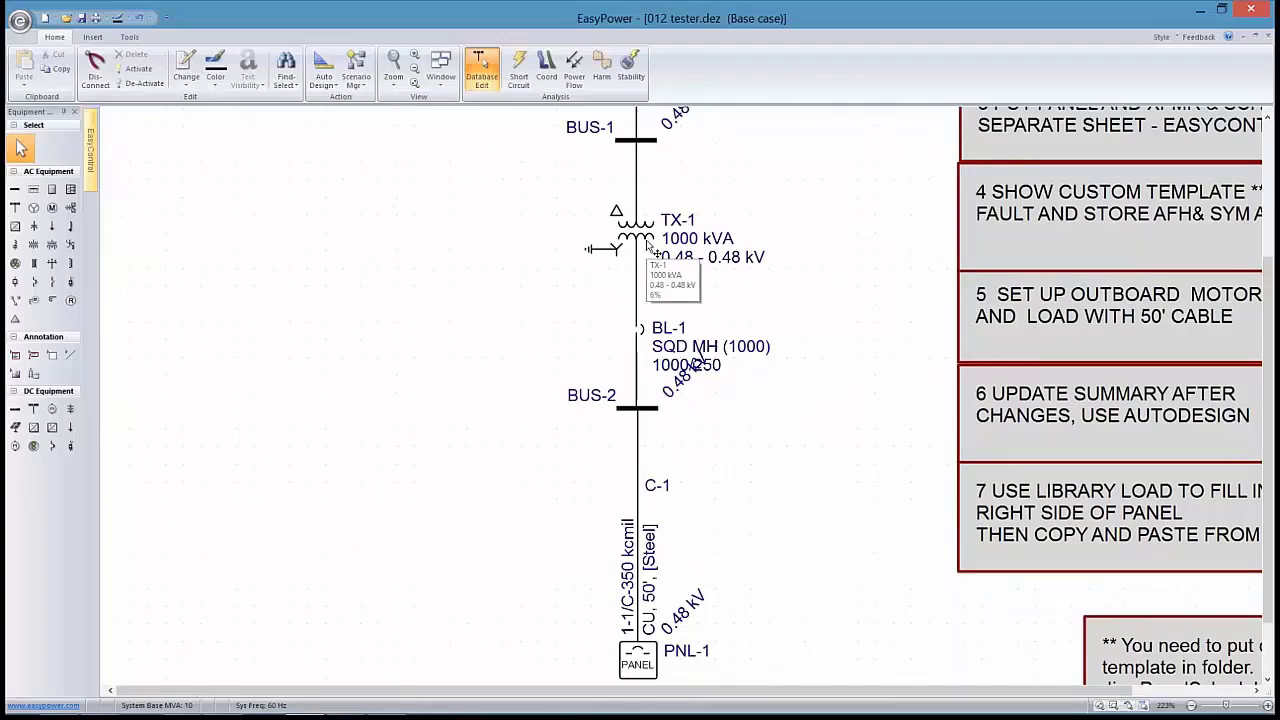
Open the data for panel PNL-1 below BUS-2 and review its incoming device information
{"action": "scroll", "coordinate": [720, 494], "scroll_direction": "down", "scroll_amount": 1}
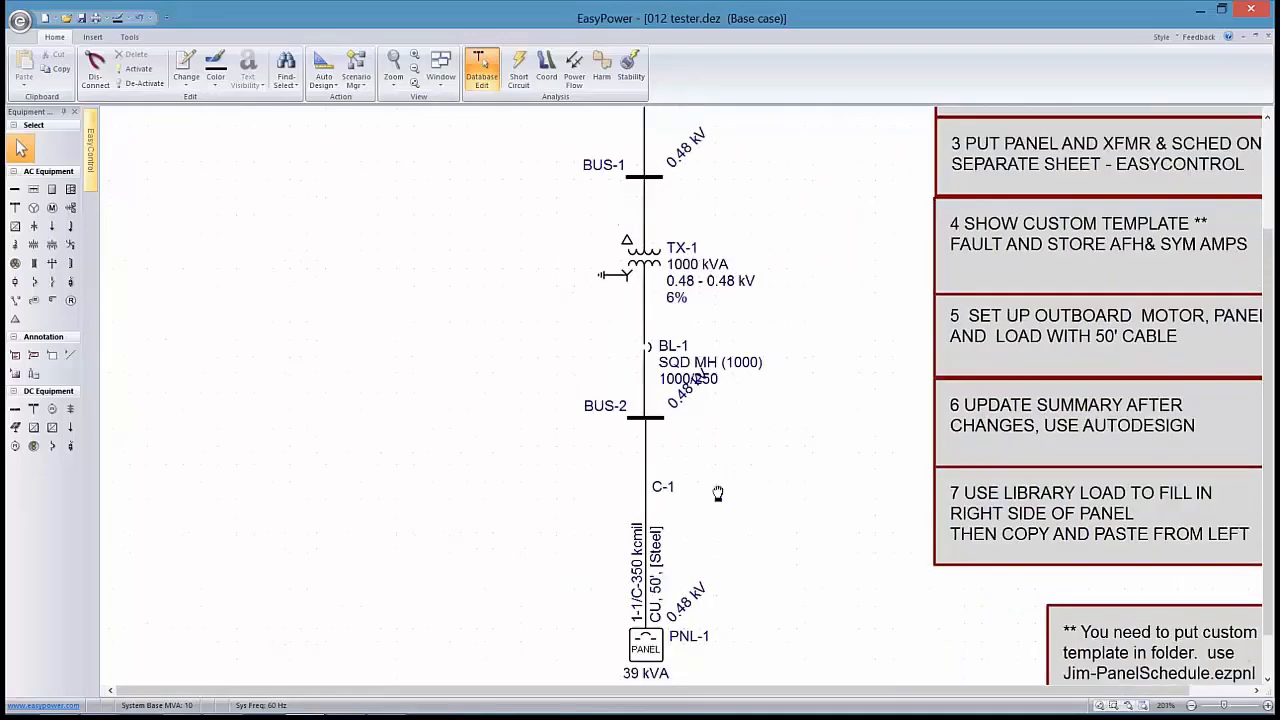
{"action": "scroll", "coordinate": [543, 437], "scroll_direction": "down", "scroll_amount": 2}
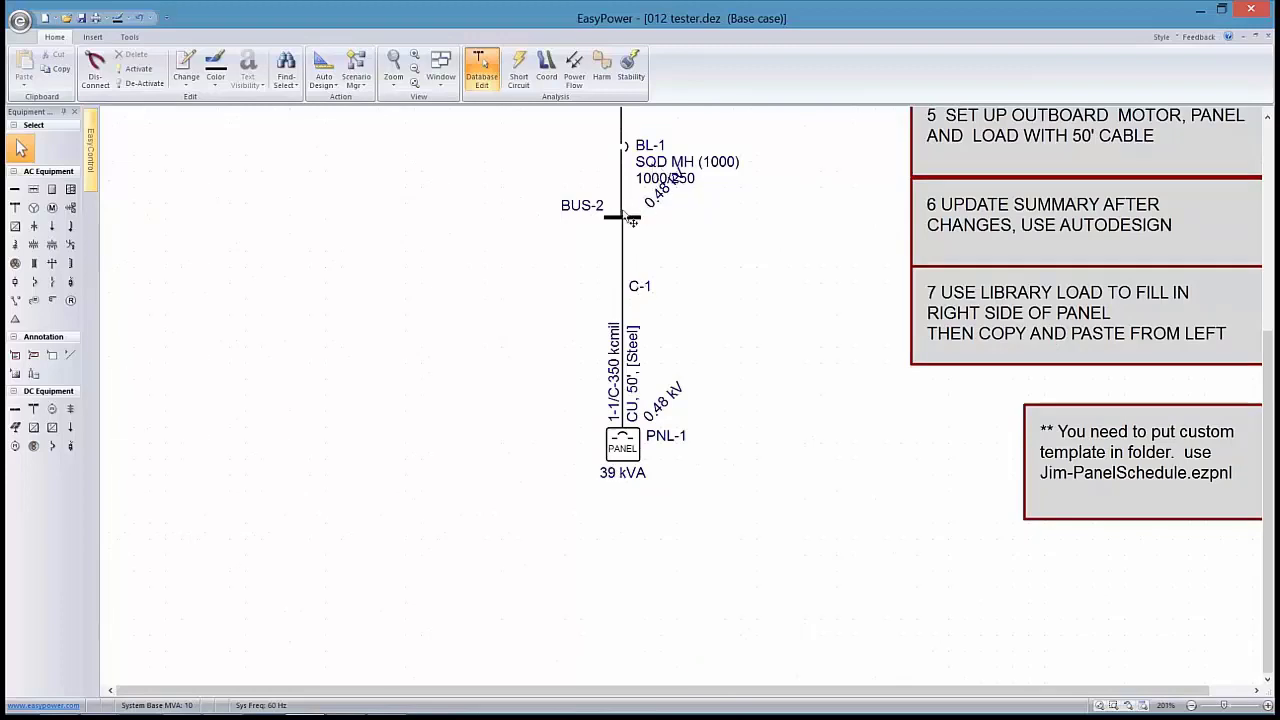
{"action": "double_click", "coordinate": [622, 445]}
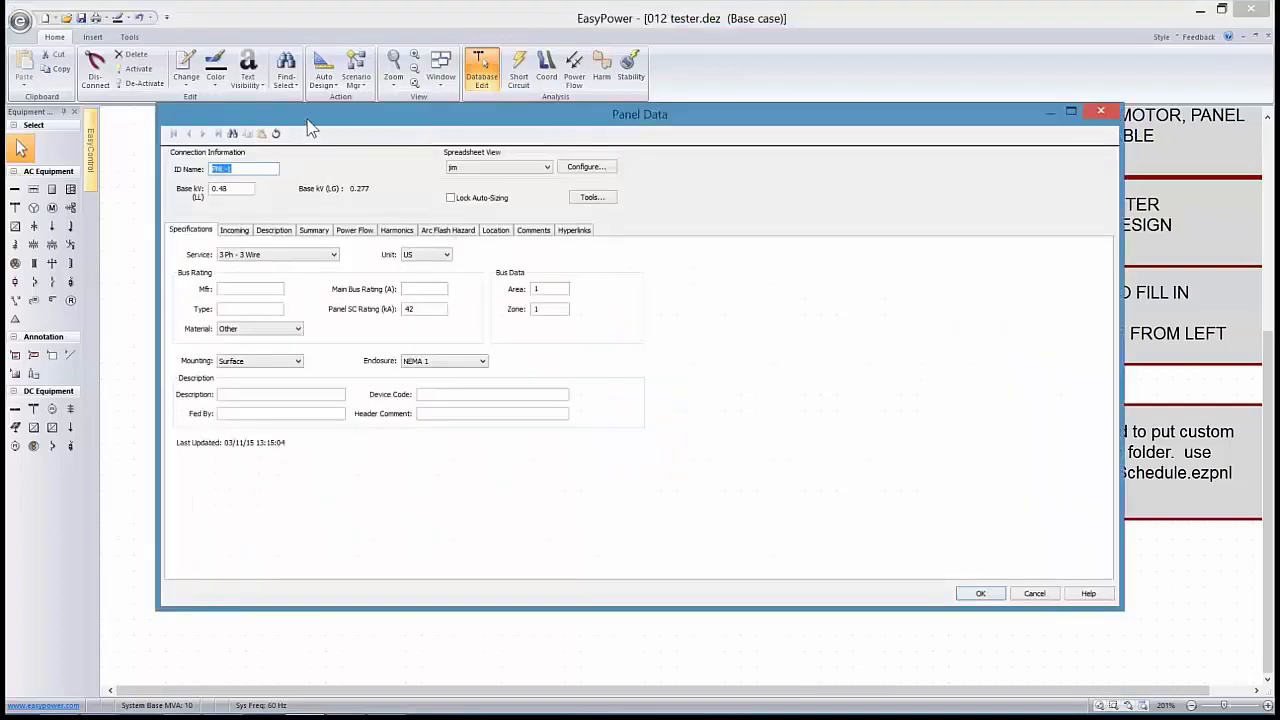
{"action": "left_click_drag", "start_coordinate": [310, 128], "coordinate": [398, 135]}
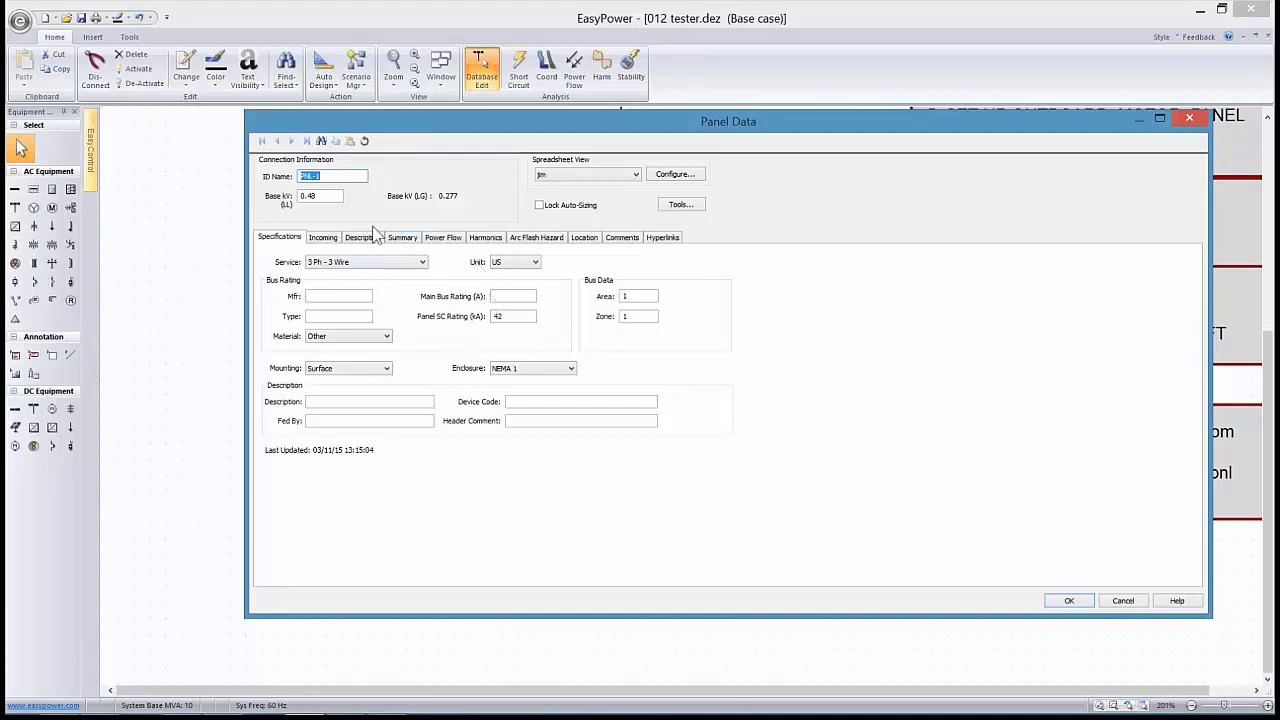
{"action": "left_click", "coordinate": [322, 240]}
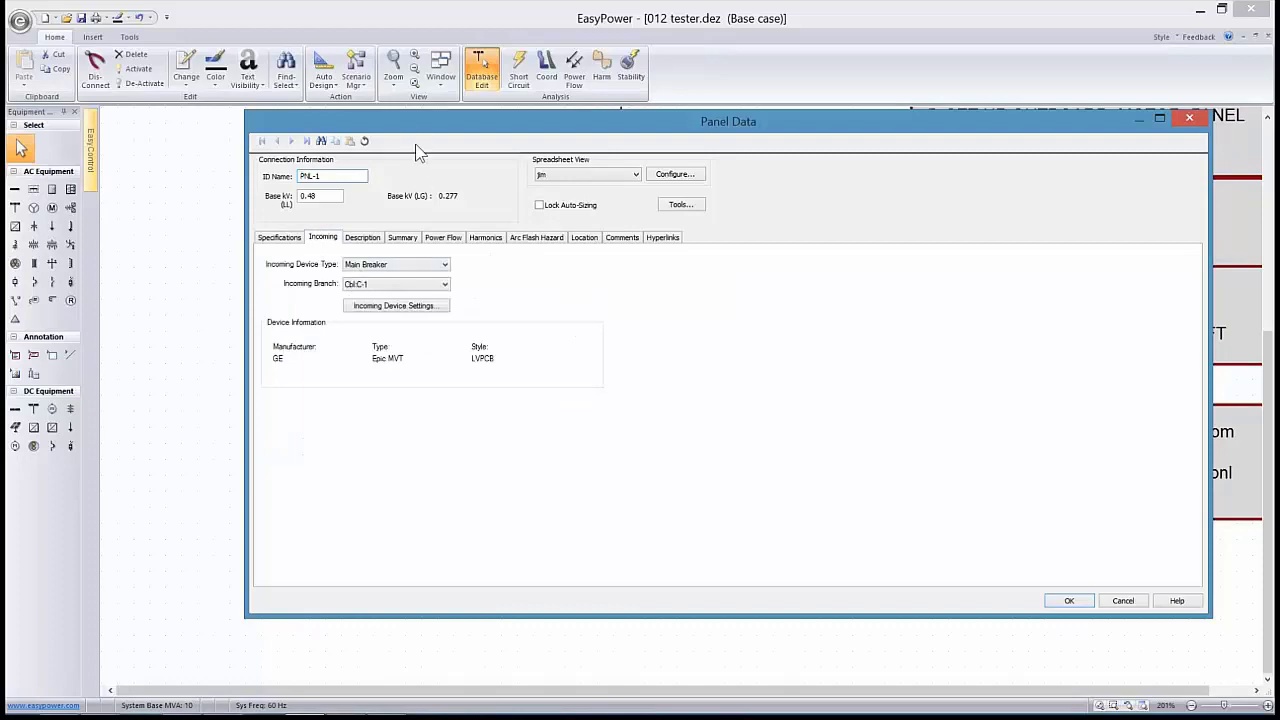
{"action": "mouse_move", "coordinate": [420, 136]}
{"action": "left_mouse_down"}
{"action": "mouse_move", "coordinate": [416, 550]}
{"action": "mouse_move", "coordinate": [419, 131]}
{"action": "left_mouse_up"}
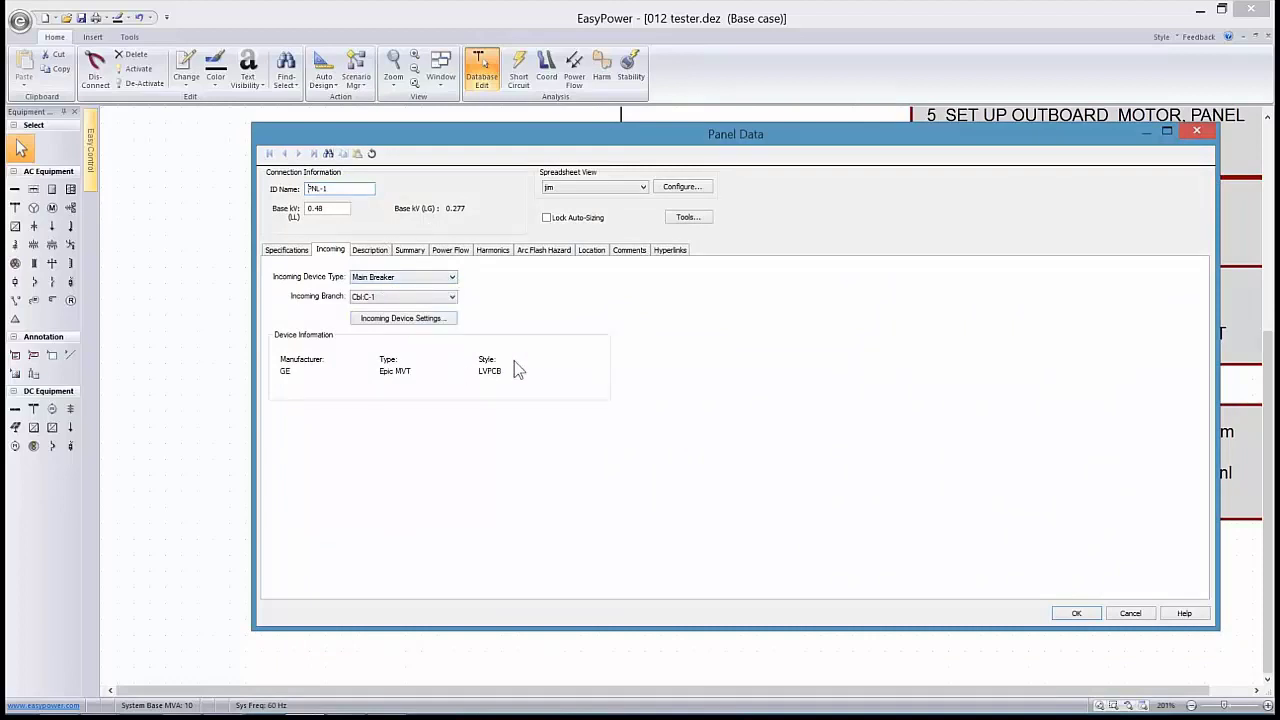
Review the protective device columns of the panel's load schedule and set the schedule view to Detailed - Right Side
{"action": "left_click", "coordinate": [368, 250]}
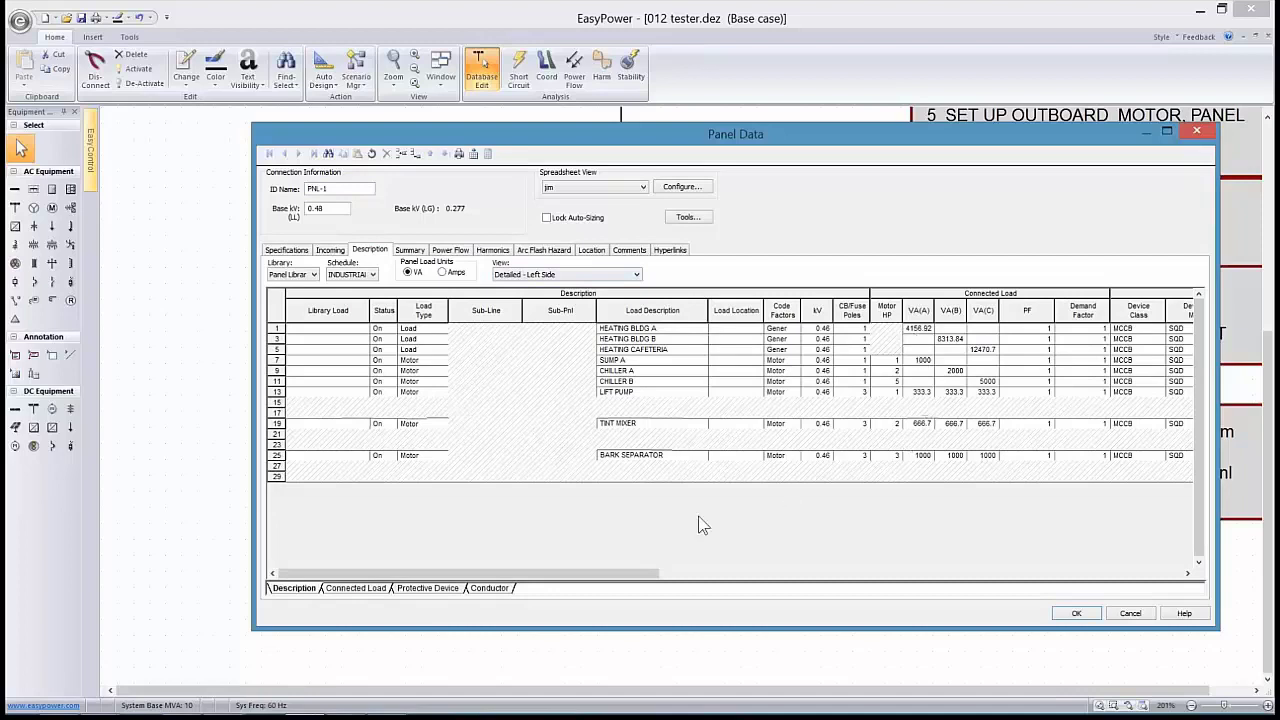
{"action": "left_click", "coordinate": [406, 588]}
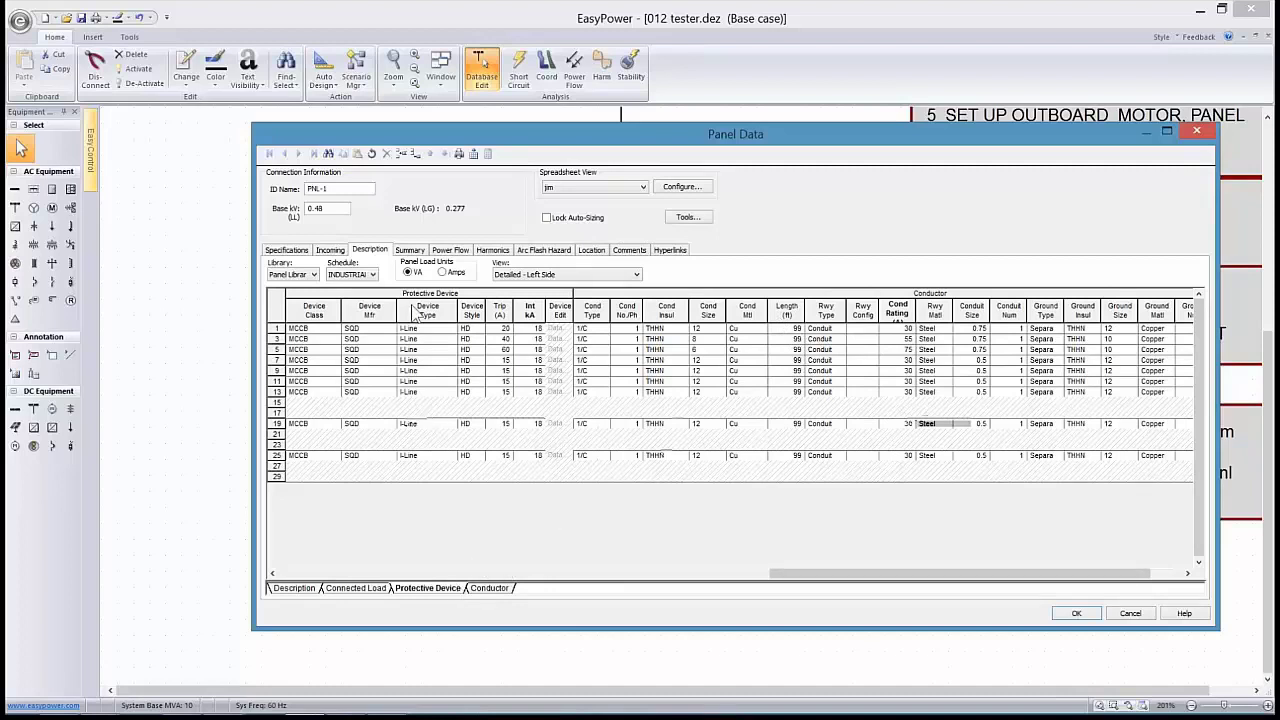
{"action": "left_click", "coordinate": [616, 276]}
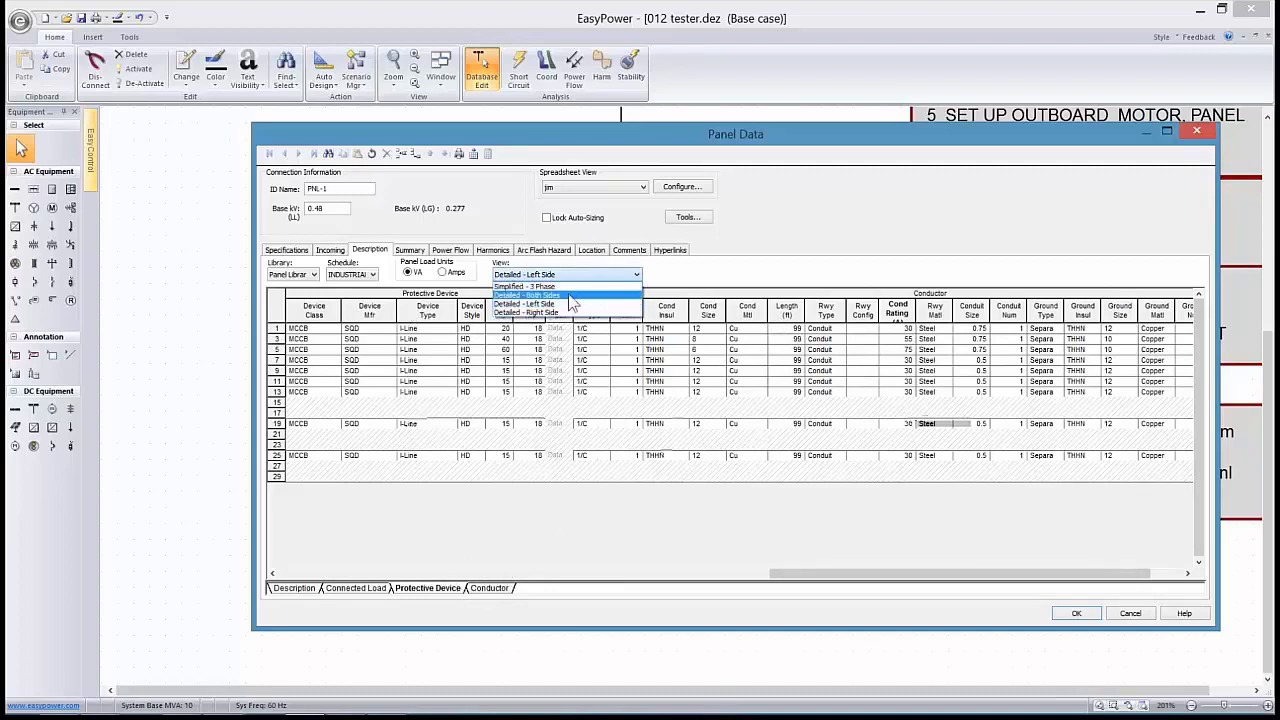
{"action": "left_click", "coordinate": [545, 318]}
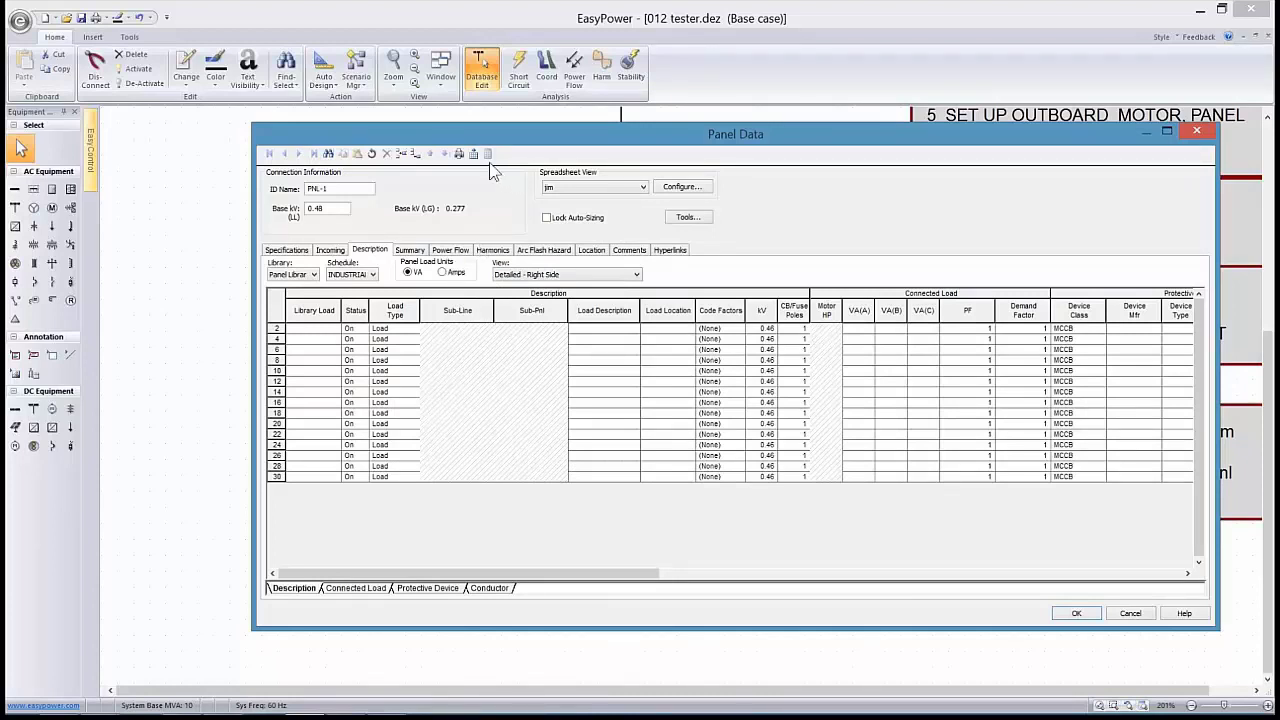
Show all columns in the panel spreadsheet and review them across to the conductor data
{"action": "left_click", "coordinate": [643, 187]}
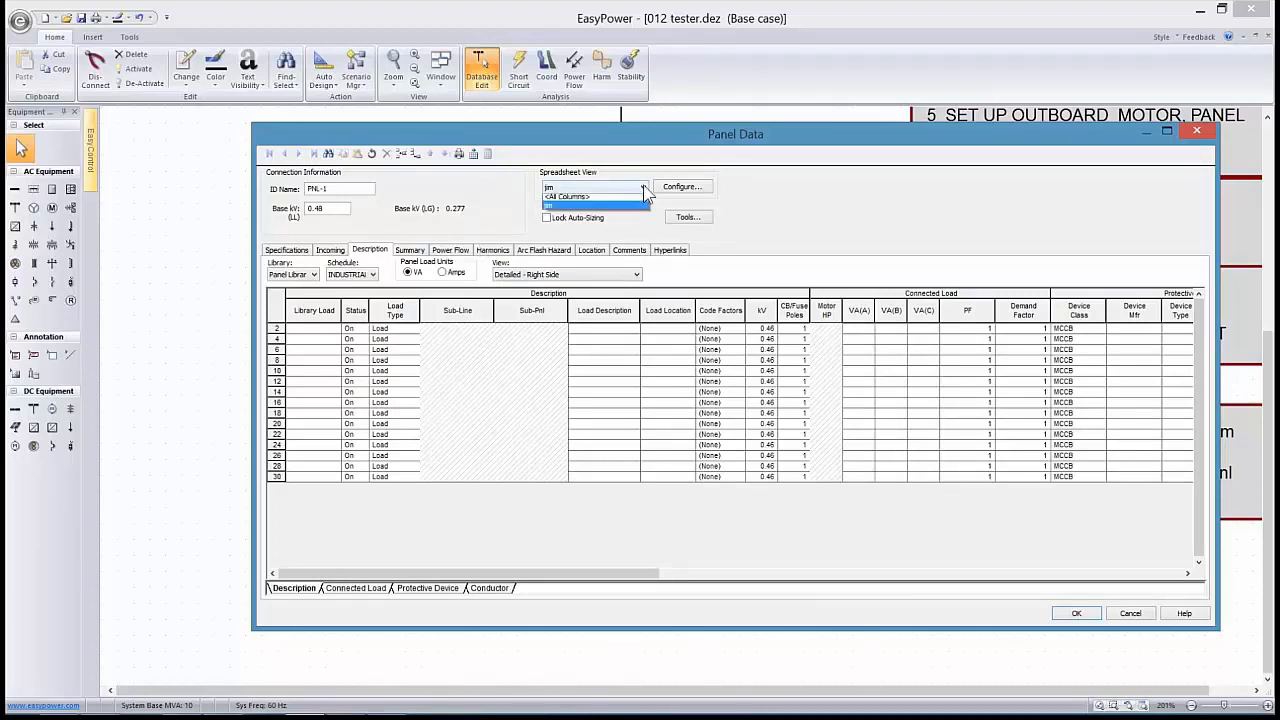
{"action": "left_click", "coordinate": [593, 200]}
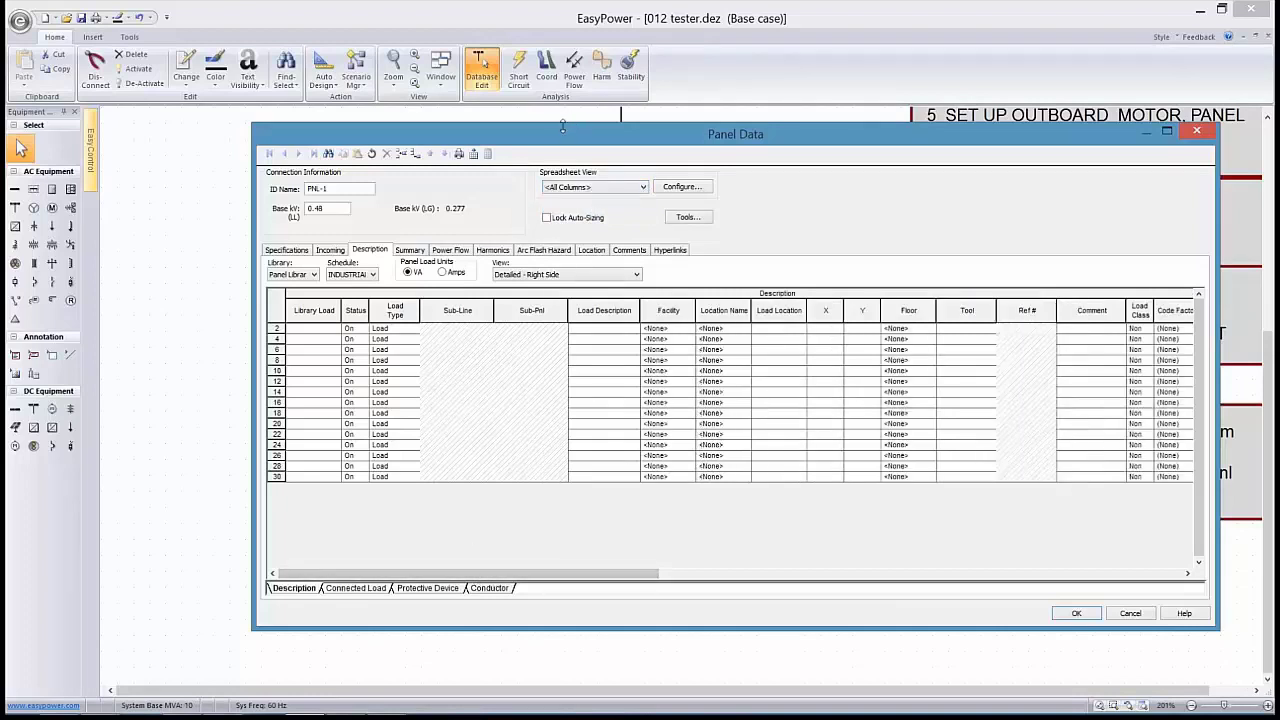
{"action": "left_click_drag", "start_coordinate": [563, 126], "coordinate": [467, 115]}
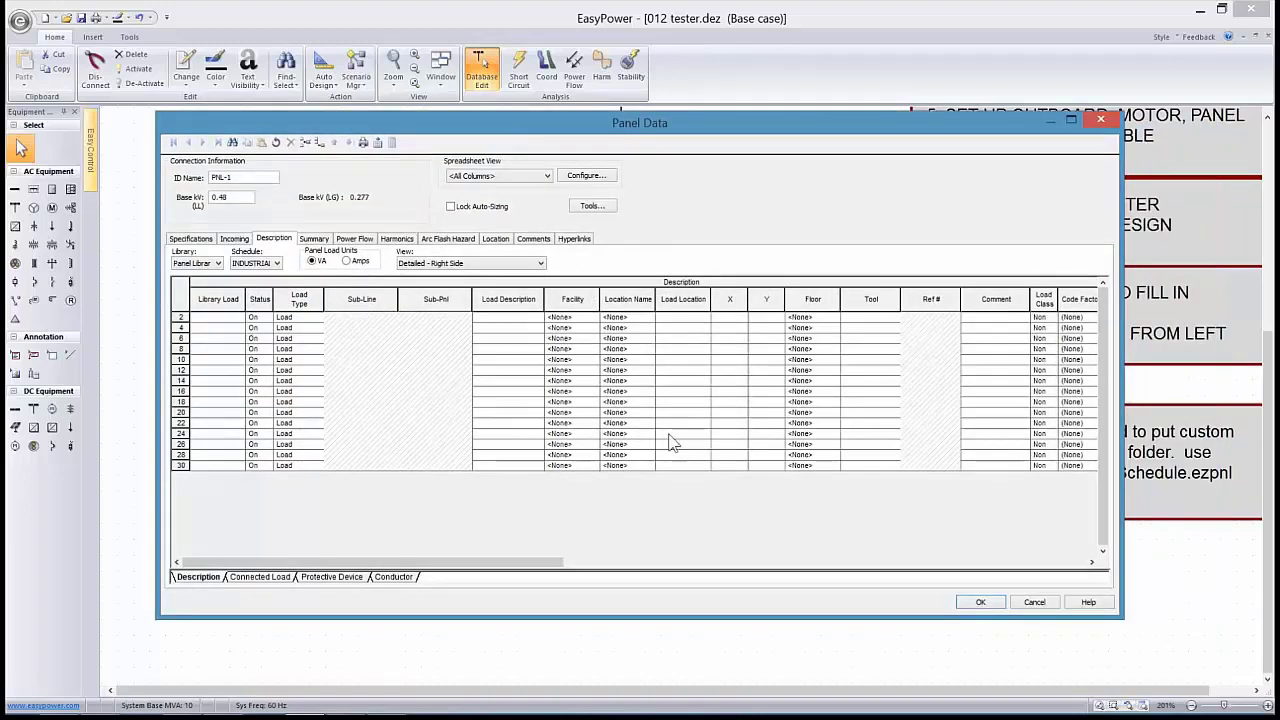
{"action": "left_click_drag", "start_coordinate": [540, 558], "coordinate": [1064, 575]}
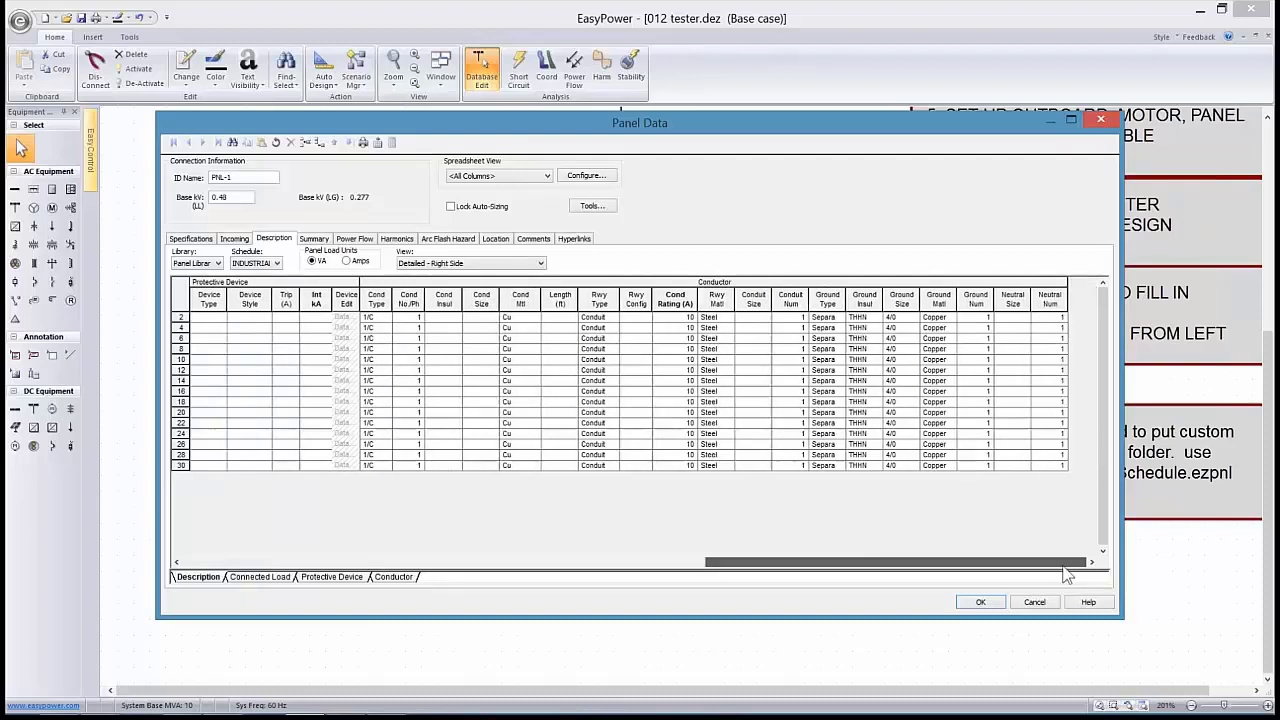
Return the spreadsheet to the custom column view, review which columns it includes and save its configuration
{"action": "left_click", "coordinate": [537, 178]}
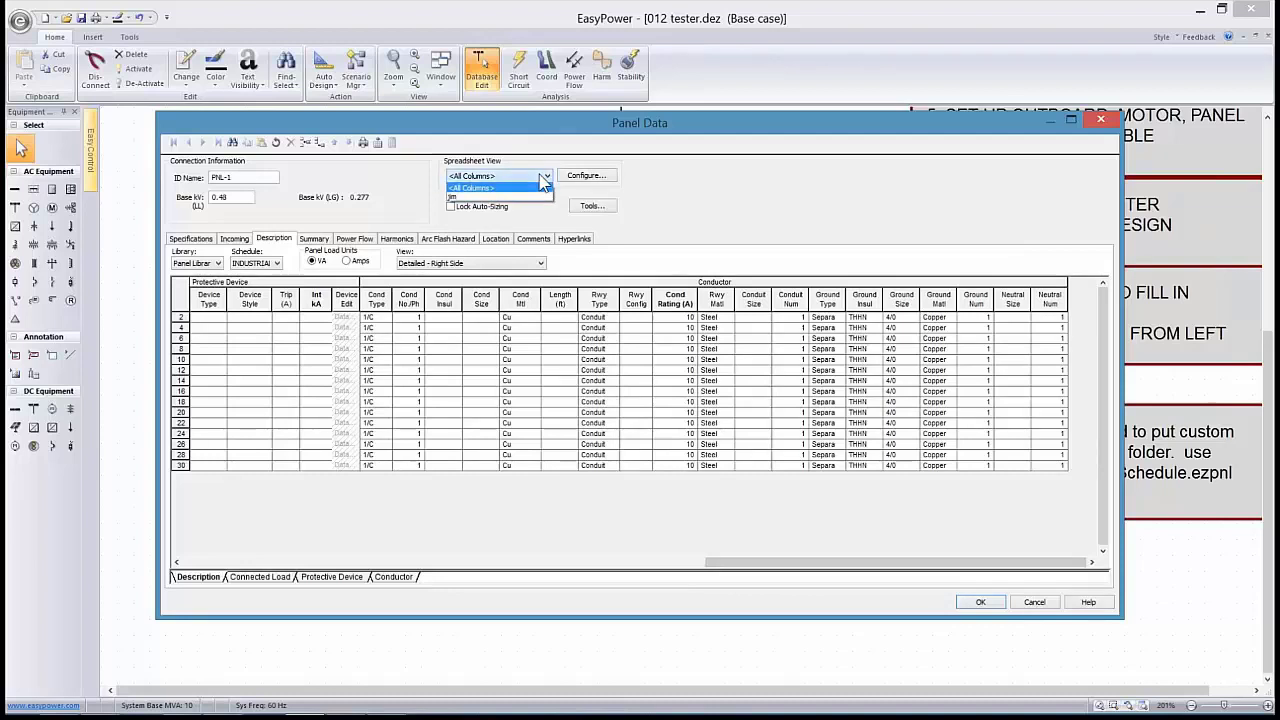
{"action": "left_click", "coordinate": [462, 203]}
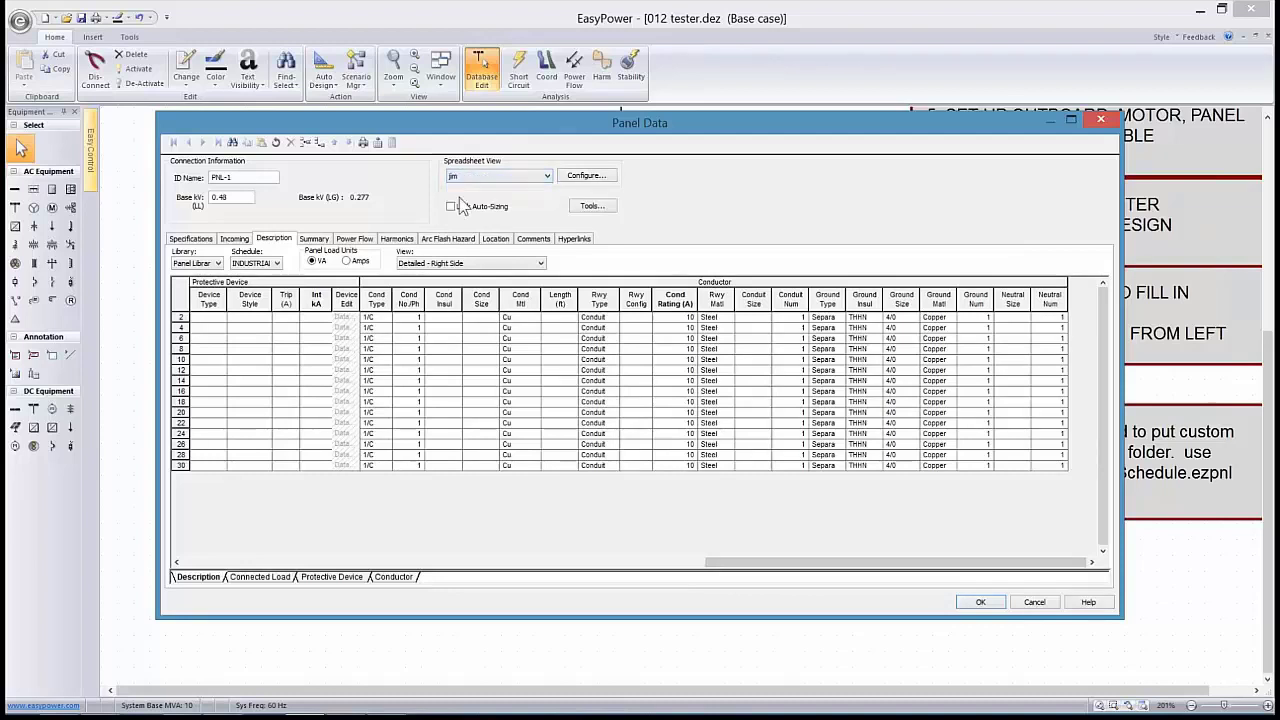
{"action": "left_click", "coordinate": [580, 178]}
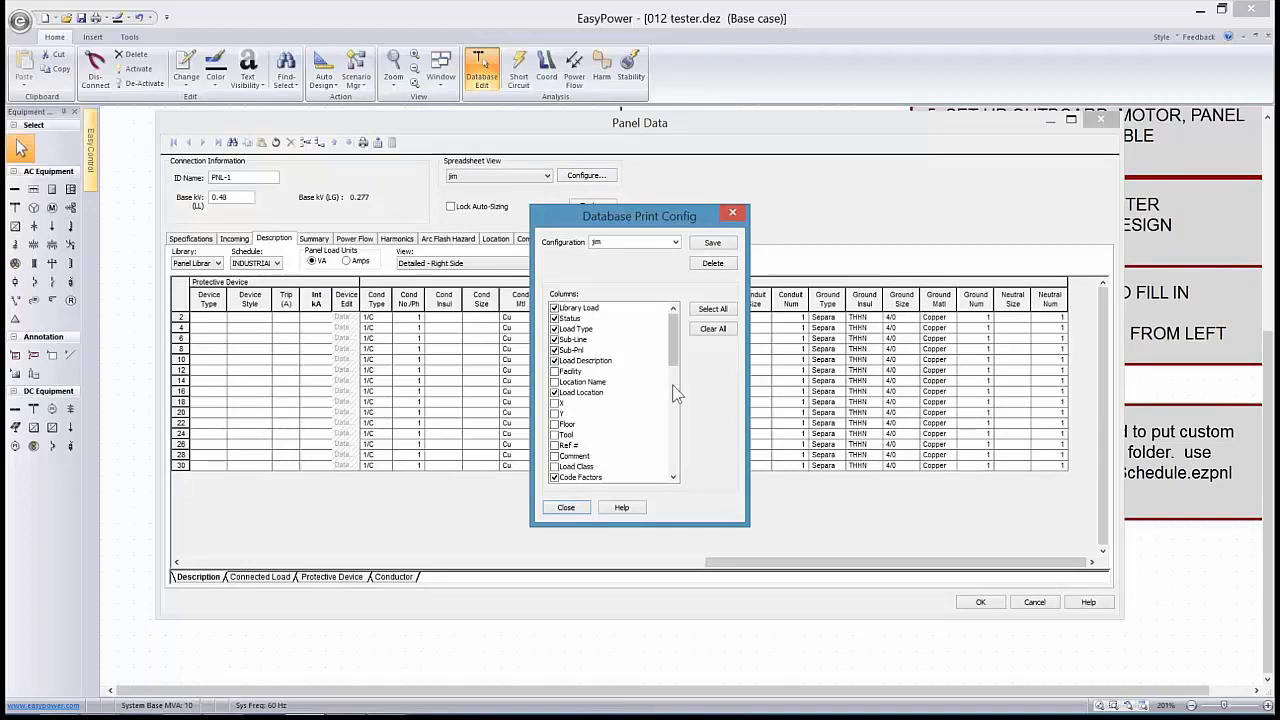
{"action": "left_click_drag", "start_coordinate": [674, 365], "coordinate": [677, 476]}
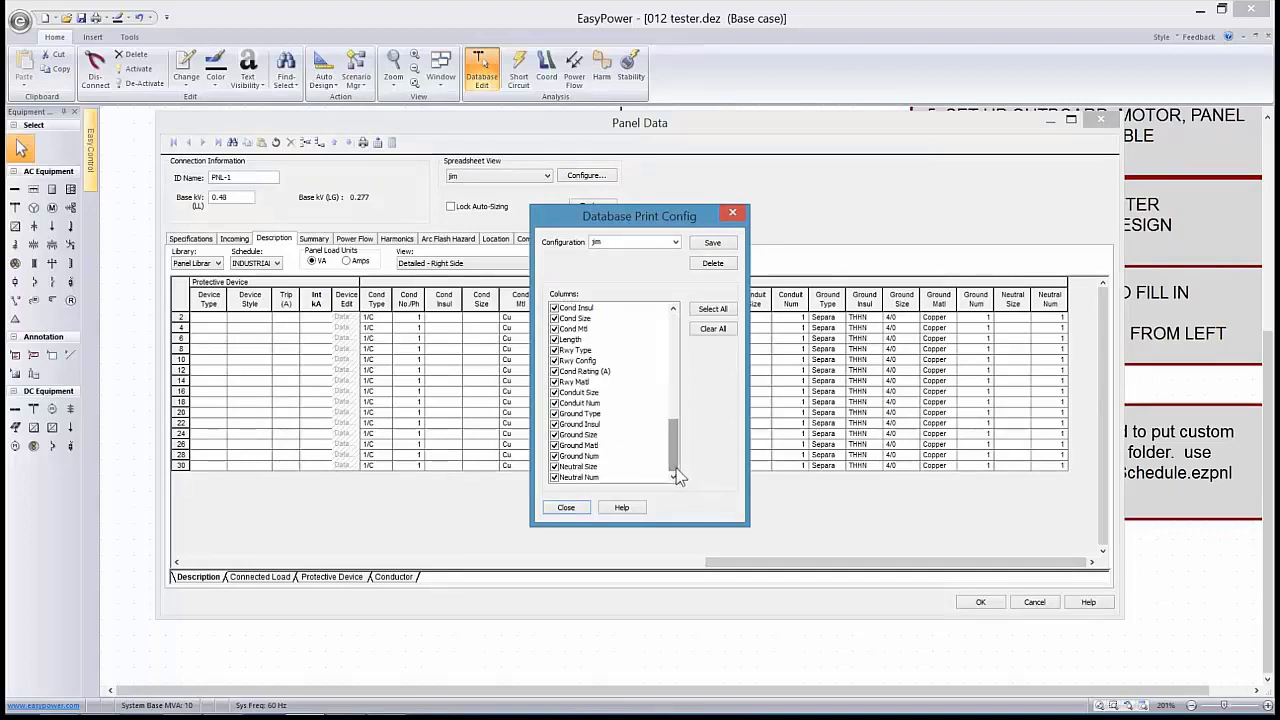
{"action": "left_click", "coordinate": [709, 246]}
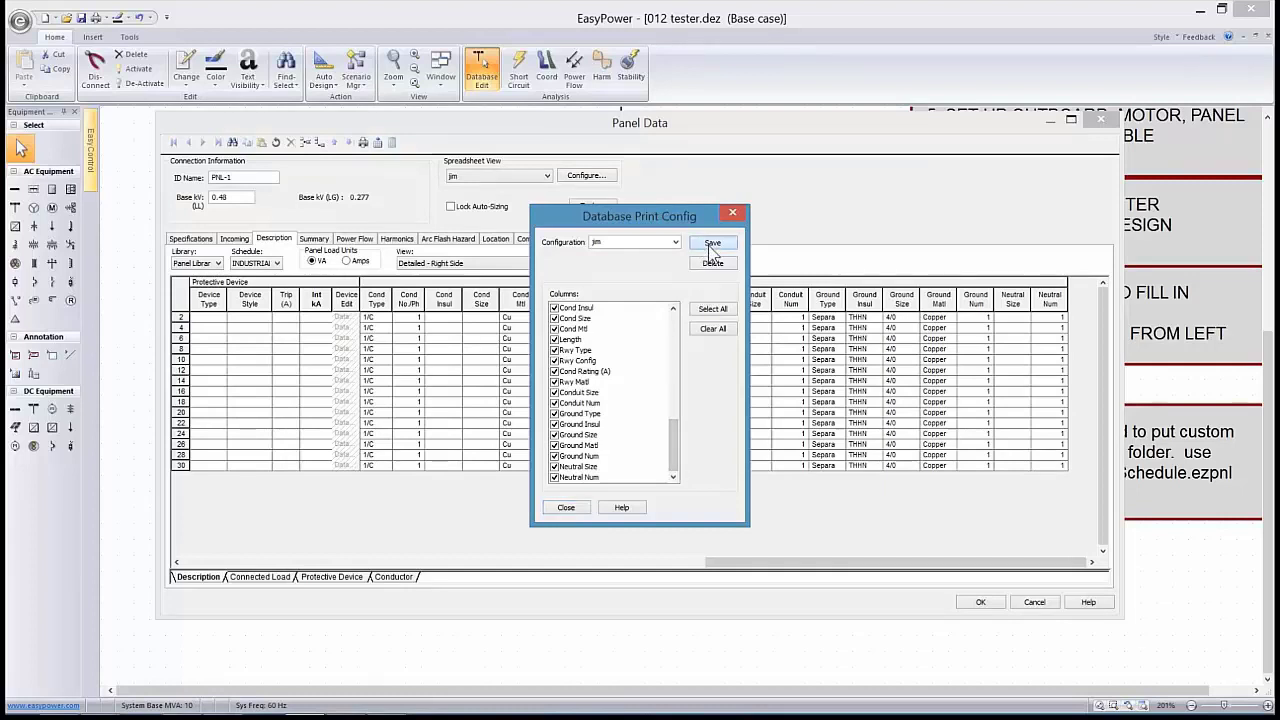
{"action": "left_click", "coordinate": [566, 507]}
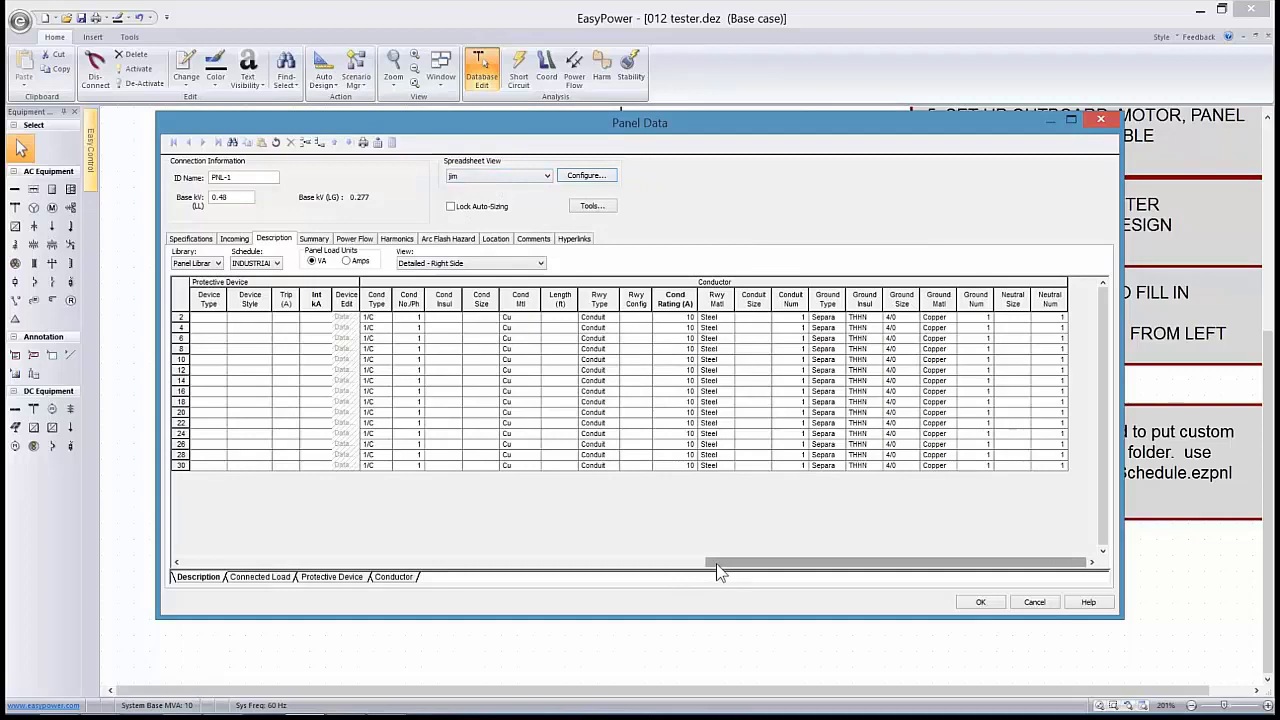
{"action": "left_click_drag", "start_coordinate": [716, 563], "coordinate": [220, 528]}
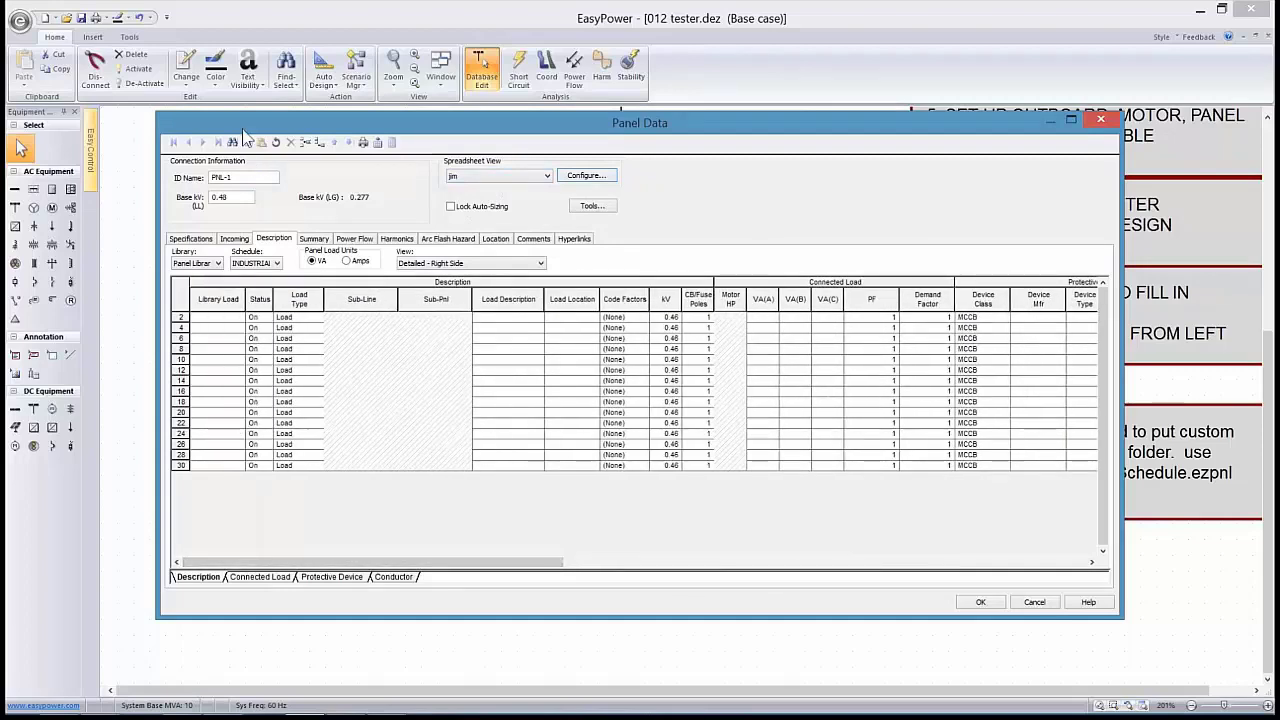
Choose a panel library from the list, set the schedule to INDUSTRIAL and accept the panel data
{"action": "left_click_drag", "start_coordinate": [246, 124], "coordinate": [334, 182]}
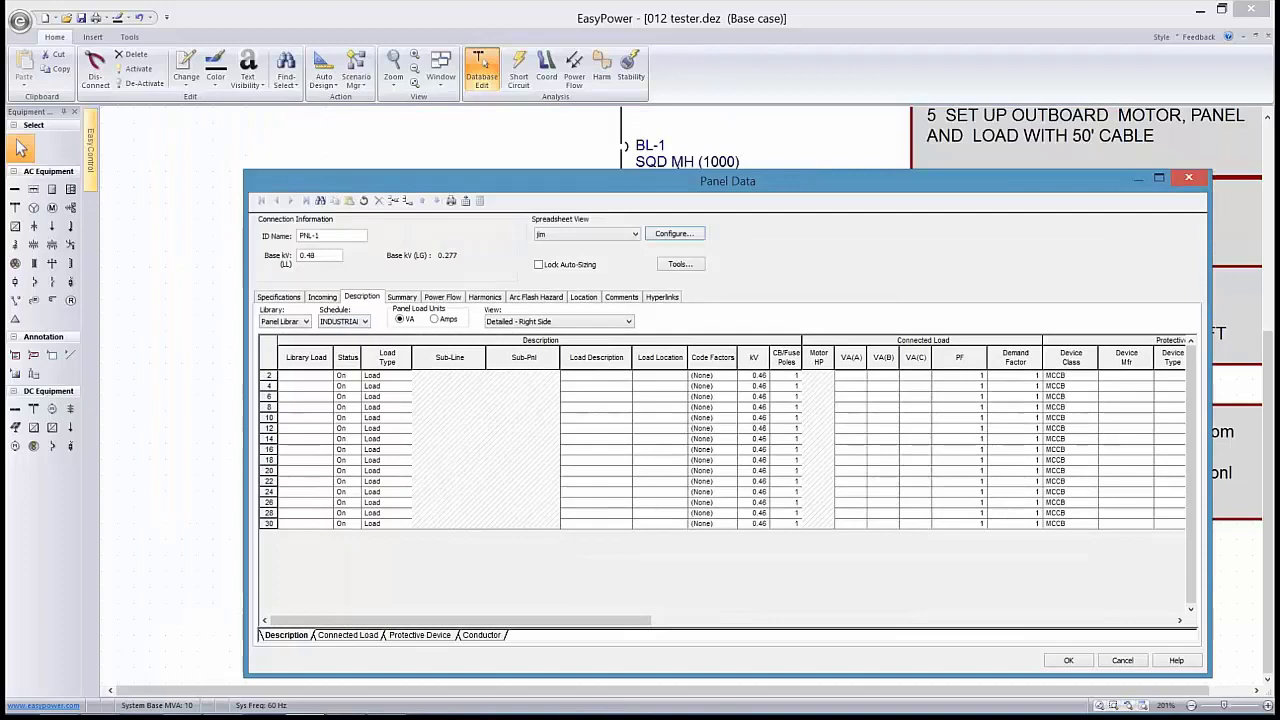
{"action": "left_click", "coordinate": [307, 324]}
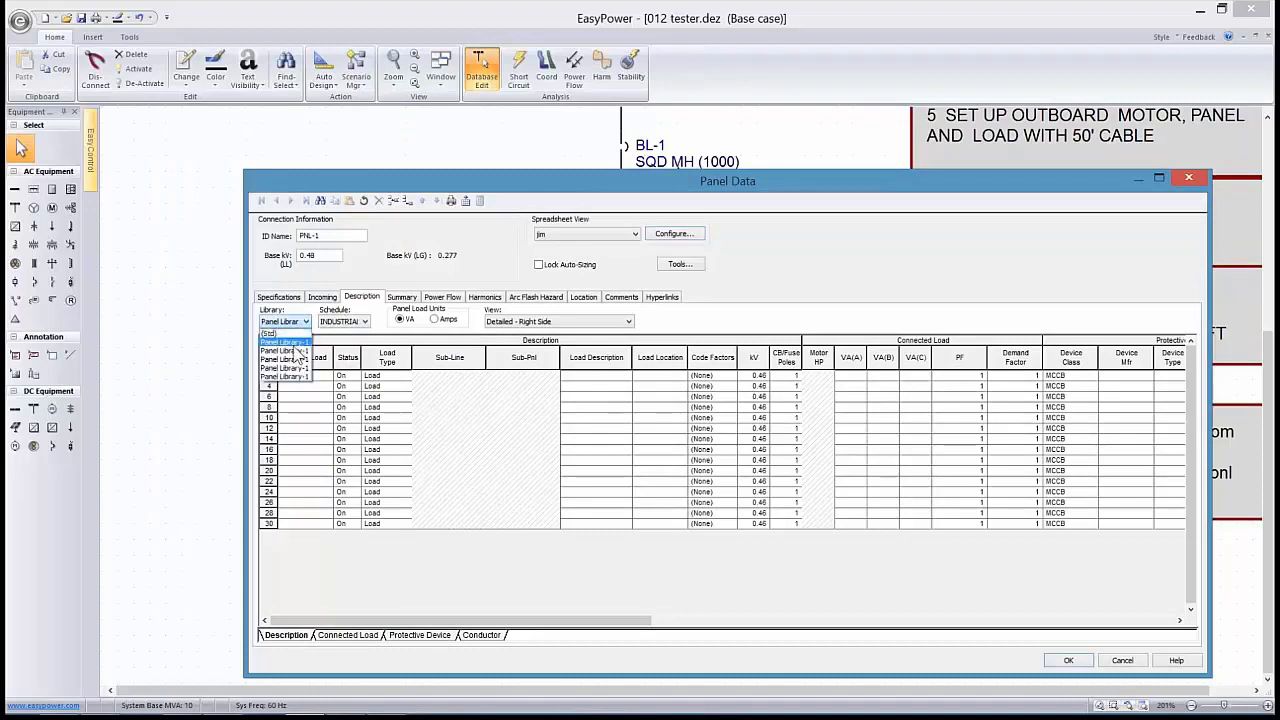
{"action": "left_click", "coordinate": [299, 357]}
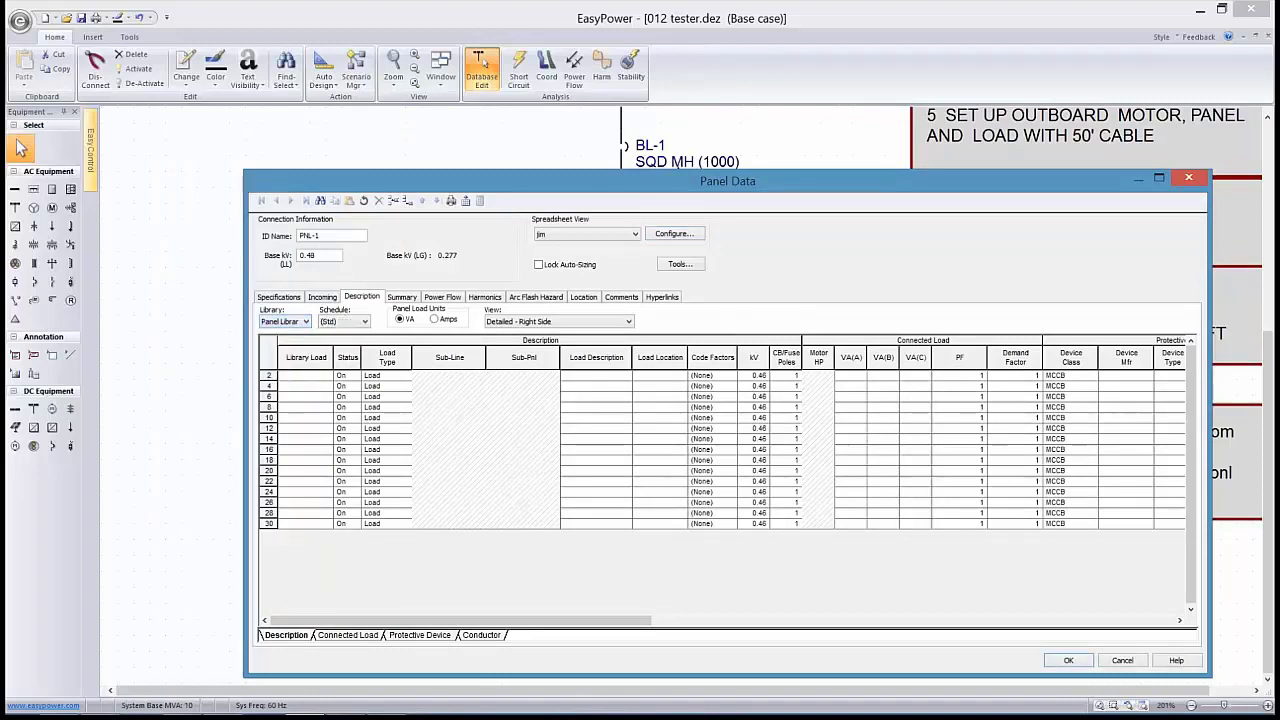
{"action": "left_click", "coordinate": [366, 320]}
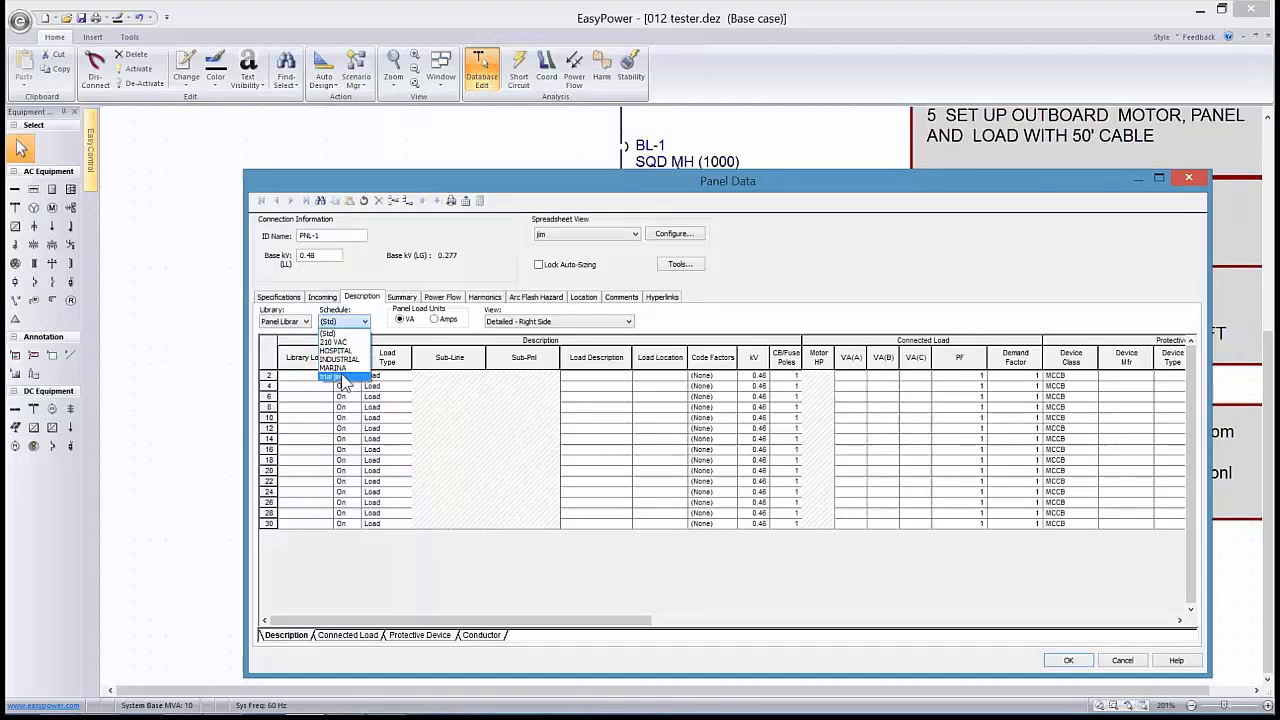
{"action": "left_click", "coordinate": [340, 359]}
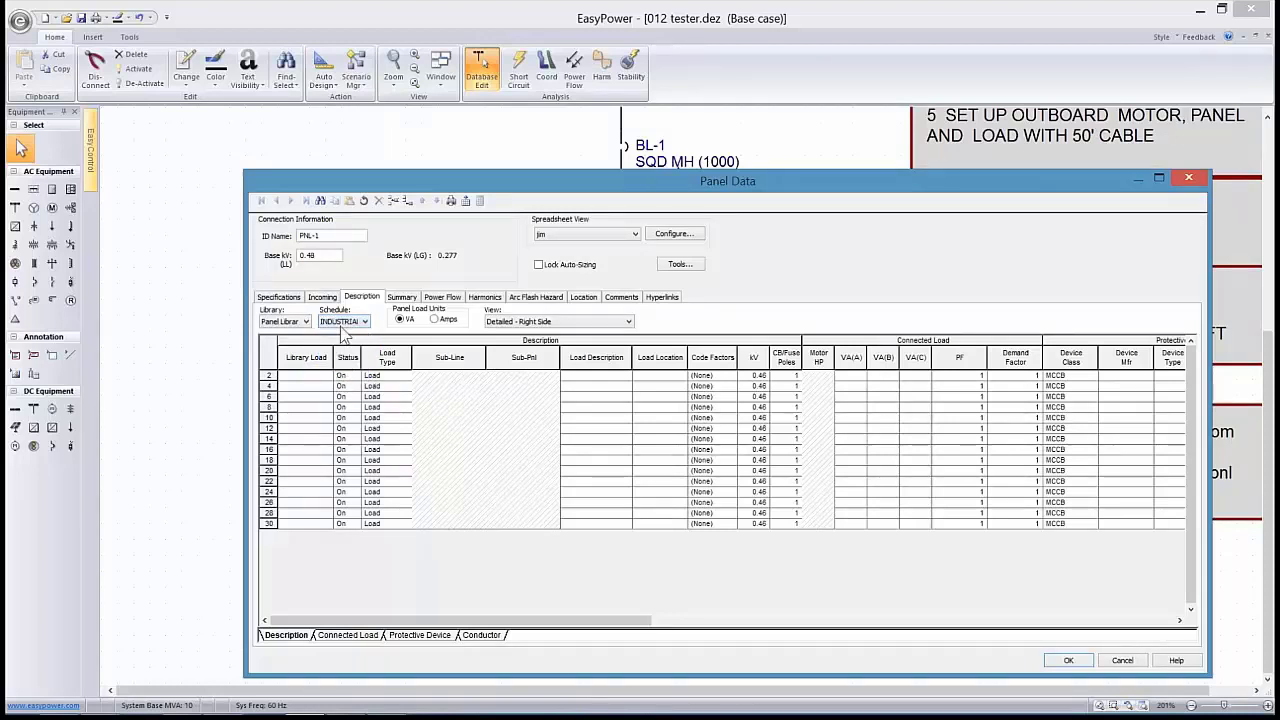
{"action": "left_click_drag", "start_coordinate": [366, 190], "coordinate": [271, 121]}
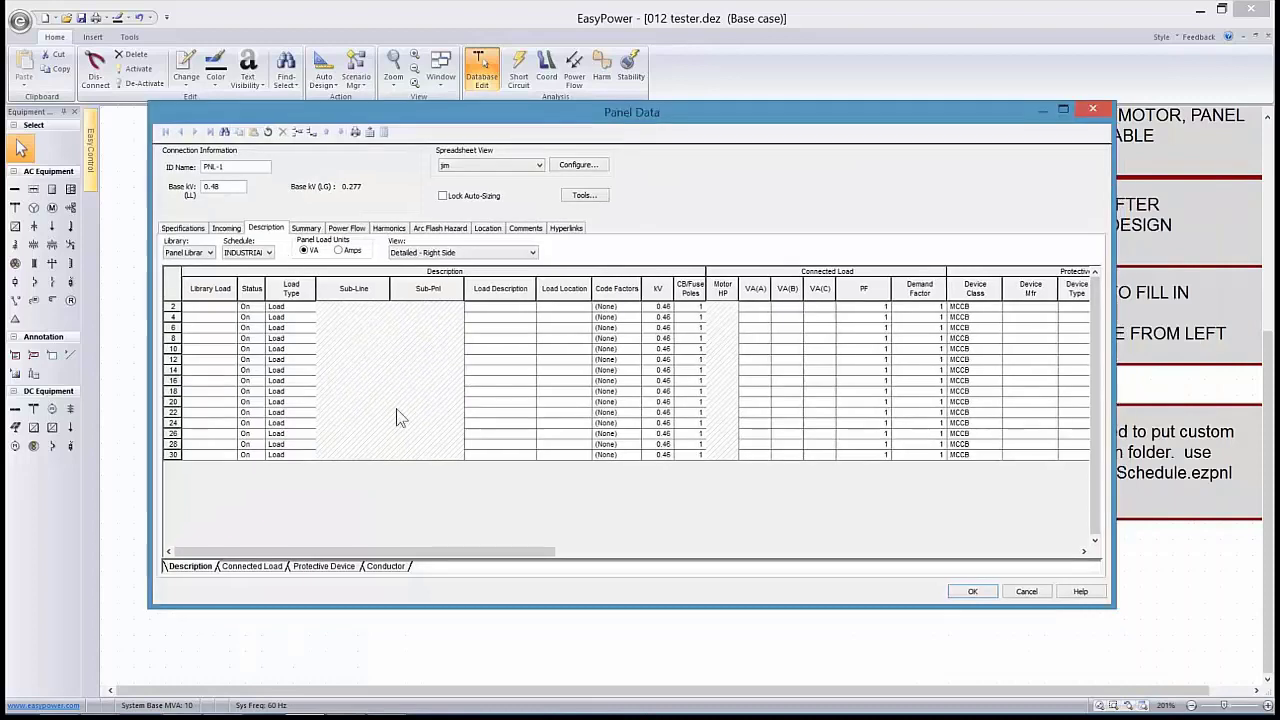
{"action": "left_click", "coordinate": [970, 592]}
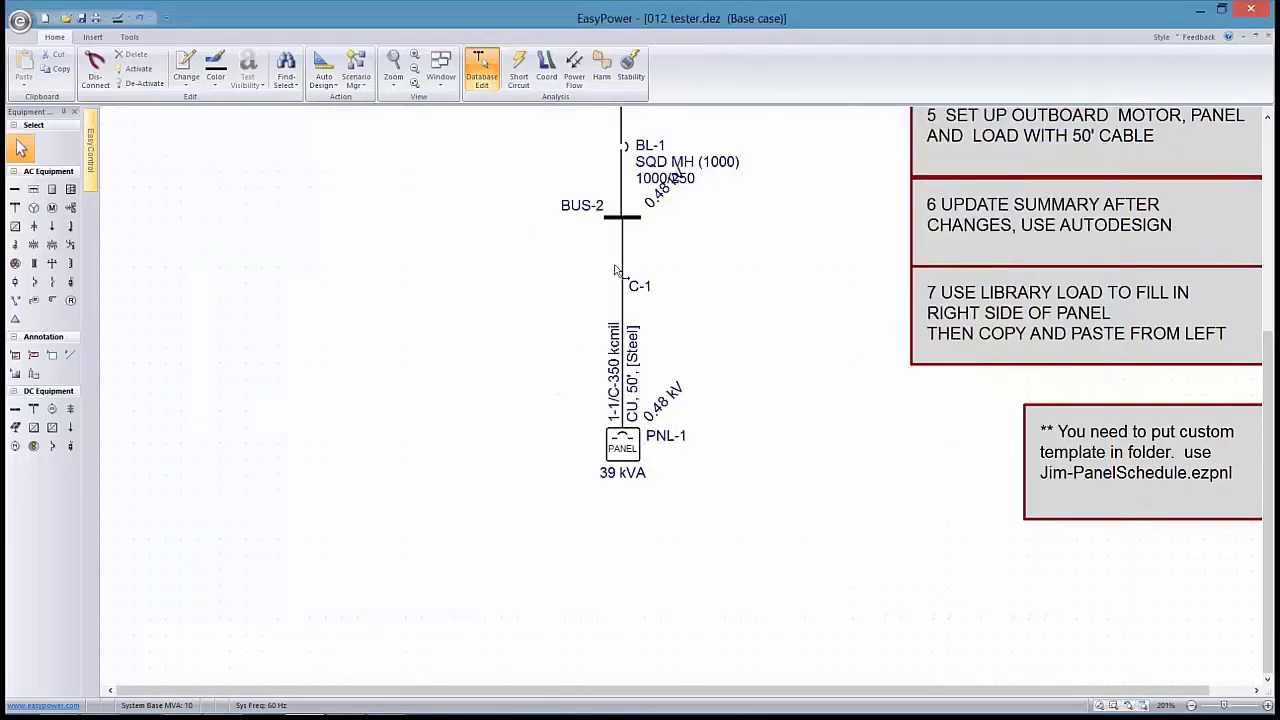
Reopen the PNL-1 panel data at its load description schedule
{"action": "left_click_drag", "start_coordinate": [498, 335], "coordinate": [508, 375]}
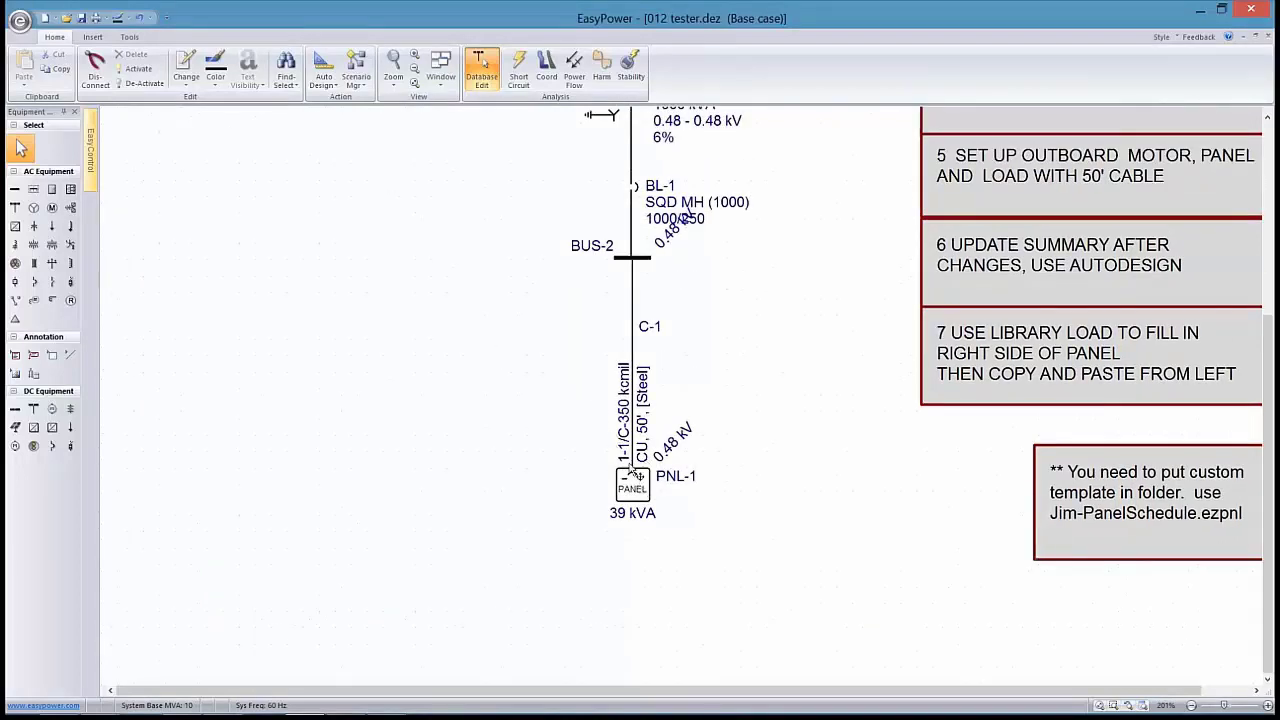
{"action": "double_click", "coordinate": [632, 480]}
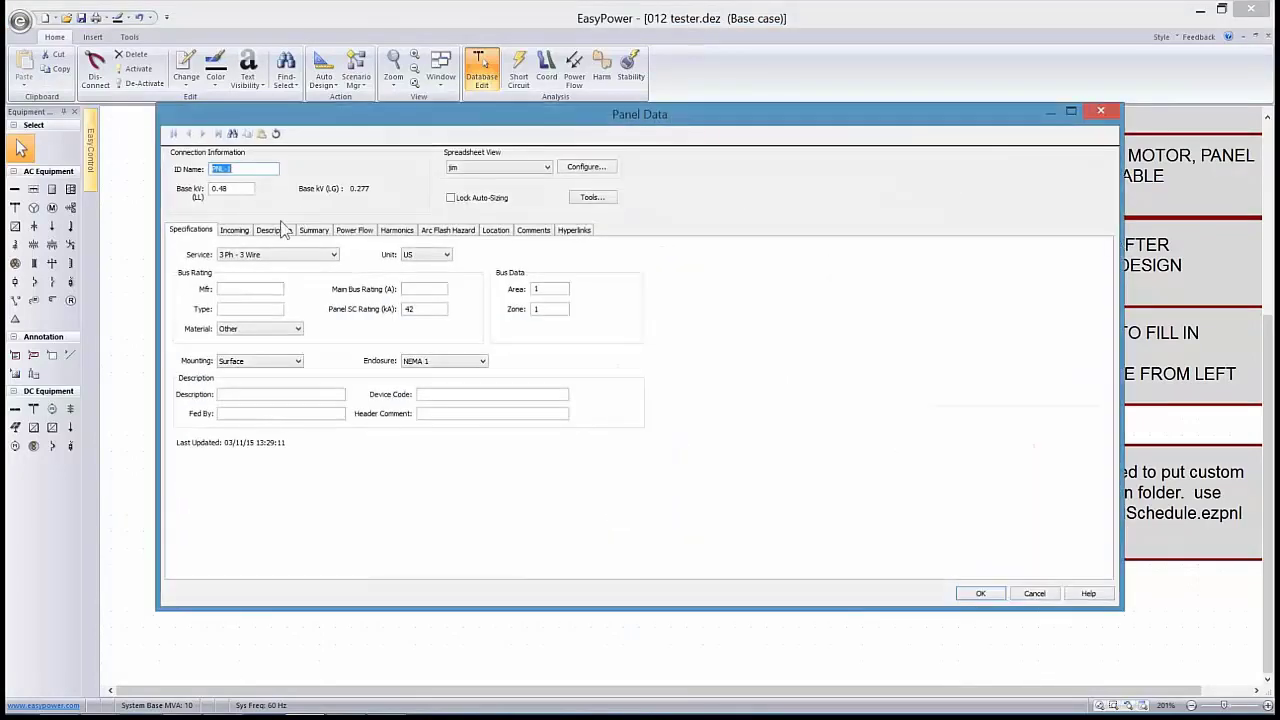
{"action": "left_click", "coordinate": [278, 231]}
{"action": "left_click_drag", "start_coordinate": [490, 555], "coordinate": [457, 523]}
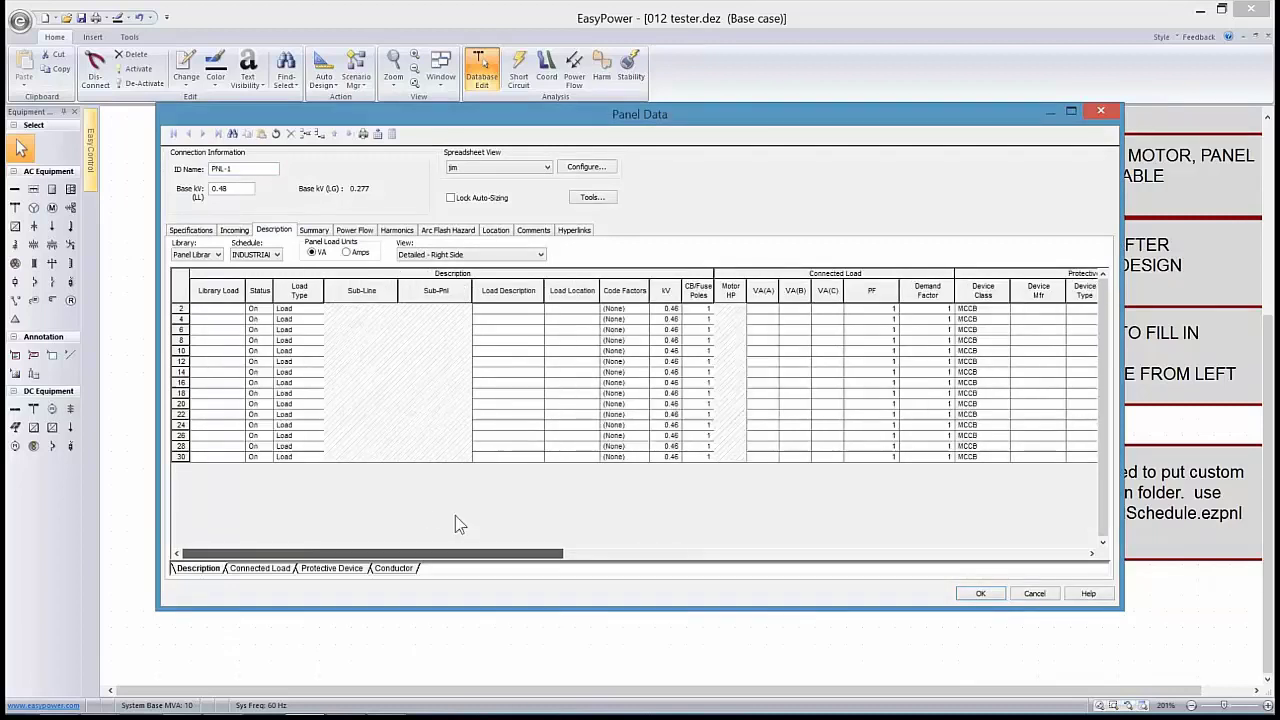
Try the Motor and Sub-Panel load types on circuit 2, restore the Load type and accept the panel data
{"action": "left_click", "coordinate": [318, 309]}
{"action": "left_click", "coordinate": [317, 309]}
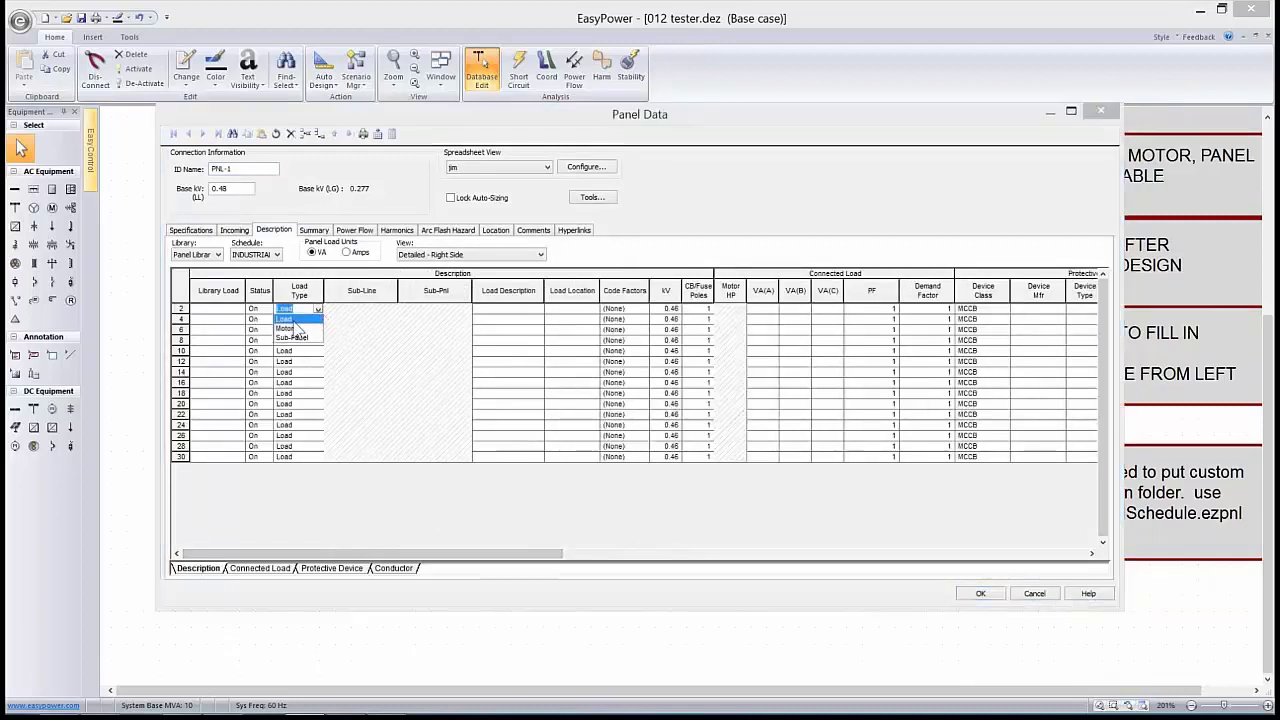
{"action": "left_click", "coordinate": [312, 319]}
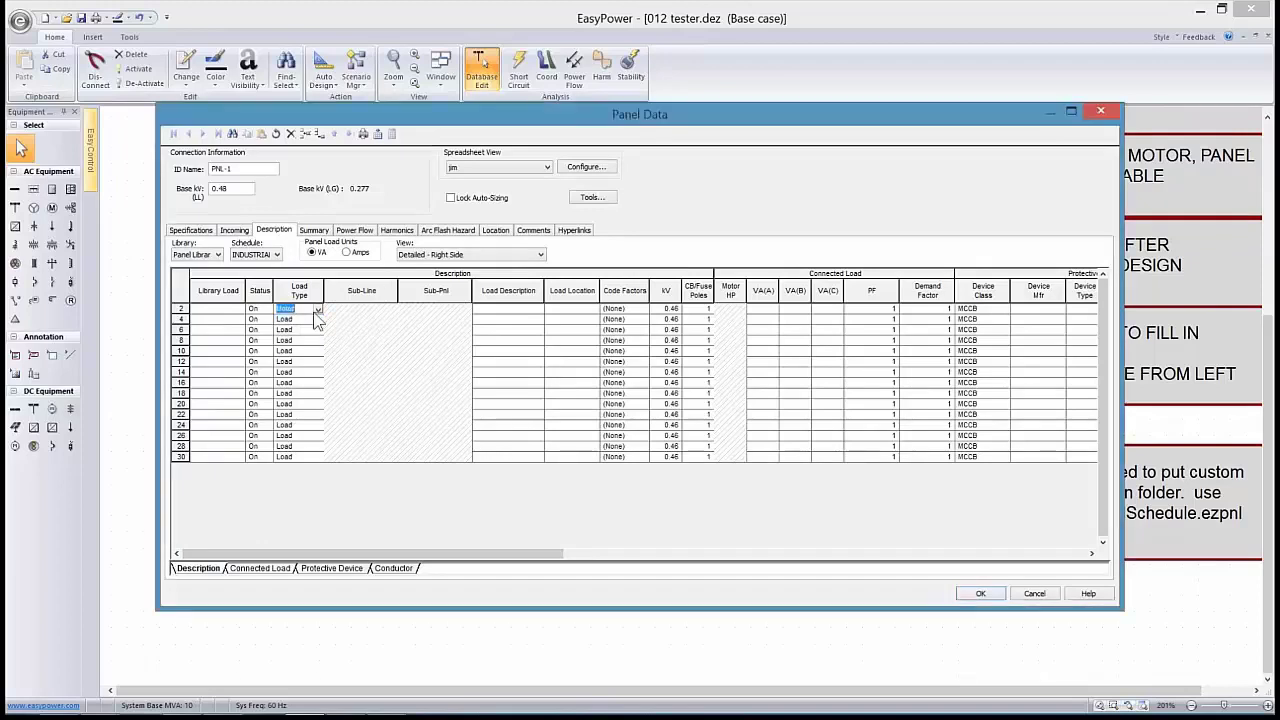
{"action": "left_click", "coordinate": [317, 310]}
{"action": "left_click", "coordinate": [305, 340]}
{"action": "left_click", "coordinate": [318, 311]}
{"action": "left_click", "coordinate": [298, 319]}
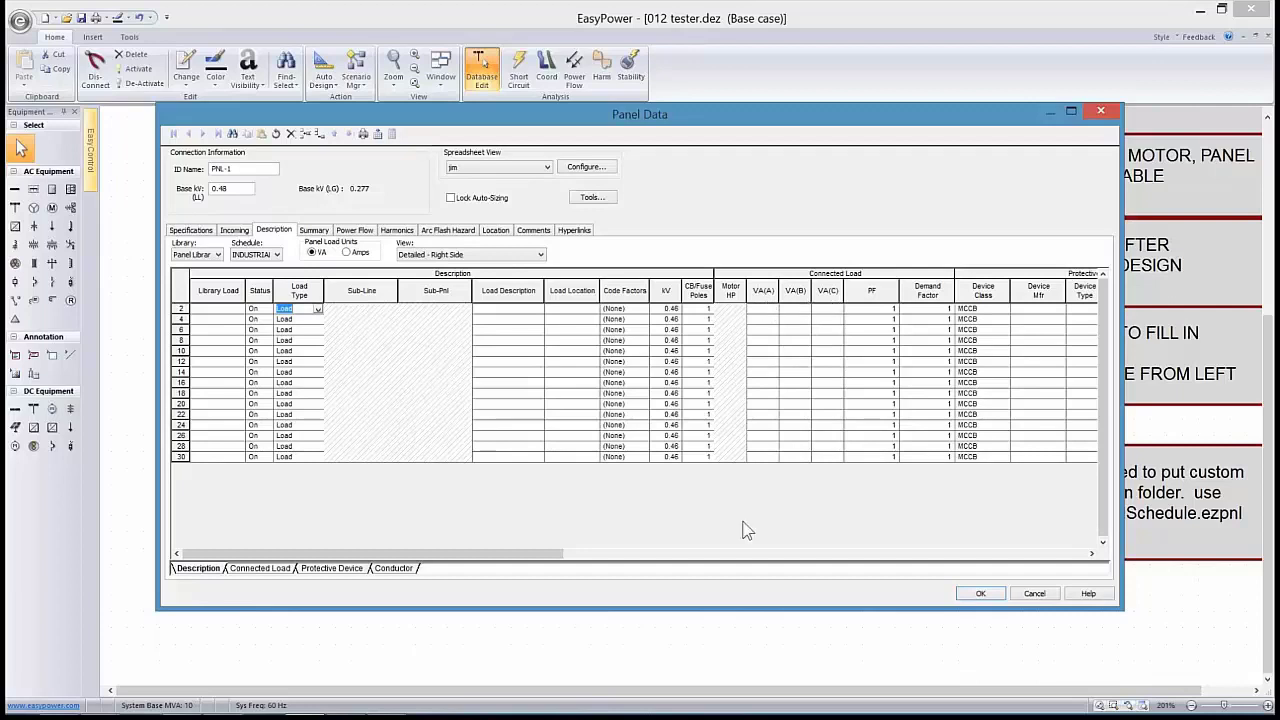
{"action": "left_click", "coordinate": [980, 594]}
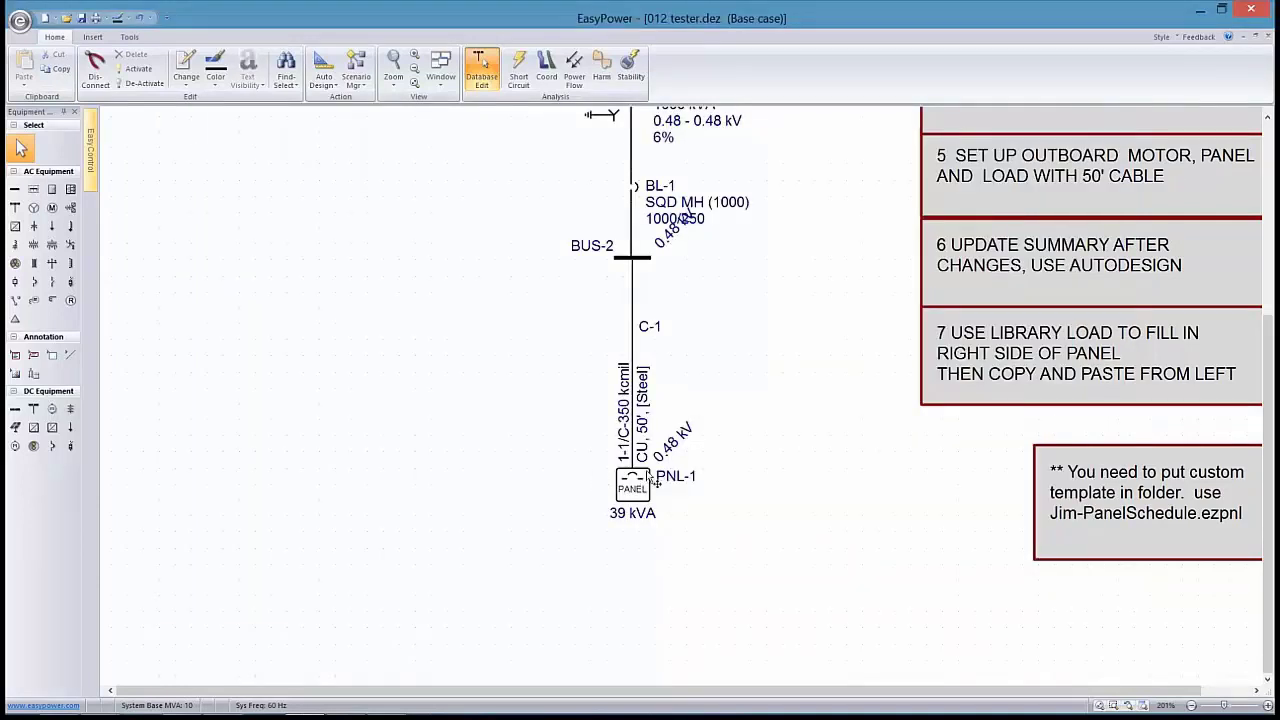
Place a motor on the one-line in the open area below and to the left of panel PNL-1
{"action": "scroll", "coordinate": [652, 480], "scroll_direction": "down", "scroll_amount": 3}
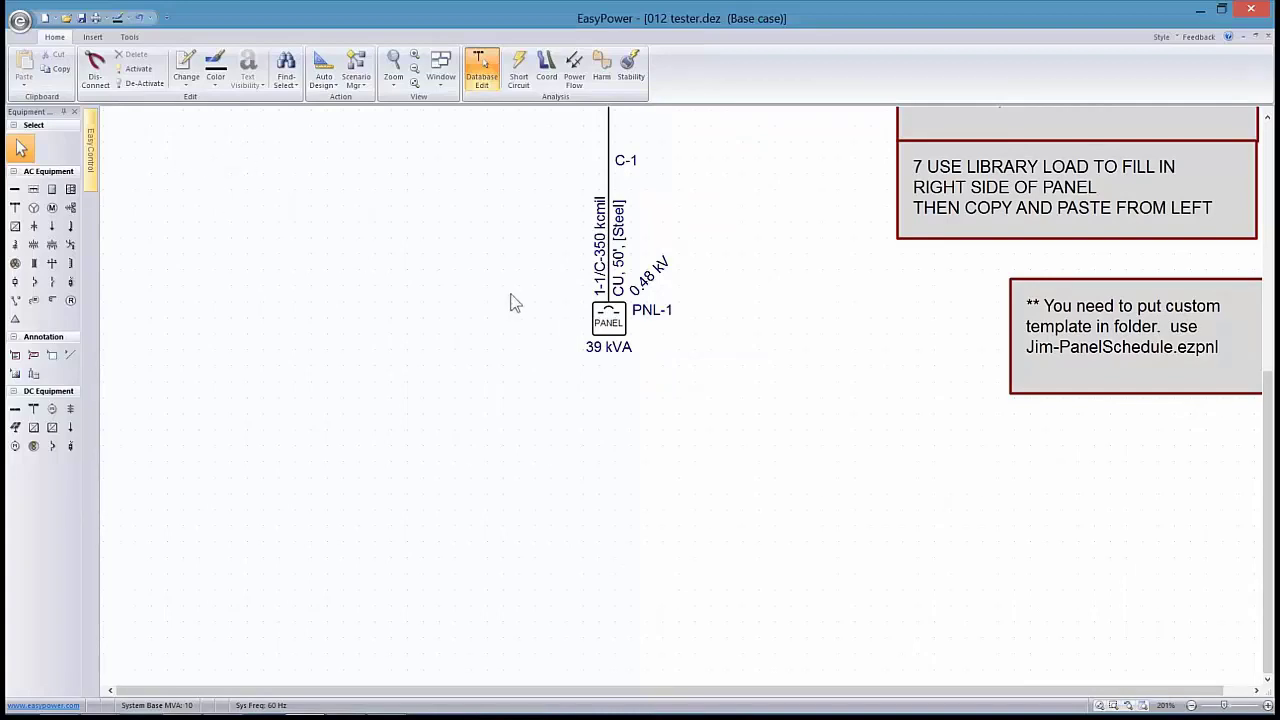
{"action": "left_click", "coordinate": [54, 208]}
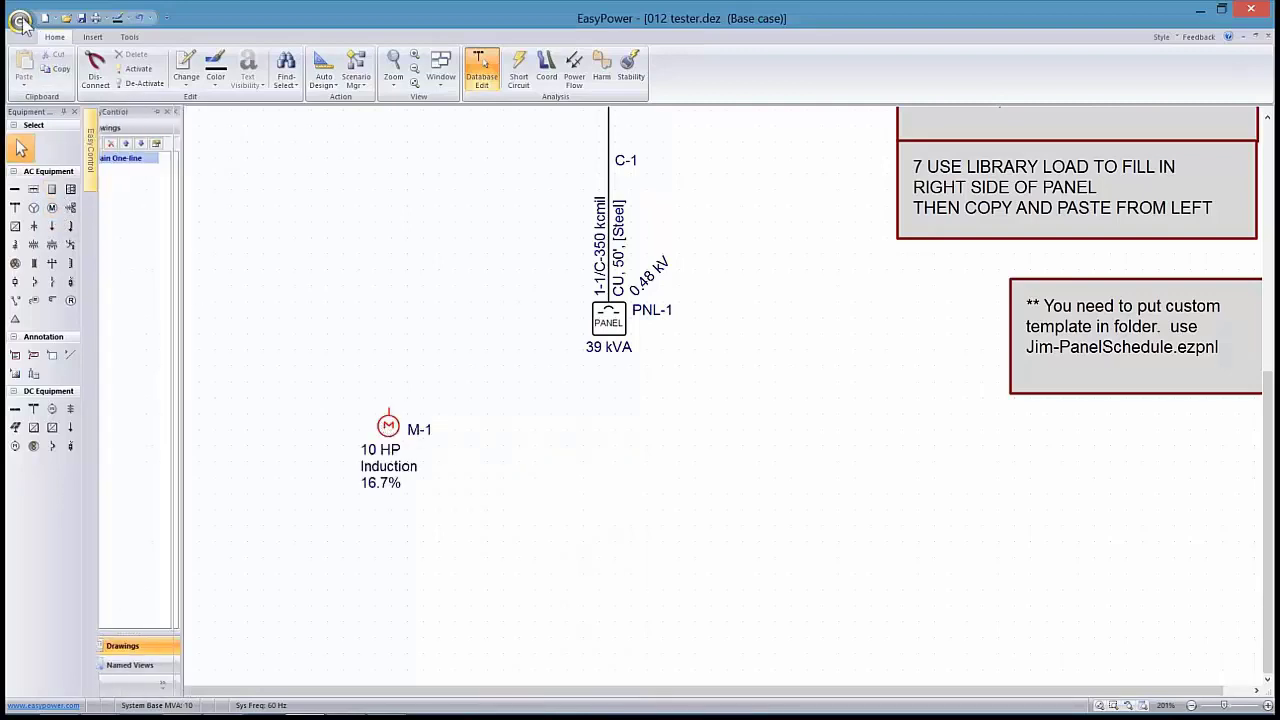
Insert the saved "panel tester" subsystem directly below panel PNL-1
{"action": "left_click", "coordinate": [92, 38]}
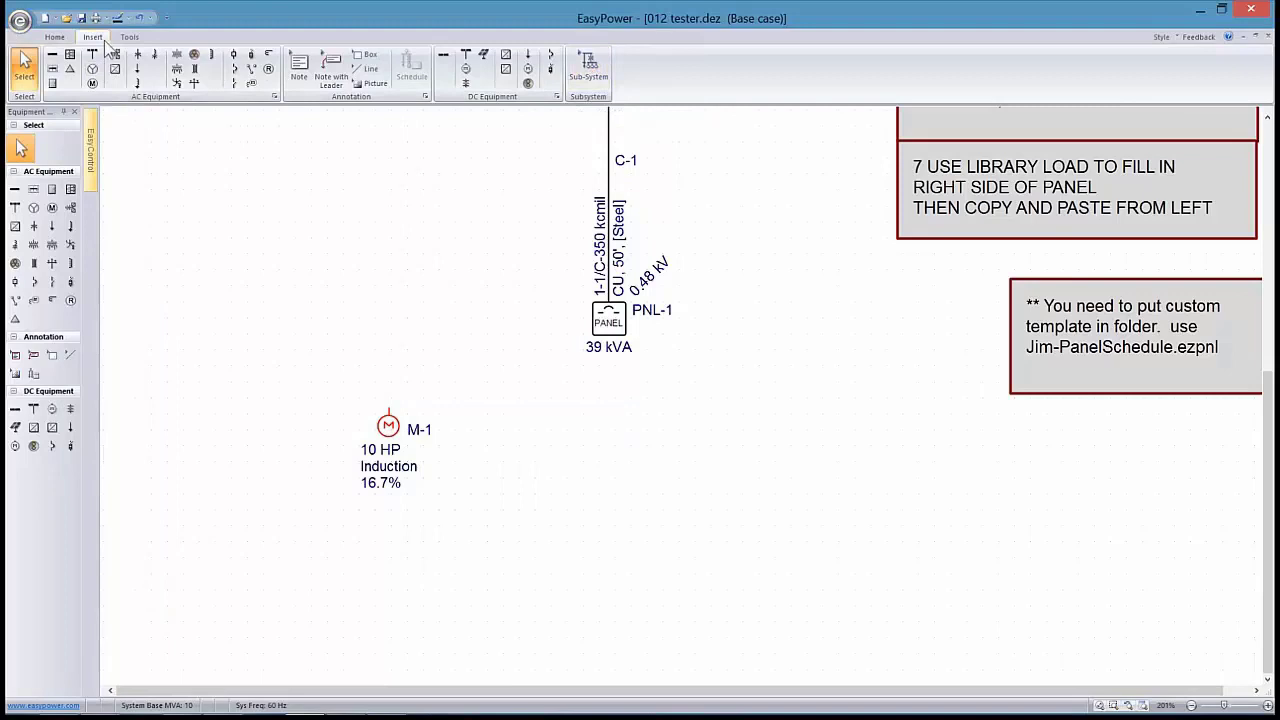
{"action": "left_click", "coordinate": [587, 66]}
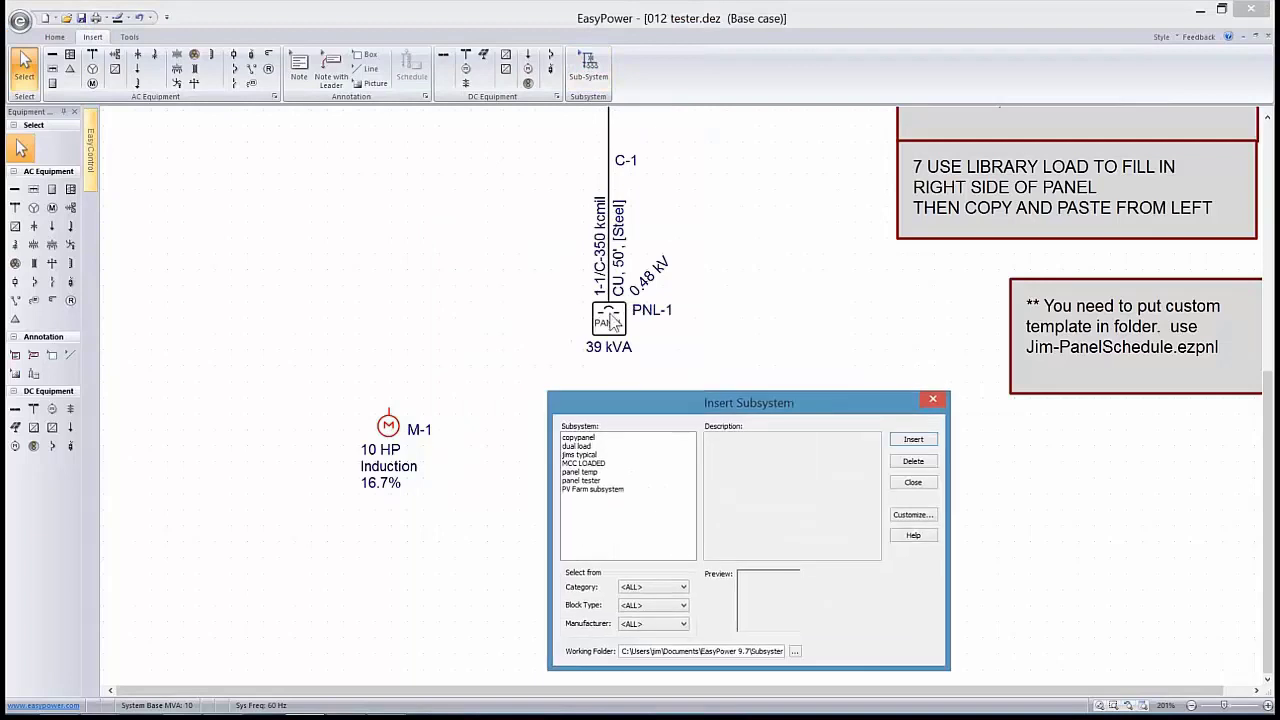
{"action": "left_click_drag", "start_coordinate": [629, 400], "coordinate": [533, 240]}
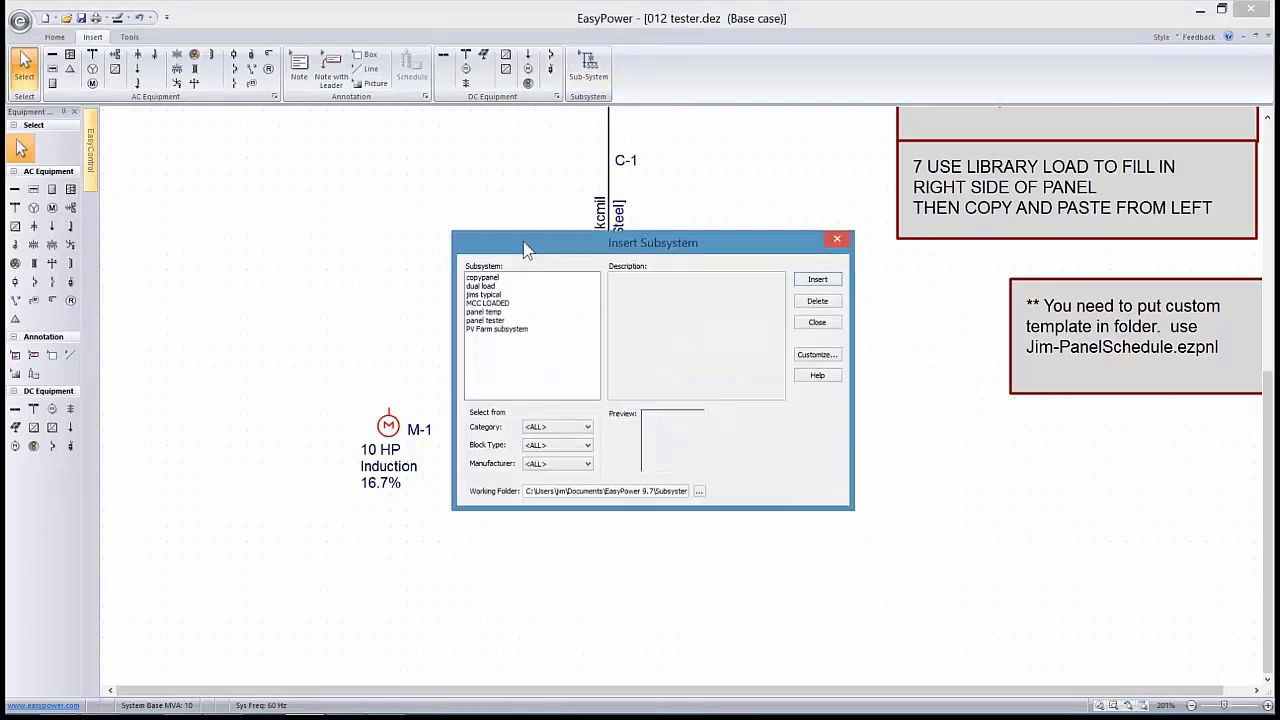
{"action": "left_click", "coordinate": [487, 321]}
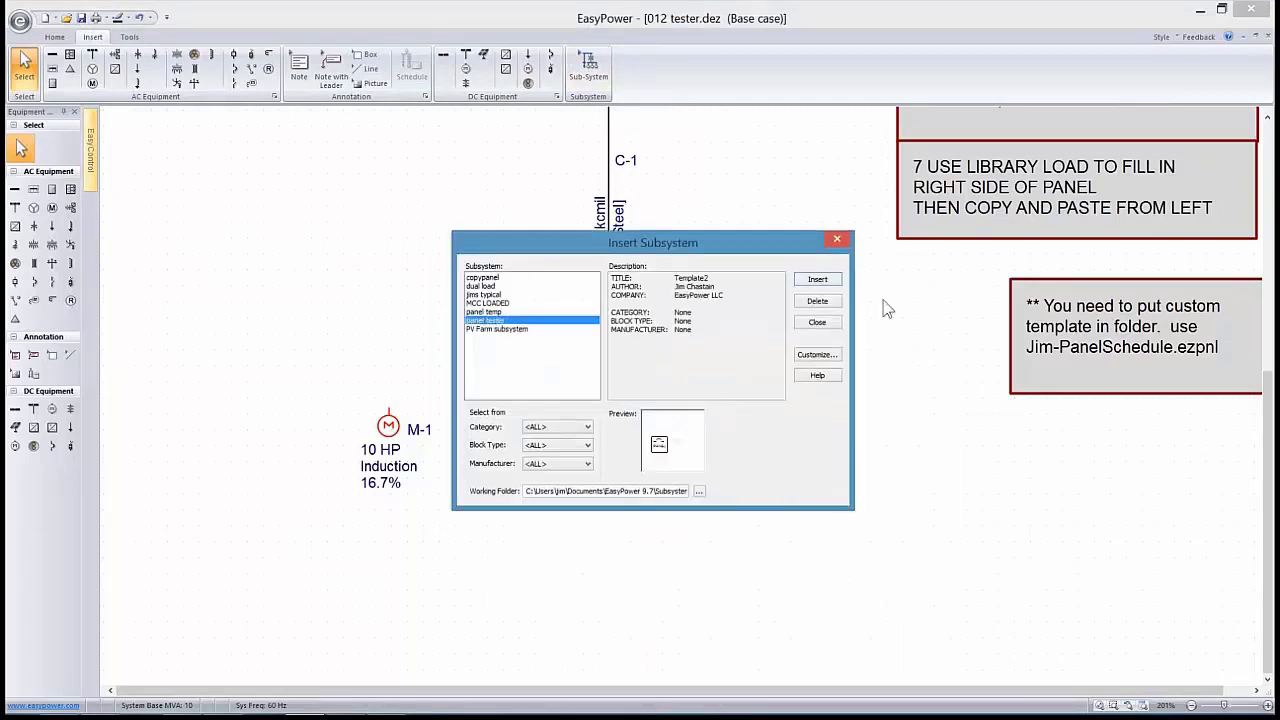
{"action": "left_click", "coordinate": [818, 281]}
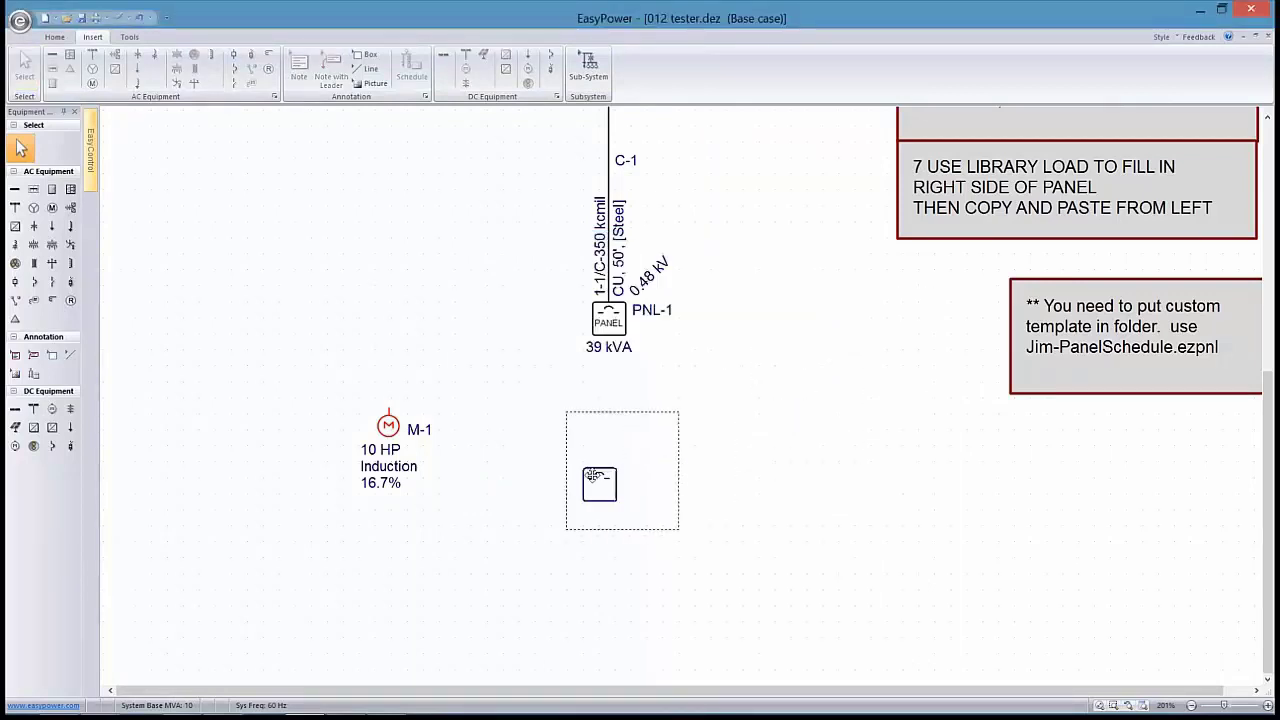
{"action": "left_click", "coordinate": [594, 477]}
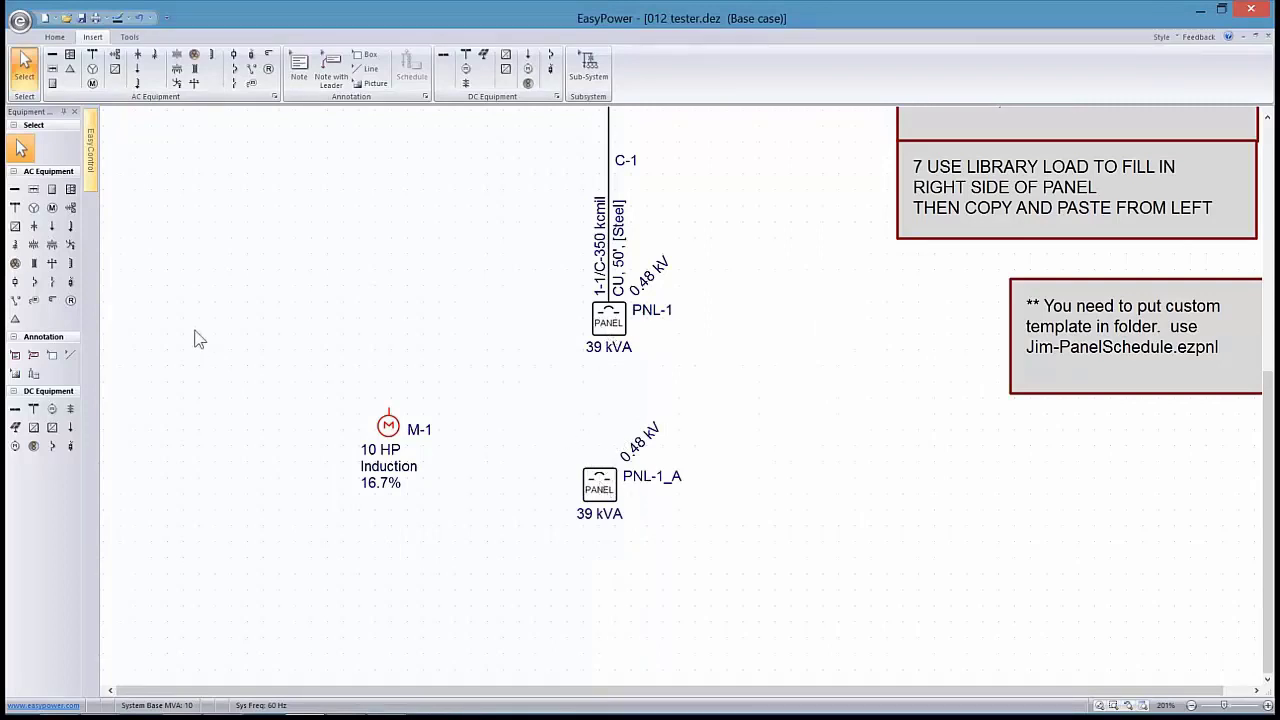
Place a new blank panel to the right of the inserted one and move motor M-1 slightly lower
{"action": "left_click", "coordinate": [52, 189]}
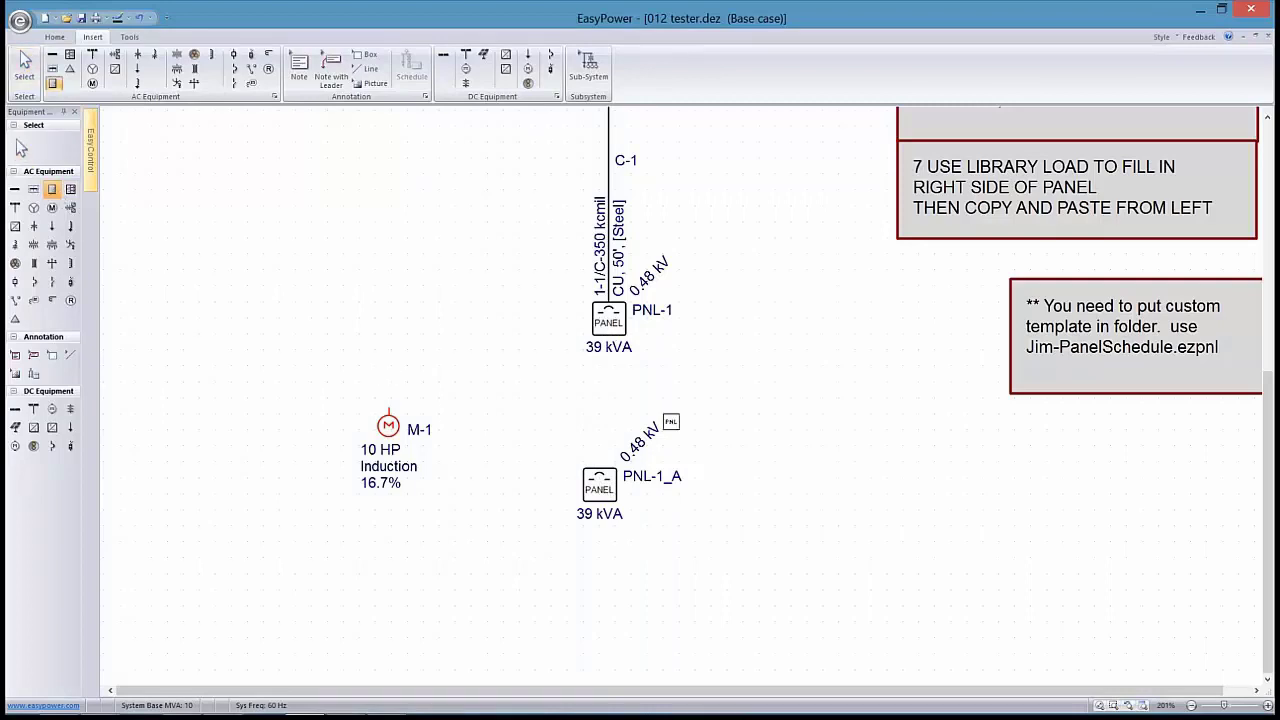
{"action": "left_click", "coordinate": [856, 500]}
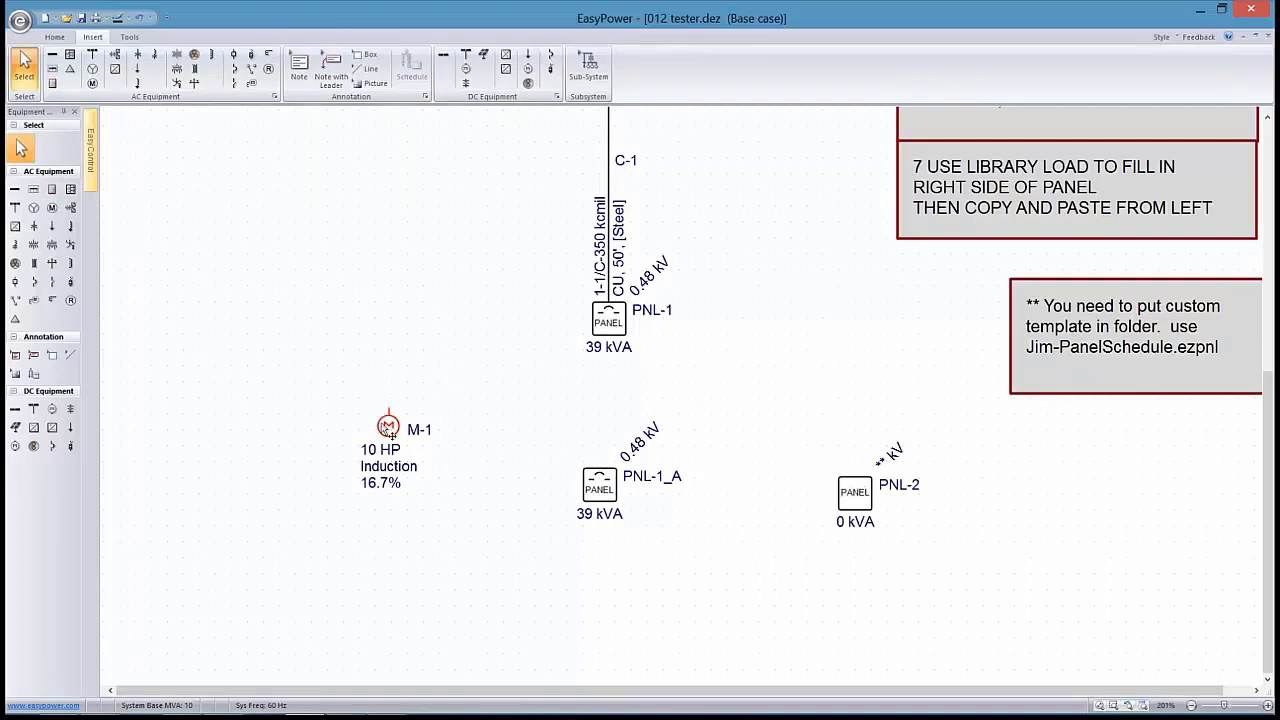
{"action": "left_click_drag", "start_coordinate": [388, 430], "coordinate": [377, 486]}
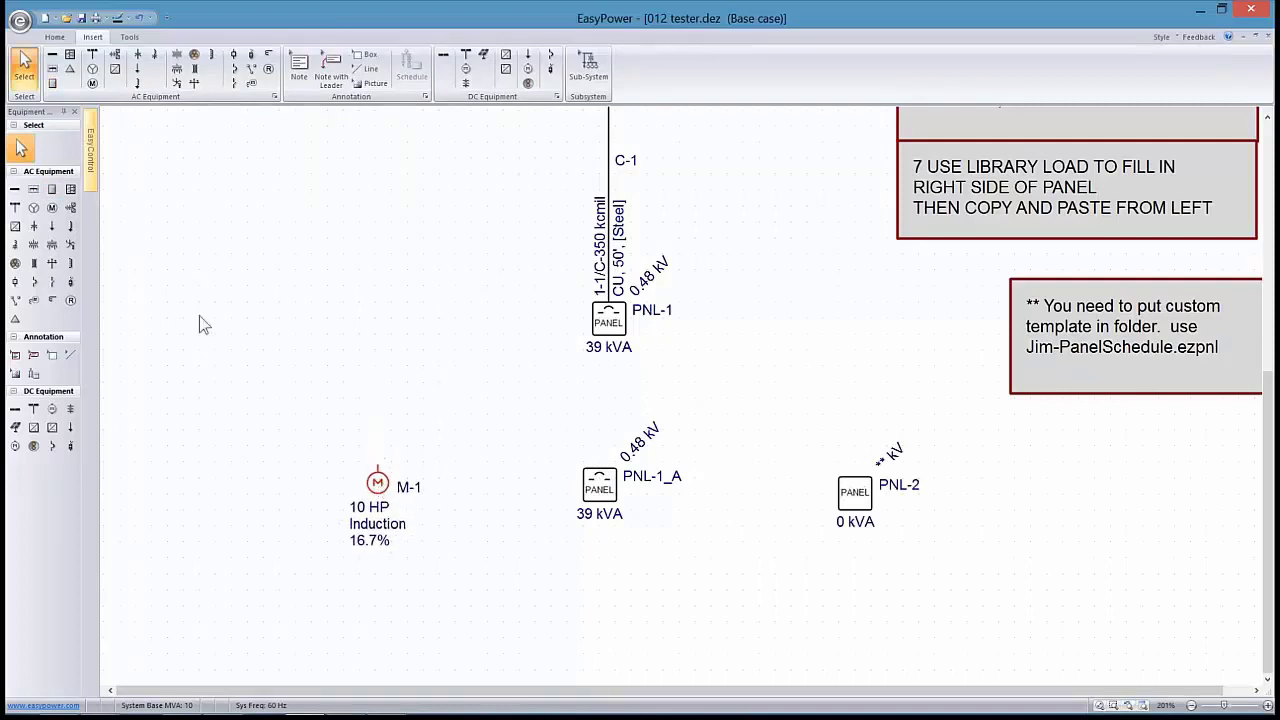
Connect motor M-1 to PNL-1 with a cable and raise its horizontal run to meet the panel's side
{"action": "left_click", "coordinate": [15, 263]}
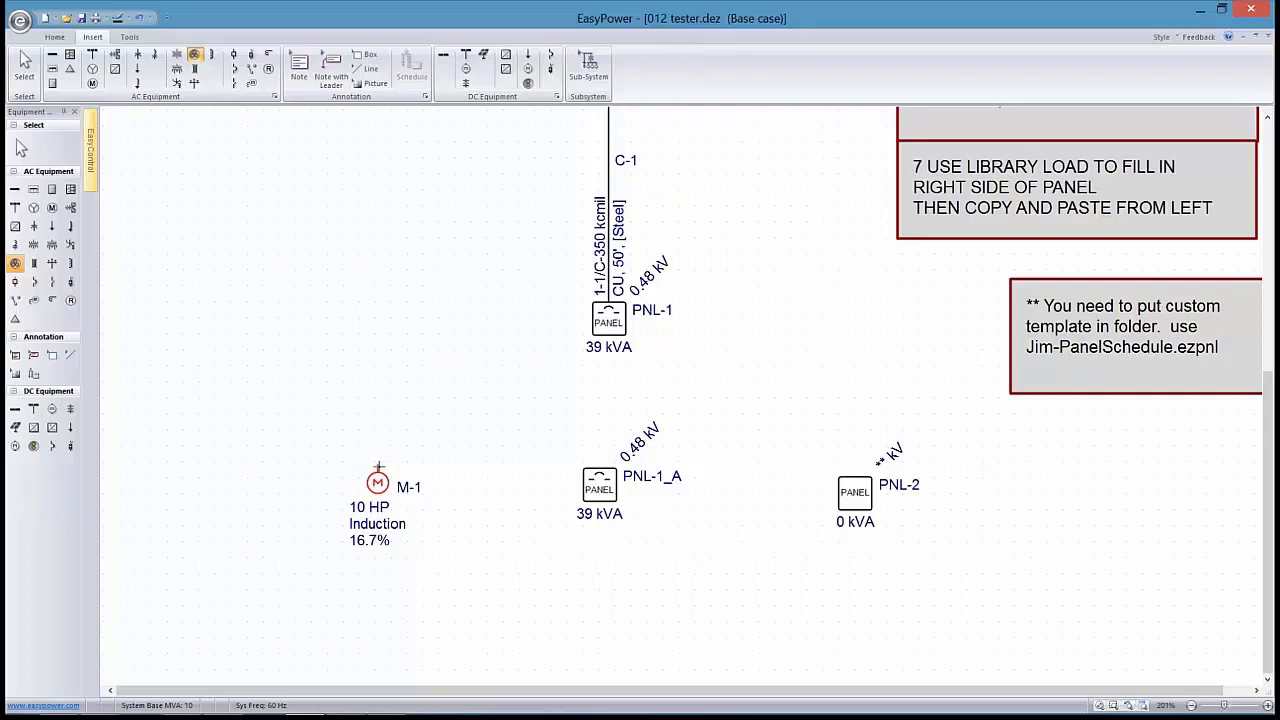
{"action": "left_click_drag", "start_coordinate": [378, 466], "coordinate": [598, 330]}
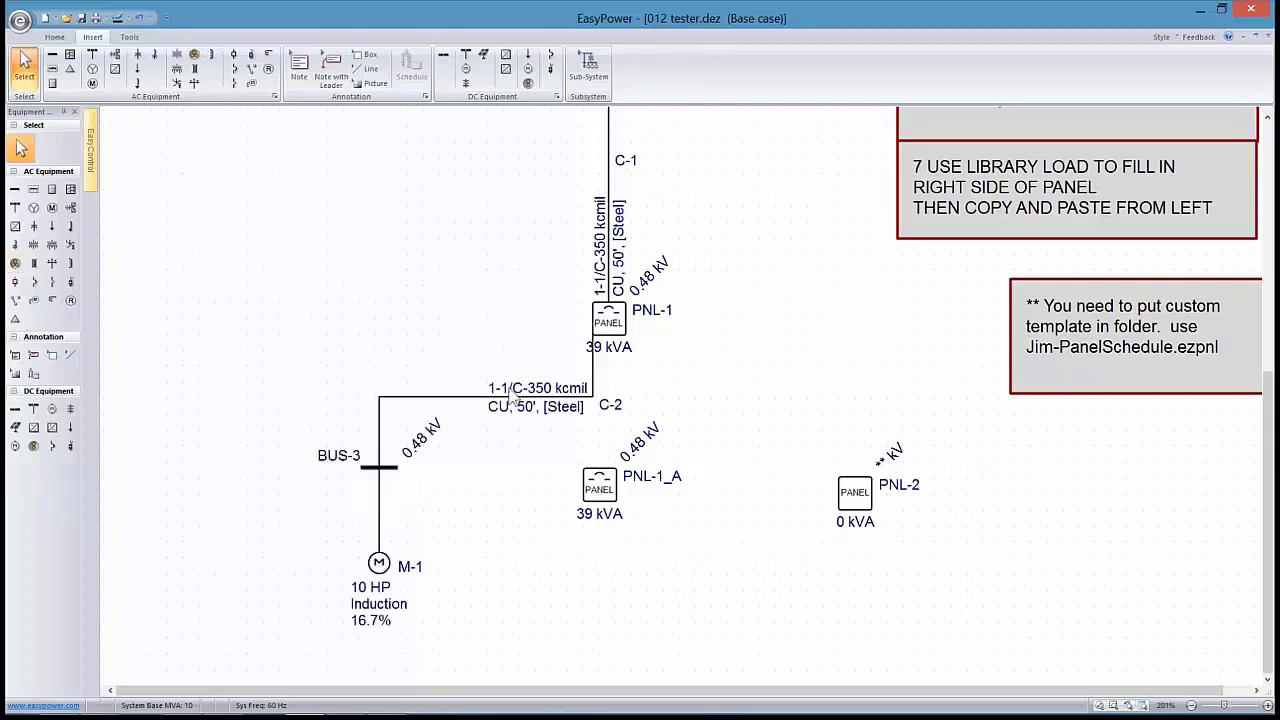
{"action": "left_click_drag", "start_coordinate": [505, 374], "coordinate": [502, 326]}
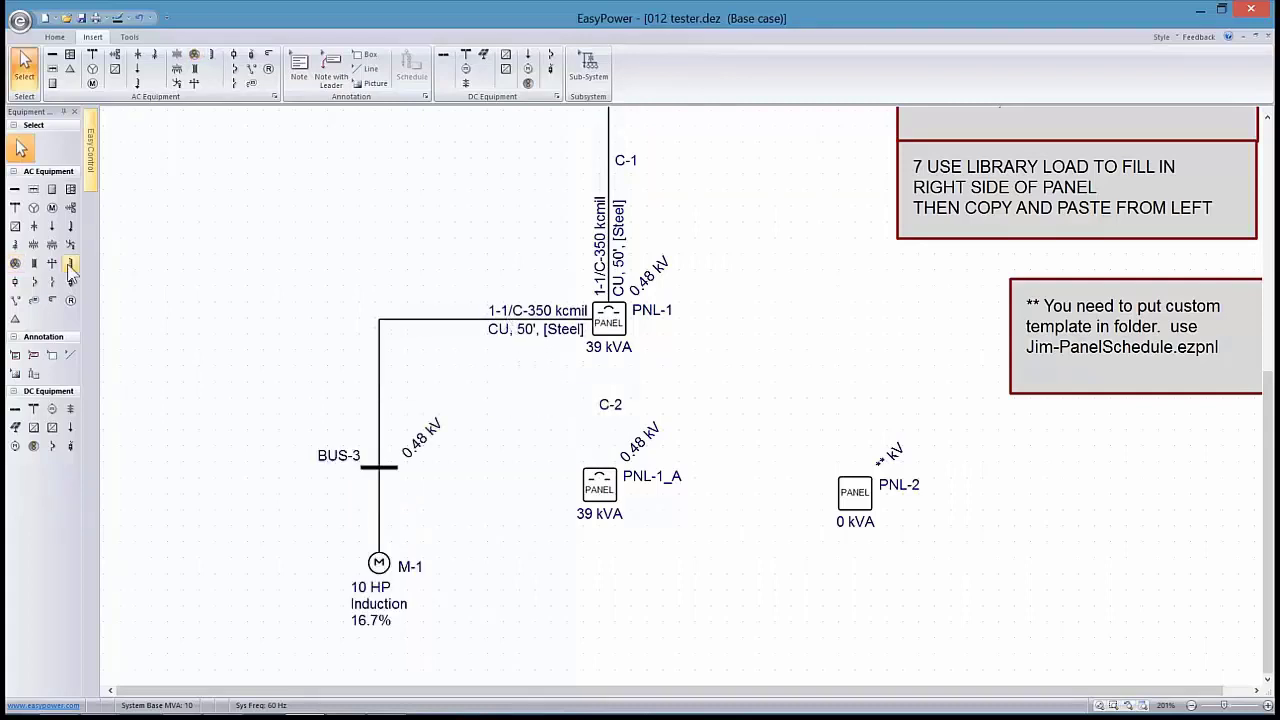
Connect panels PNL-1_A and PNL-2 to PNL-1, each with its own cable
{"action": "left_click", "coordinate": [15, 264]}
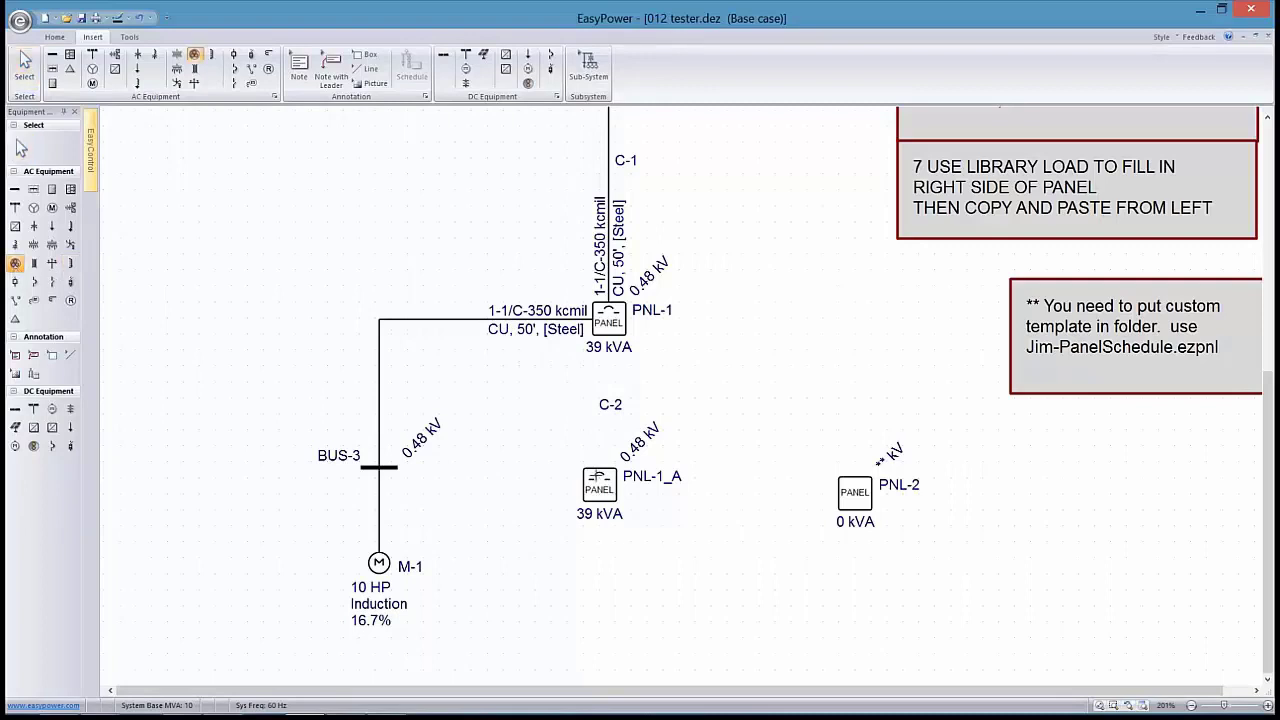
{"action": "left_click_drag", "start_coordinate": [592, 393], "coordinate": [606, 350]}
{"action": "left_click", "coordinate": [606, 332]}
{"action": "left_click", "coordinate": [18, 264]}
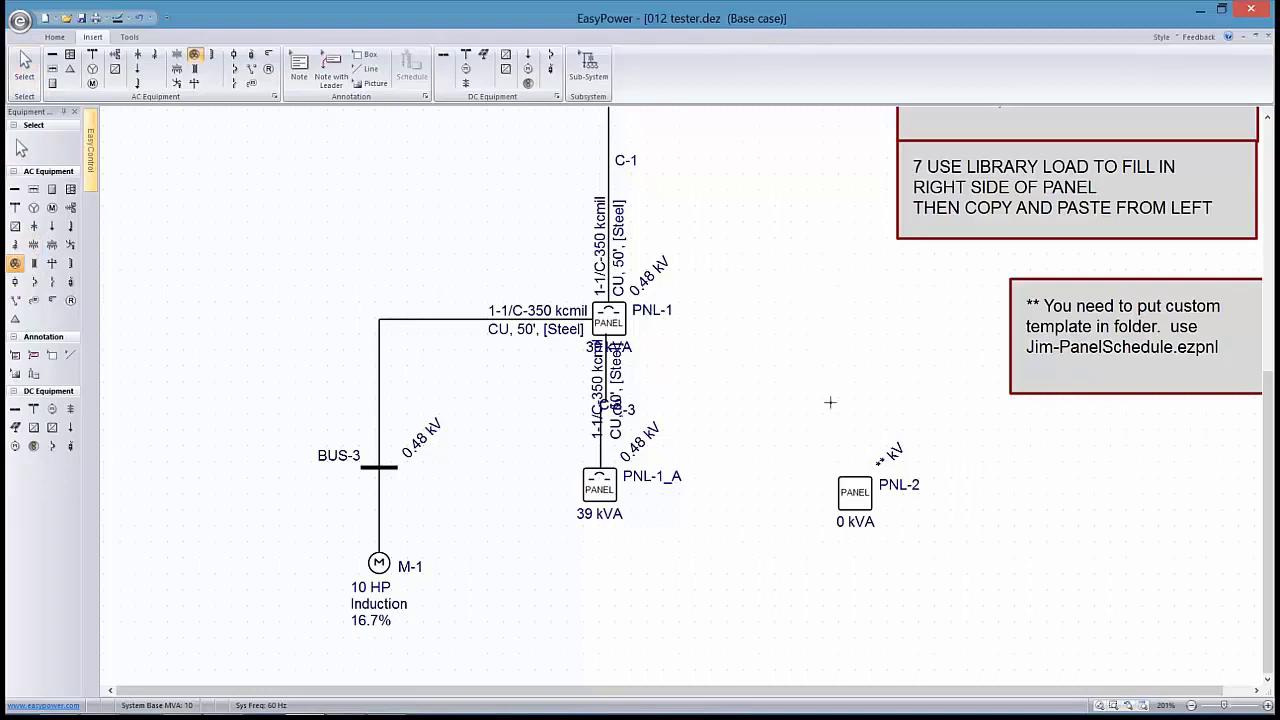
{"action": "left_click", "coordinate": [847, 455]}
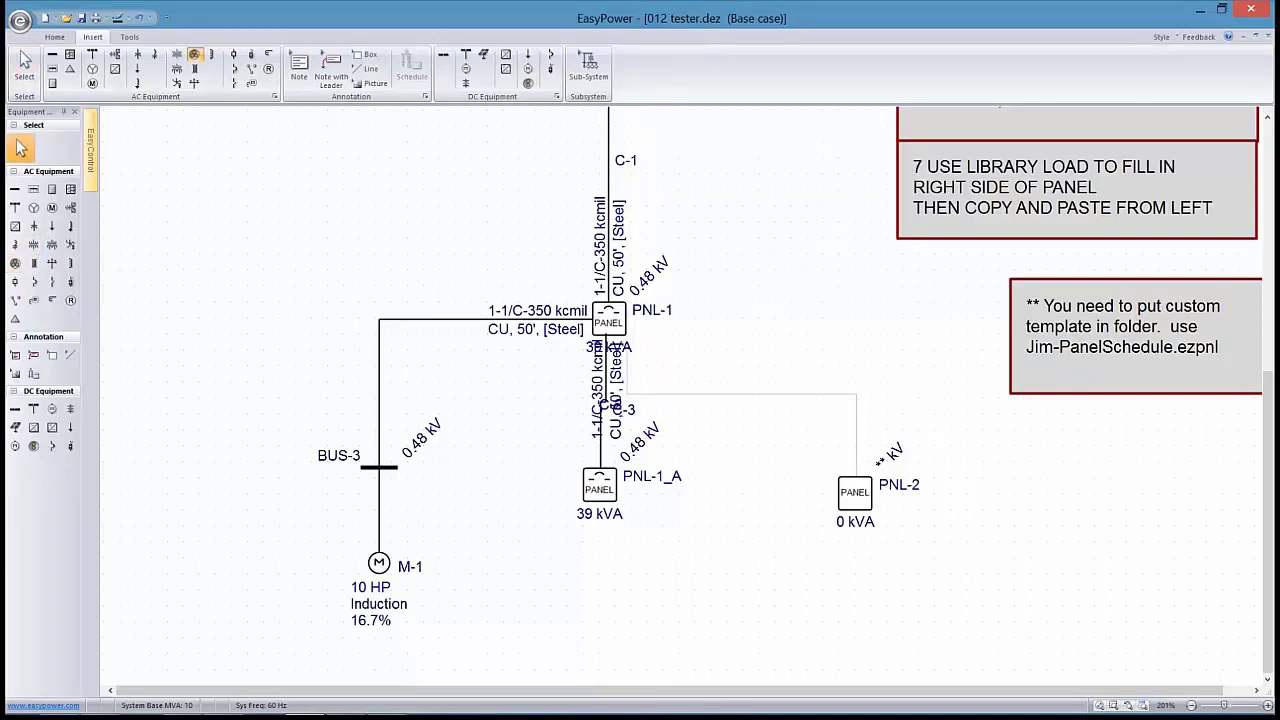
{"action": "left_click", "coordinate": [622, 394]}
Move PNL-1_A lower and raise the horizontal run of cable C-4 level with PNL-1
{"action": "left_click_drag", "start_coordinate": [612, 478], "coordinate": [610, 541]}
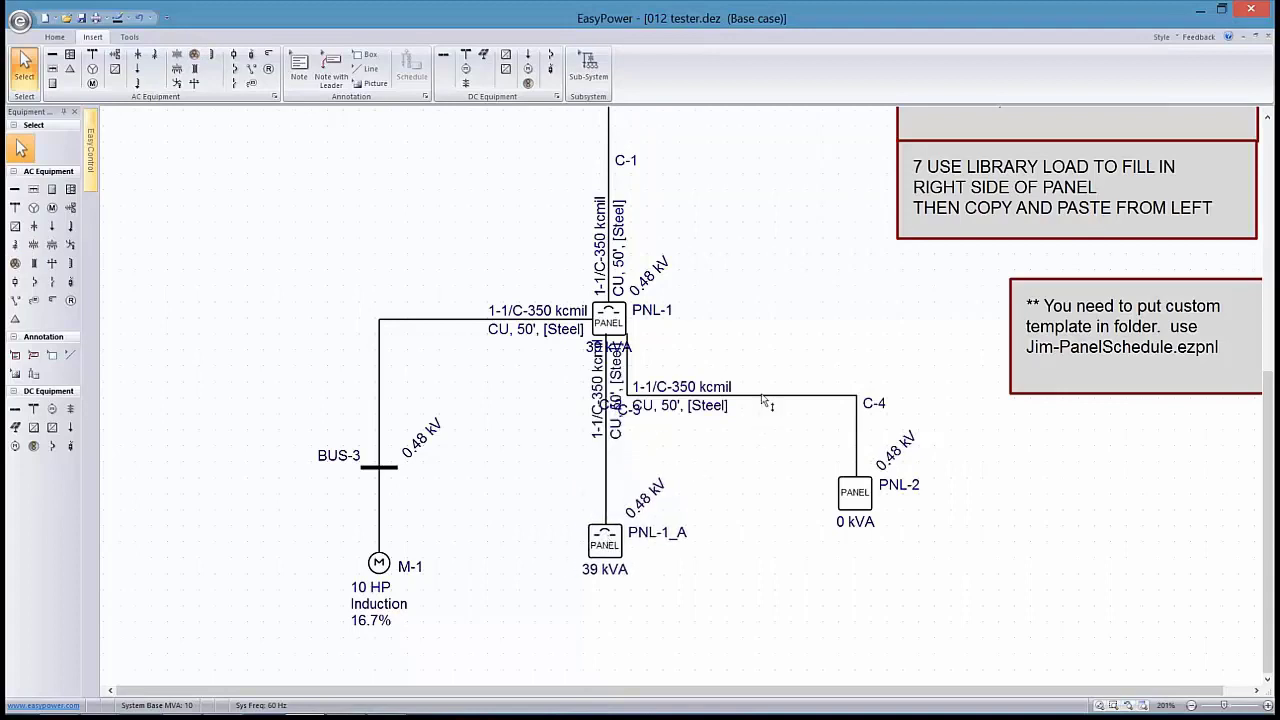
{"action": "left_click_drag", "start_coordinate": [765, 398], "coordinate": [782, 315]}
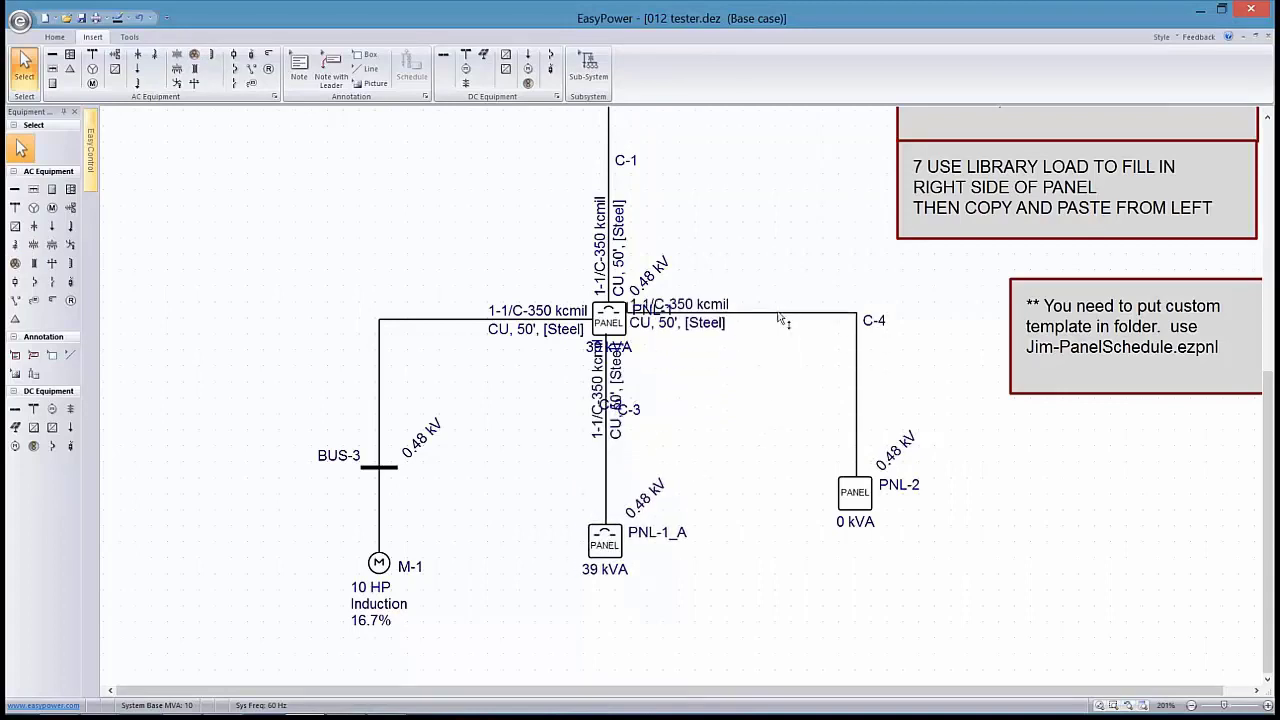
Copy cable C-1 and paste its data onto the three cables leaving PNL-1: C-2, C-4 and C-3
{"action": "left_click", "coordinate": [610, 205]}
{"action": "right_click", "coordinate": [611, 203]}
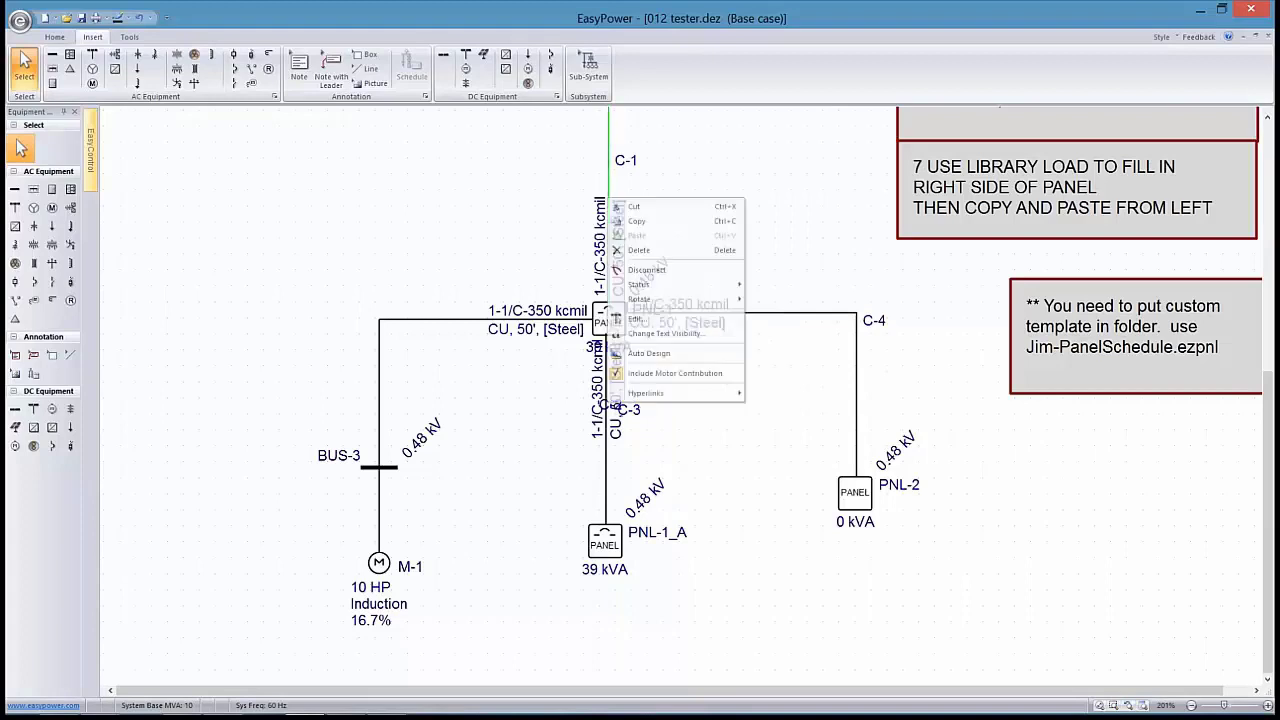
{"action": "left_click", "coordinate": [624, 222]}
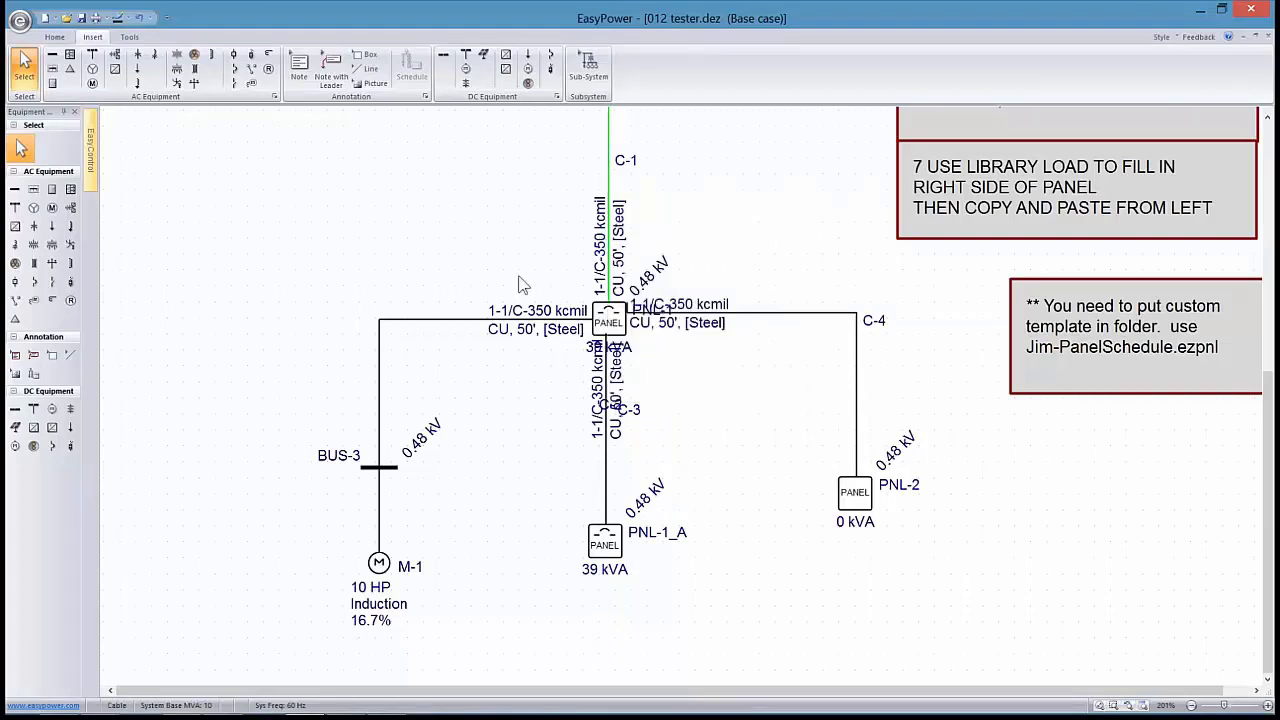
{"action": "left_click", "coordinate": [460, 320]}
{"action": "right_click", "coordinate": [460, 322]}
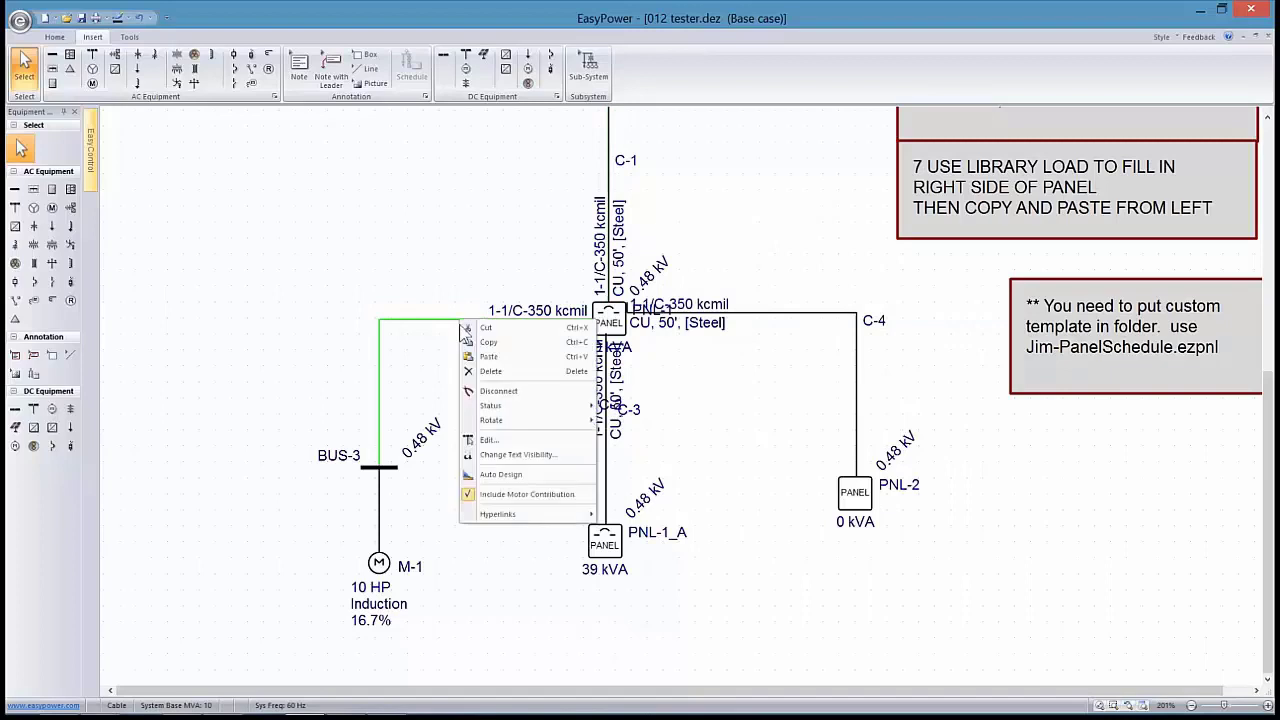
{"action": "left_click", "coordinate": [502, 364]}
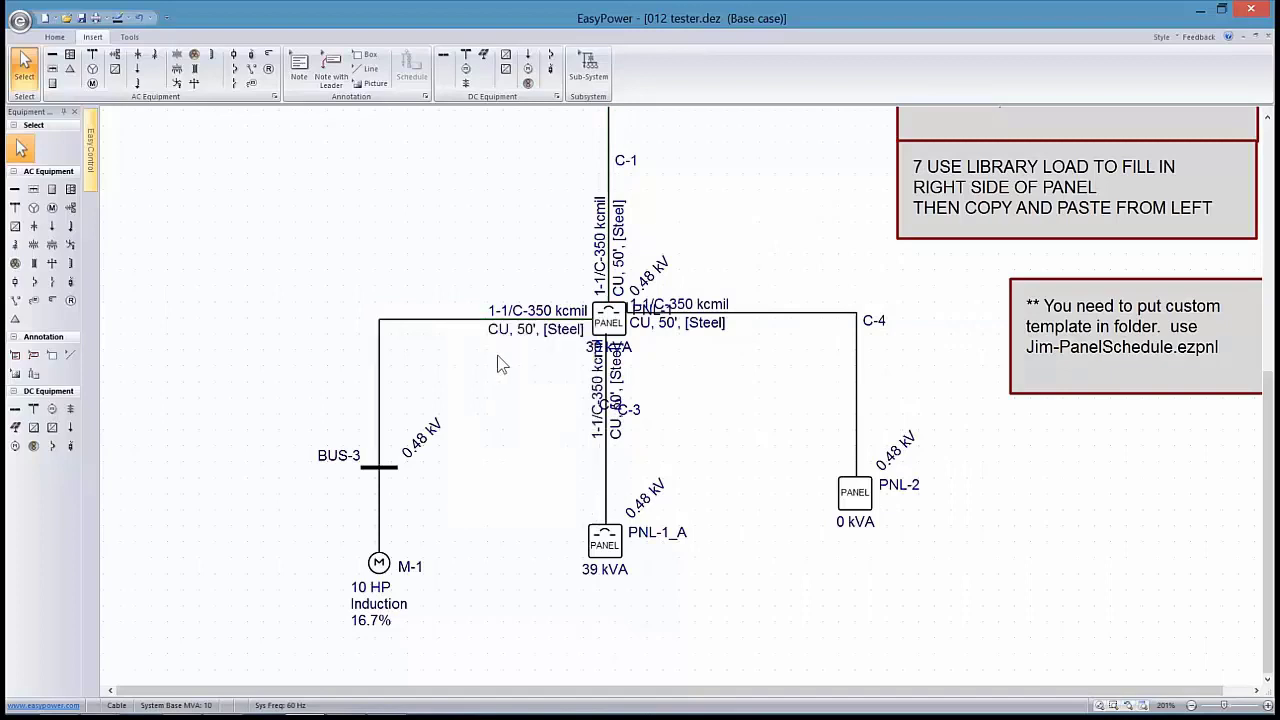
{"action": "right_click", "coordinate": [730, 318]}
{"action": "left_click", "coordinate": [757, 352]}
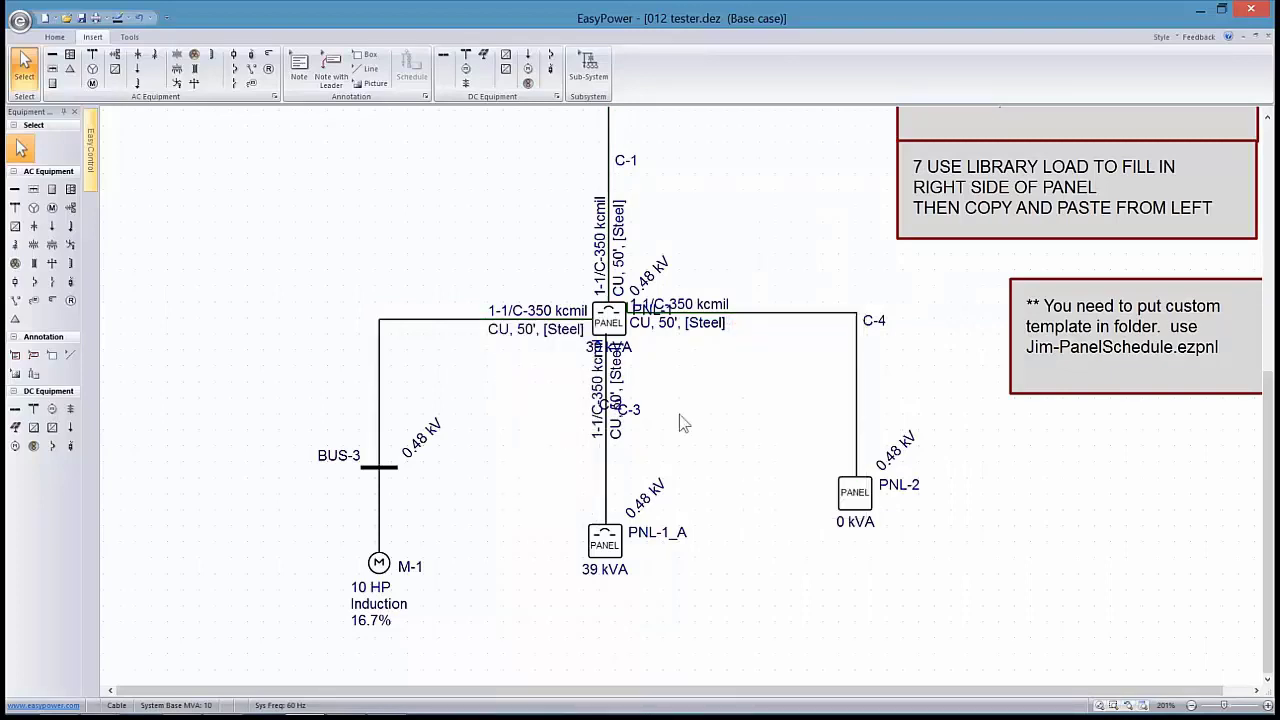
{"action": "left_click", "coordinate": [607, 458]}
{"action": "right_click", "coordinate": [608, 456]}
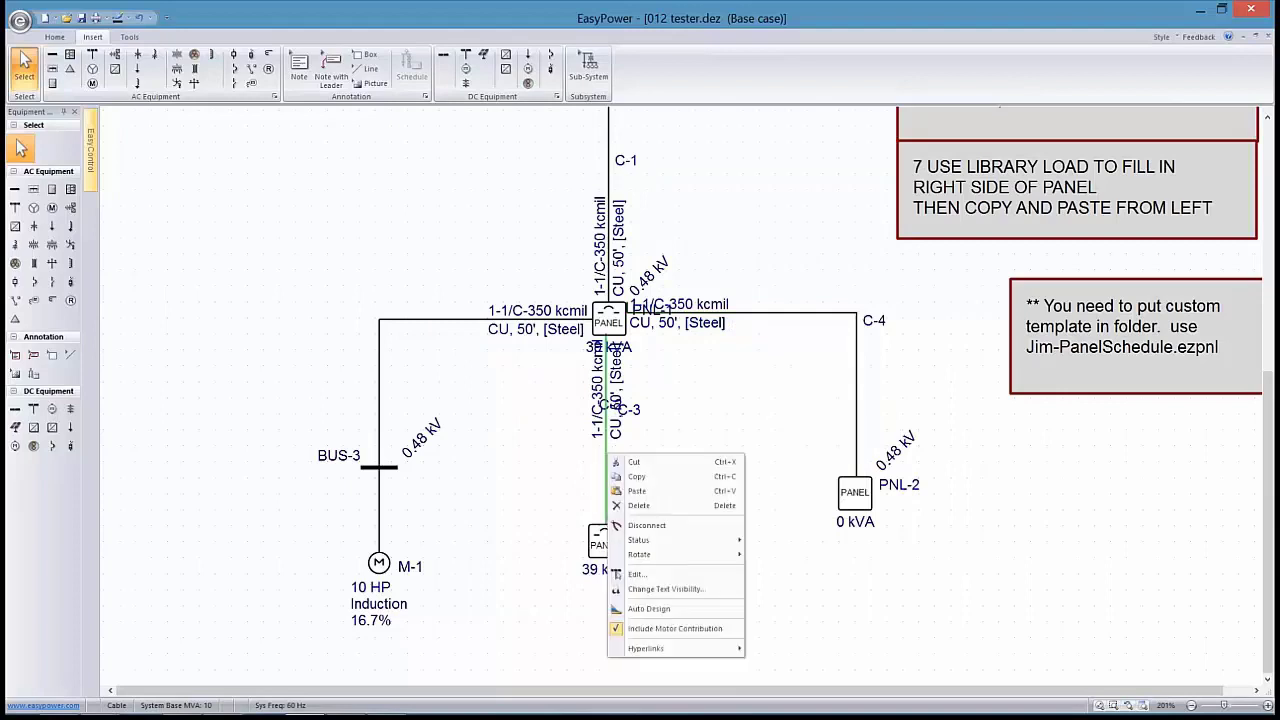
{"action": "left_click", "coordinate": [635, 491]}
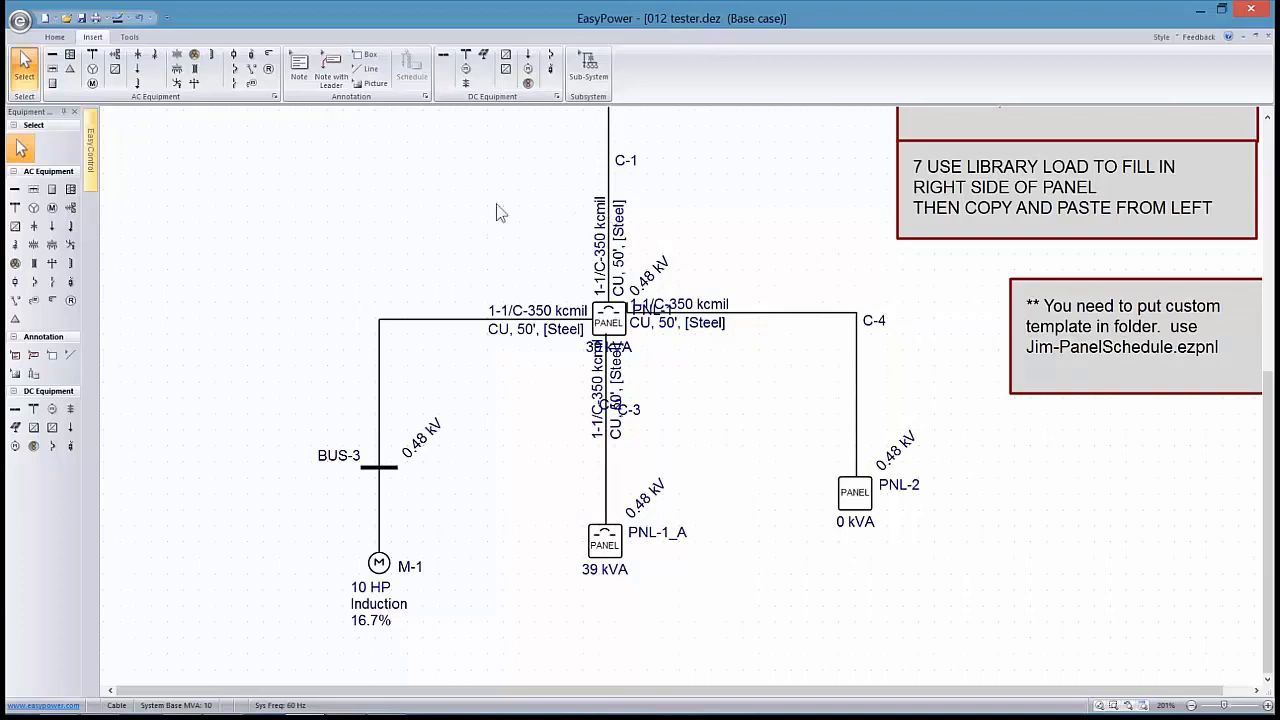
Turn off the data text for cables in the one-line's text visibility options and apply the change
{"action": "right_click", "coordinate": [458, 200]}
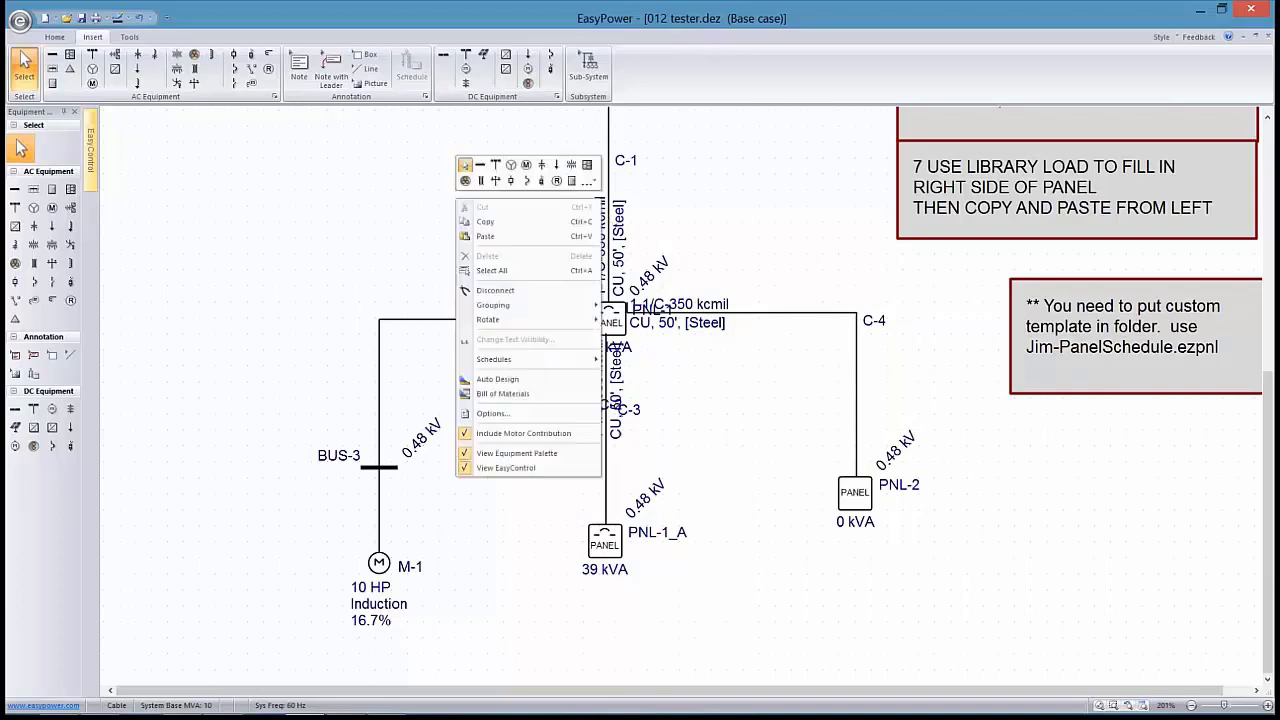
{"action": "left_click", "coordinate": [492, 414]}
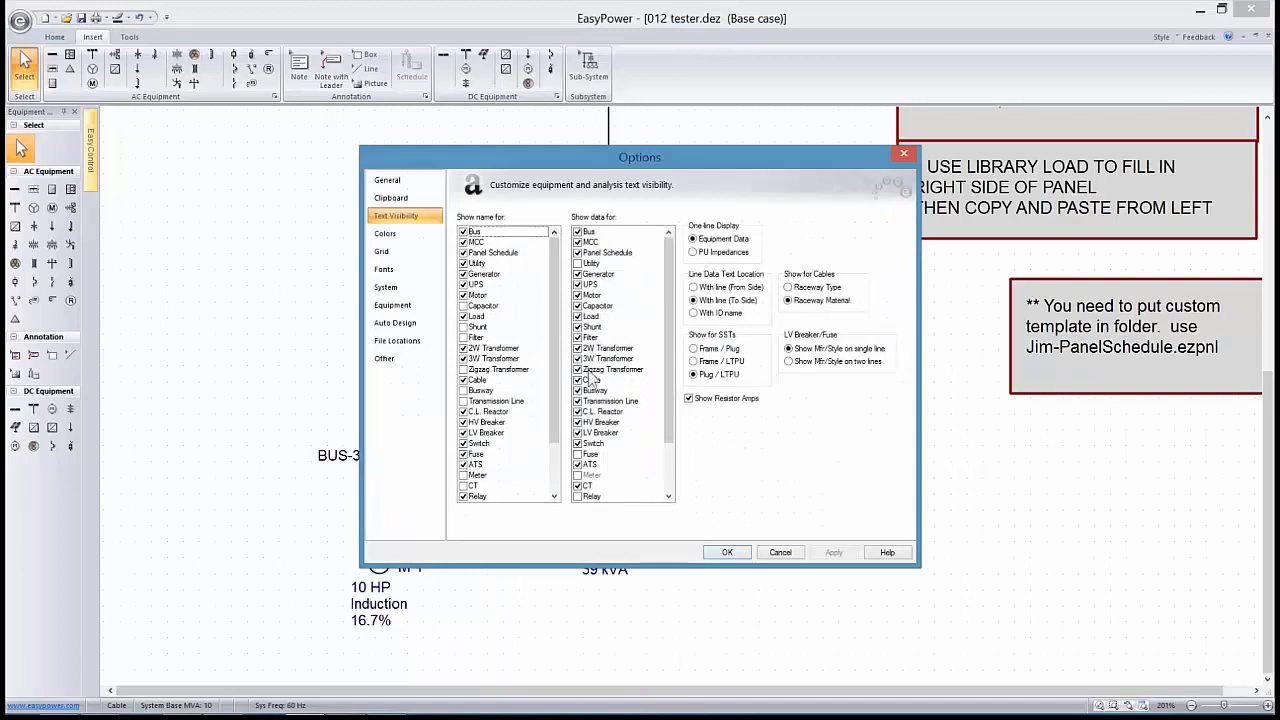
{"action": "left_click", "coordinate": [578, 381]}
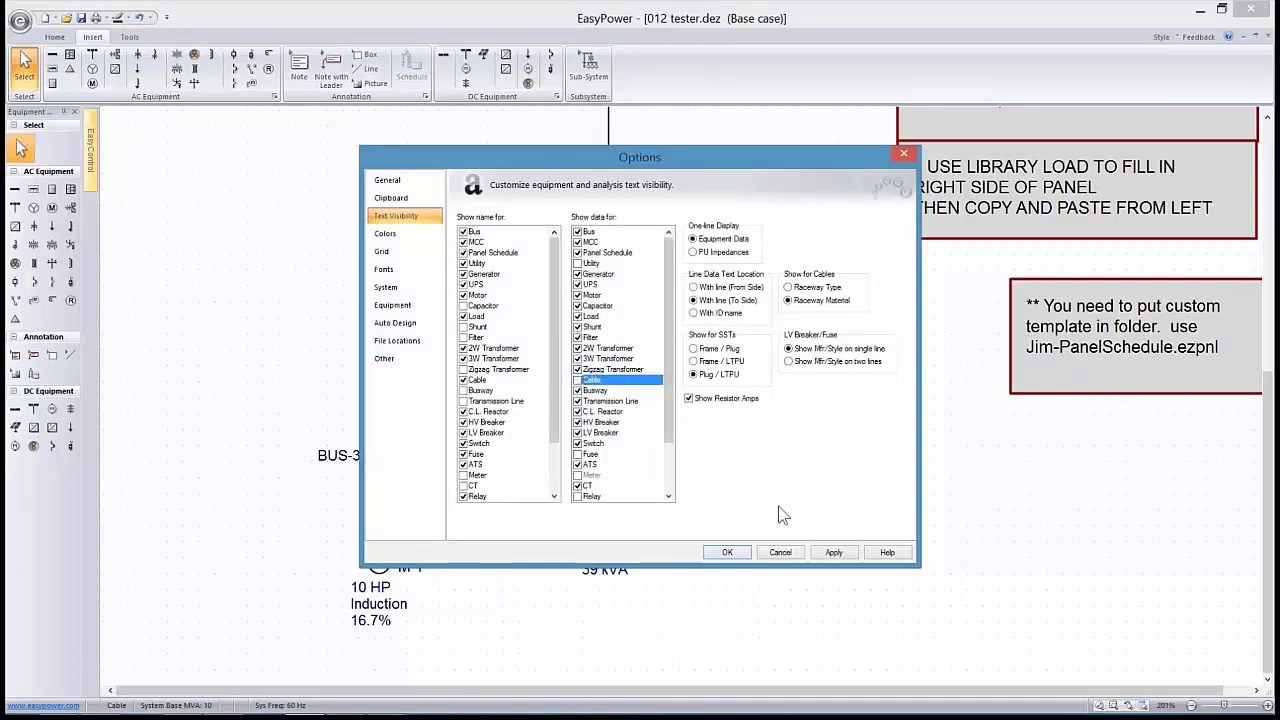
{"action": "left_click", "coordinate": [834, 553]}
{"action": "left_click", "coordinate": [740, 555]}
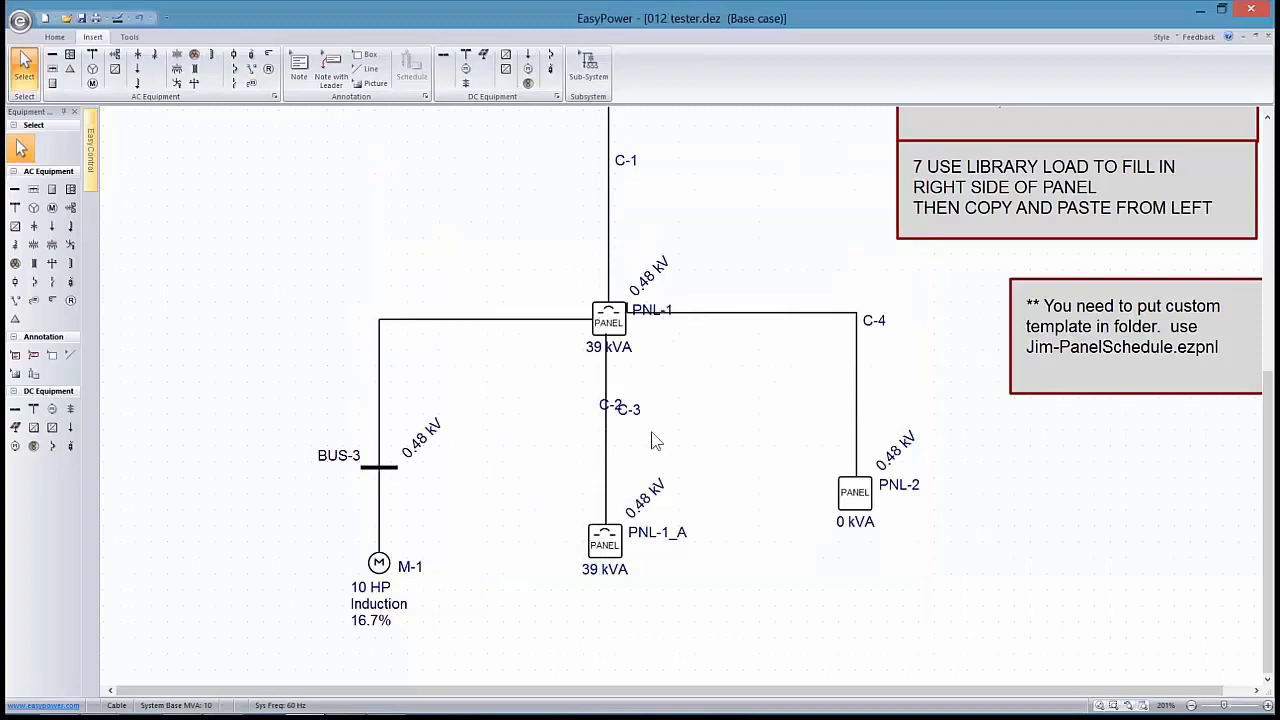
Move the C-2 label above the motor's cable and the C-3 label to the left of its own cable
{"action": "left_click_drag", "start_coordinate": [612, 412], "coordinate": [428, 302]}
{"action": "left_click", "coordinate": [634, 413]}
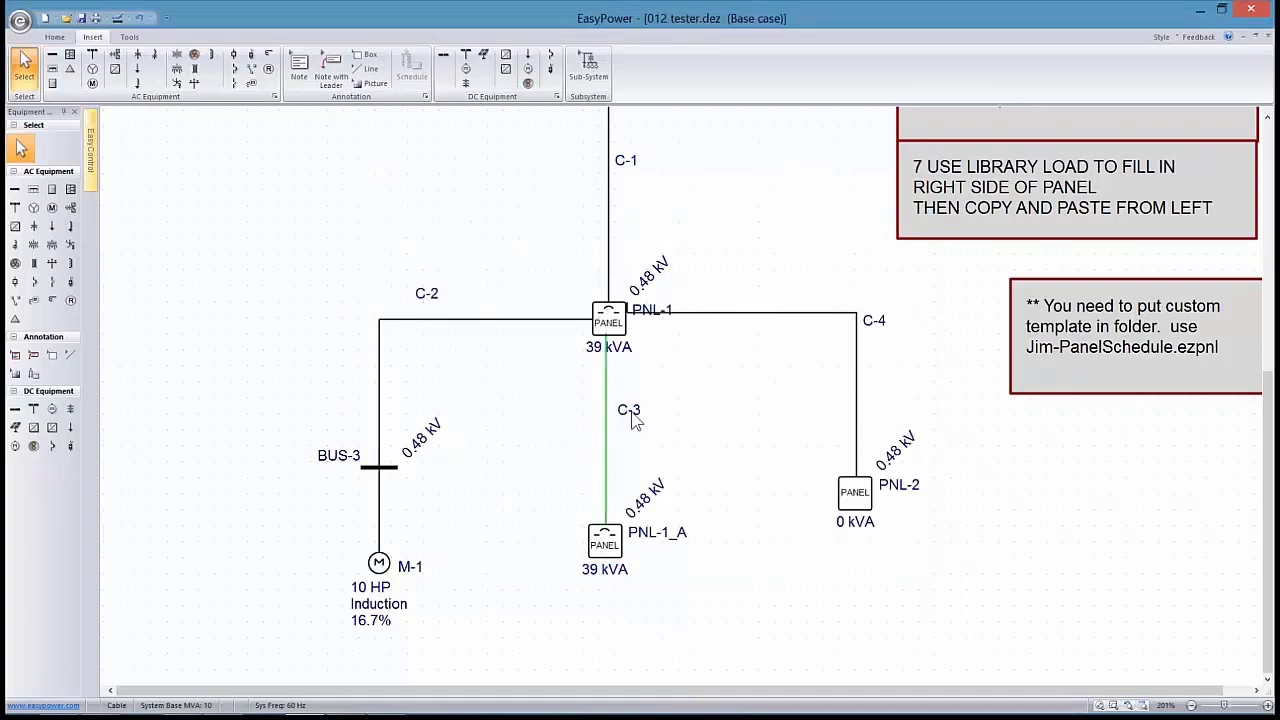
{"action": "left_click_drag", "start_coordinate": [634, 420], "coordinate": [582, 395]}
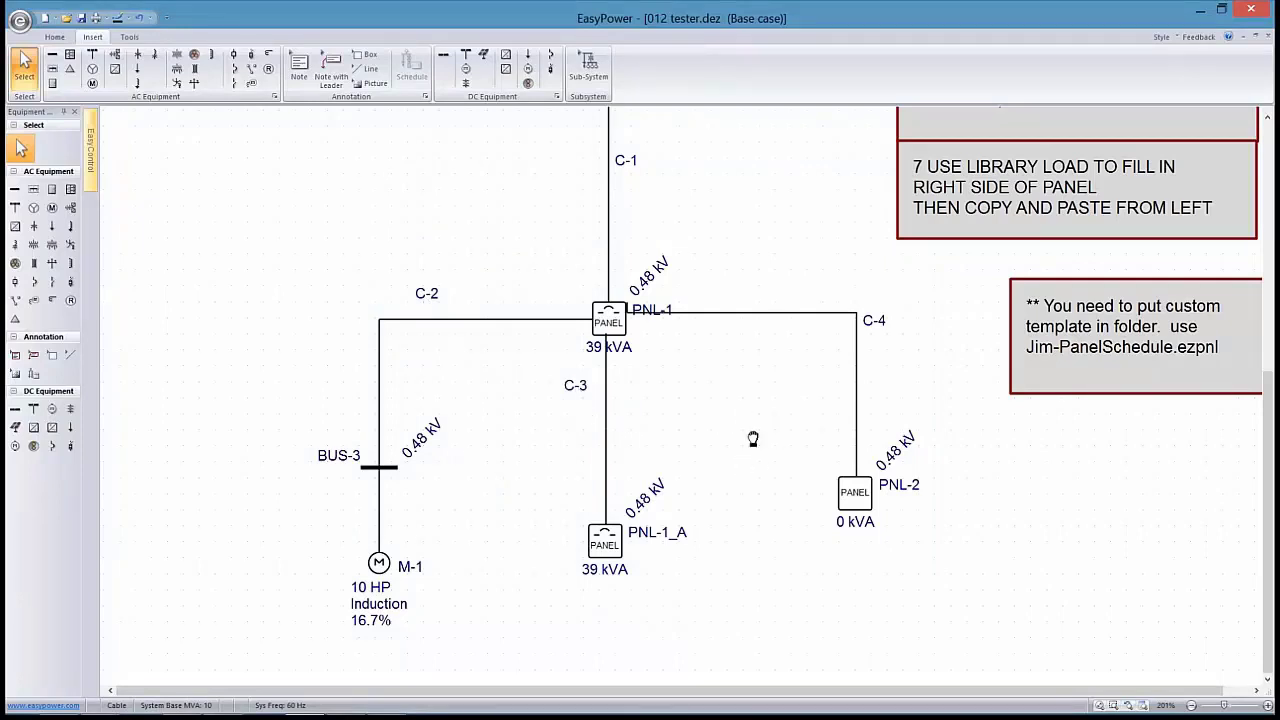
Open the data of motor M-1 and set its FLA to 14
{"action": "left_click_drag", "start_coordinate": [753, 439], "coordinate": [802, 350]}
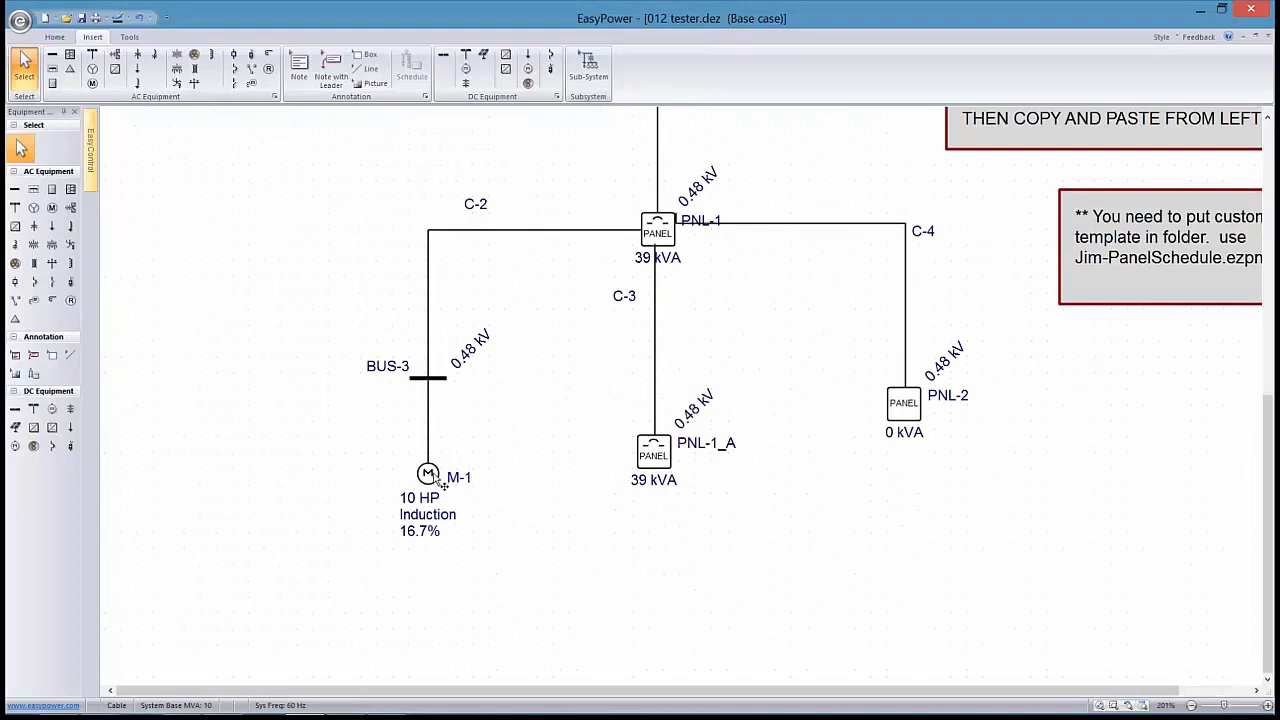
{"action": "double_click", "coordinate": [437, 480]}
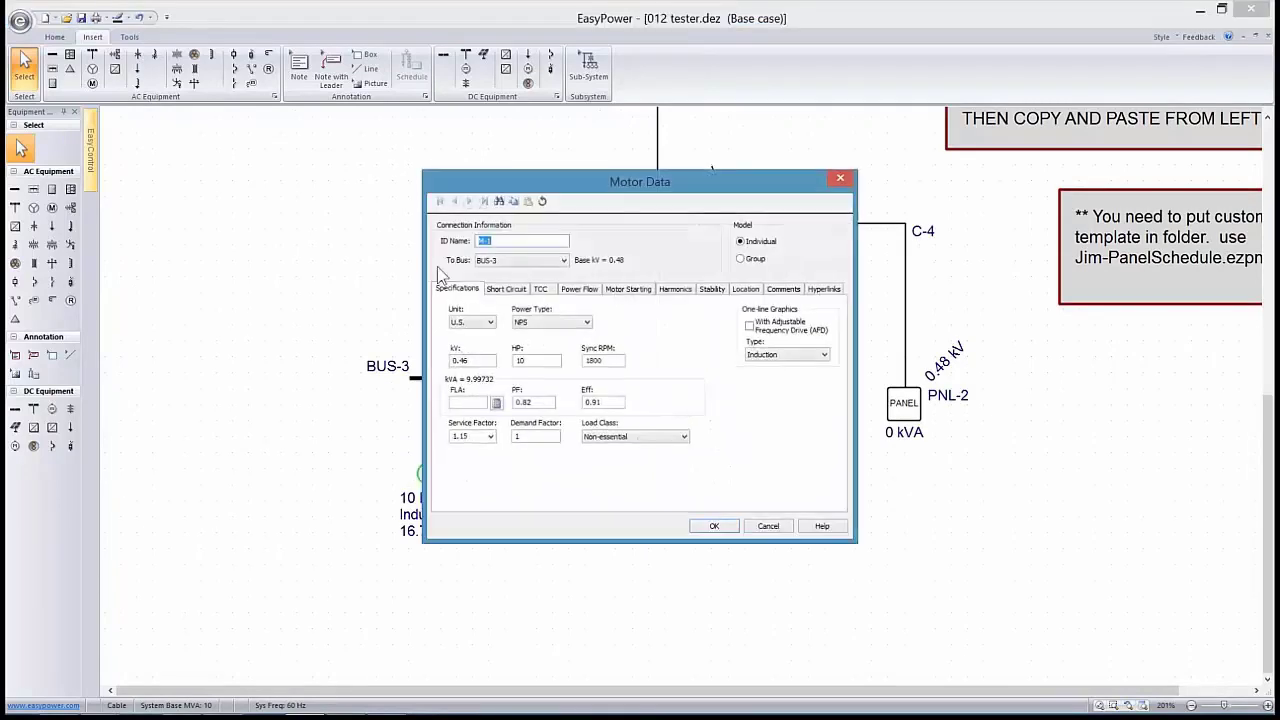
{"action": "left_click_drag", "start_coordinate": [501, 172], "coordinate": [702, 165]}
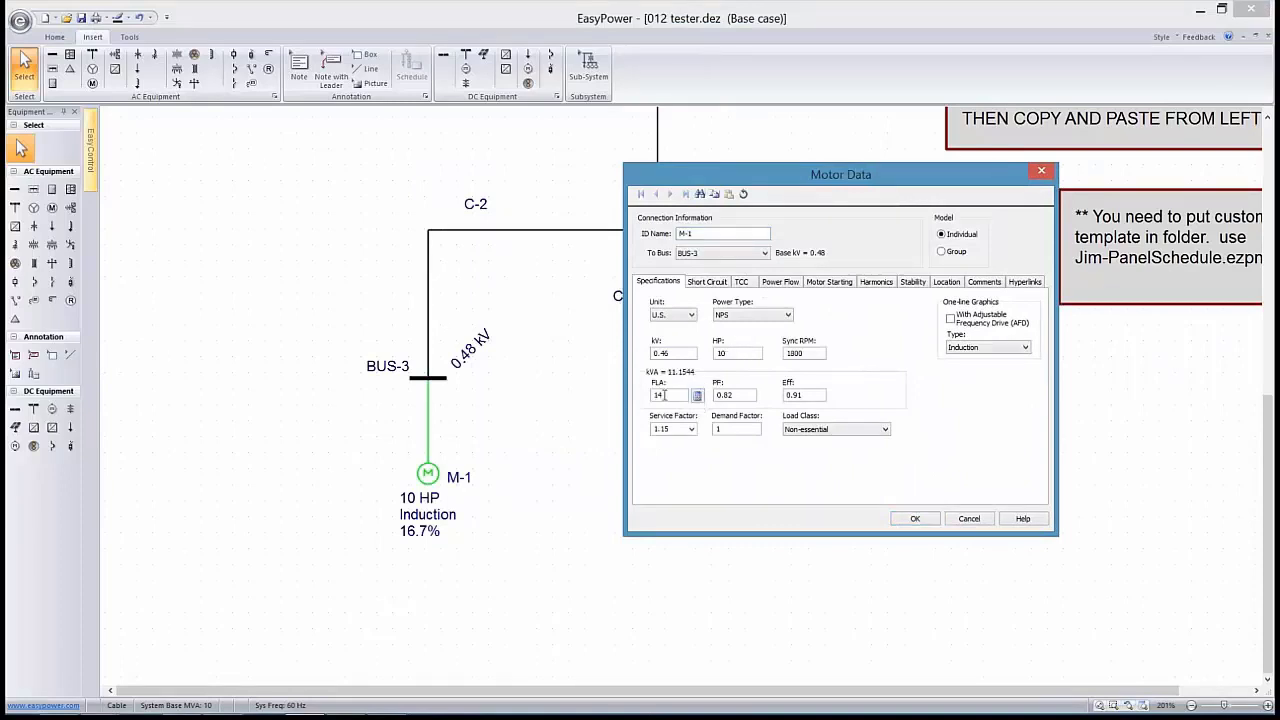
Calculate M-1's short-circuit impedance values, enable plotting of its thermal limit curve and accept the motor data
{"action": "left_click", "coordinate": [702, 283]}
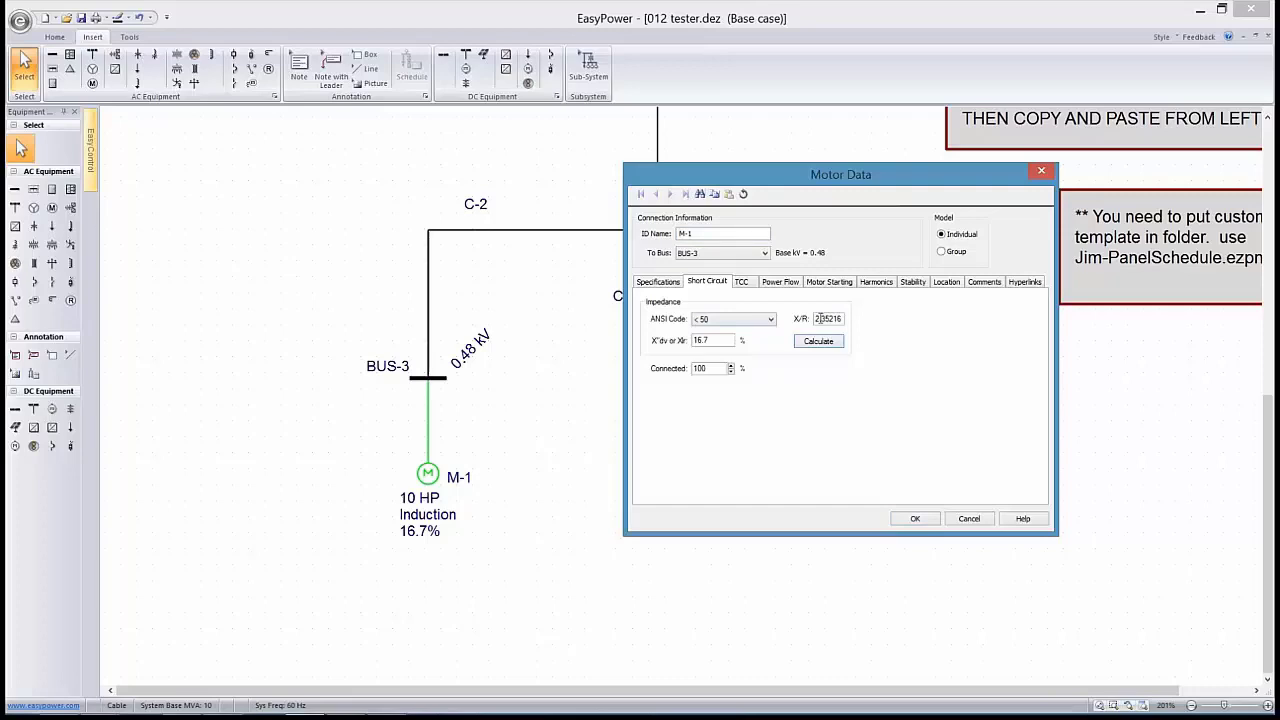
{"action": "left_click", "coordinate": [745, 283]}
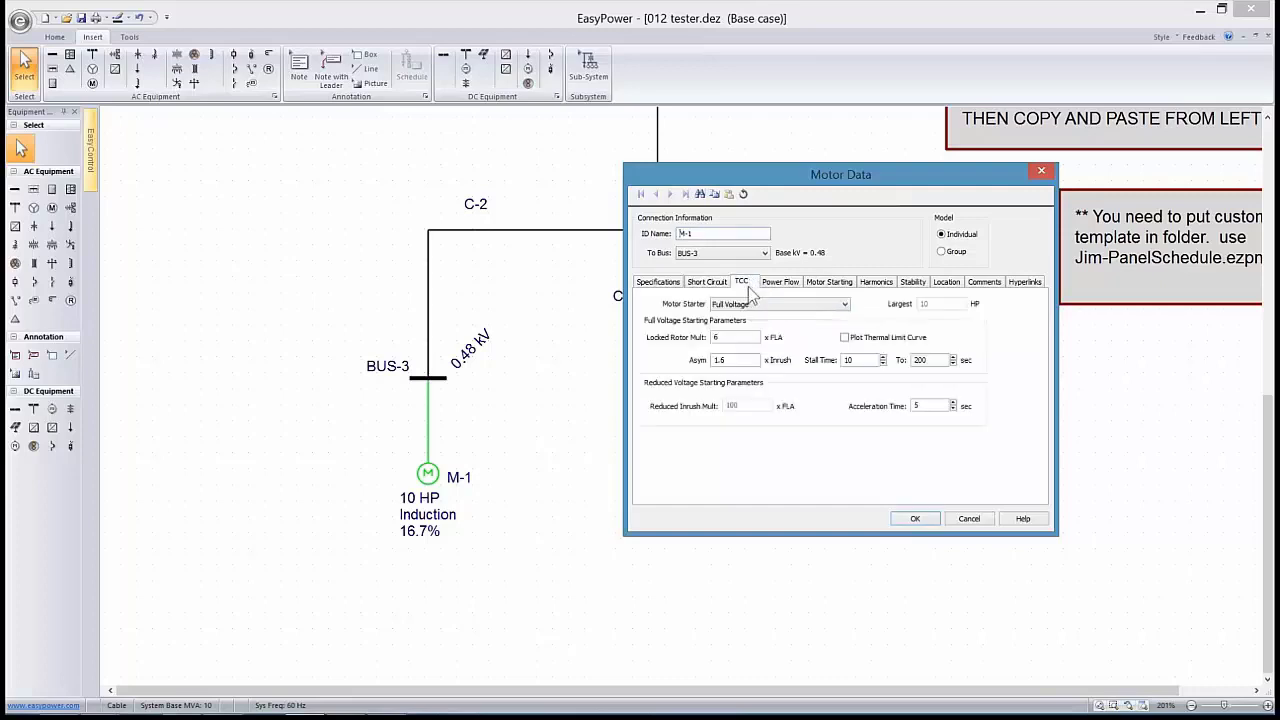
{"action": "left_click", "coordinate": [845, 338]}
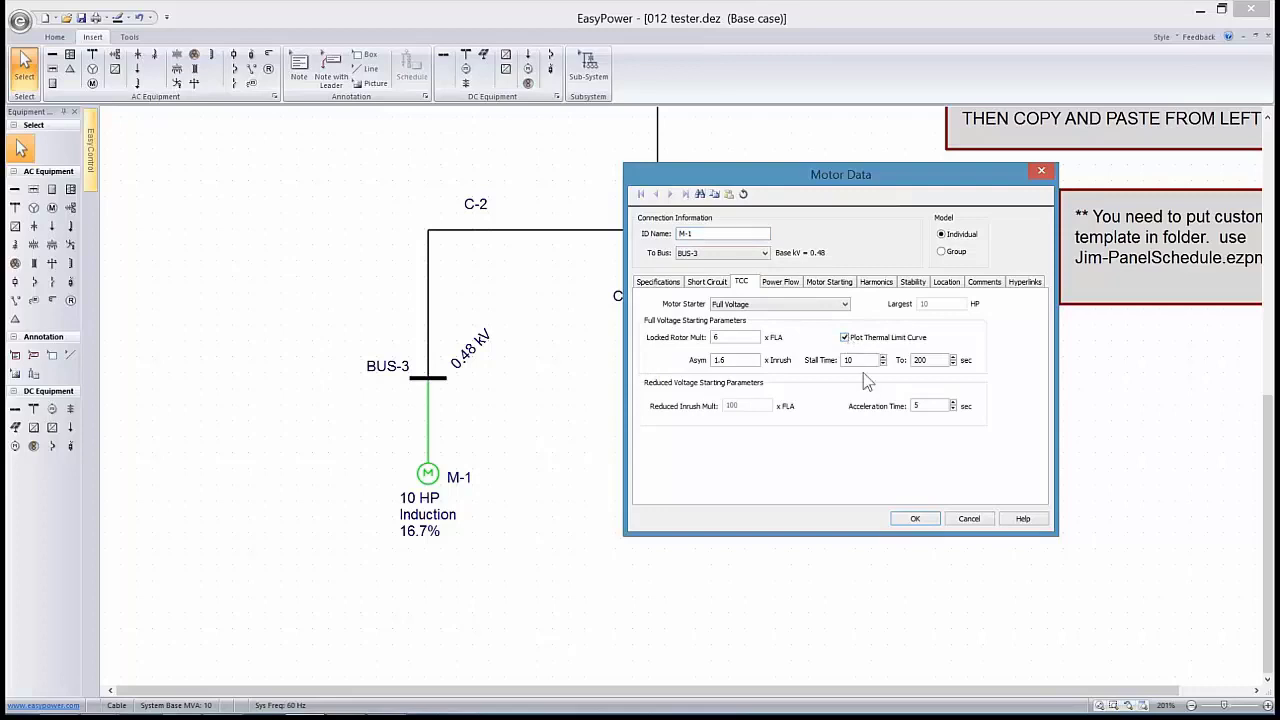
{"action": "left_click", "coordinate": [916, 518]}
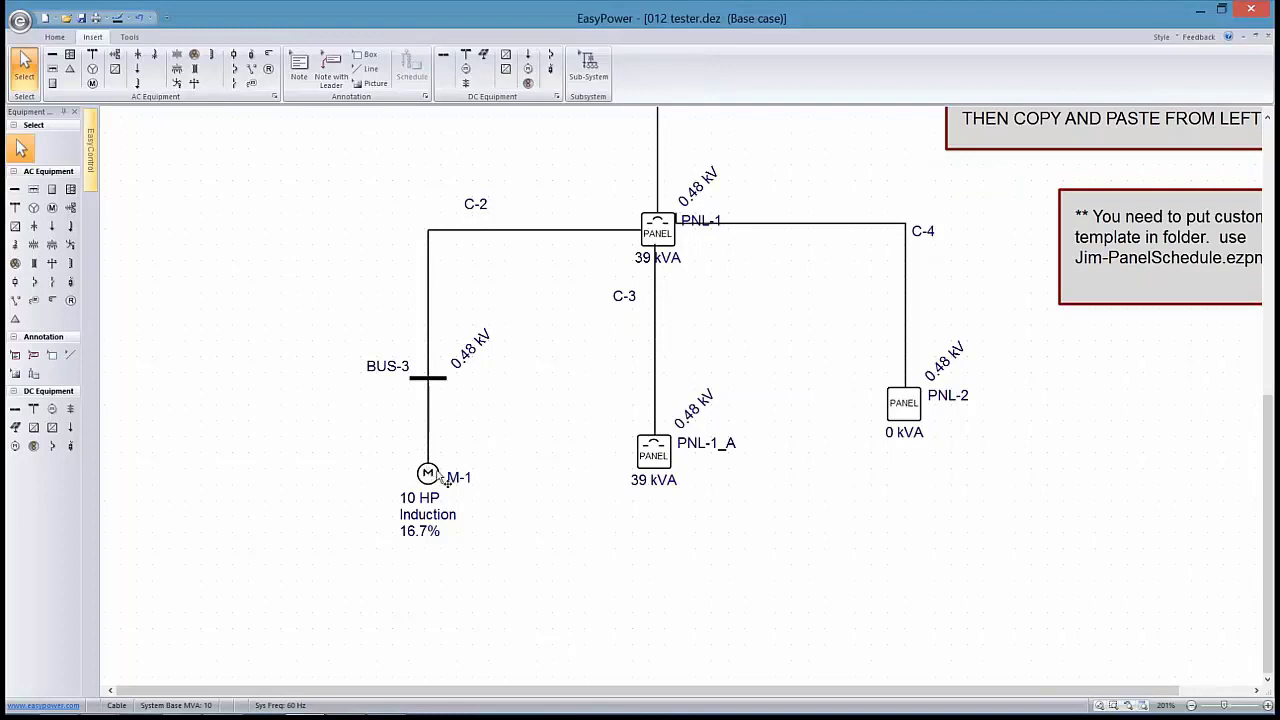
Move PNL-1_A slightly lower and PNL-2 lower and a little to the right on the one-line
{"action": "scroll", "coordinate": [666, 429], "scroll_direction": "down", "scroll_amount": 2}
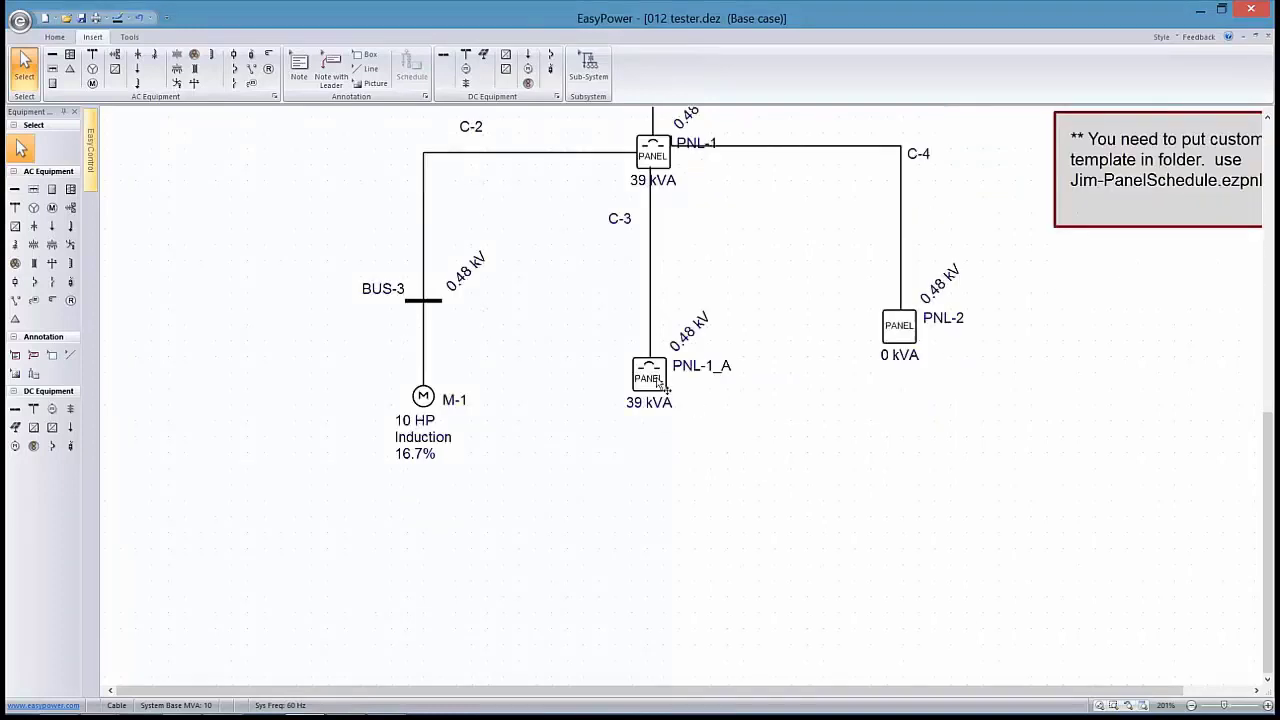
{"action": "left_click_drag", "start_coordinate": [655, 384], "coordinate": [655, 406]}
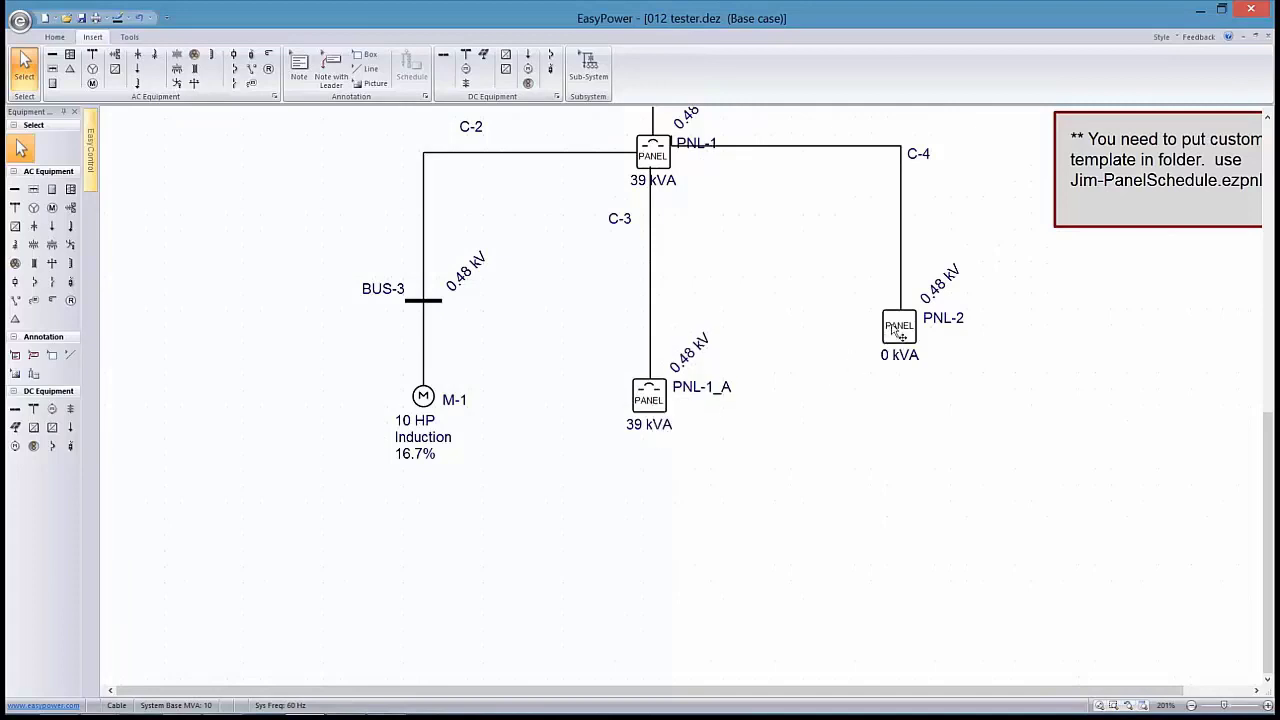
{"action": "left_click_drag", "start_coordinate": [891, 337], "coordinate": [916, 389]}
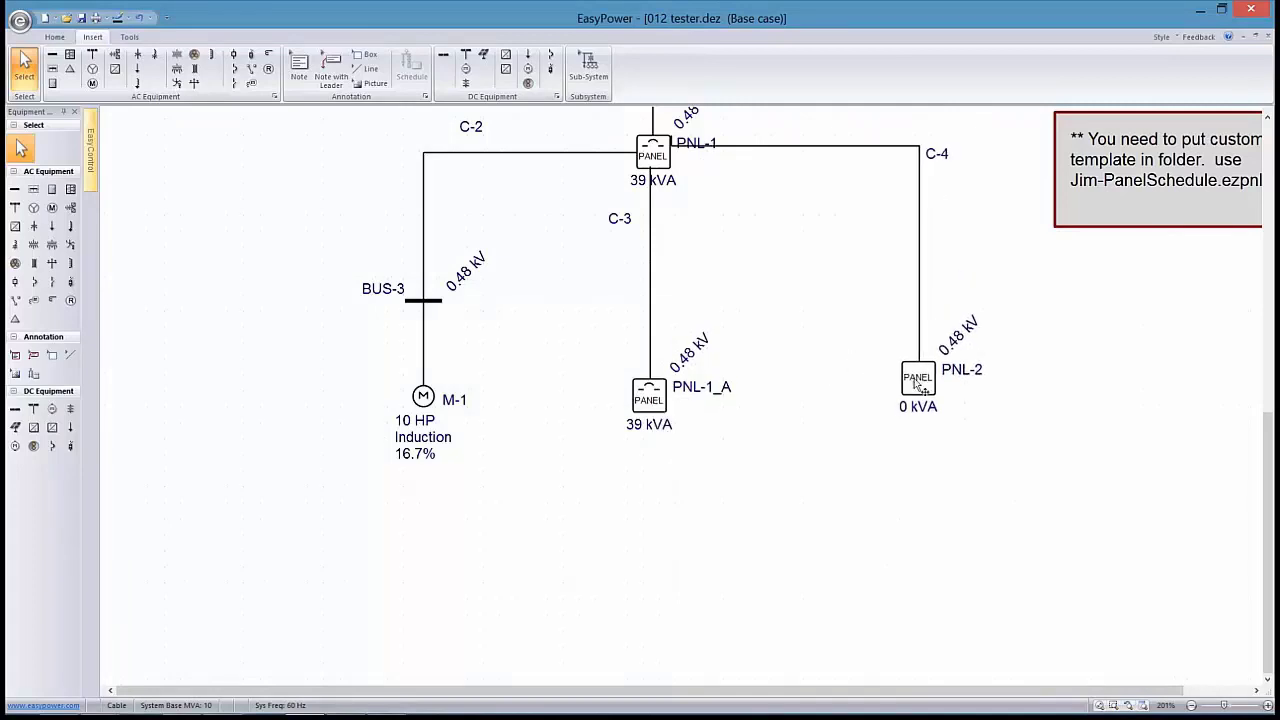
Open PNL-1_A's schedule description and display it in the Detailed - Left Side view
{"action": "double_click", "coordinate": [656, 400]}
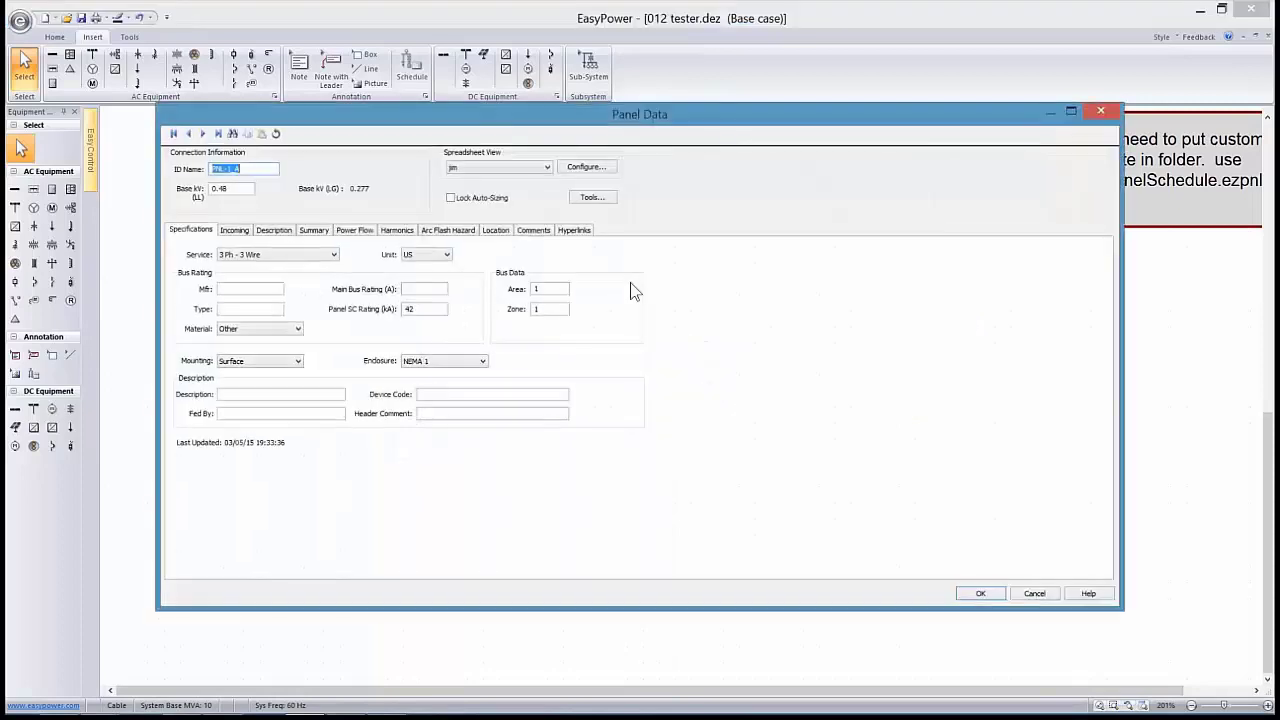
{"action": "left_click", "coordinate": [275, 230]}
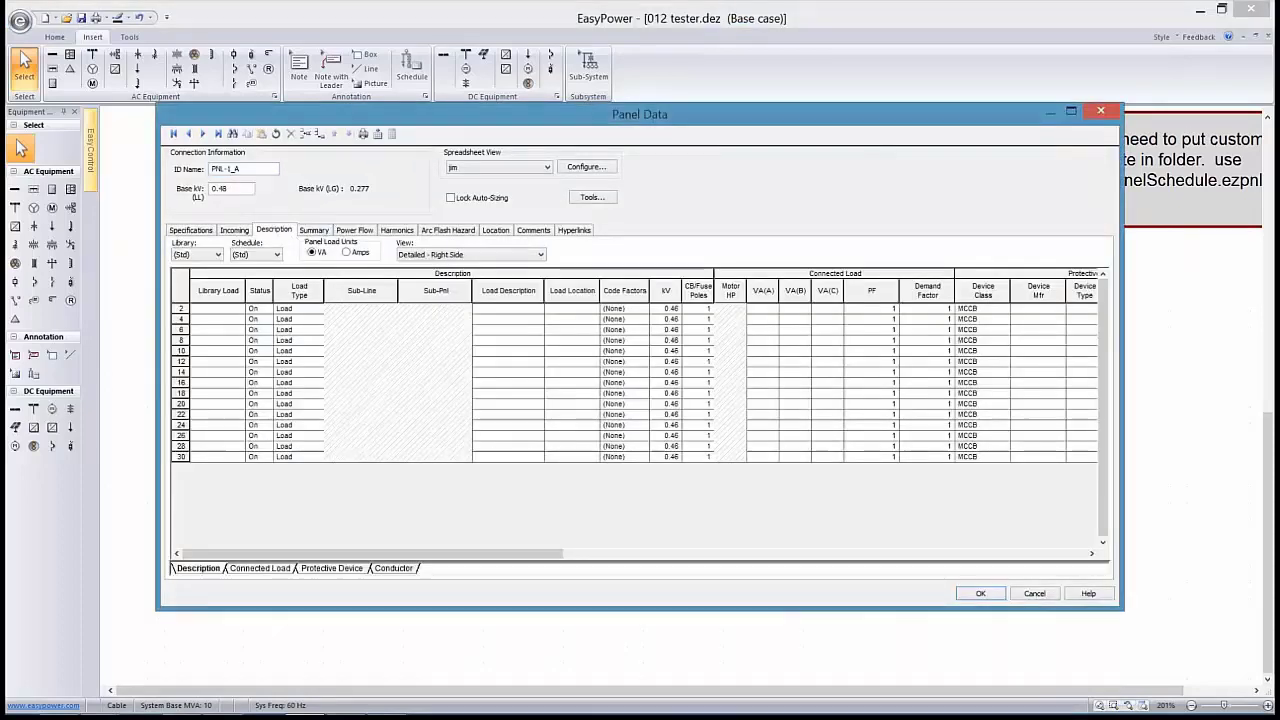
{"action": "left_click", "coordinate": [541, 255]}
{"action": "left_click", "coordinate": [440, 277]}
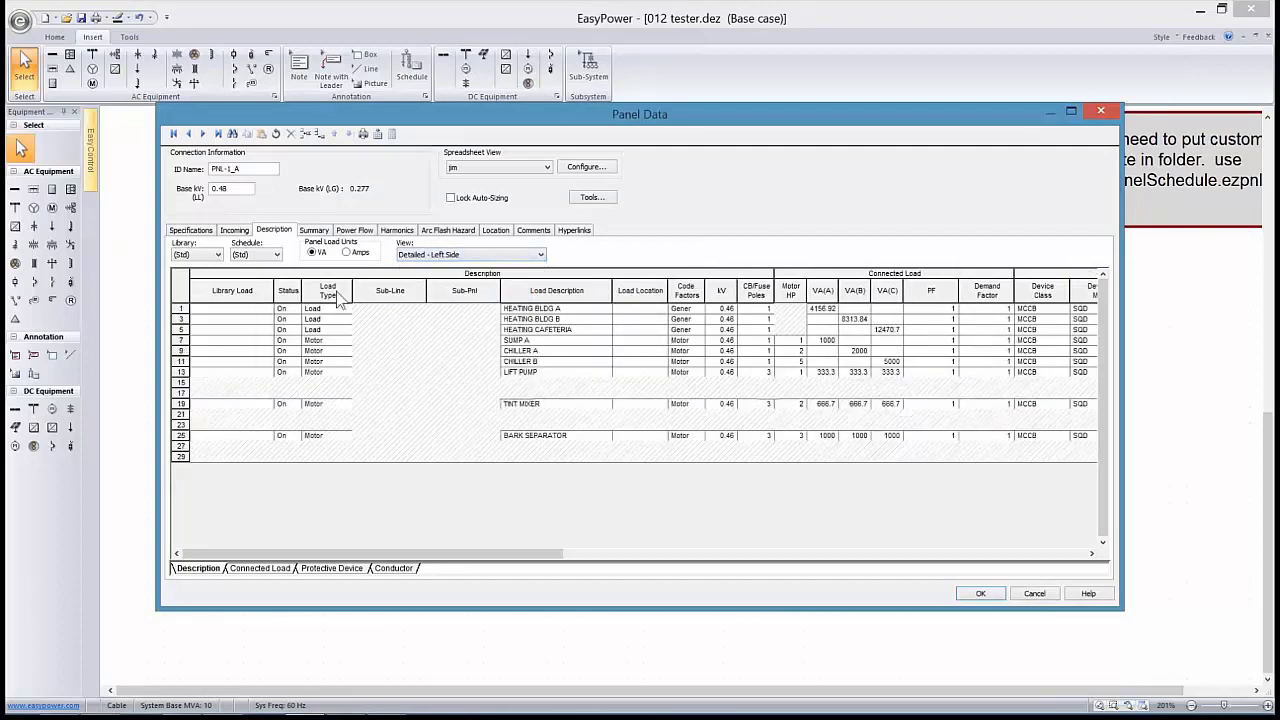
Copy all circuit rows of PNL-1_A's left side across every column, and store the panel despite the incomplete breaker data
{"action": "left_click", "coordinate": [202, 310]}
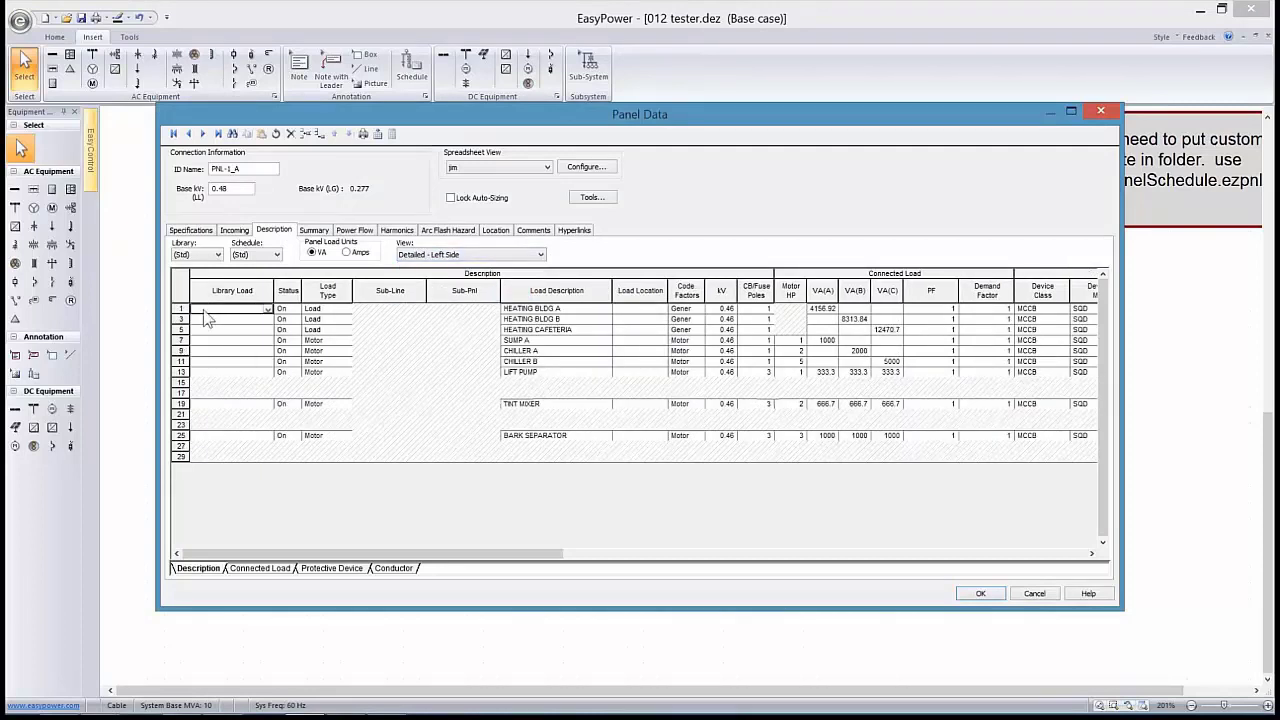
{"action": "left_click_drag", "start_coordinate": [205, 317], "coordinate": [1098, 457]}
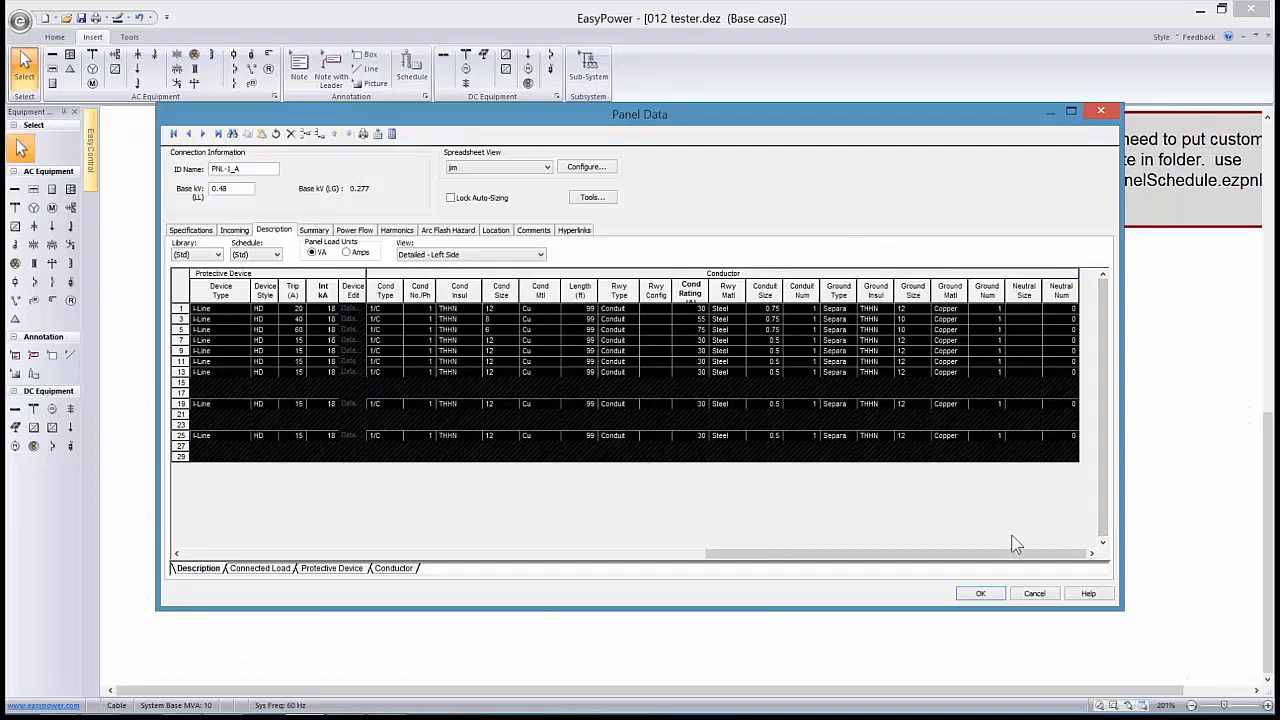
{"action": "left_click", "coordinate": [980, 593]}
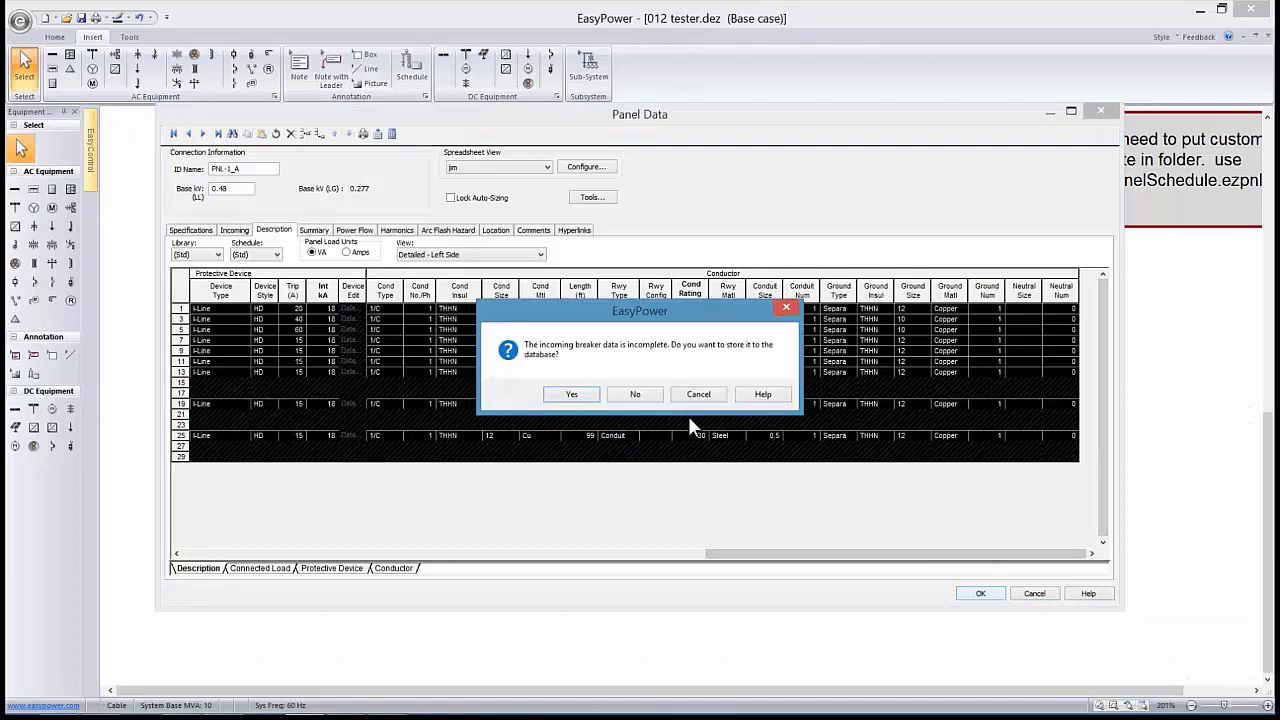
{"action": "left_click", "coordinate": [570, 396]}
{"action": "left_click", "coordinate": [612, 396]}
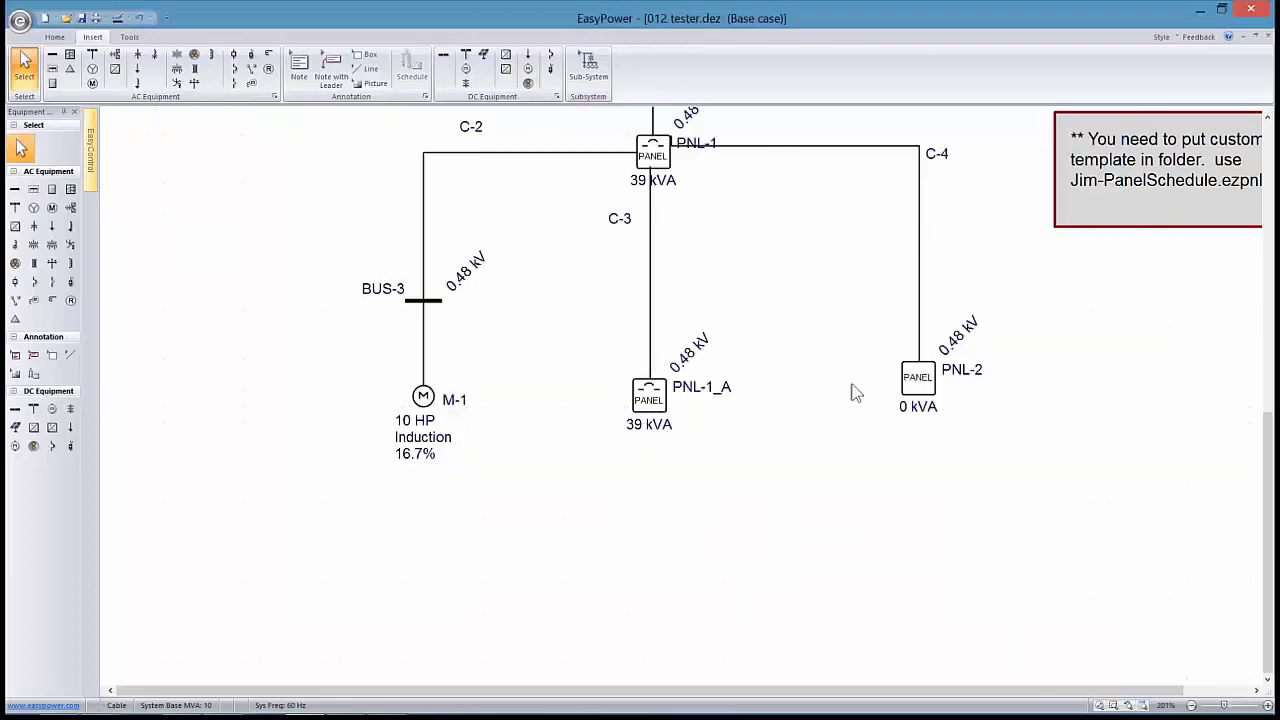
Create a 10-row schedule spreadsheet for the blank panel PNL-2
{"action": "double_click", "coordinate": [918, 376]}
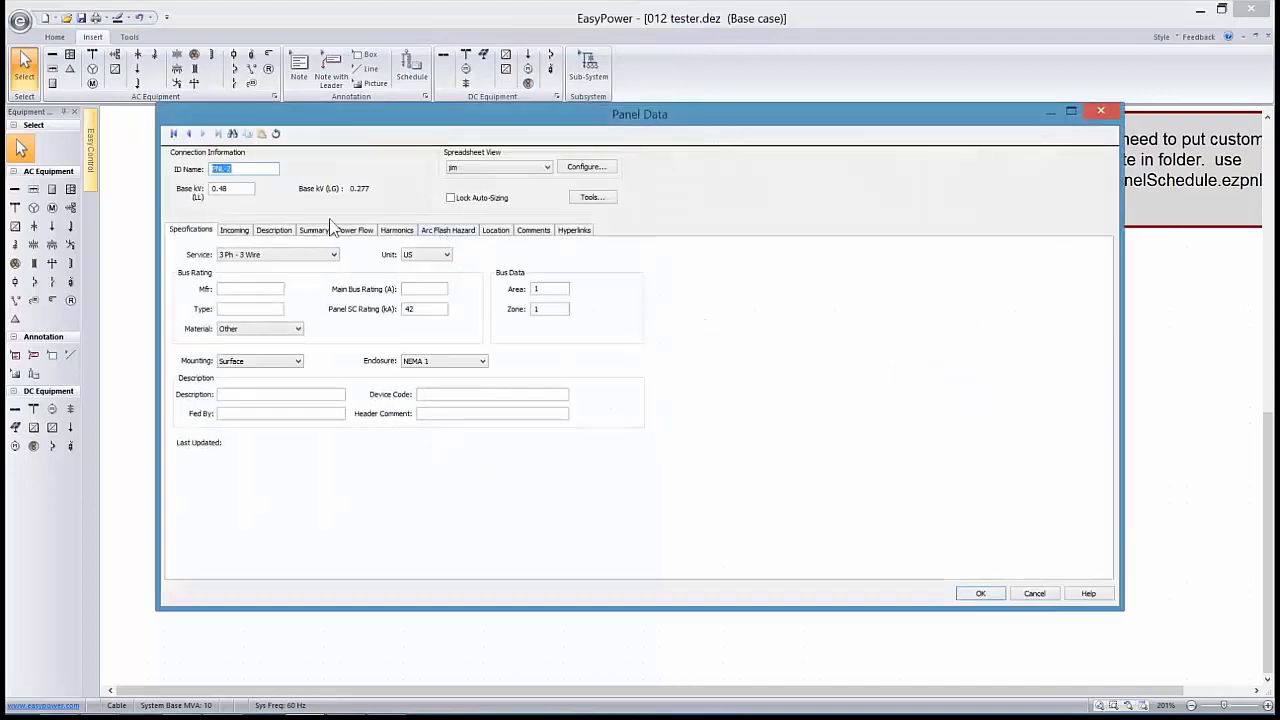
{"action": "left_click", "coordinate": [286, 231]}
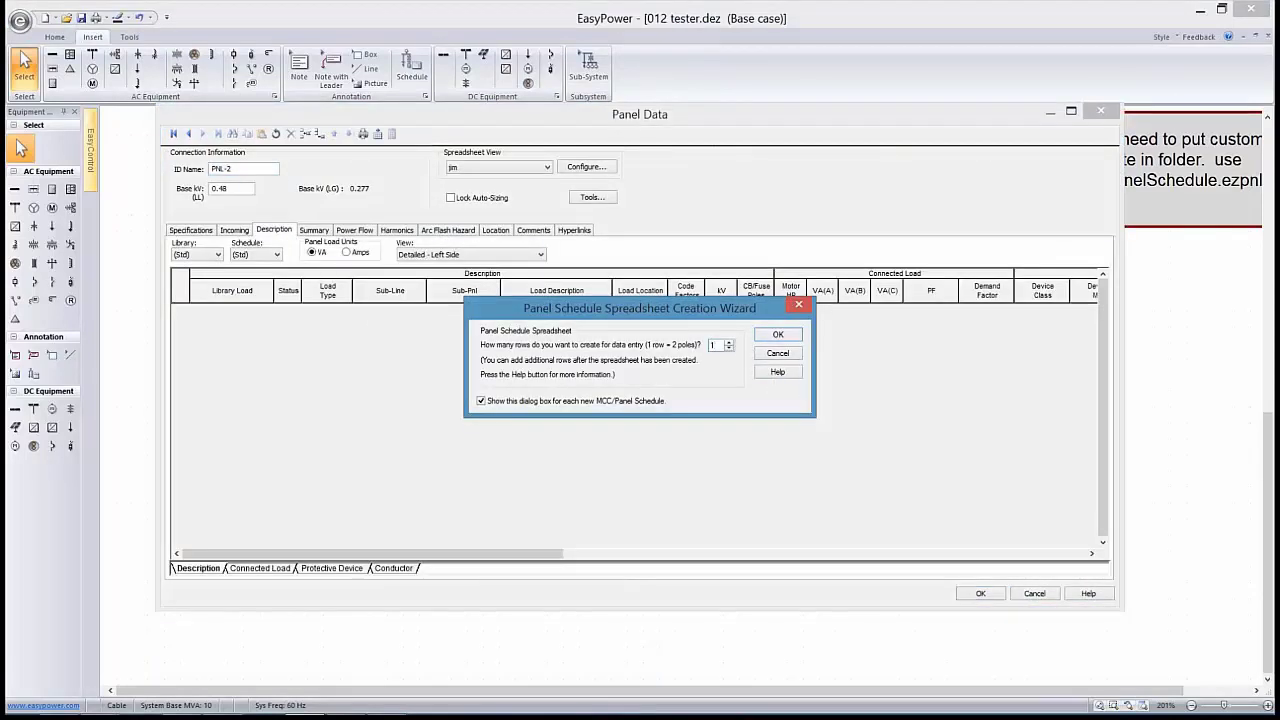
{"action": "type", "text": "0"}
{"action": "left_click", "coordinate": [778, 336]}
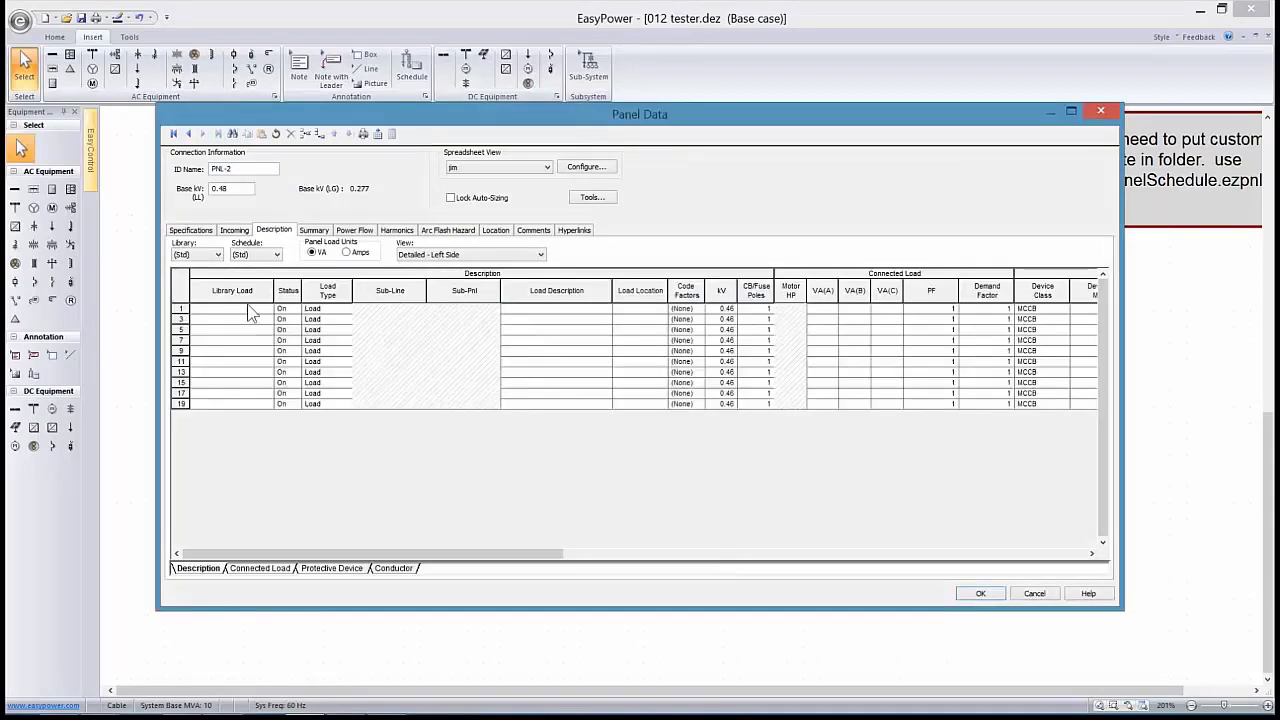
Paste the copied circuits into PNL-2's left side starting at circuit 1, and accept the panel data
{"action": "left_click", "coordinate": [214, 311]}
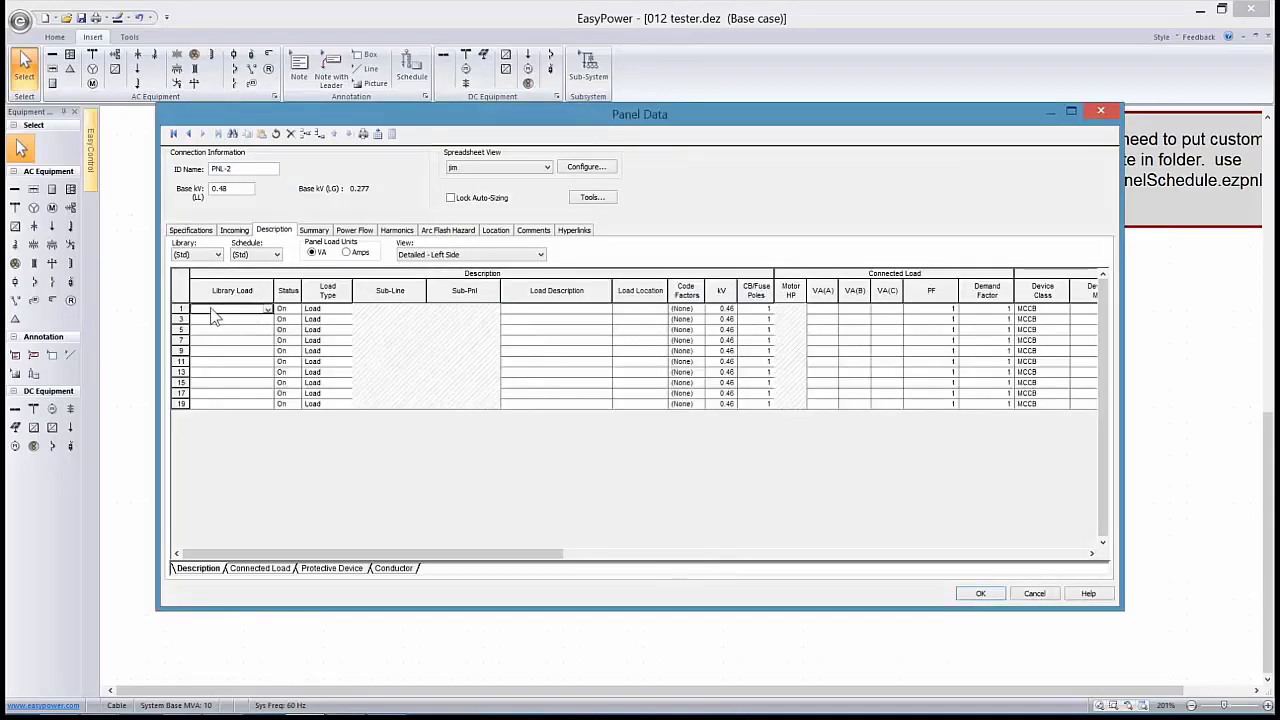
{"action": "key", "text": "ctrl+v"}
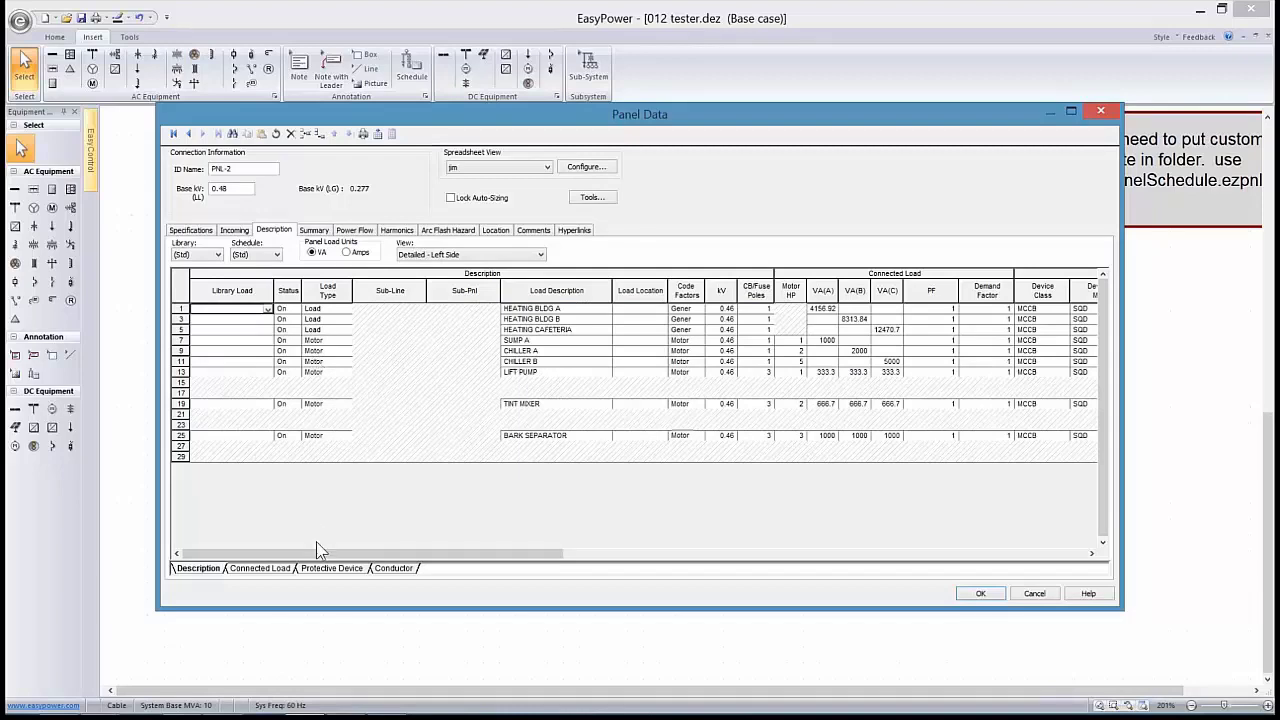
{"action": "left_click_drag", "start_coordinate": [316, 550], "coordinate": [235, 522]}
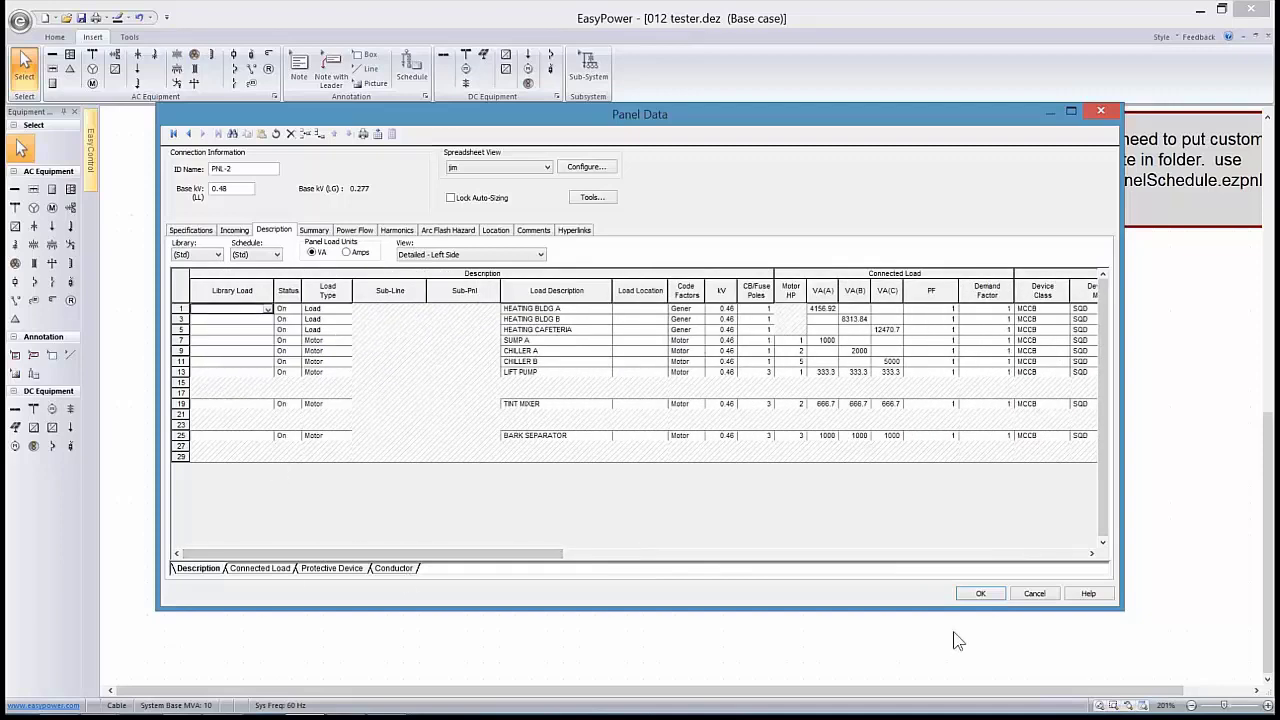
{"action": "left_click", "coordinate": [981, 597]}
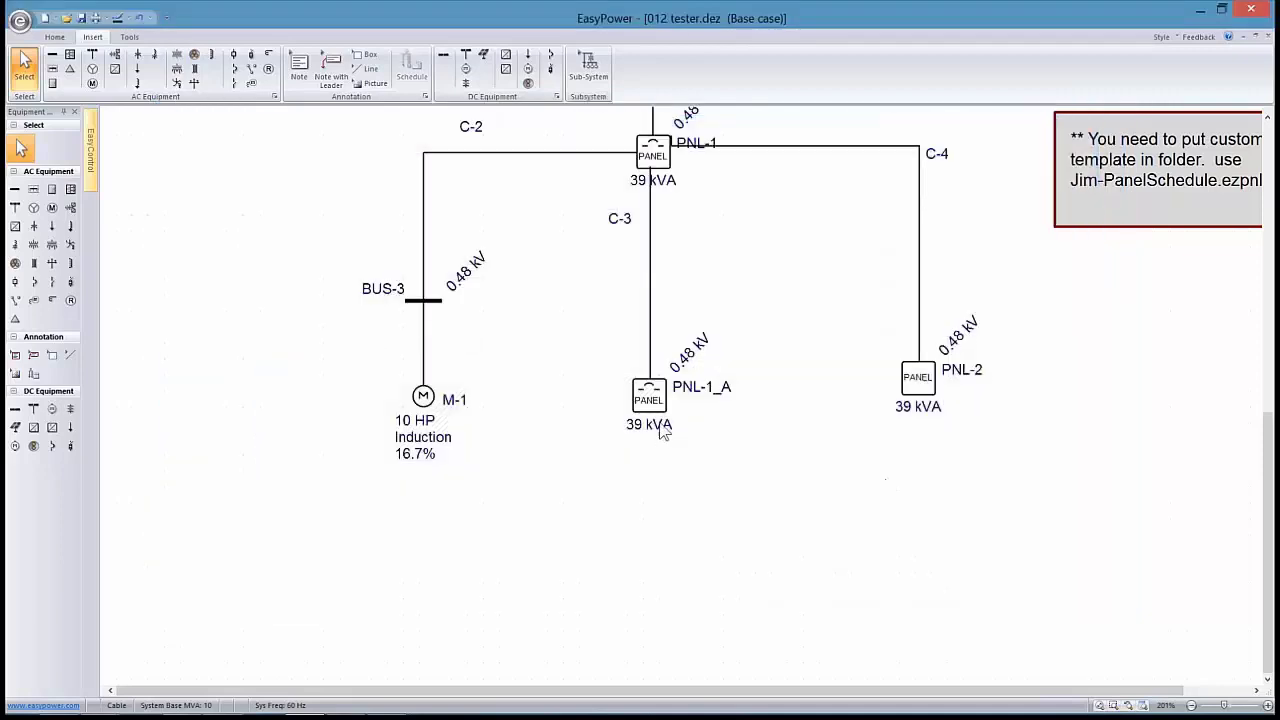
Reopen PNL-1_A's schedule description and switch it to the Detailed - Right Side view
{"action": "double_click", "coordinate": [660, 400]}
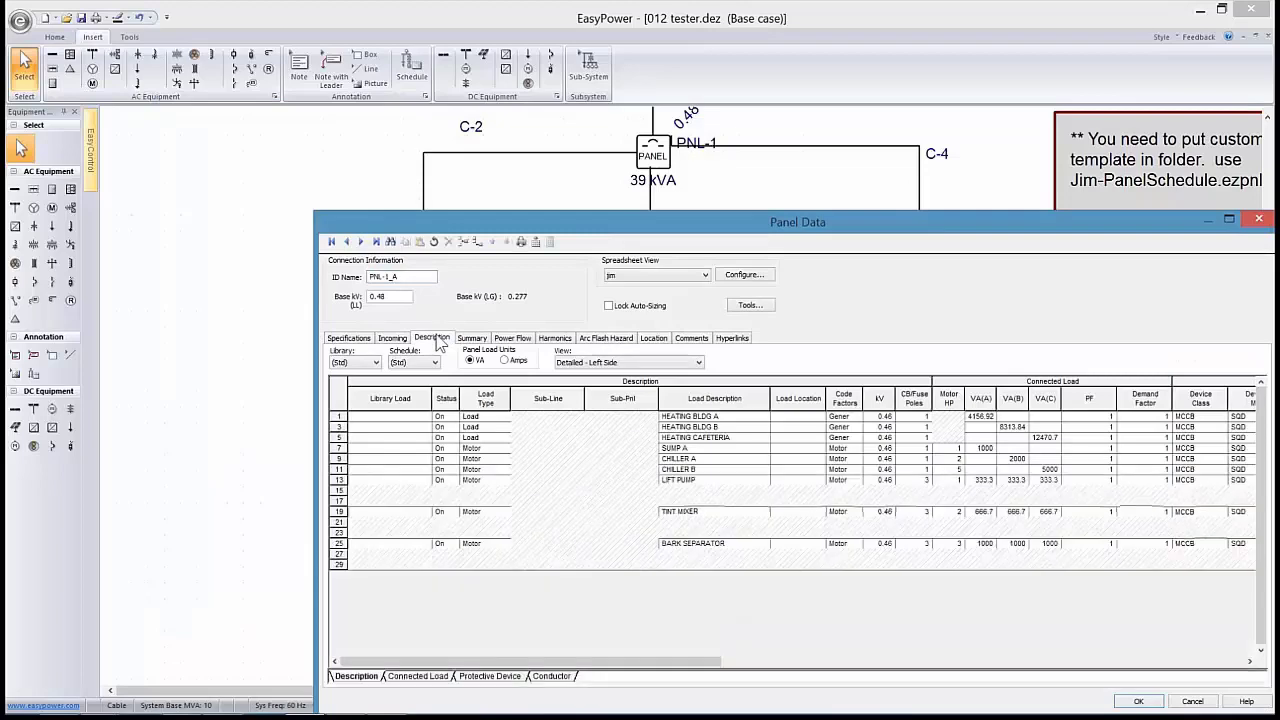
{"action": "left_click", "coordinate": [700, 363]}
{"action": "left_click", "coordinate": [612, 395]}
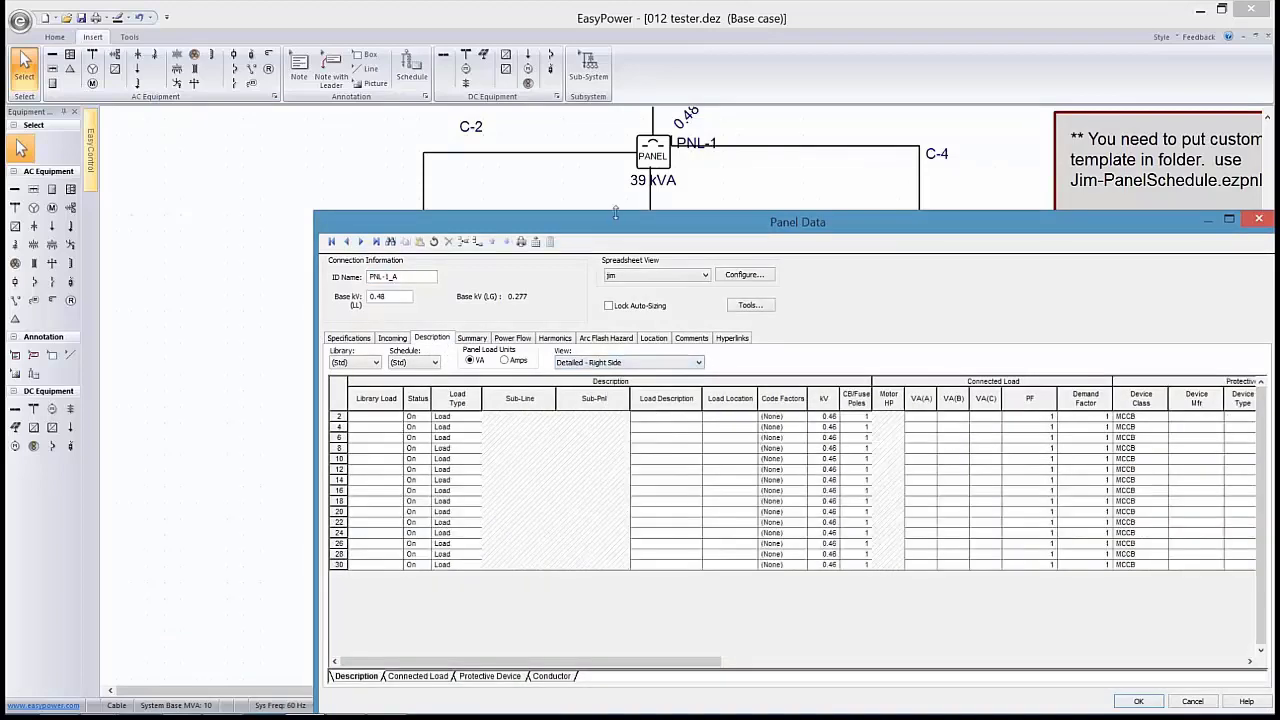
{"action": "left_click_drag", "start_coordinate": [602, 217], "coordinate": [522, 126]}
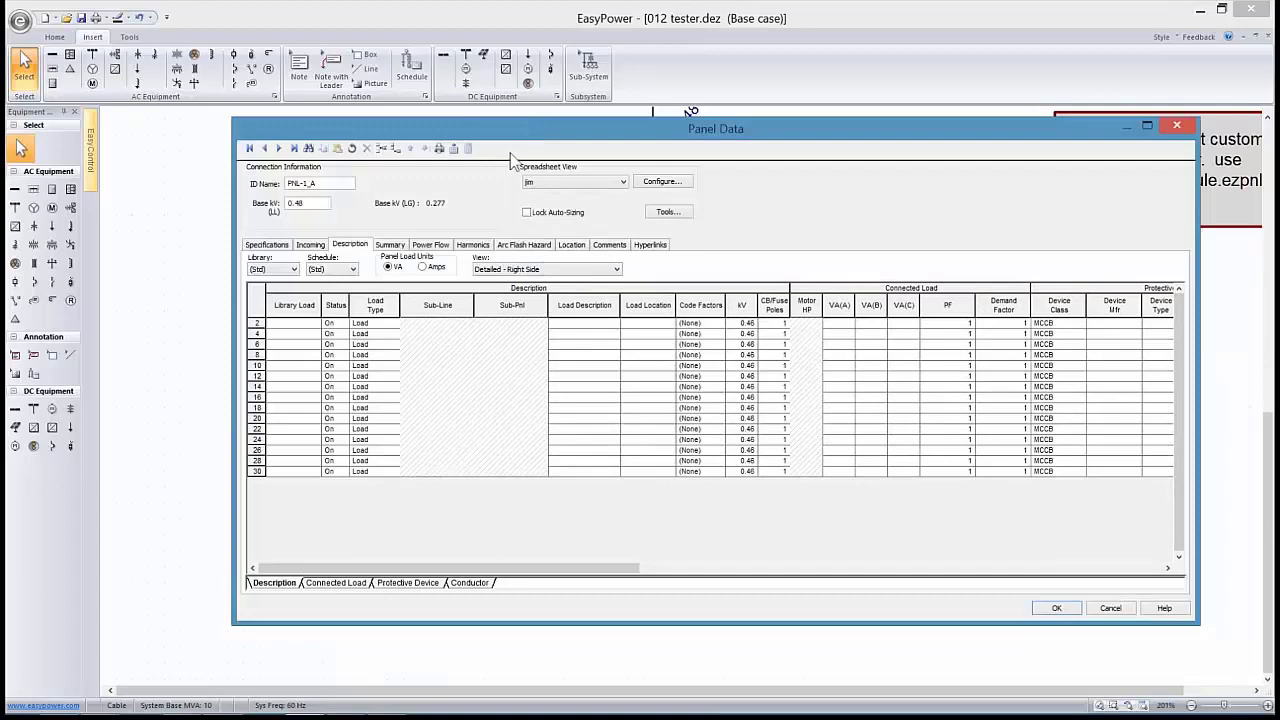
Define circuit 2 of PNL-1_A as a Motor load with 3 poles and 20 HP
{"action": "left_click", "coordinate": [389, 323]}
{"action": "left_click", "coordinate": [394, 324]}
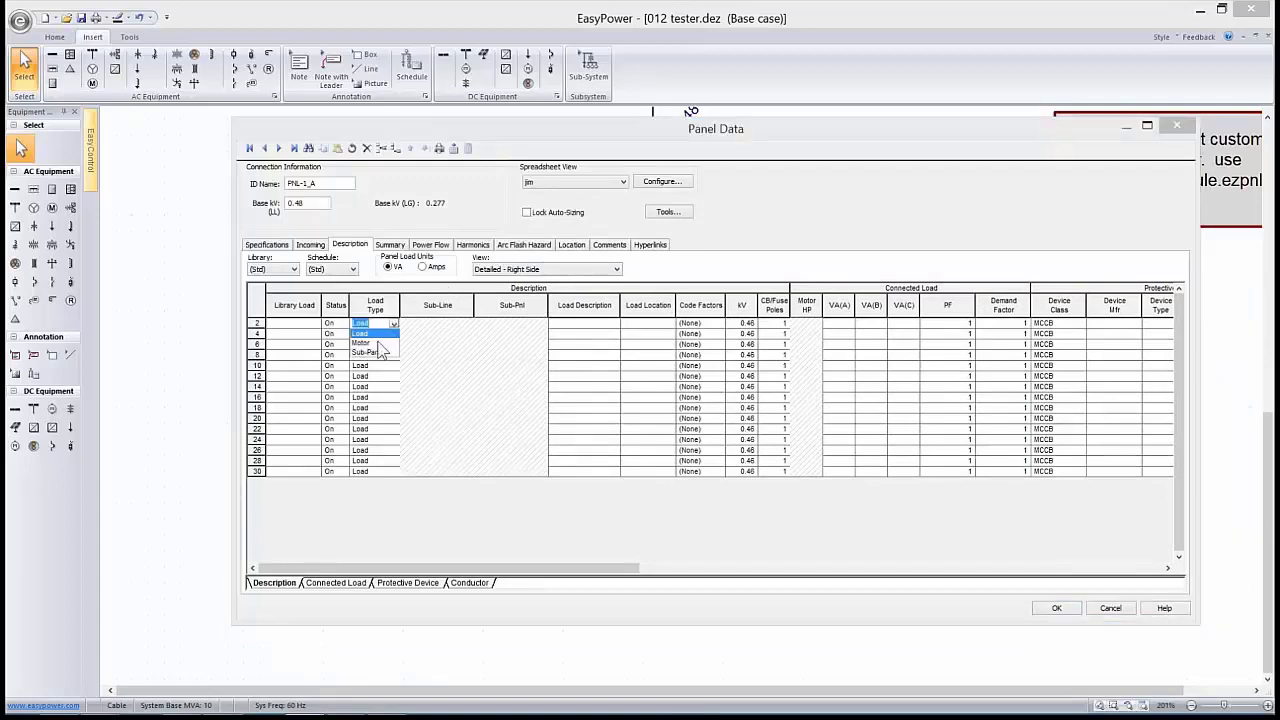
{"action": "left_click", "coordinate": [379, 351]}
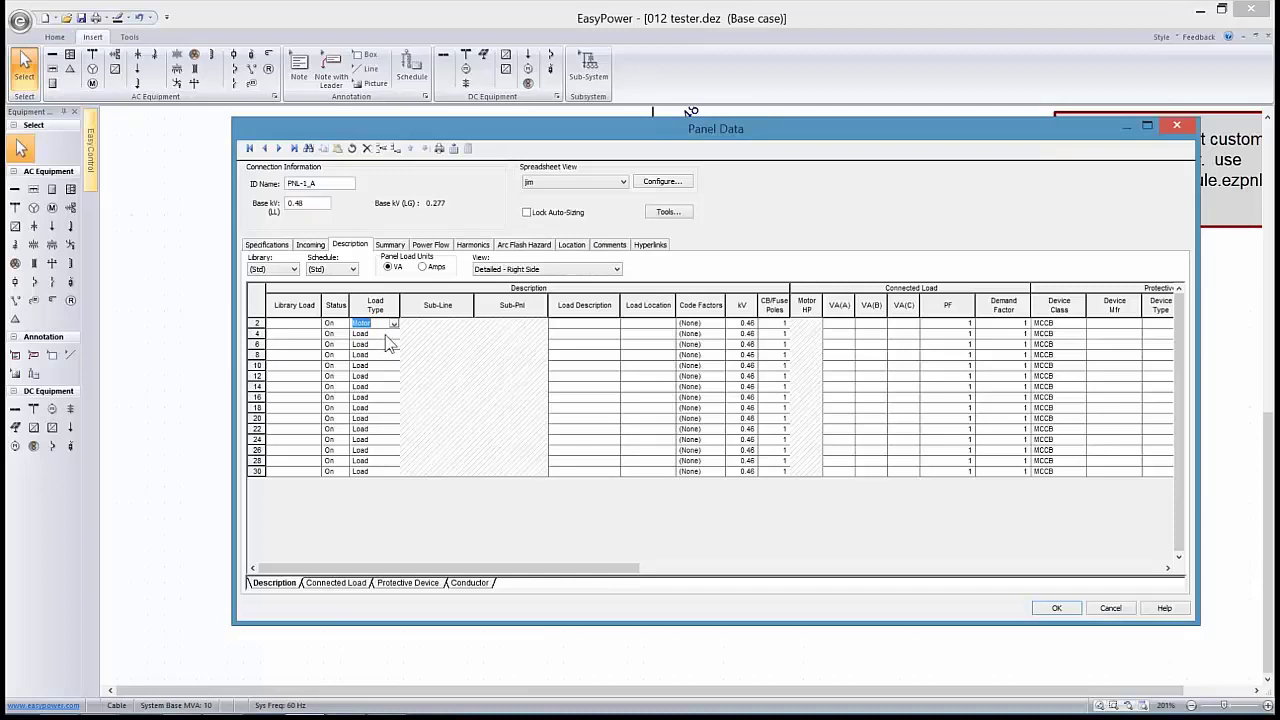
{"action": "left_click", "coordinate": [786, 325]}
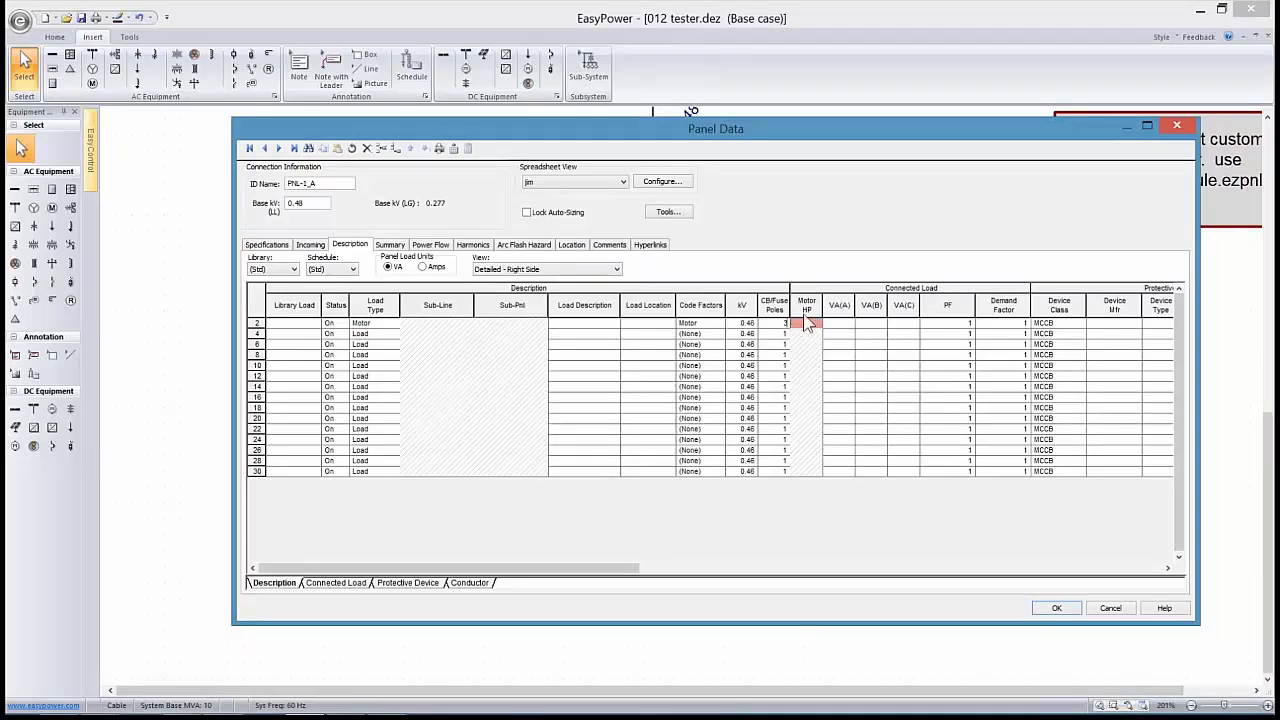
{"action": "left_click", "coordinate": [807, 327]}
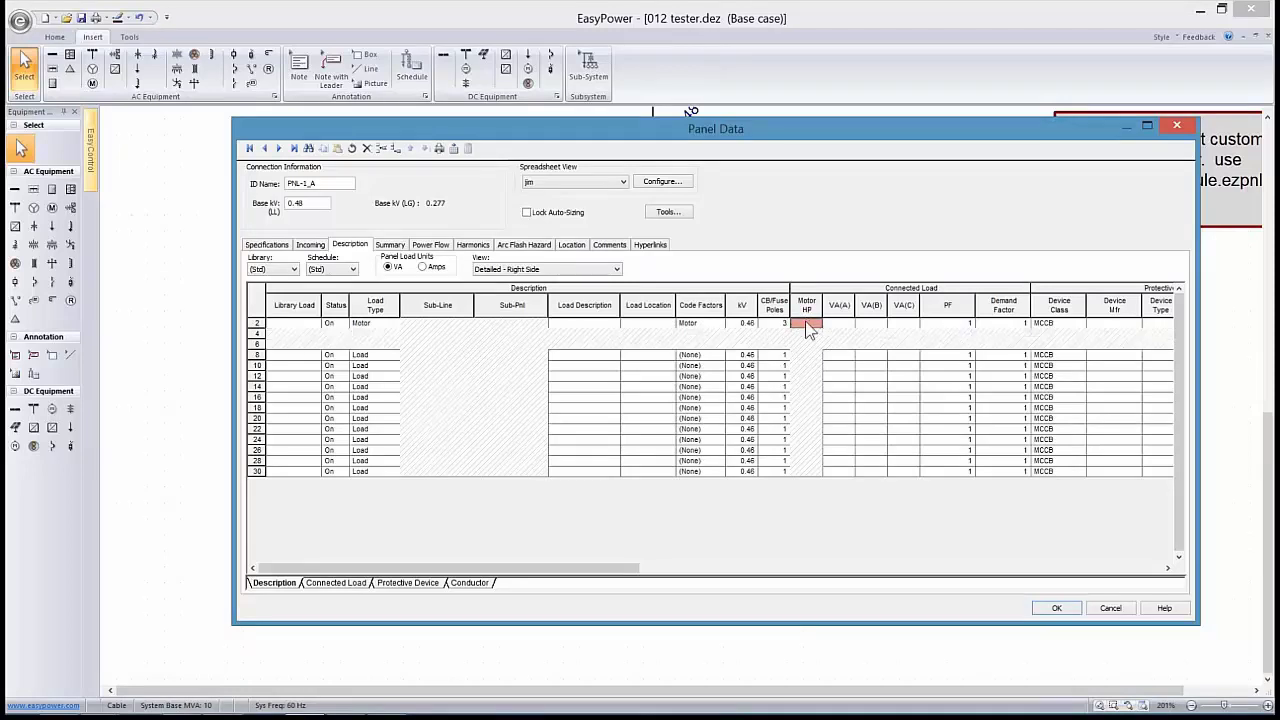
{"action": "type", "text": "20"}
{"action": "key", "text": "Tab"}
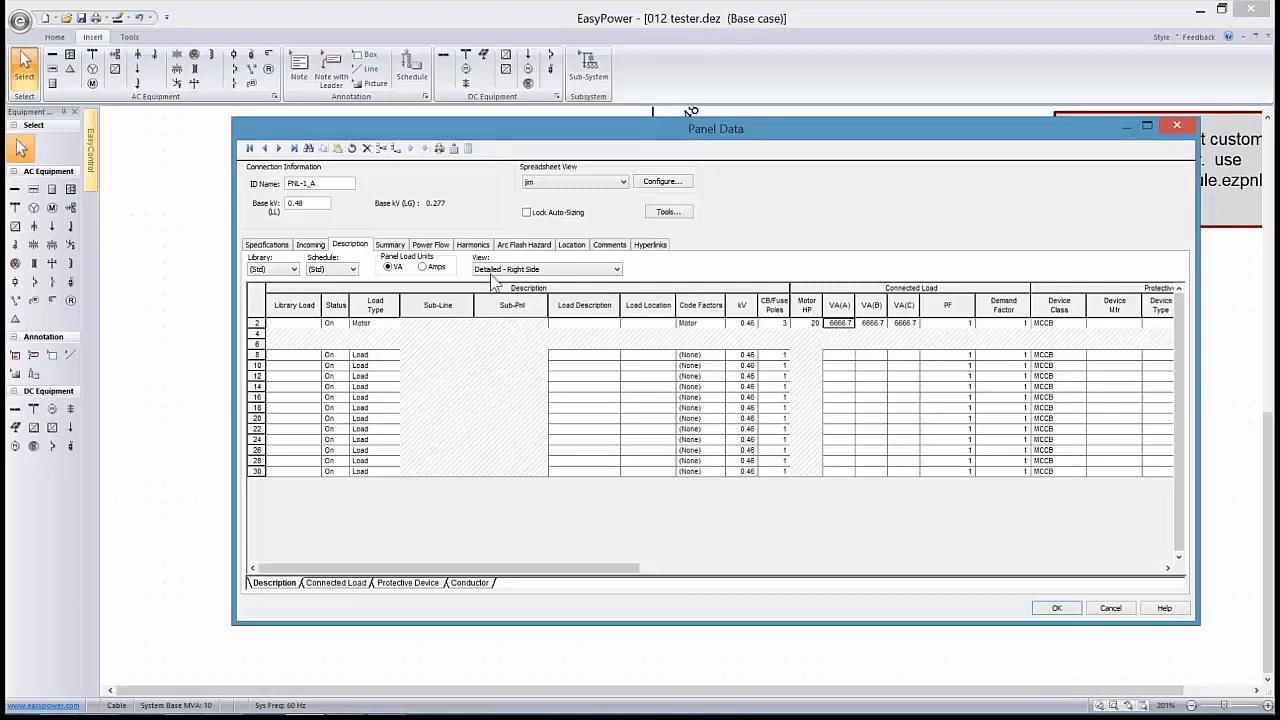
View the panel loads in amps and return the load units to VA
{"action": "left_click", "coordinate": [424, 268]}
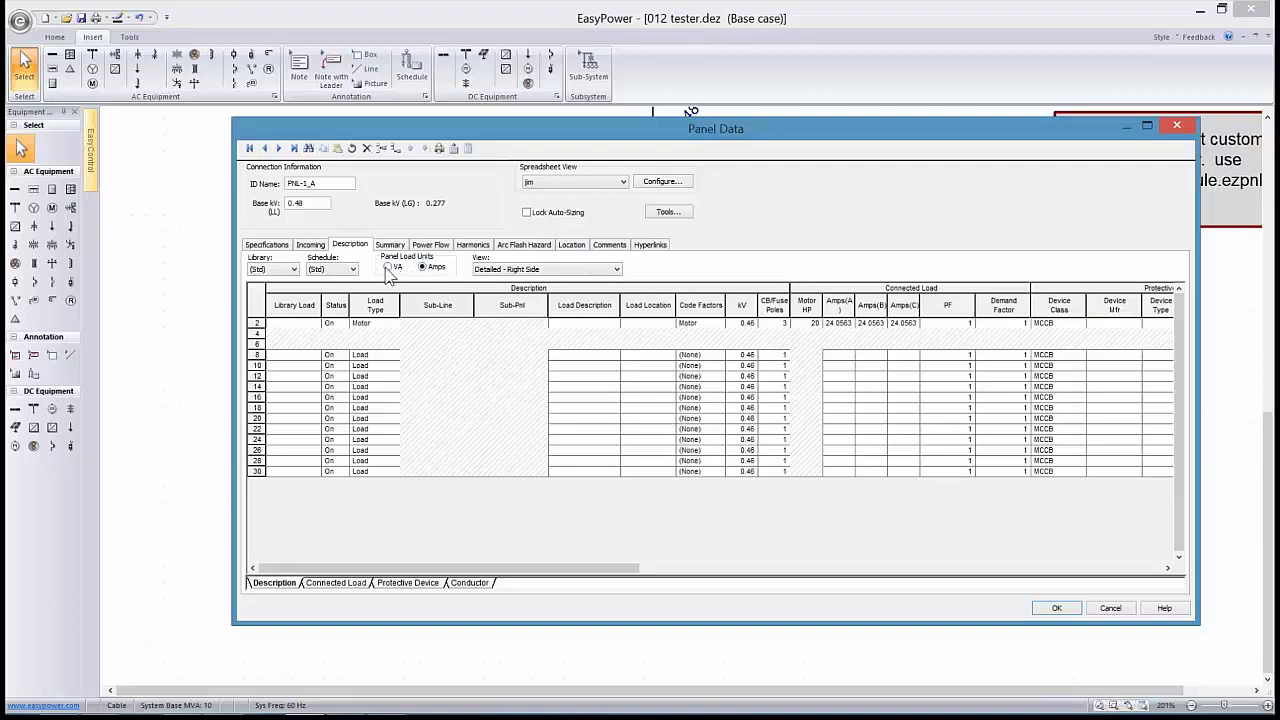
{"action": "left_click", "coordinate": [387, 267]}
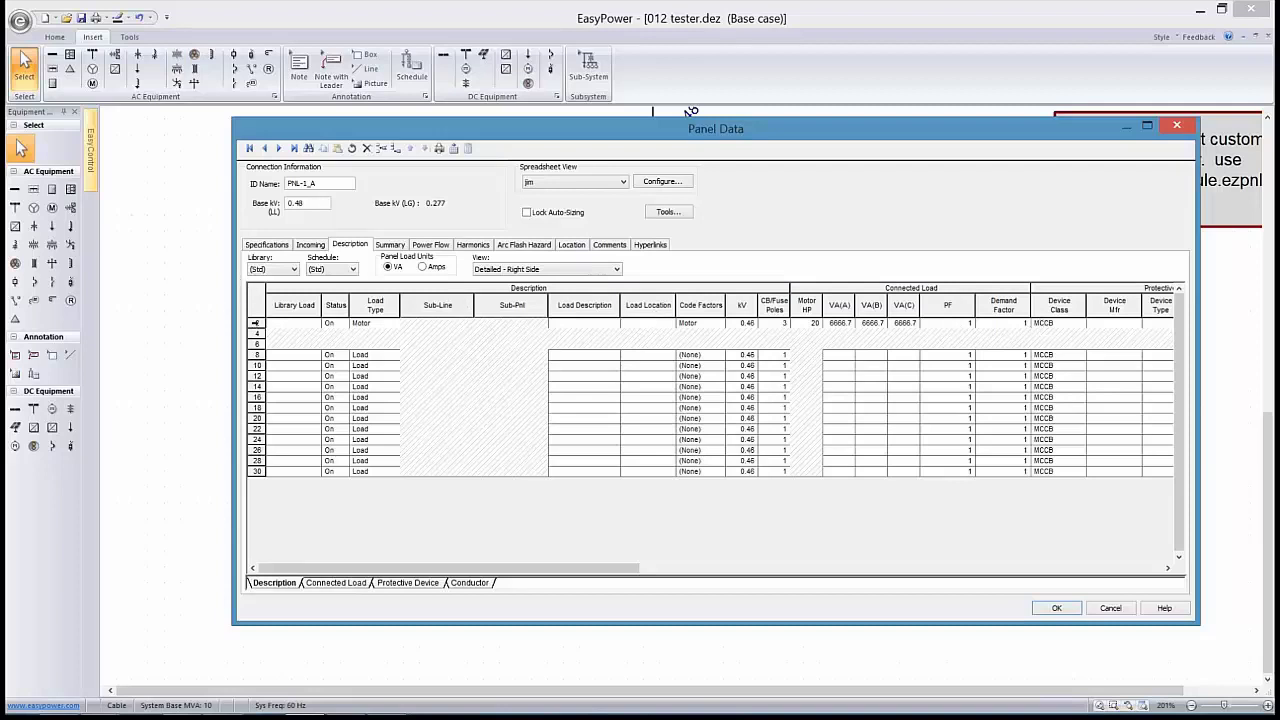
Auto-size the protective device and cable for the circuit 2 motor and review the sized values
{"action": "right_click", "coordinate": [255, 323]}
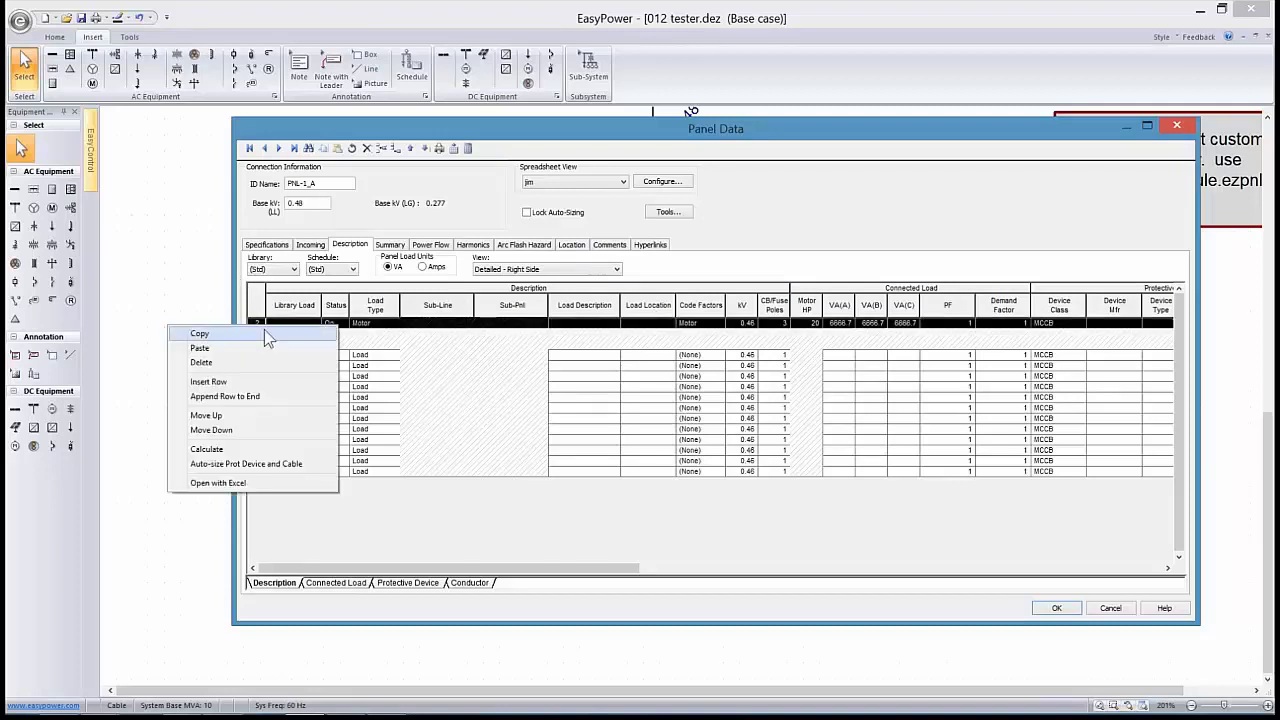
{"action": "left_click", "coordinate": [232, 466]}
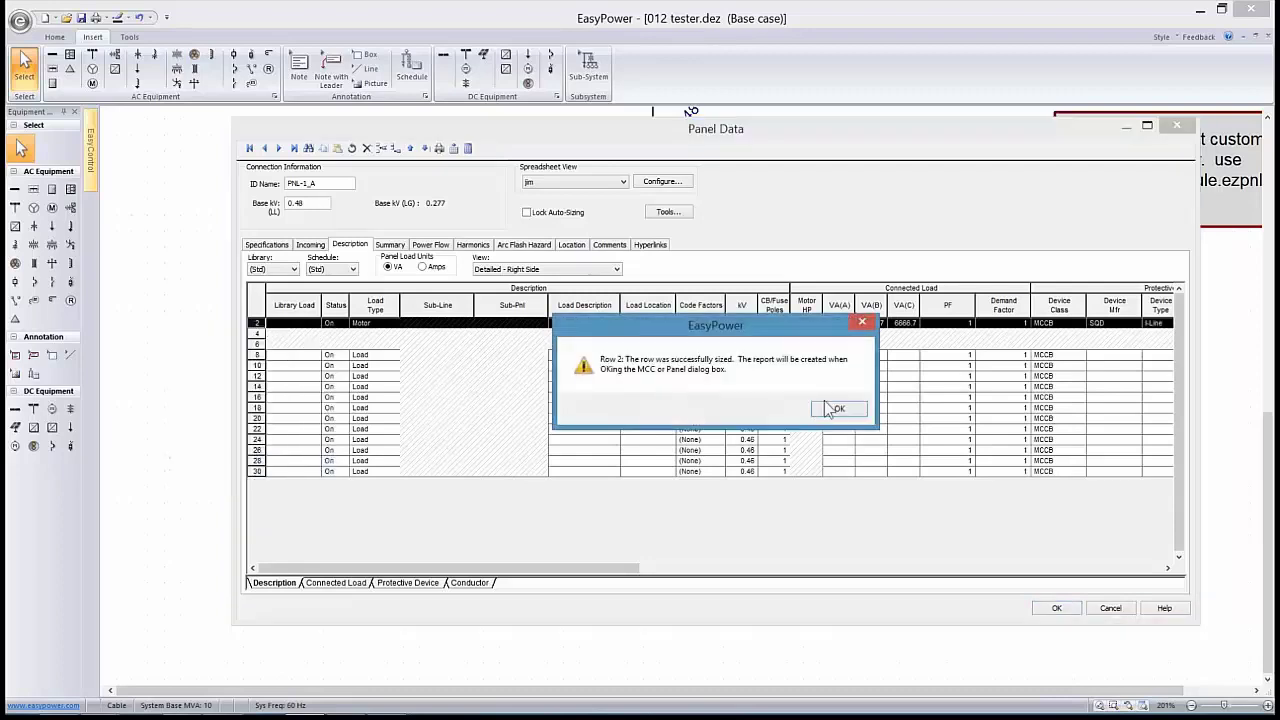
{"action": "left_click", "coordinate": [835, 409]}
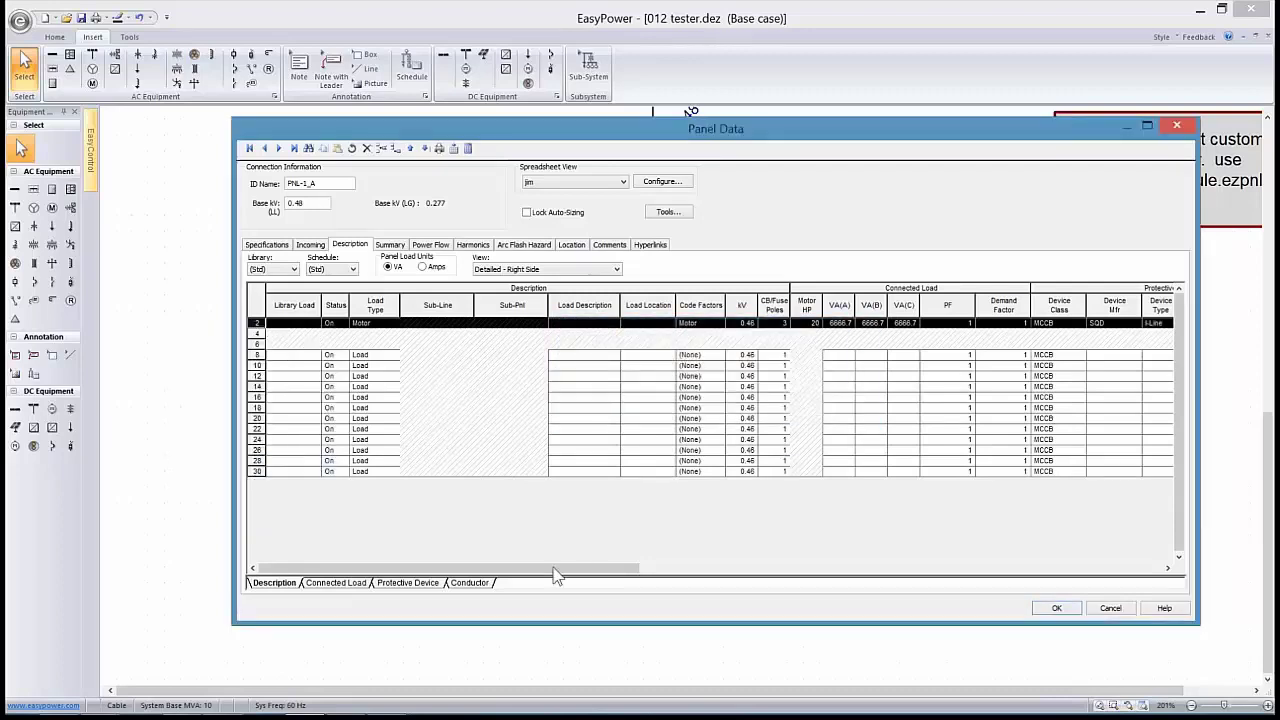
{"action": "left_click_drag", "start_coordinate": [555, 578], "coordinate": [714, 583]}
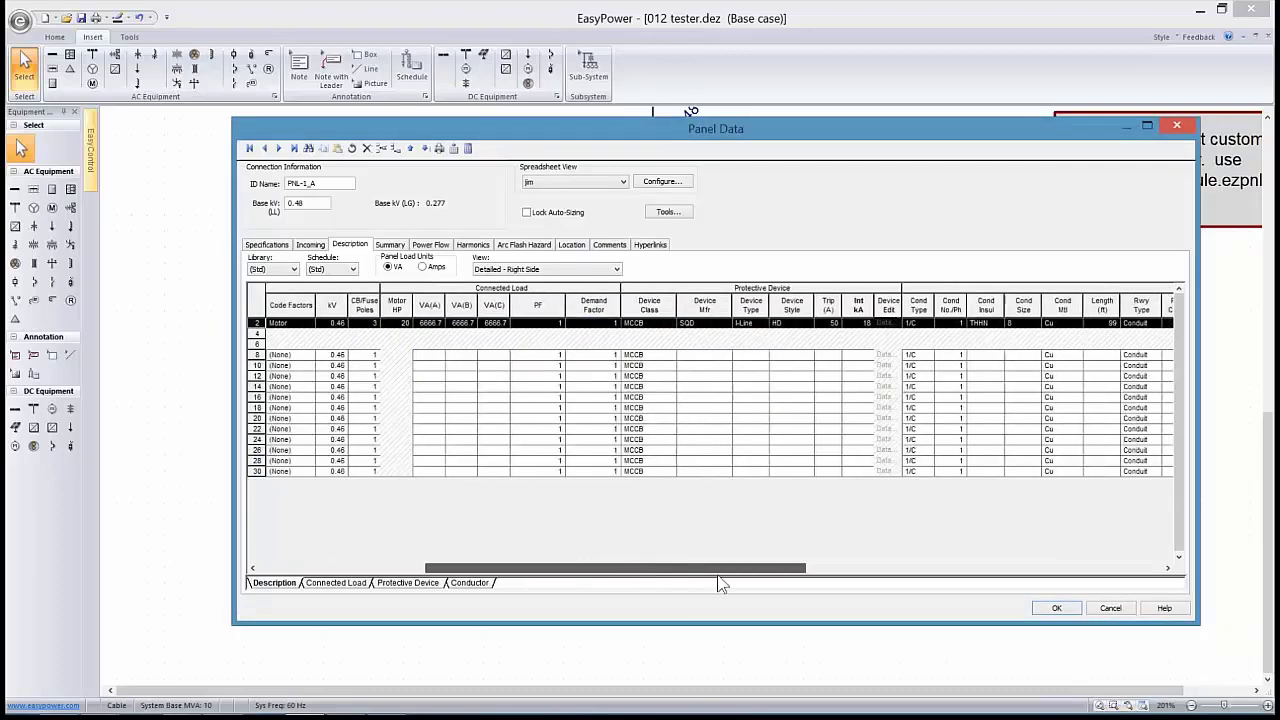
{"action": "left_click", "coordinate": [790, 323]}
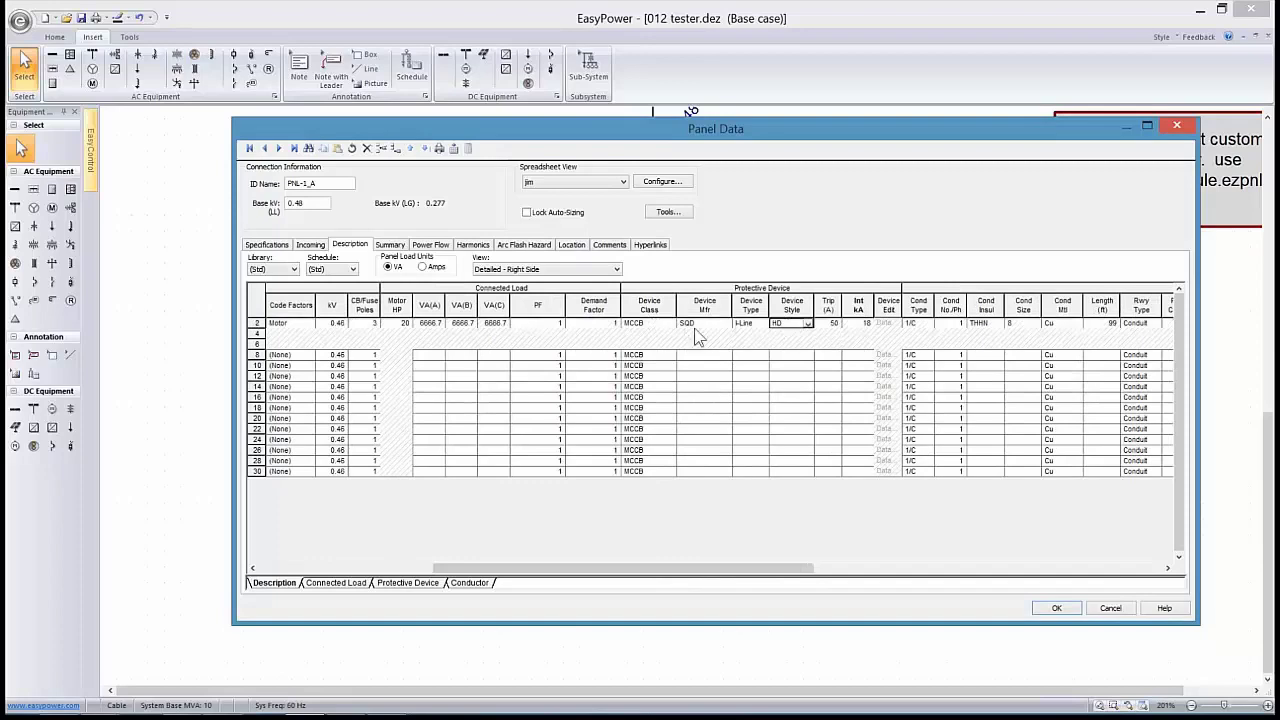
{"action": "left_click_drag", "start_coordinate": [598, 568], "coordinate": [400, 564]}
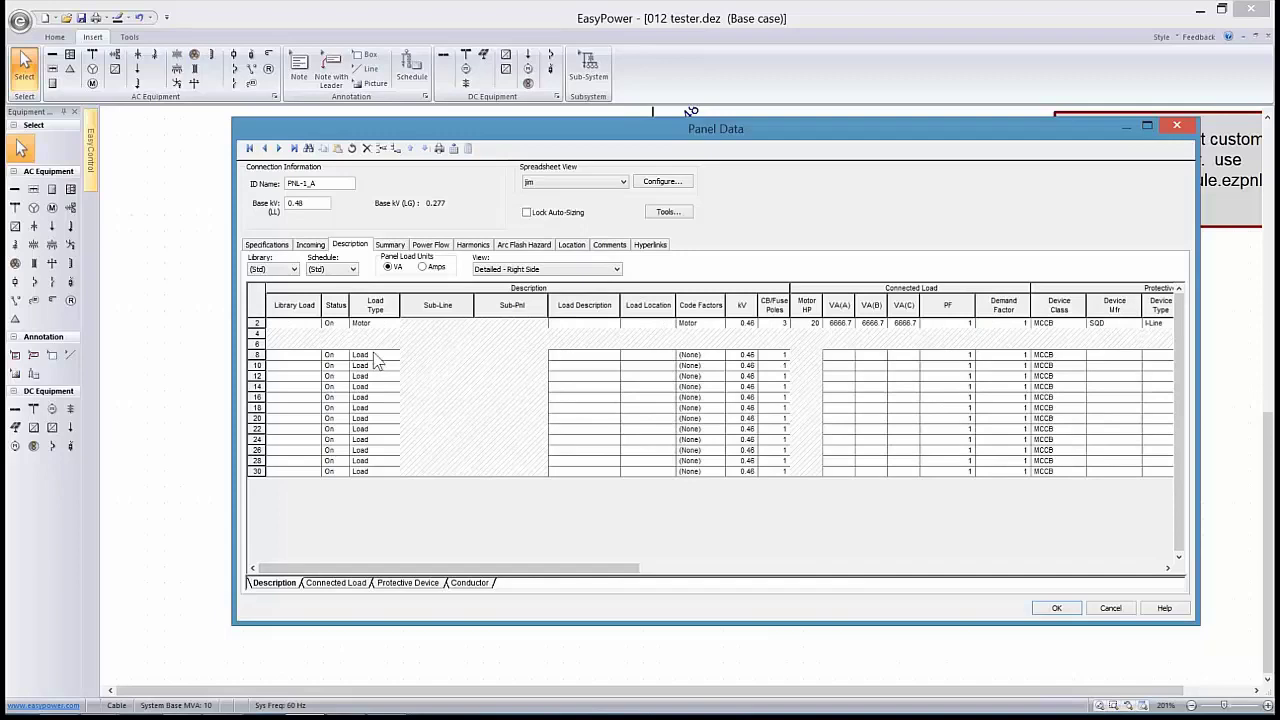
Define circuit 8 of PNL-1_A as a 3-pole load with 2200 VA on each of phases A, B and C
{"action": "left_click", "coordinate": [785, 356]}
{"action": "type", "text": "3"}
{"action": "key", "text": "Tab"}
{"action": "key", "text": "Tab"}
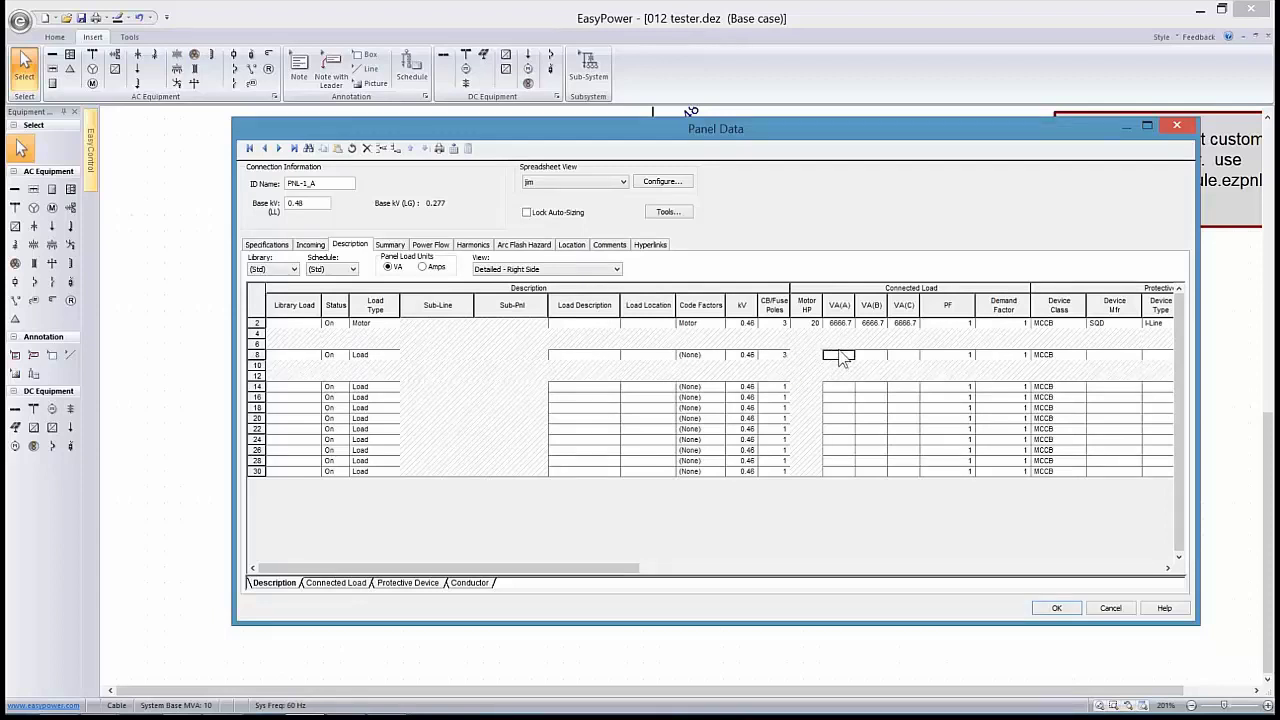
{"action": "type", "text": "2200"}
{"action": "left_click", "coordinate": [866, 357]}
{"action": "type", "text": "2"}
{"action": "left_click", "coordinate": [892, 357]}
{"action": "type", "text": "22"}
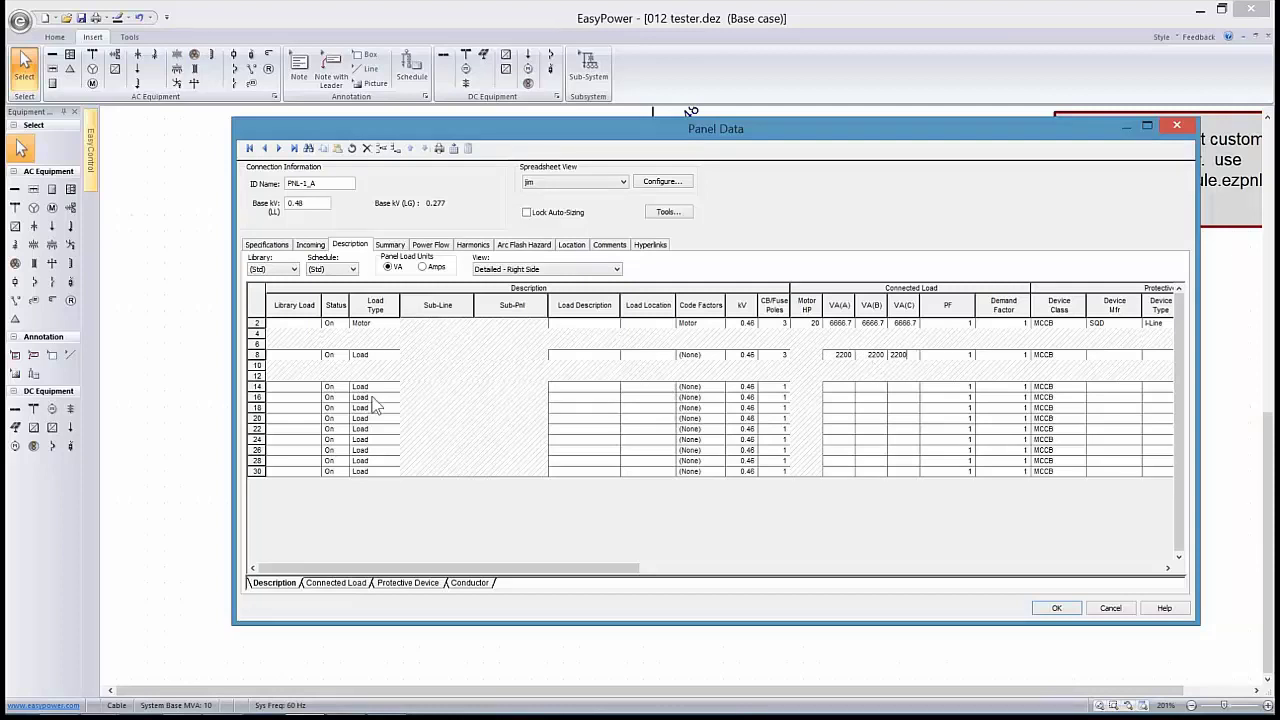
{"action": "left_click", "coordinate": [377, 388]}
Recalculate the downstream load in PNL-1_A's load summary, confirming the update of the code design kVAs
{"action": "left_click", "coordinate": [392, 245]}
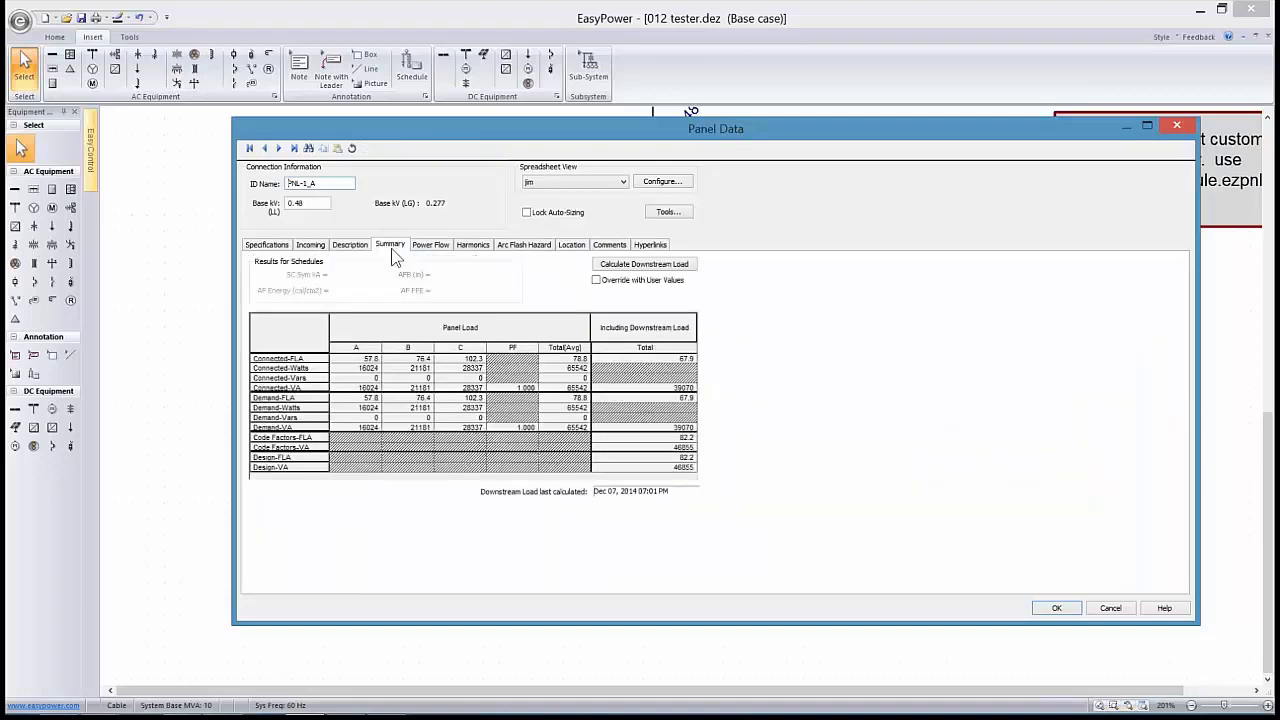
{"action": "left_click", "coordinate": [619, 265]}
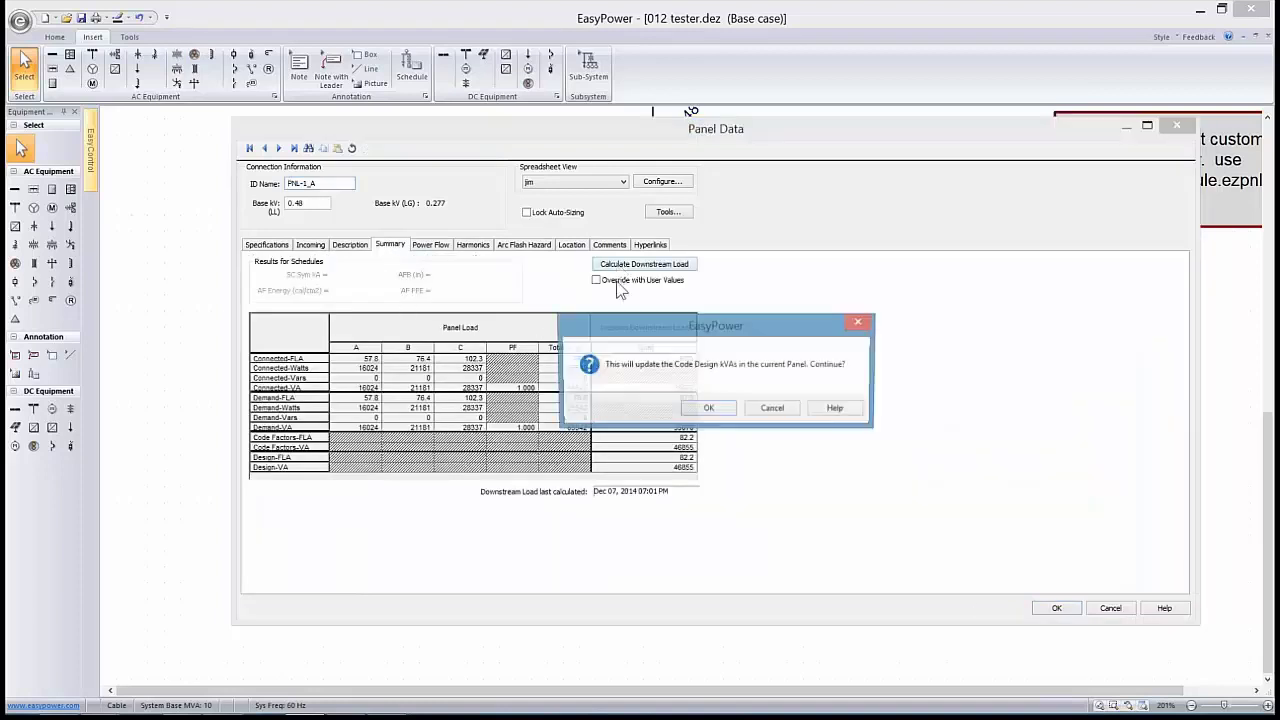
{"action": "left_click", "coordinate": [706, 410]}
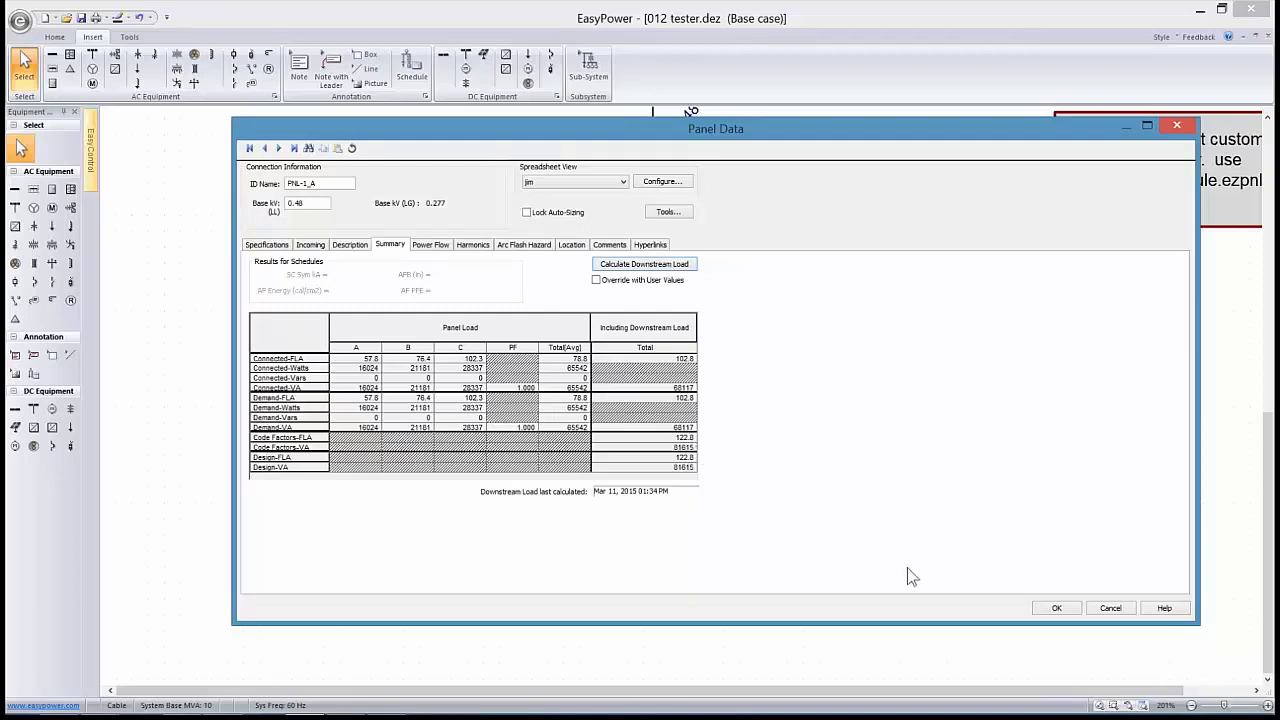
{"action": "left_click", "coordinate": [1056, 609]}
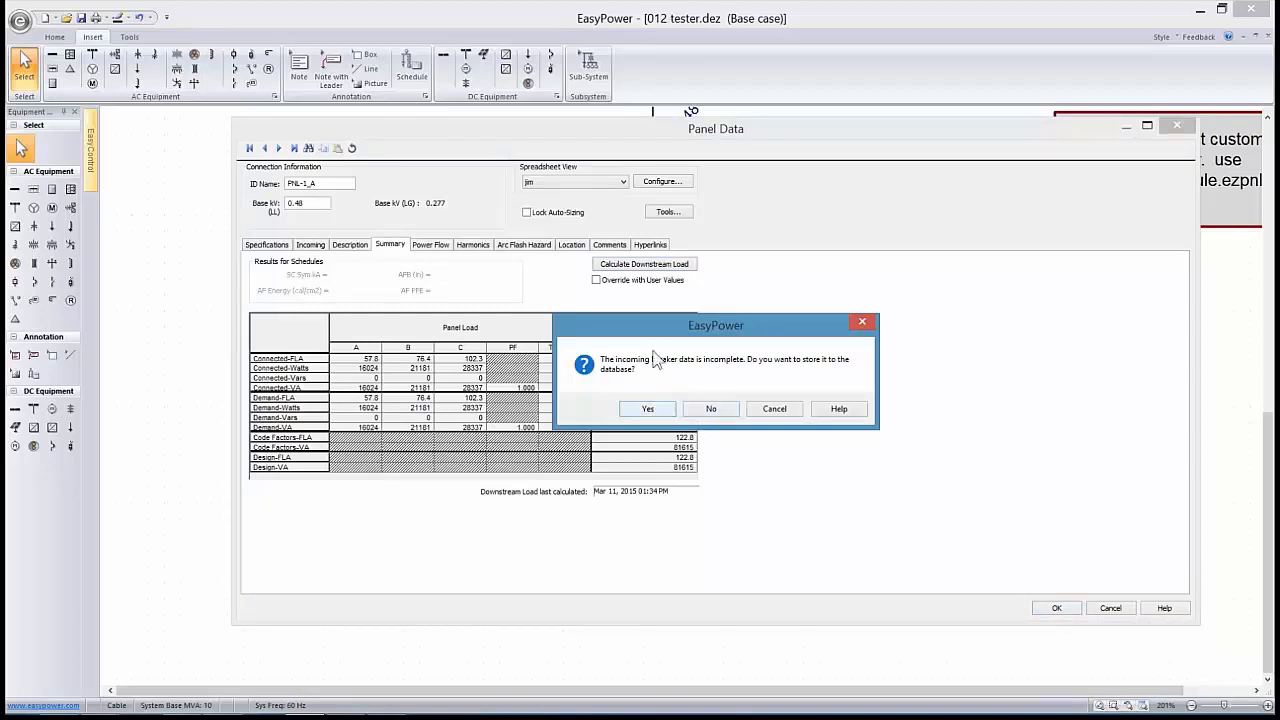
{"action": "left_click", "coordinate": [710, 410]}
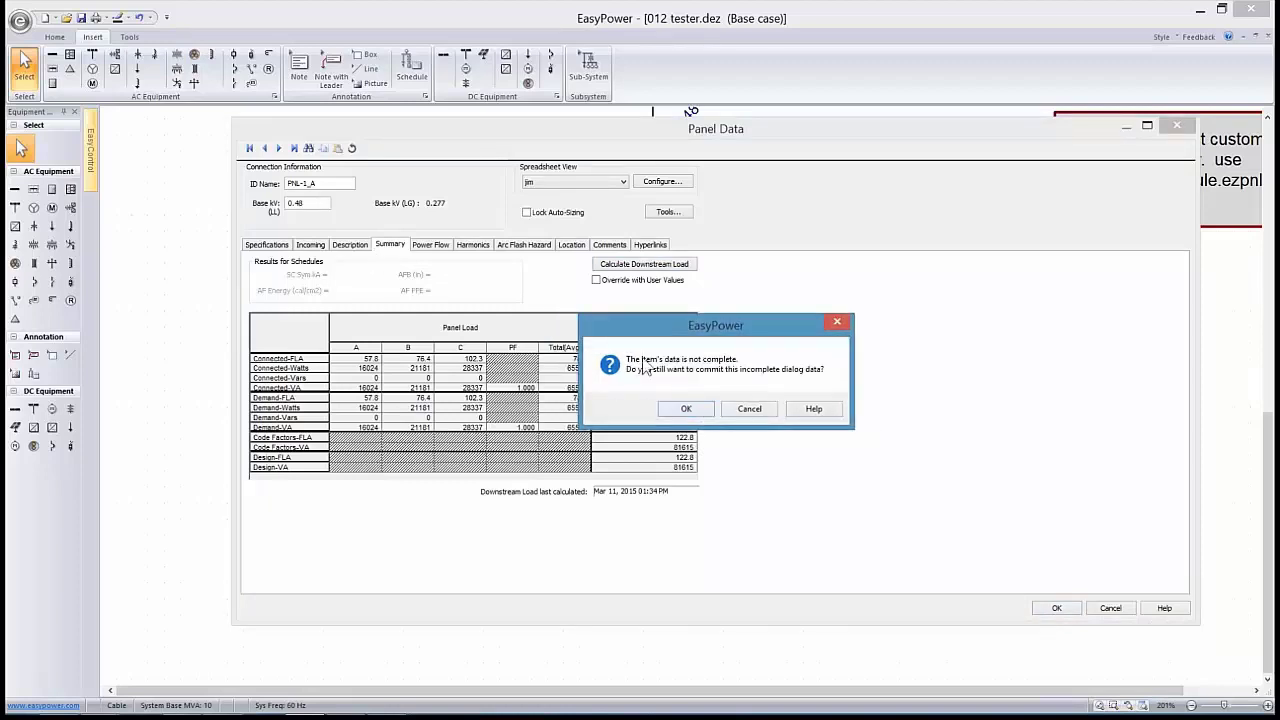
{"action": "left_click", "coordinate": [749, 410]}
Set the incoming branch of PNL-1_A's main breaker to Cbl:C-3
{"action": "left_click", "coordinate": [312, 245]}
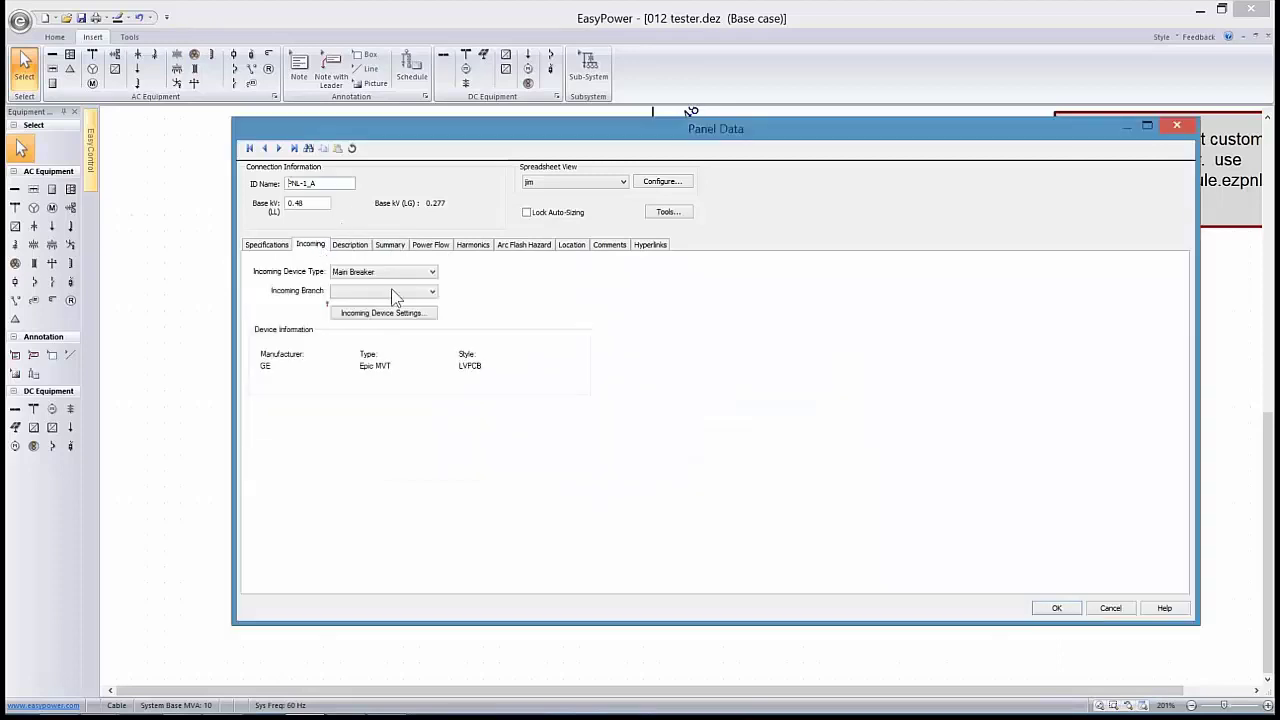
{"action": "left_click", "coordinate": [432, 291]}
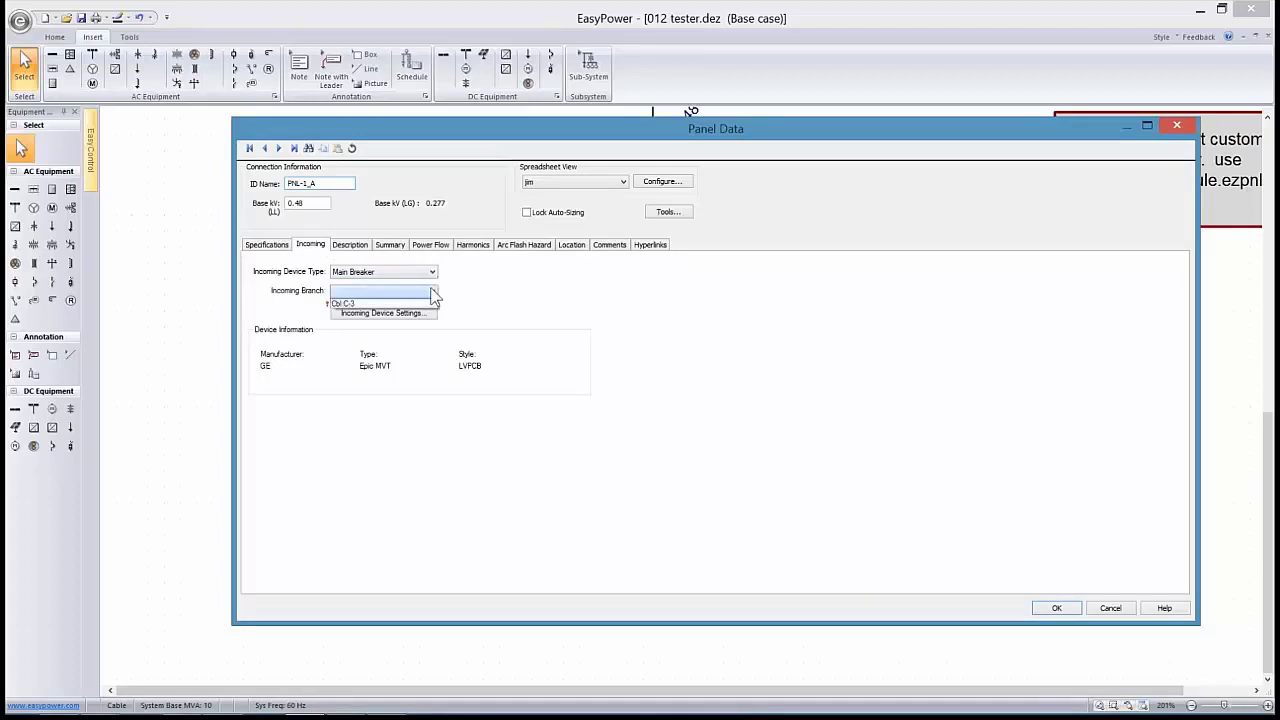
{"action": "left_click", "coordinate": [455, 135]}
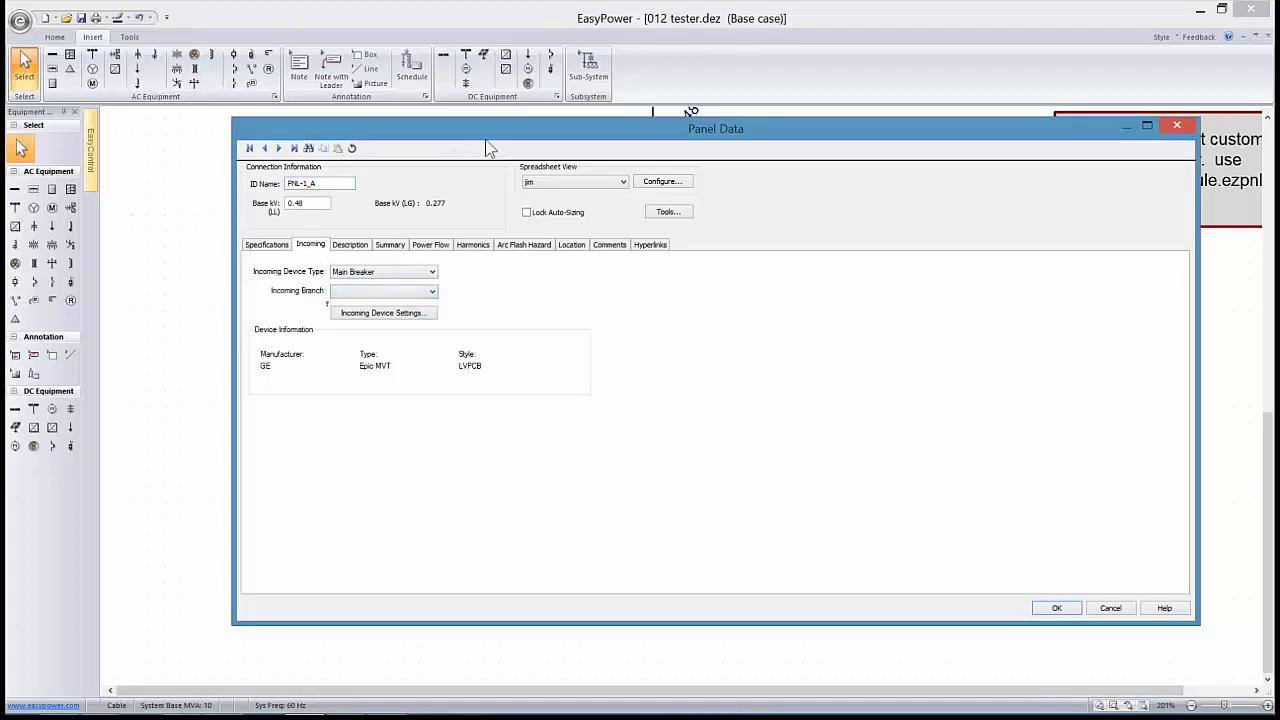
{"action": "left_click_drag", "start_coordinate": [490, 134], "coordinate": [466, 180]}
{"action": "left_click", "coordinate": [410, 336]}
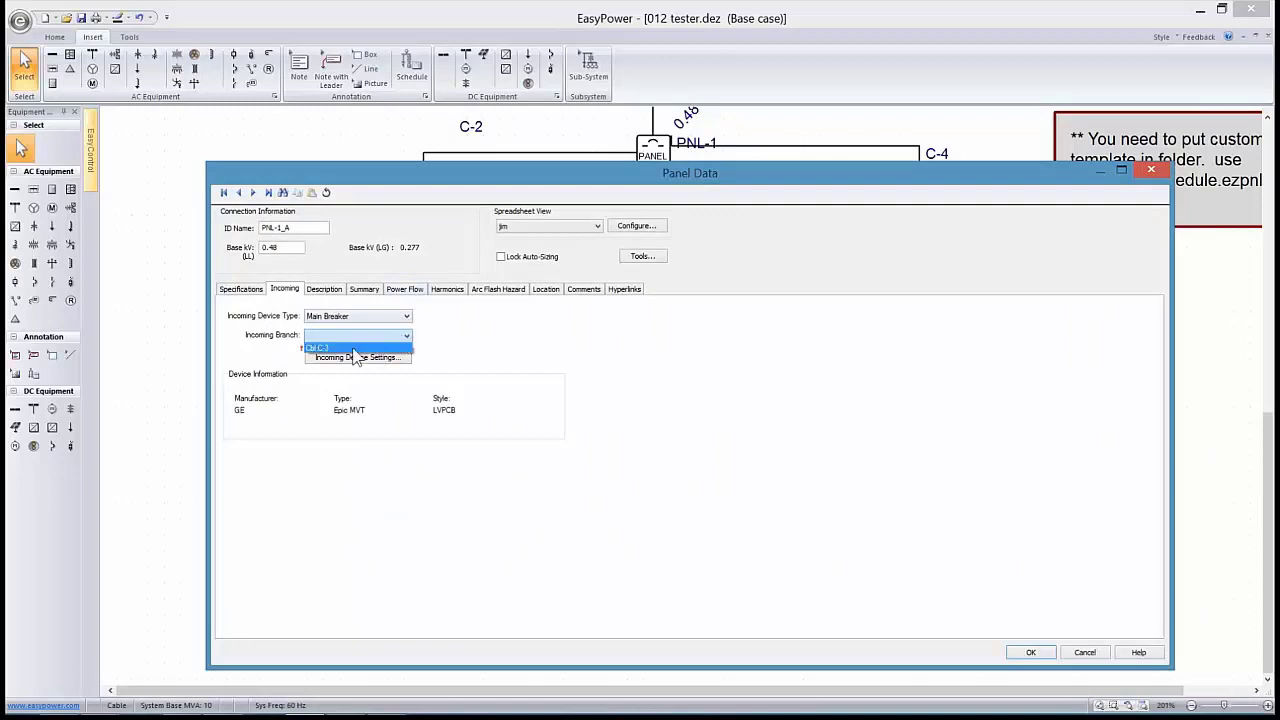
{"action": "left_click", "coordinate": [360, 348]}
Review the incoming breaker's specifications, short-circuit and phase trip settings, and accept the breaker and PNL-1_A panel data
{"action": "left_click", "coordinate": [358, 360]}
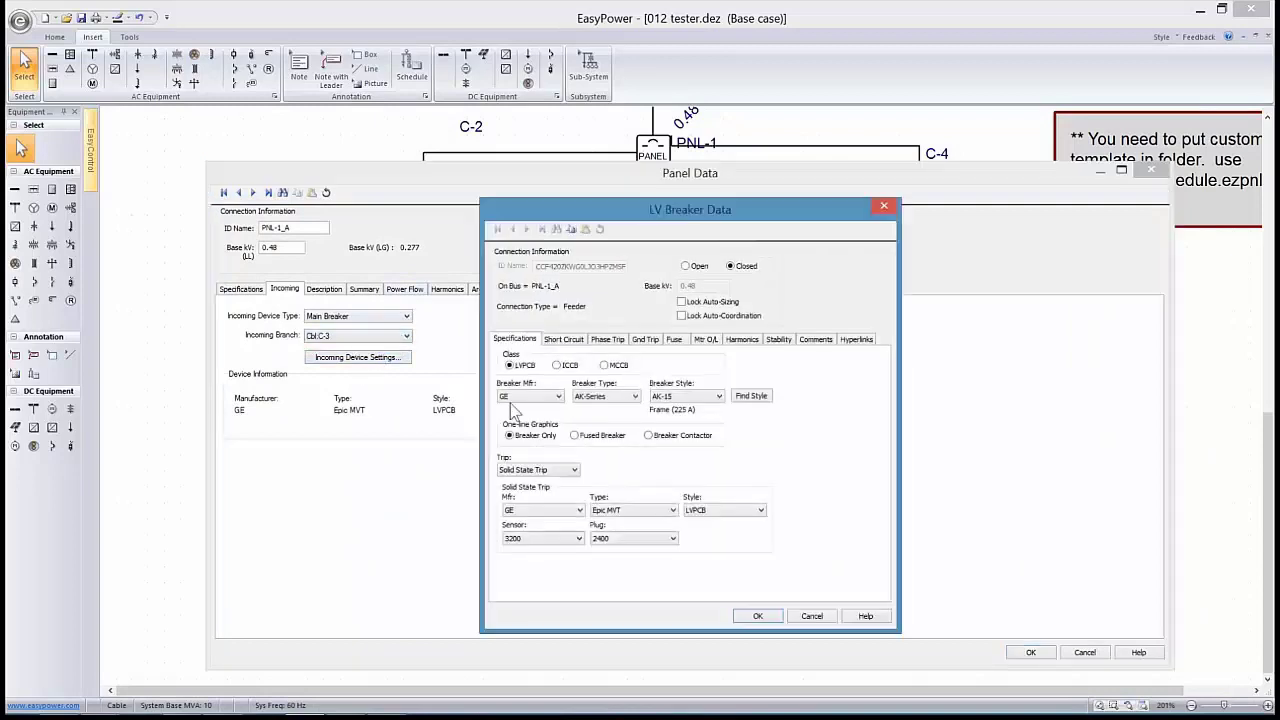
{"action": "left_click", "coordinate": [562, 340]}
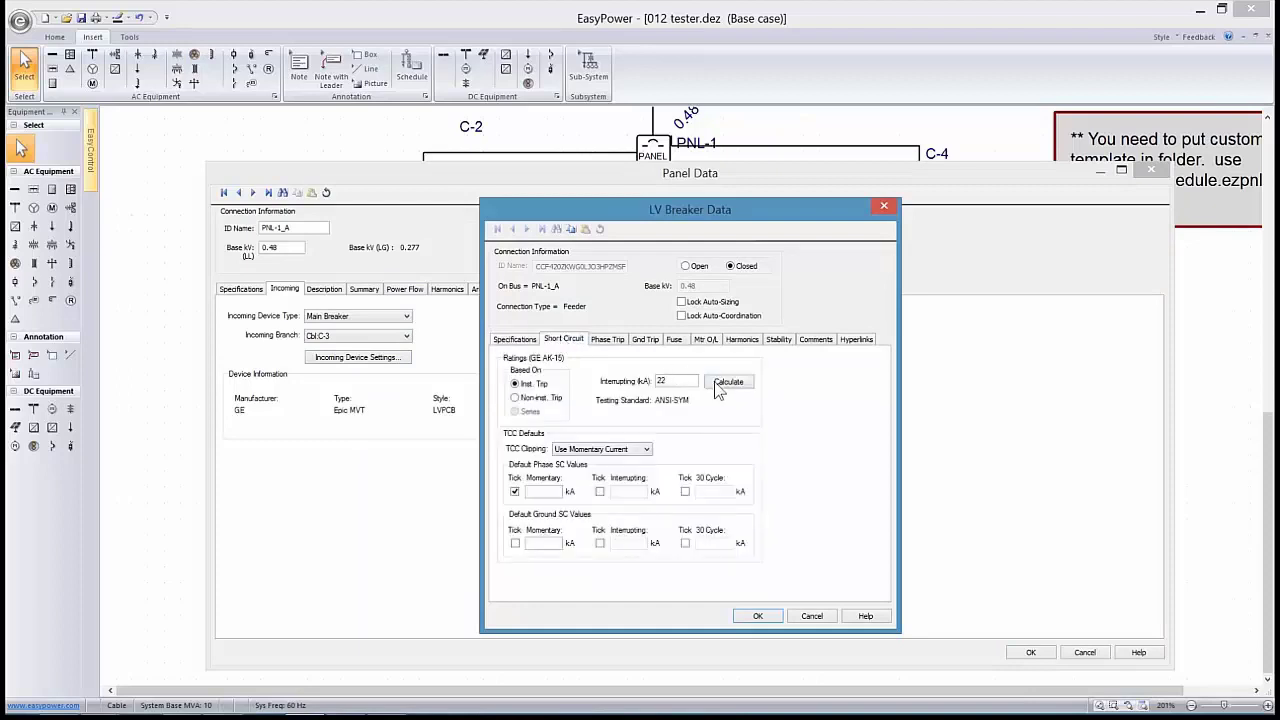
{"action": "left_click", "coordinate": [612, 341]}
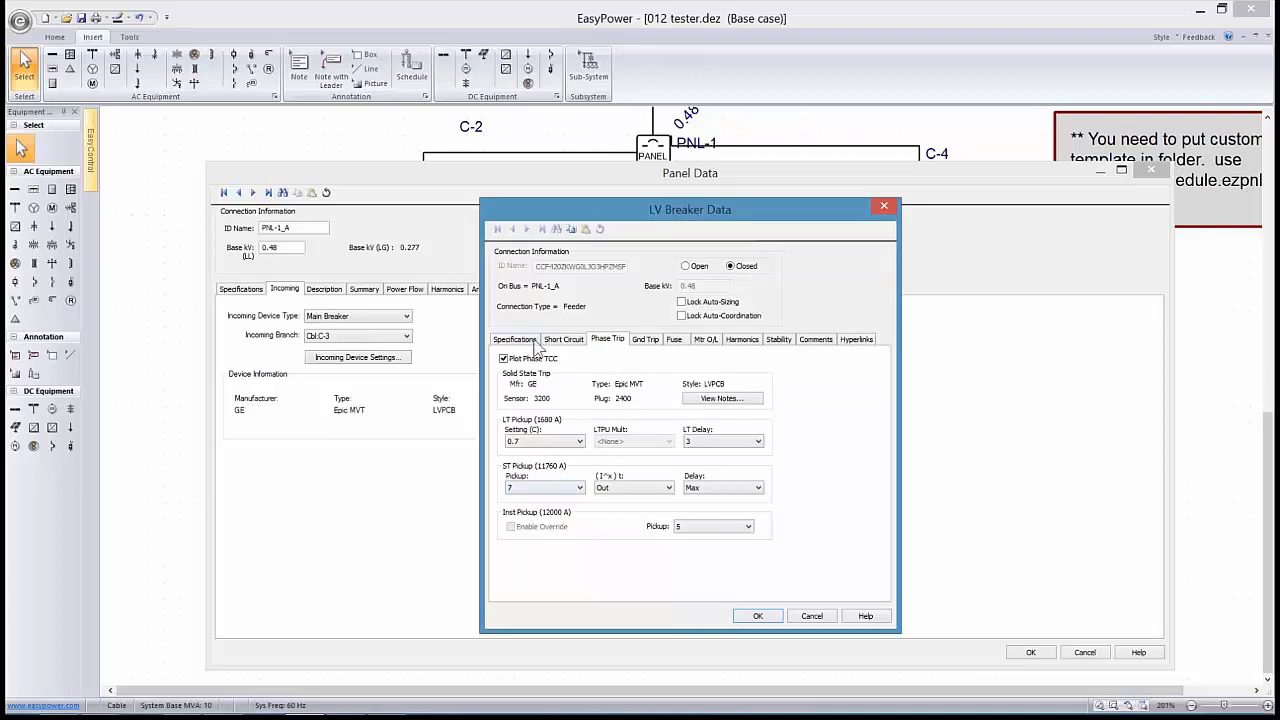
{"action": "left_click", "coordinate": [760, 616]}
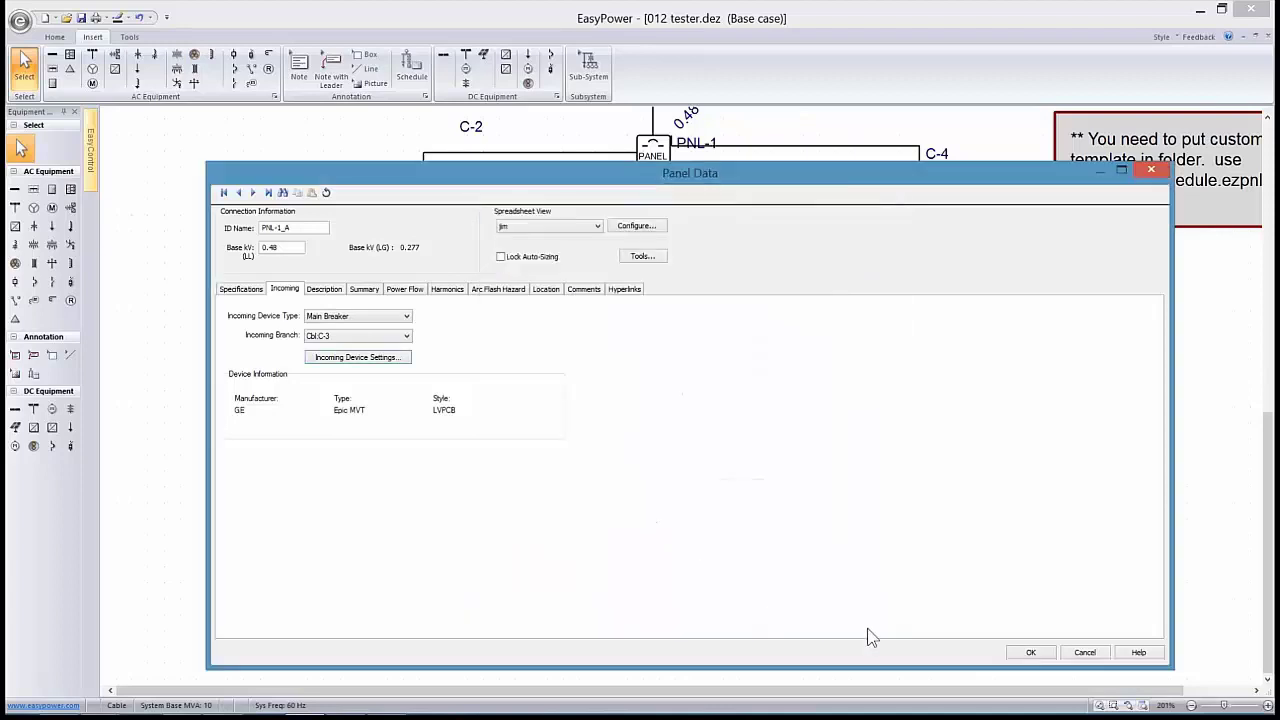
{"action": "left_click", "coordinate": [1030, 652]}
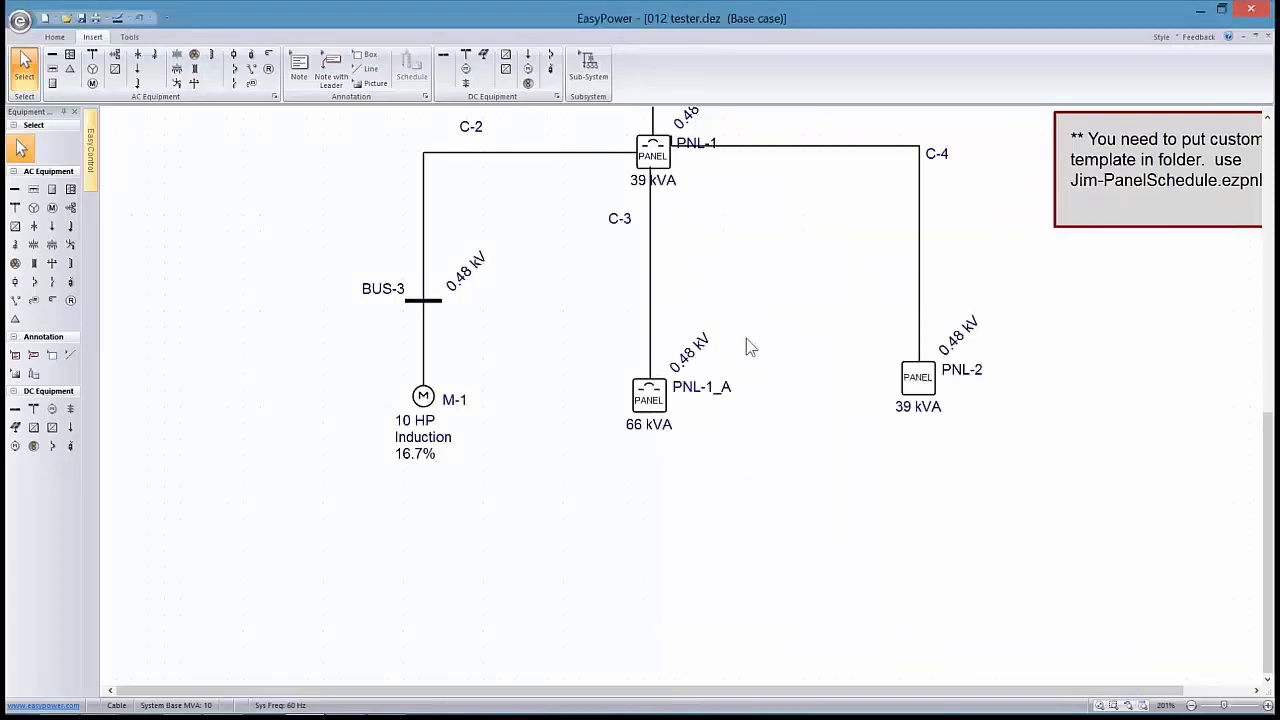
Open PNL-2's data and set its incoming device type to Main Fuse with incoming branch Cbl:C-4
{"action": "left_click_drag", "start_coordinate": [734, 338], "coordinate": [588, 390]}
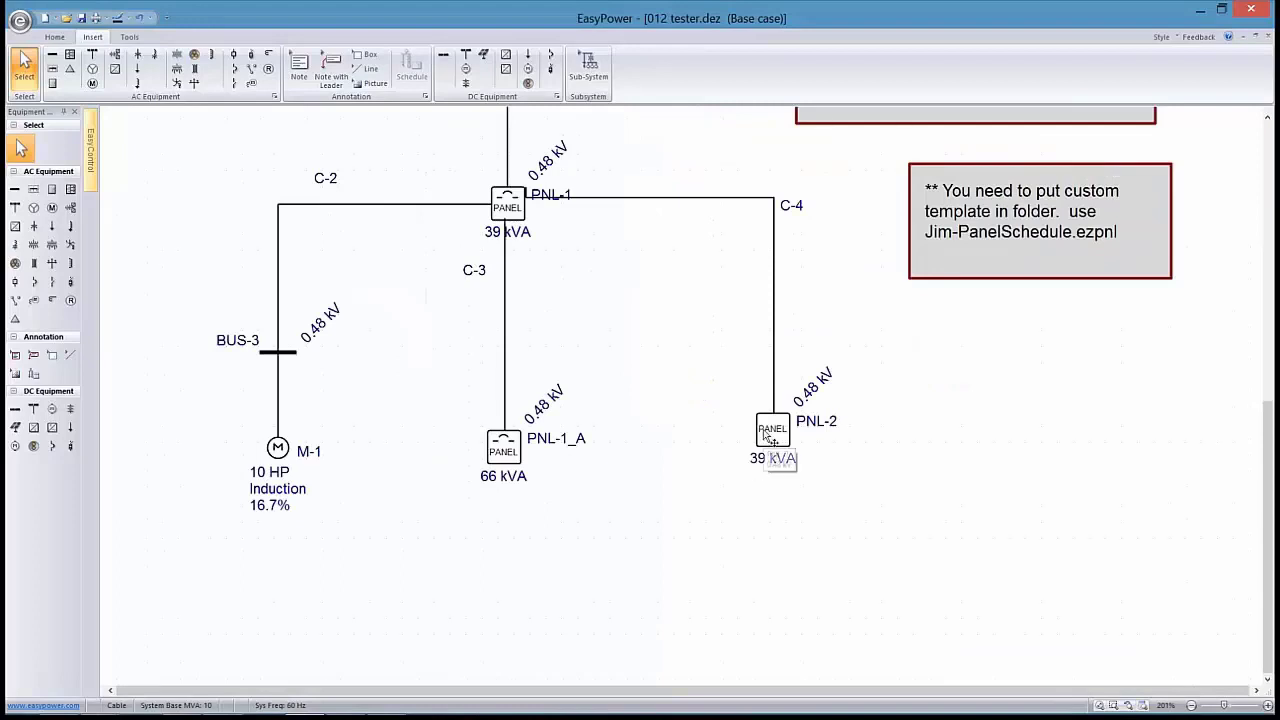
{"action": "double_click", "coordinate": [766, 436]}
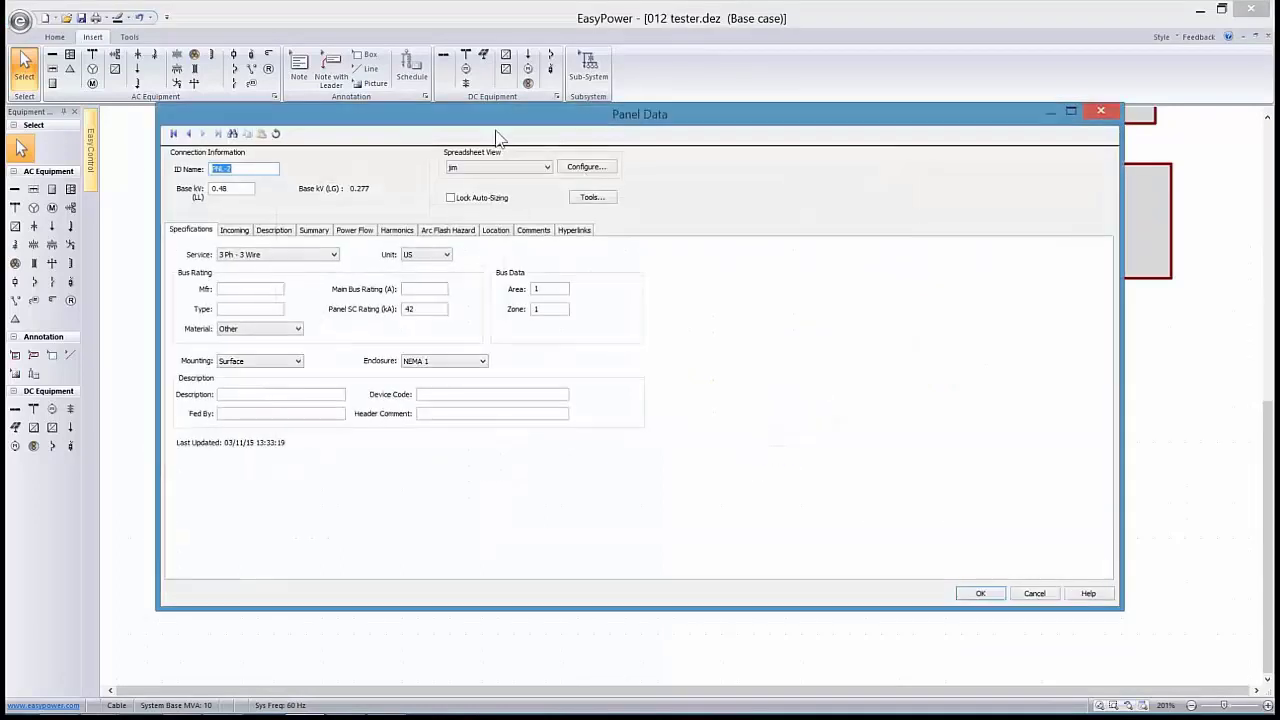
{"action": "left_click_drag", "start_coordinate": [482, 121], "coordinate": [724, 216]}
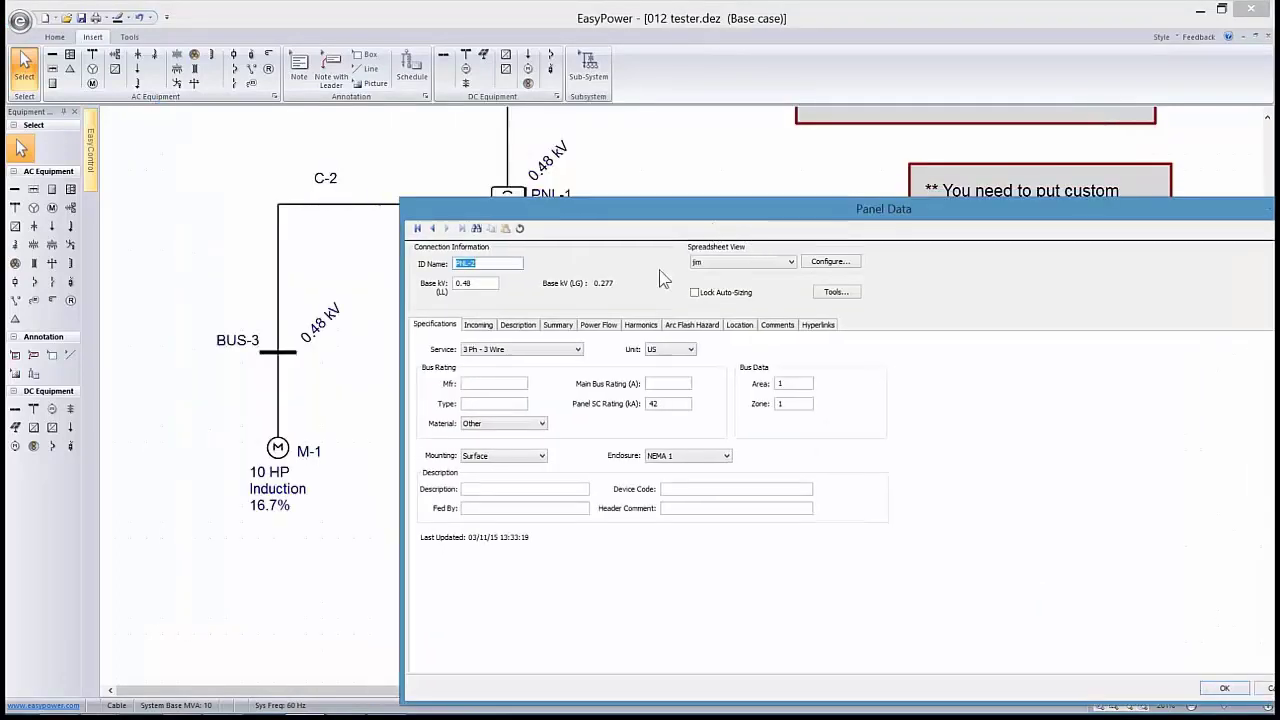
{"action": "left_click", "coordinate": [479, 325]}
{"action": "left_click", "coordinate": [547, 357]}
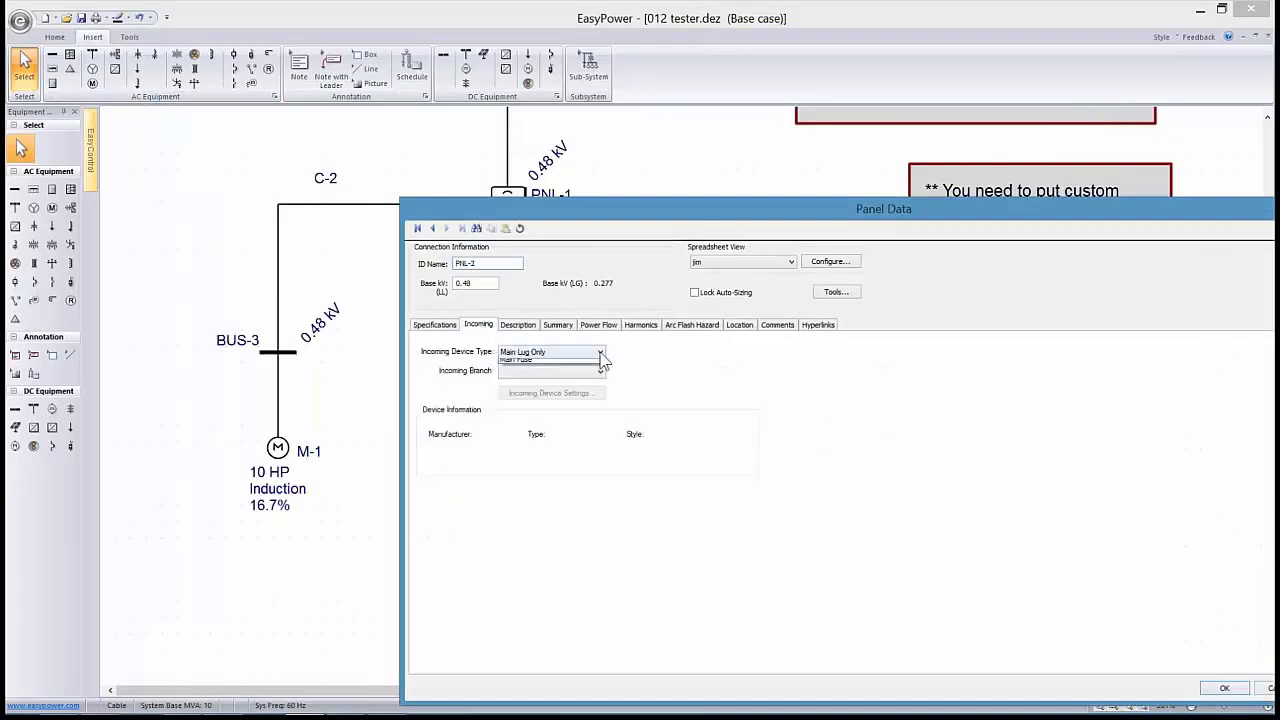
{"action": "left_click", "coordinate": [596, 382]}
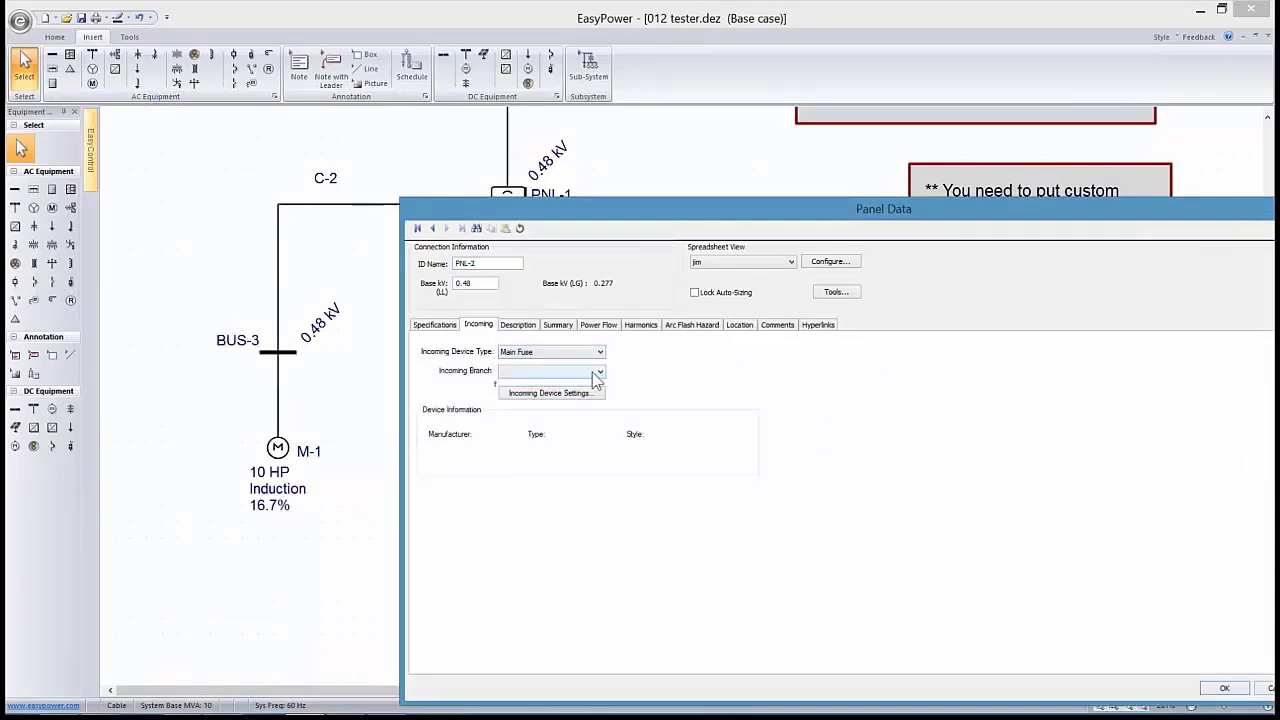
{"action": "left_click", "coordinate": [599, 372]}
{"action": "left_click", "coordinate": [535, 385]}
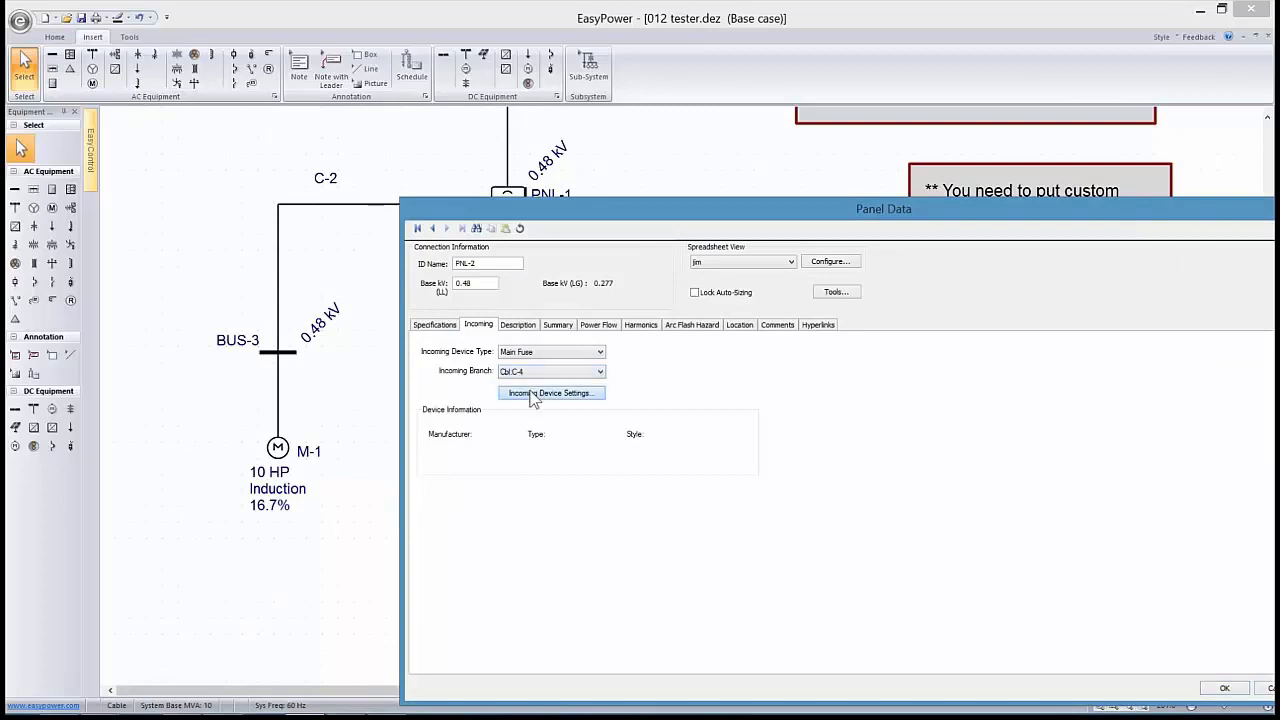
Define PNL-2's incoming fused switch as an Aeroflex Class J fuse, style JA2(U), size 110A
{"action": "left_click", "coordinate": [546, 393]}
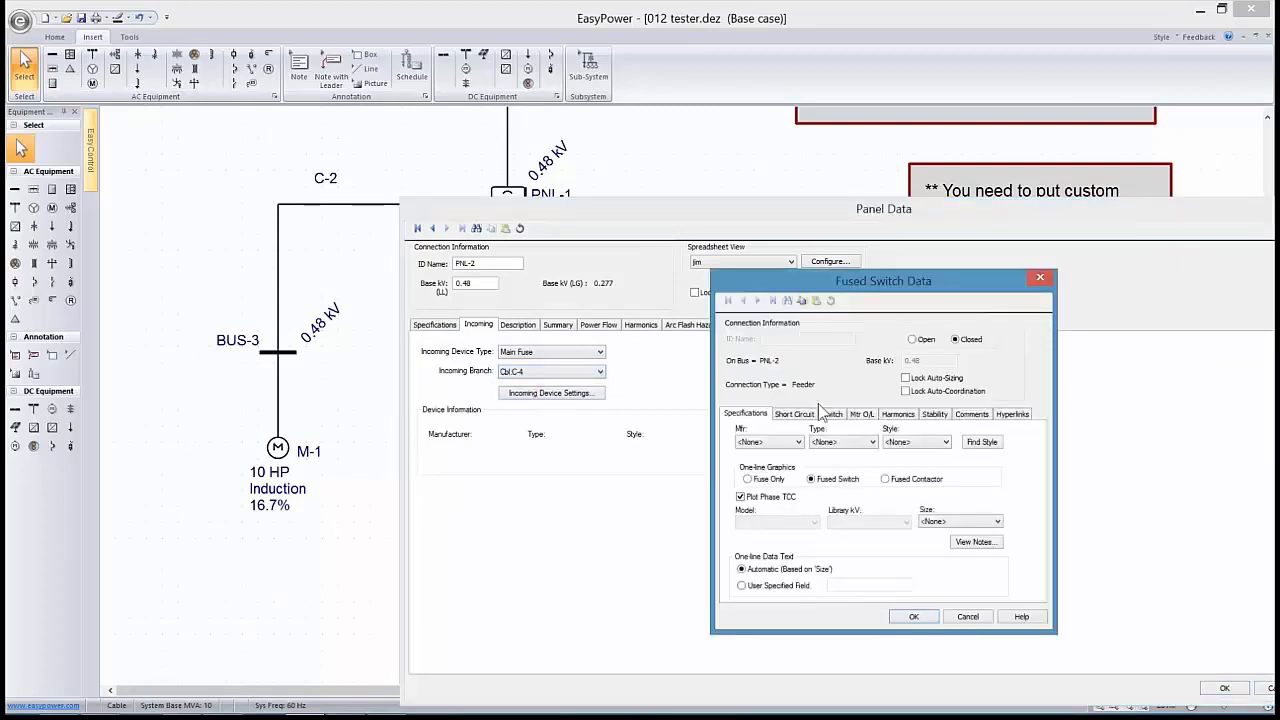
{"action": "left_click", "coordinate": [800, 442]}
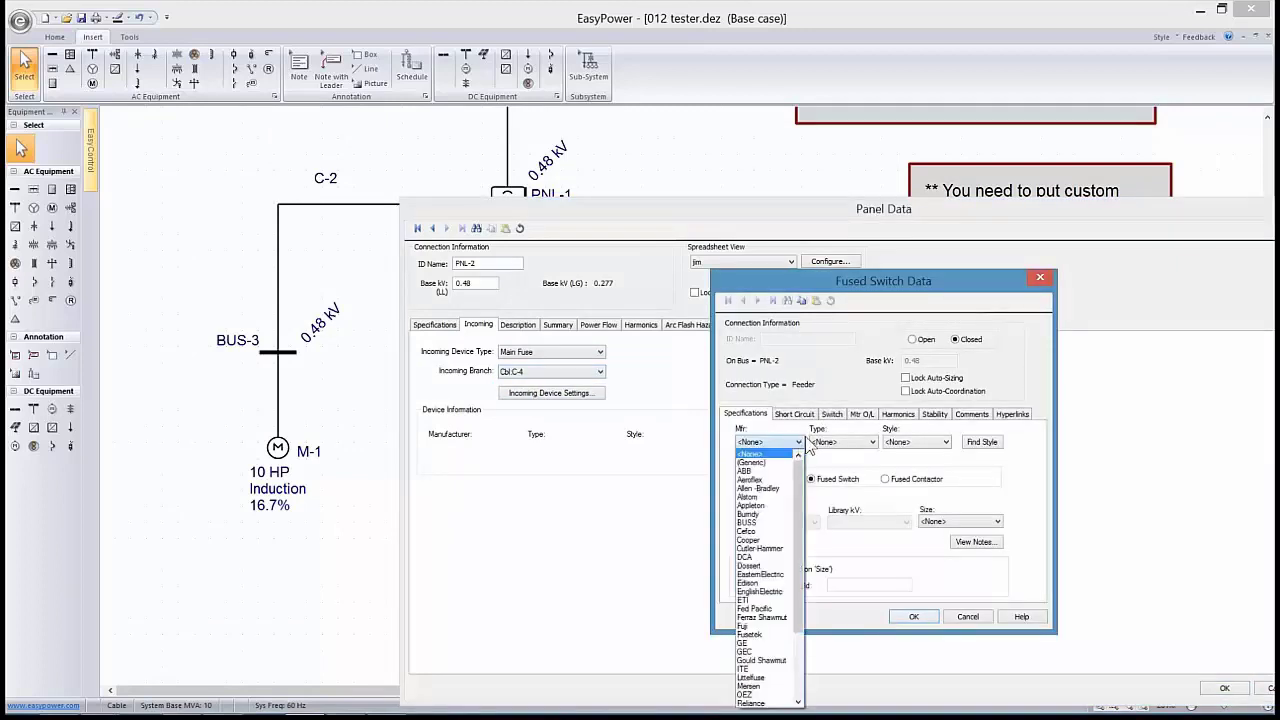
{"action": "left_click", "coordinate": [757, 479]}
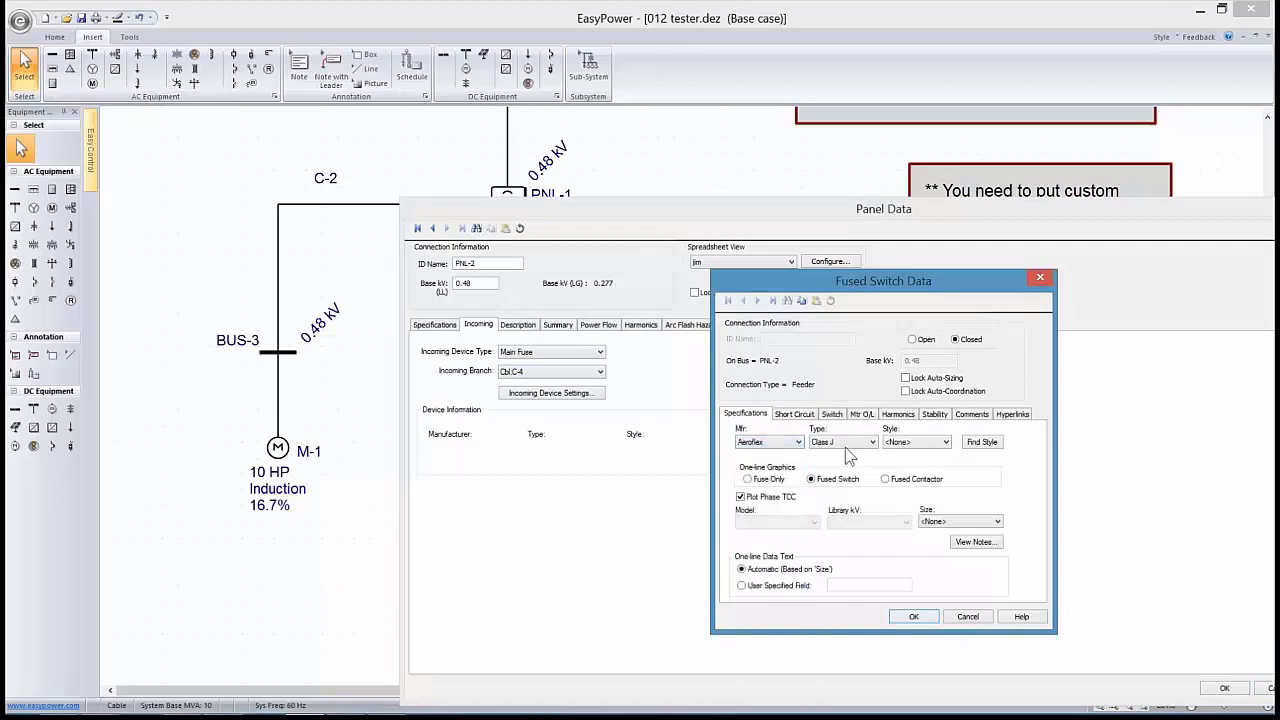
{"action": "left_click", "coordinate": [935, 446]}
{"action": "left_click", "coordinate": [898, 481]}
{"action": "left_click", "coordinate": [998, 522]}
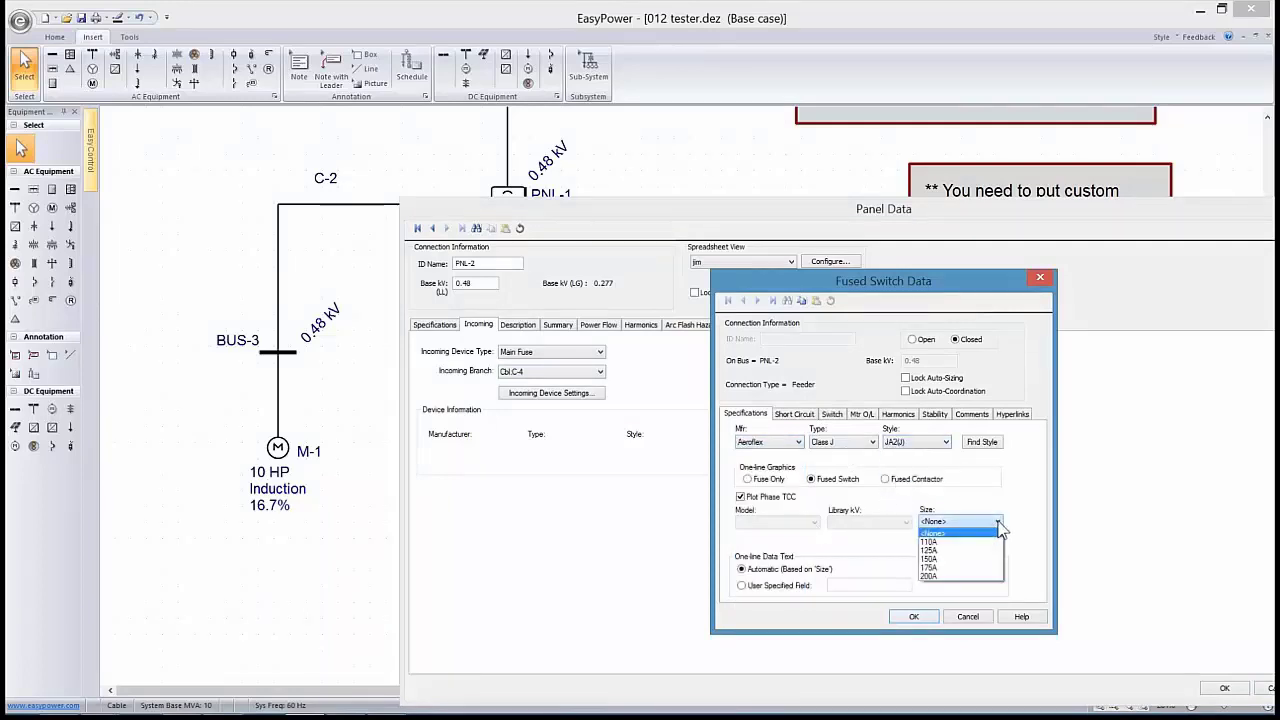
{"action": "left_click", "coordinate": [940, 556]}
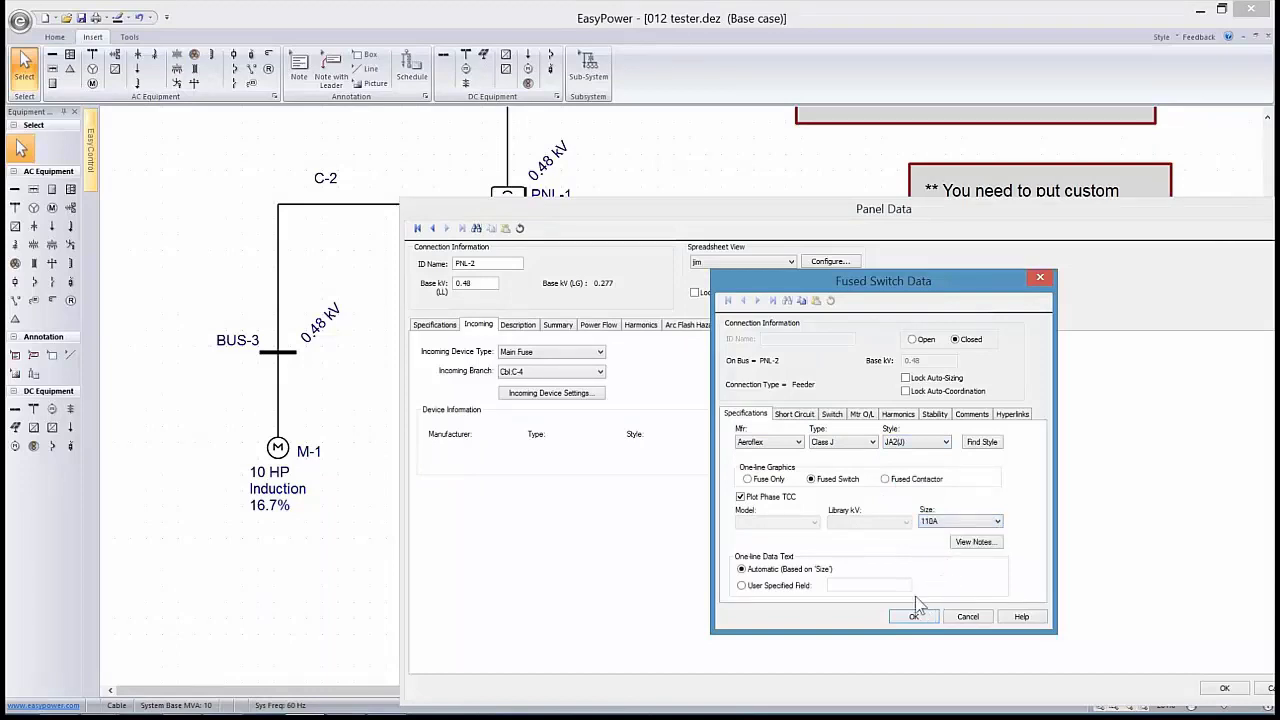
Calculate the incoming fuse's short-circuit ratings and accept the fused switch data
{"action": "left_click", "coordinate": [797, 414]}
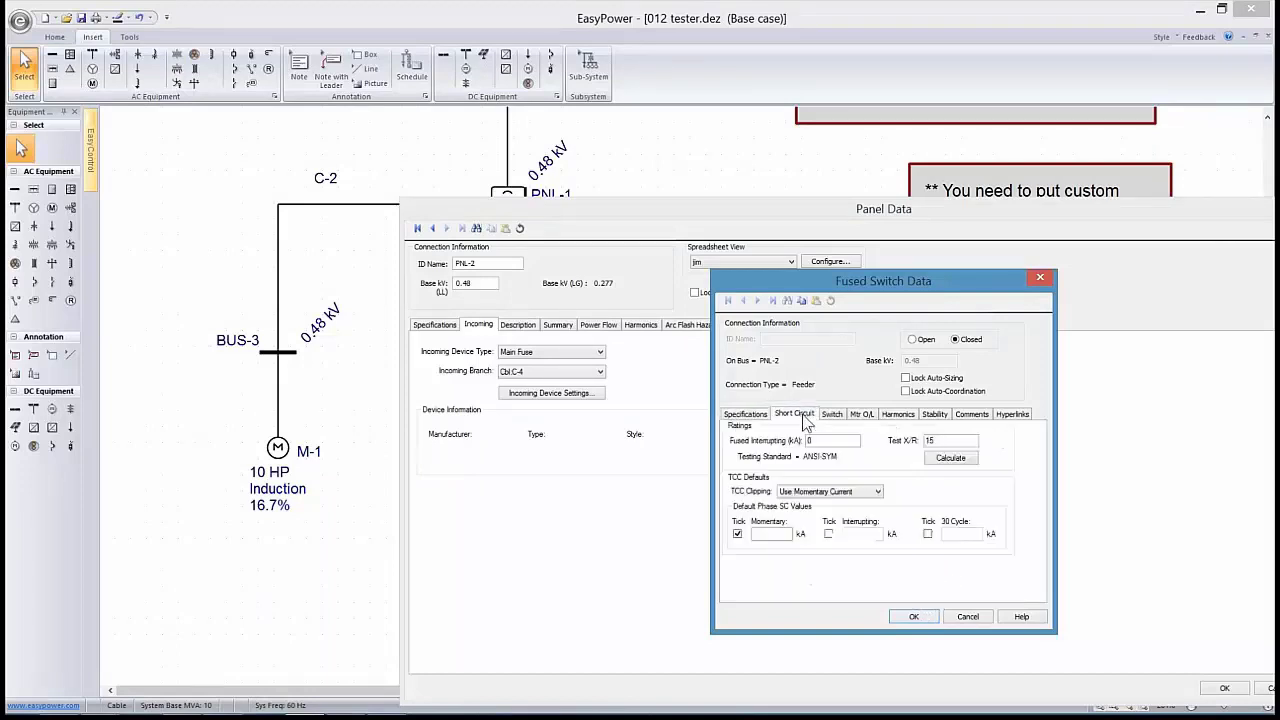
{"action": "left_click", "coordinate": [952, 460]}
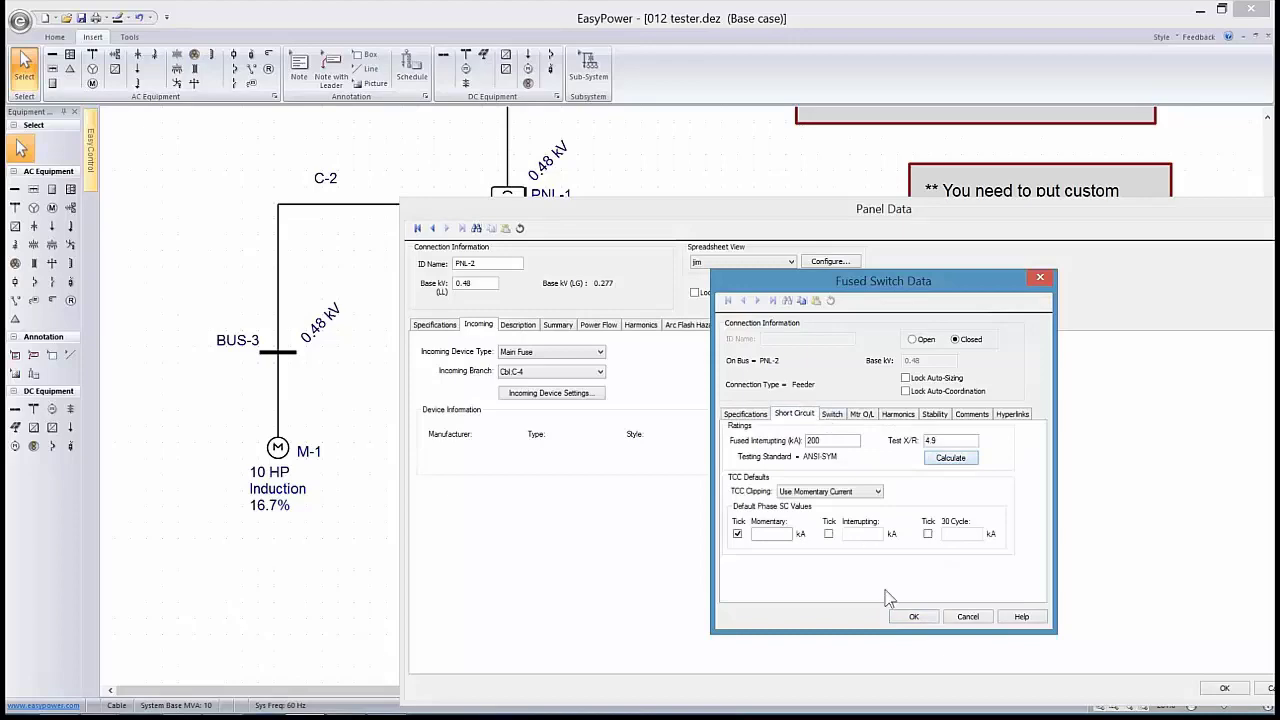
{"action": "left_click", "coordinate": [912, 616]}
Calculate the downstream load in PNL-2's load summary, accepting the update of the code design kVAs
{"action": "left_click", "coordinate": [520, 325]}
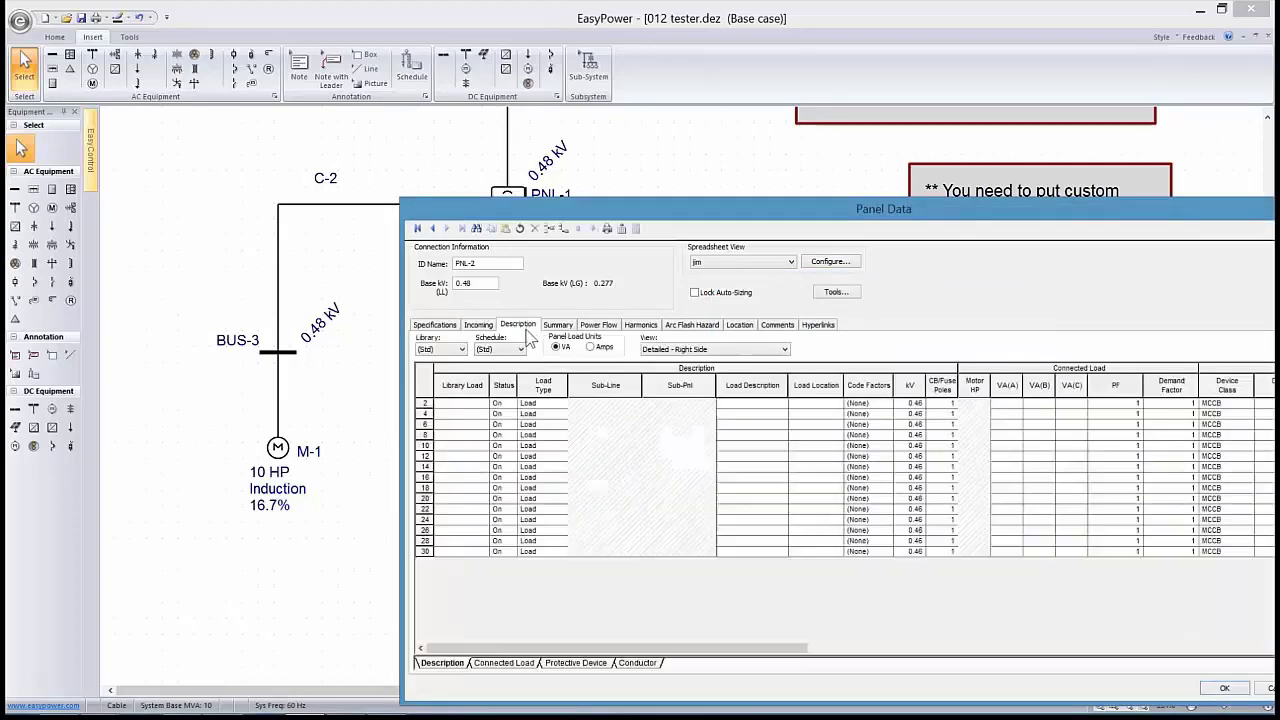
{"action": "left_click_drag", "start_coordinate": [815, 208], "coordinate": [593, 178]}
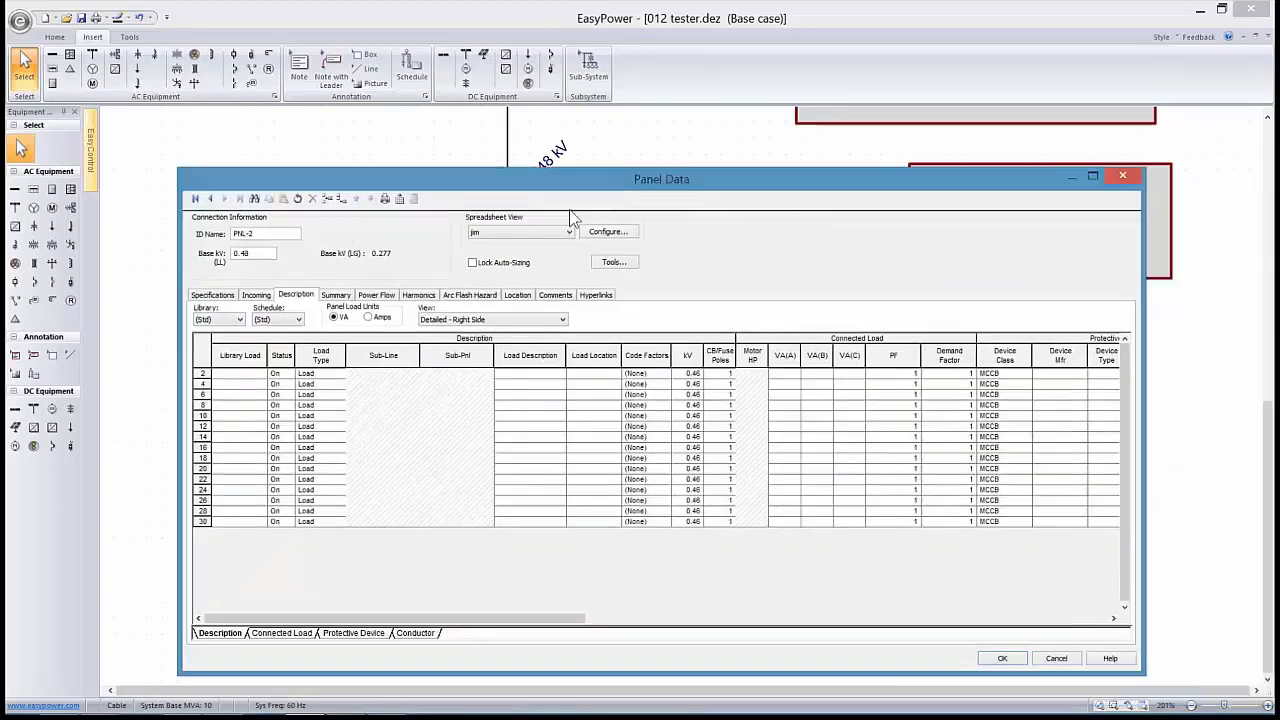
{"action": "left_click", "coordinate": [337, 296]}
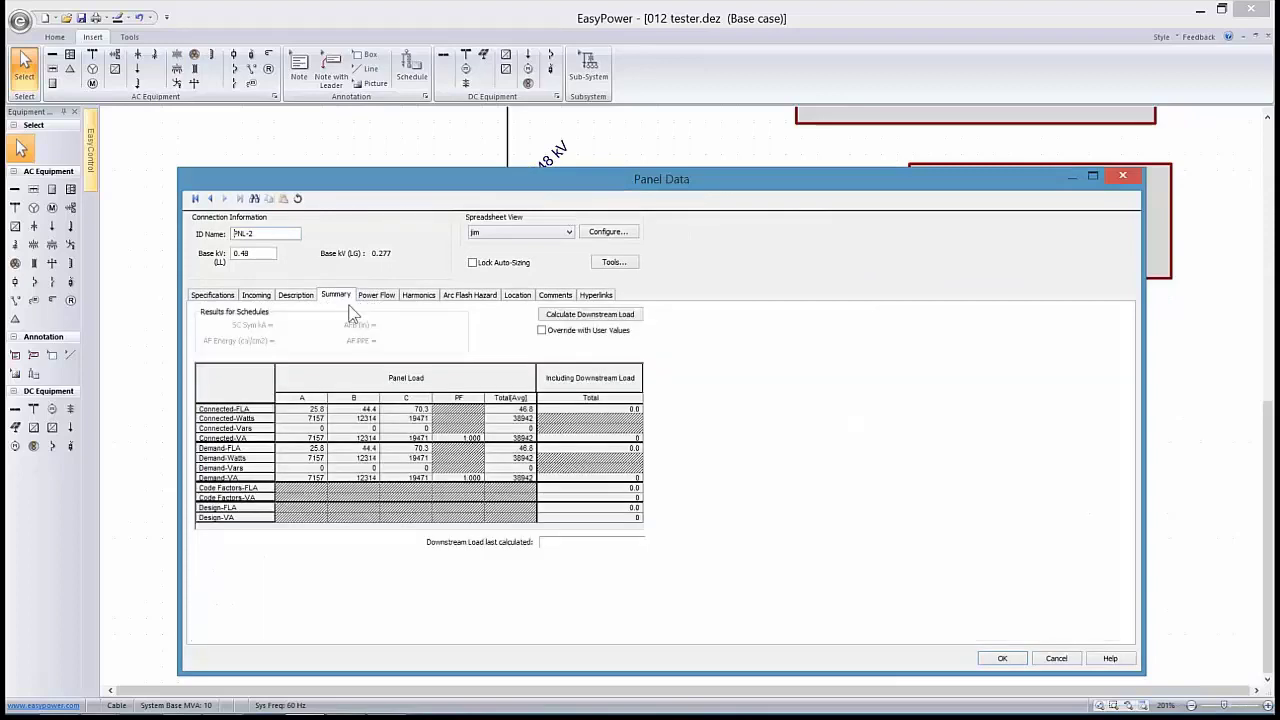
{"action": "left_click", "coordinate": [579, 314]}
{"action": "left_click", "coordinate": [666, 458]}
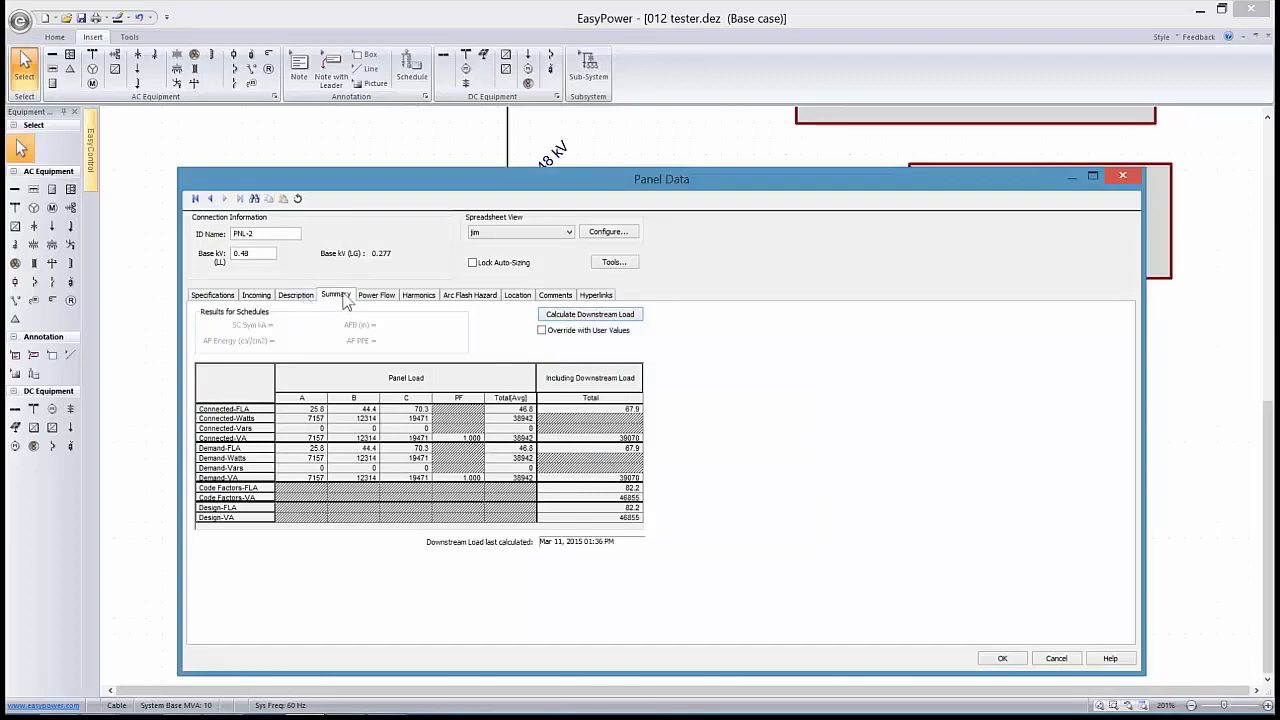
Enter connected loads of 2200 VA in PNL-2 on phase A of circuit 2, phase B of circuit 4 and phase C of circuit 6
{"action": "left_click", "coordinate": [296, 295]}
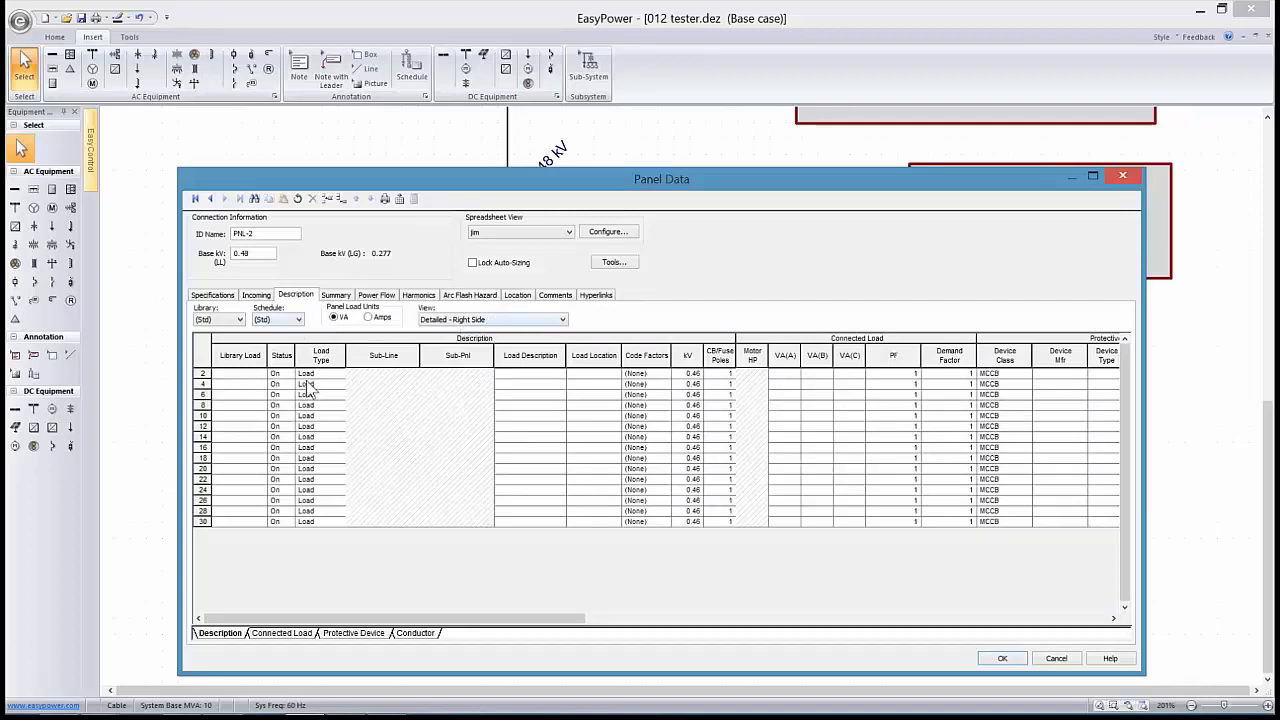
{"action": "left_click", "coordinate": [792, 377]}
{"action": "type", "text": "2200"}
{"action": "left_click", "coordinate": [802, 384]}
{"action": "type", "text": "2"}
{"action": "left_click", "coordinate": [842, 384]}
{"action": "type", "text": "22"}
{"action": "left_click", "coordinate": [845, 394]}
{"action": "type", "text": "2200"}
{"action": "key", "text": "Up"}
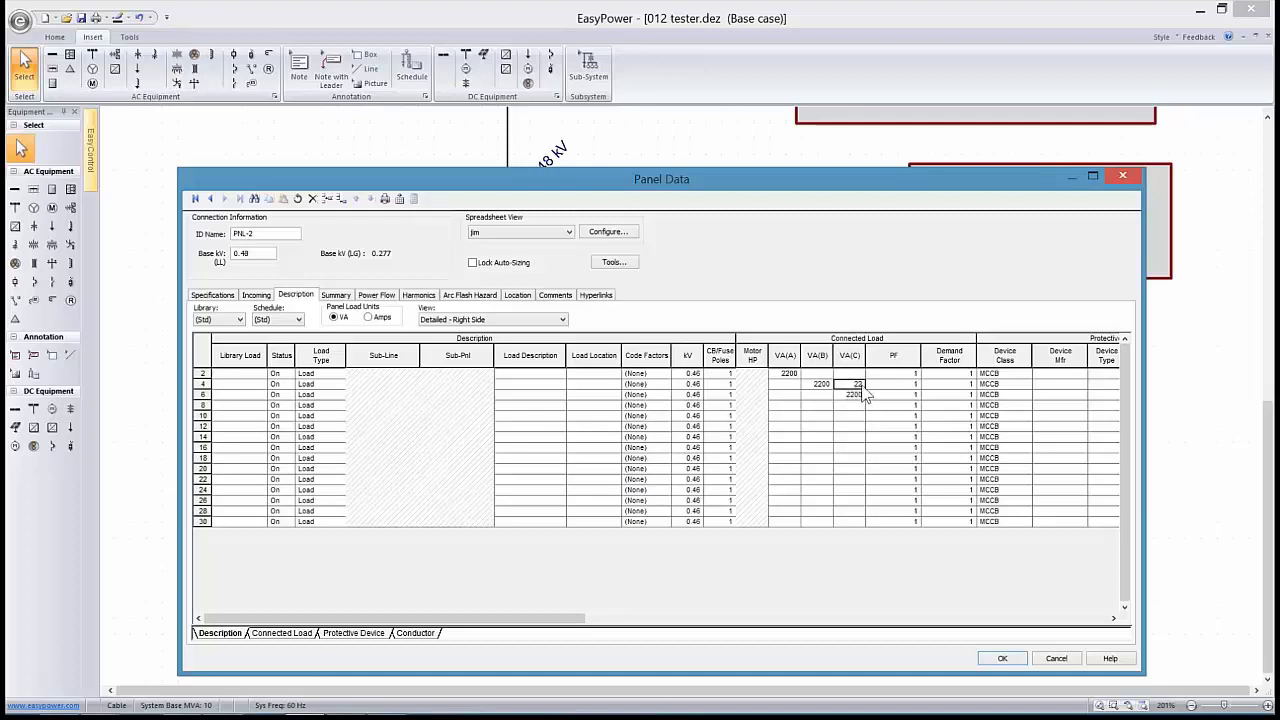
{"action": "type", "text": "22"}
{"action": "key", "text": "Delete"}
{"action": "left_click", "coordinate": [603, 384]}
Auto-size the protective device and cable individually for circuits 2, 4 and 6 of PNL-2
{"action": "left_click", "coordinate": [208, 373]}
{"action": "right_click", "coordinate": [205, 372]}
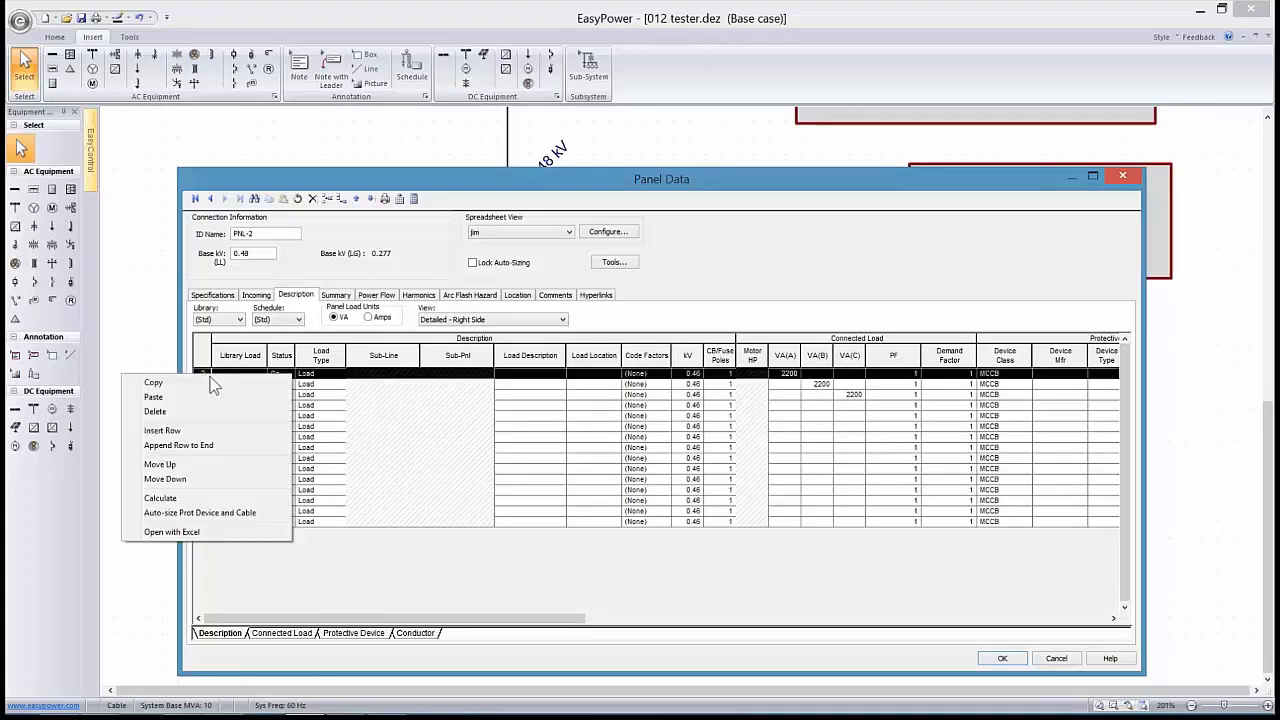
{"action": "left_click", "coordinate": [165, 512]}
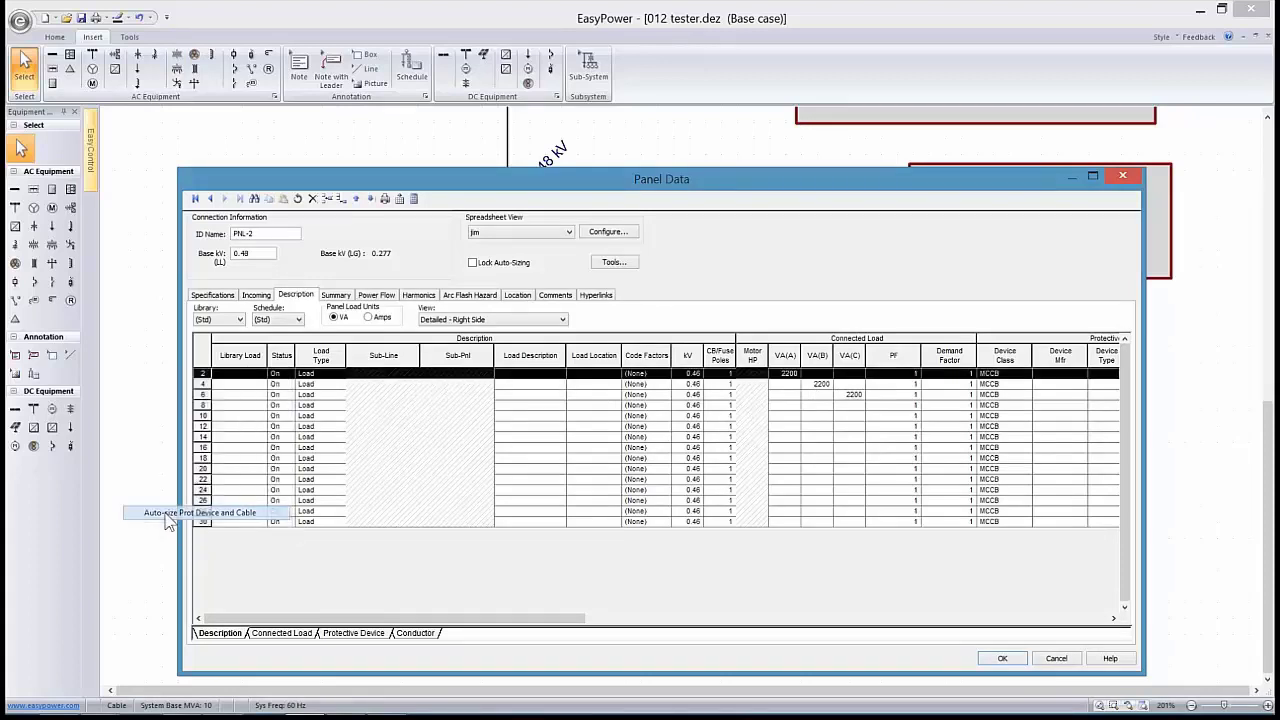
{"action": "left_click", "coordinate": [785, 459]}
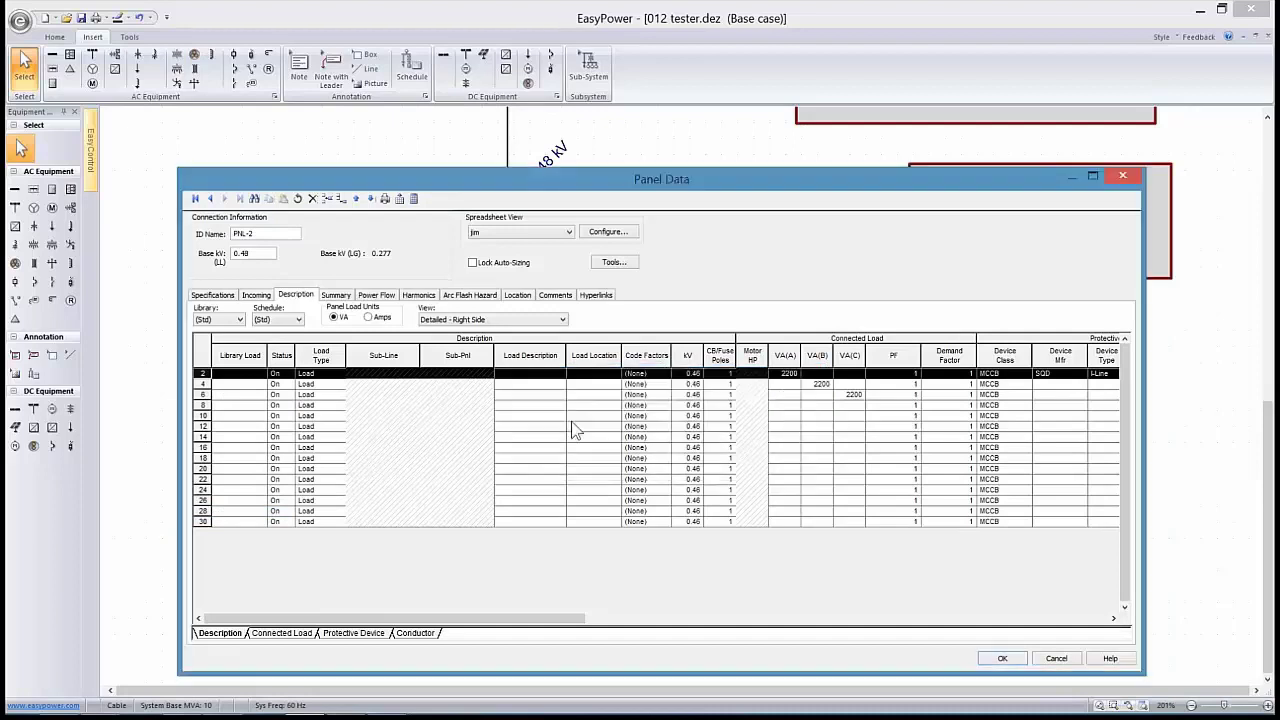
{"action": "left_click", "coordinate": [203, 383]}
{"action": "right_click", "coordinate": [203, 383]}
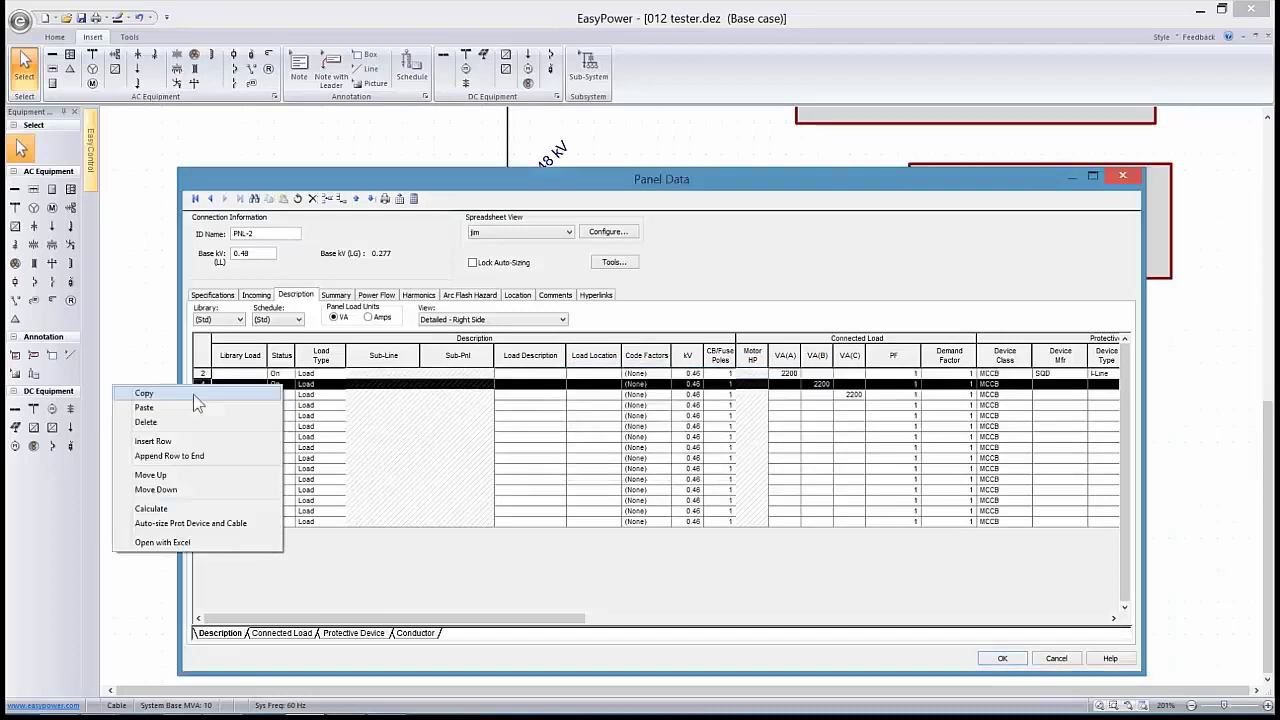
{"action": "left_click", "coordinate": [203, 526]}
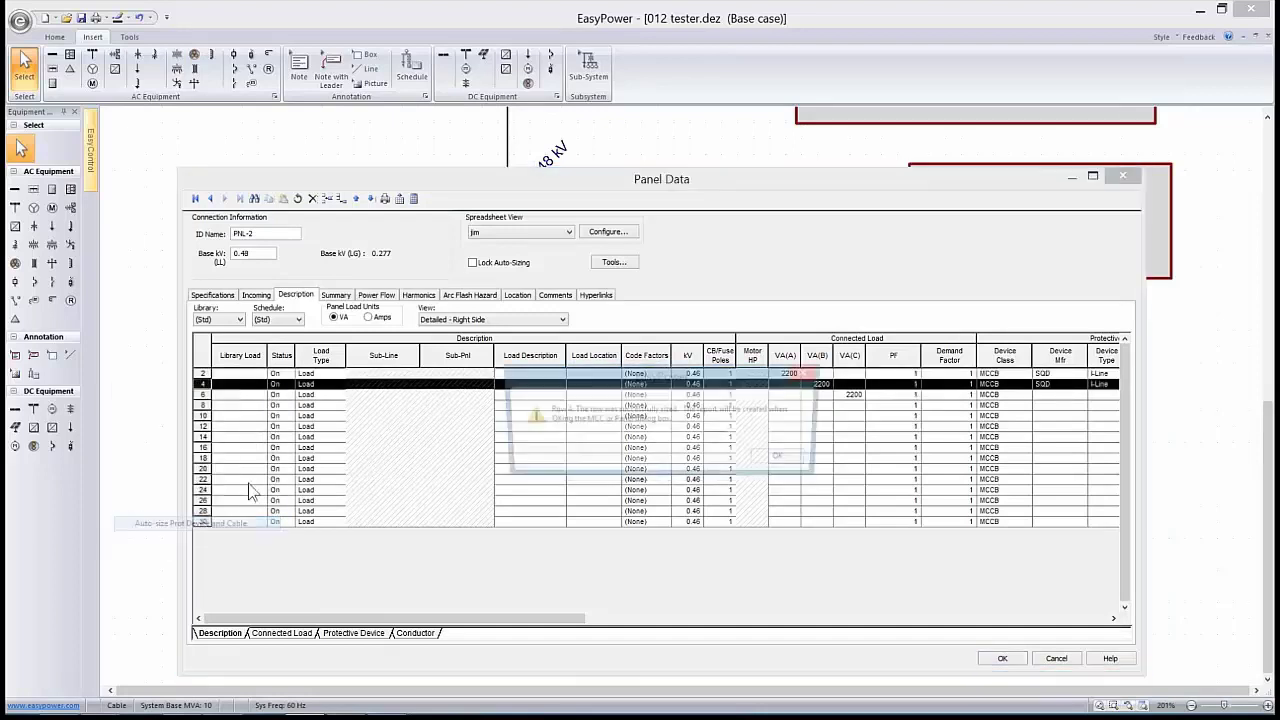
{"action": "left_click", "coordinate": [790, 460]}
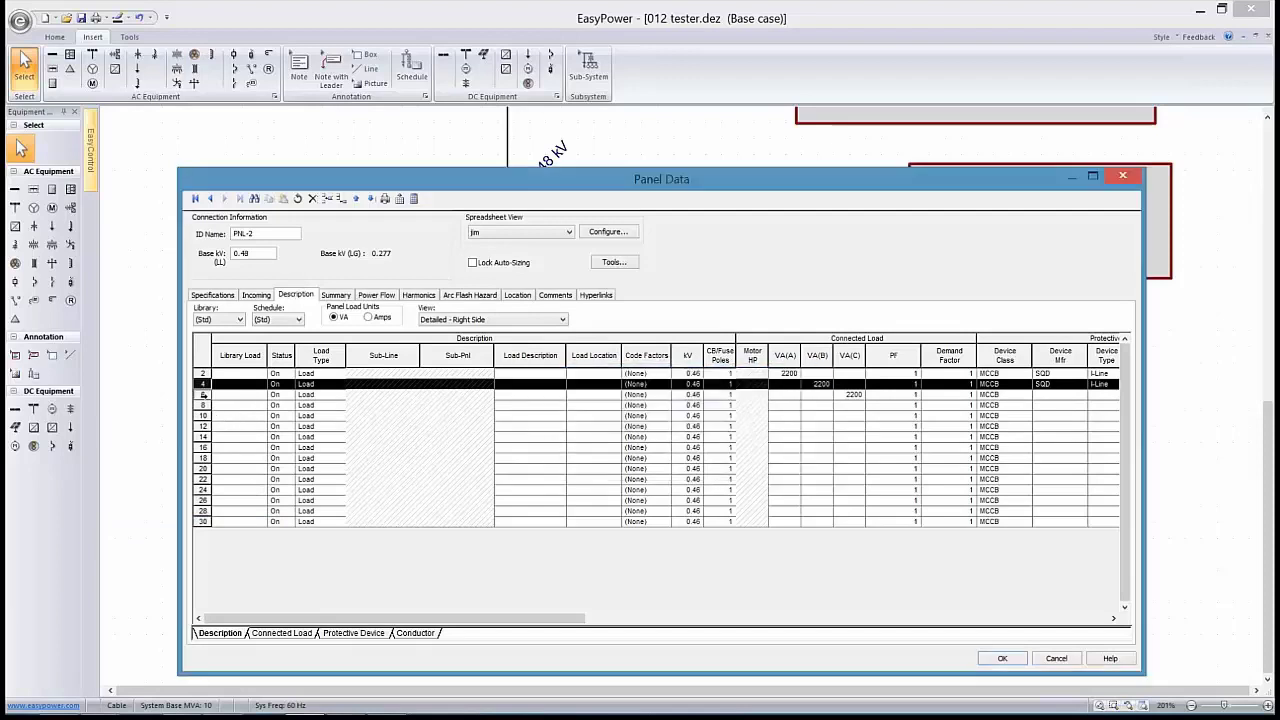
{"action": "left_click", "coordinate": [203, 394]}
{"action": "right_click", "coordinate": [203, 394]}
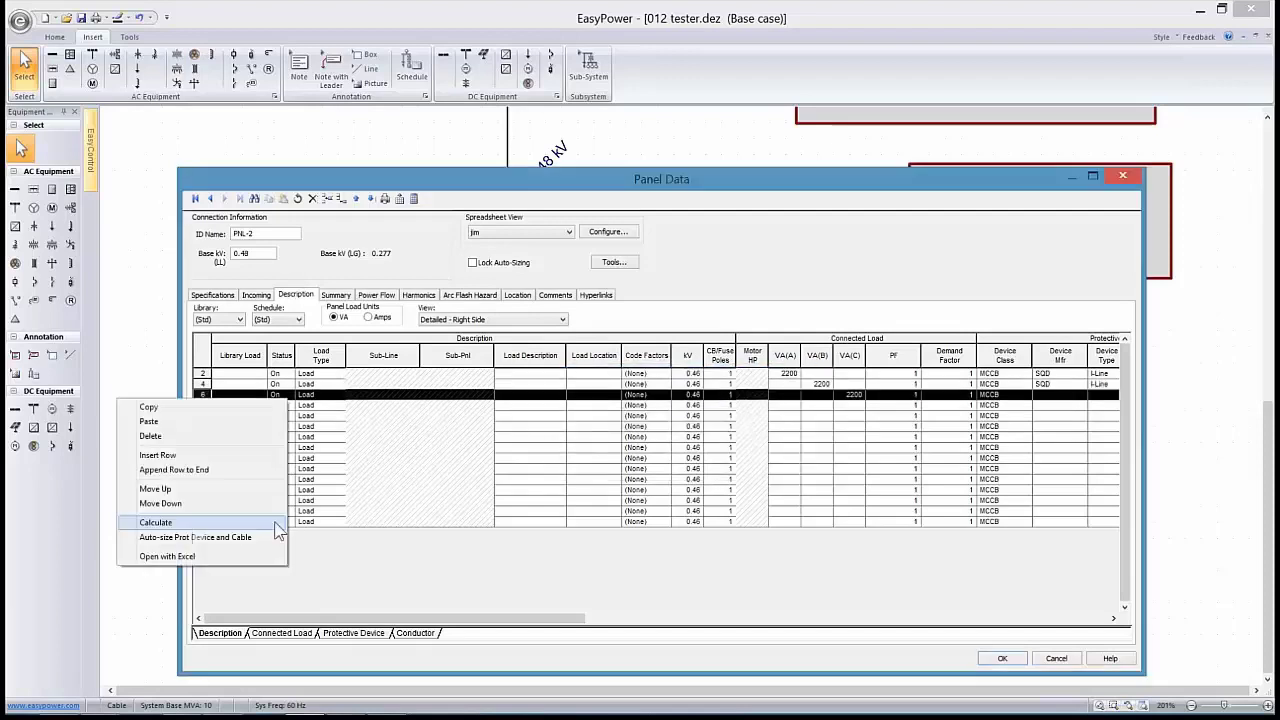
{"action": "left_click", "coordinate": [181, 537]}
{"action": "left_click", "coordinate": [778, 462]}
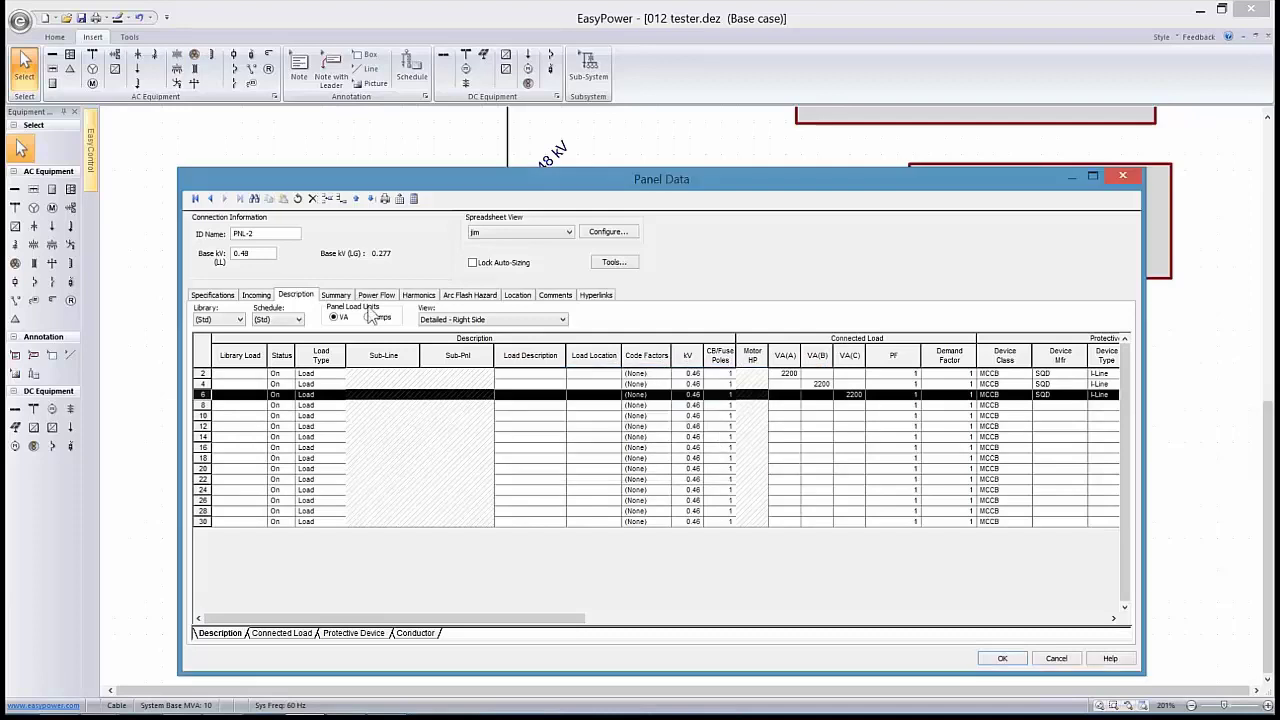
Recalculate PNL-2's downstream load with the code design kVAs updated, and accept the panel data
{"action": "left_click", "coordinate": [340, 295]}
{"action": "left_click", "coordinate": [567, 316]}
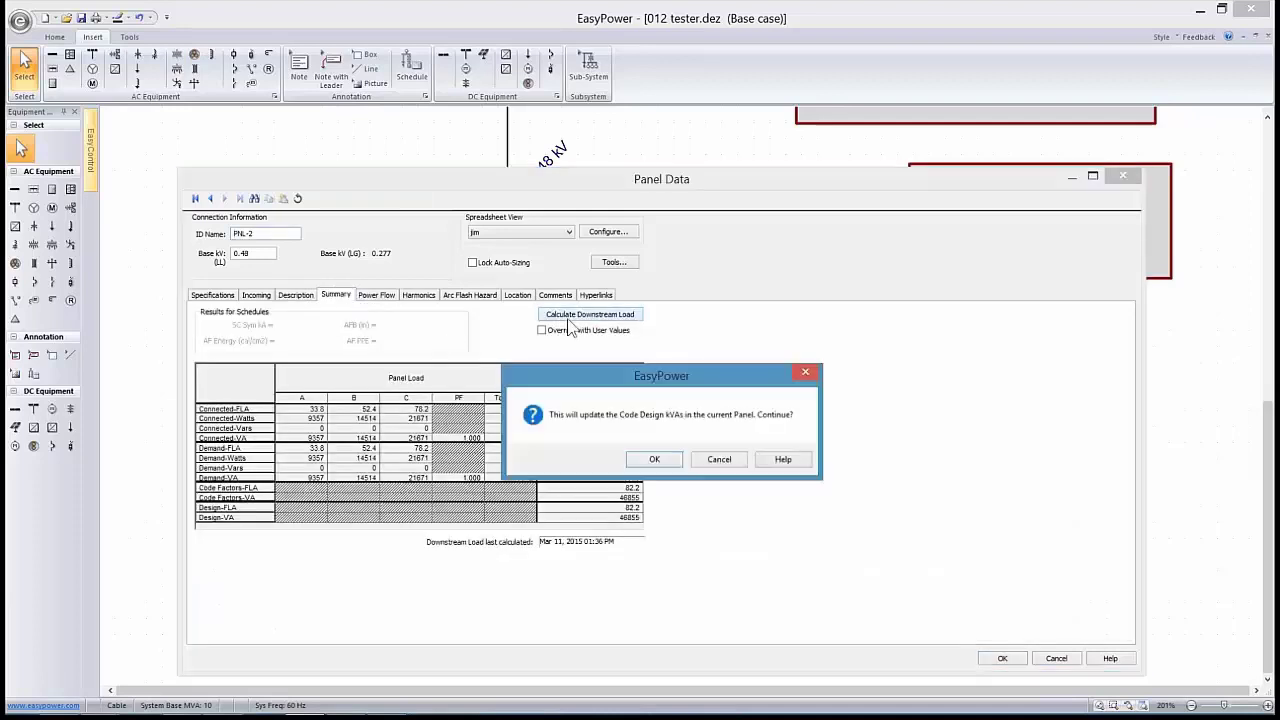
{"action": "left_click", "coordinate": [650, 461]}
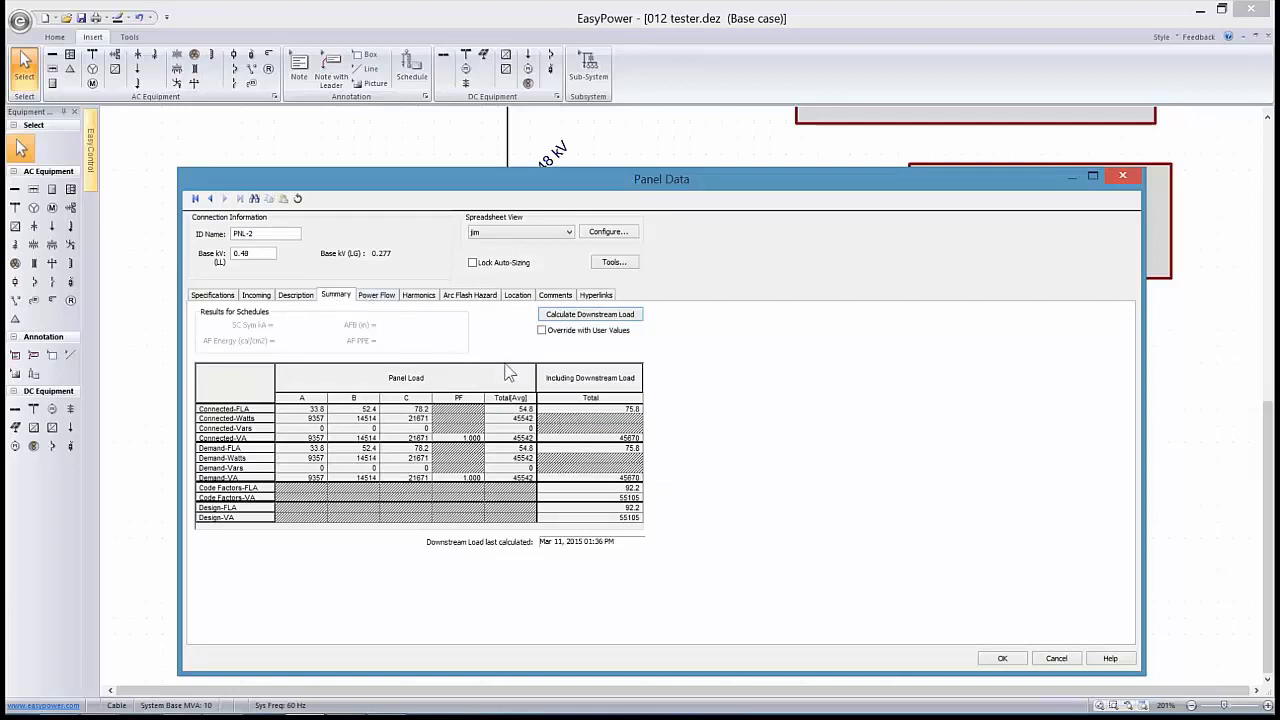
{"action": "left_click", "coordinate": [1001, 658]}
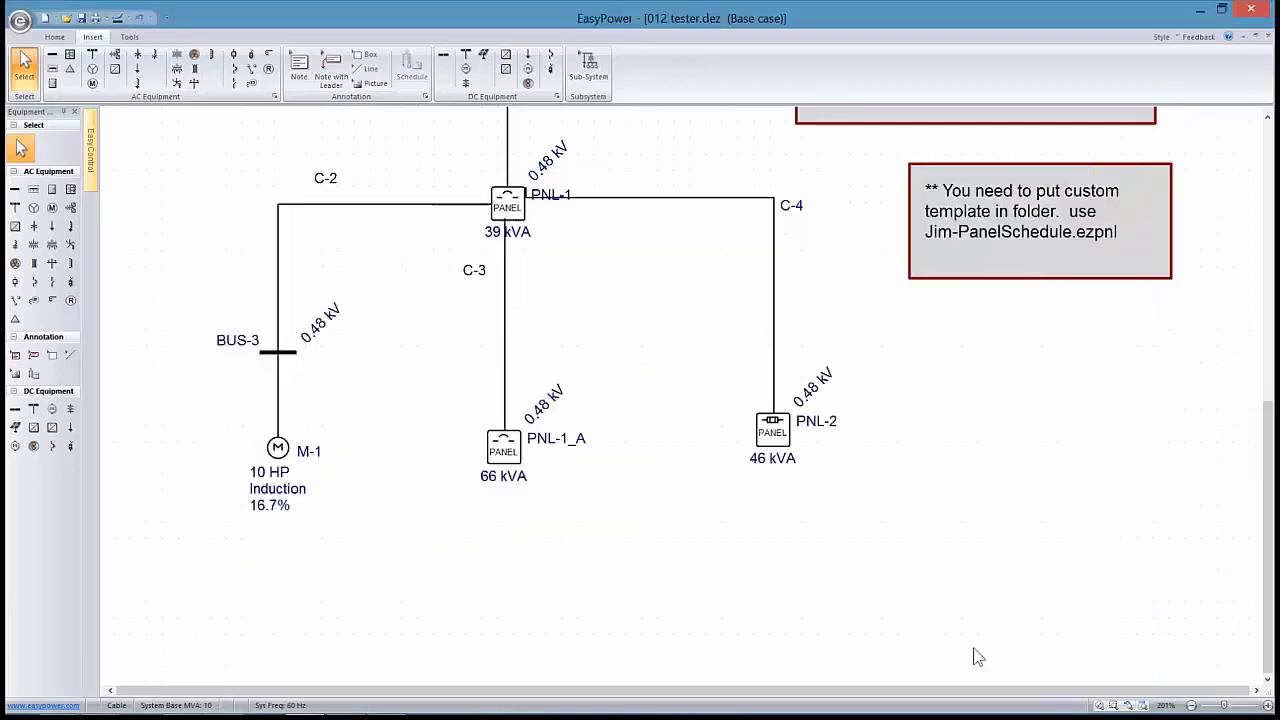
Open PNL-1's data and review its incoming device and its circuit descriptions in the Detailed - Left Side and Detailed - Right Side views
{"action": "left_click_drag", "start_coordinate": [593, 317], "coordinate": [629, 404]}
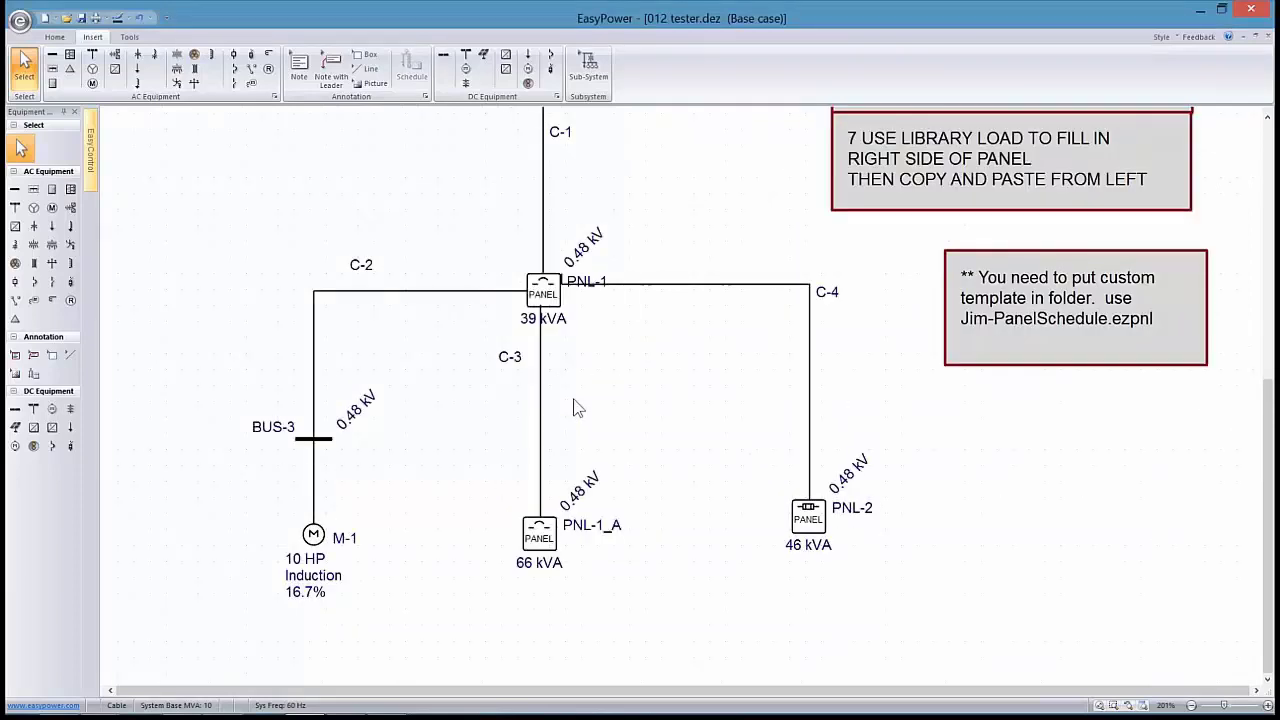
{"action": "double_click", "coordinate": [551, 300]}
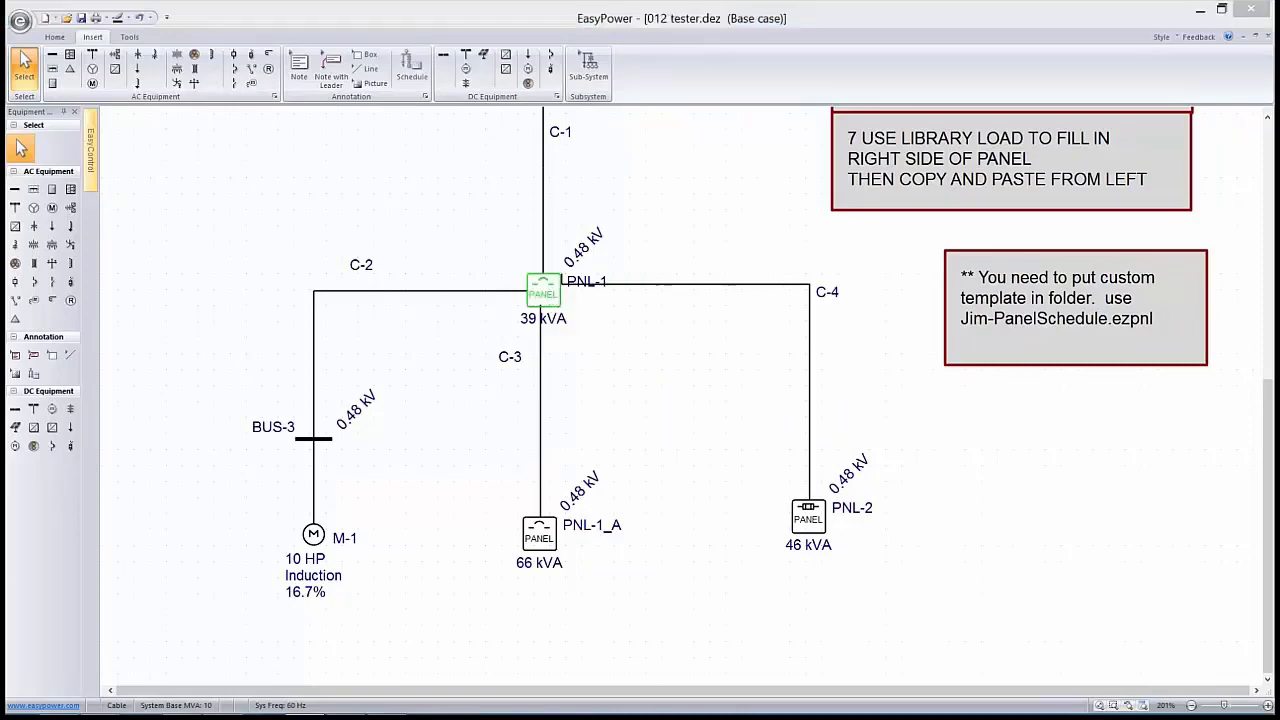
{"action": "left_click_drag", "start_coordinate": [550, 125], "coordinate": [771, 136]}
{"action": "left_click", "coordinate": [470, 255]}
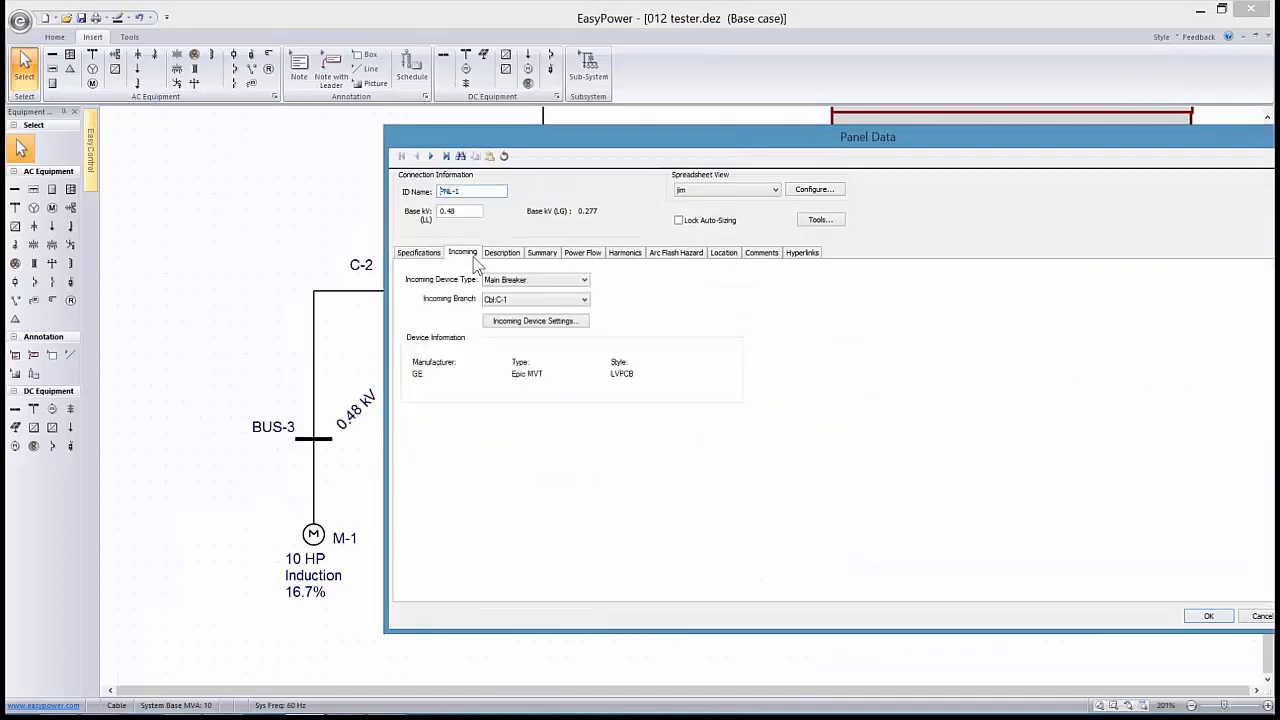
{"action": "left_click", "coordinate": [512, 255]}
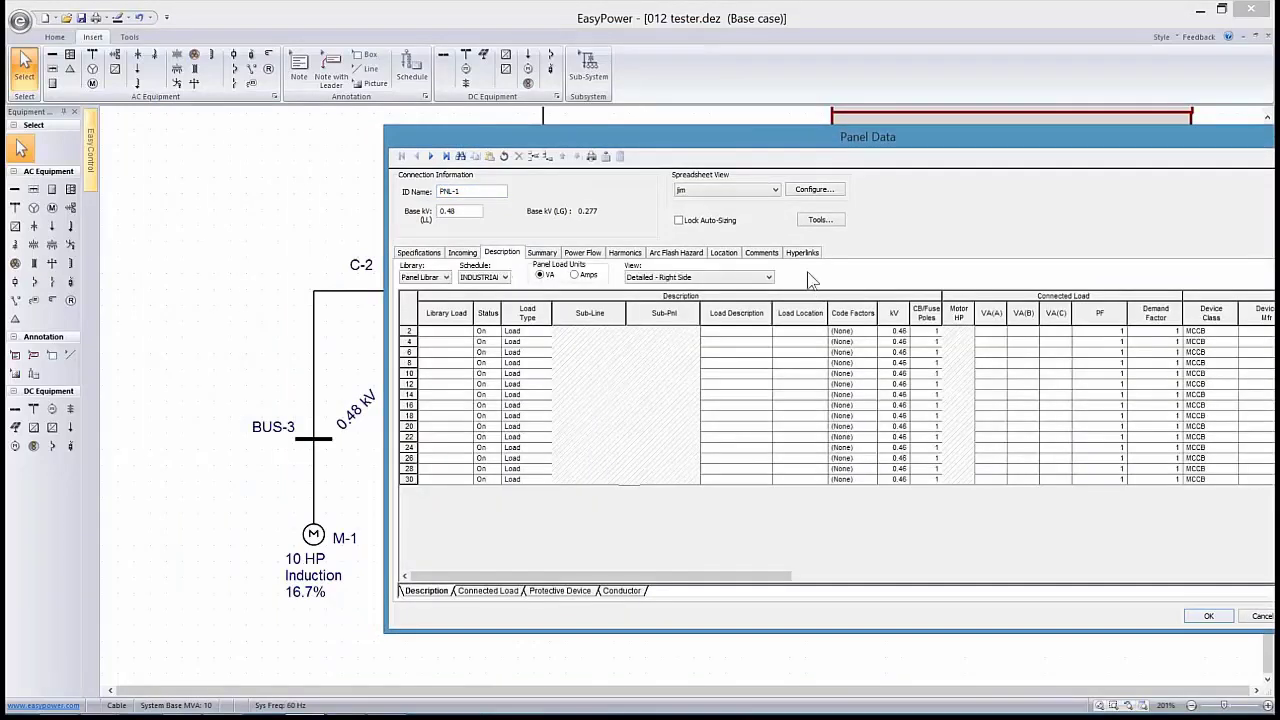
{"action": "left_click", "coordinate": [770, 277]}
{"action": "left_click", "coordinate": [698, 297]}
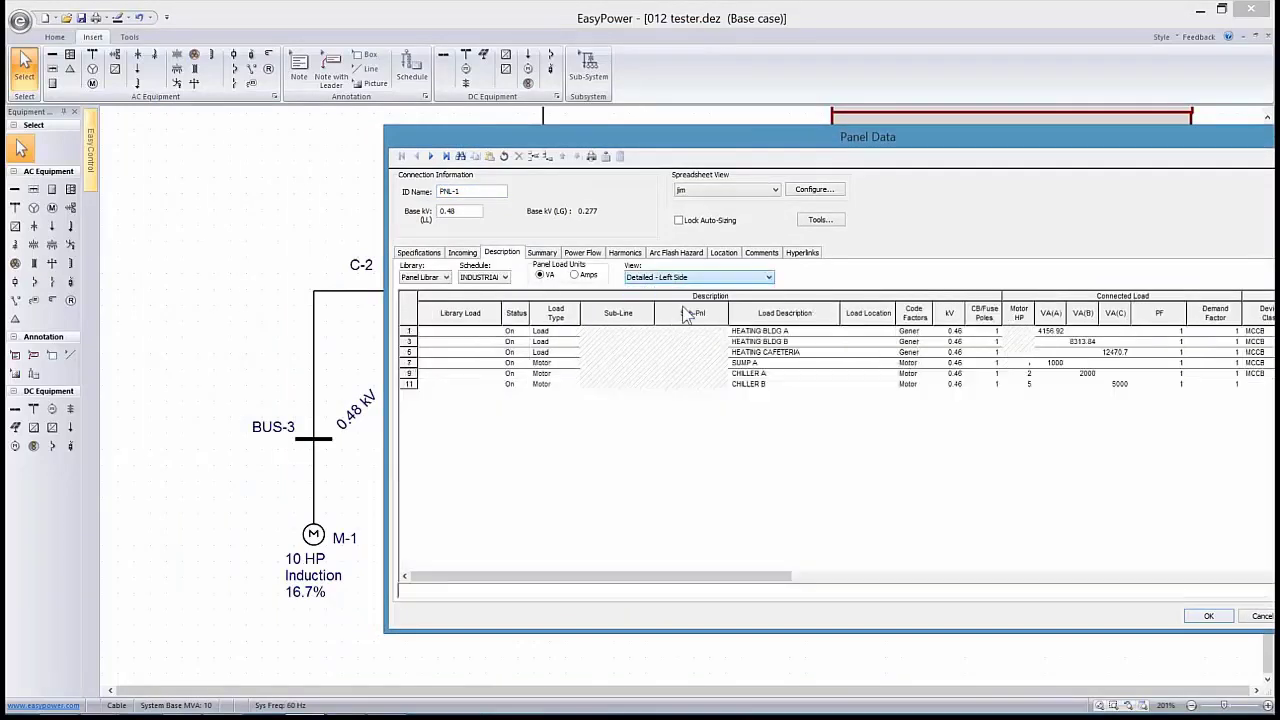
{"action": "left_click", "coordinate": [770, 277]}
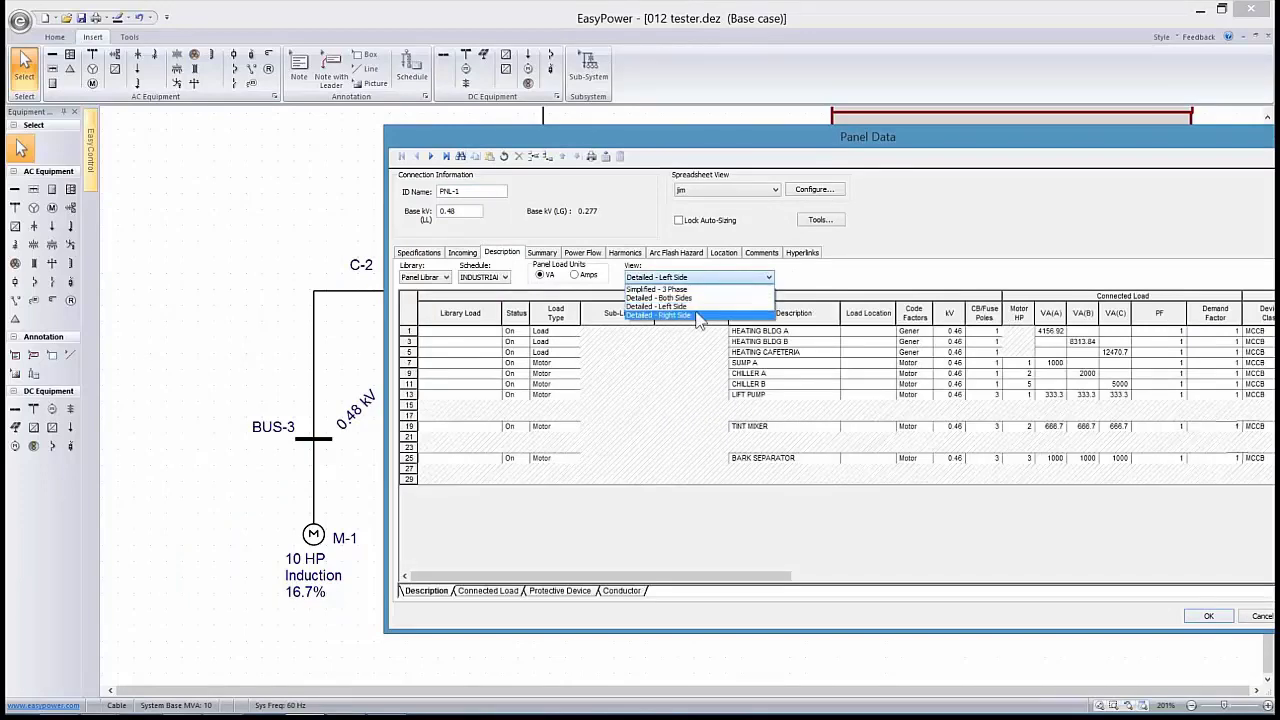
{"action": "left_click", "coordinate": [692, 317]}
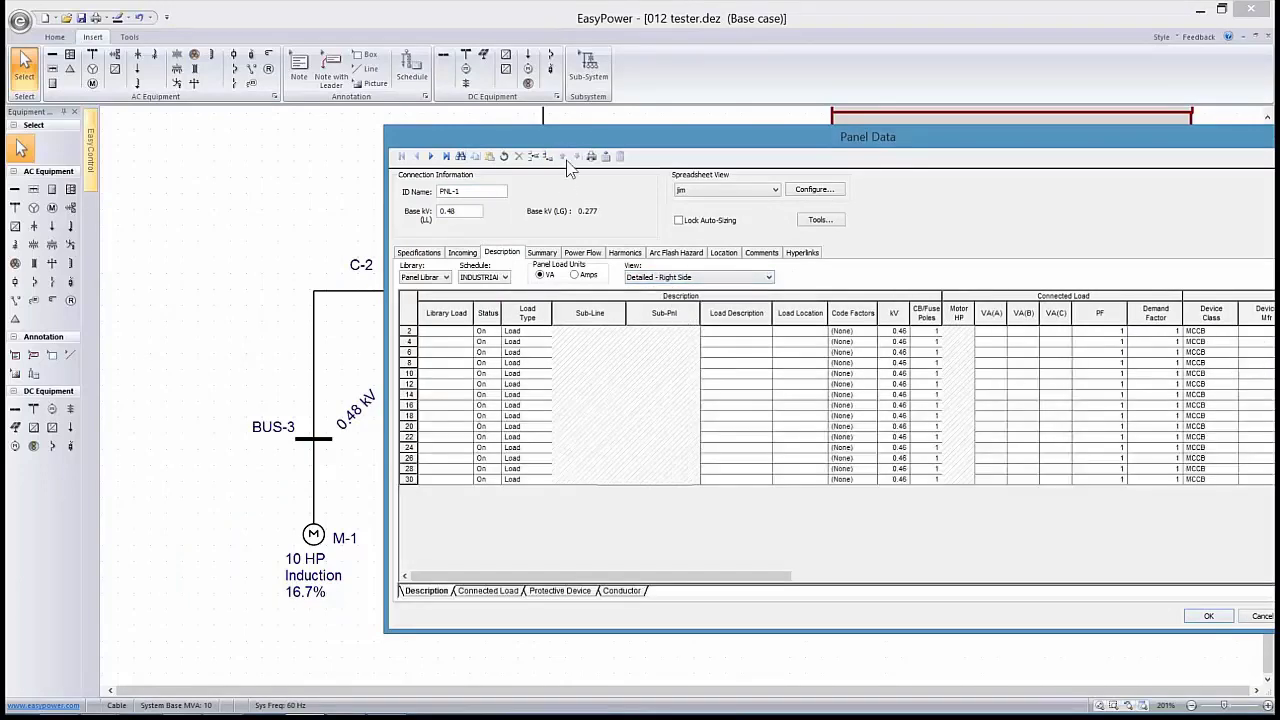
Make circuit 2 of PNL-1 a Sub-Panel load fed through sub-line Cab:C-2
{"action": "left_click_drag", "start_coordinate": [555, 143], "coordinate": [564, 173]}
{"action": "left_click", "coordinate": [545, 346]}
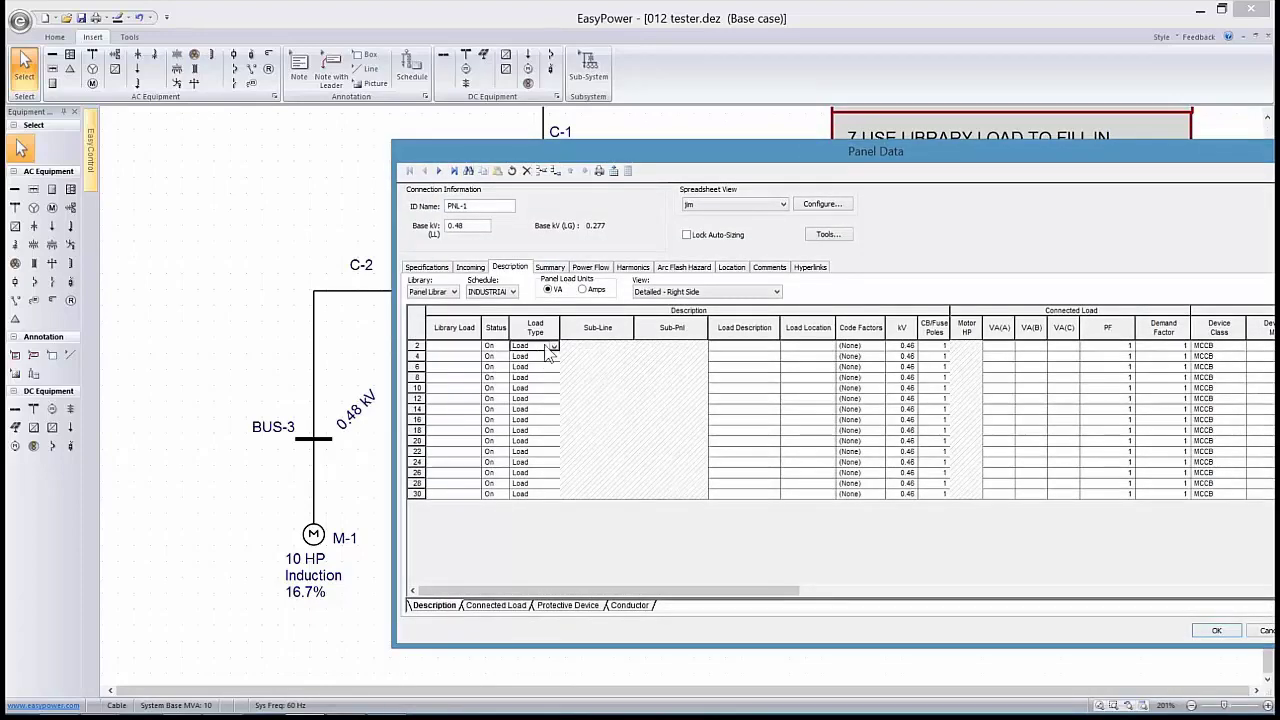
{"action": "left_click", "coordinate": [553, 346]}
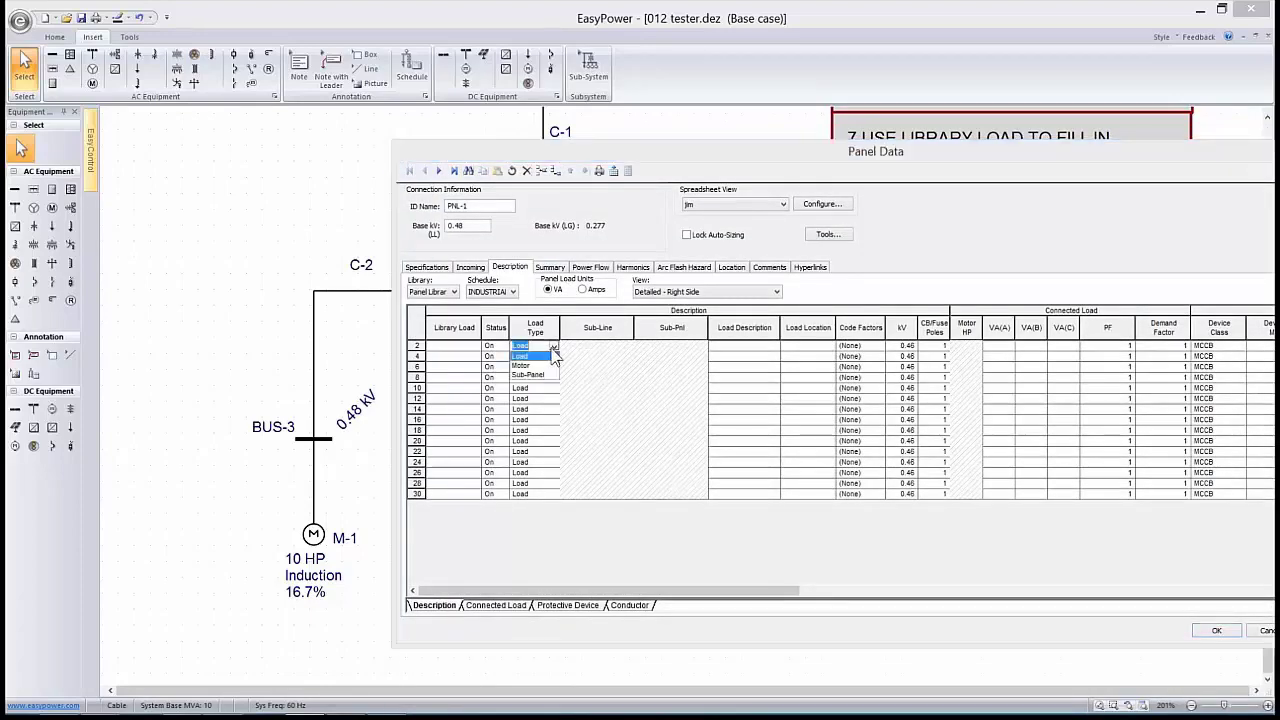
{"action": "left_click", "coordinate": [540, 374]}
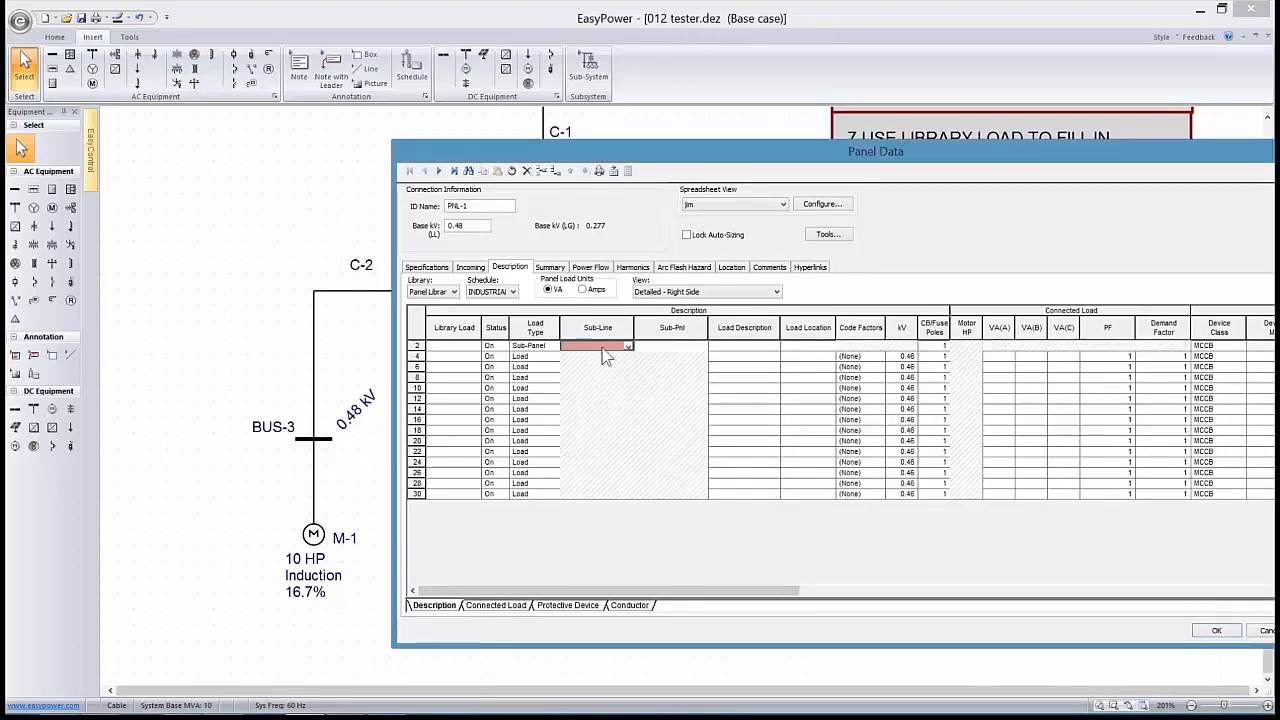
{"action": "left_click", "coordinate": [627, 346]}
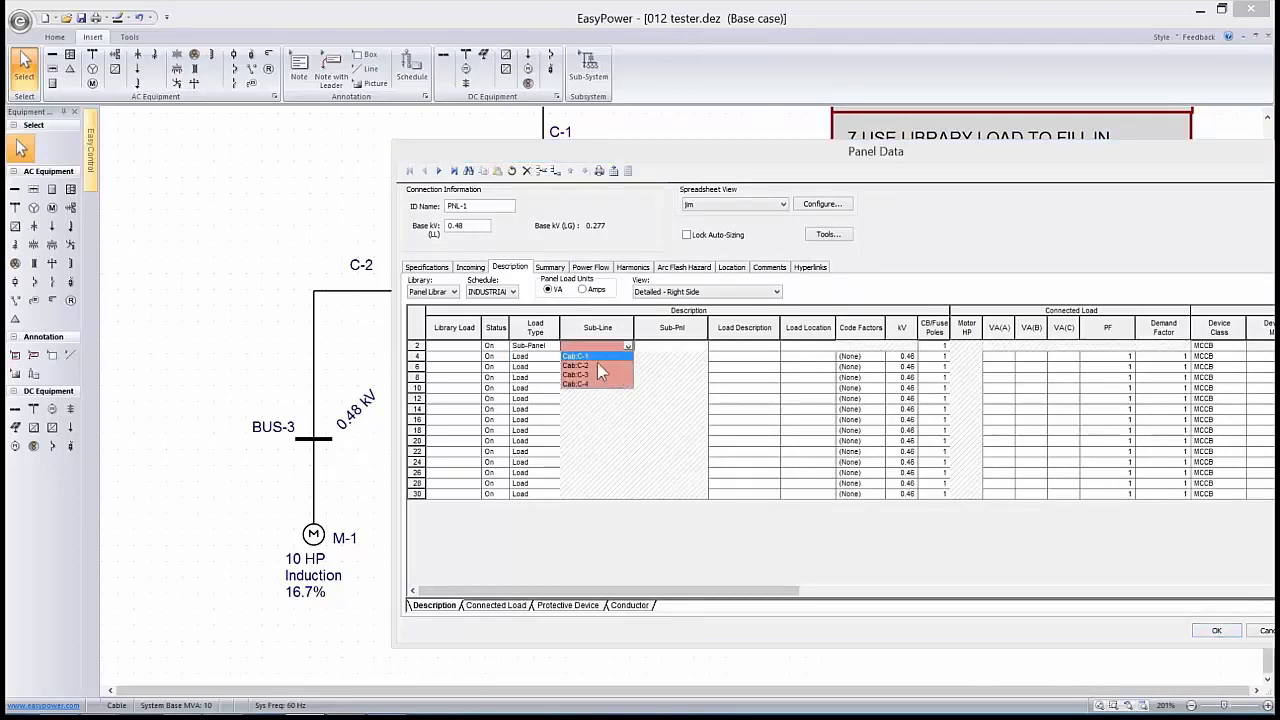
{"action": "left_click", "coordinate": [597, 362]}
{"action": "left_click", "coordinate": [662, 350]}
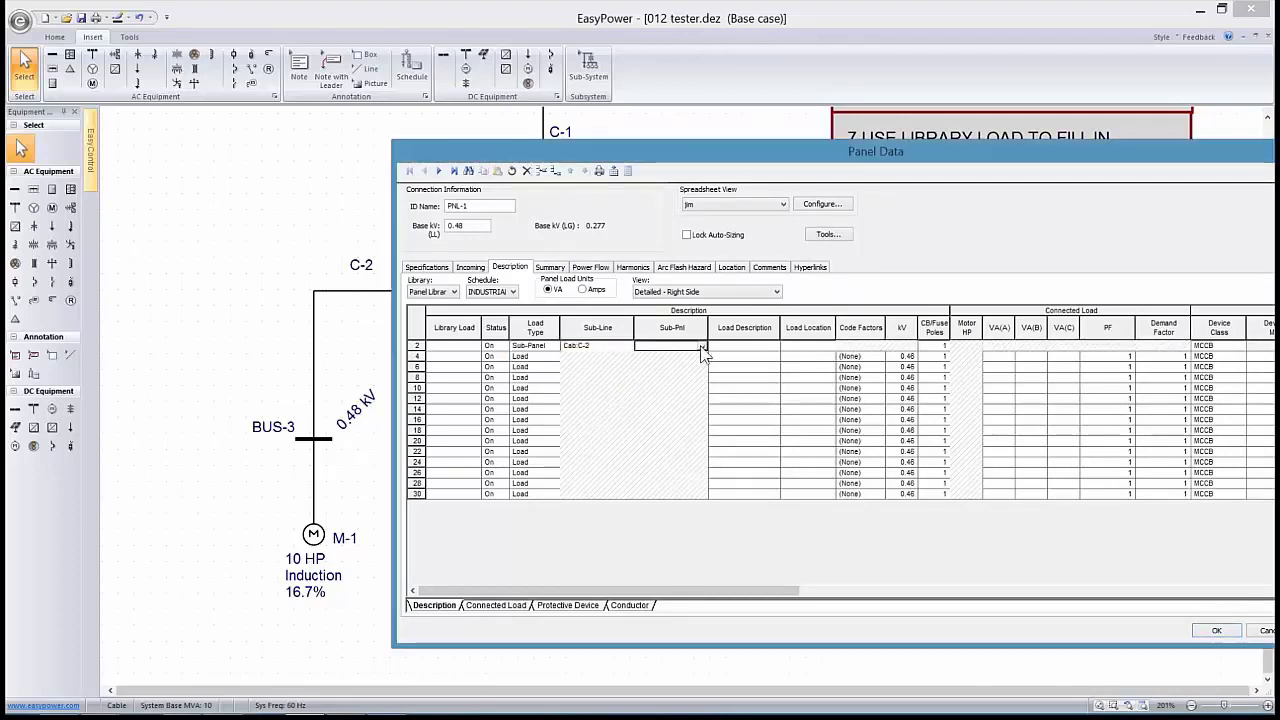
{"action": "left_click", "coordinate": [703, 347]}
{"action": "left_click", "coordinate": [703, 347]}
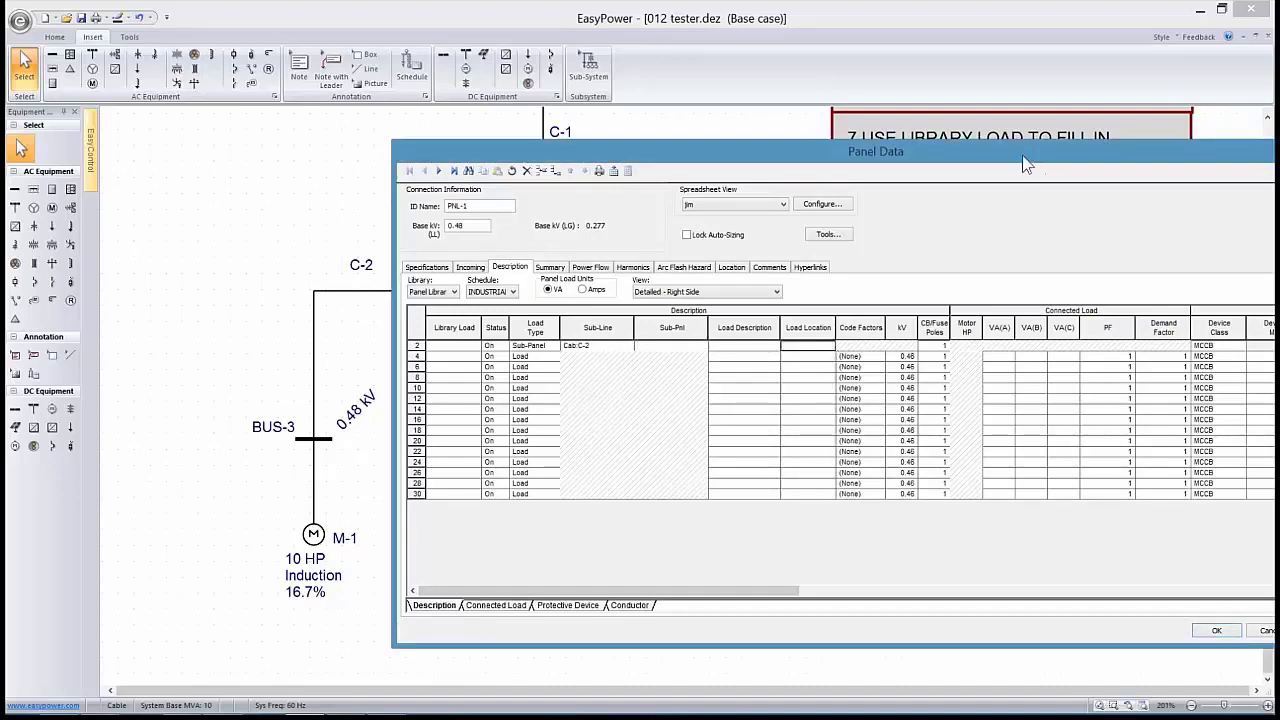
Set the CB/Fuse poles of the circuit 2 sub-panel to 3
{"action": "left_click_drag", "start_coordinate": [1023, 157], "coordinate": [791, 158]}
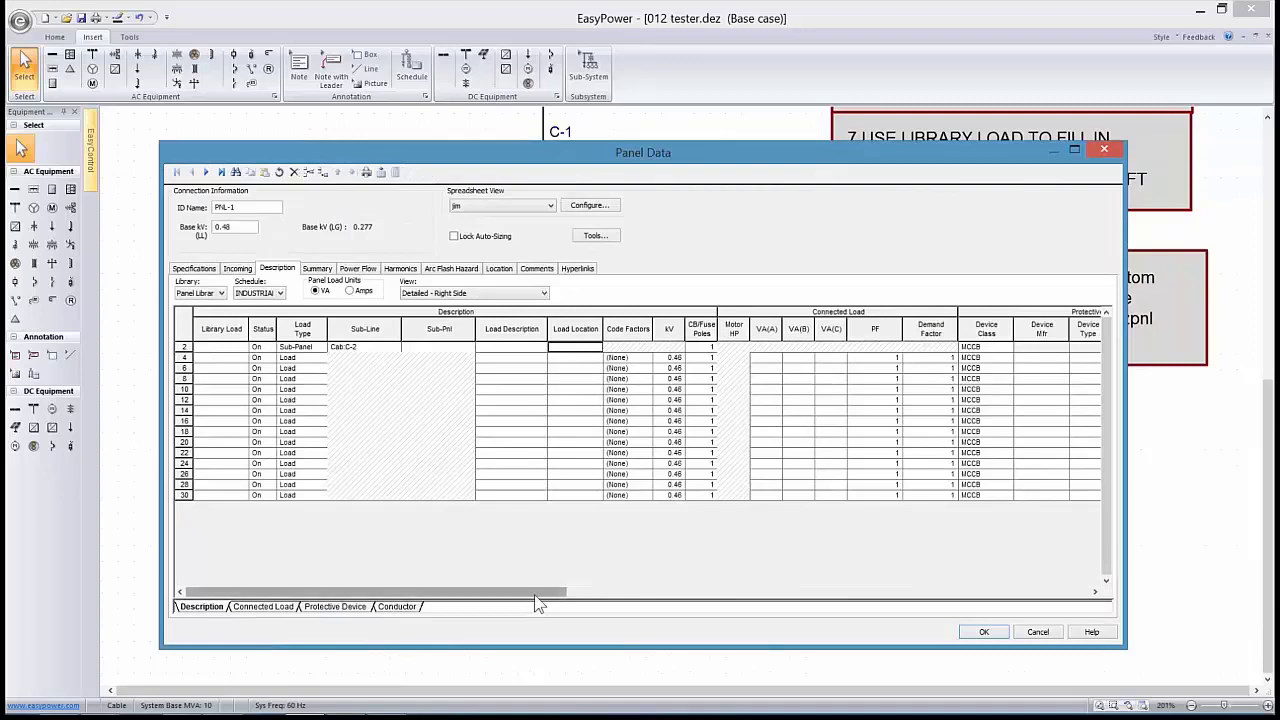
{"action": "left_click_drag", "start_coordinate": [534, 593], "coordinate": [697, 591]}
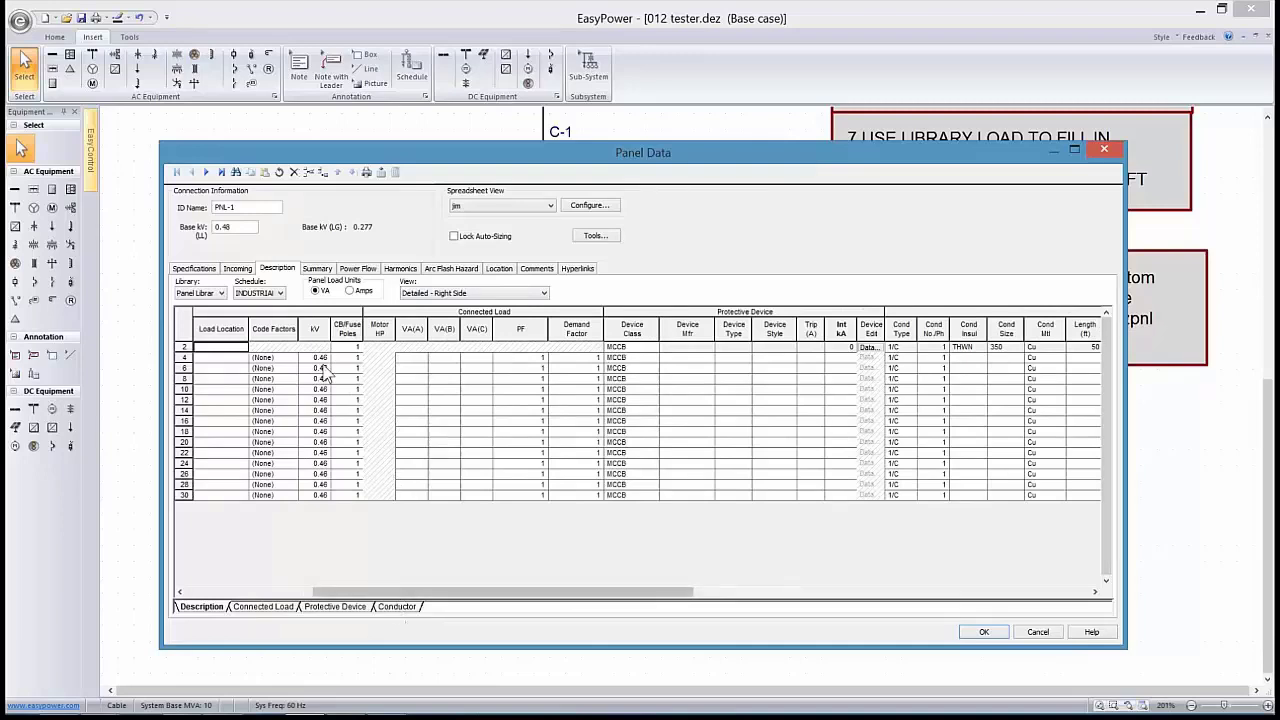
{"action": "left_click_drag", "start_coordinate": [338, 156], "coordinate": [570, 157]}
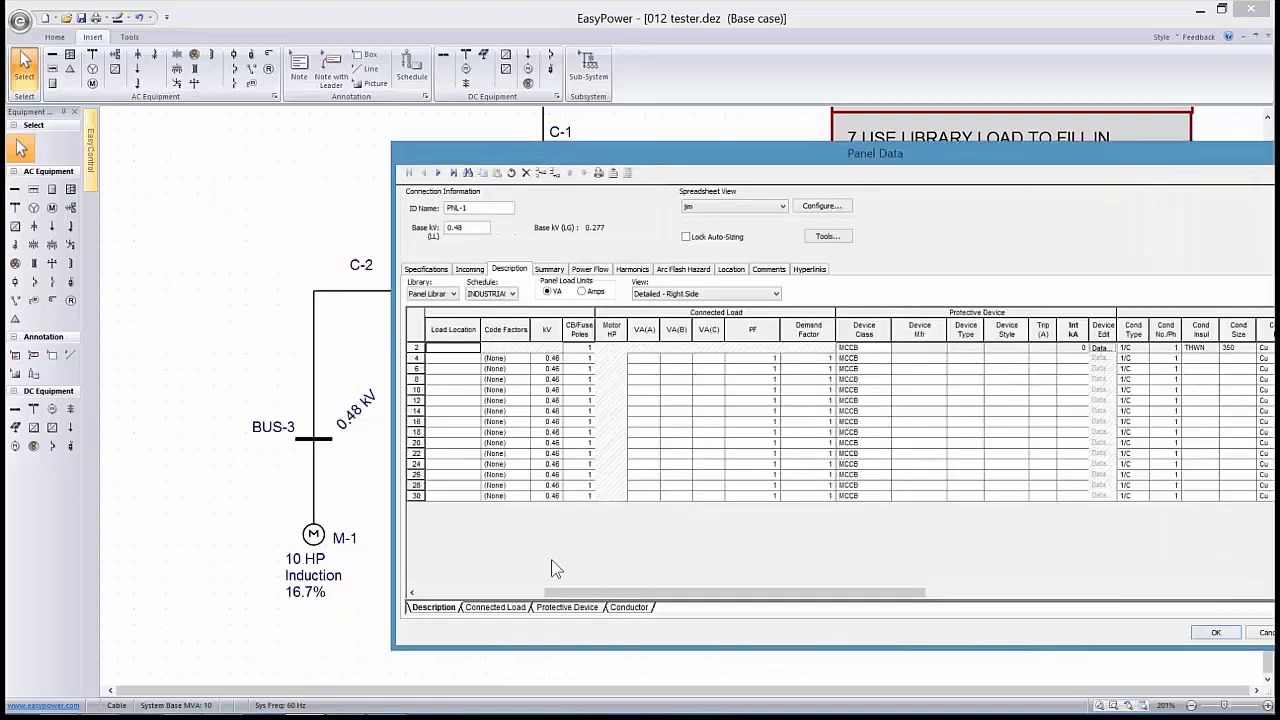
{"action": "left_click", "coordinate": [517, 607]}
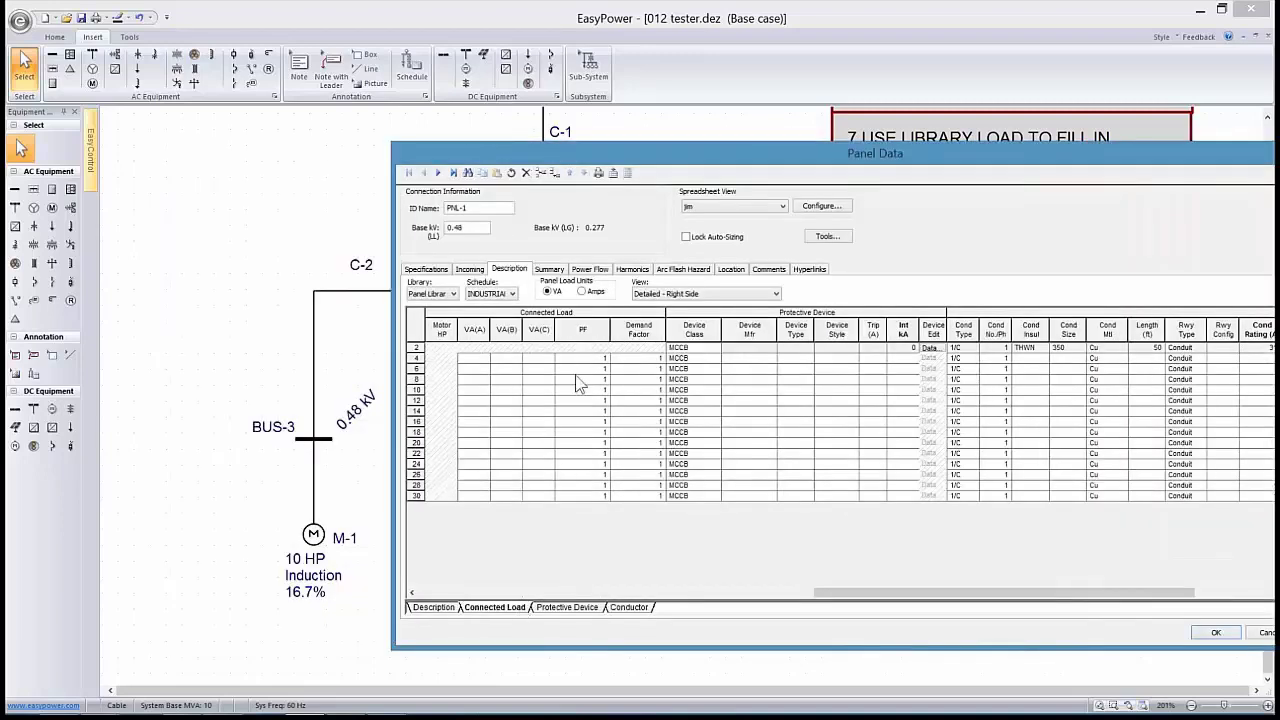
{"action": "left_click_drag", "start_coordinate": [822, 592], "coordinate": [456, 590]}
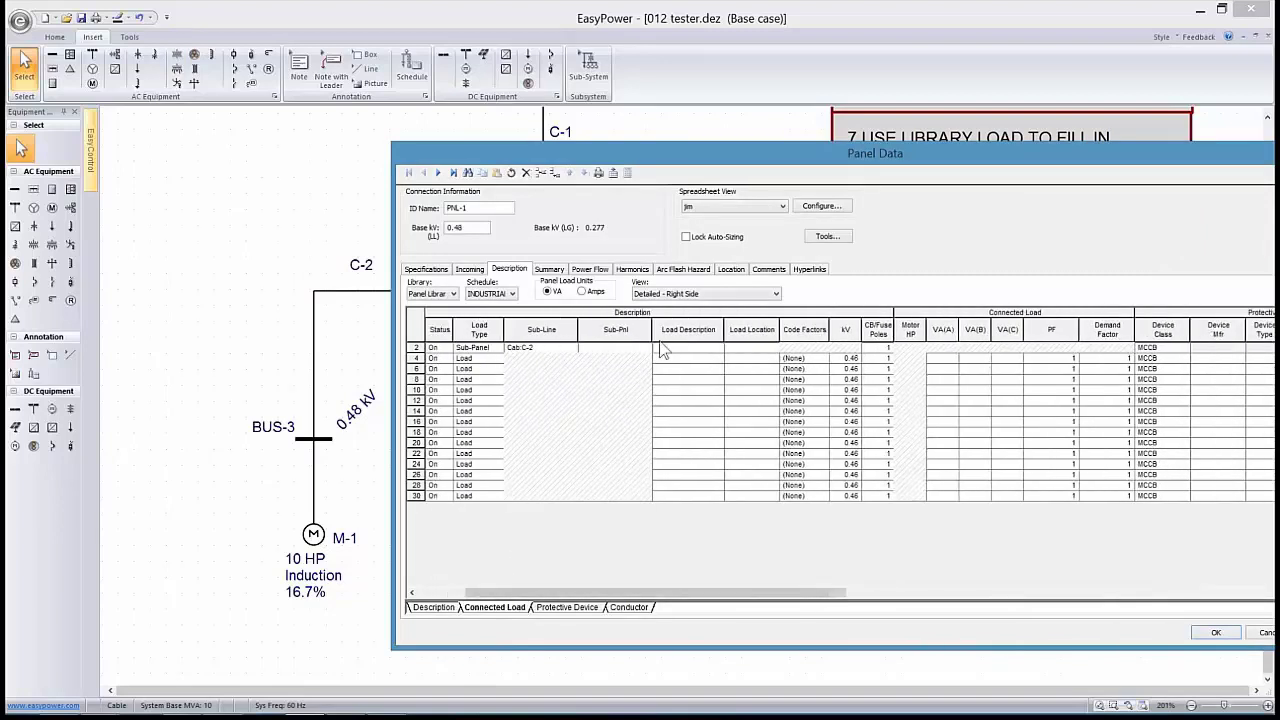
{"action": "left_click", "coordinate": [886, 348]}
{"action": "left_click", "coordinate": [500, 402]}
Make circuit 8 of PNL-1 a Sub-Panel load fed through sub-line Cab:C-3
{"action": "left_click", "coordinate": [495, 381]}
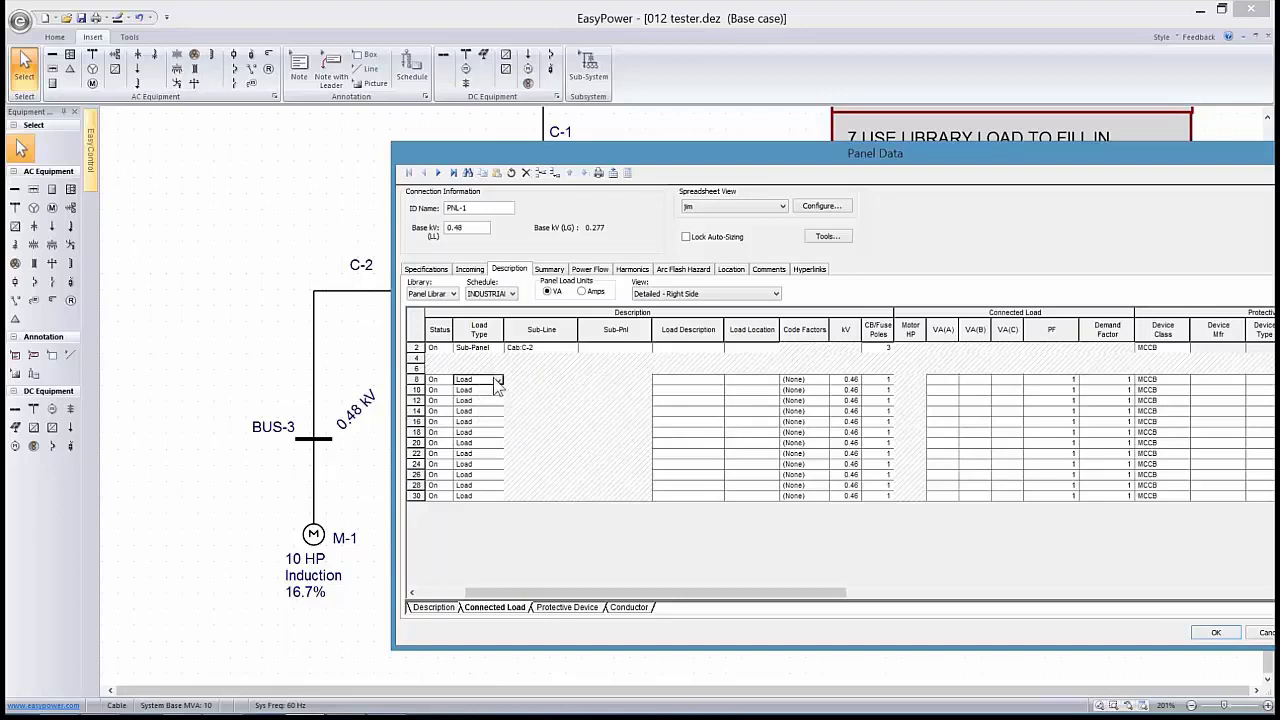
{"action": "left_click", "coordinate": [497, 381]}
{"action": "left_click", "coordinate": [480, 417]}
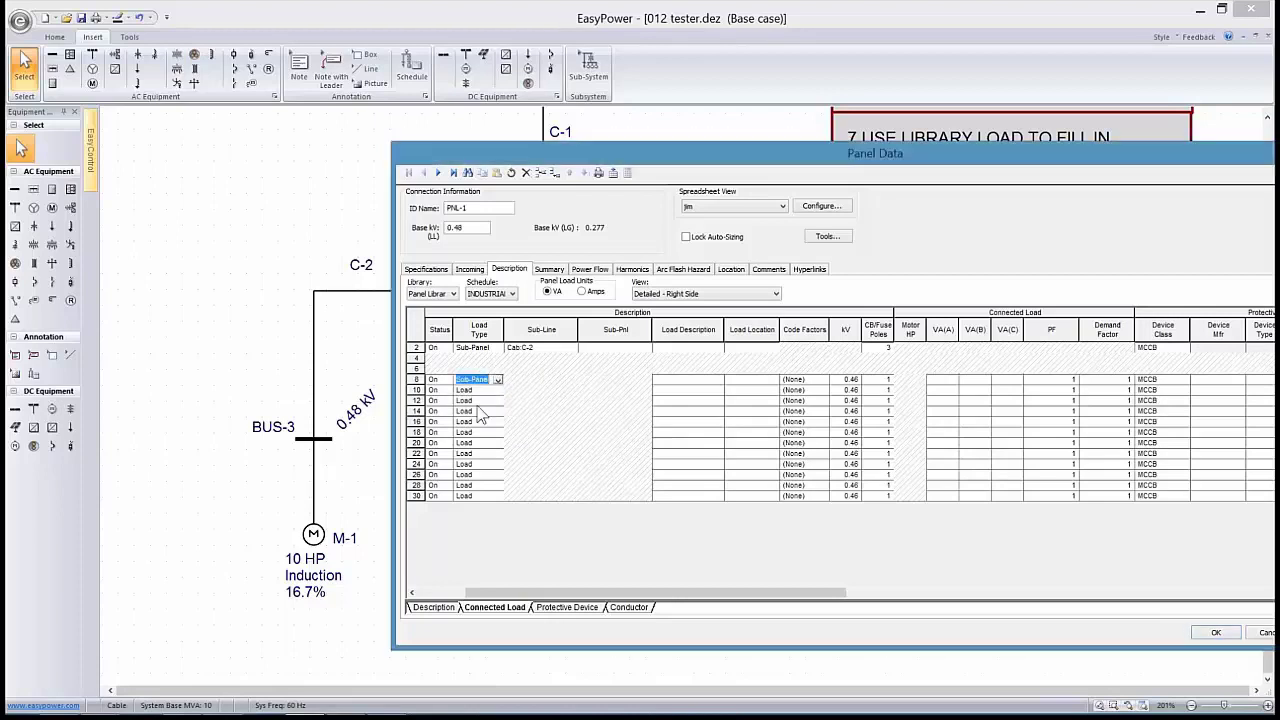
{"action": "left_click", "coordinate": [561, 381]}
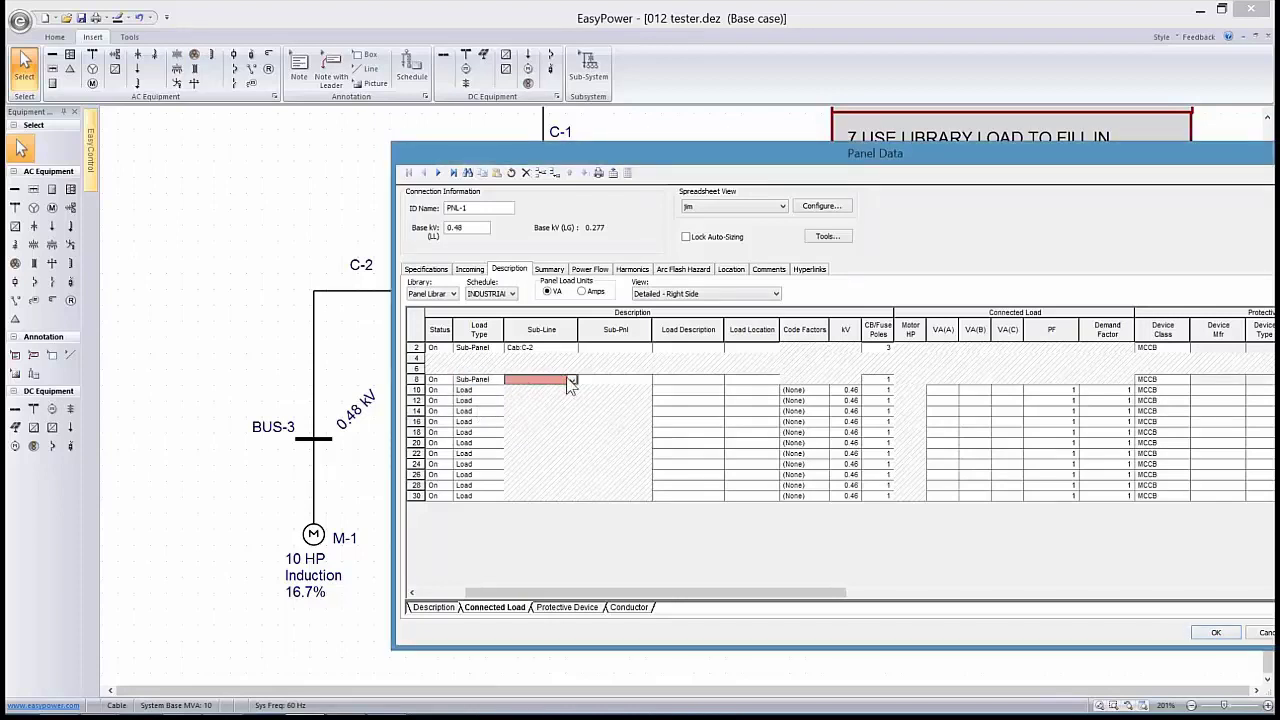
{"action": "left_click", "coordinate": [572, 381]}
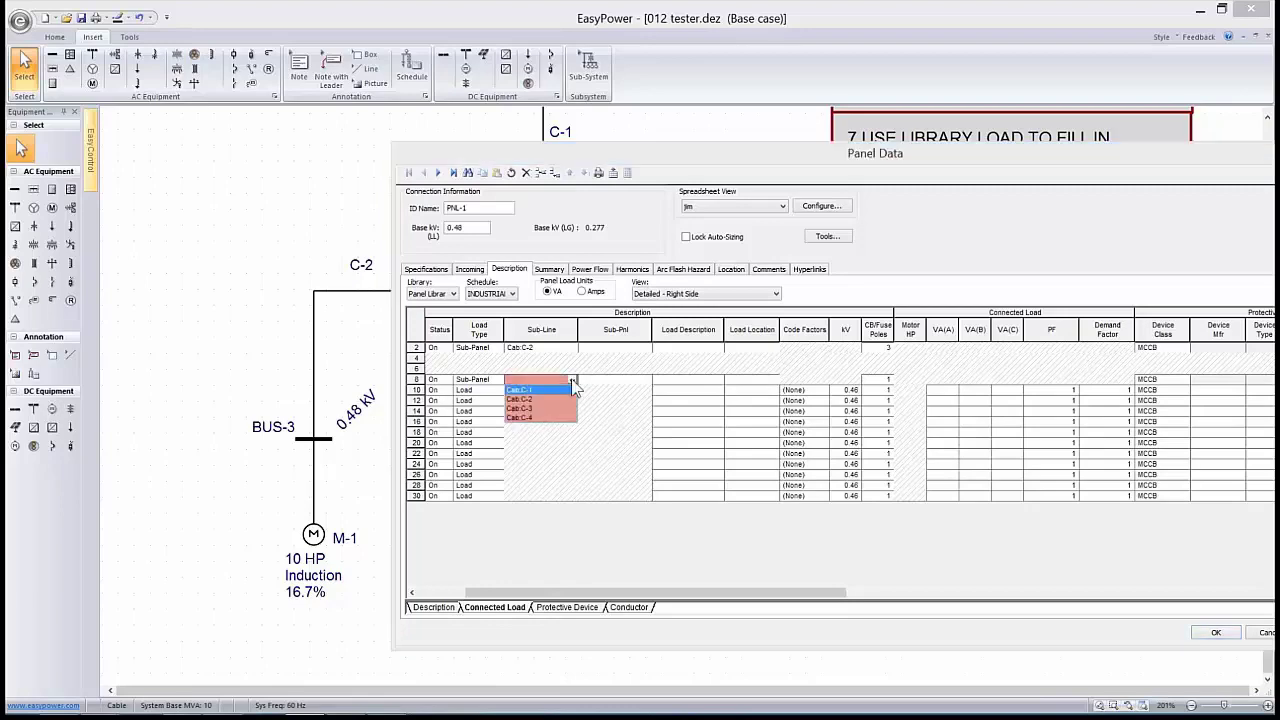
{"action": "left_click", "coordinate": [529, 407]}
{"action": "left_click_drag", "start_coordinate": [572, 148], "coordinate": [516, 199]}
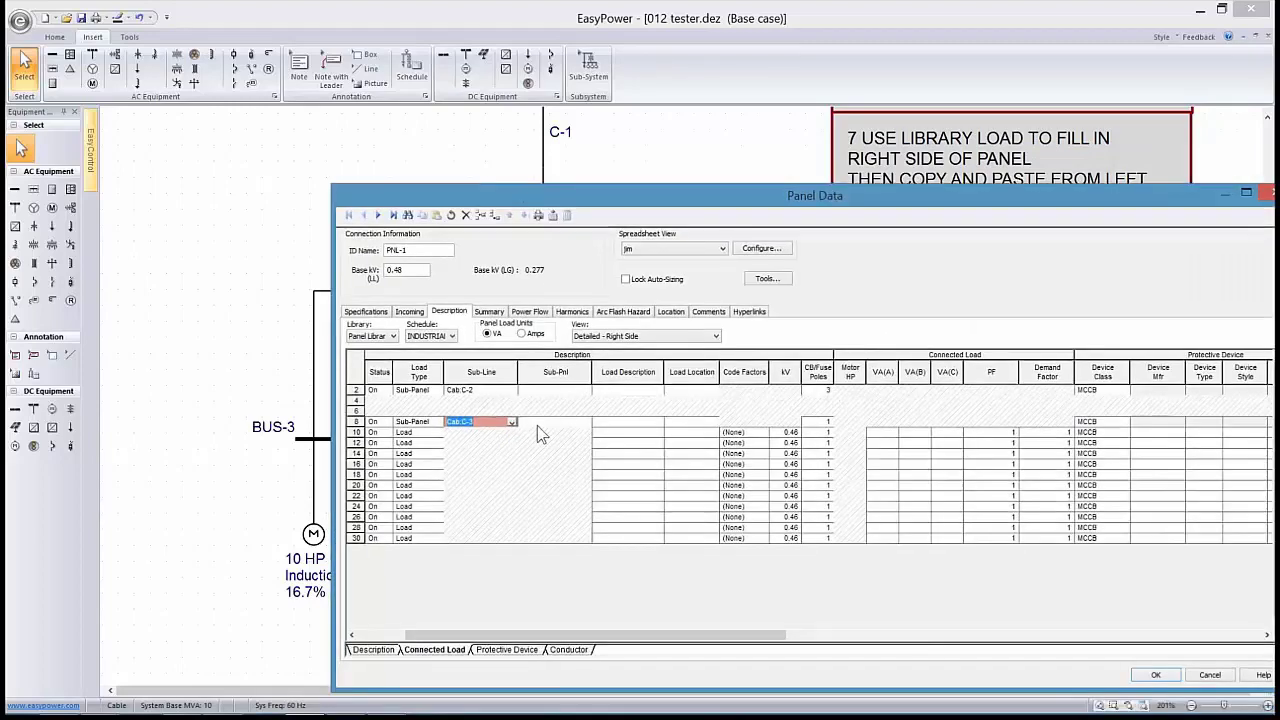
Assign Pnl:PNL-1_A as circuit 8's sub-panel and set its CB/Fuse poles to 3
{"action": "left_click", "coordinate": [538, 427]}
{"action": "left_click", "coordinate": [587, 422]}
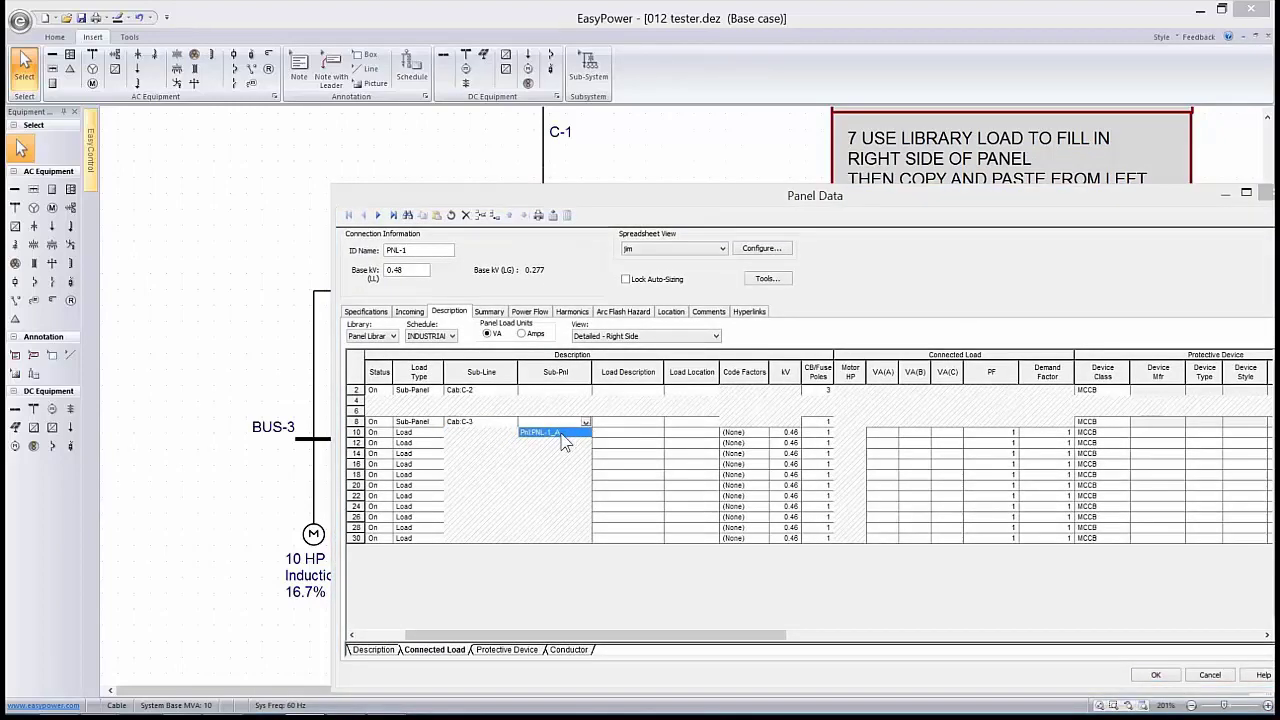
{"action": "left_click", "coordinate": [605, 423]}
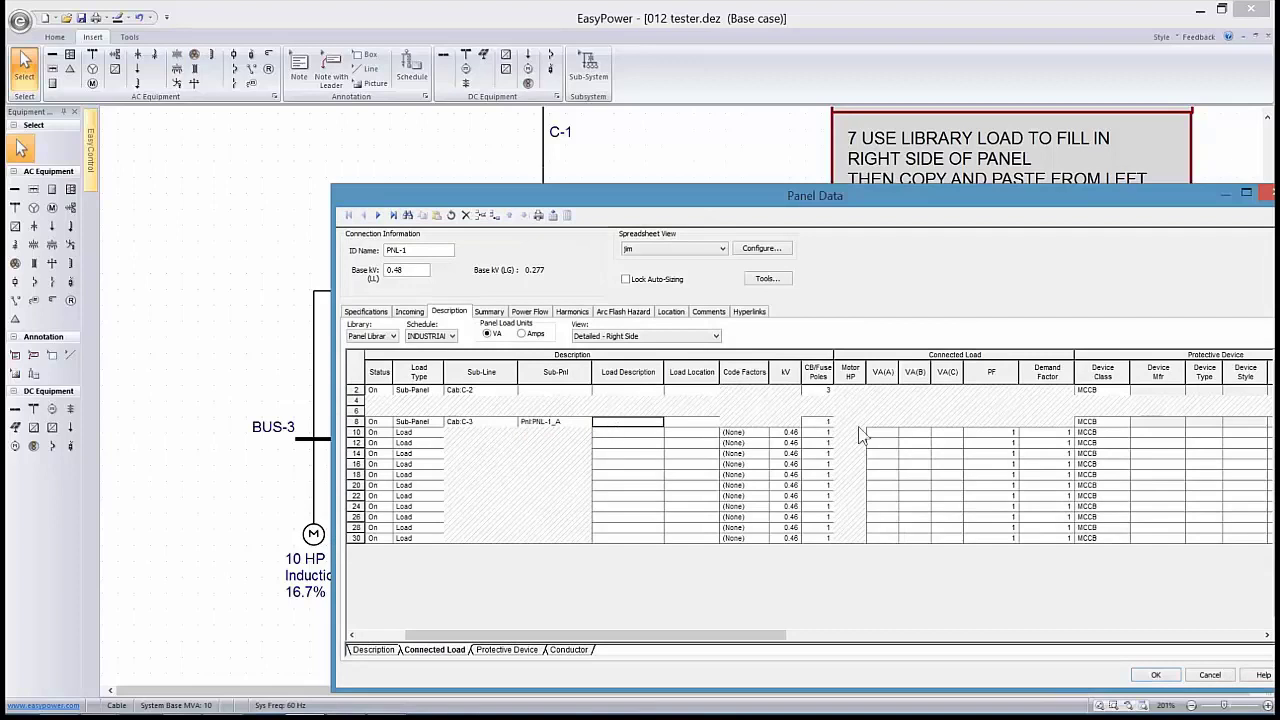
{"action": "left_click", "coordinate": [826, 423]}
{"action": "left_click", "coordinate": [630, 454]}
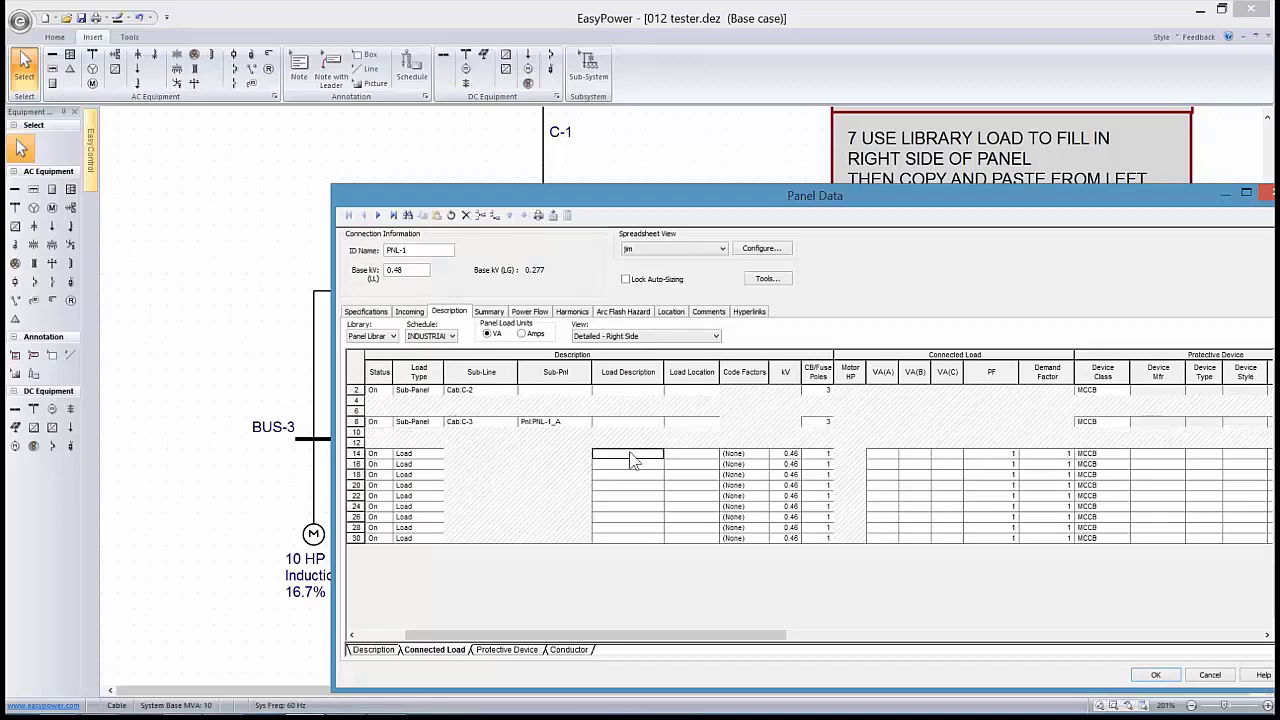
Make circuit 14 of PNL-1 a Sub-Panel load fed through sub-line Cab:C-4
{"action": "left_click", "coordinate": [430, 455]}
{"action": "left_click", "coordinate": [438, 455]}
{"action": "left_click", "coordinate": [428, 483]}
{"action": "left_click", "coordinate": [474, 455]}
{"action": "left_click", "coordinate": [507, 457]}
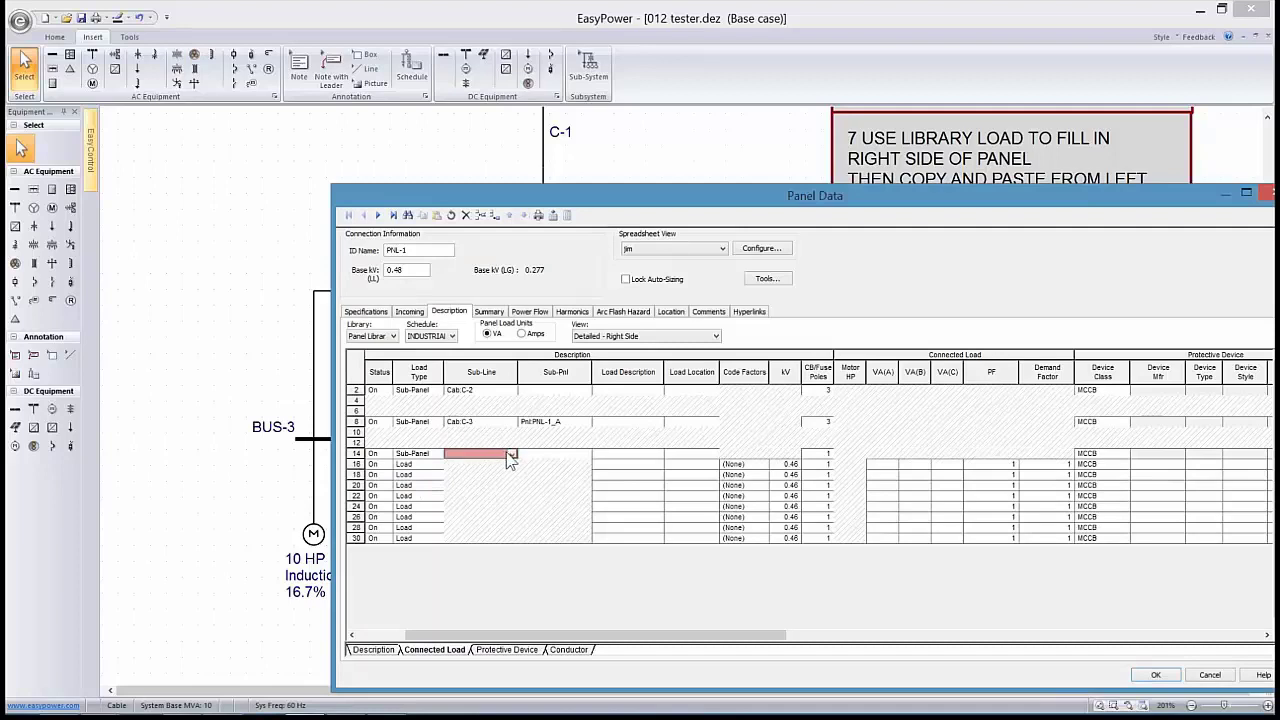
{"action": "left_click", "coordinate": [511, 456]}
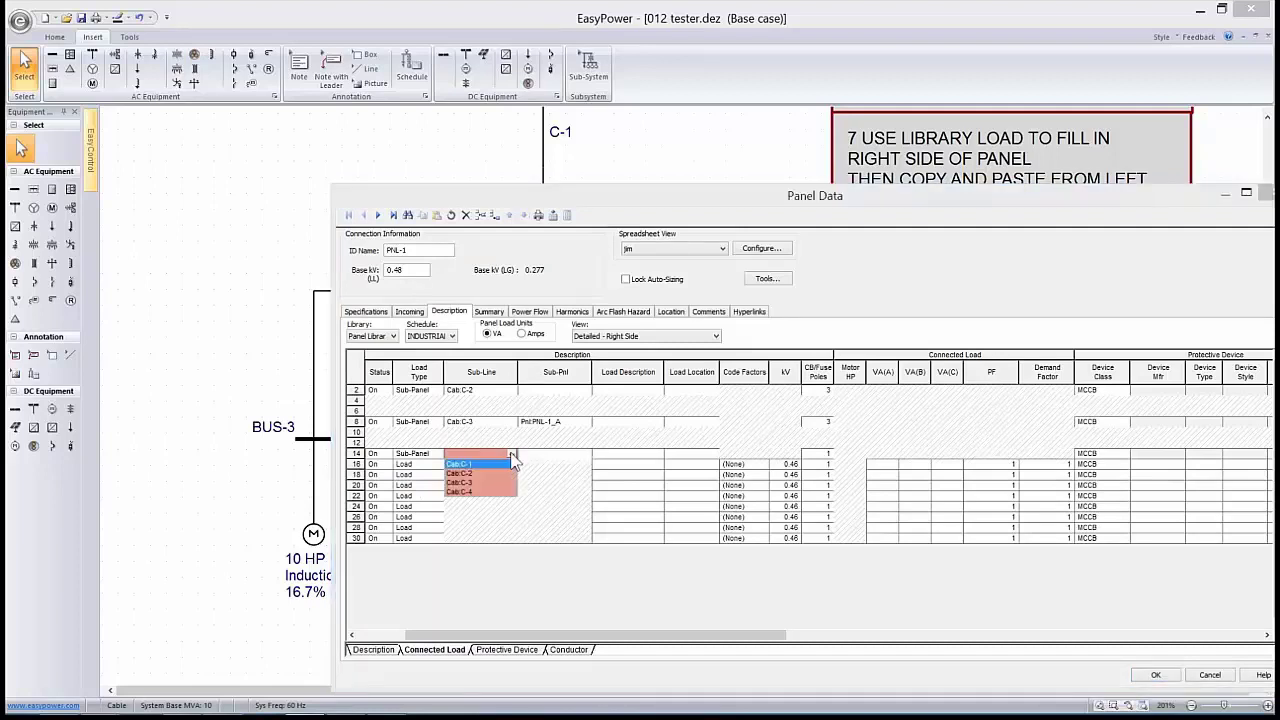
{"action": "left_click", "coordinate": [471, 491]}
Assign Pnl:PNL-2 as circuit 14's sub-panel and set its CB/Fuse poles to 3
{"action": "left_click", "coordinate": [585, 456]}
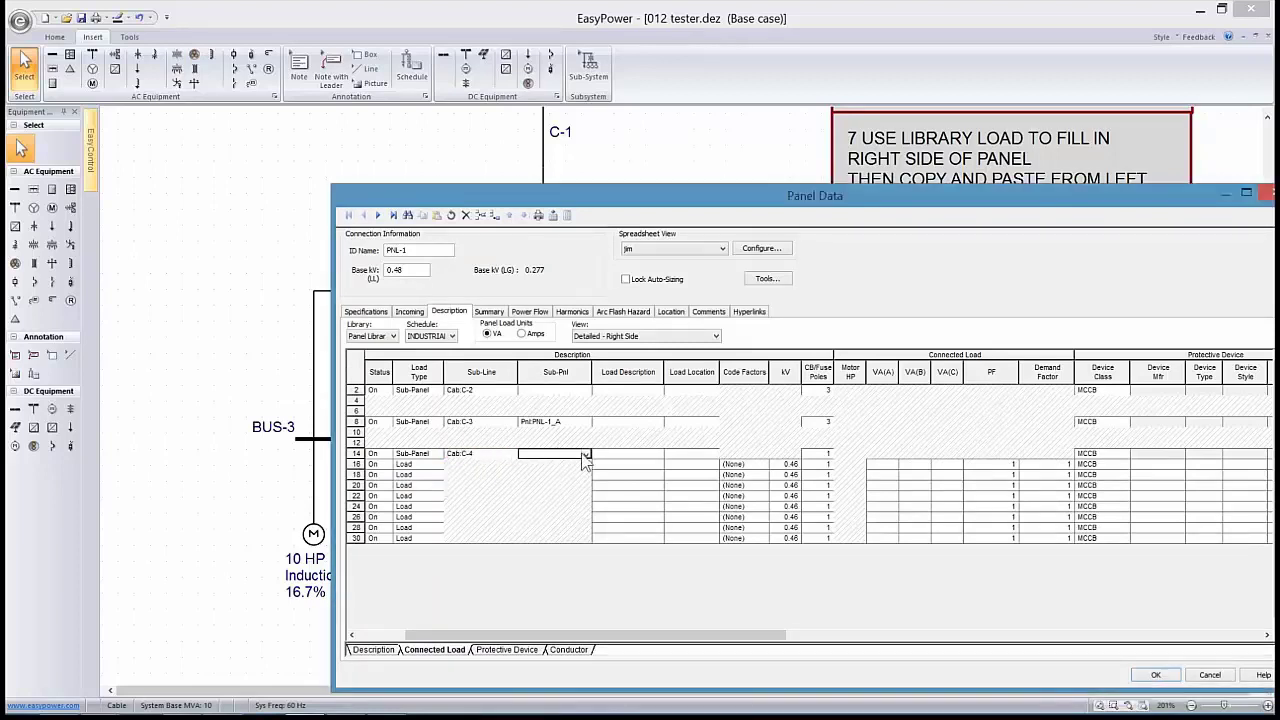
{"action": "left_click", "coordinate": [585, 456]}
{"action": "left_click", "coordinate": [566, 465]}
{"action": "left_click", "coordinate": [625, 456]}
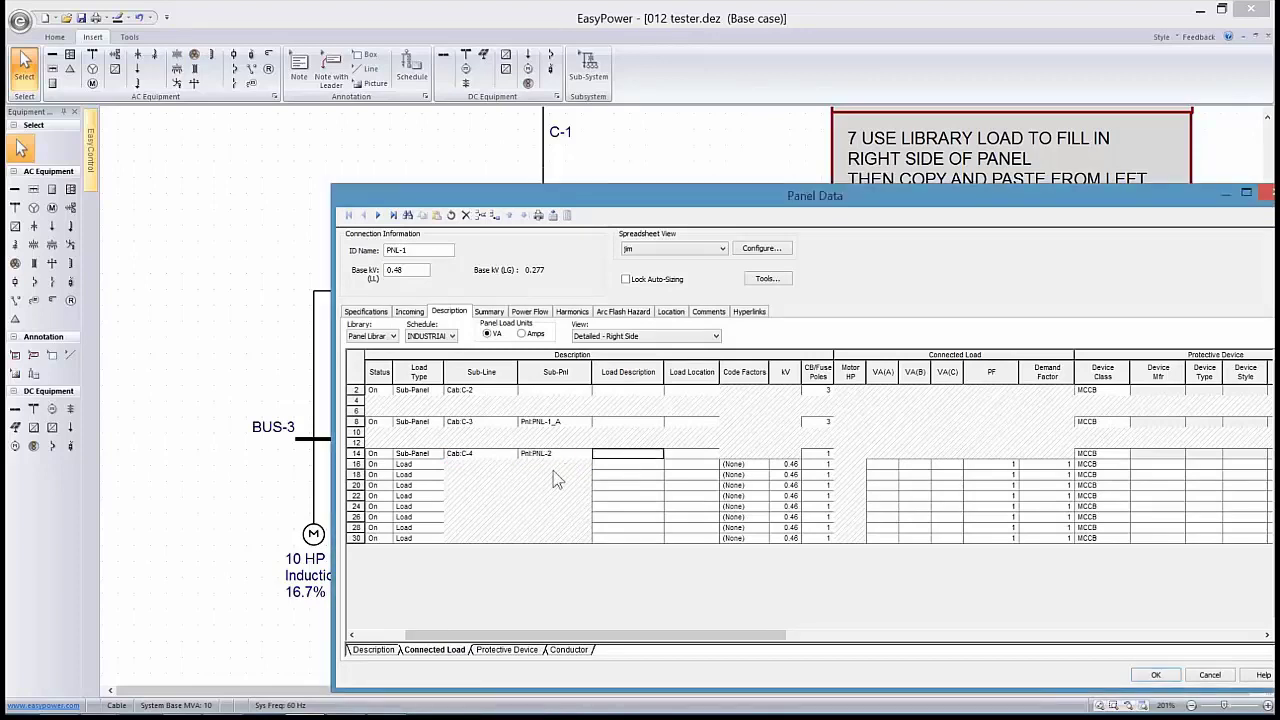
{"action": "left_click", "coordinate": [822, 455]}
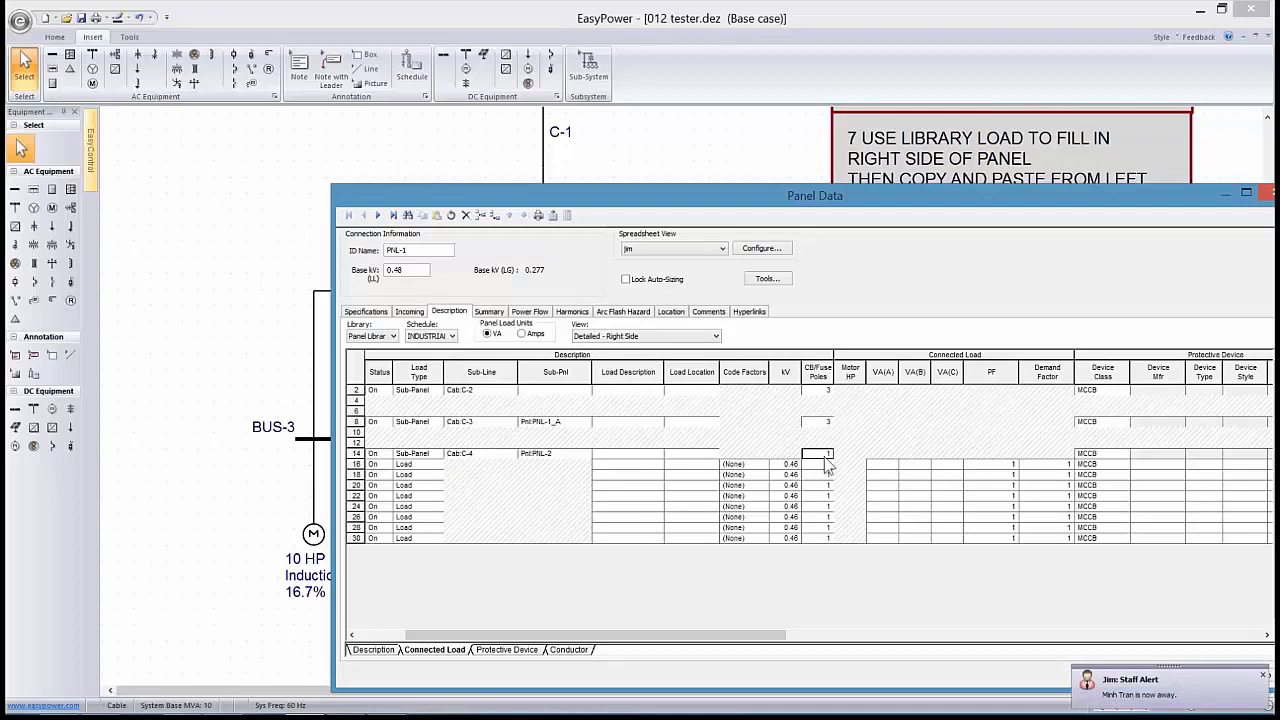
{"action": "left_click", "coordinate": [838, 453]}
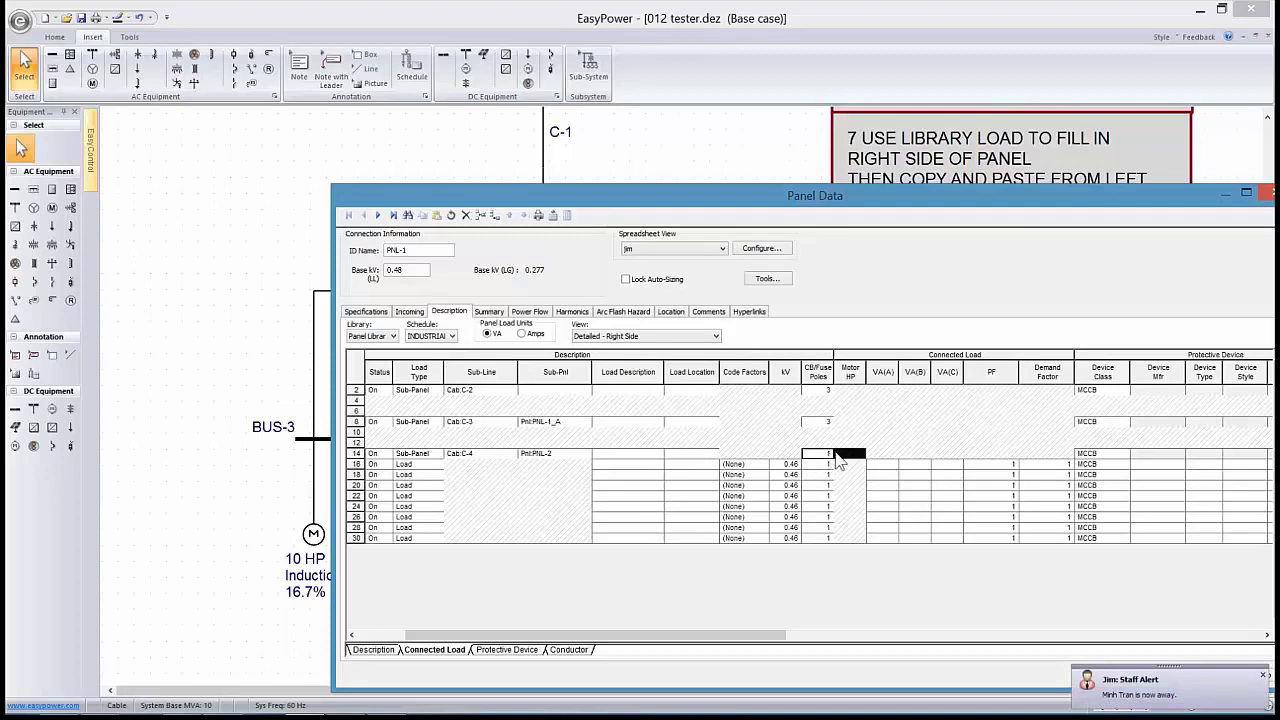
{"action": "left_click", "coordinate": [832, 453]}
{"action": "left_click", "coordinate": [432, 475]}
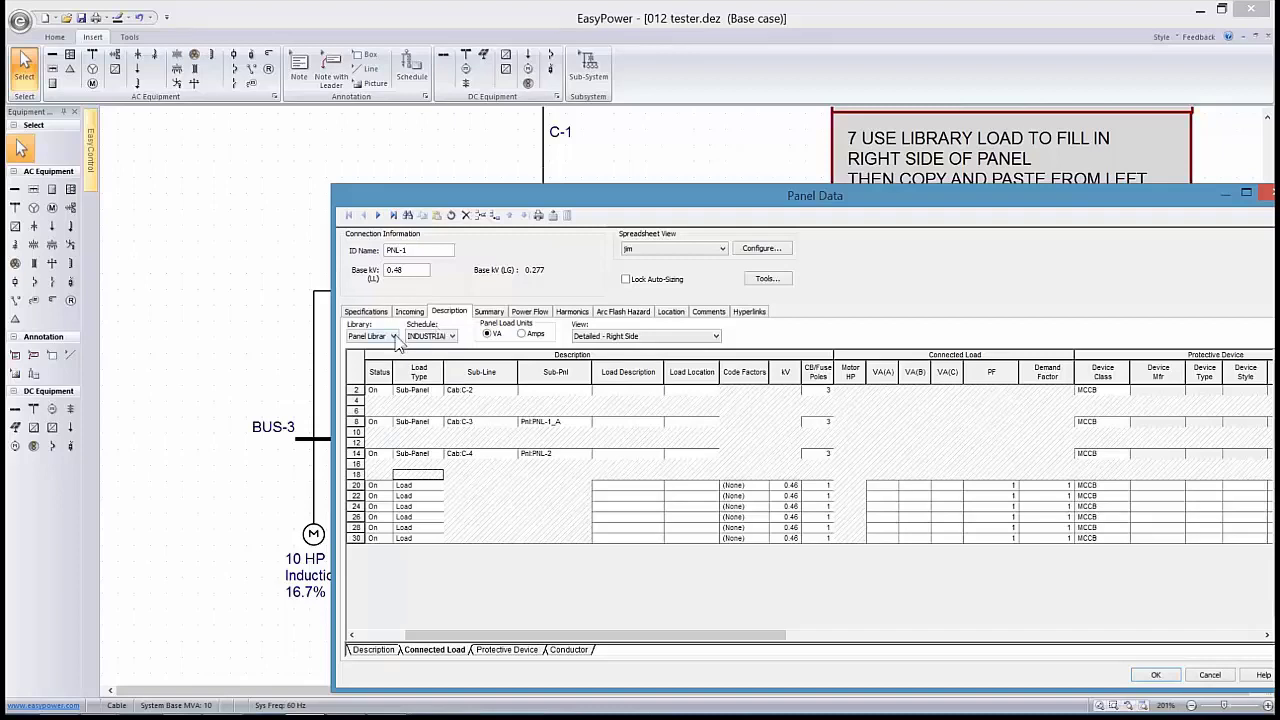
Choose the Panel Library-1 library and its INDUSTRIAL schedule for PNL-1's circuits
{"action": "left_click", "coordinate": [392, 338]}
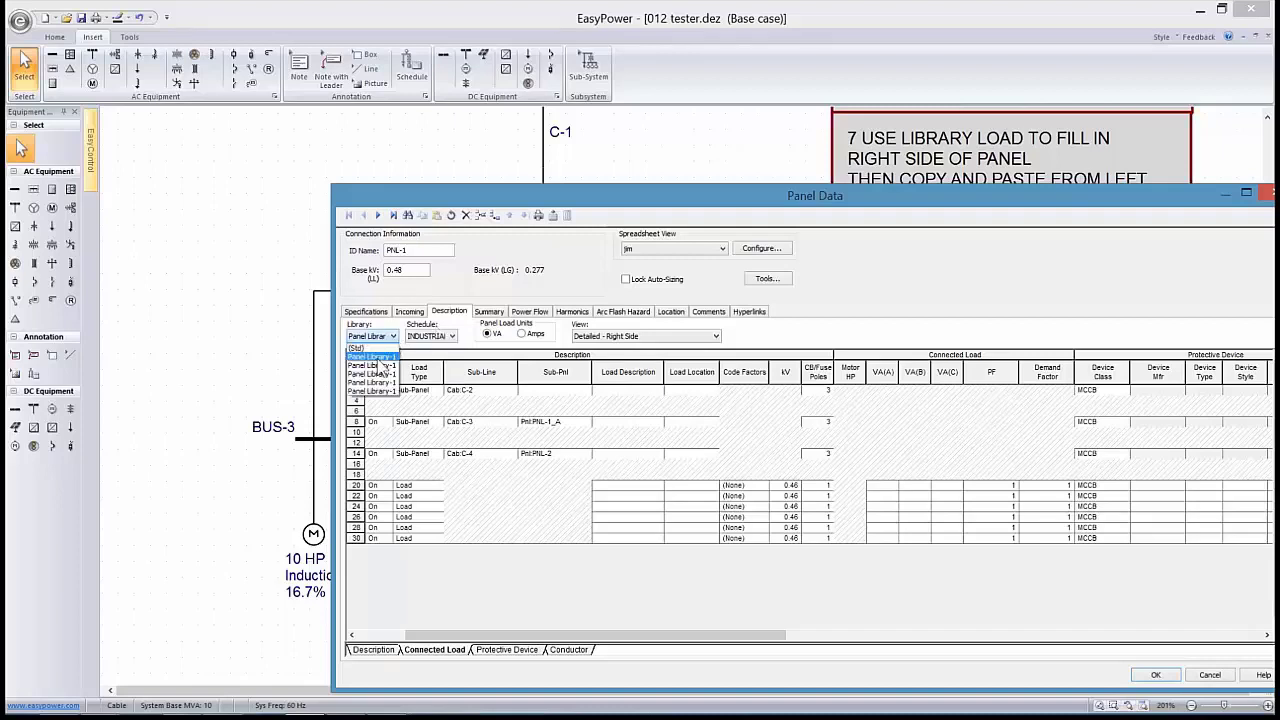
{"action": "left_click", "coordinate": [379, 361]}
{"action": "left_click", "coordinate": [451, 337]}
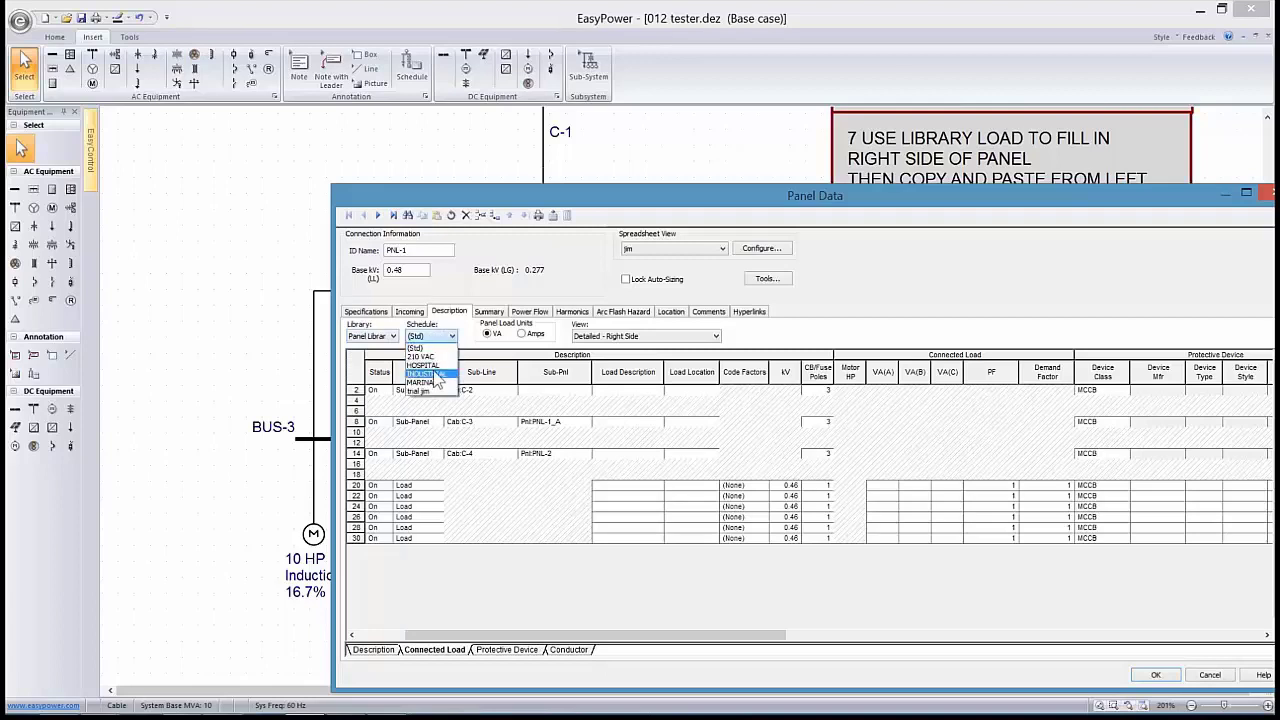
{"action": "left_click", "coordinate": [435, 375]}
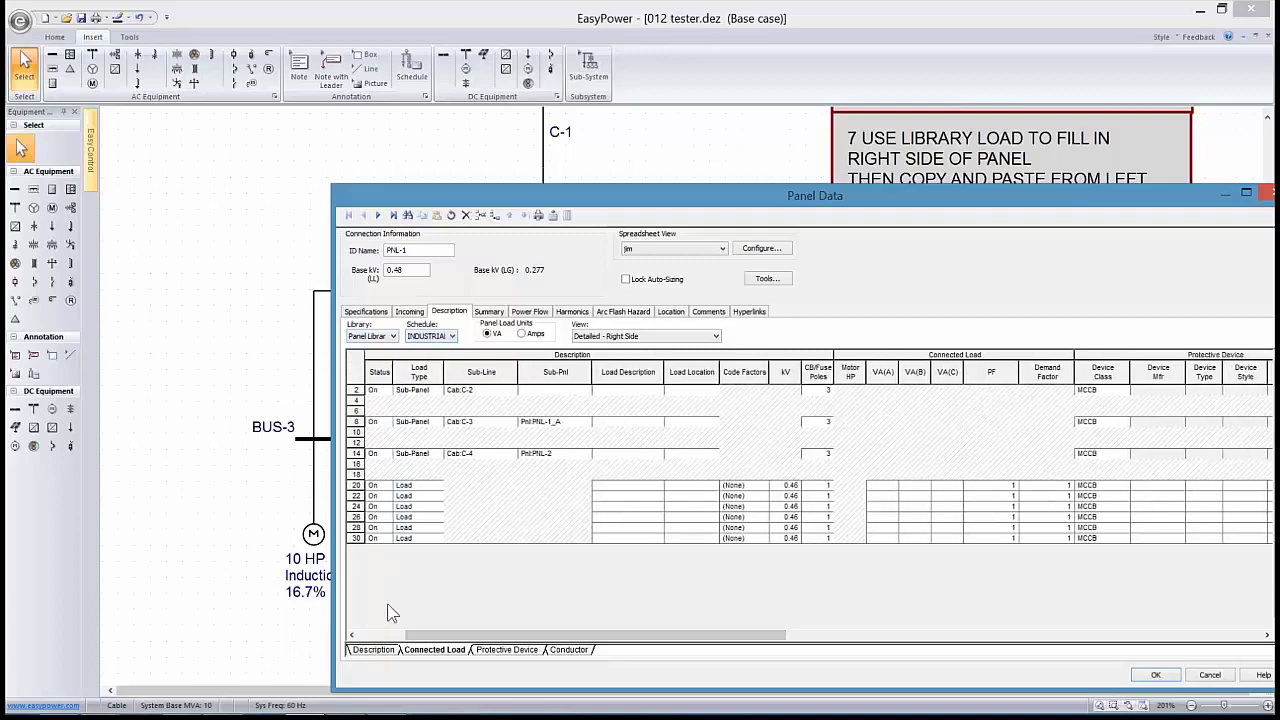
Assign the library loads 100 amp A, 100 amp B and 100 amp C to PNL-1's circuits 20, 22 and 24 respectively
{"action": "left_click", "coordinate": [380, 635]}
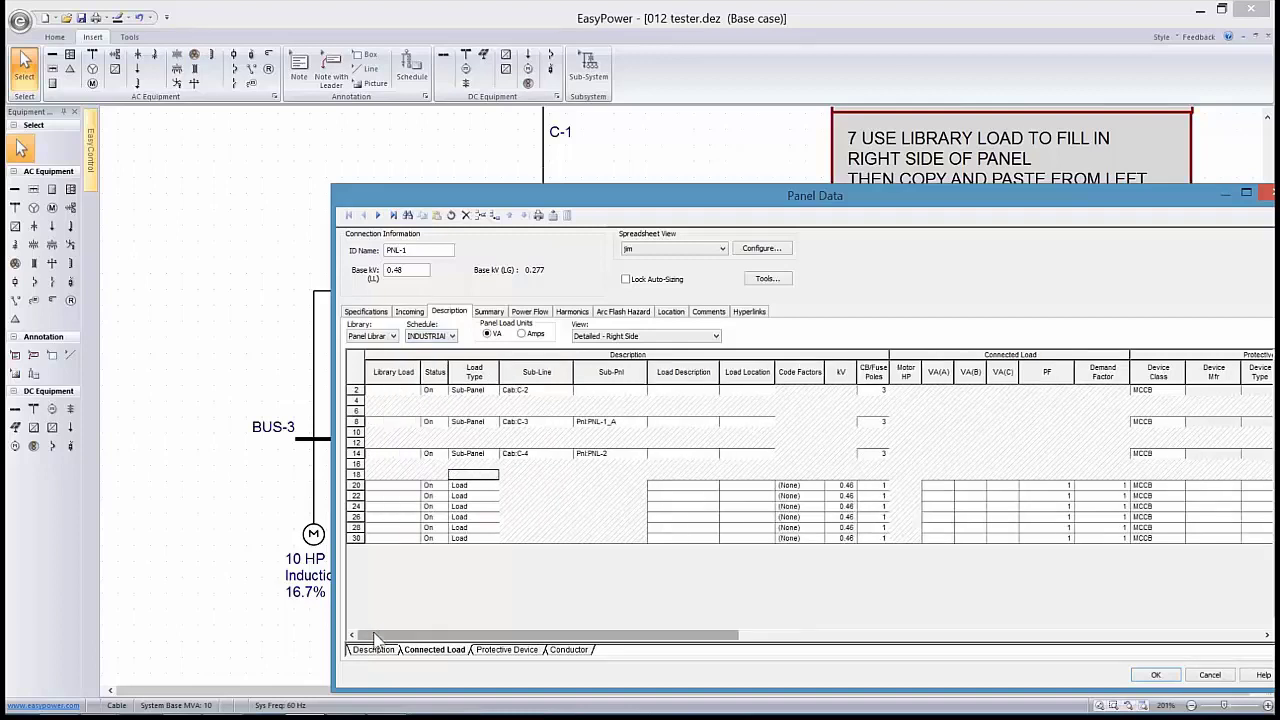
{"action": "left_click", "coordinate": [393, 396]}
{"action": "left_click", "coordinate": [405, 486]}
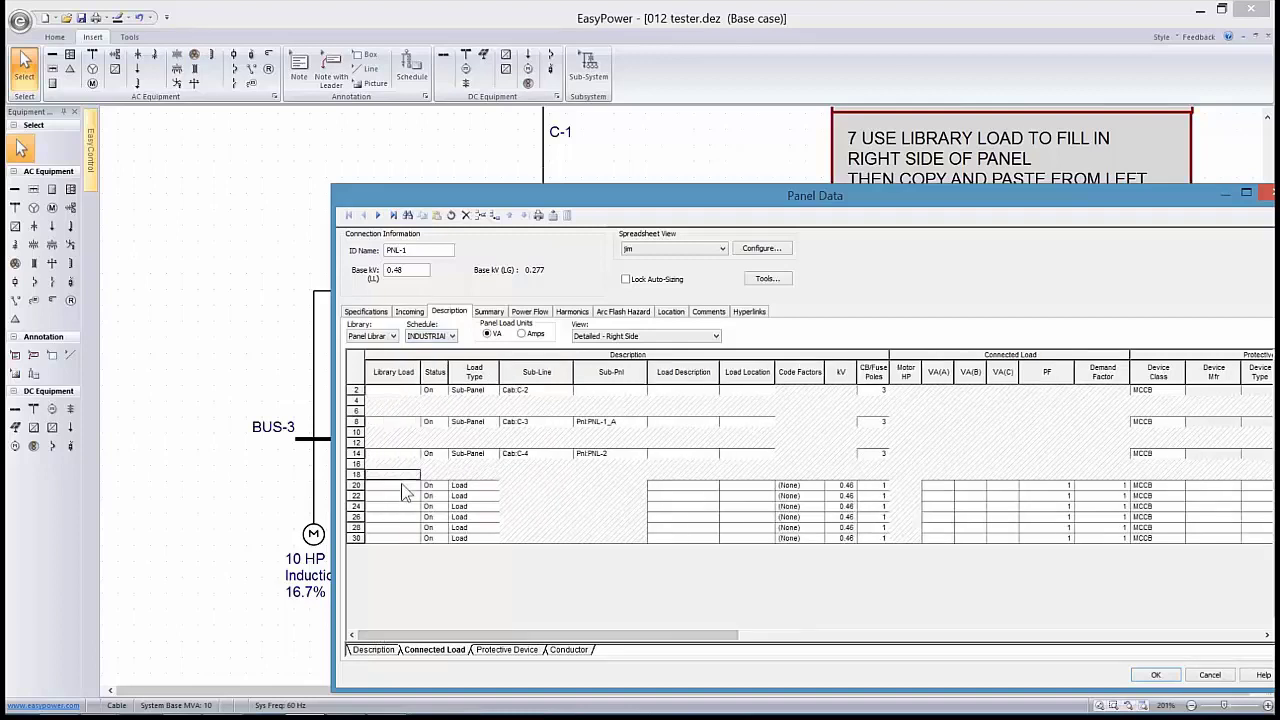
{"action": "left_click", "coordinate": [414, 487]}
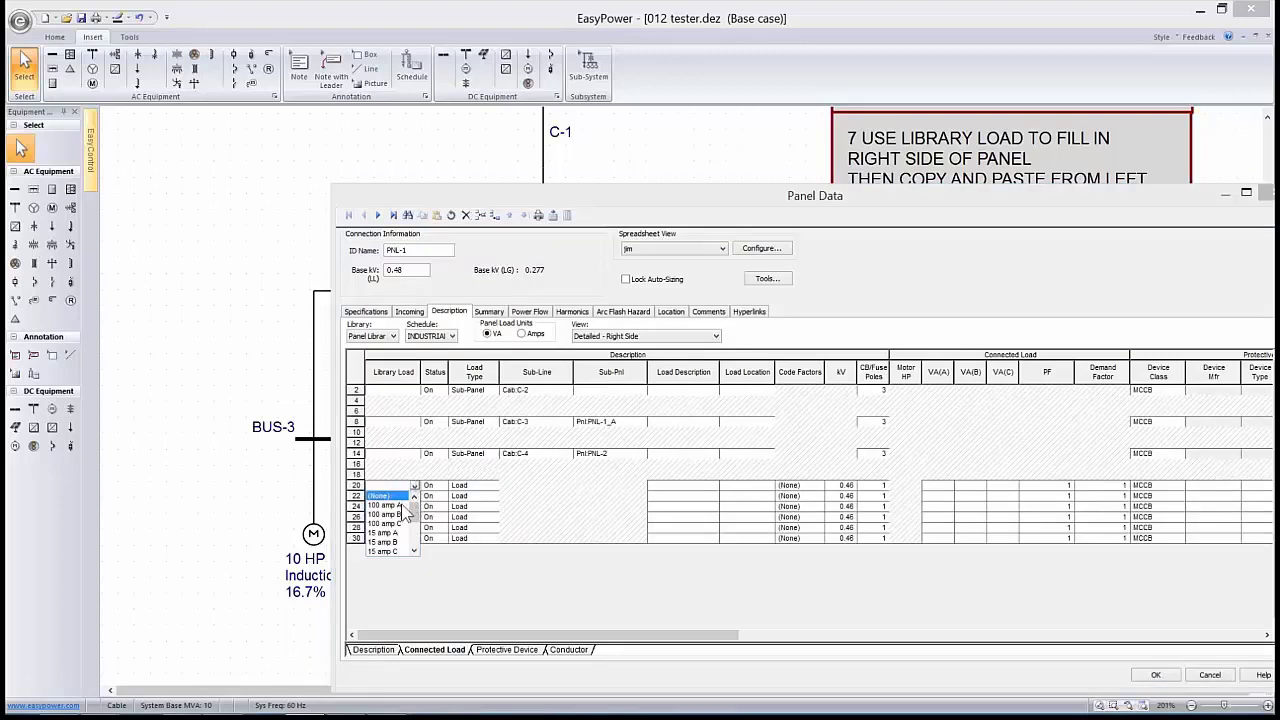
{"action": "left_click", "coordinate": [400, 506]}
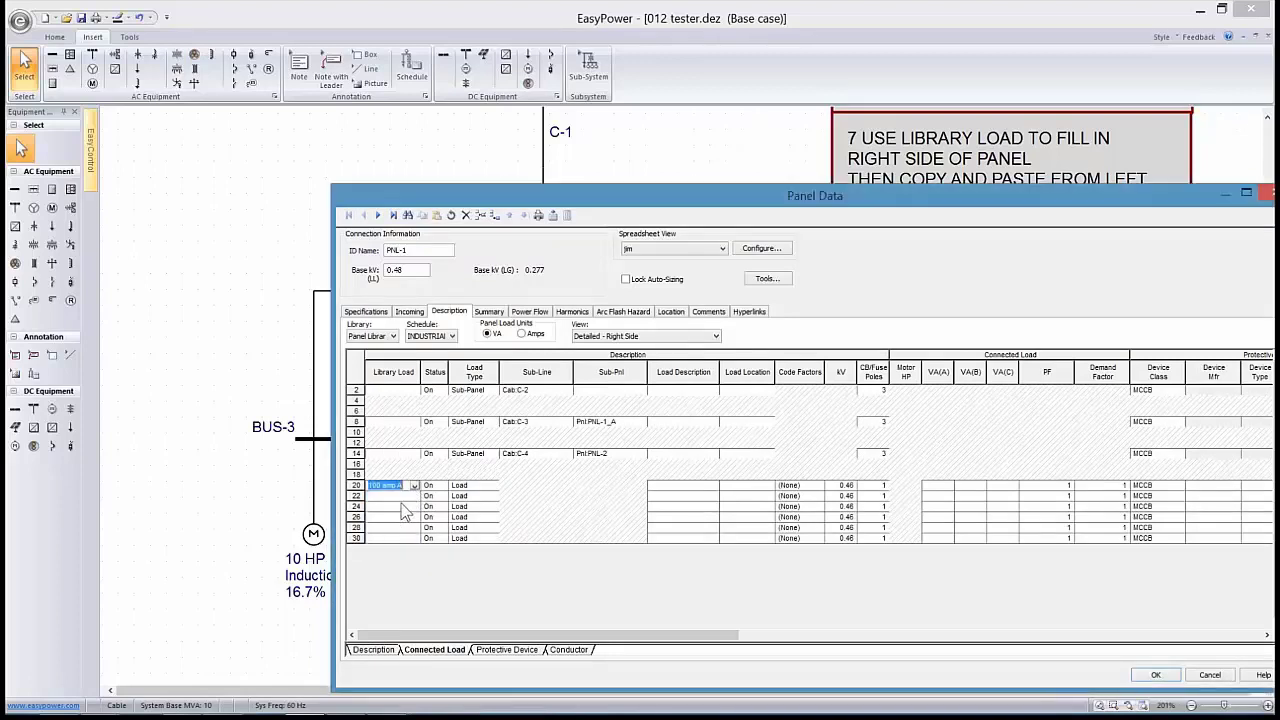
{"action": "left_click", "coordinate": [410, 497]}
{"action": "left_click", "coordinate": [414, 497]}
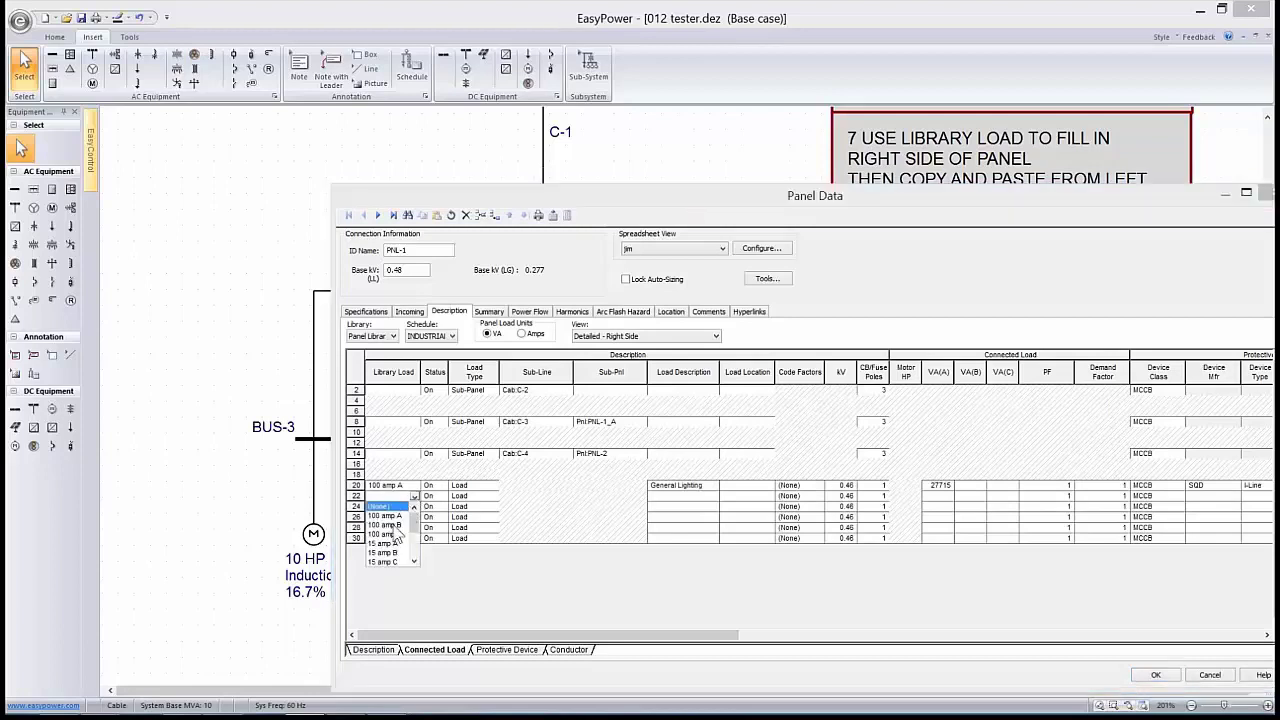
{"action": "left_click", "coordinate": [396, 533]}
{"action": "left_click", "coordinate": [414, 507]}
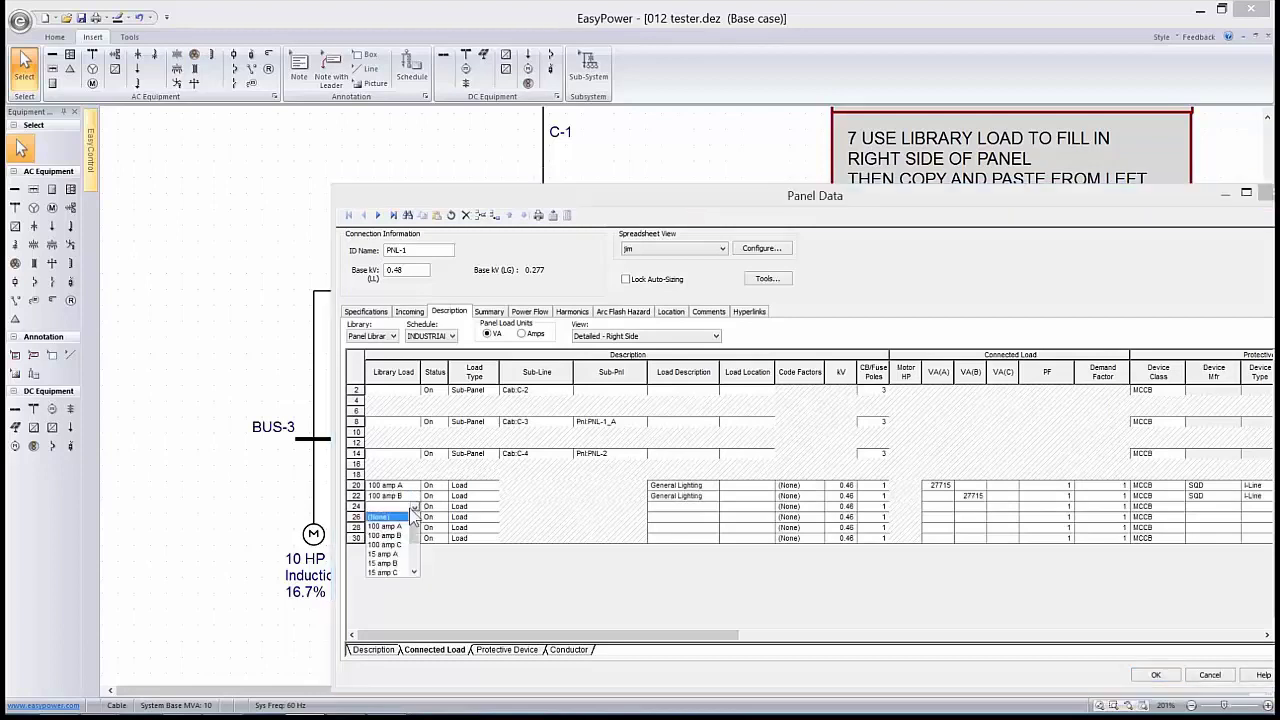
{"action": "left_click", "coordinate": [395, 544]}
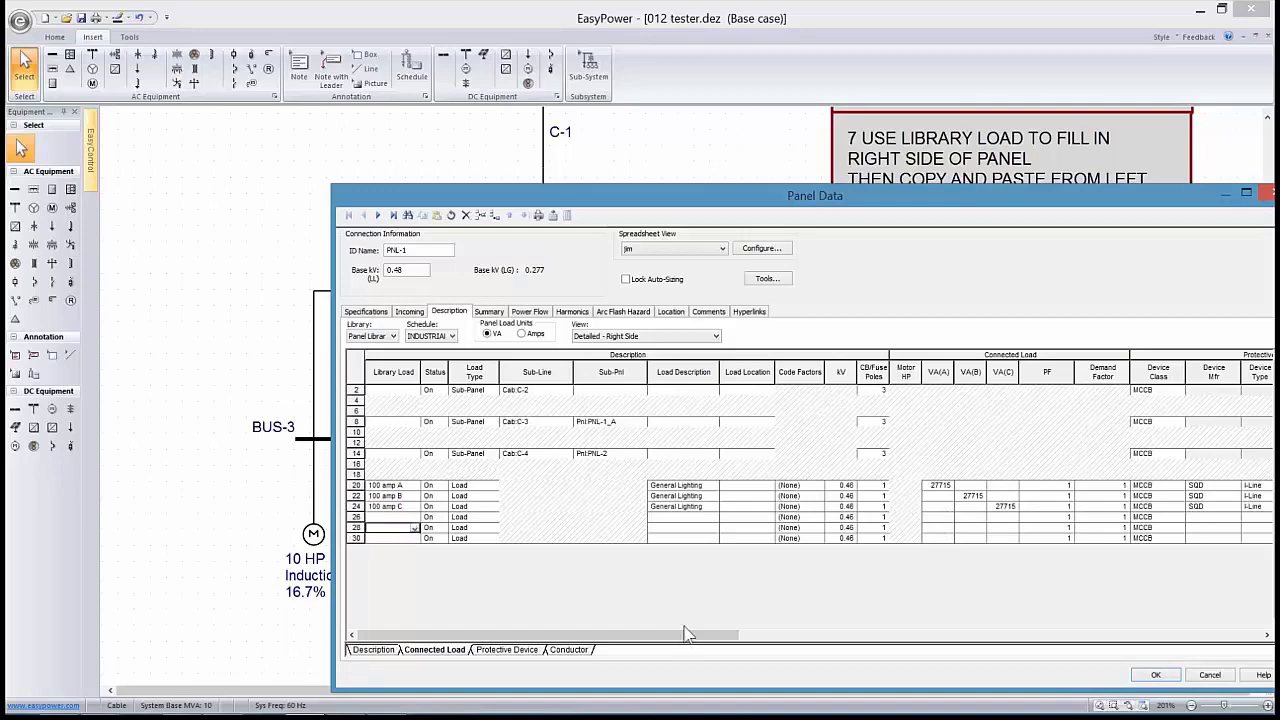
Examine the protective device and conductor data of circuits 20, 22 and 24 in PNL-1's schedule
{"action": "left_click_drag", "start_coordinate": [688, 636], "coordinate": [1115, 636]}
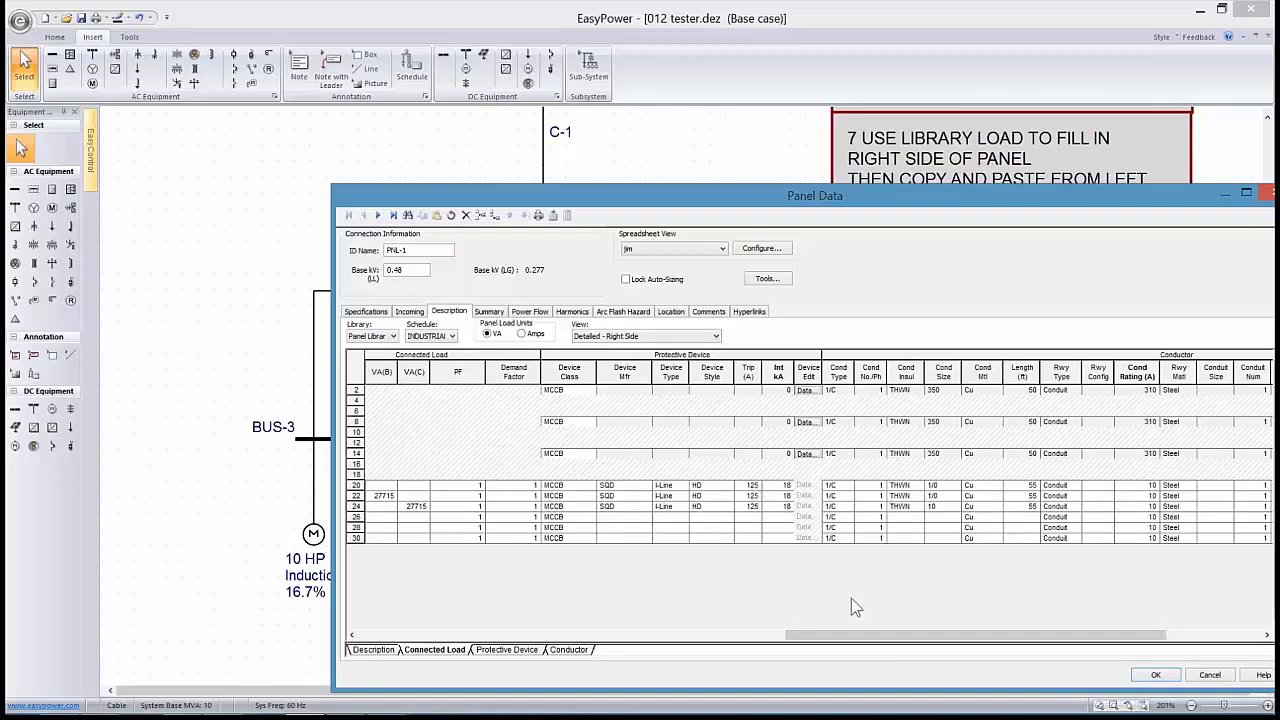
{"action": "left_click_drag", "start_coordinate": [857, 645], "coordinate": [966, 646]}
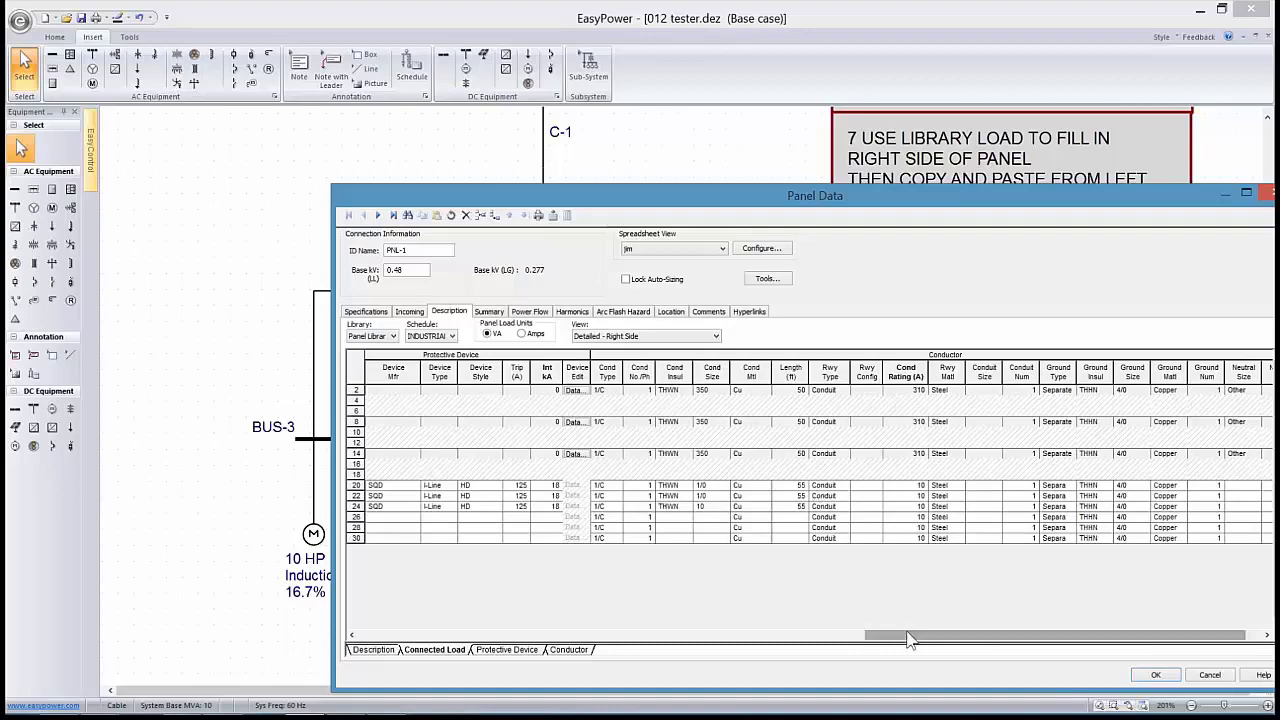
{"action": "left_click_drag", "start_coordinate": [908, 640], "coordinate": [307, 627]}
{"action": "left_click", "coordinate": [399, 516]}
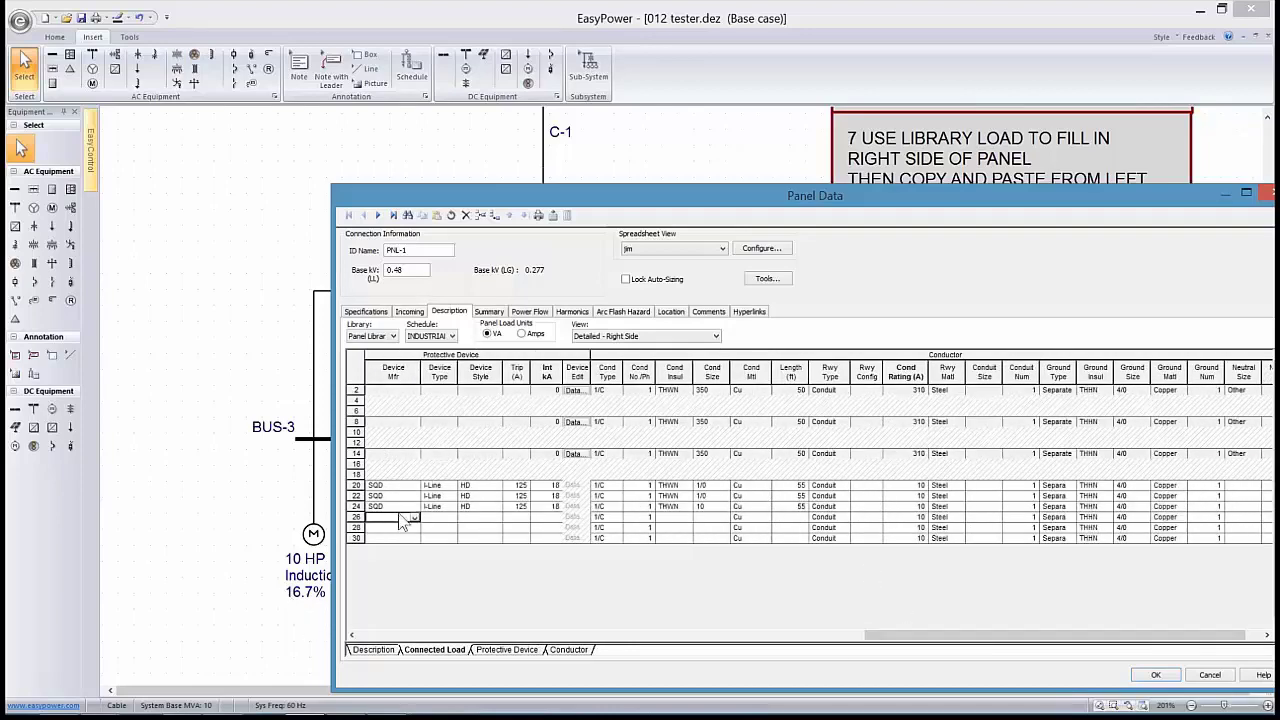
{"action": "left_click", "coordinate": [413, 518]}
{"action": "left_click", "coordinate": [455, 583]}
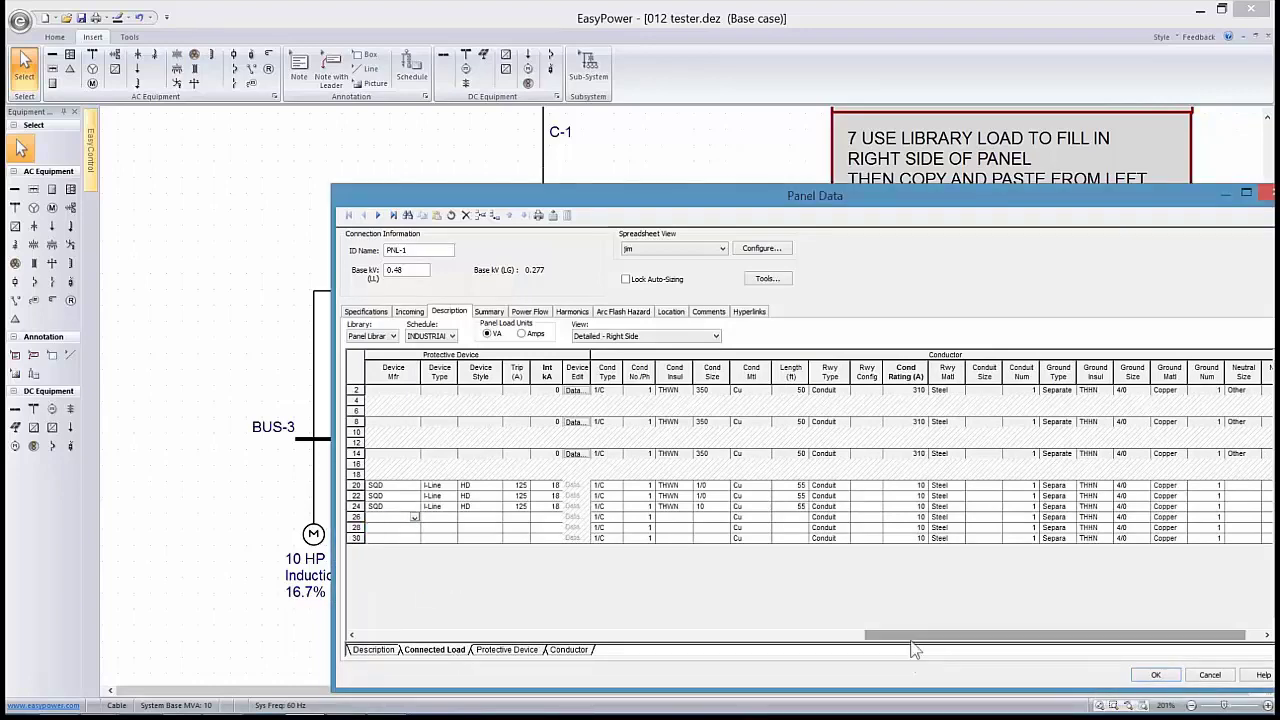
{"action": "left_click_drag", "start_coordinate": [912, 647], "coordinate": [360, 637]}
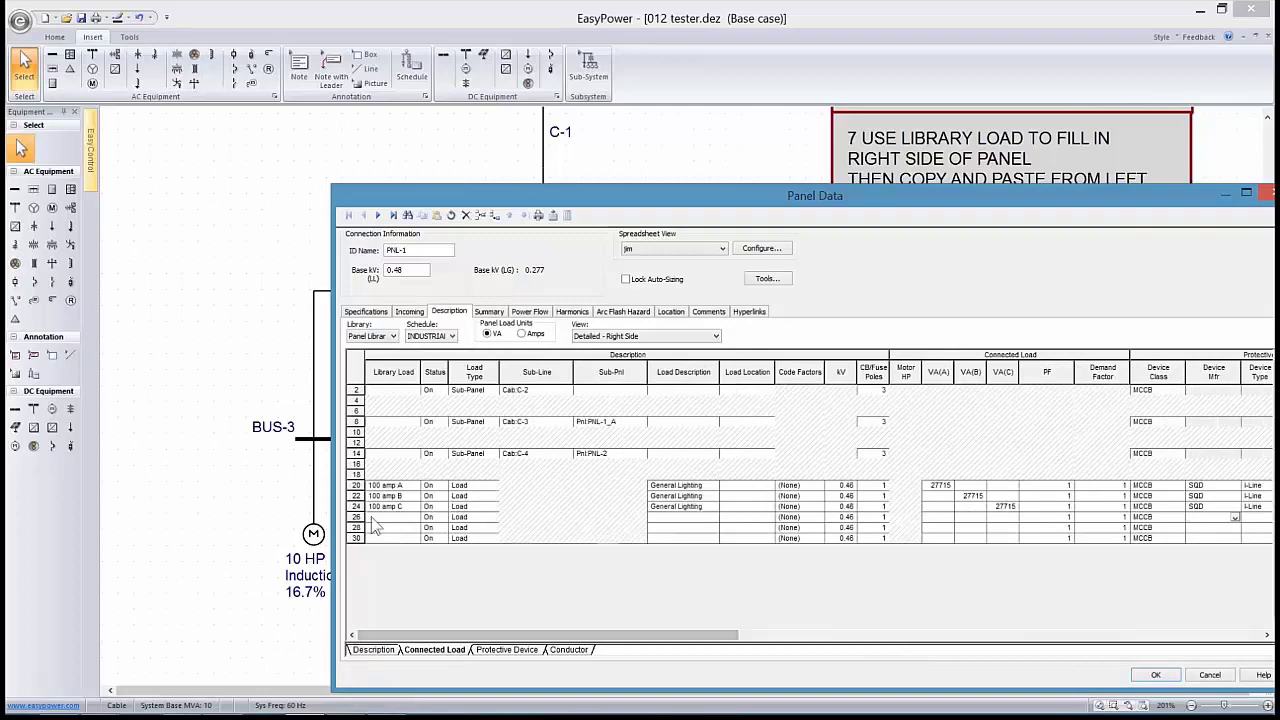
Assign the Five HP library load to circuit 26 of PNL-1
{"action": "left_click", "coordinate": [413, 518]}
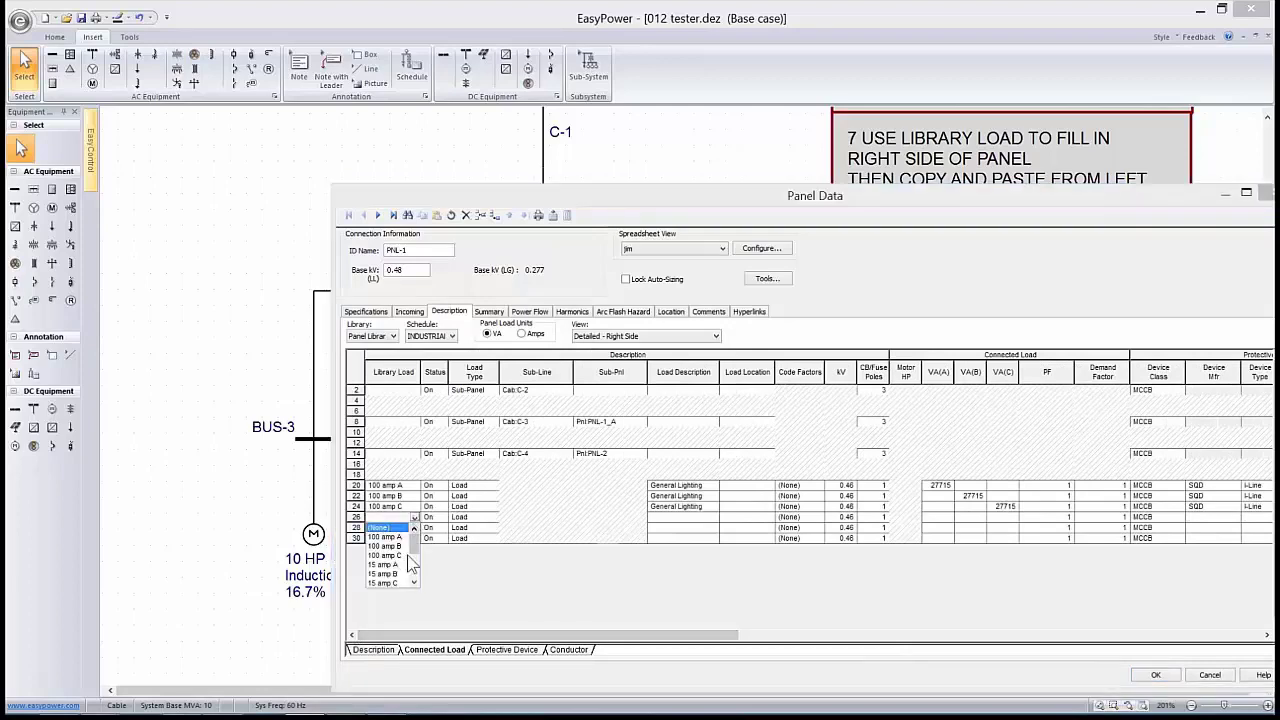
{"action": "left_click_drag", "start_coordinate": [415, 558], "coordinate": [416, 570]}
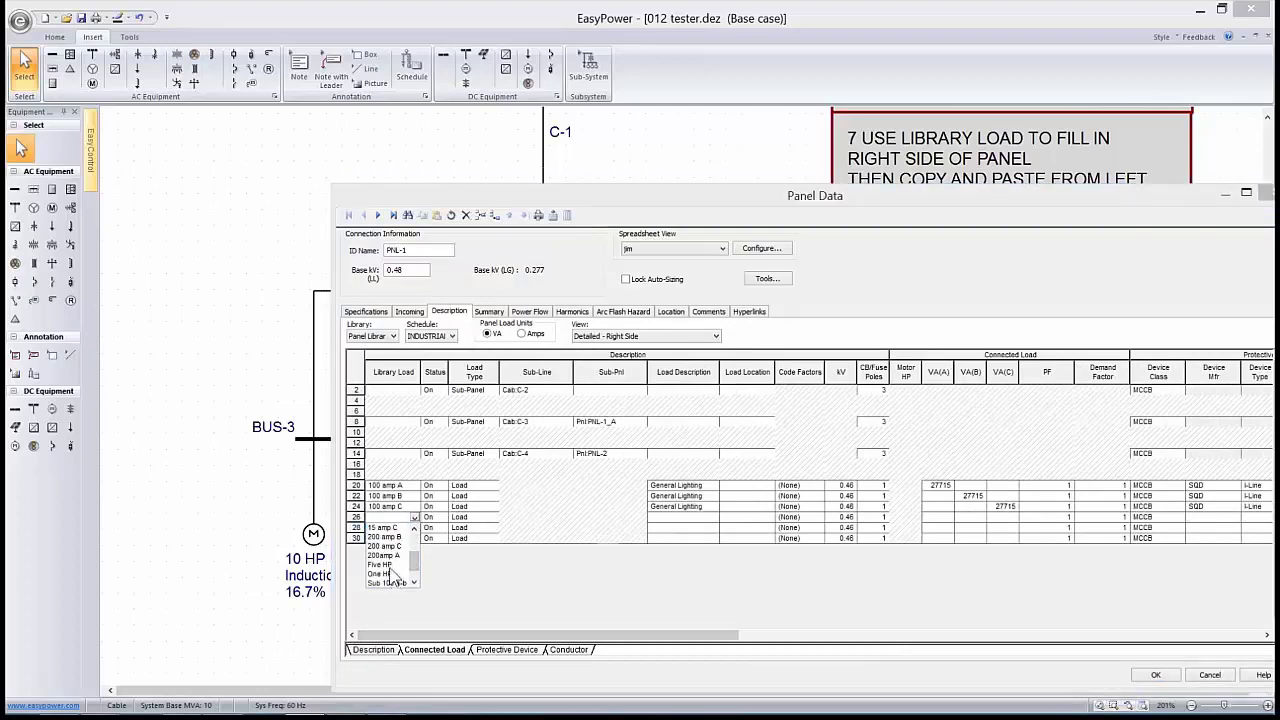
{"action": "left_click", "coordinate": [392, 564]}
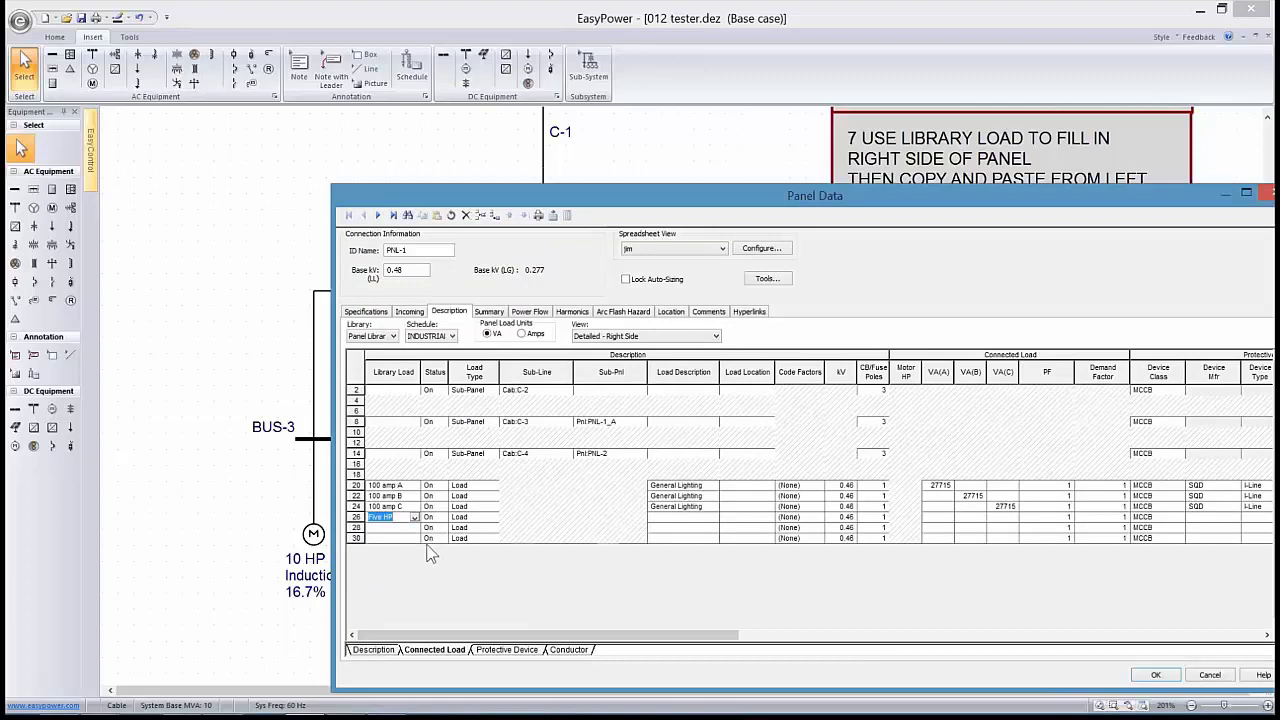
{"action": "left_click", "coordinate": [475, 487]}
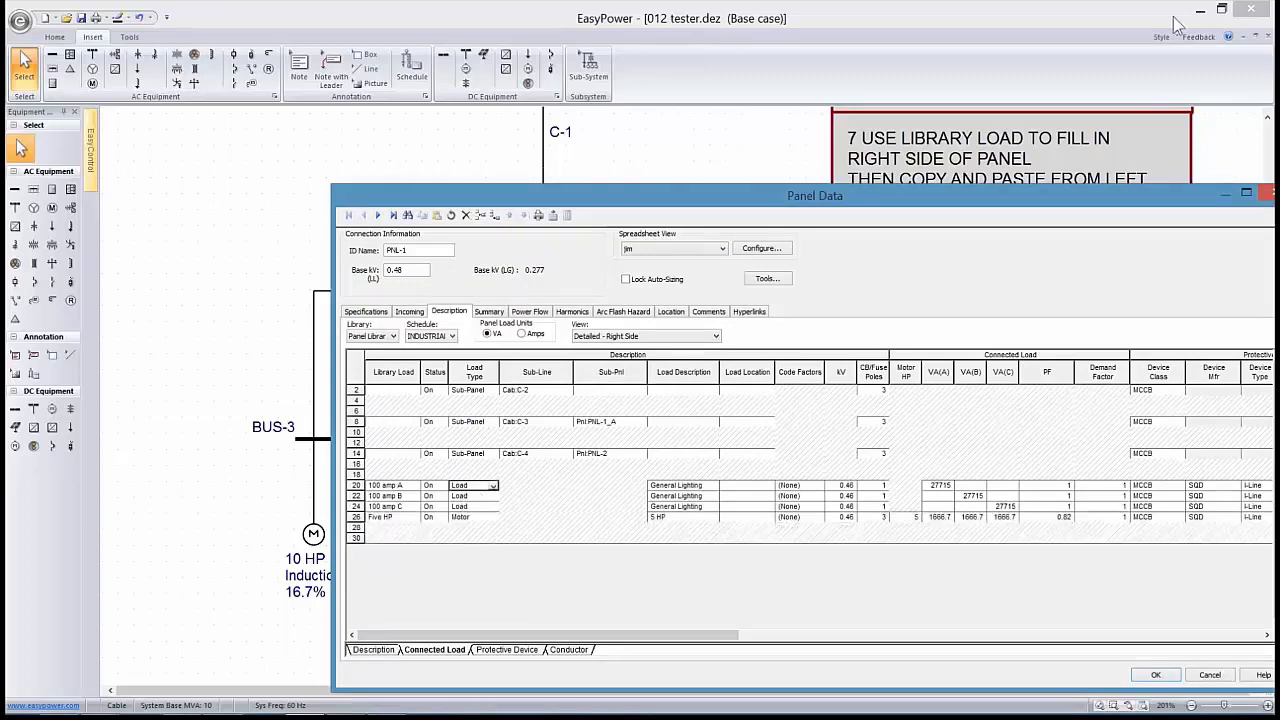
Move the panel data dialog fully into view and calculate PNL-1's downstream load from its load summary
{"action": "left_click", "coordinate": [1257, 42]}
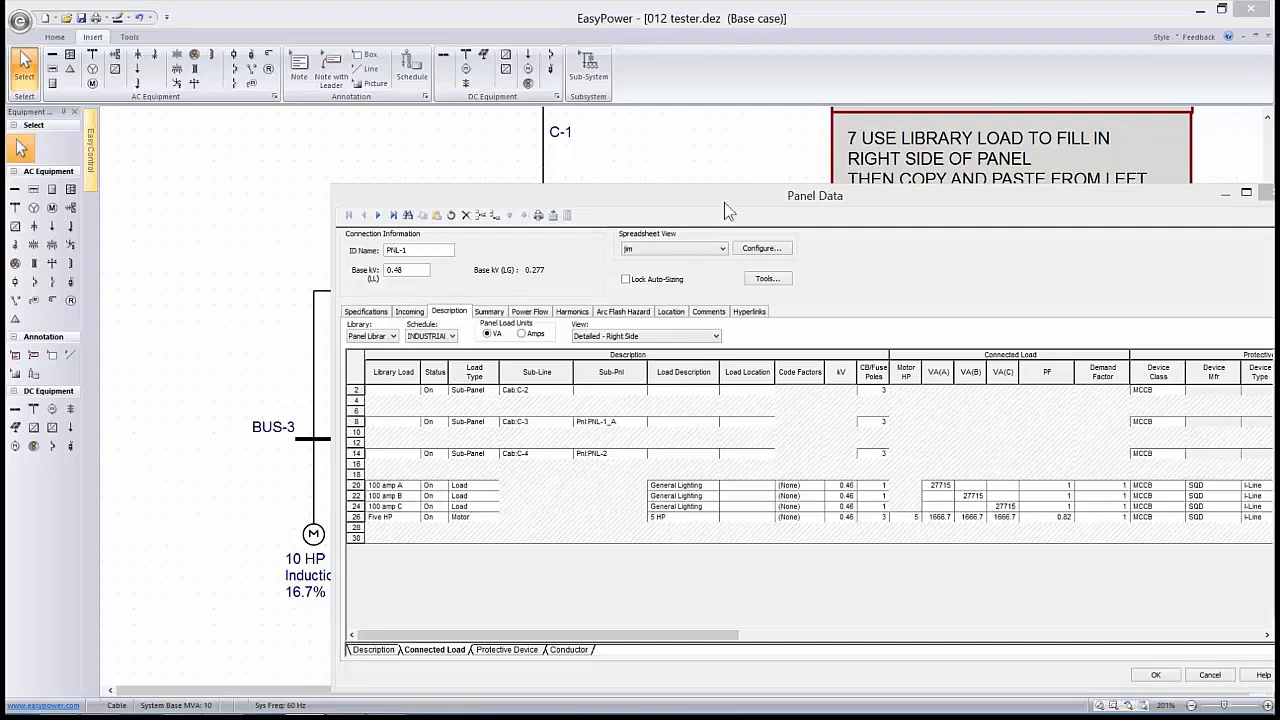
{"action": "left_click_drag", "start_coordinate": [725, 202], "coordinate": [527, 198]}
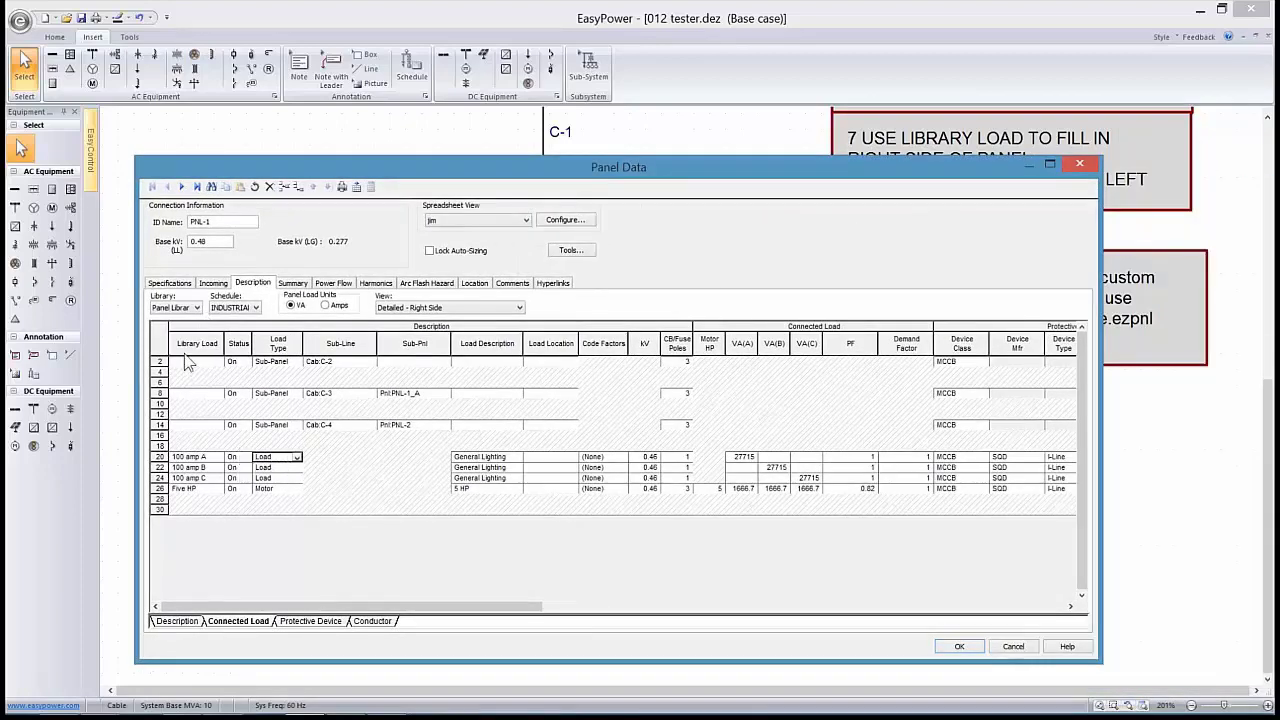
{"action": "left_click", "coordinate": [291, 284]}
{"action": "left_click", "coordinate": [504, 304]}
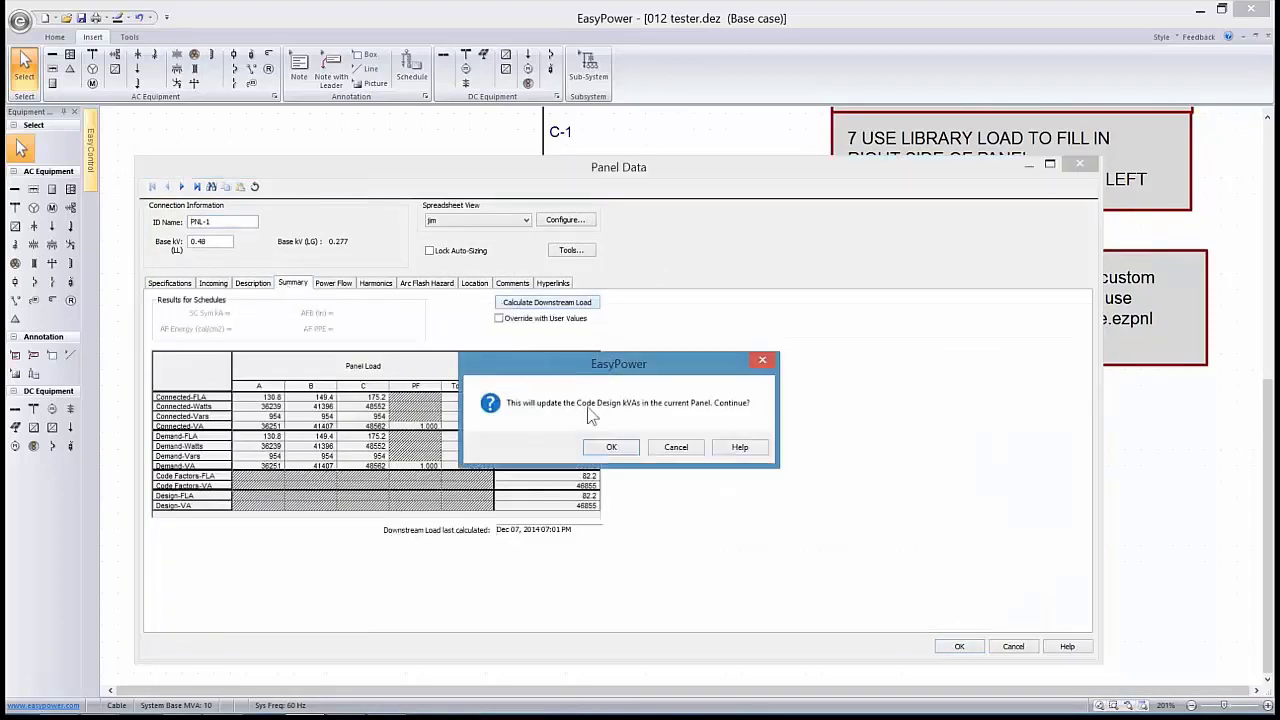
Recalculate the downstream load of panel PNL-1 and keep its data open instead of accepting the undersized main breaker
{"action": "left_click", "coordinate": [612, 446]}
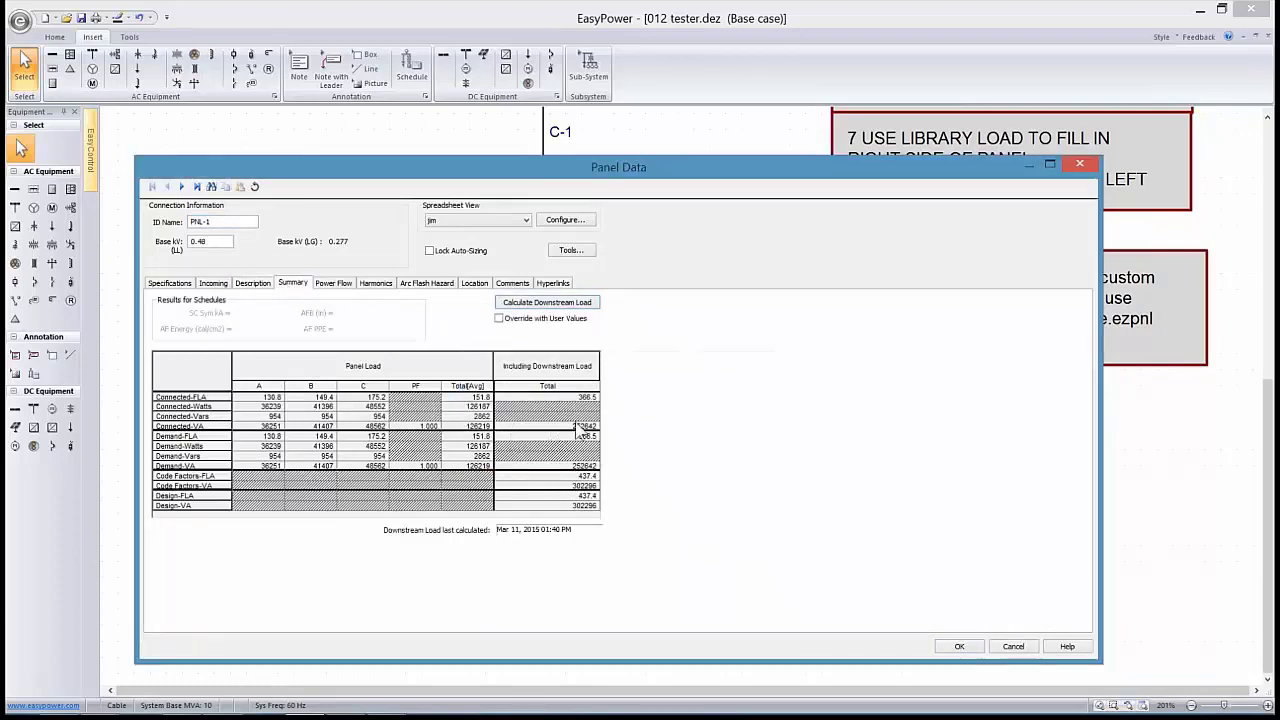
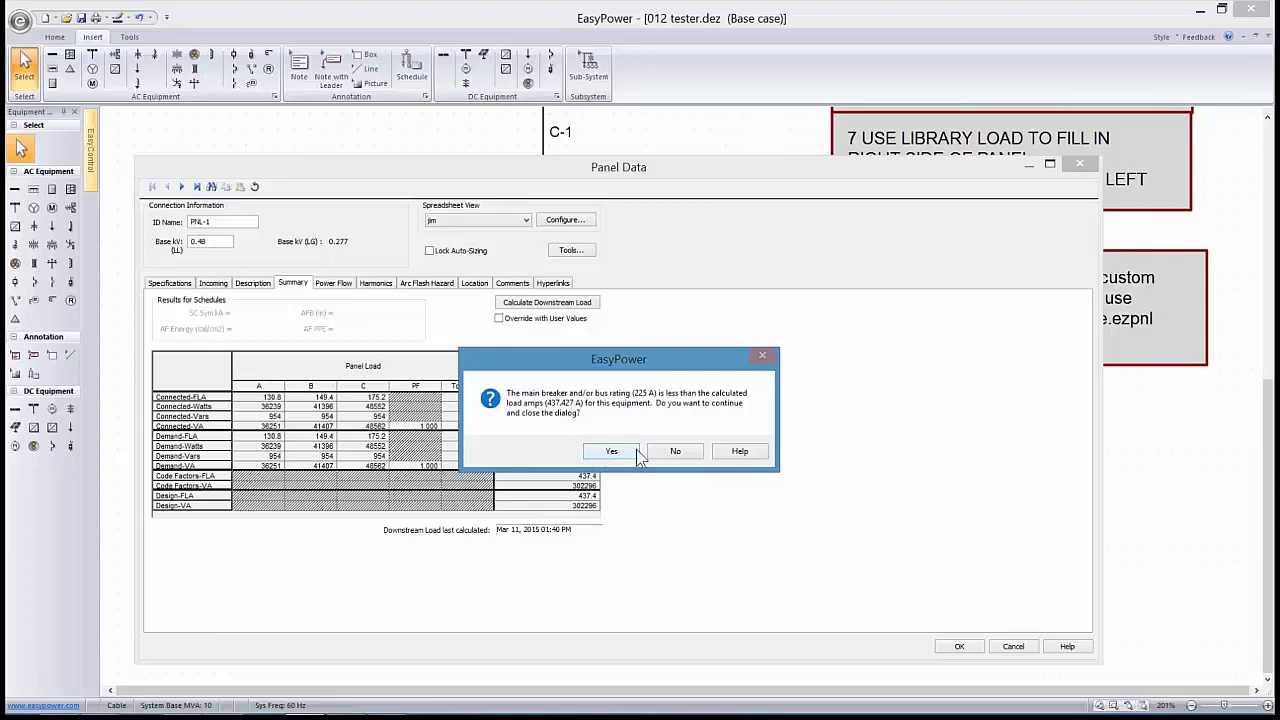
{"action": "left_click", "coordinate": [668, 455]}
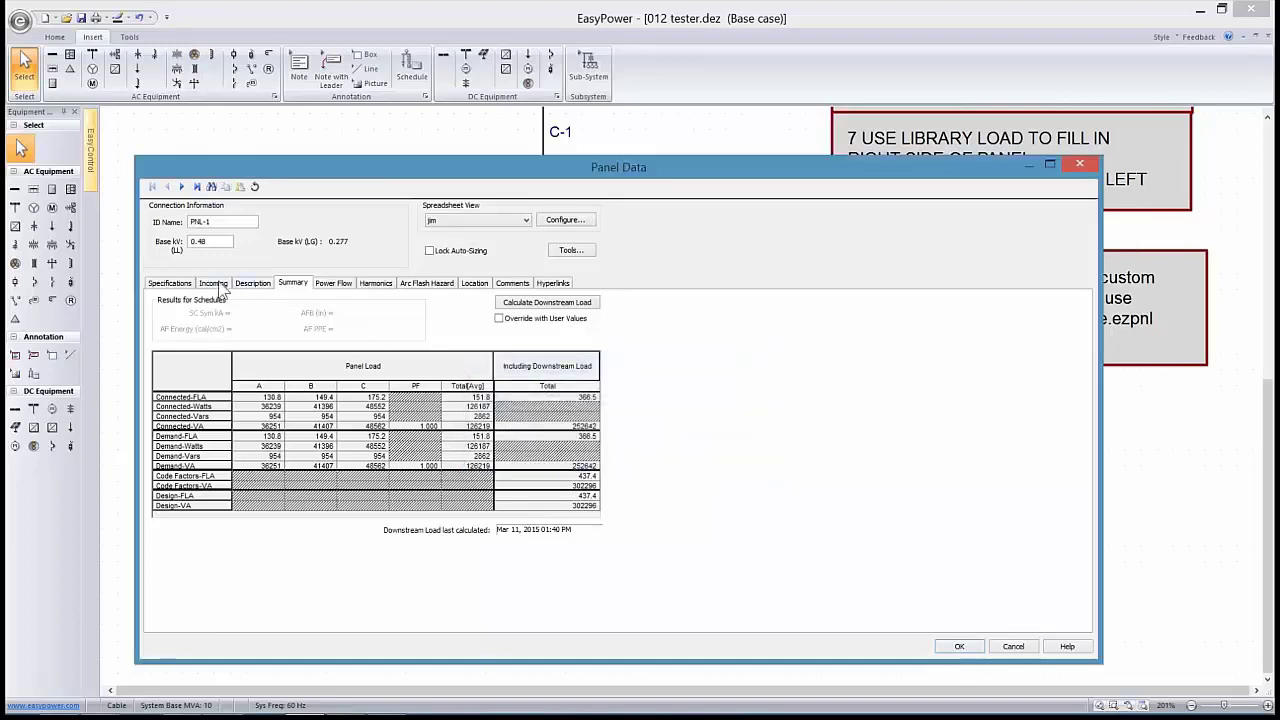
Set PNL-1's incoming main breaker to style AK-25 with an 800 sensor and a 400 plug
{"action": "left_click", "coordinate": [218, 285]}
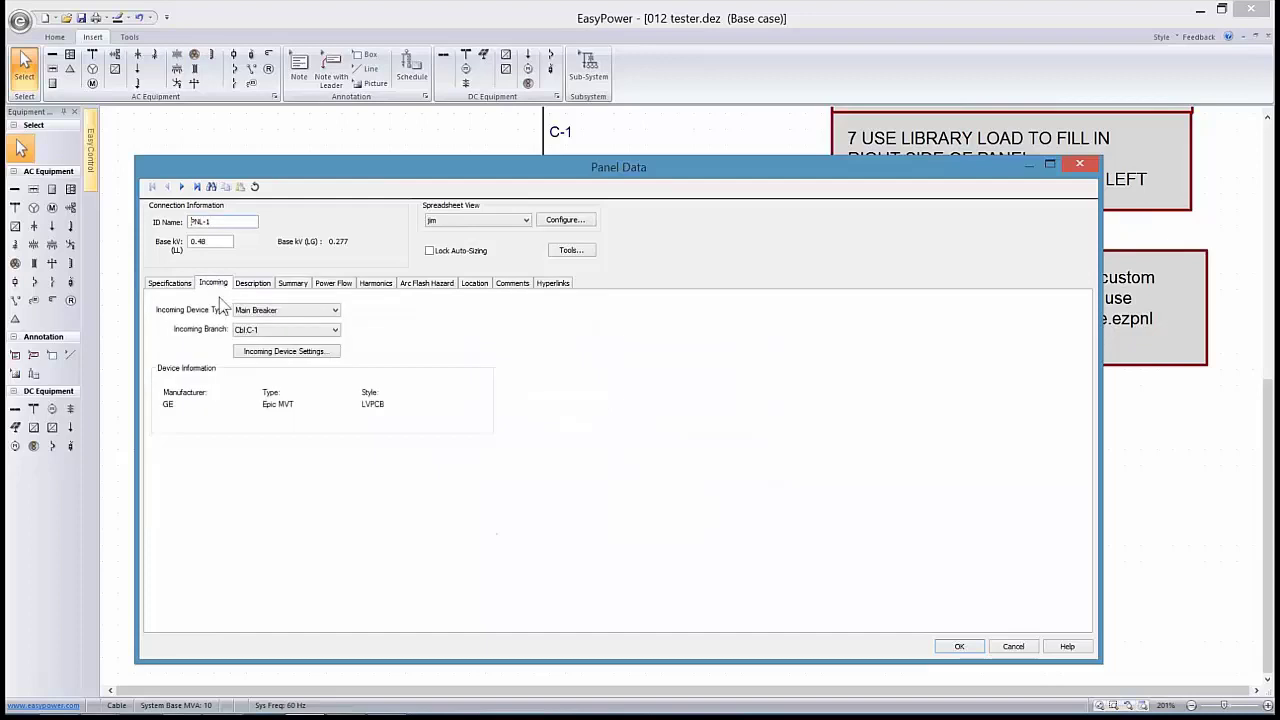
{"action": "left_click", "coordinate": [333, 352]}
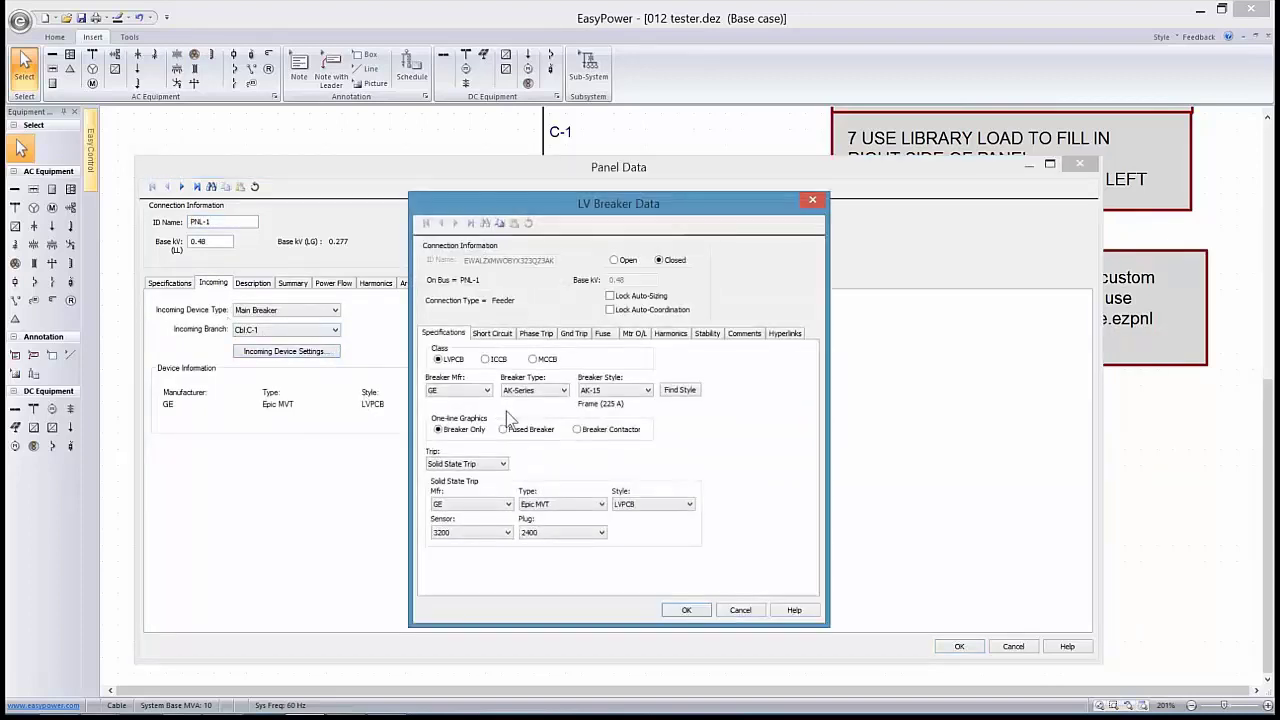
{"action": "left_click", "coordinate": [647, 391]}
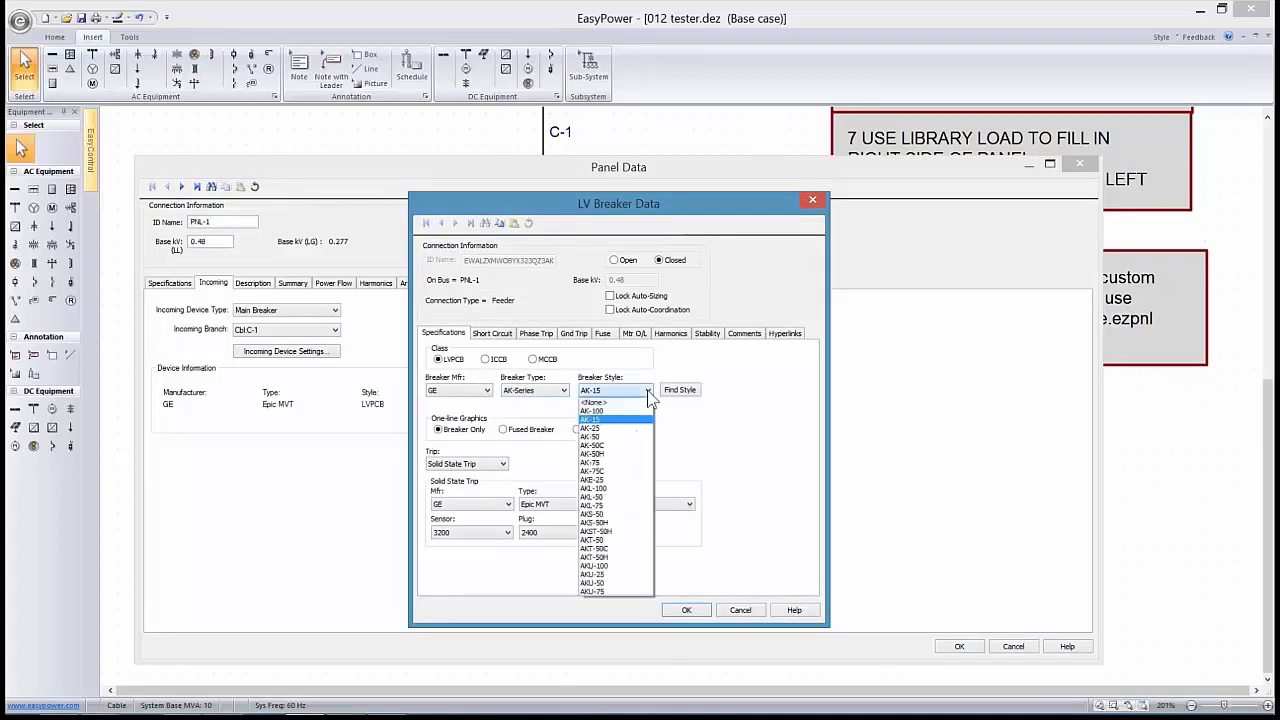
{"action": "left_click", "coordinate": [612, 430]}
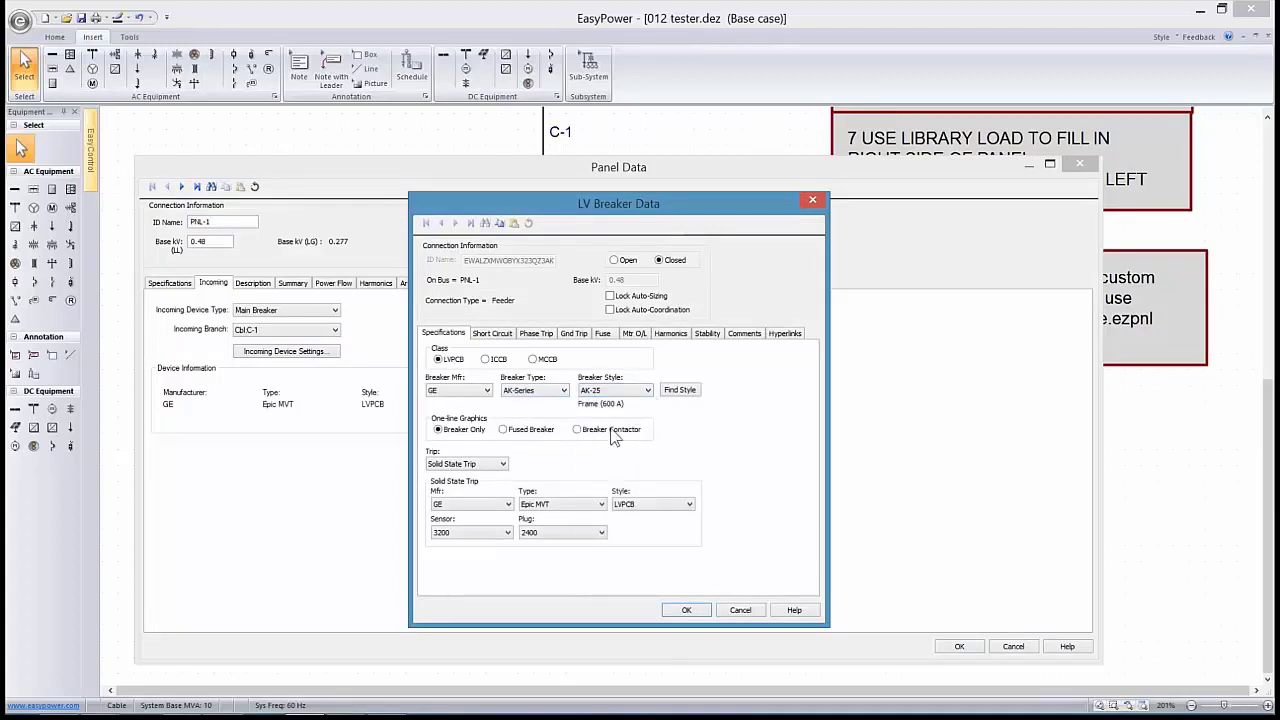
{"action": "left_click", "coordinate": [508, 532]}
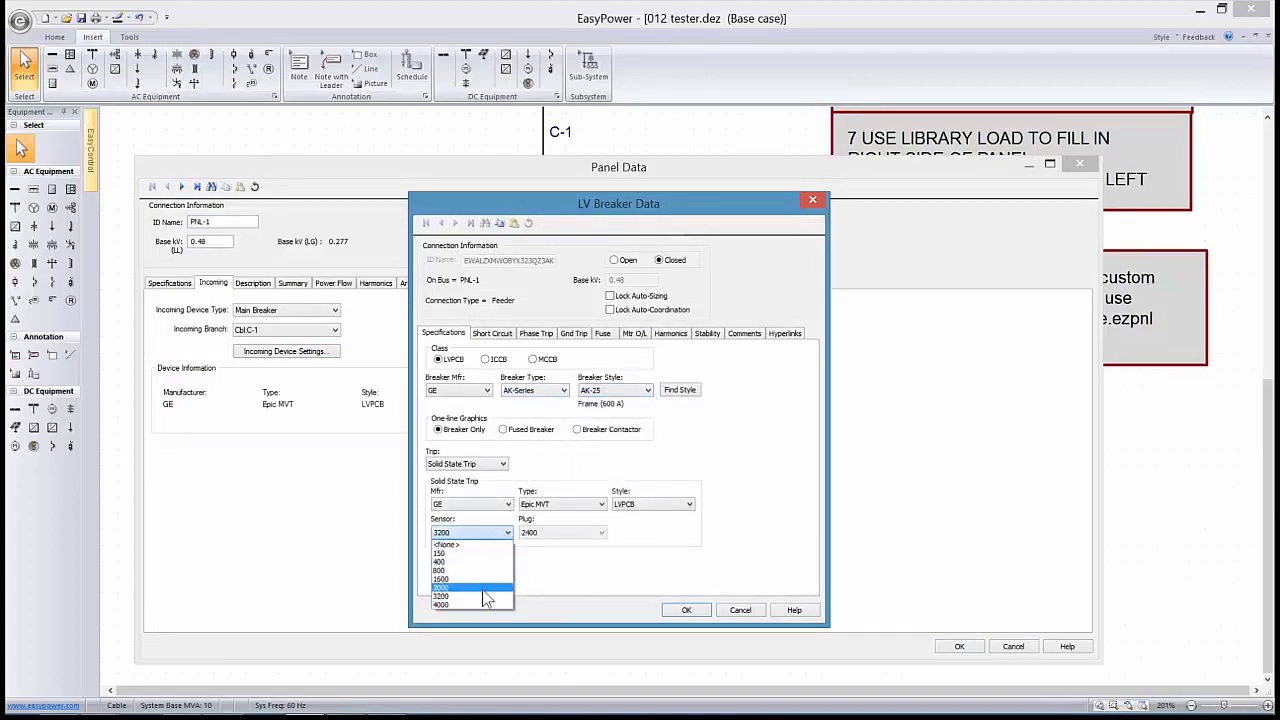
{"action": "left_click", "coordinate": [445, 571]}
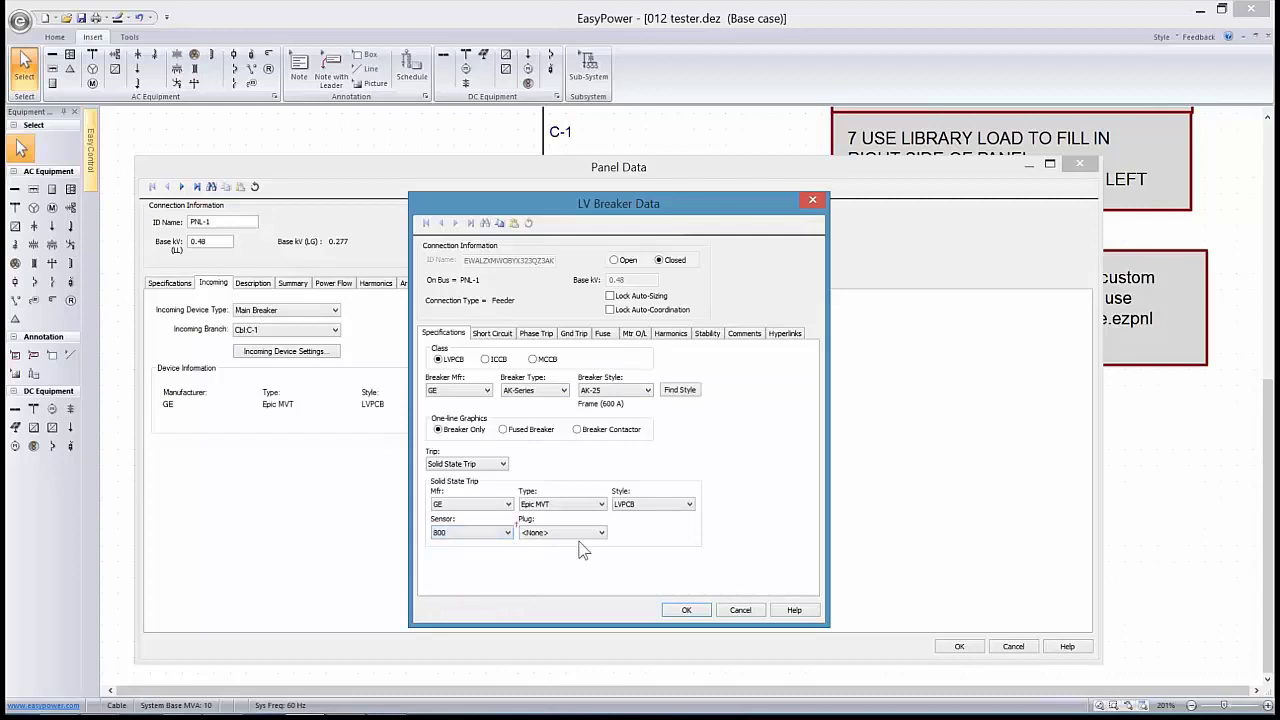
{"action": "left_click", "coordinate": [601, 533]}
{"action": "left_click", "coordinate": [543, 566]}
Calculate the main breaker's short-circuit interrupting rating, review its phase trip settings, and accept the breaker and panel data
{"action": "left_click", "coordinate": [492, 335]}
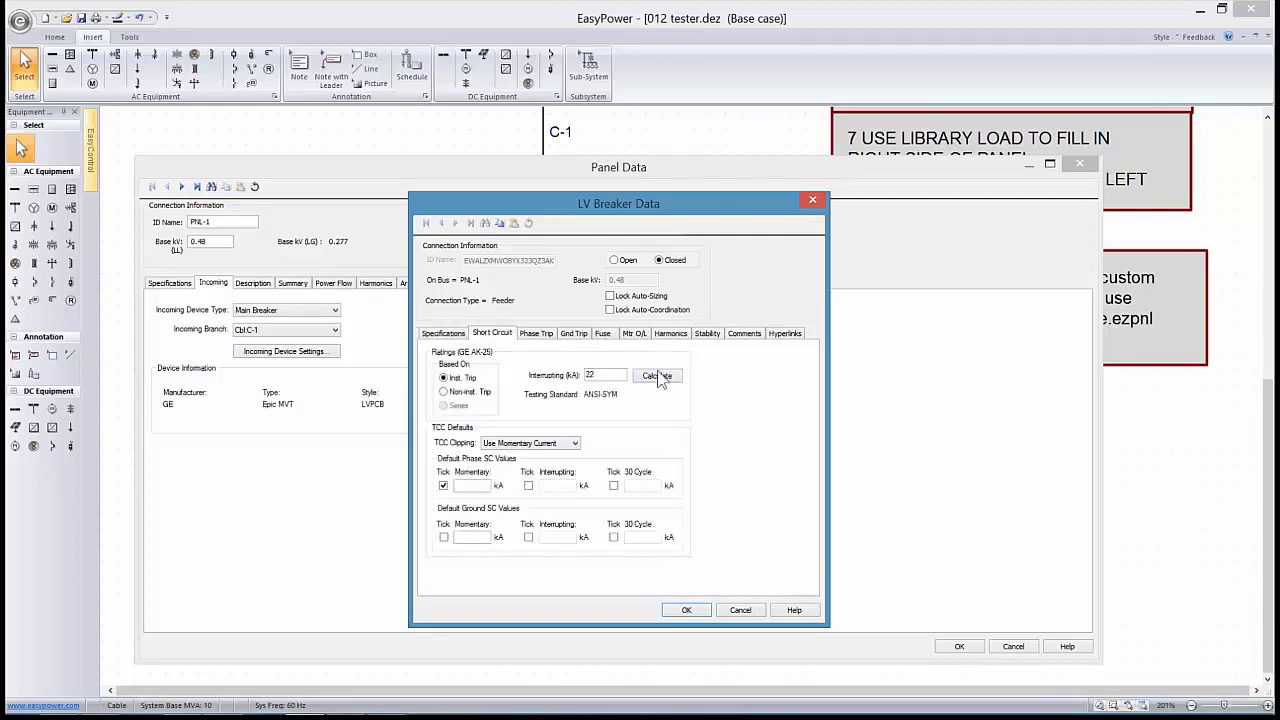
{"action": "left_click", "coordinate": [658, 377]}
{"action": "left_click", "coordinate": [541, 332]}
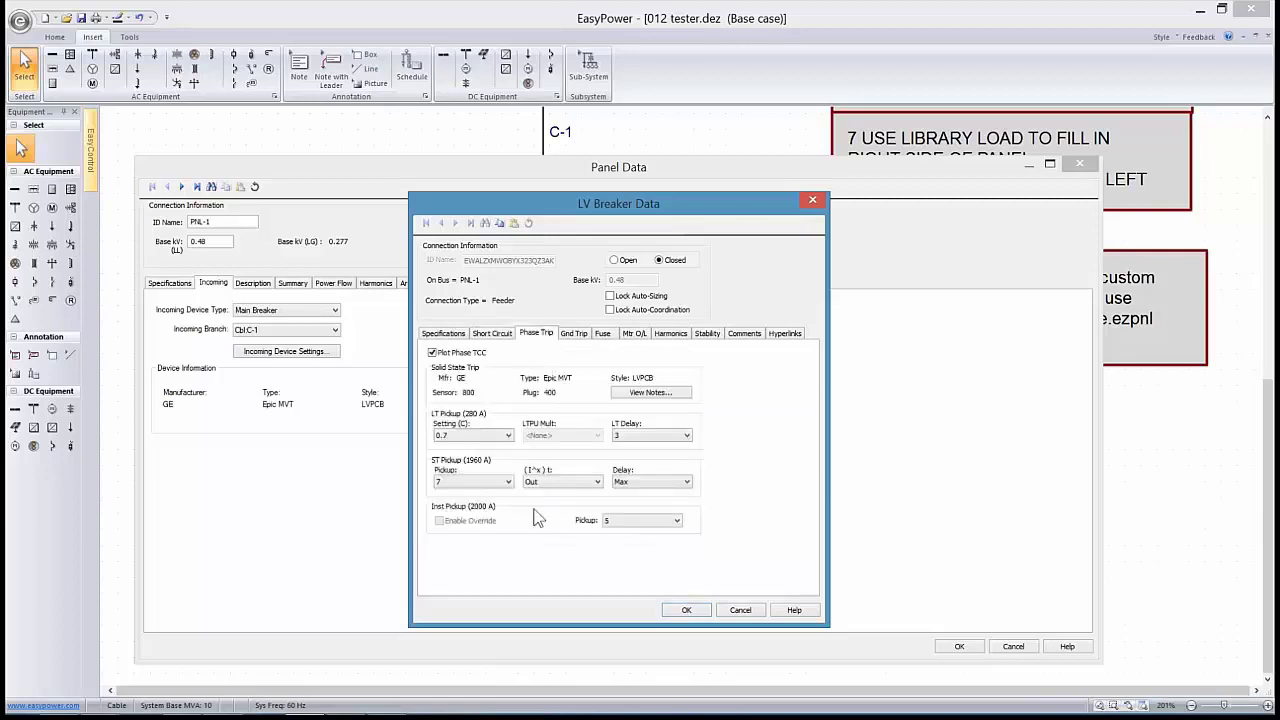
{"action": "left_click", "coordinate": [700, 610]}
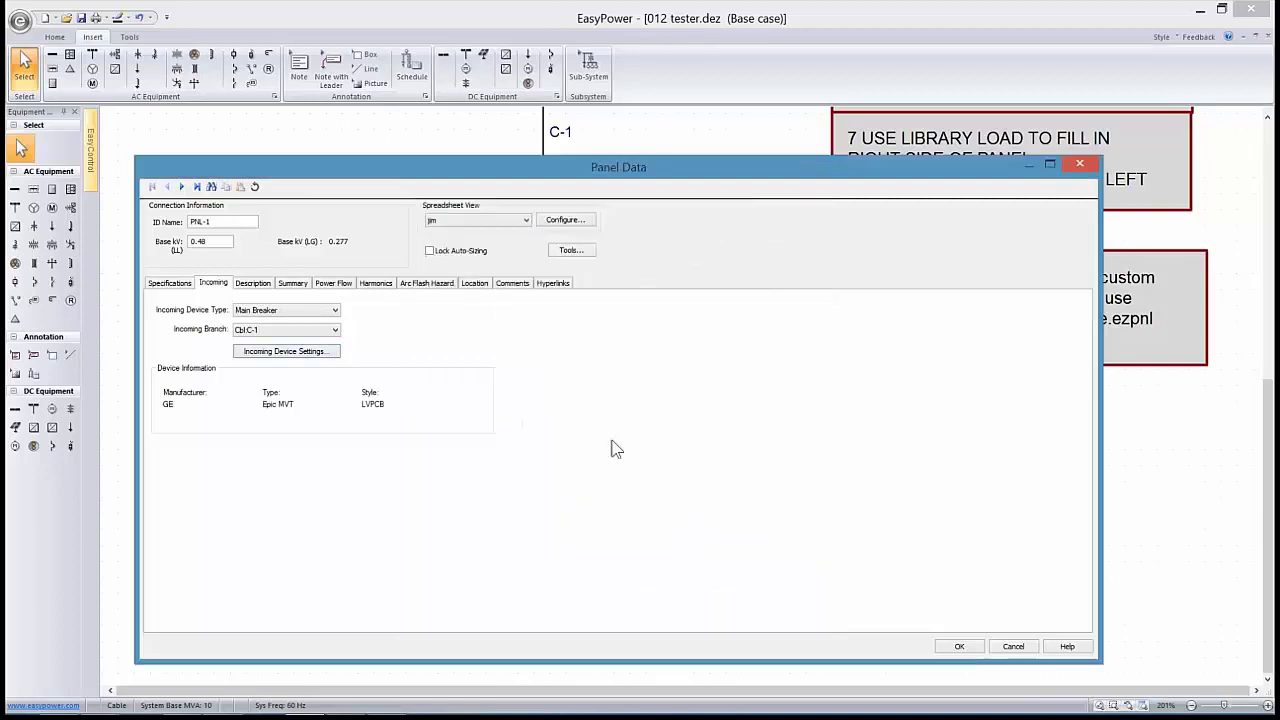
{"action": "left_click", "coordinate": [950, 646]}
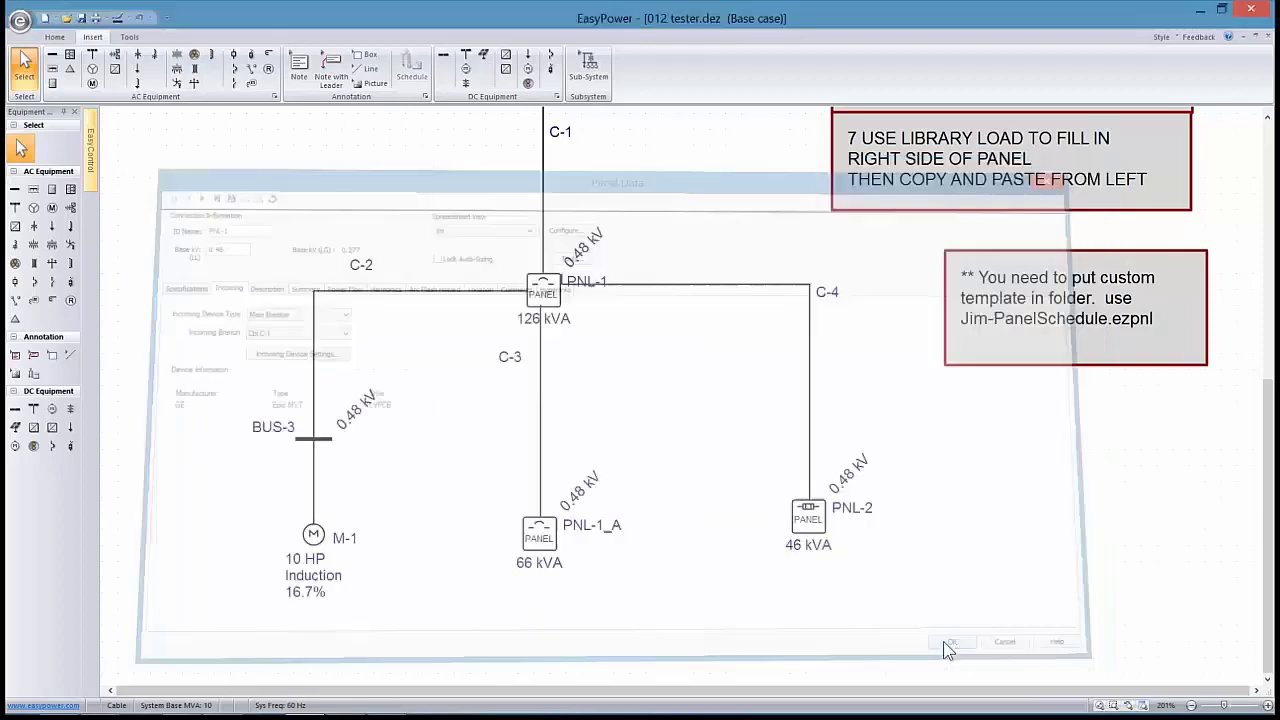
{"action": "scroll", "coordinate": [592, 396], "scroll_direction": "down", "scroll_amount": 3}
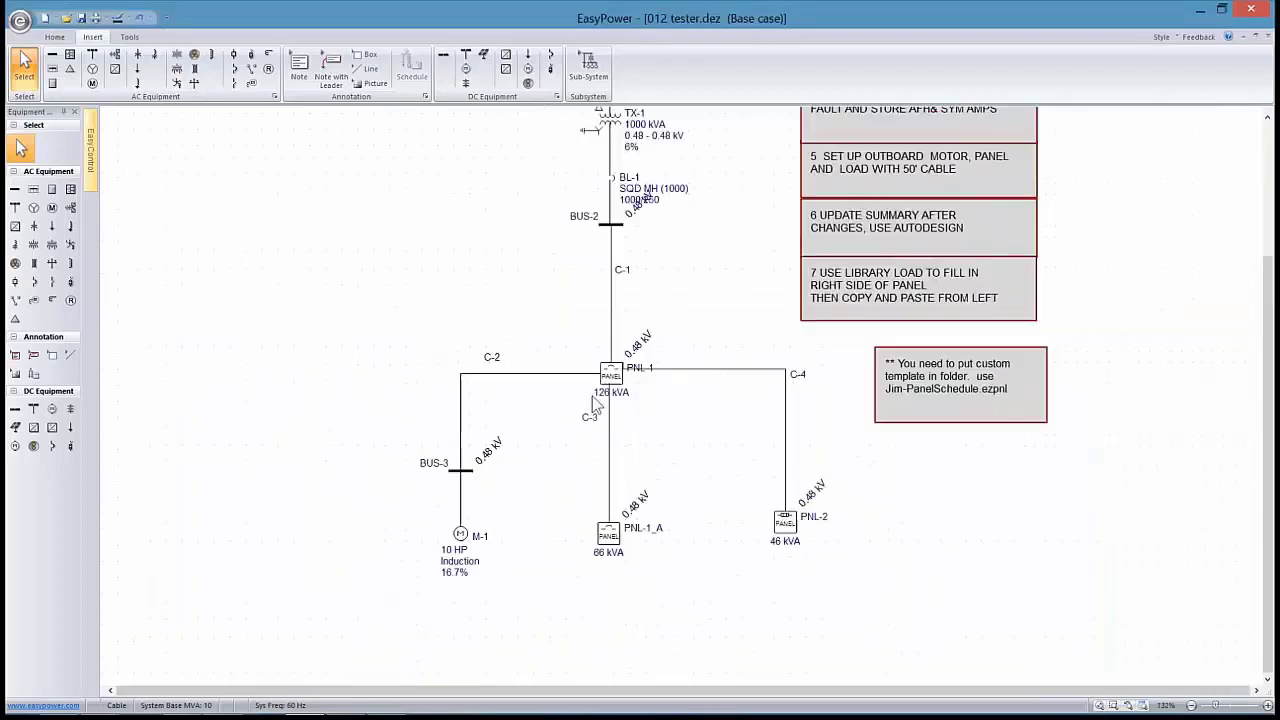
{"action": "left_click_drag", "start_coordinate": [600, 408], "coordinate": [537, 441]}
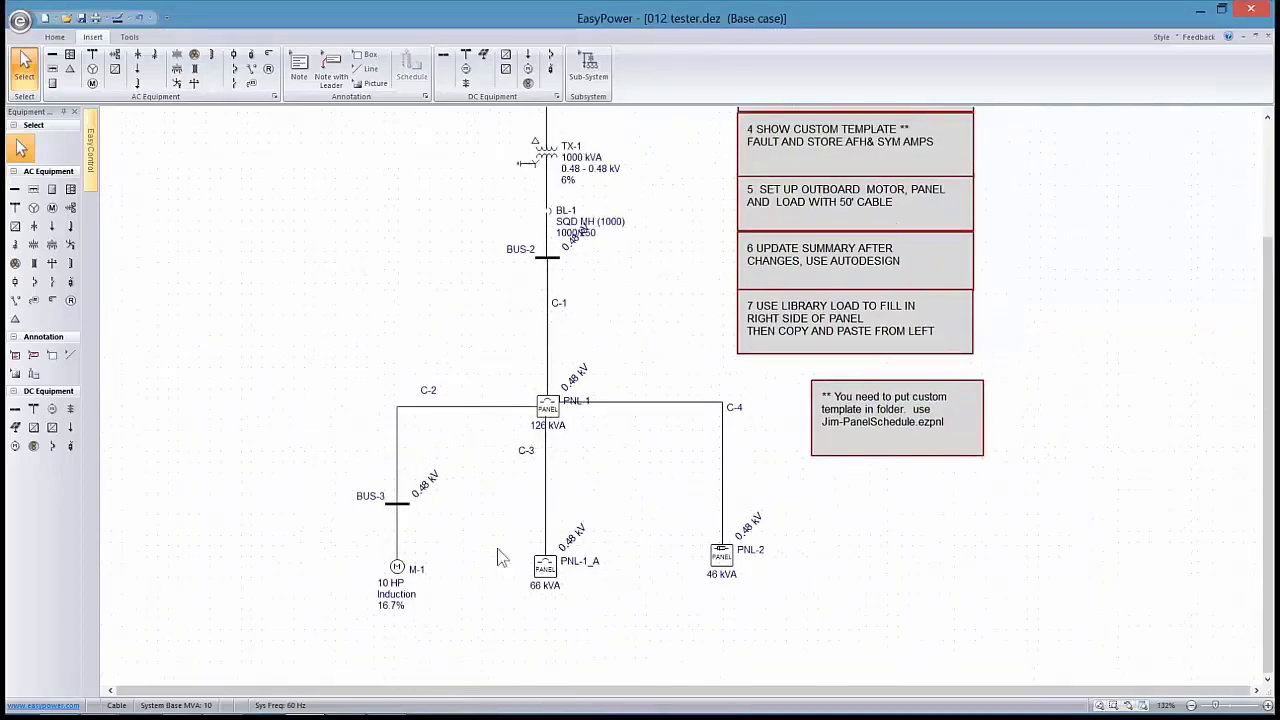
{"action": "left_click", "coordinate": [551, 410]}
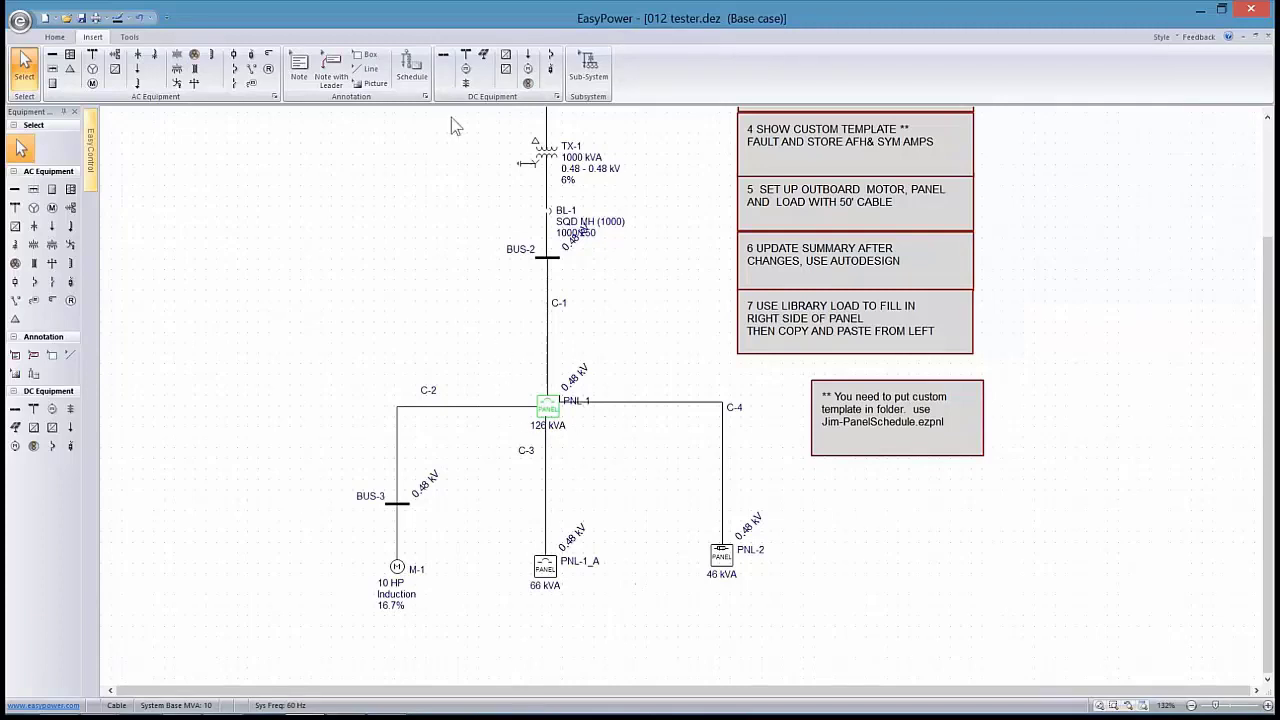
{"action": "left_click", "coordinate": [278, 120]}
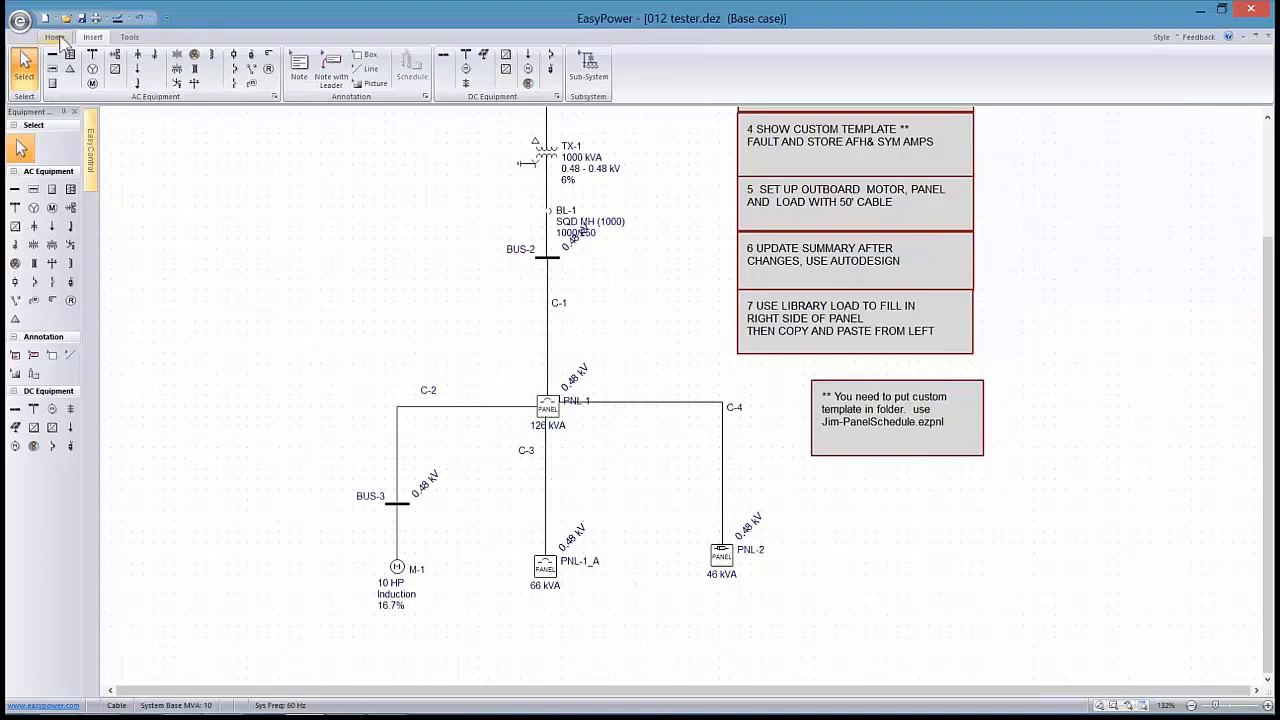
Run a short-circuit fault on all buses to view the arc flash results, and return to database editing
{"action": "left_click", "coordinate": [56, 38]}
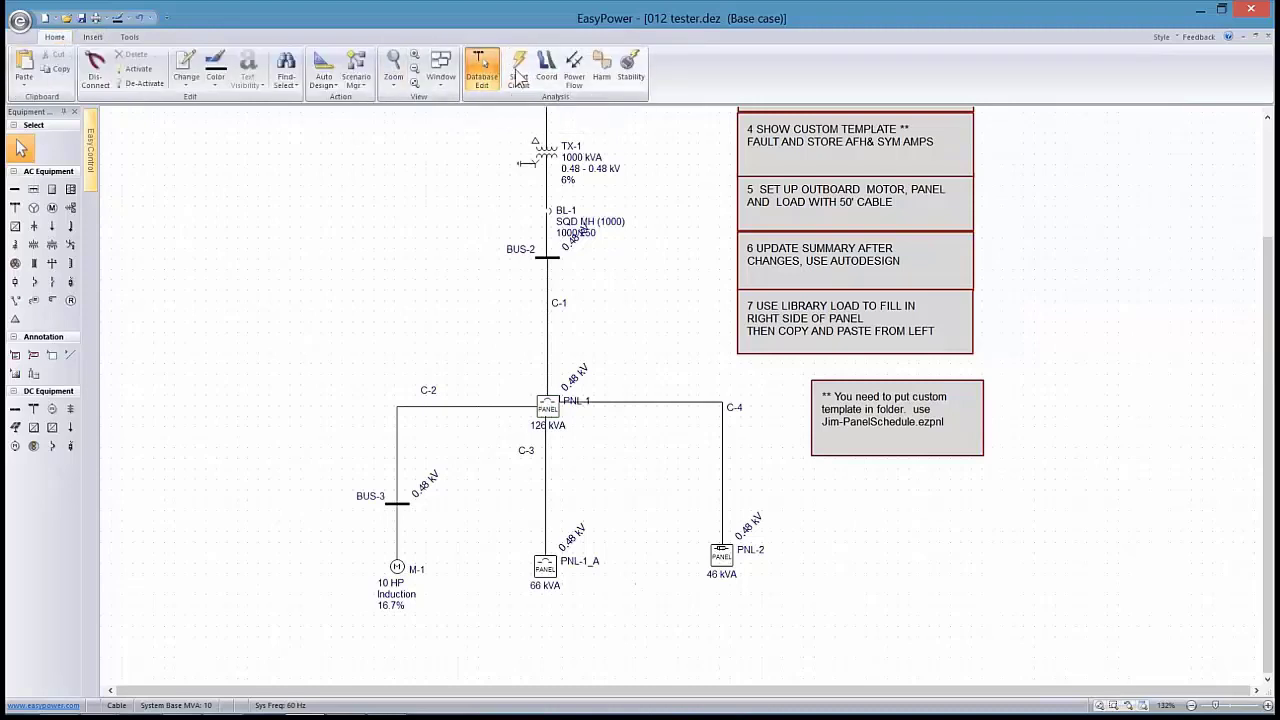
{"action": "left_click", "coordinate": [518, 68]}
{"action": "left_click", "coordinate": [27, 68]}
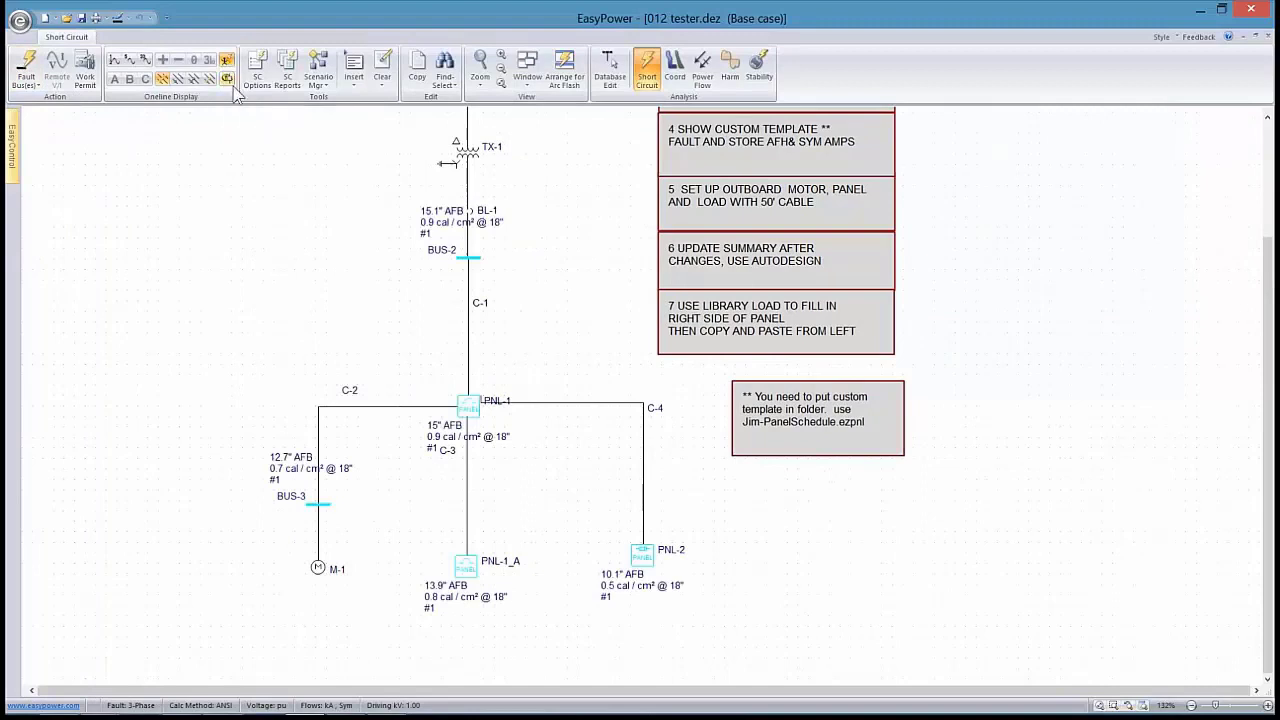
{"action": "left_click_drag", "start_coordinate": [331, 294], "coordinate": [380, 288]}
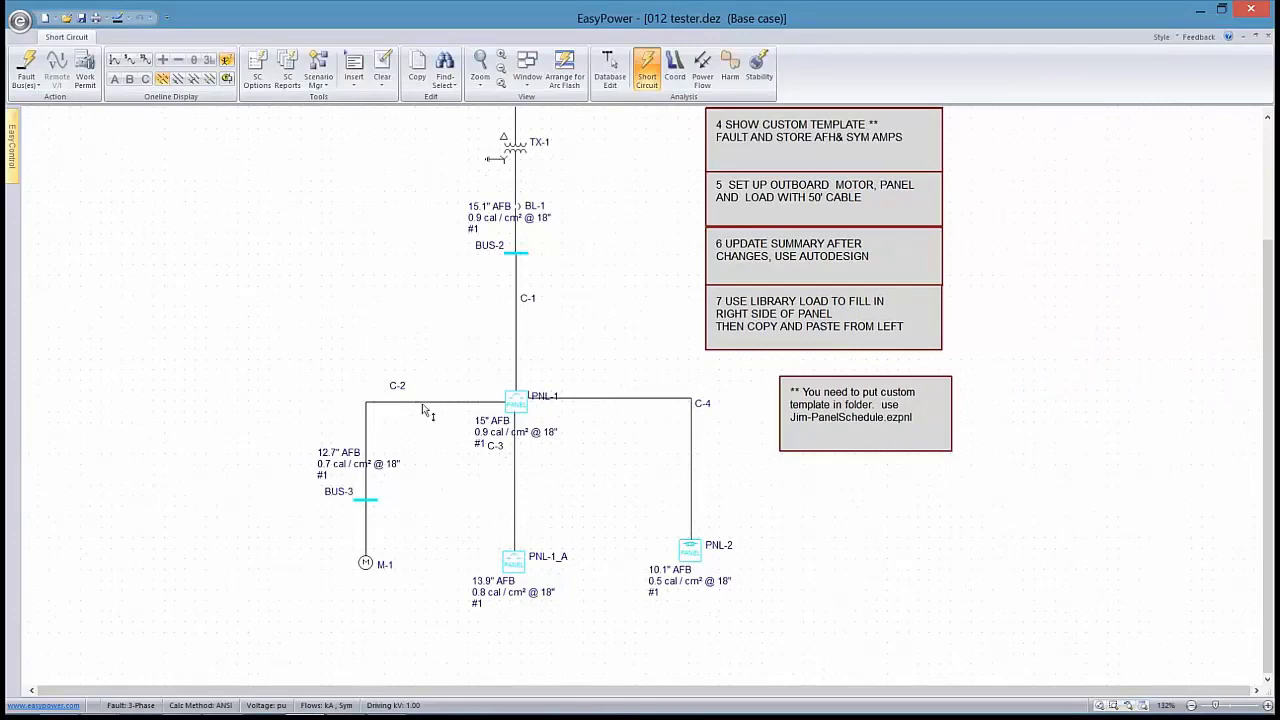
{"action": "left_click", "coordinate": [609, 70]}
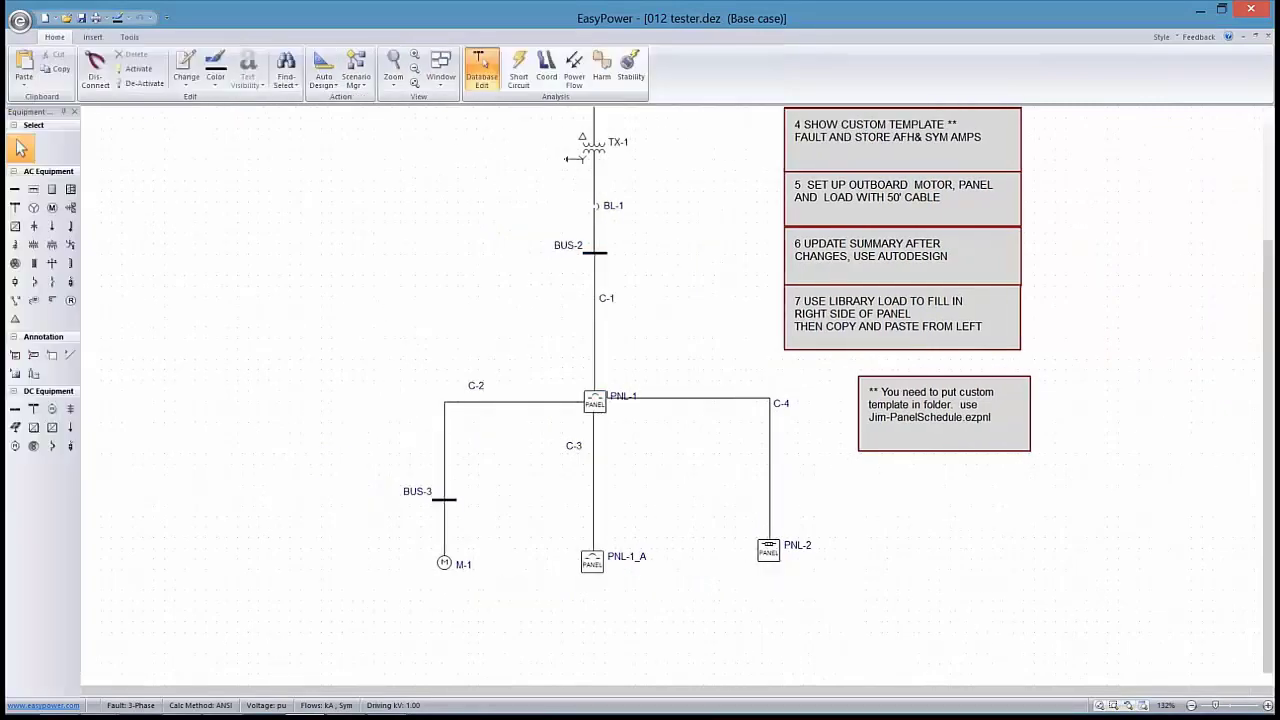
Place a two-winding transformer below panel PNL-1_A and connect it to that panel with a cable
{"action": "scroll", "coordinate": [540, 349], "scroll_direction": "down", "scroll_amount": 2}
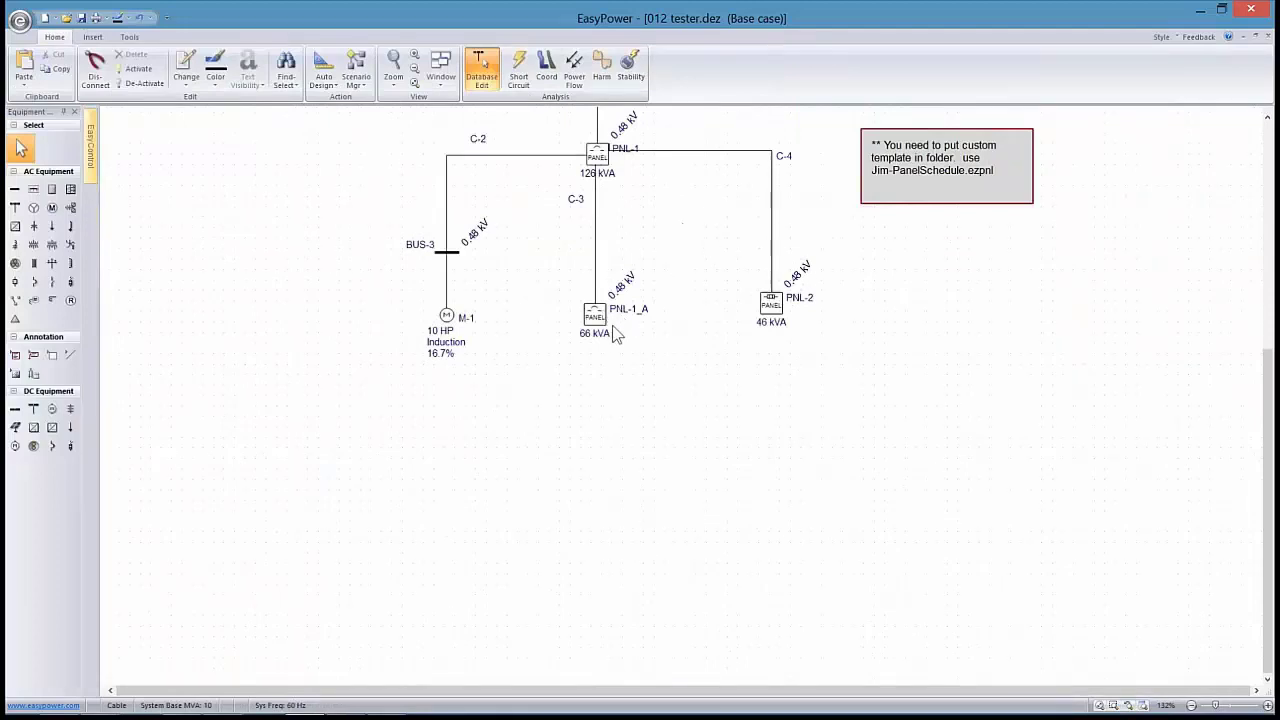
{"action": "scroll", "coordinate": [613, 338], "scroll_direction": "up", "scroll_amount": 2}
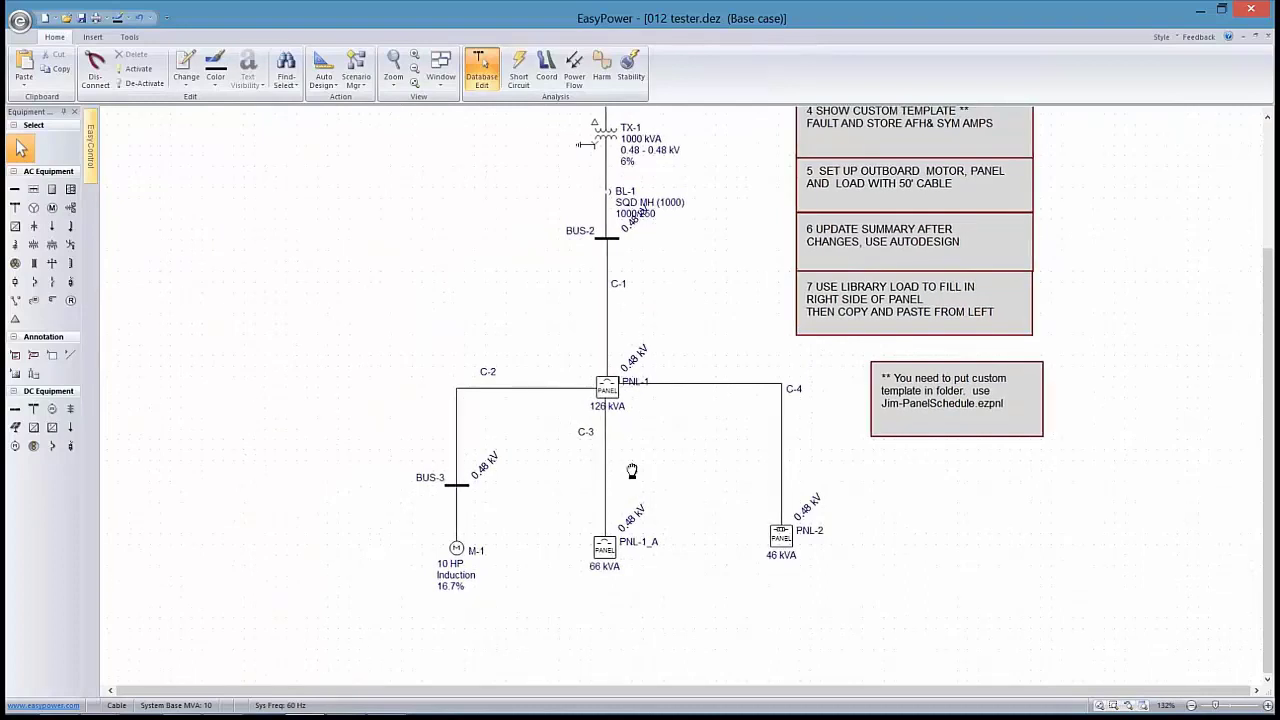
{"action": "scroll", "coordinate": [520, 240], "scroll_direction": "down", "scroll_amount": 3}
{"action": "left_click", "coordinate": [33, 244]}
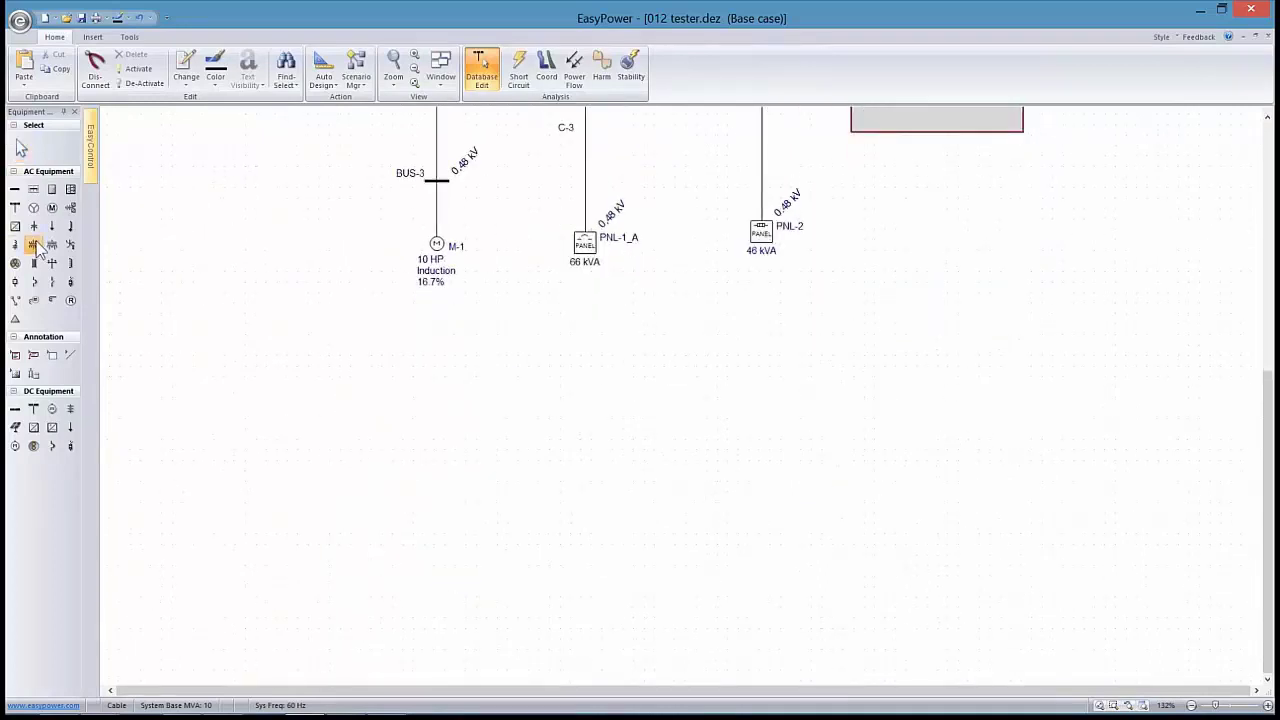
{"action": "left_click", "coordinate": [567, 394]}
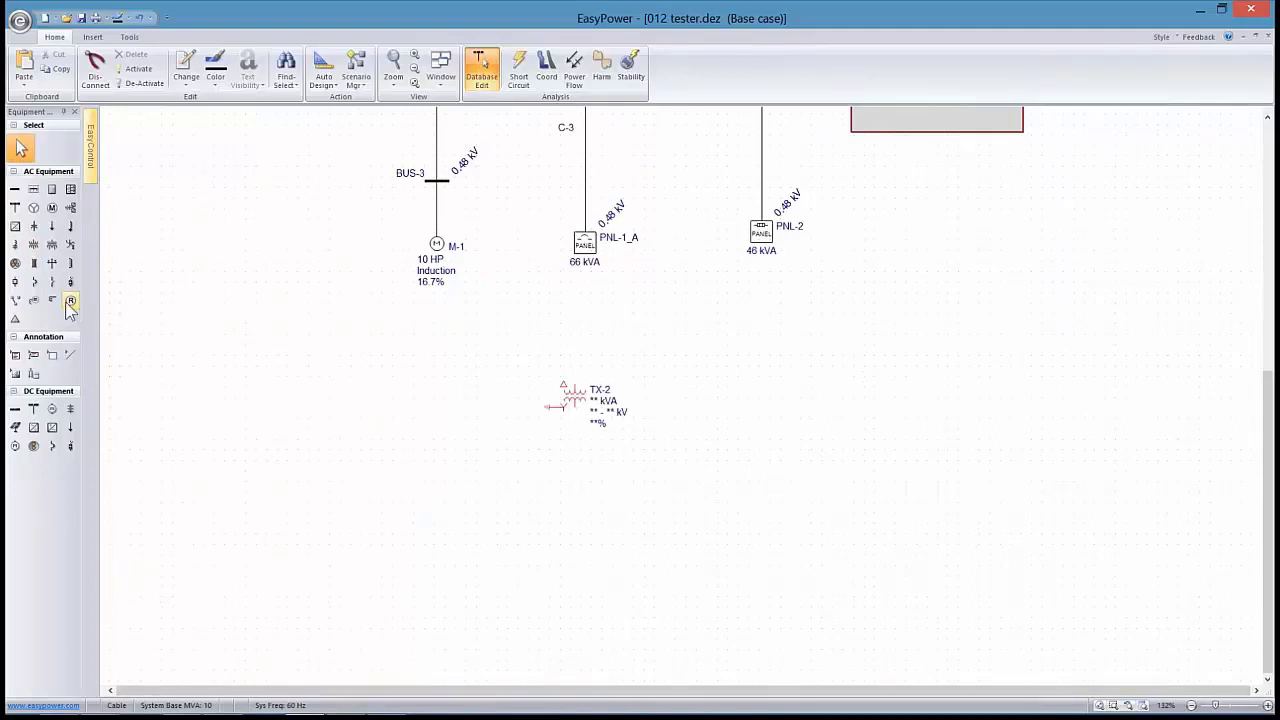
{"action": "left_click", "coordinate": [15, 264]}
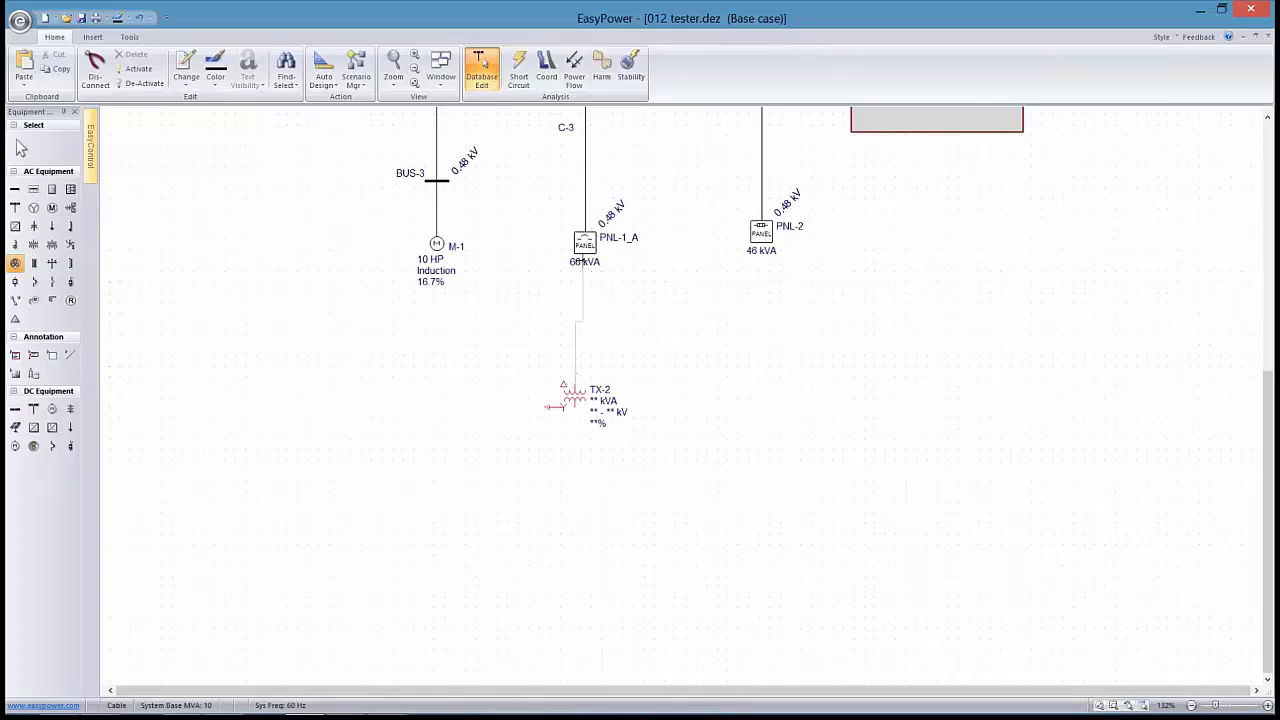
{"action": "left_click", "coordinate": [583, 262]}
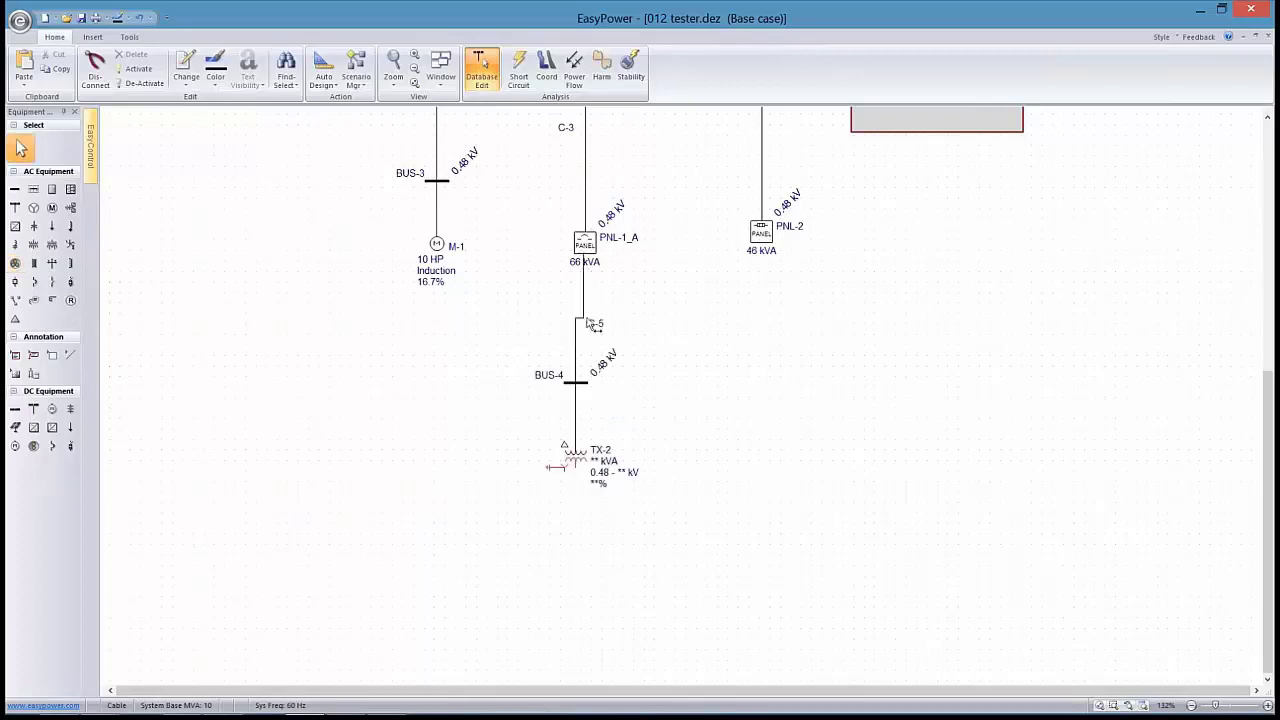
Place a new panel on the one-line below transformer TX-2
{"action": "scroll", "coordinate": [322, 280], "scroll_direction": "down", "scroll_amount": 3}
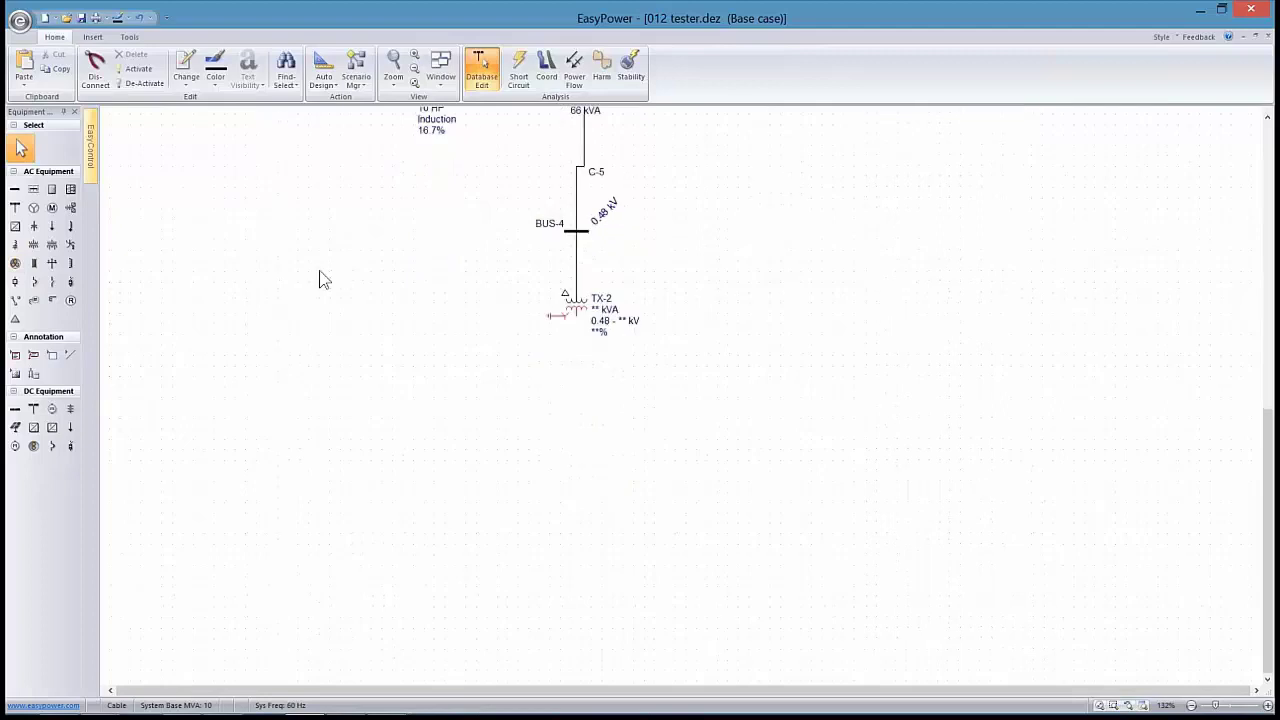
{"action": "left_click", "coordinate": [55, 192]}
{"action": "left_click", "coordinate": [564, 455]}
Connect the new panel to the transformer's secondary with a cable, using a bus base of 0.21 kV
{"action": "left_click", "coordinate": [15, 263]}
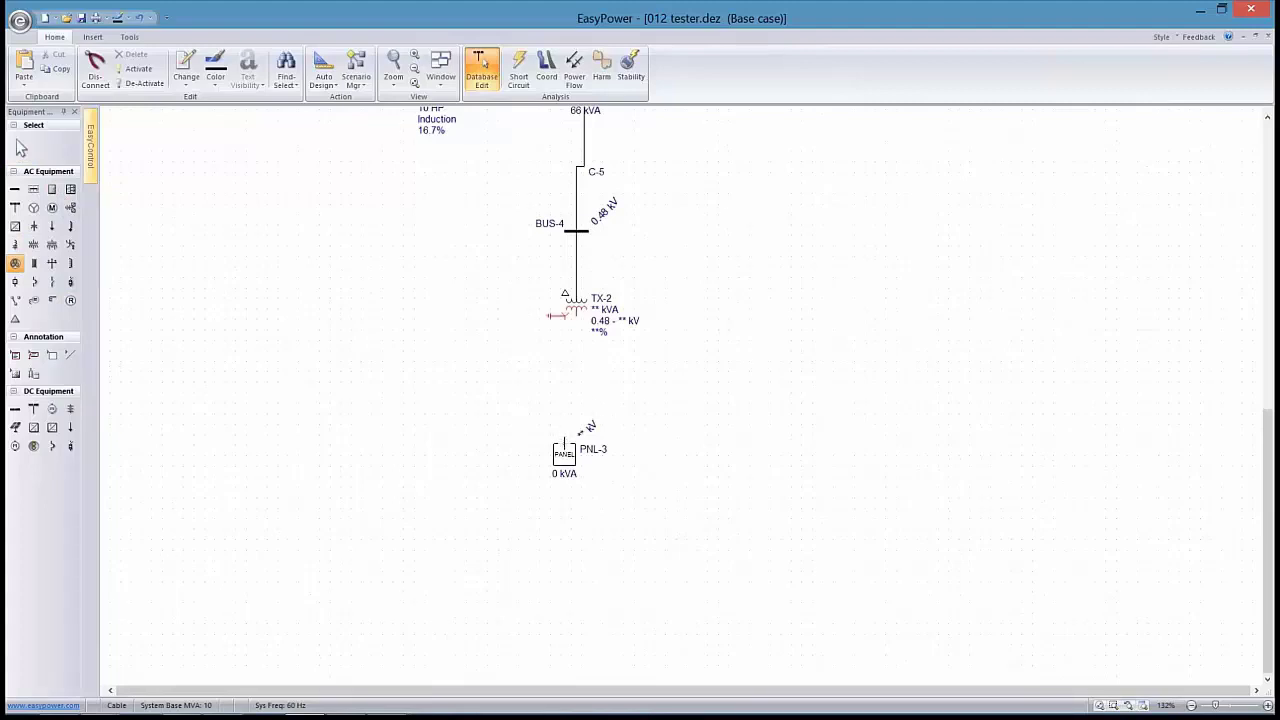
{"action": "left_click", "coordinate": [564, 443]}
{"action": "left_click", "coordinate": [566, 316]}
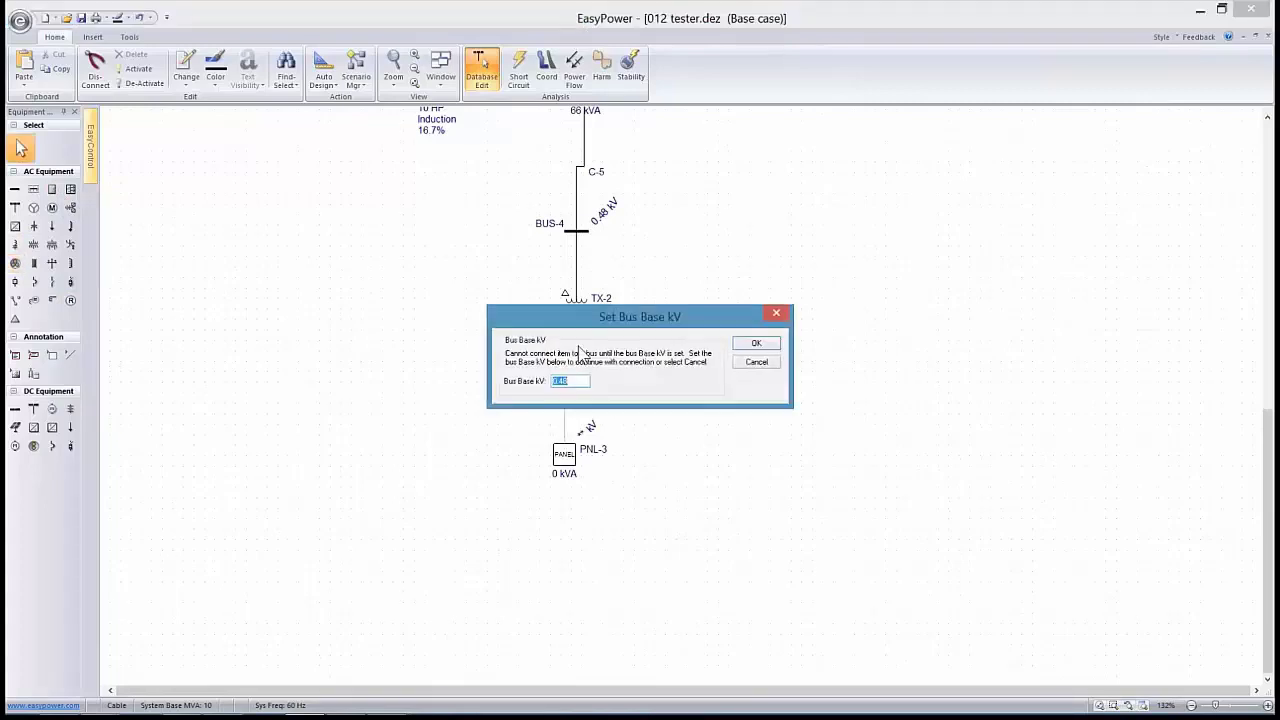
{"action": "key", "text": "BackSpace"}
{"action": "left_click", "coordinate": [757, 343]}
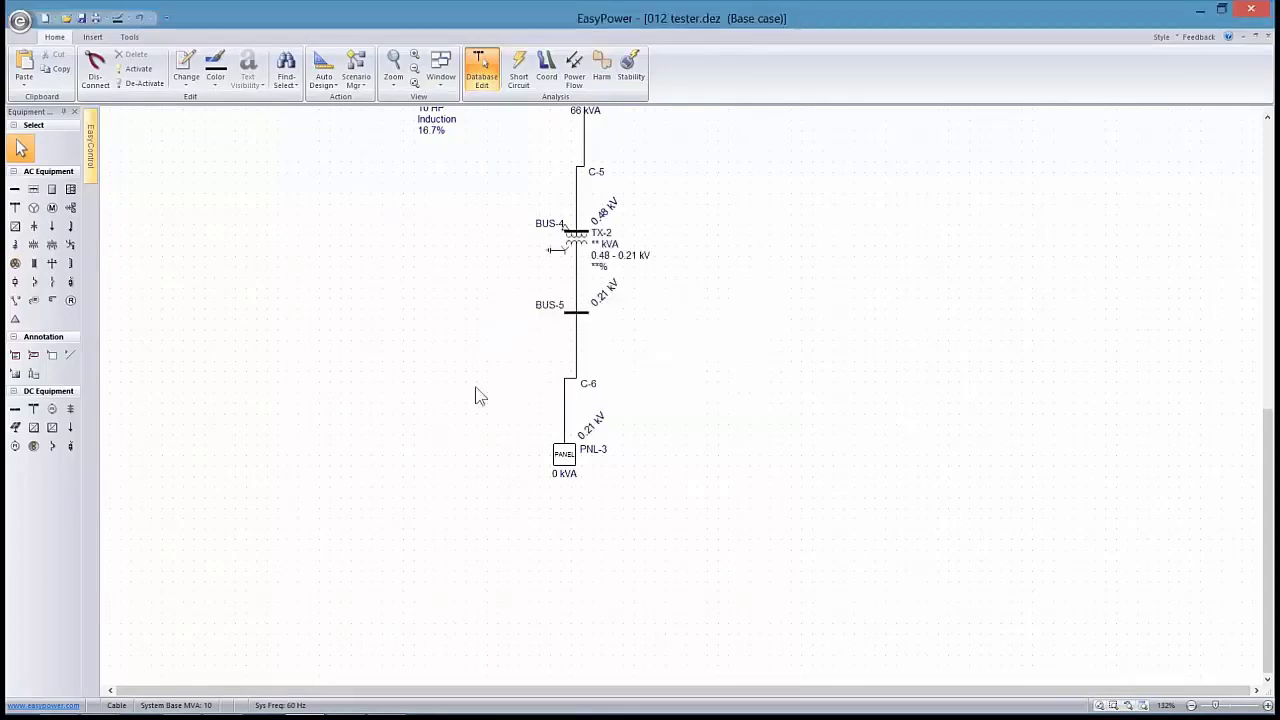
Place a new panel on the one-line below PNL-3 and connect it to PNL-3 with a cable
{"action": "left_click", "coordinate": [52, 189]}
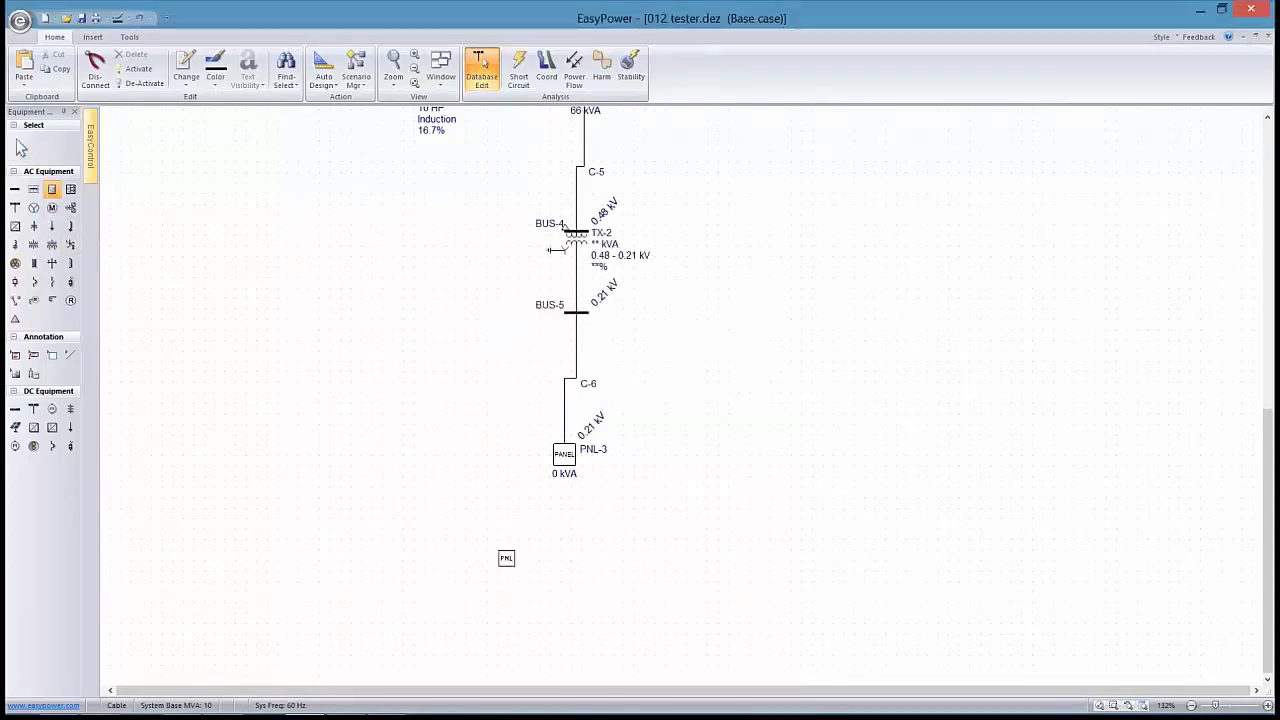
{"action": "left_click", "coordinate": [556, 562]}
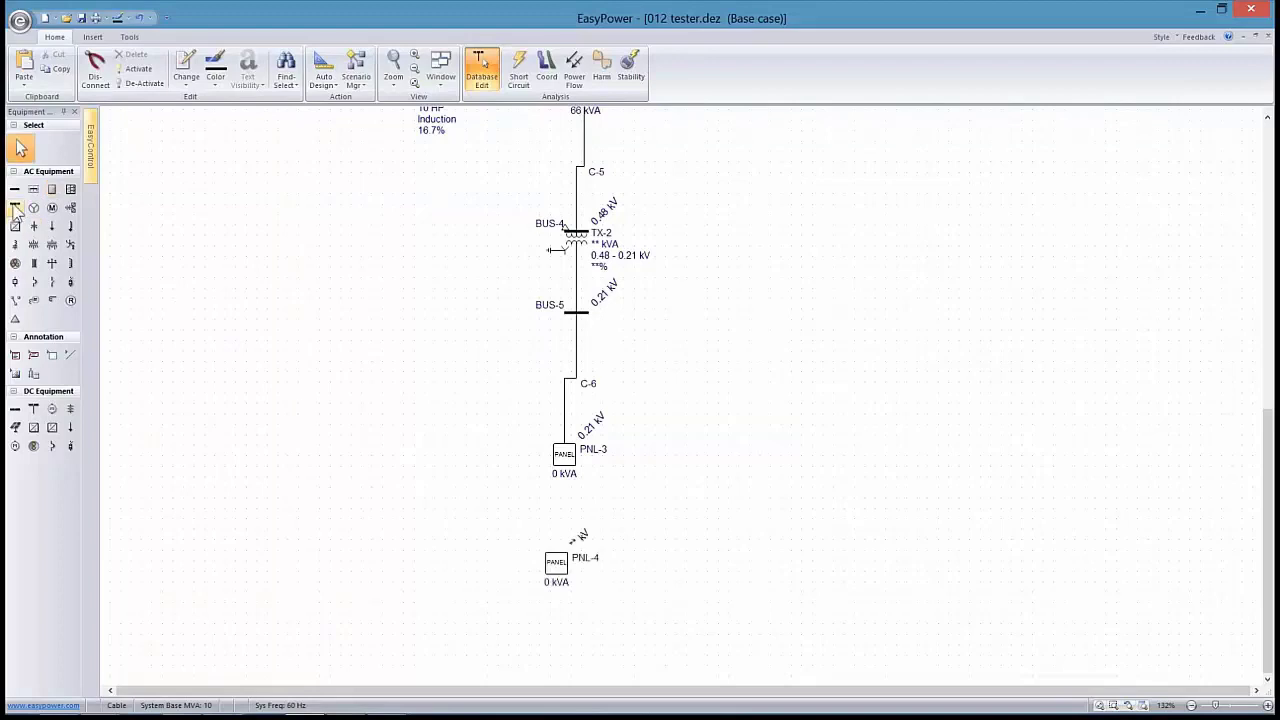
{"action": "left_click", "coordinate": [15, 247]}
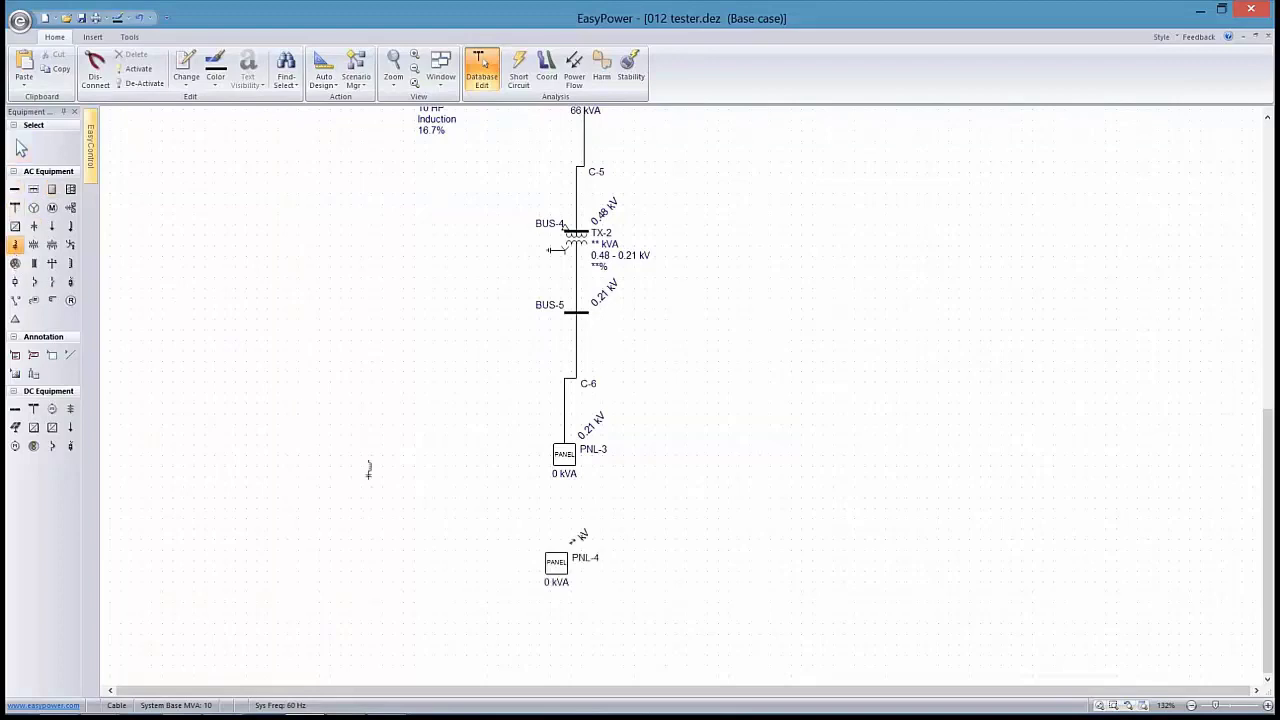
{"action": "left_click", "coordinate": [15, 263]}
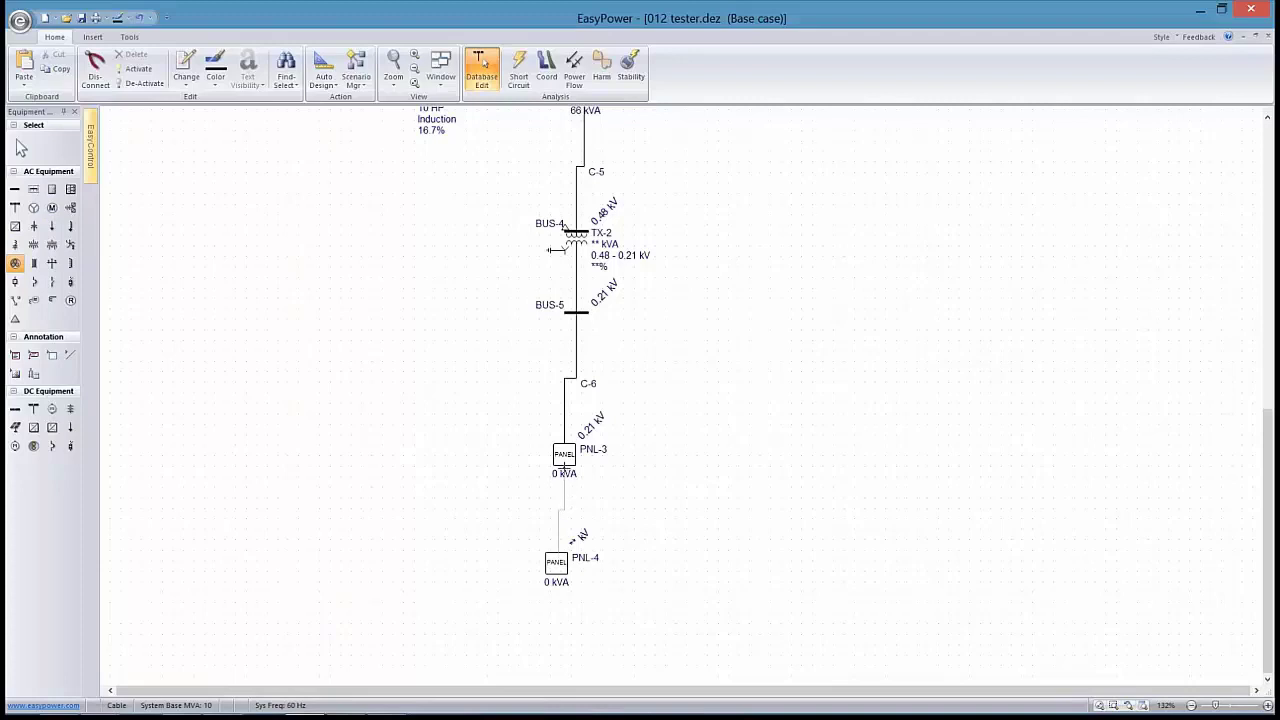
{"action": "left_click", "coordinate": [564, 467]}
{"action": "left_click_drag", "start_coordinate": [557, 562], "coordinate": [563, 566]}
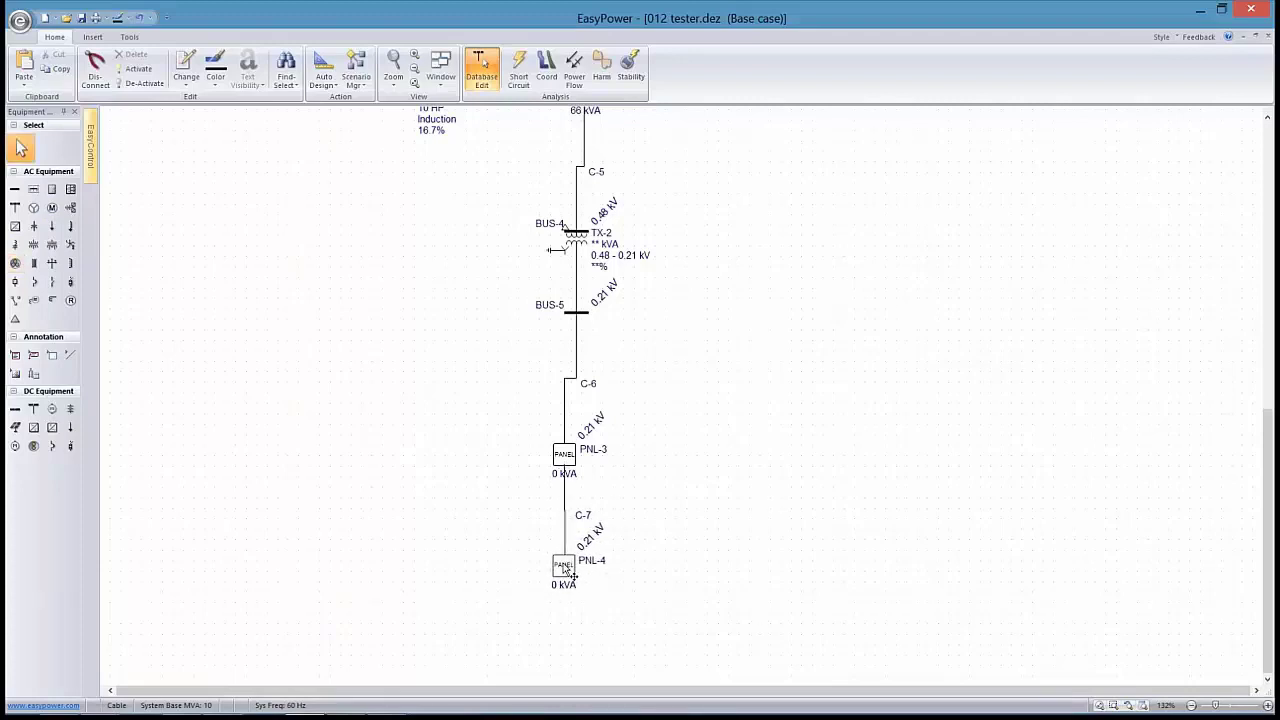
Set panel PNL-4's incoming device type to Main Fuse and its incoming branch to Cbl C-7
{"action": "double_click", "coordinate": [566, 570]}
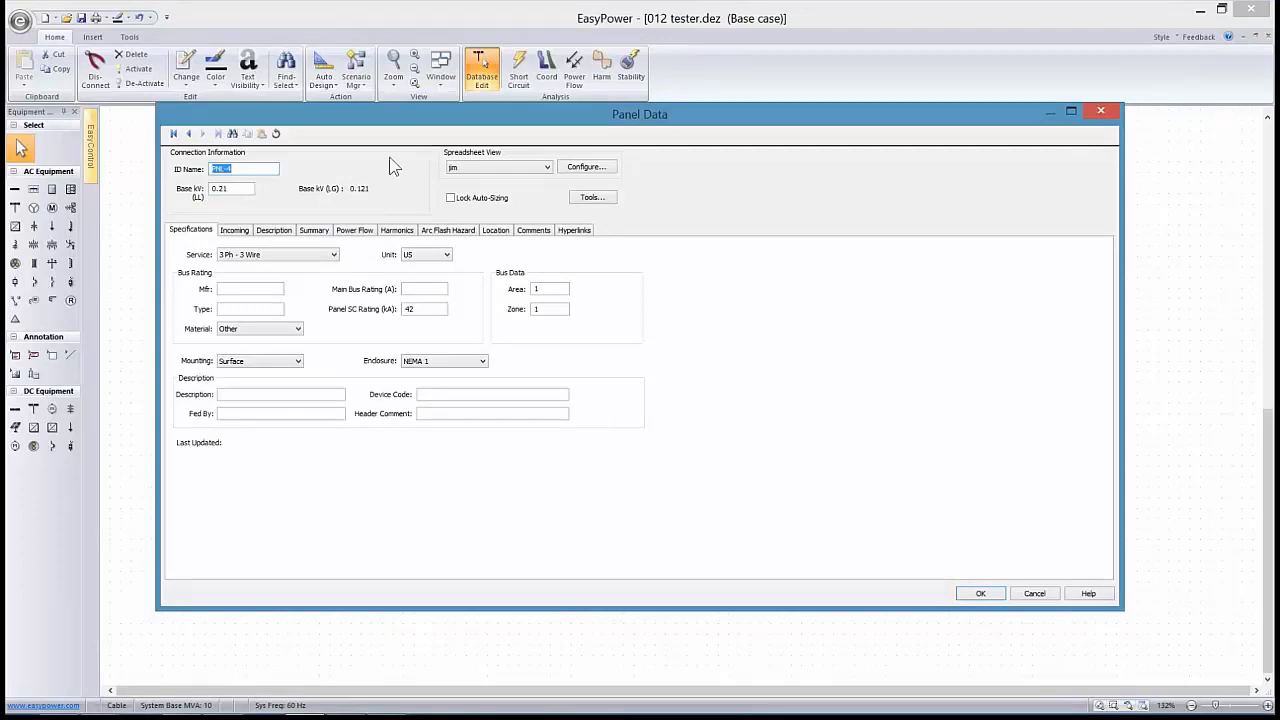
{"action": "left_click", "coordinate": [1083, 32]}
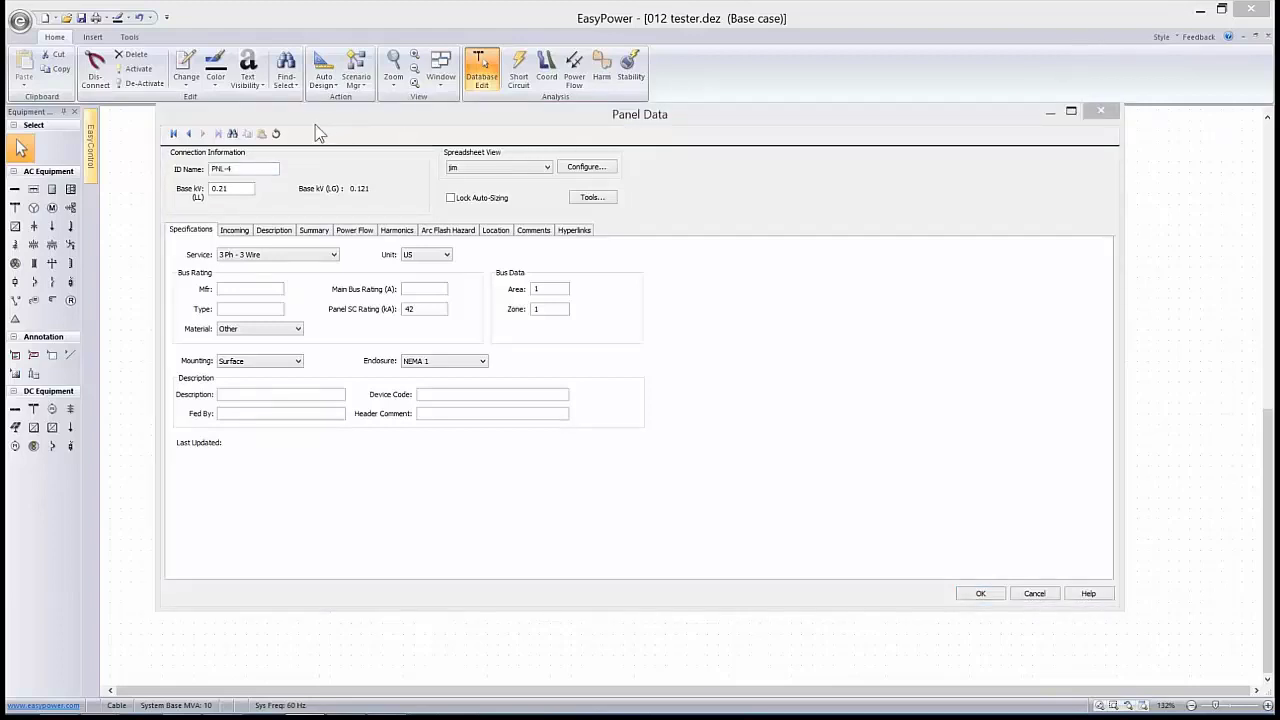
{"action": "left_click", "coordinate": [236, 232]}
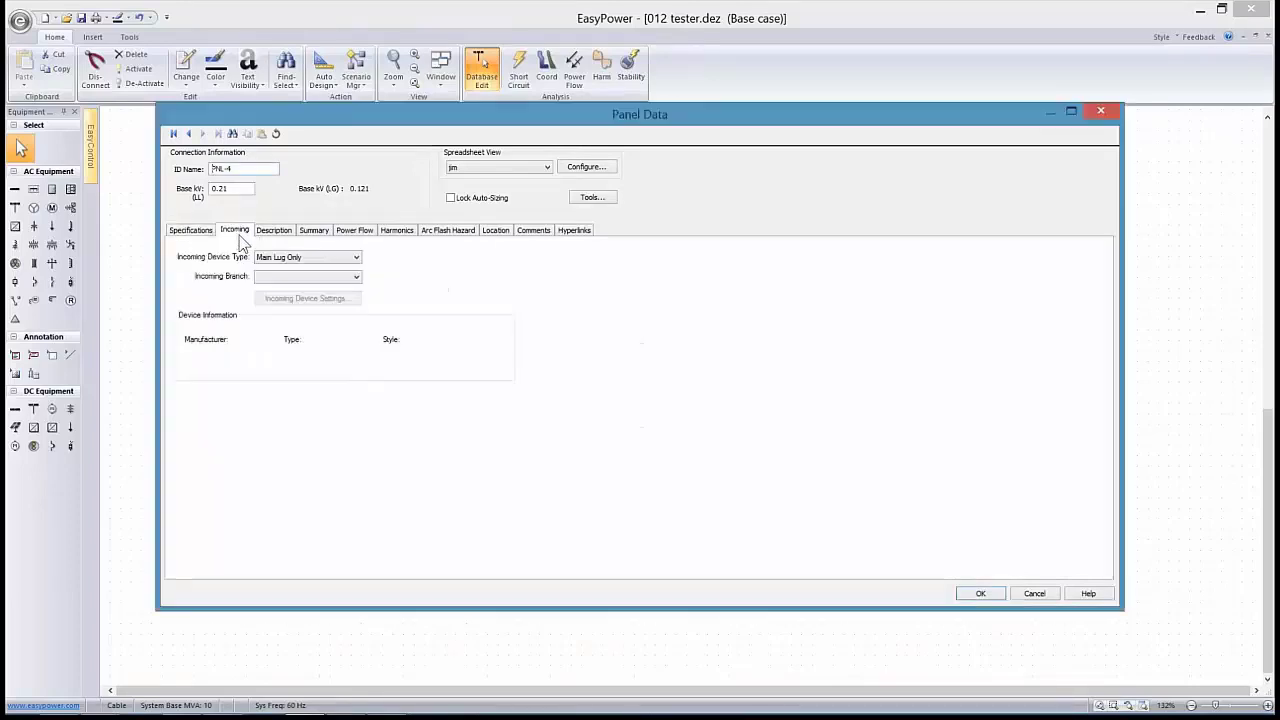
{"action": "left_click", "coordinate": [355, 259]}
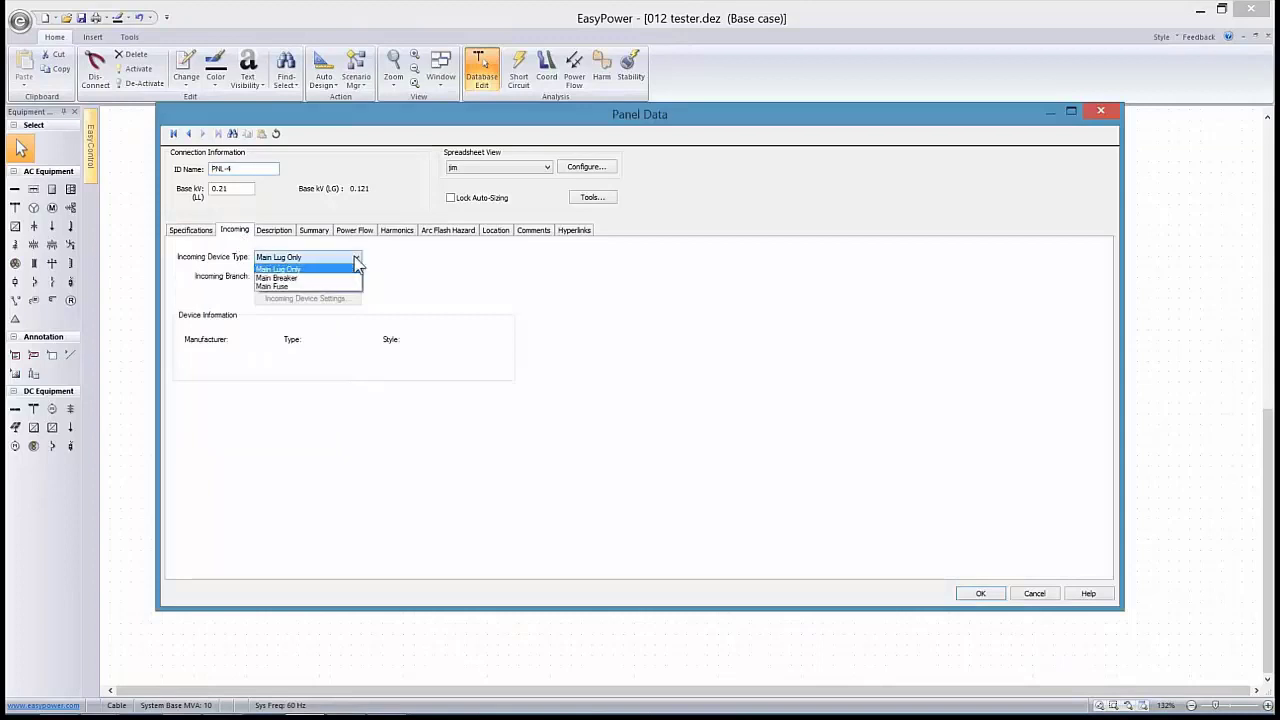
{"action": "left_click", "coordinate": [288, 286]}
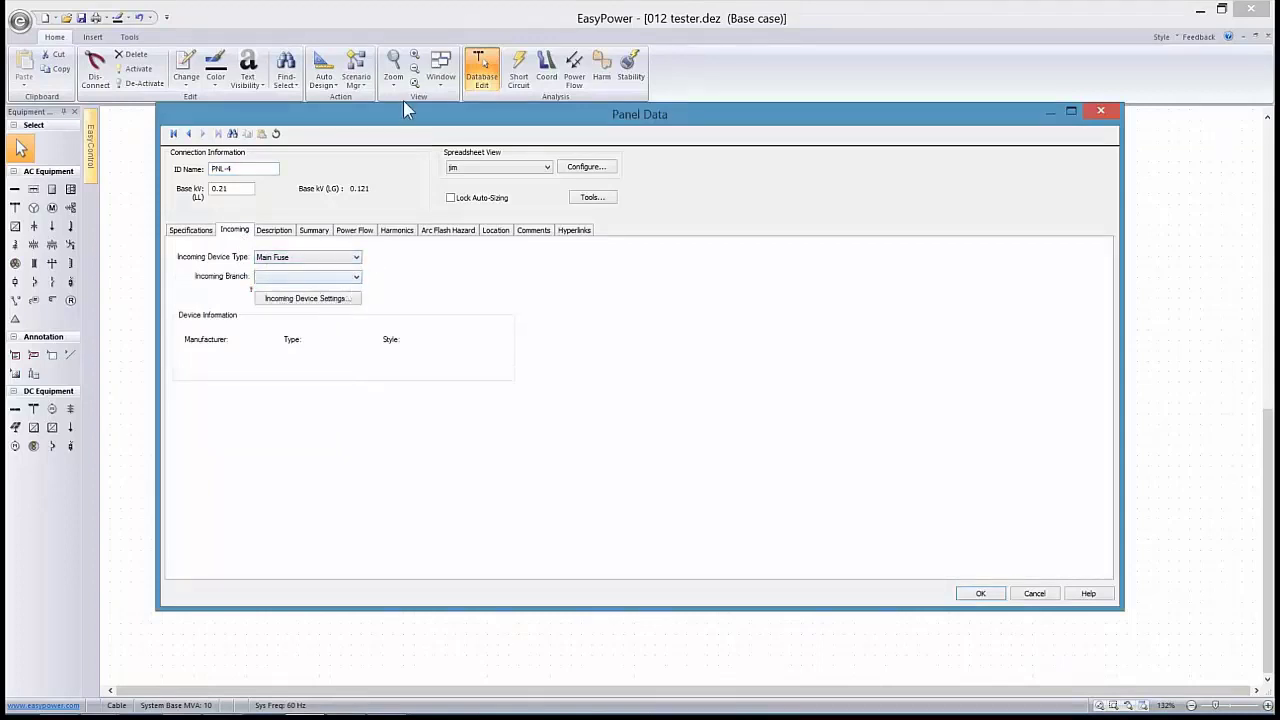
{"action": "left_click_drag", "start_coordinate": [399, 108], "coordinate": [470, 159]}
{"action": "left_click", "coordinate": [427, 326]}
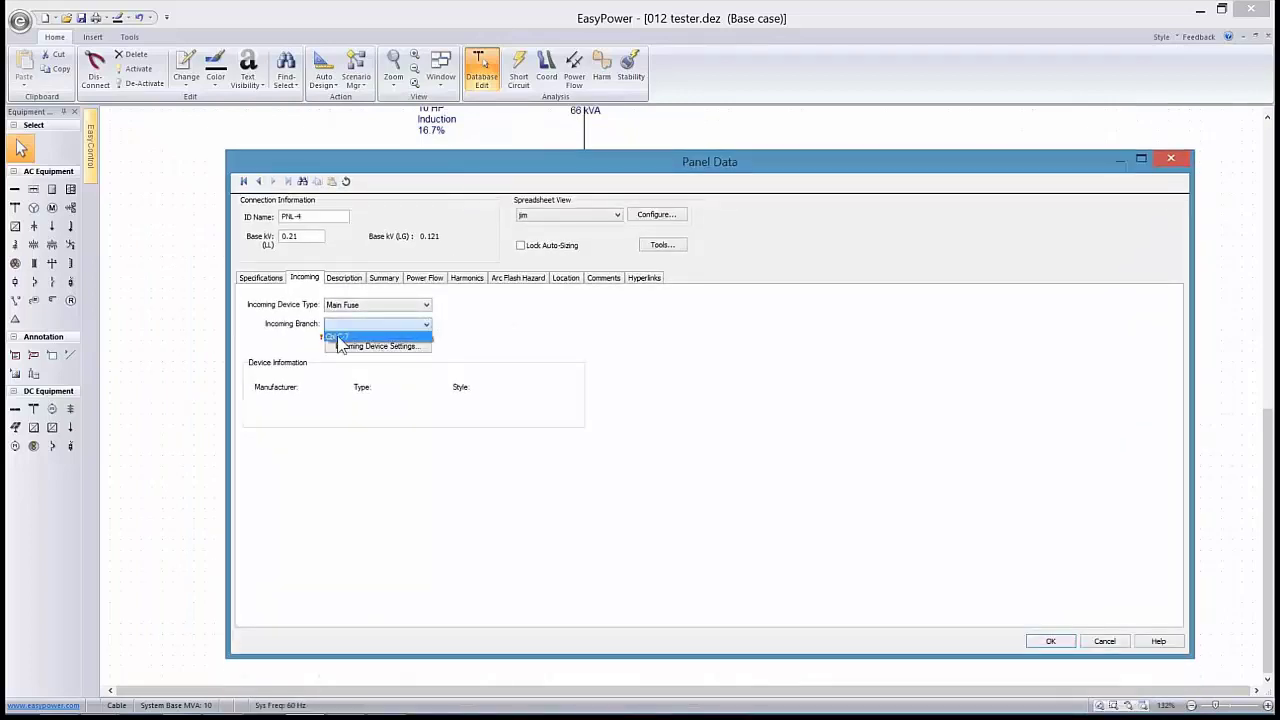
{"action": "left_click", "coordinate": [341, 337]}
Specify PNL-4's incoming fused switch as Aeroflex, Class J, style JAS(J), with a 50A size
{"action": "left_click", "coordinate": [355, 347]}
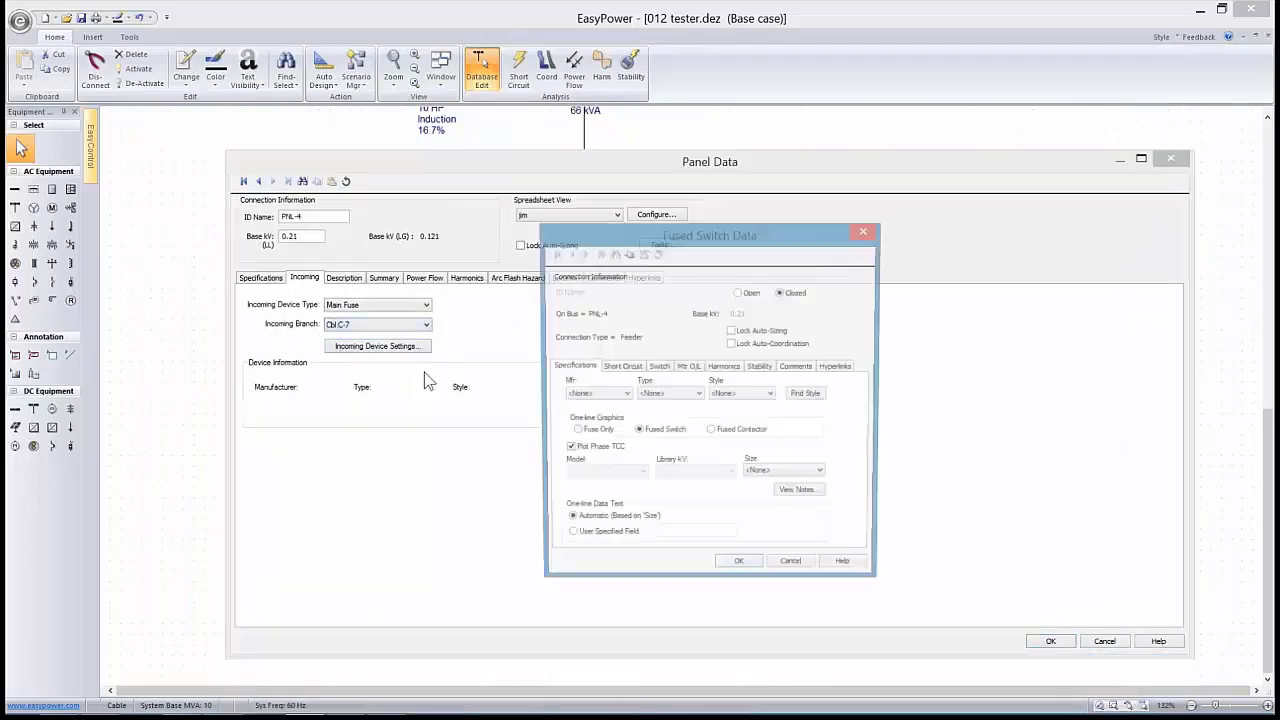
{"action": "left_click", "coordinate": [625, 396]}
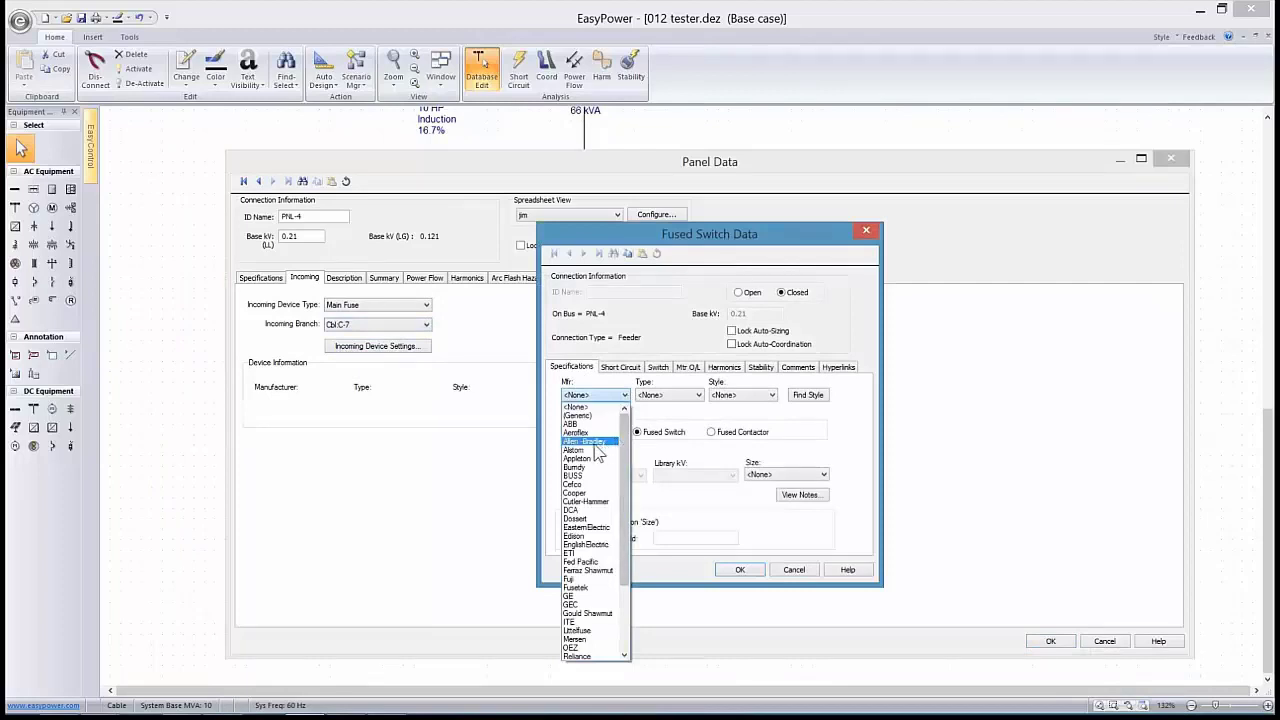
{"action": "left_click", "coordinate": [586, 434]}
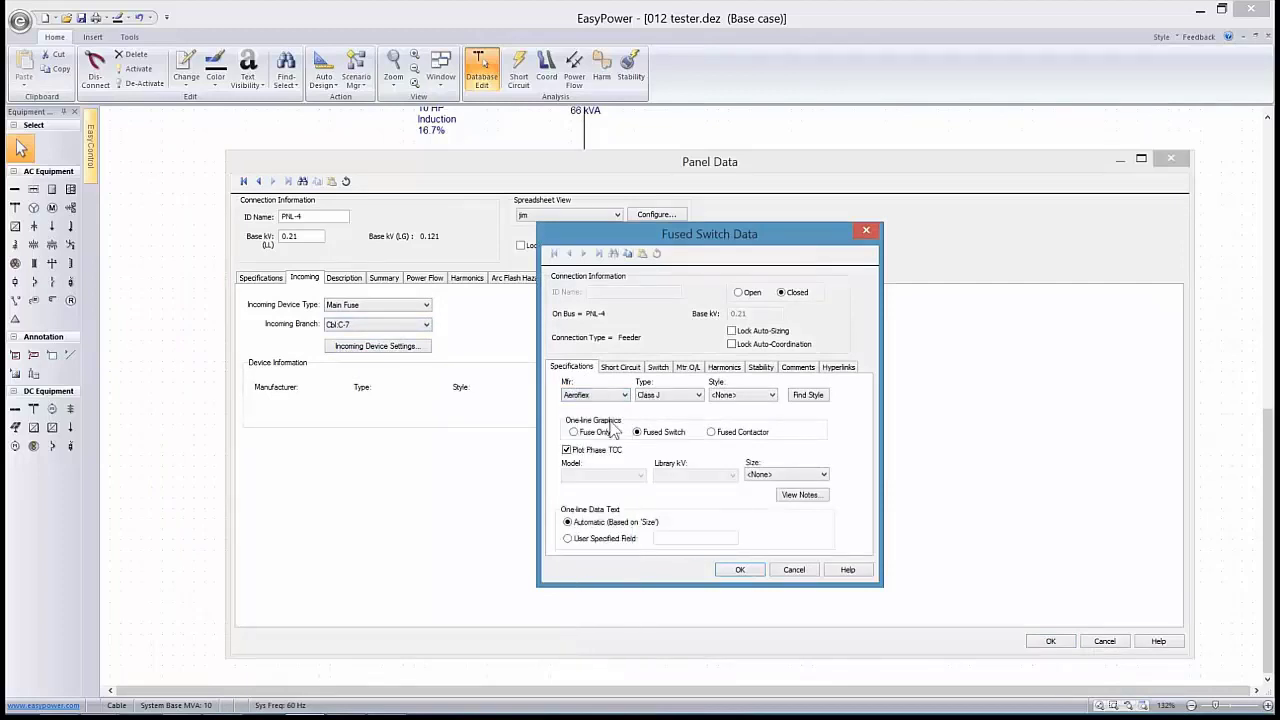
{"action": "left_click", "coordinate": [769, 396]}
{"action": "left_click", "coordinate": [737, 425]}
{"action": "left_click", "coordinate": [822, 475]}
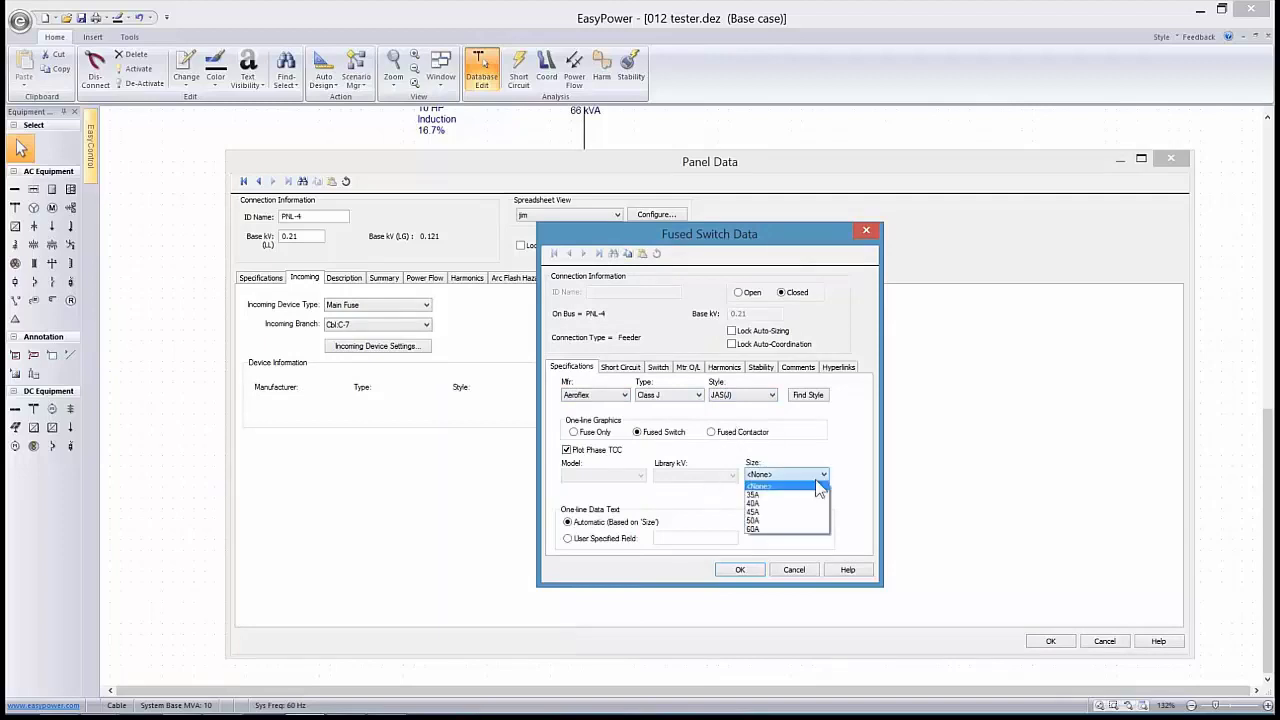
{"action": "left_click", "coordinate": [756, 521]}
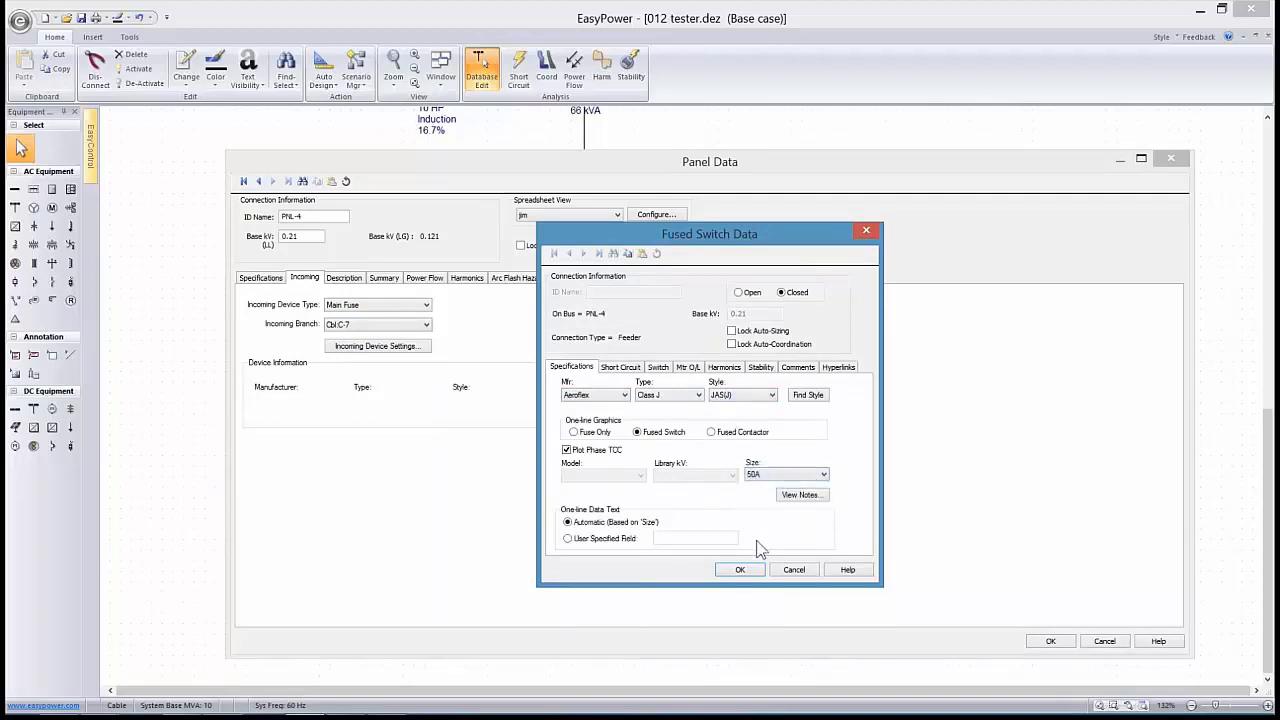
Calculate the incoming fuse's short-circuit rating and accept the fused switch data
{"action": "left_click", "coordinate": [621, 367]}
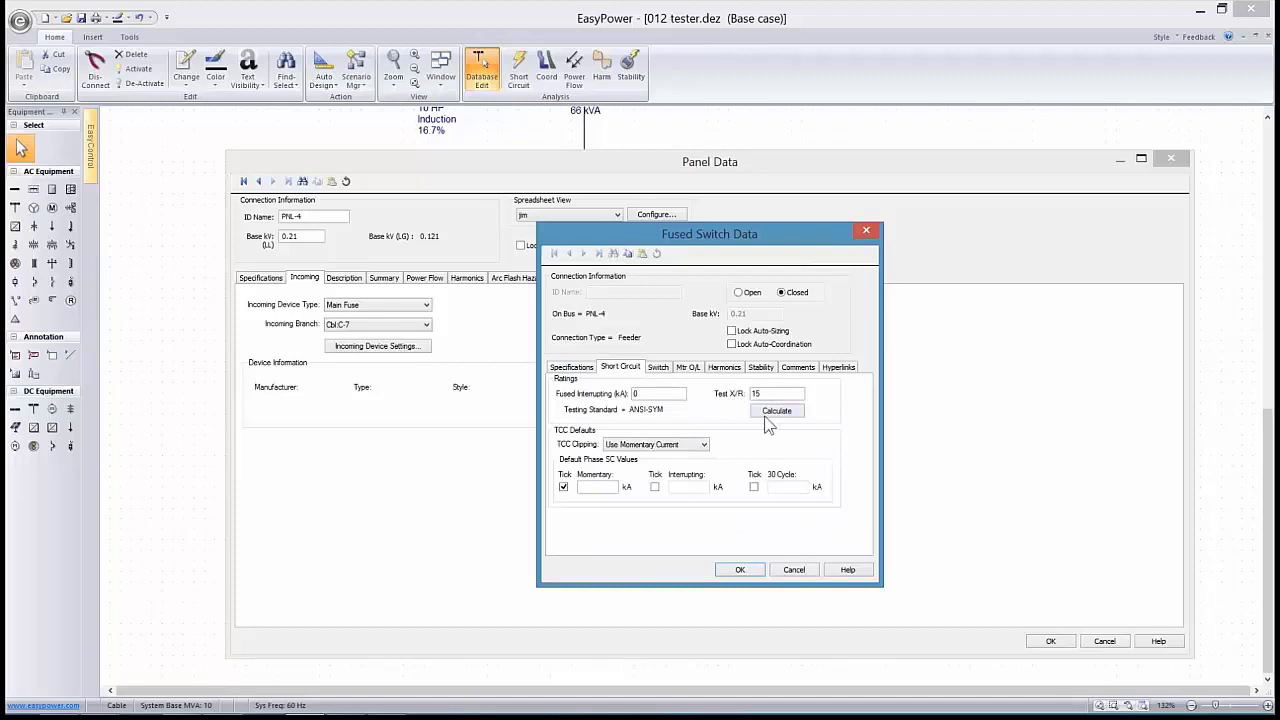
{"action": "left_click", "coordinate": [658, 368]}
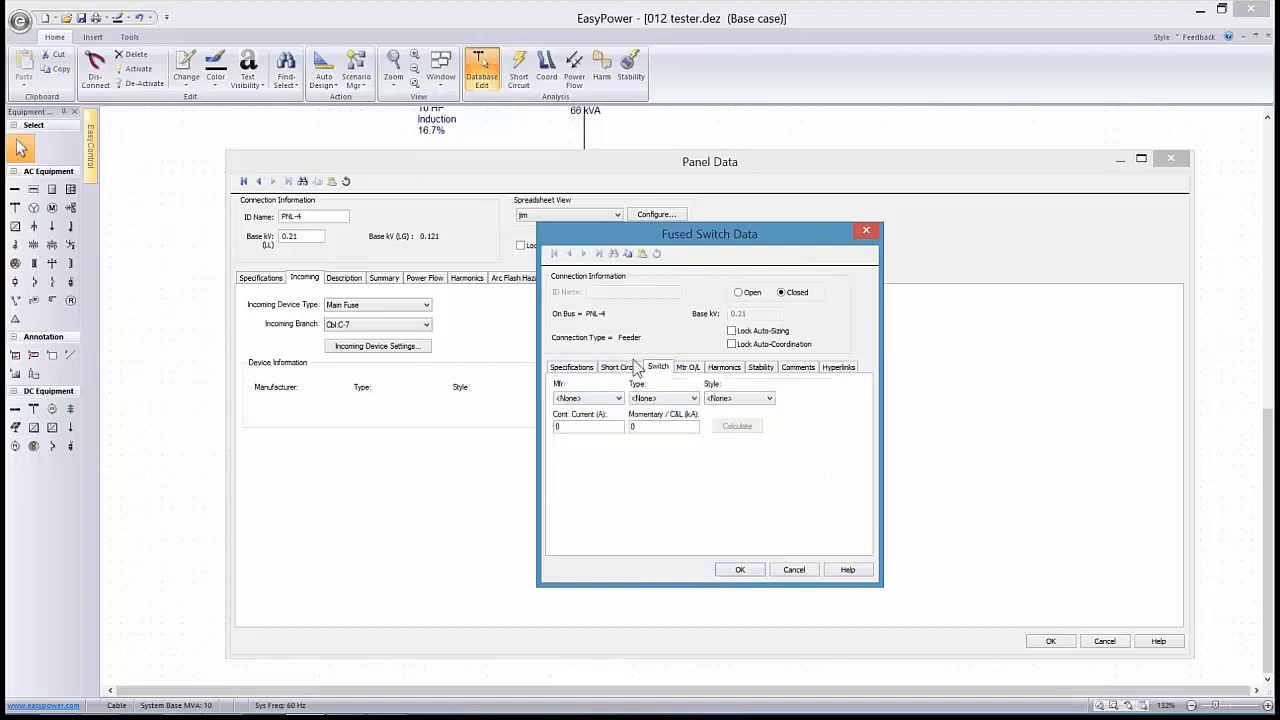
{"action": "left_click", "coordinate": [633, 367]}
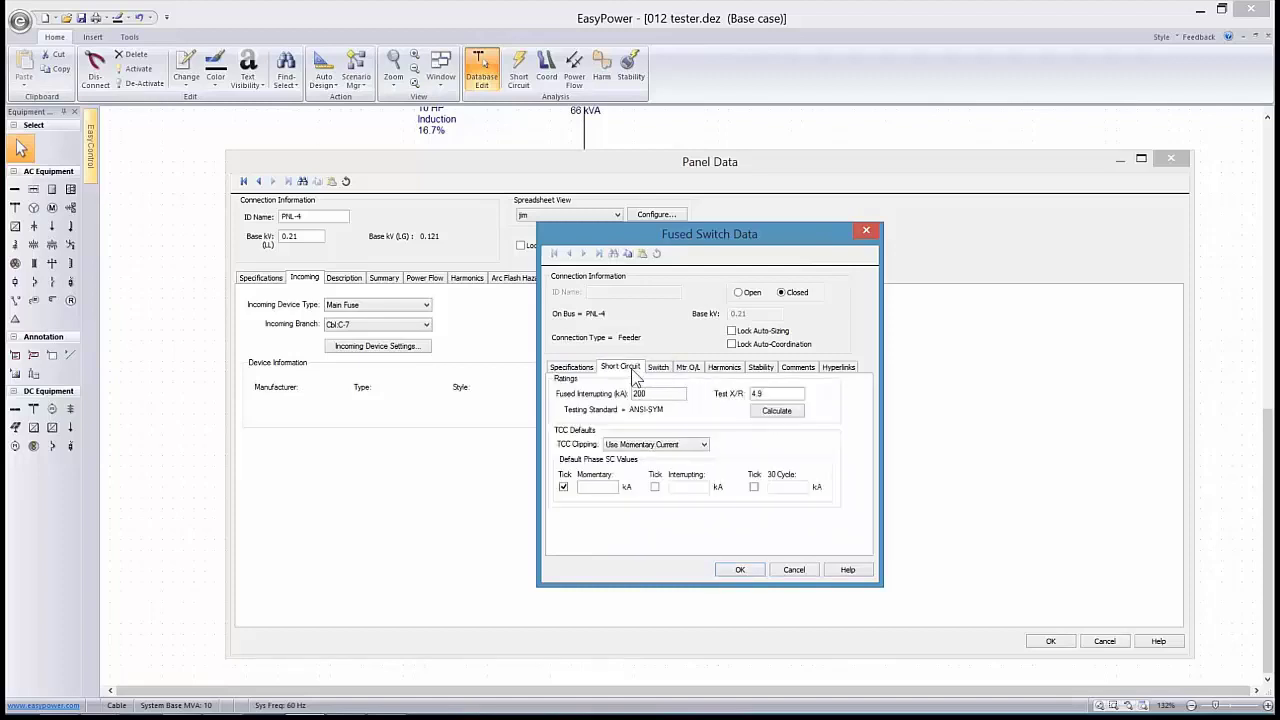
{"action": "left_click", "coordinate": [739, 569]}
Create a 5-row schedule for PNL-4, choose the second listed panel library with the 210 VAC schedule, and save the panel data
{"action": "left_click", "coordinate": [352, 281]}
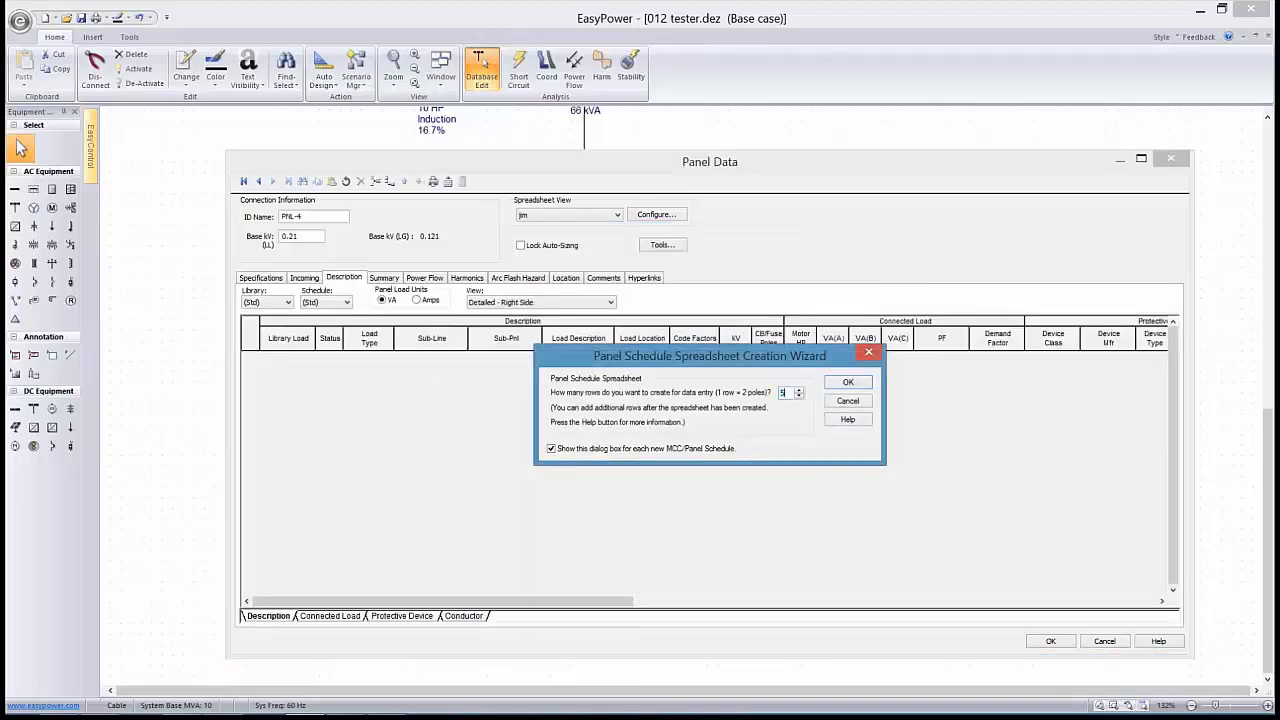
{"action": "left_click", "coordinate": [847, 383]}
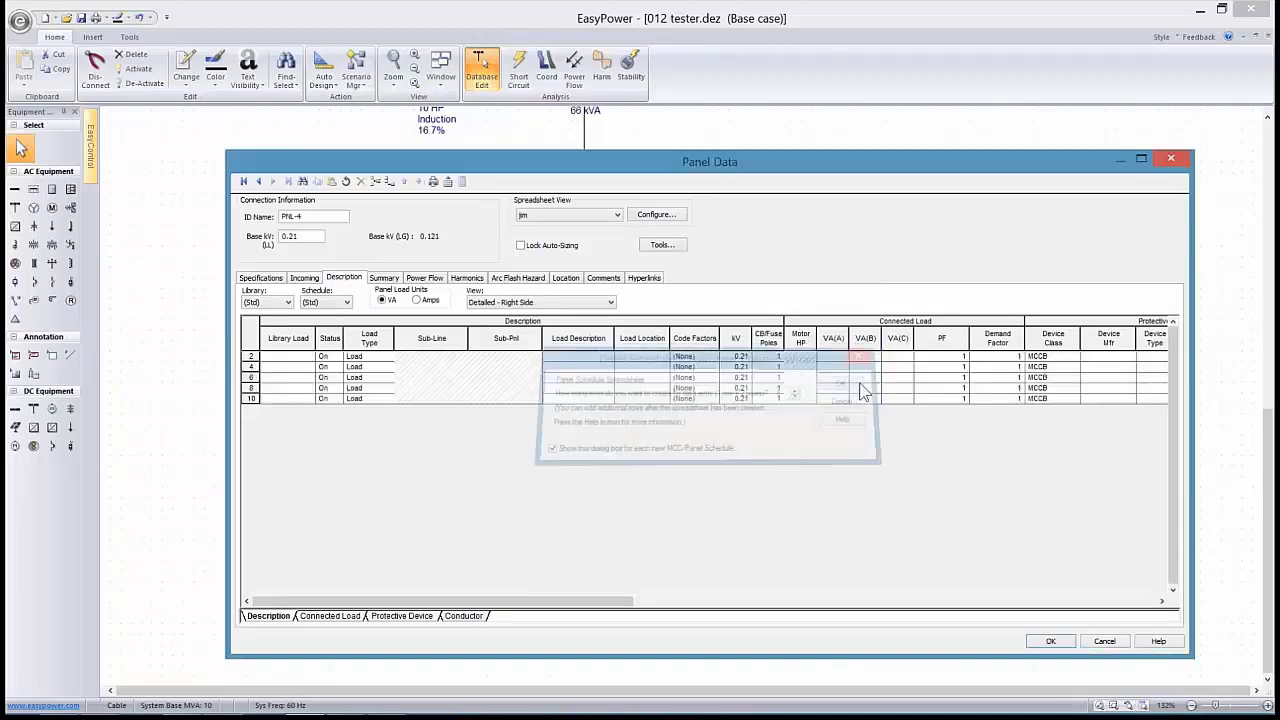
{"action": "left_click", "coordinate": [286, 303]}
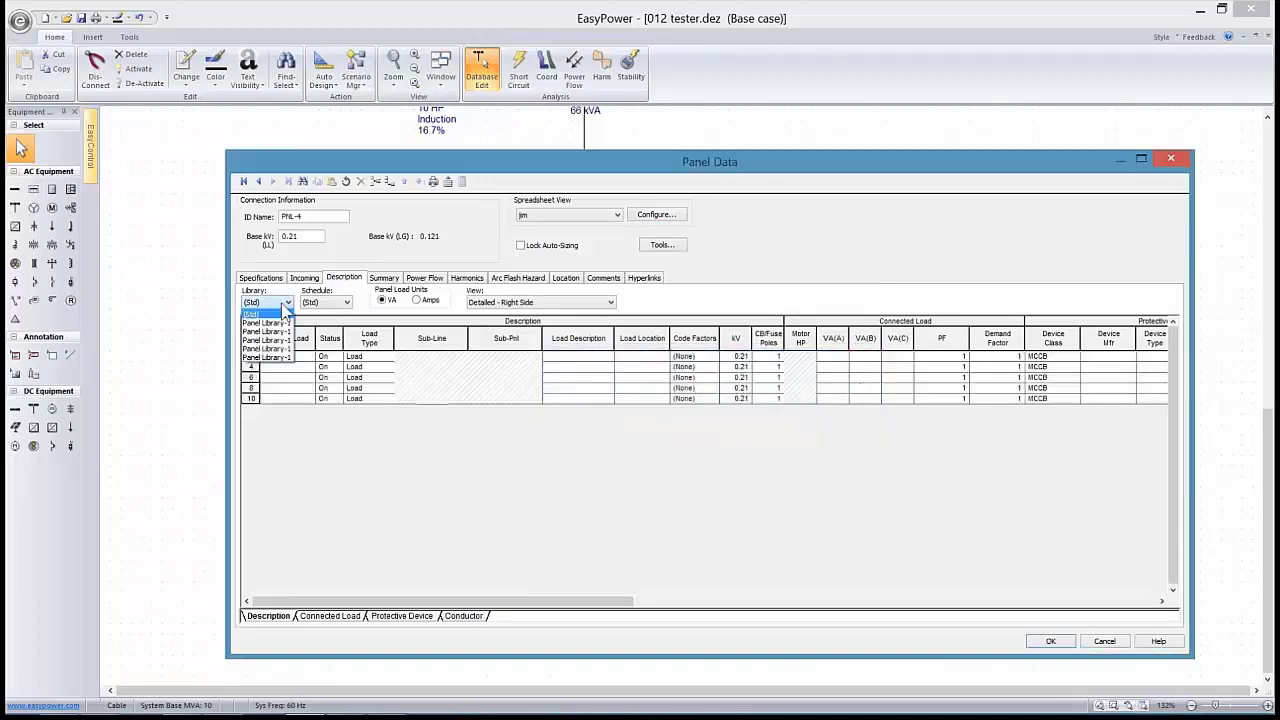
{"action": "left_click", "coordinate": [285, 331]}
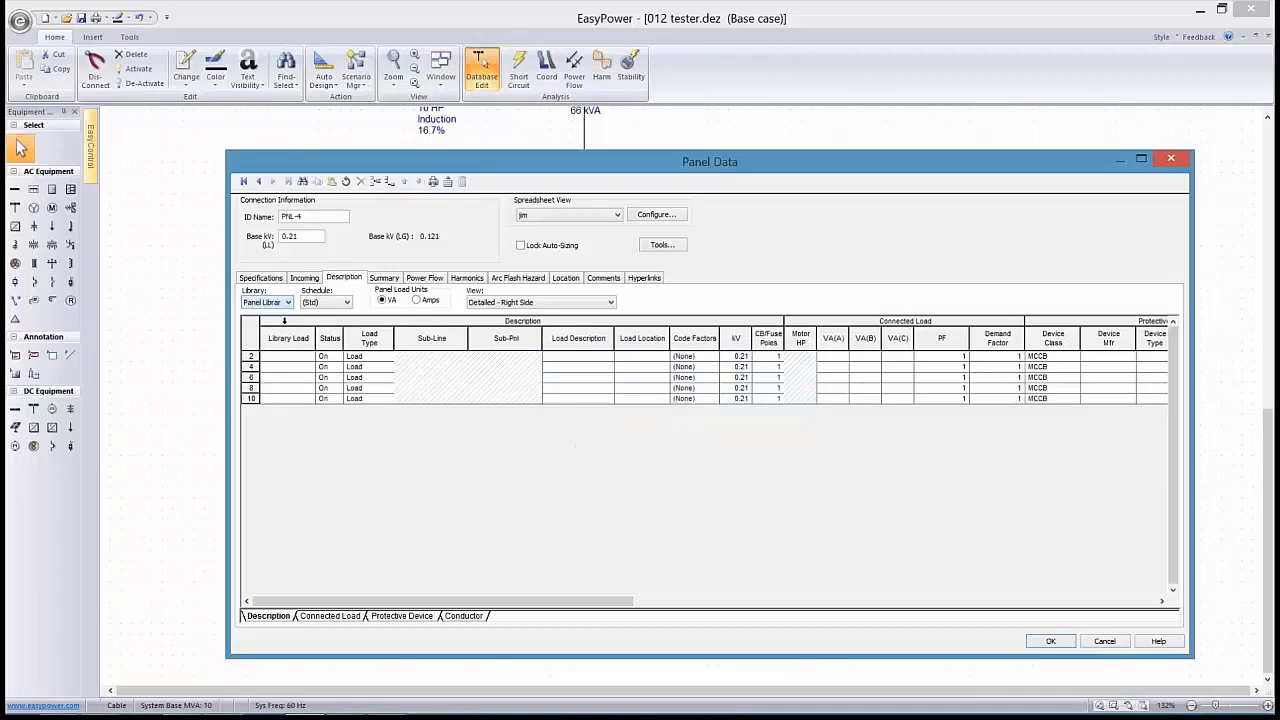
{"action": "left_click", "coordinate": [348, 304]}
{"action": "left_click", "coordinate": [316, 322]}
{"action": "left_click", "coordinate": [1062, 646]}
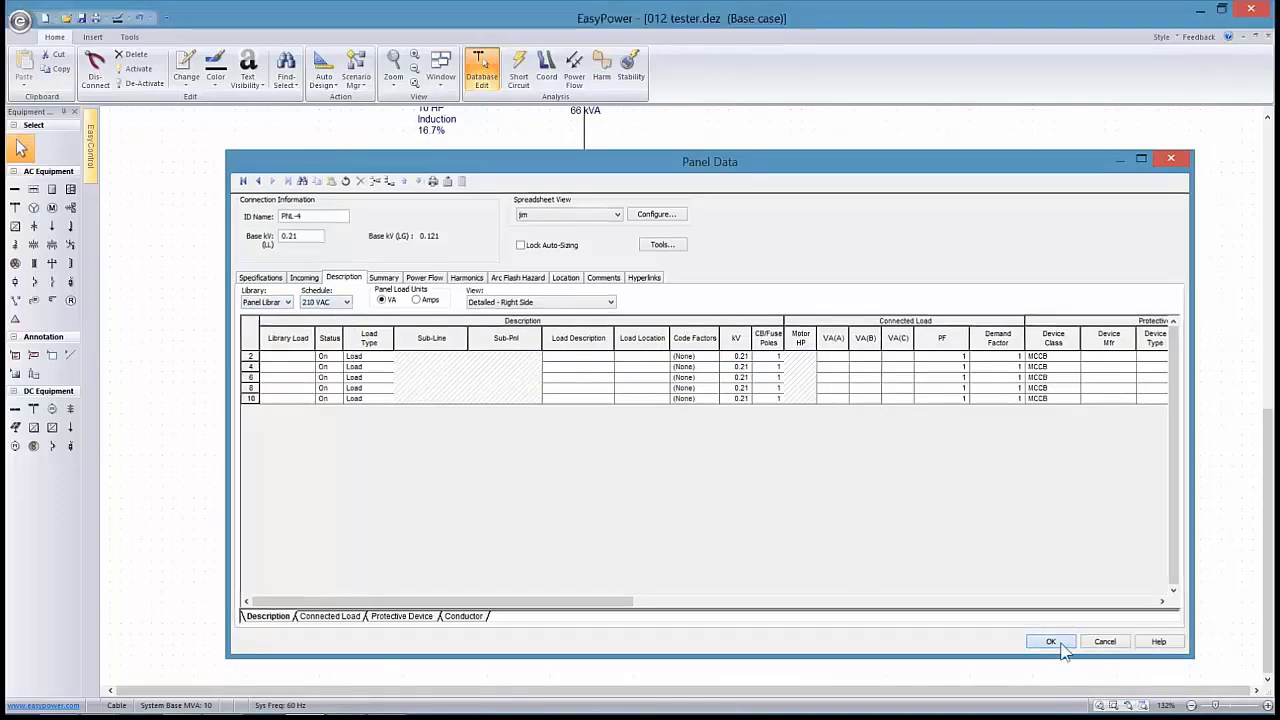
In PNL-4's schedule, assign library loads 15 A PHASE, 15 B PHASE and 15 C PHASE to rows 2, 4 and 6
{"action": "double_click", "coordinate": [566, 563]}
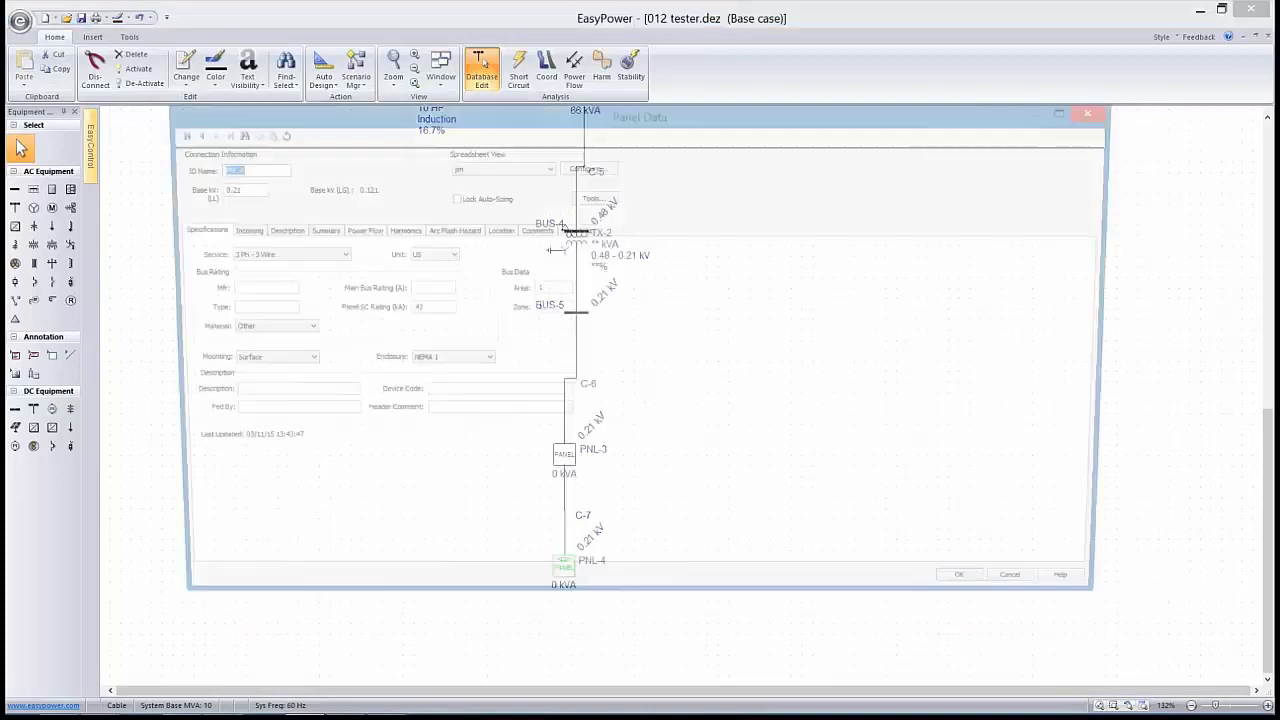
{"action": "left_click", "coordinate": [274, 231]}
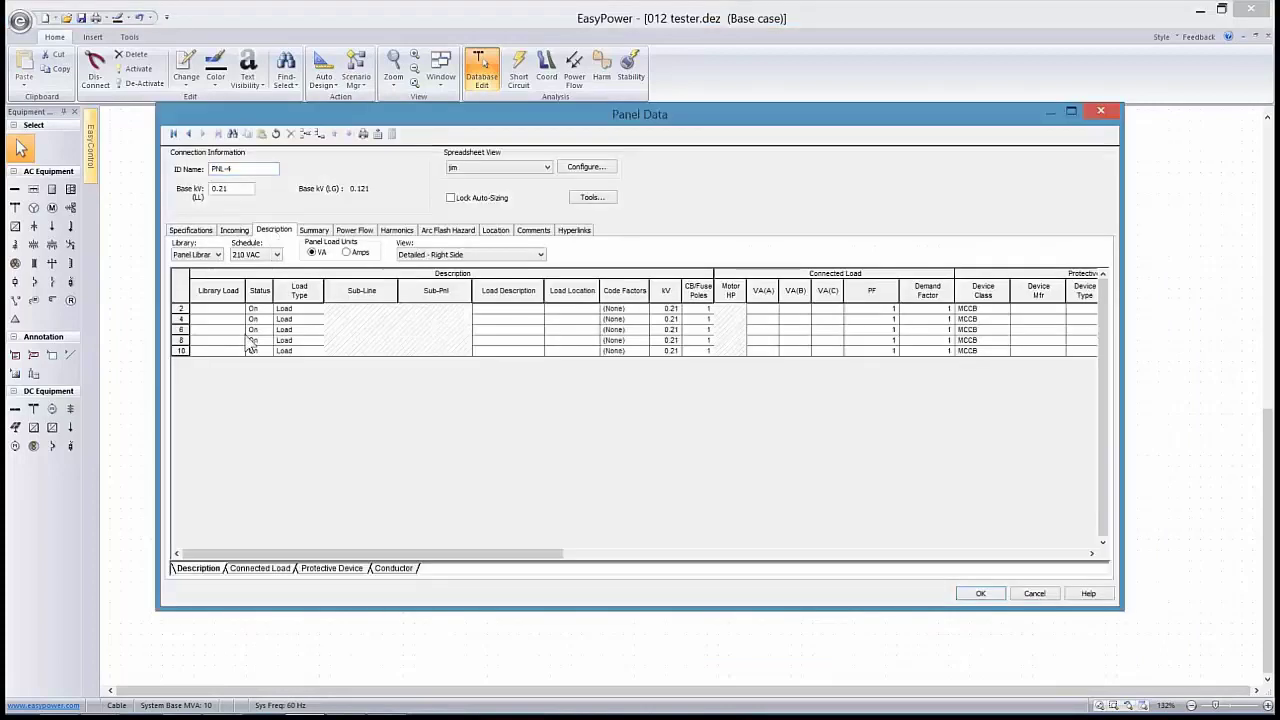
{"action": "left_click", "coordinate": [240, 309]}
{"action": "left_click", "coordinate": [231, 328]}
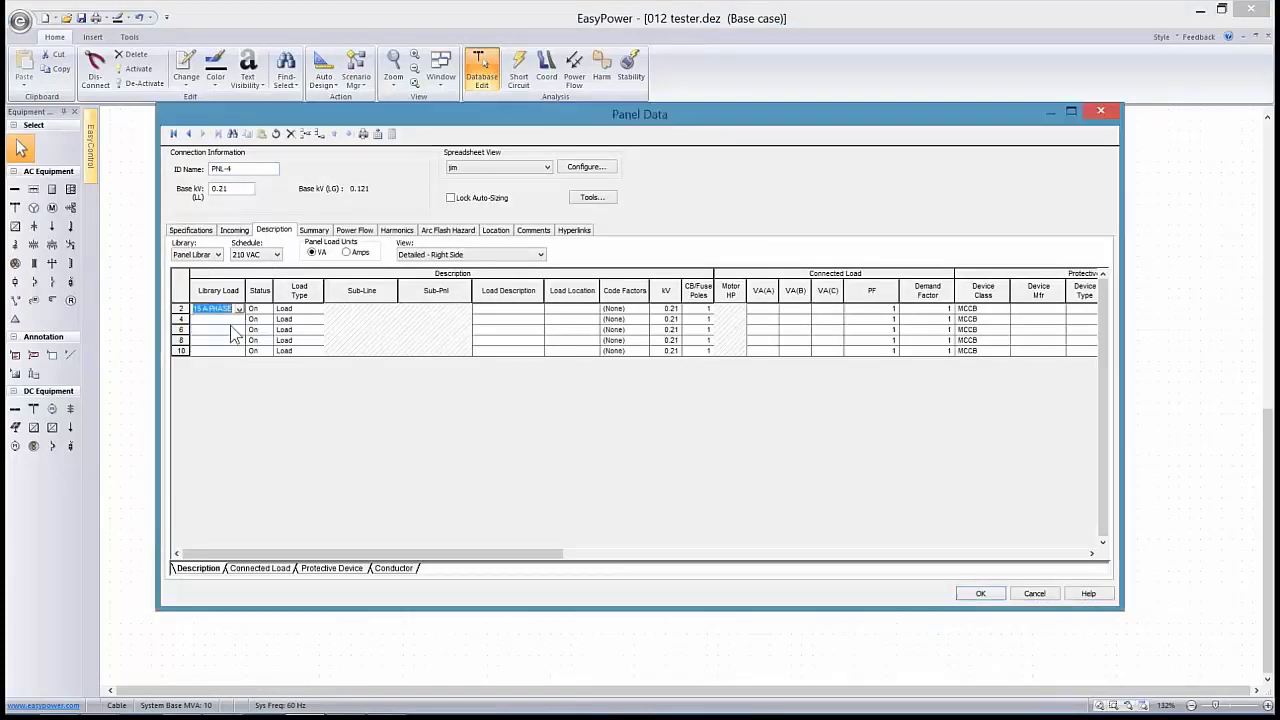
{"action": "left_click", "coordinate": [231, 320]}
{"action": "left_click", "coordinate": [239, 320]}
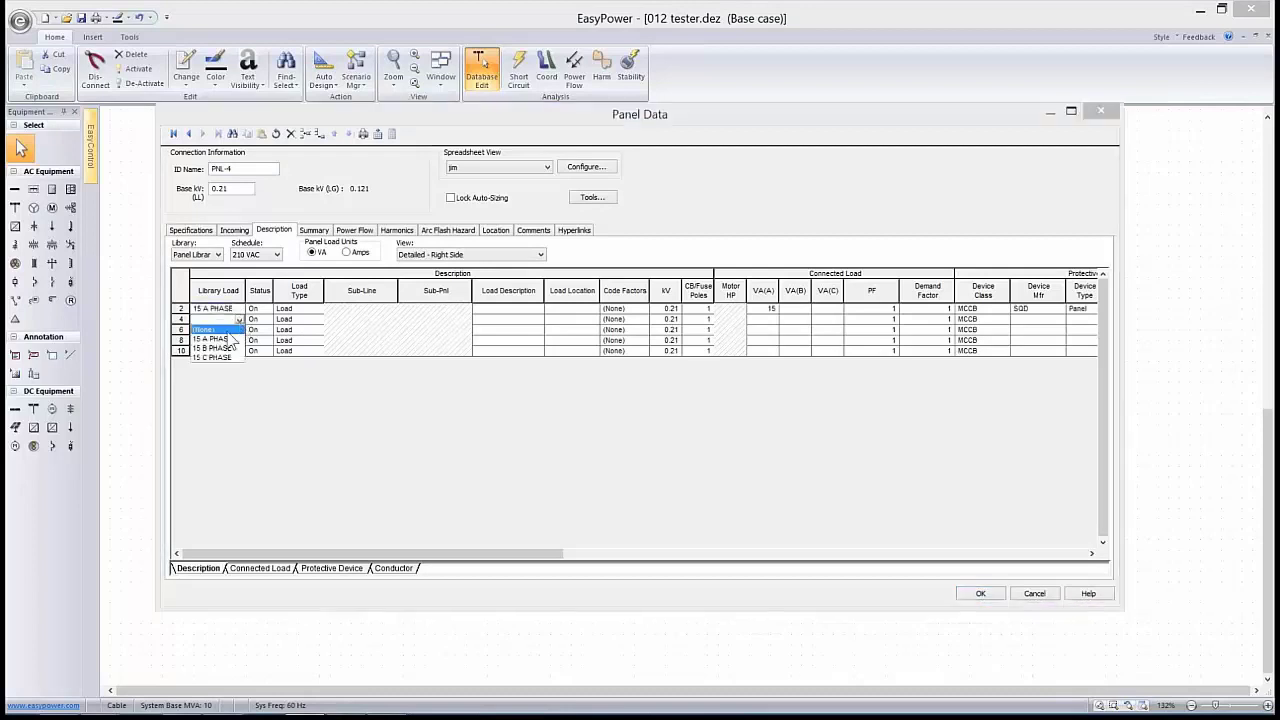
{"action": "left_click", "coordinate": [226, 348]}
{"action": "left_click", "coordinate": [232, 330]}
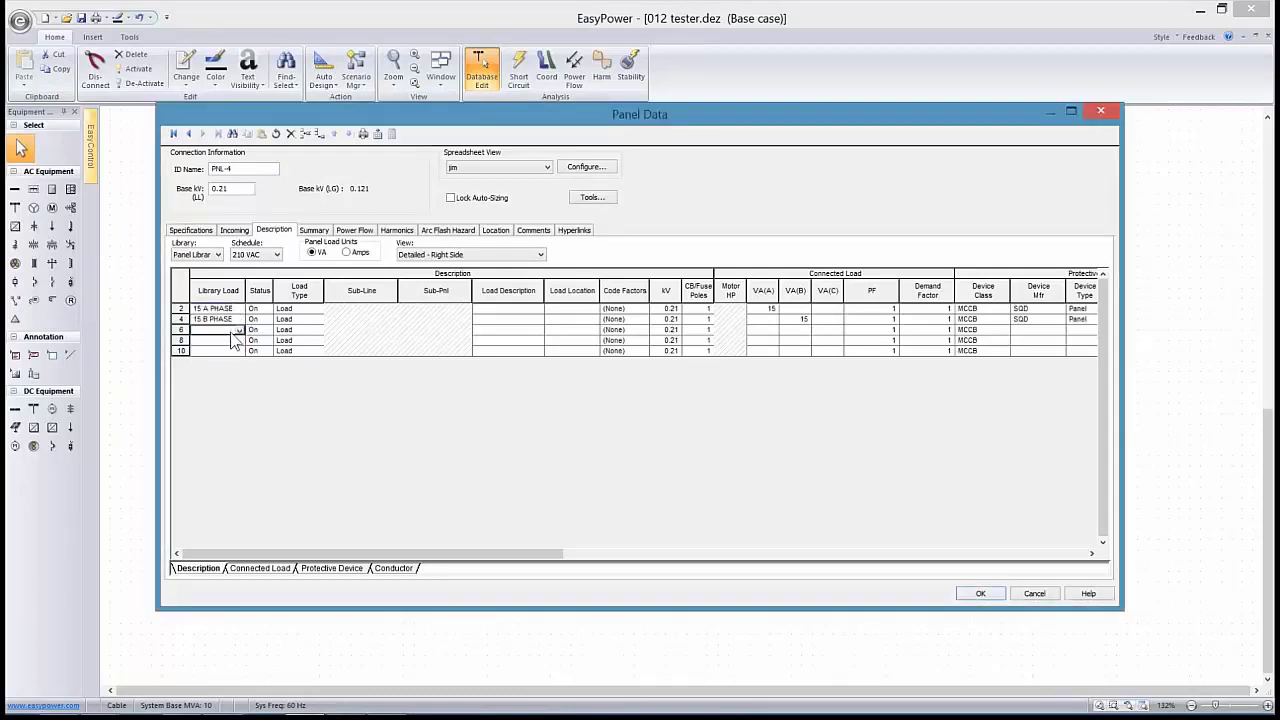
{"action": "left_click", "coordinate": [239, 330]}
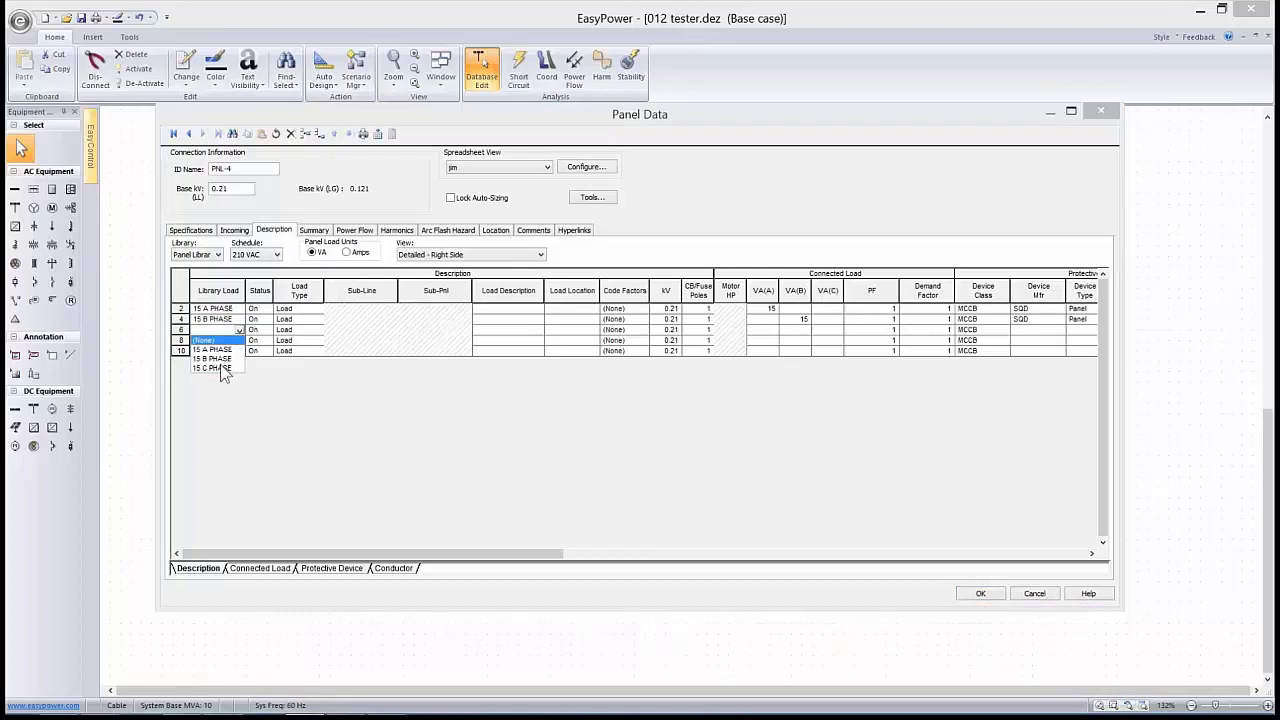
{"action": "left_click", "coordinate": [221, 367]}
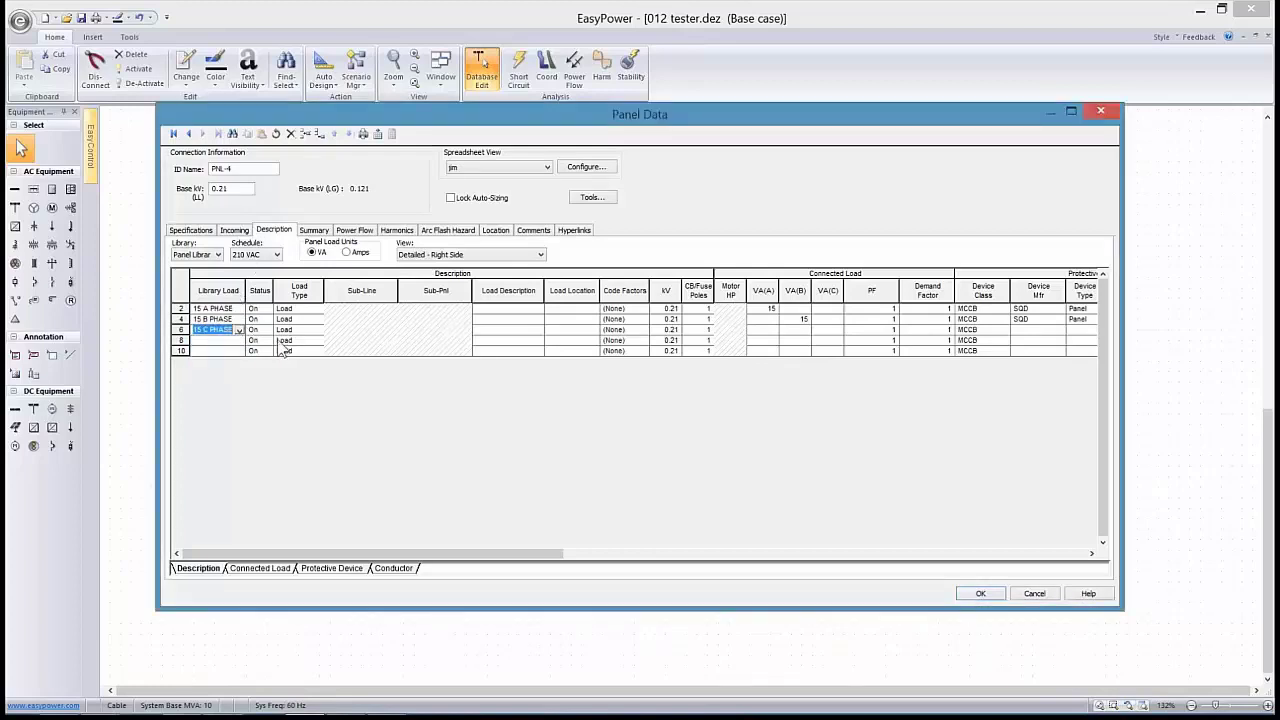
{"action": "left_click", "coordinate": [194, 342]}
Clear the library load and the VA(C) load from row 6 of PNL-4's schedule
{"action": "left_click", "coordinate": [221, 331]}
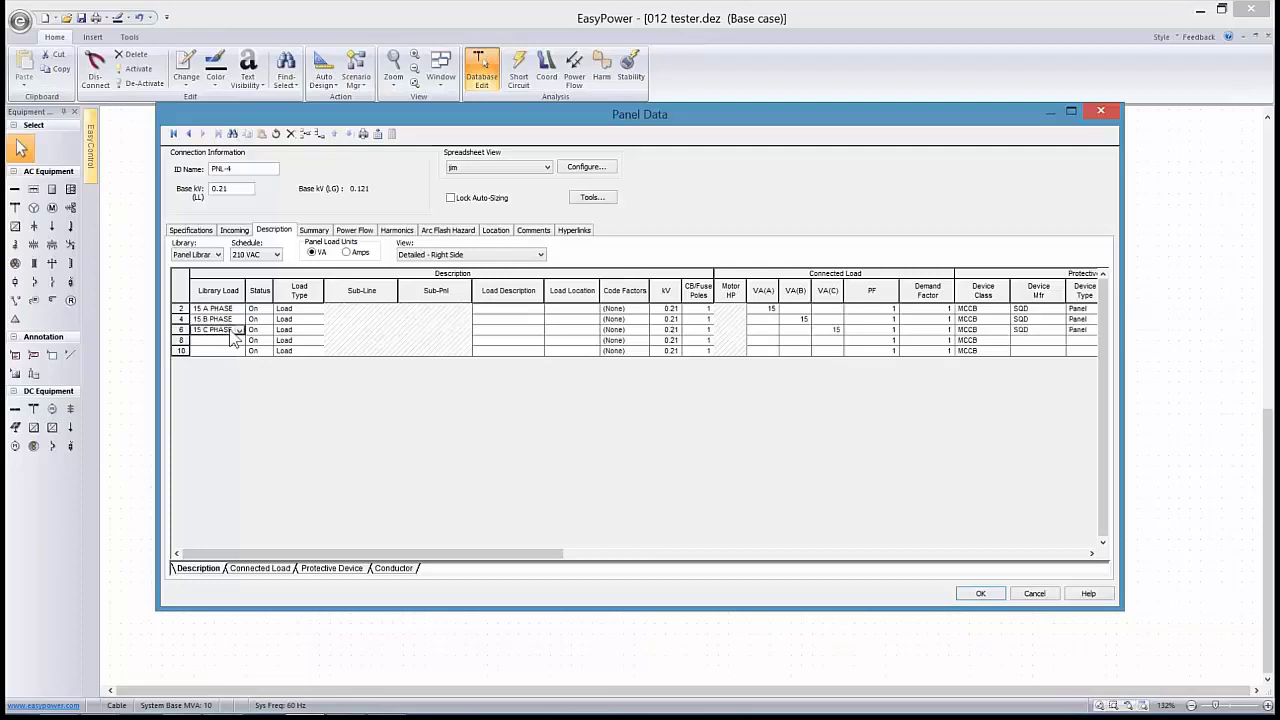
{"action": "left_click", "coordinate": [231, 331]}
{"action": "double_click", "coordinate": [231, 330]}
{"action": "key", "text": "BackSpace"}
{"action": "left_click", "coordinate": [538, 320]}
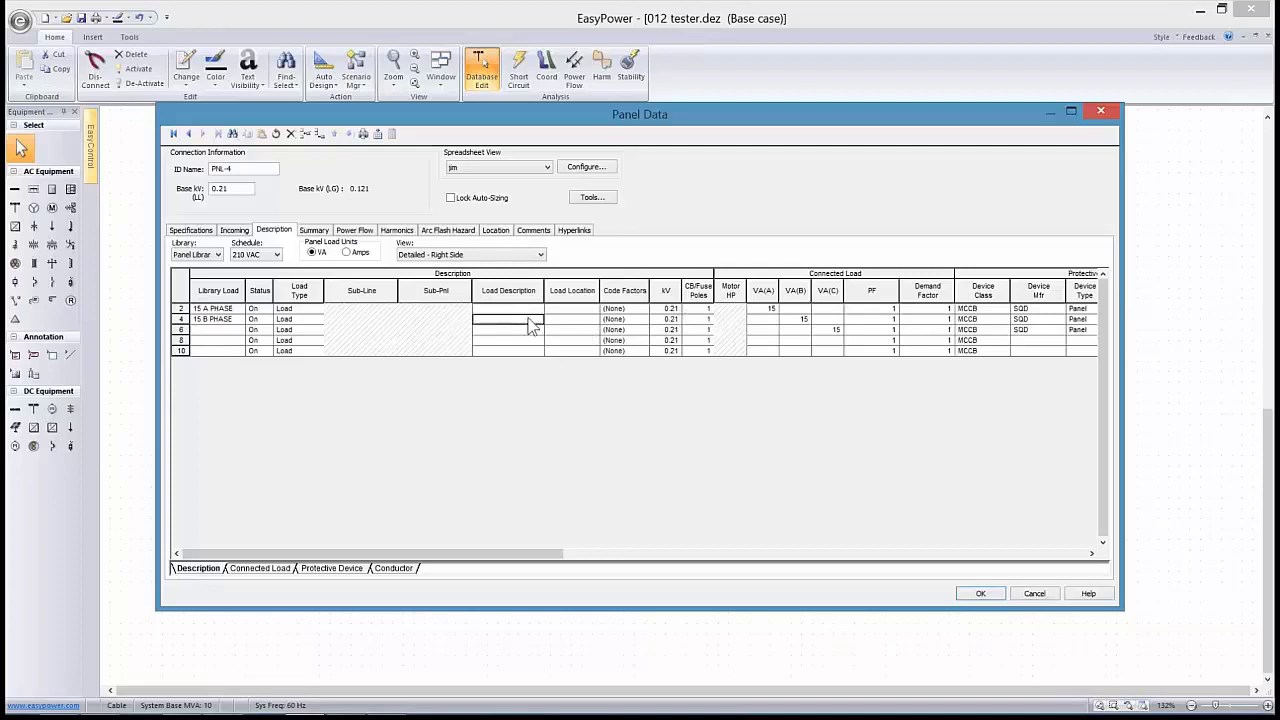
{"action": "left_click", "coordinate": [835, 330]}
{"action": "key", "text": "Delete"}
Delete the emptied row 6 from PNL-4's schedule, accepting the matching row removal on the other side
{"action": "right_click", "coordinate": [181, 330]}
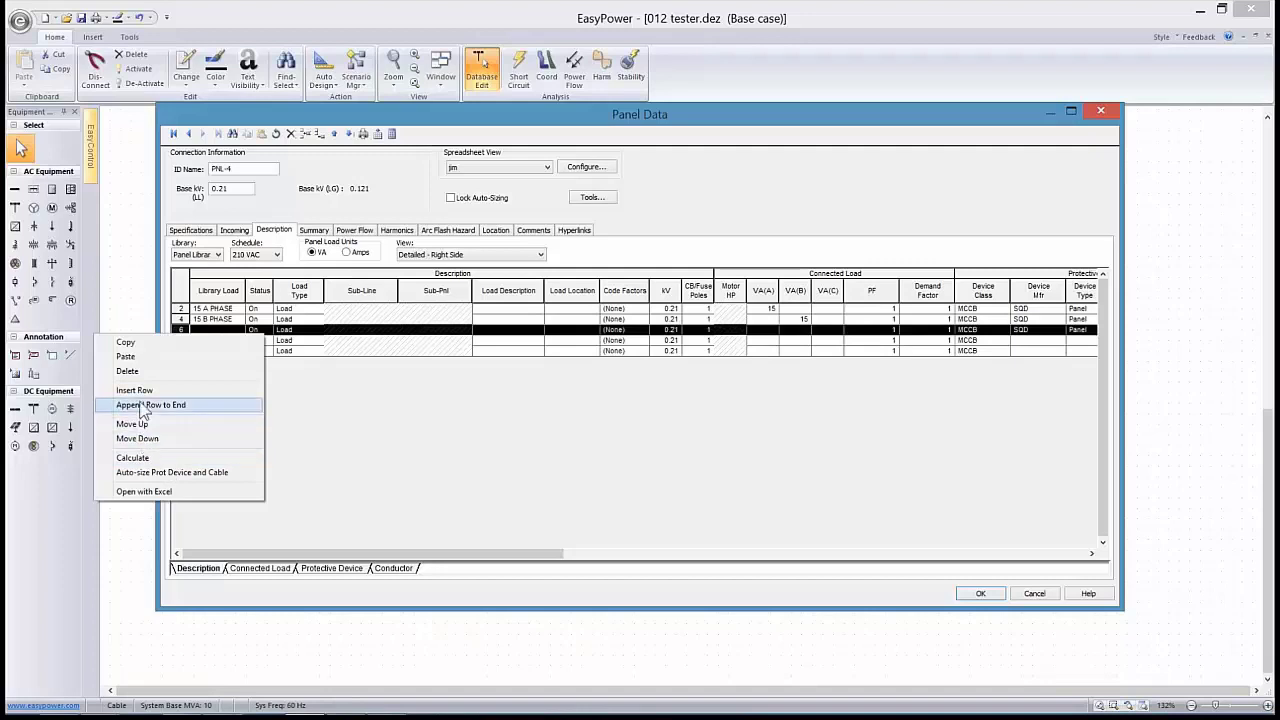
{"action": "left_click", "coordinate": [130, 371]}
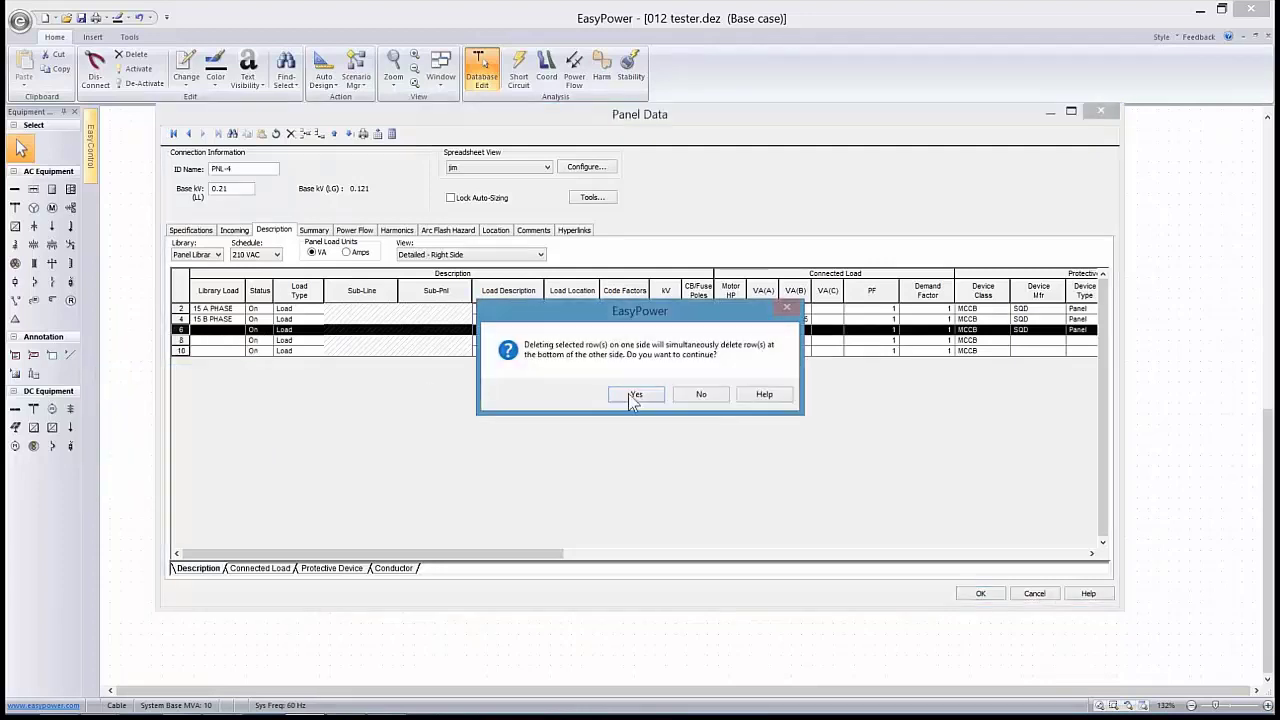
{"action": "left_click", "coordinate": [636, 394]}
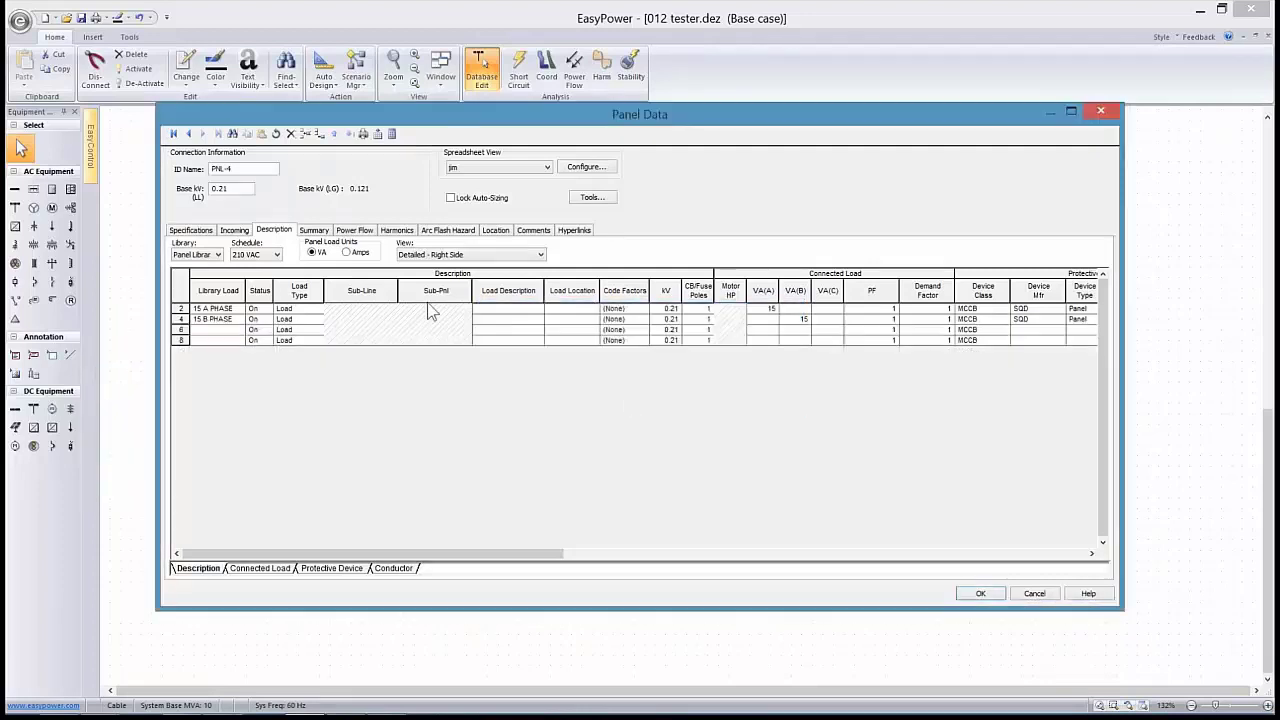
Calculate the downstream load for PNL-4 in its load summary
{"action": "left_click", "coordinate": [313, 231]}
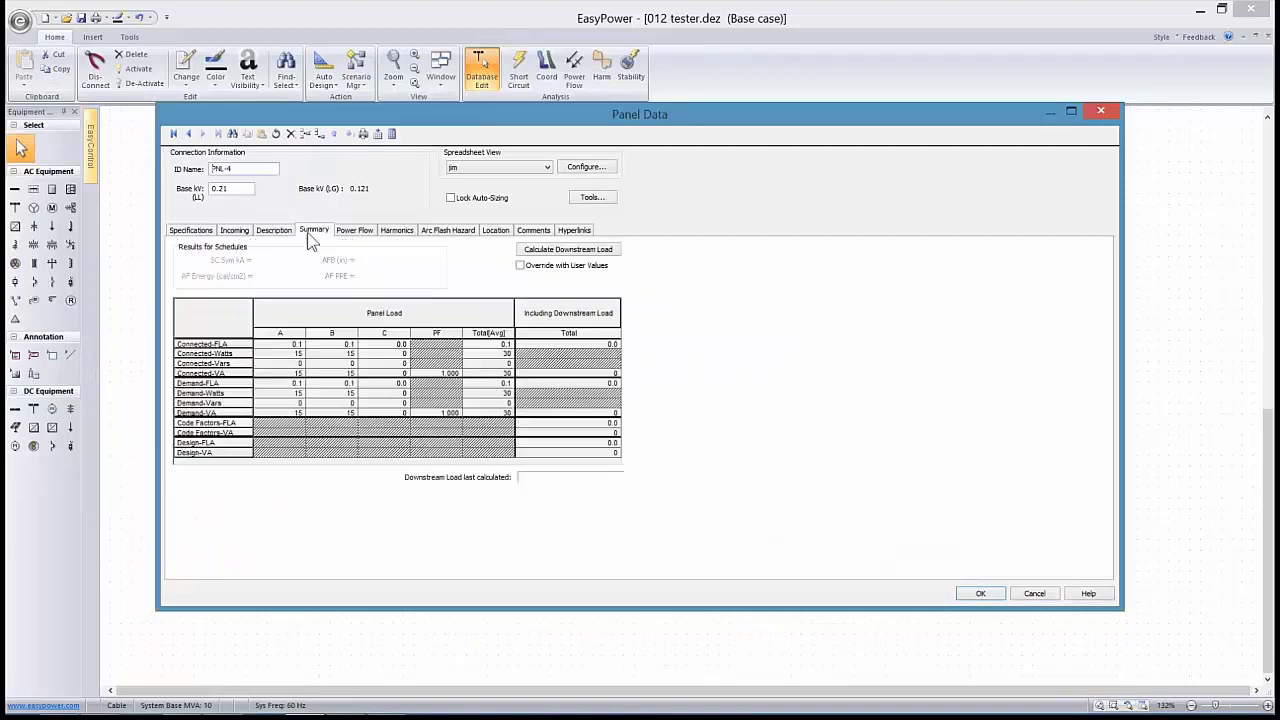
{"action": "left_click", "coordinate": [555, 250]}
{"action": "left_click", "coordinate": [632, 396]}
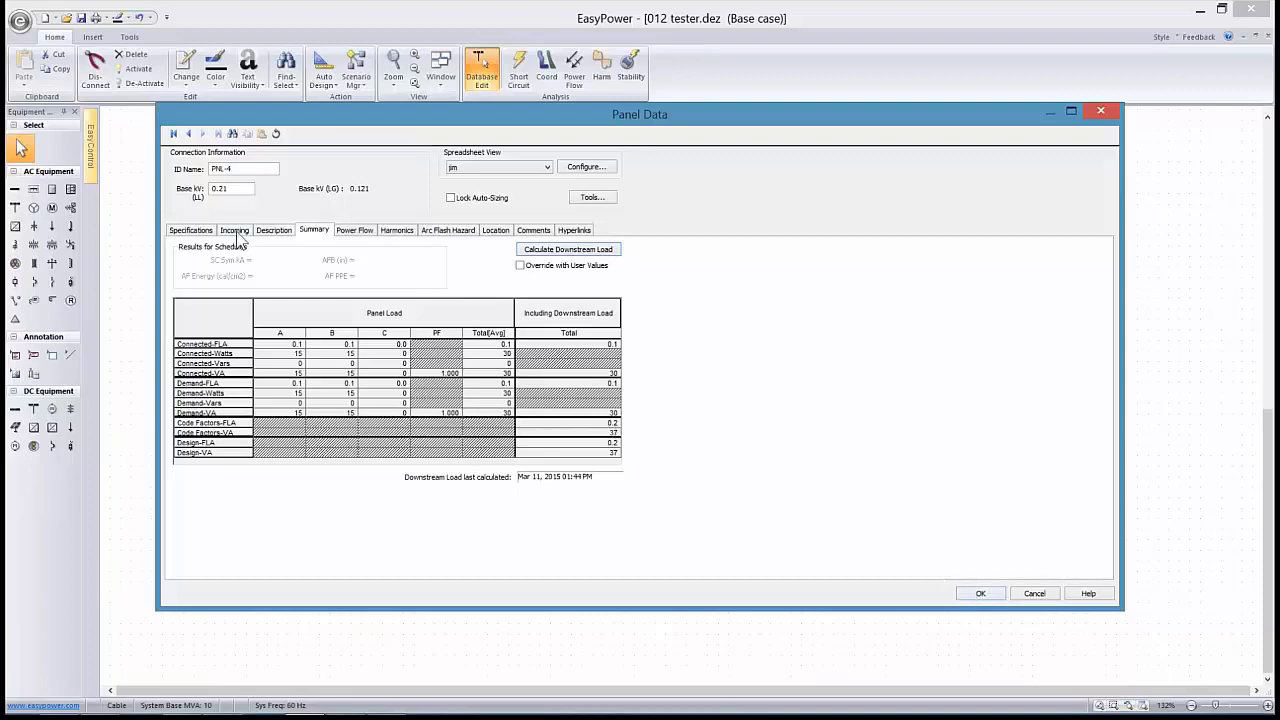
View PNL-4's schedule loads in amps, return the load units to VA, and accept the panel data
{"action": "left_click", "coordinate": [272, 233]}
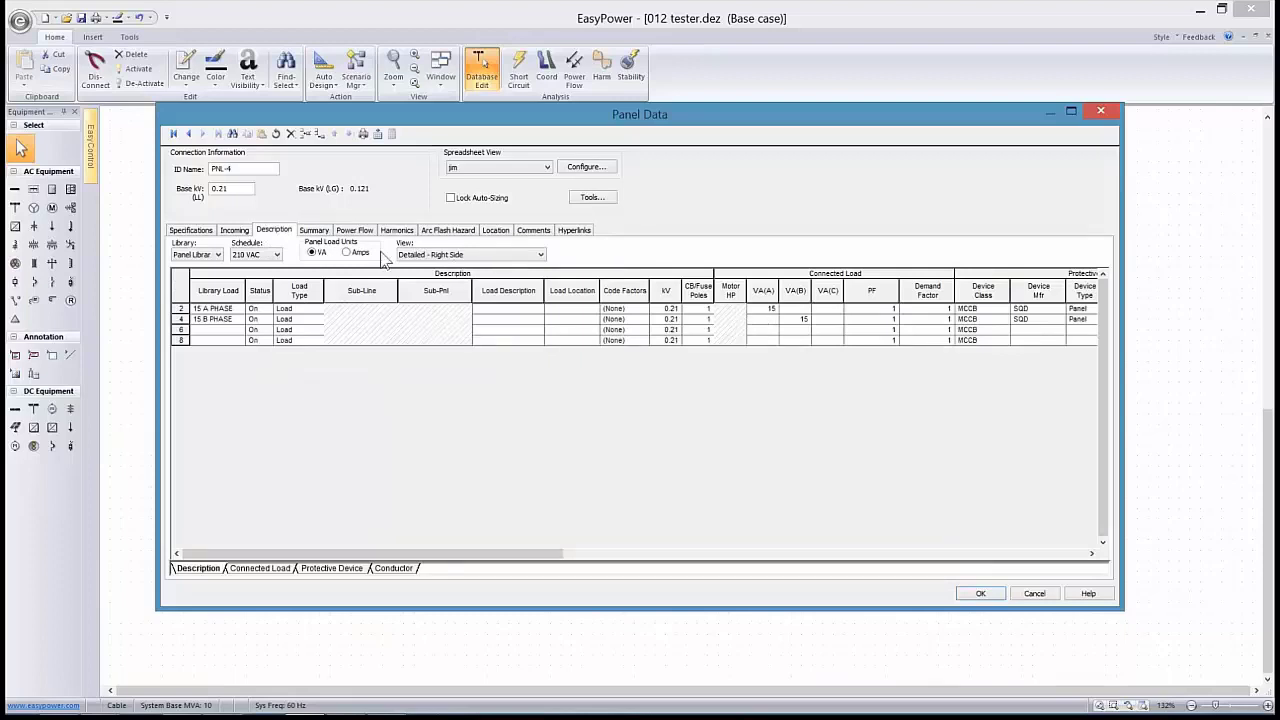
{"action": "left_click", "coordinate": [347, 253]}
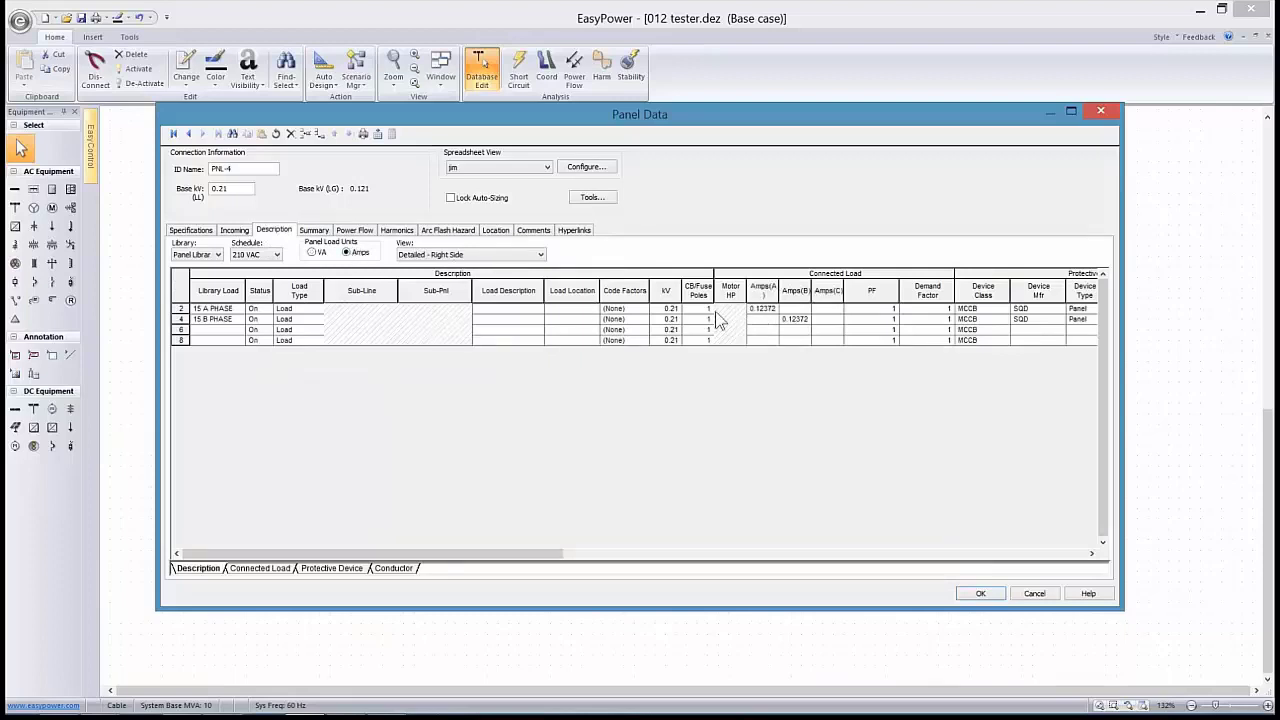
{"action": "left_click", "coordinate": [312, 252]}
{"action": "left_click", "coordinate": [964, 595]}
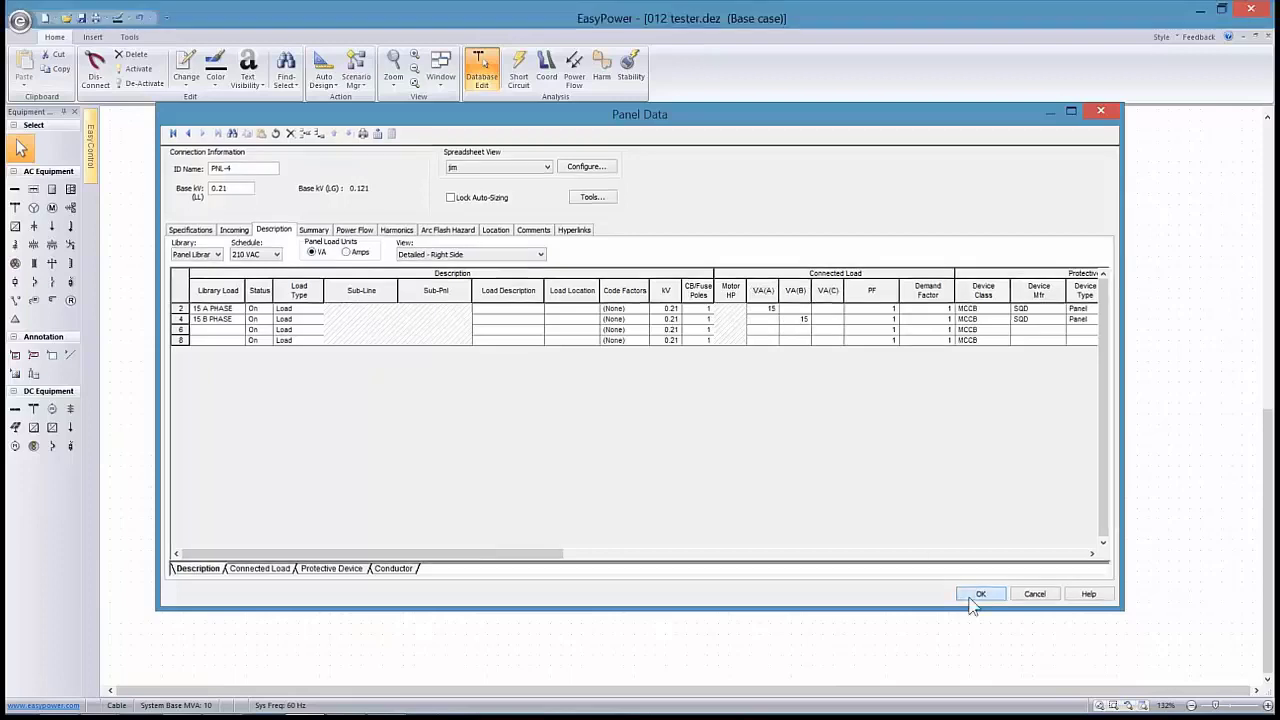
Set PNL-3's incoming device type to Main Fuse and its incoming branch to Cbl:C-6
{"action": "double_click", "coordinate": [565, 460]}
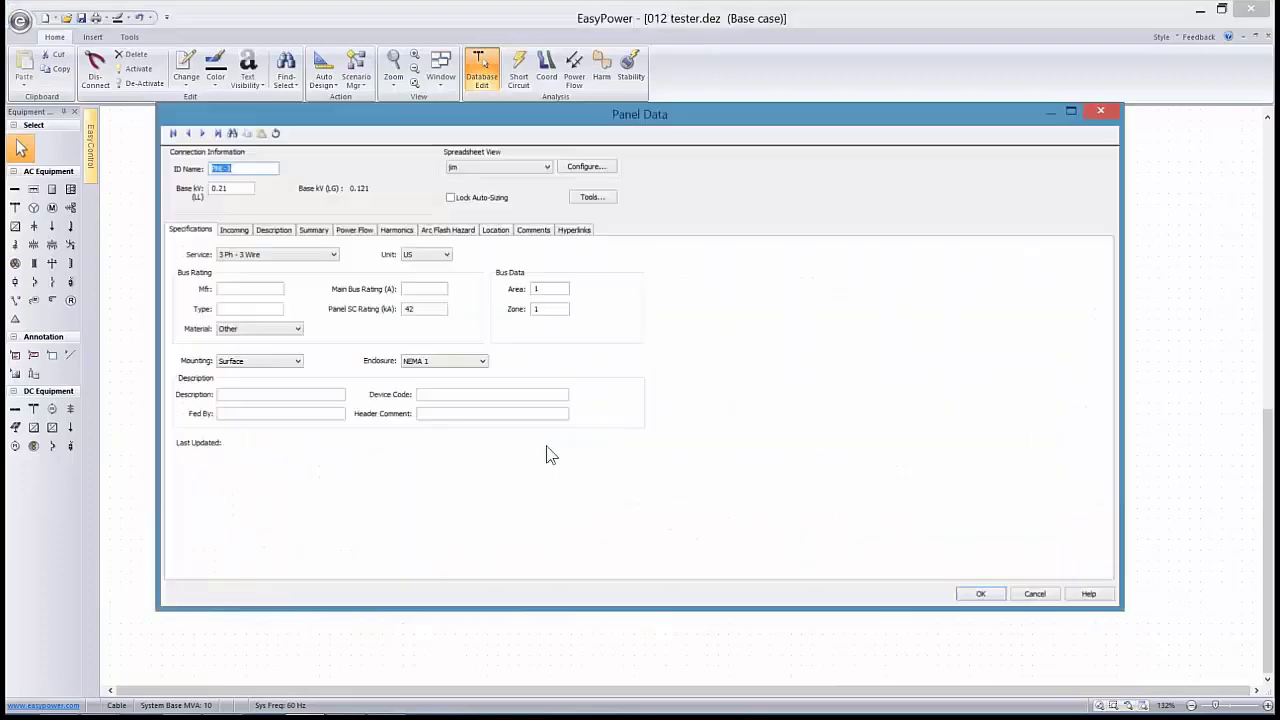
{"action": "left_click", "coordinate": [252, 231]}
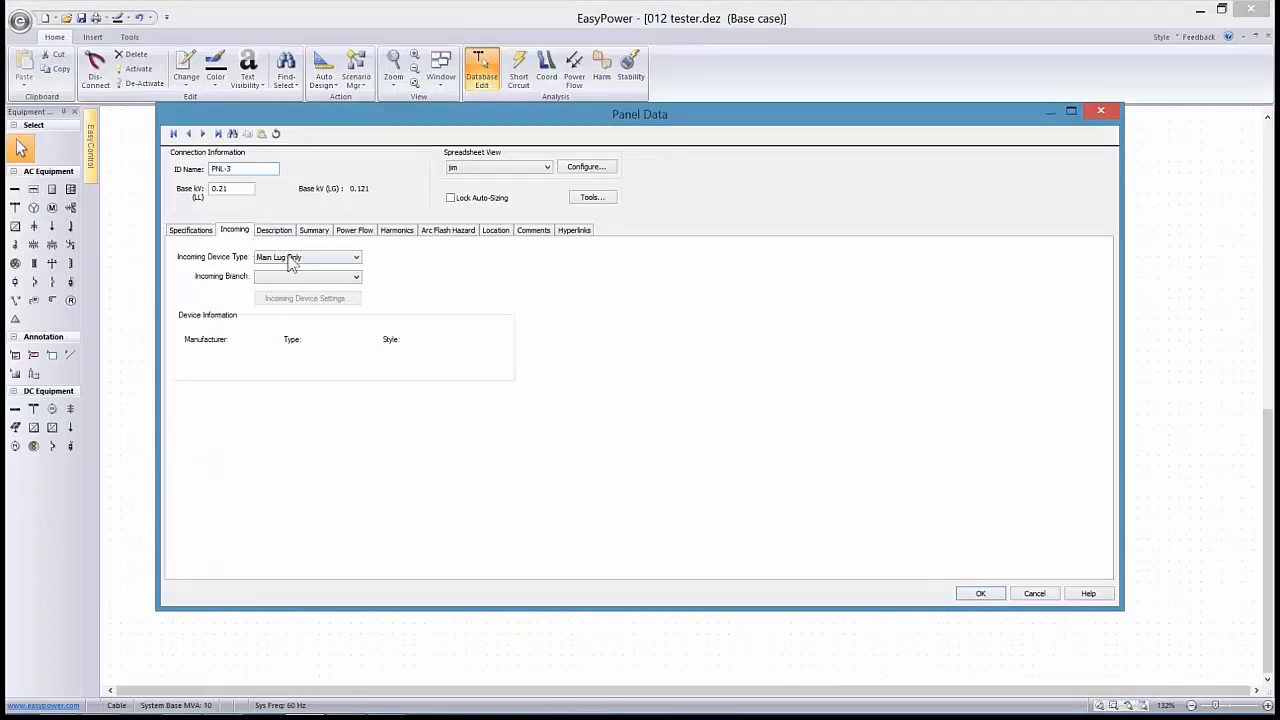
{"action": "left_click", "coordinate": [290, 258]}
{"action": "left_click", "coordinate": [290, 287]}
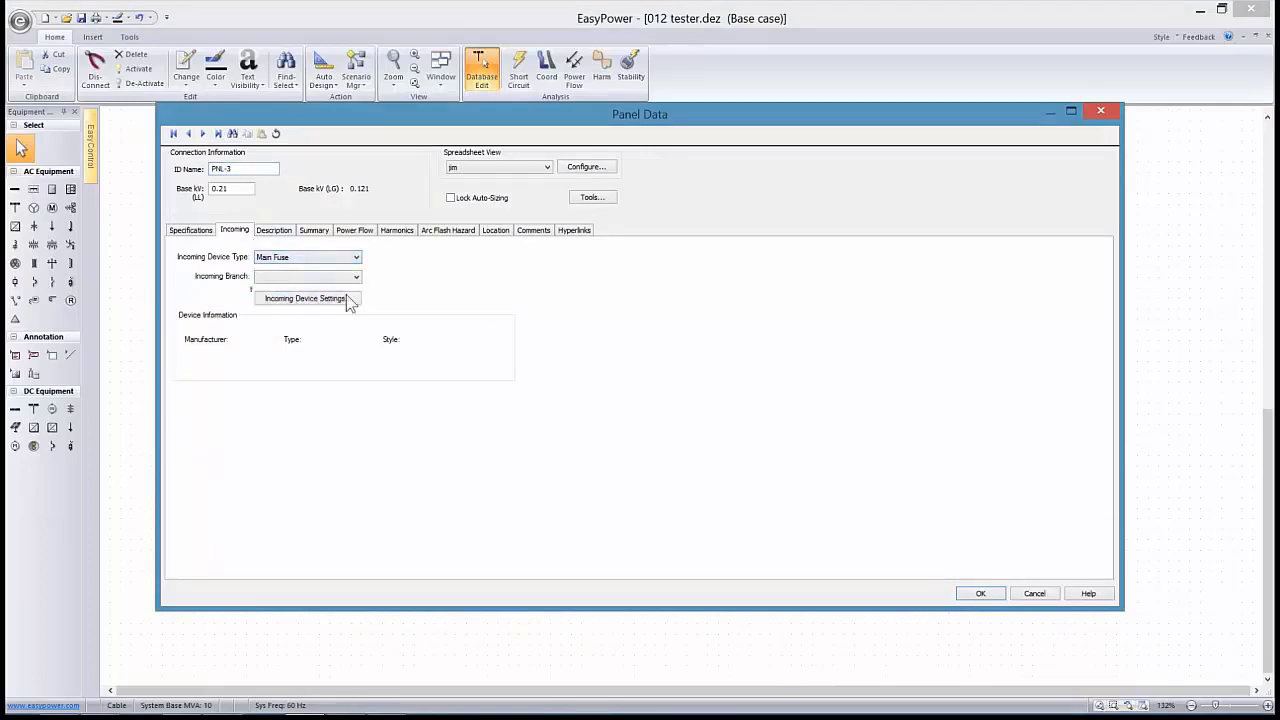
{"action": "left_click", "coordinate": [355, 277]}
{"action": "left_click", "coordinate": [300, 288]}
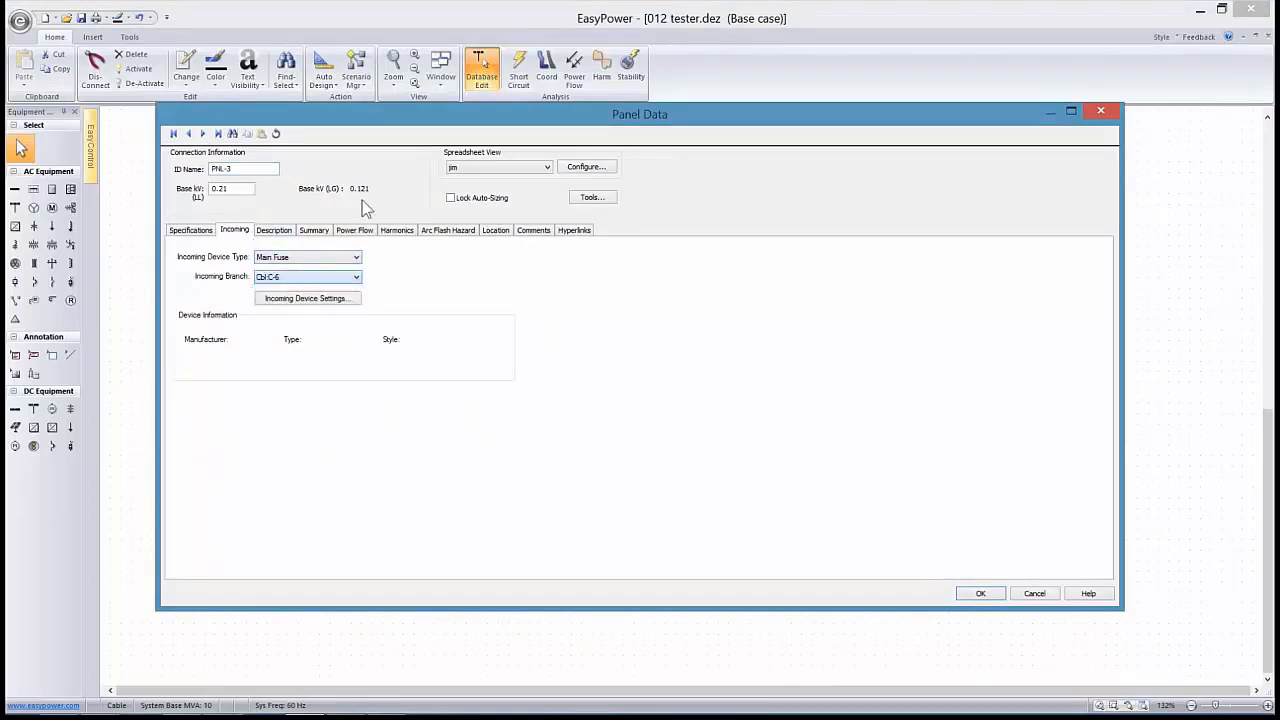
Specify PNL-3's incoming fuse as Aeroflex, Class J, style JAS(J), size 50A
{"action": "left_click_drag", "start_coordinate": [378, 118], "coordinate": [384, 148]}
{"action": "left_click", "coordinate": [343, 333]}
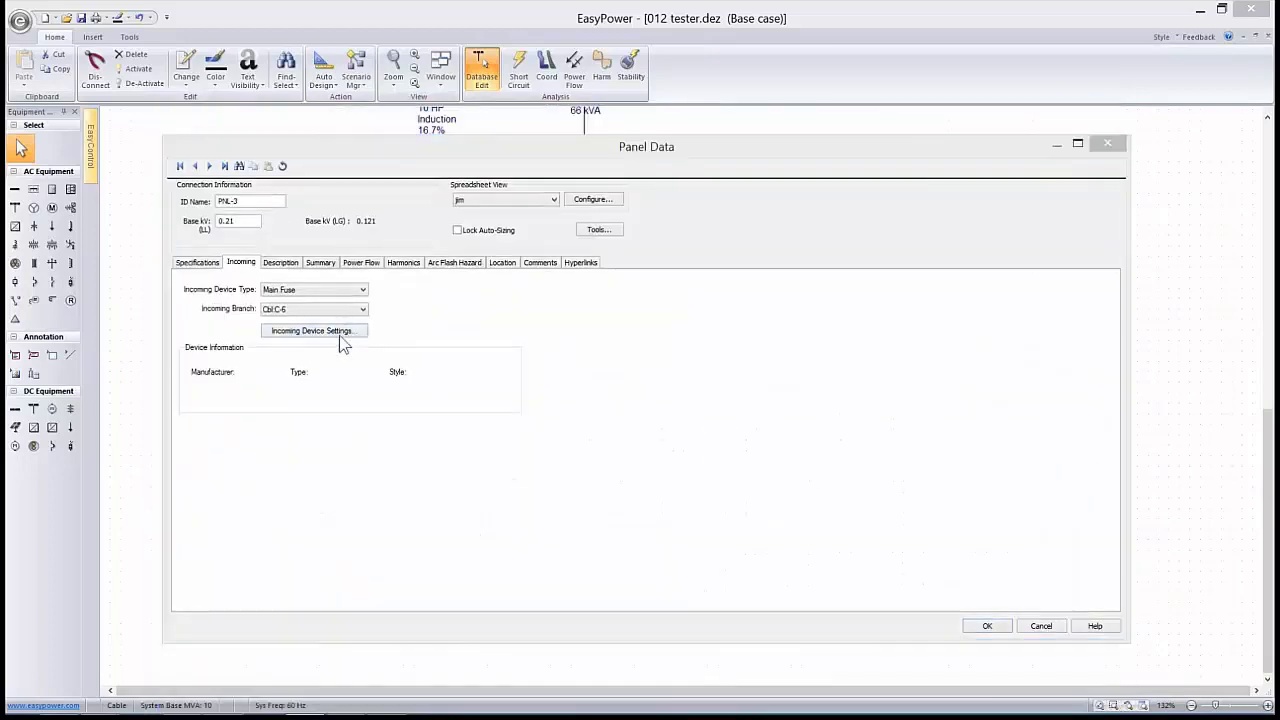
{"action": "left_click", "coordinate": [557, 380]}
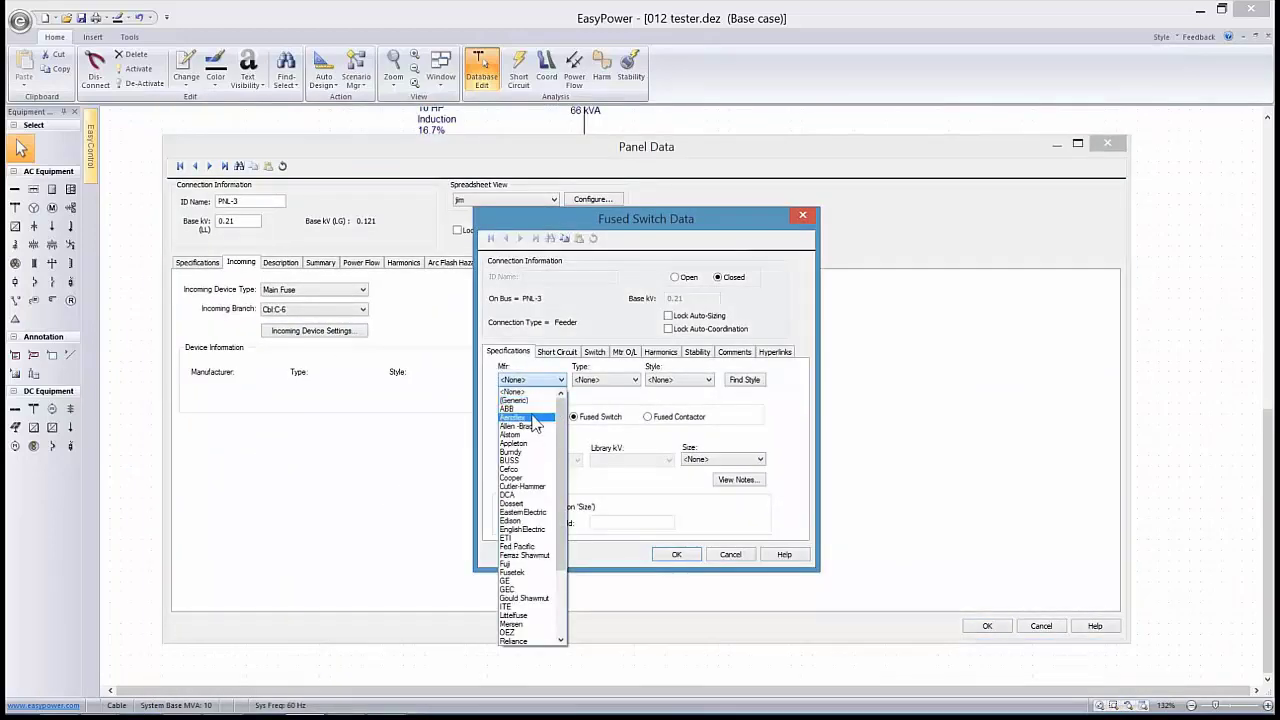
{"action": "left_click", "coordinate": [532, 419]}
{"action": "left_click", "coordinate": [706, 381]}
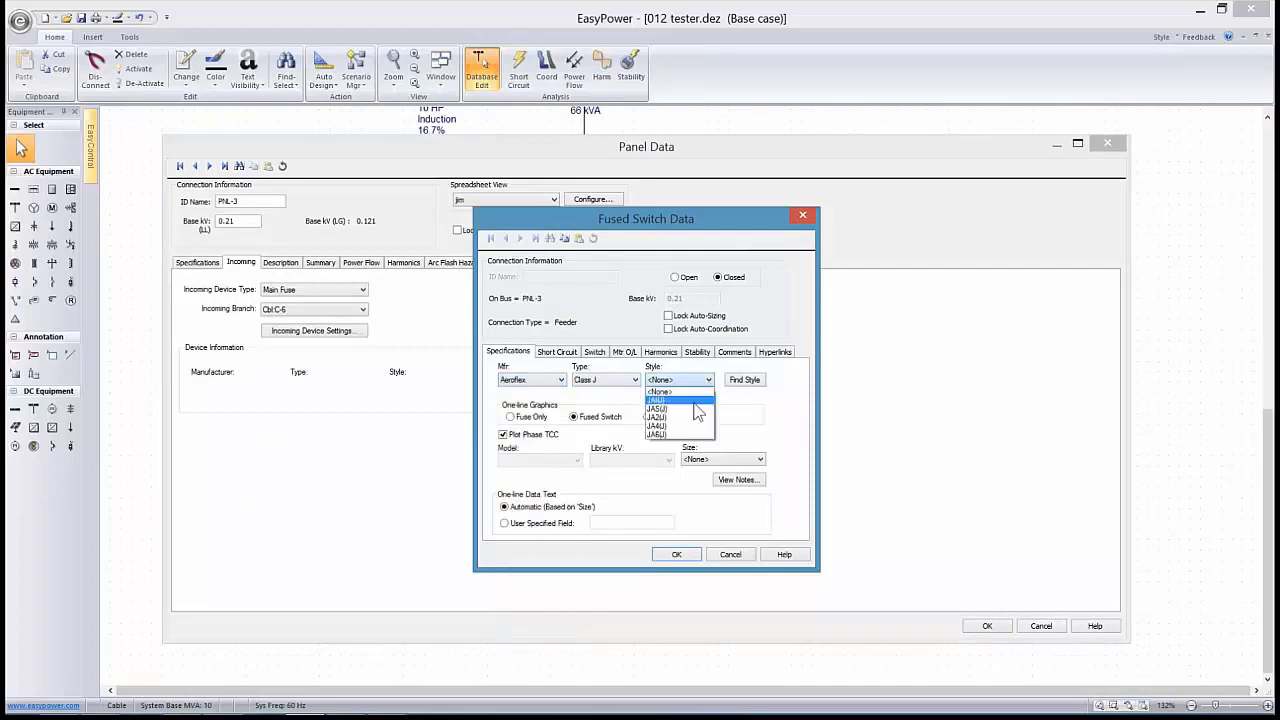
{"action": "left_click", "coordinate": [677, 416]}
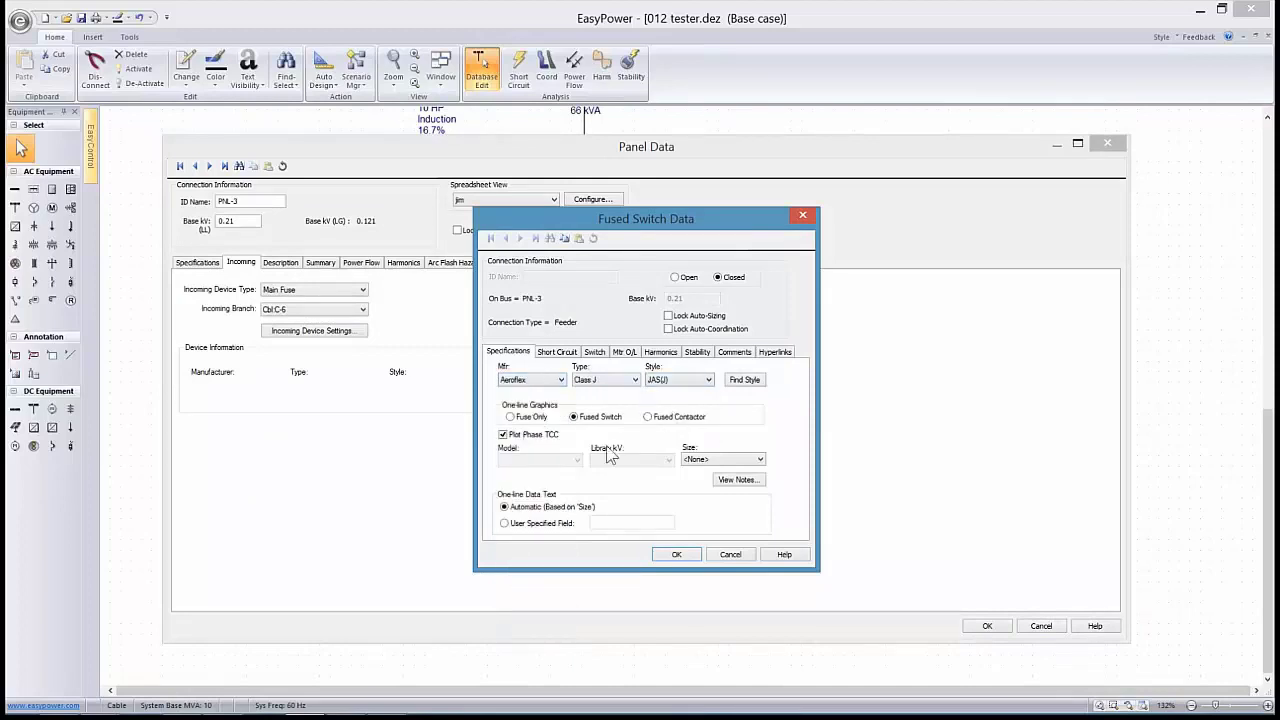
{"action": "left_click", "coordinate": [759, 460]}
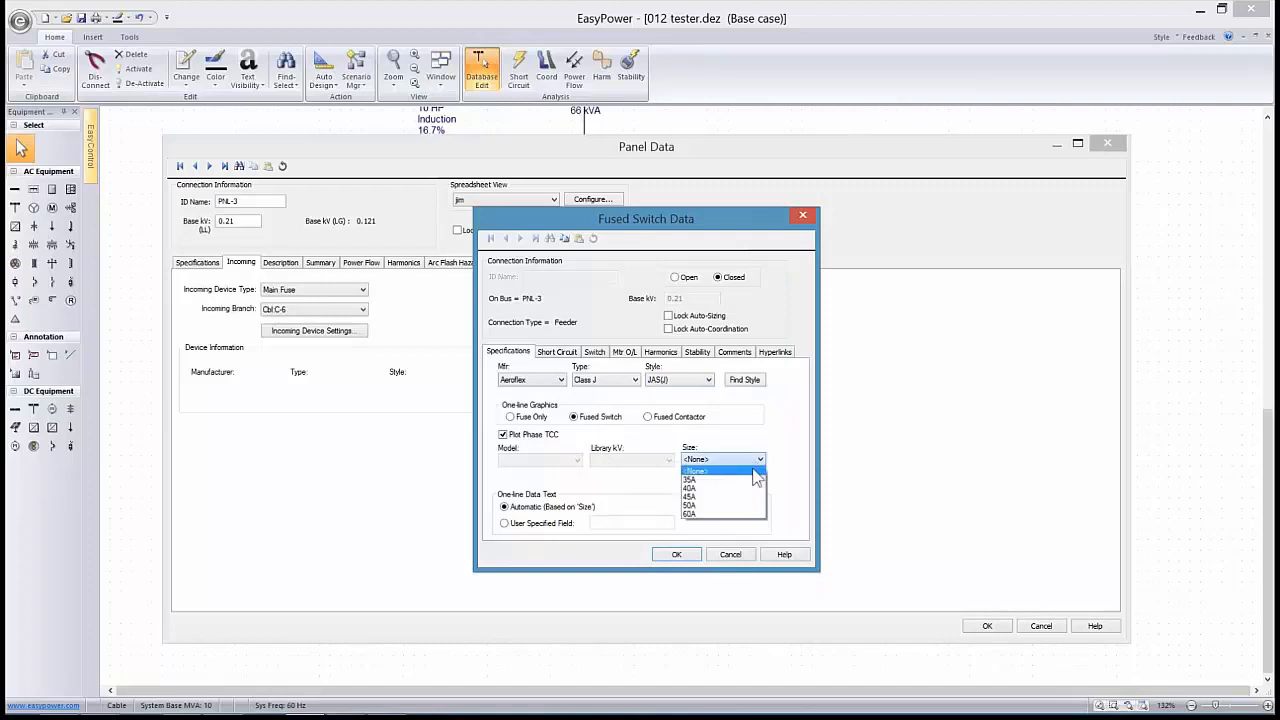
{"action": "left_click", "coordinate": [728, 505]}
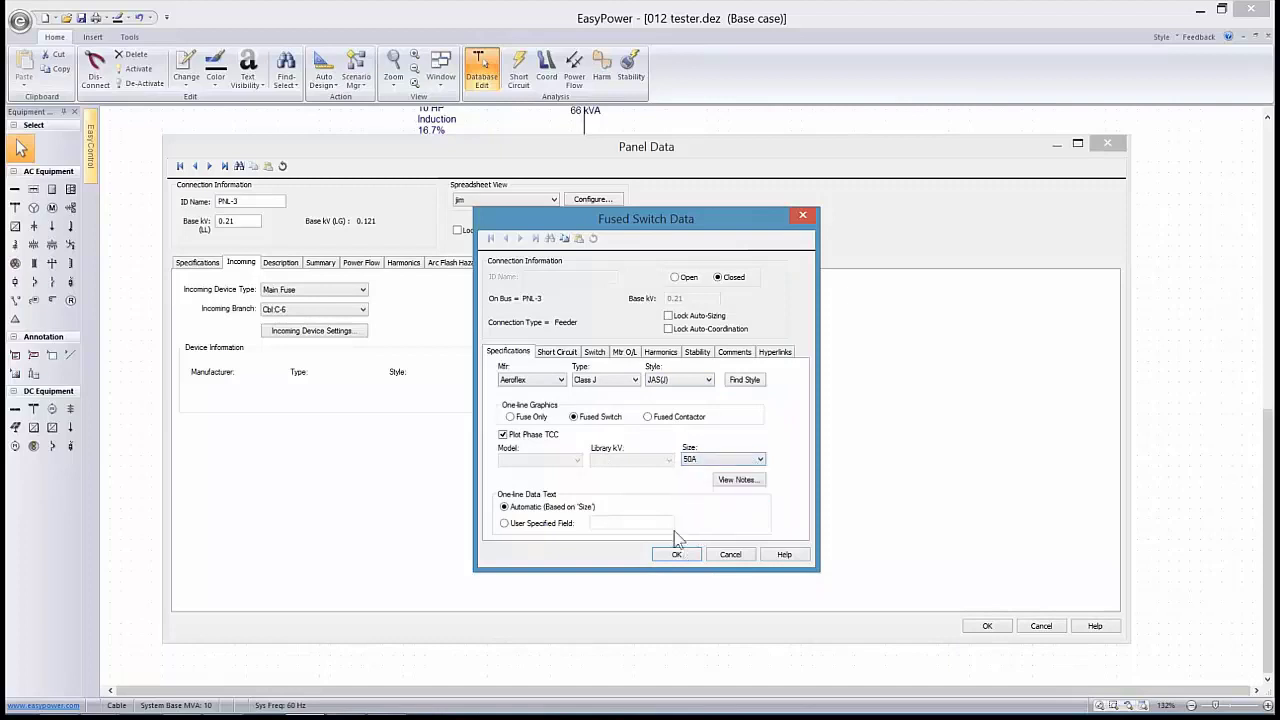
Calculate the short-circuit rating of PNL-3's incoming fuse and accept the fused switch data
{"action": "left_click", "coordinate": [562, 352]}
{"action": "left_click", "coordinate": [714, 396]}
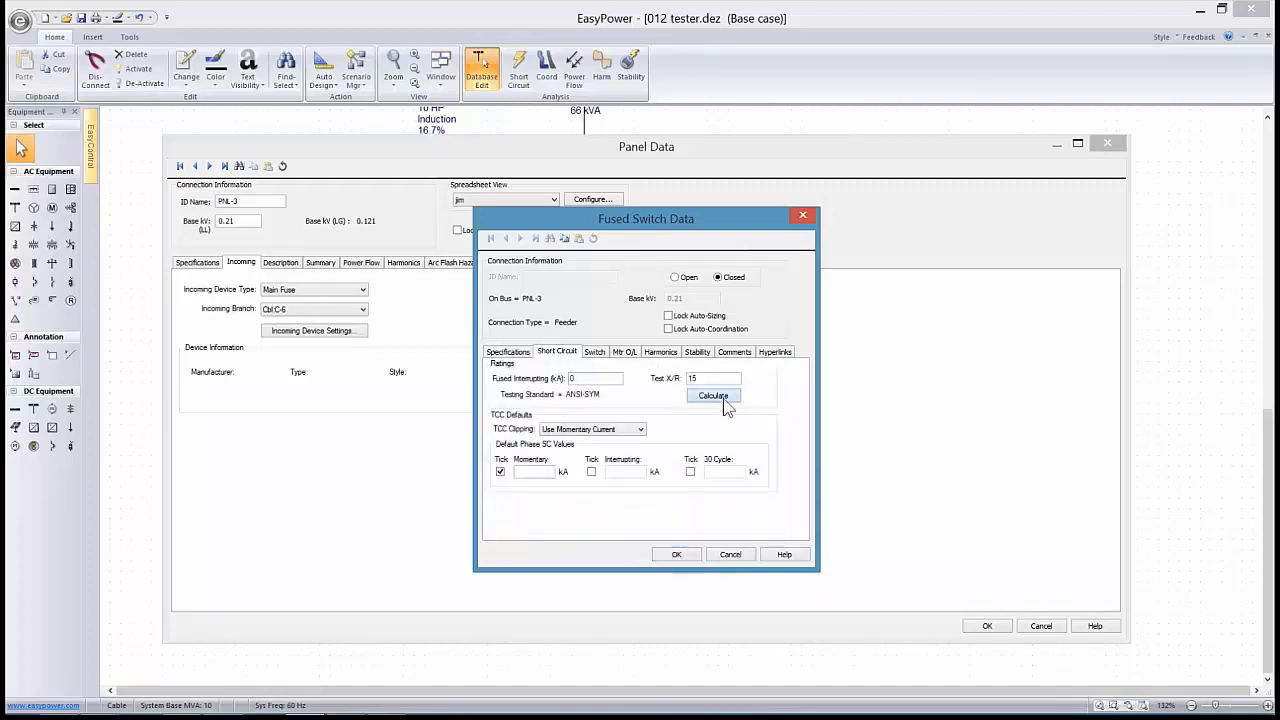
{"action": "left_click", "coordinate": [676, 554]}
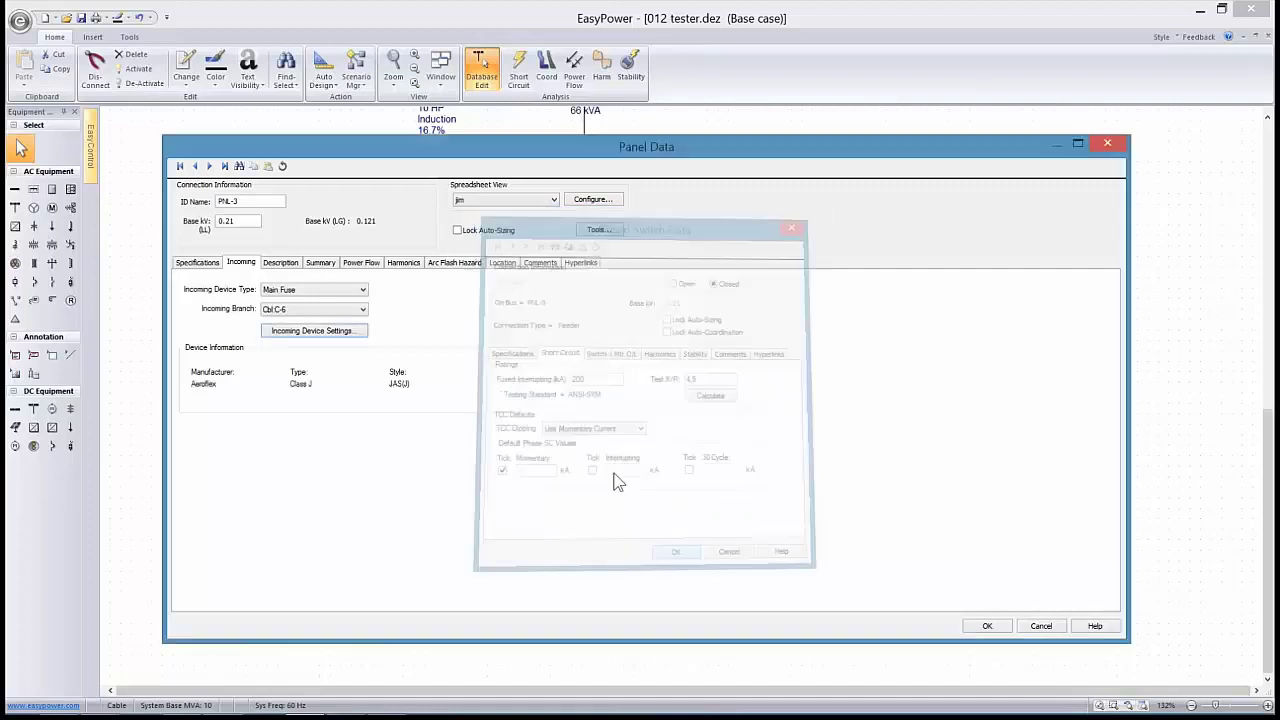
Create a 5-row schedule for PNL-3 and define row 2 as a Sub-Panel with sub-line Cab:C-7 and sub-panel Pnl:PNL-4
{"action": "left_click", "coordinate": [281, 262]}
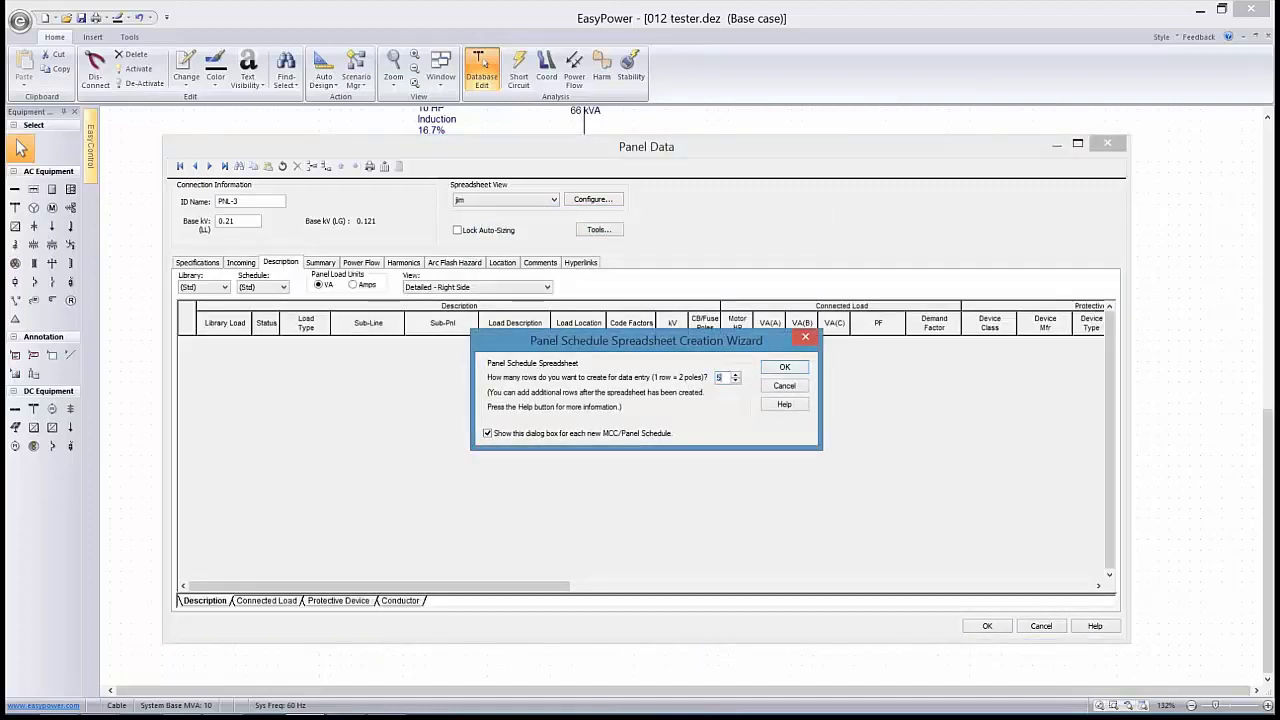
{"action": "left_click", "coordinate": [777, 366]}
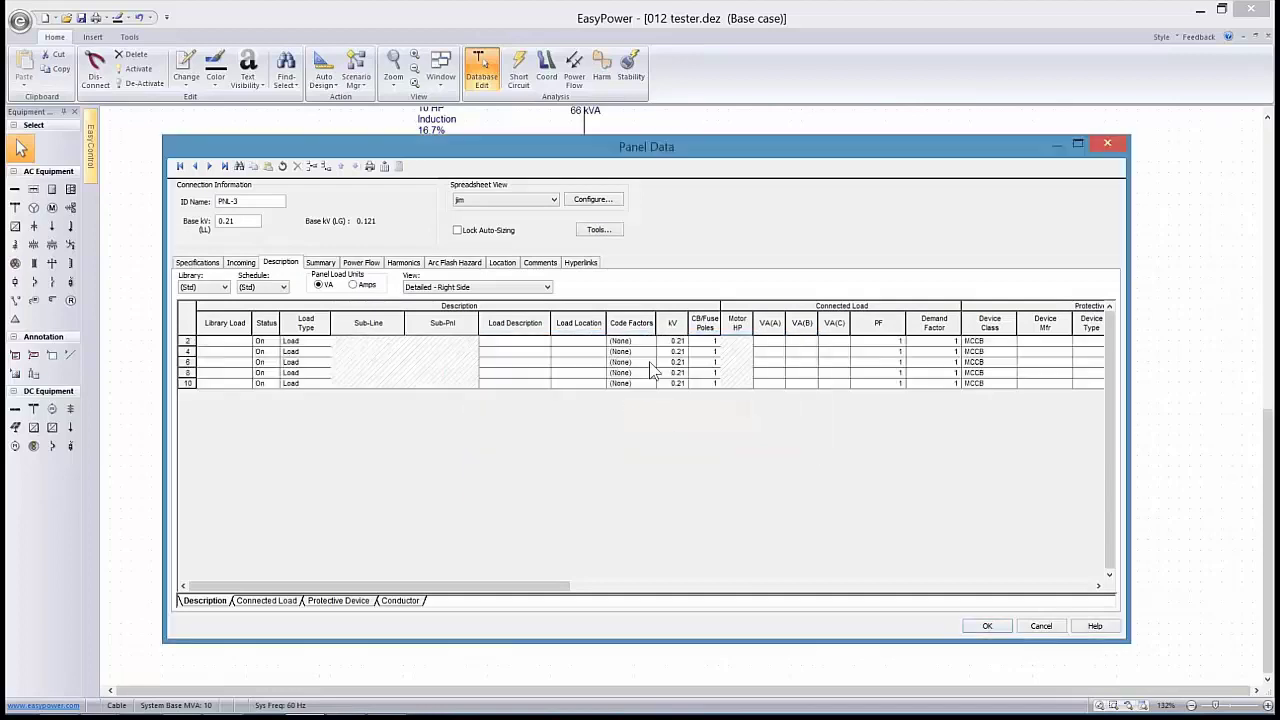
{"action": "left_click", "coordinate": [308, 341]}
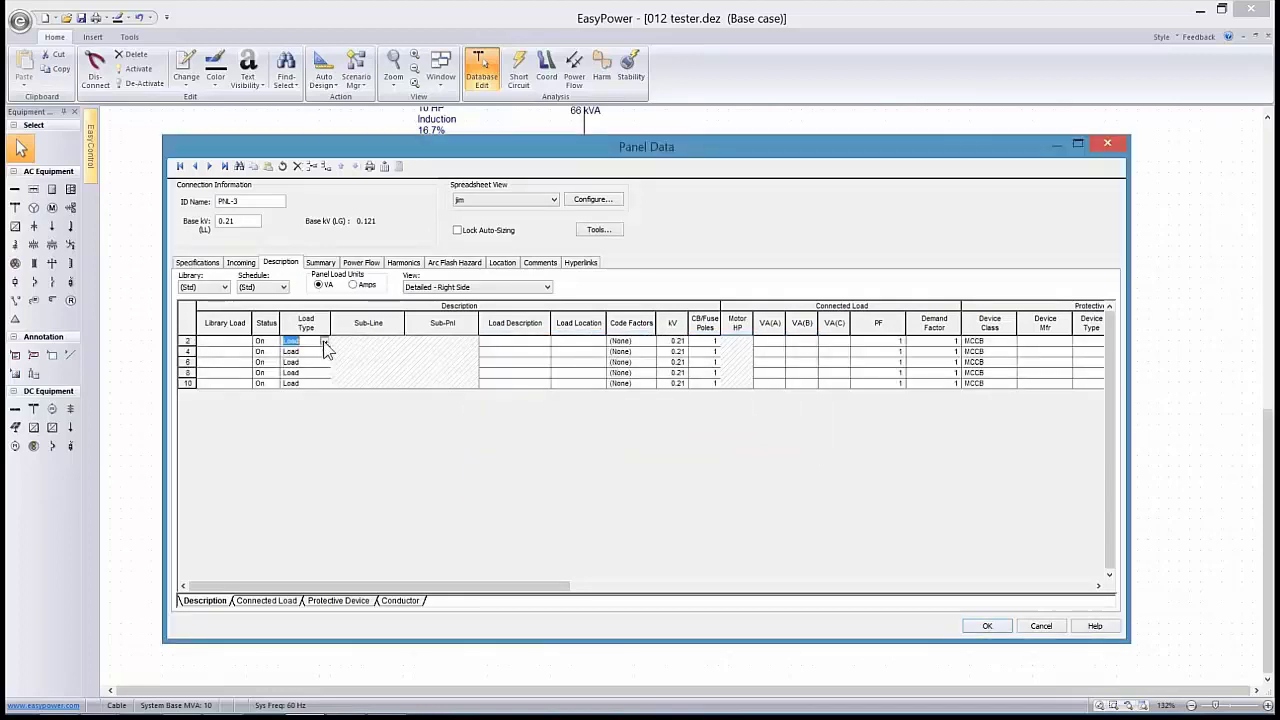
{"action": "left_click", "coordinate": [323, 342]}
{"action": "left_click", "coordinate": [300, 371]}
{"action": "left_click", "coordinate": [360, 341]}
{"action": "left_click", "coordinate": [398, 342]}
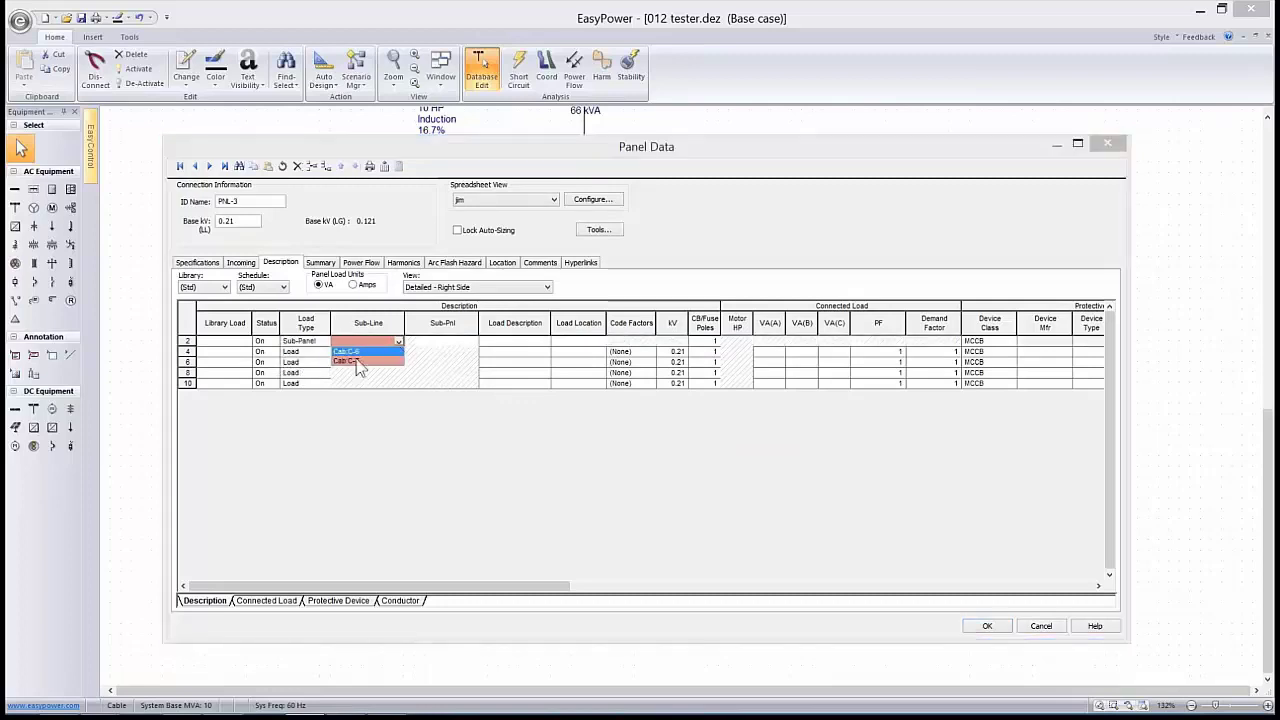
{"action": "left_click", "coordinate": [370, 356]}
{"action": "left_click", "coordinate": [467, 348]}
{"action": "left_click", "coordinate": [474, 347]}
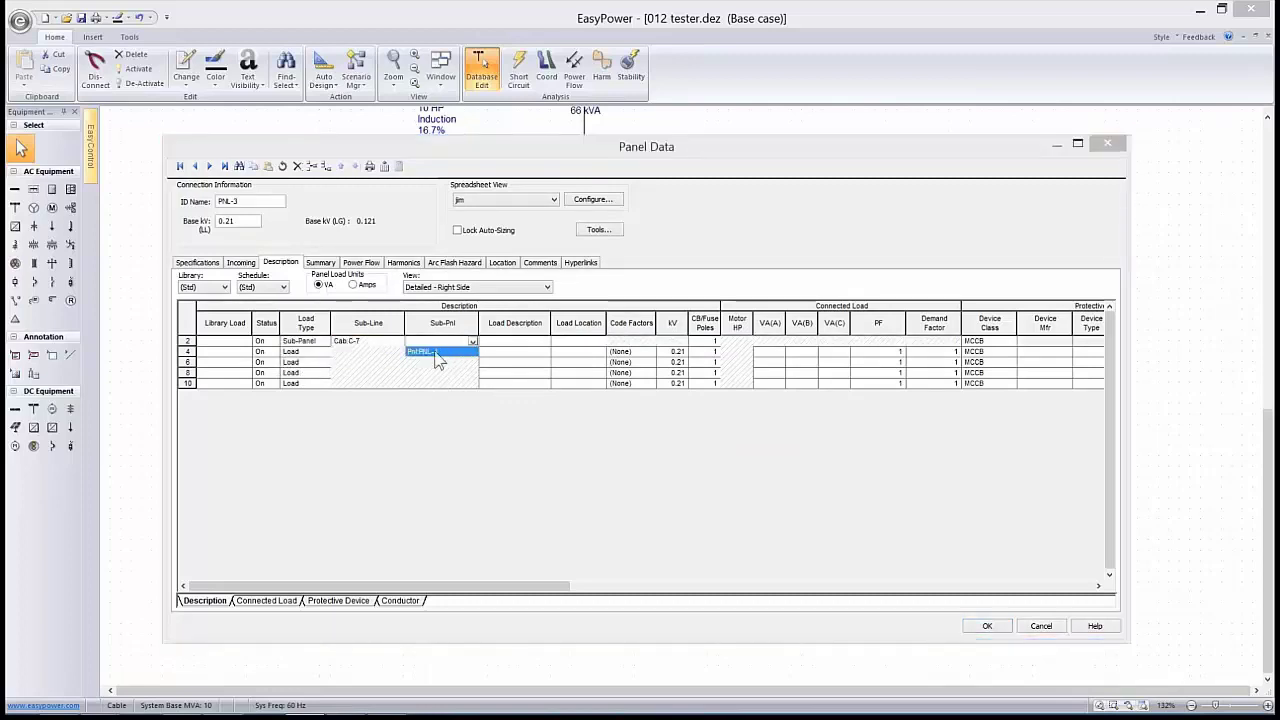
{"action": "left_click", "coordinate": [440, 355]}
In PNL-3's schedule, enter 2200 VA loads on phase A in row 4, phase B in row 6 and phase C in row 8
{"action": "left_click", "coordinate": [314, 356]}
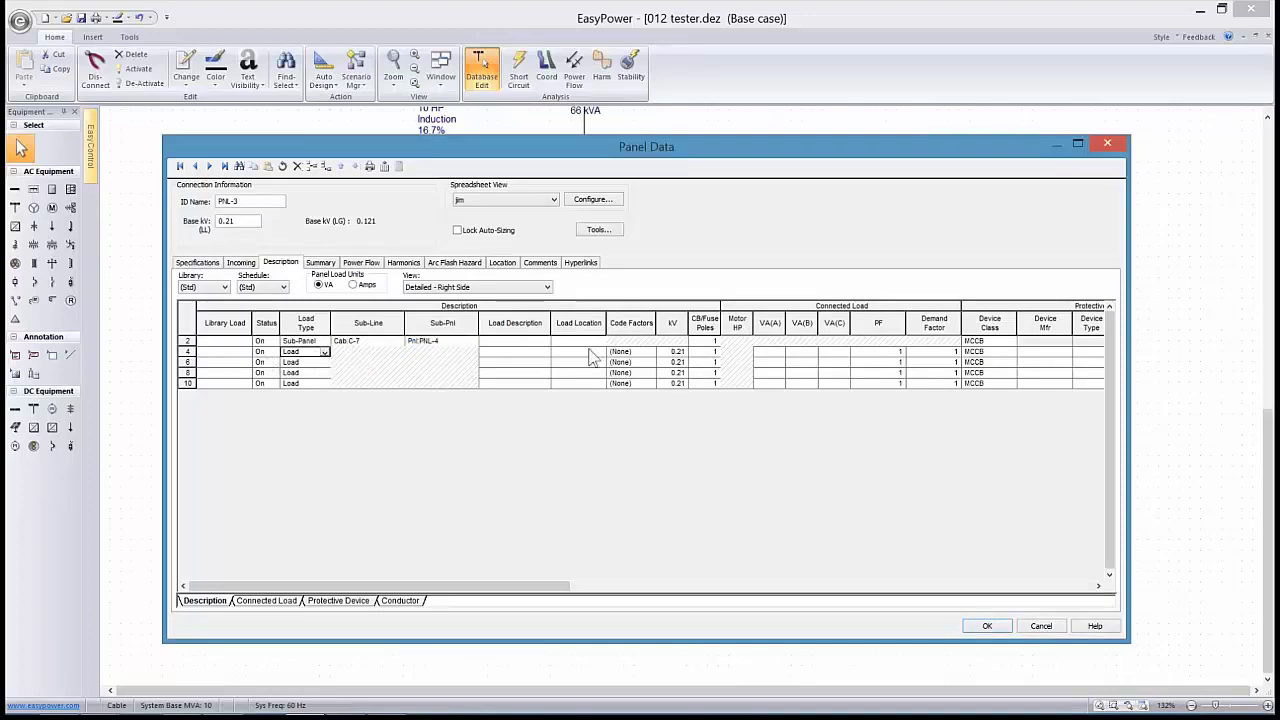
{"action": "left_click", "coordinate": [774, 360]}
{"action": "type", "text": "2"}
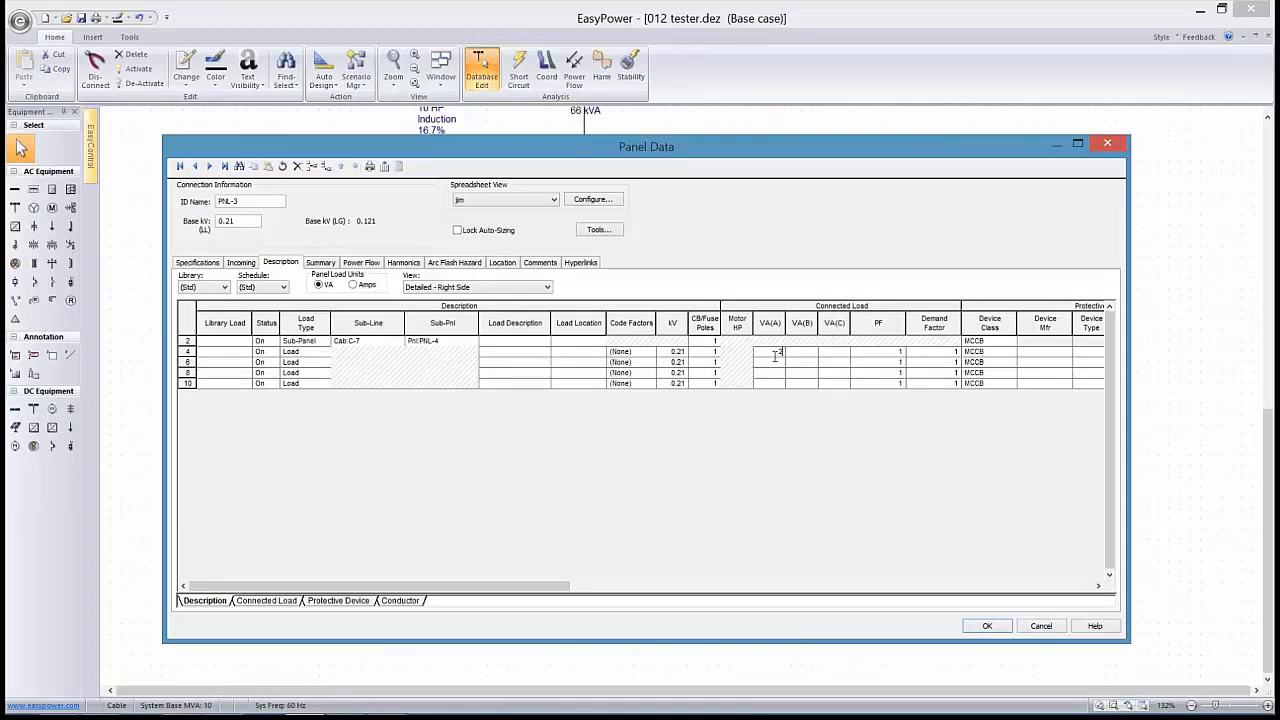
{"action": "type", "text": "200"}
{"action": "left_click", "coordinate": [801, 353]}
{"action": "left_click", "coordinate": [799, 363]}
{"action": "type", "text": "22"}
{"action": "left_click", "coordinate": [830, 372]}
{"action": "type", "text": "2200"}
{"action": "key", "text": "Return"}
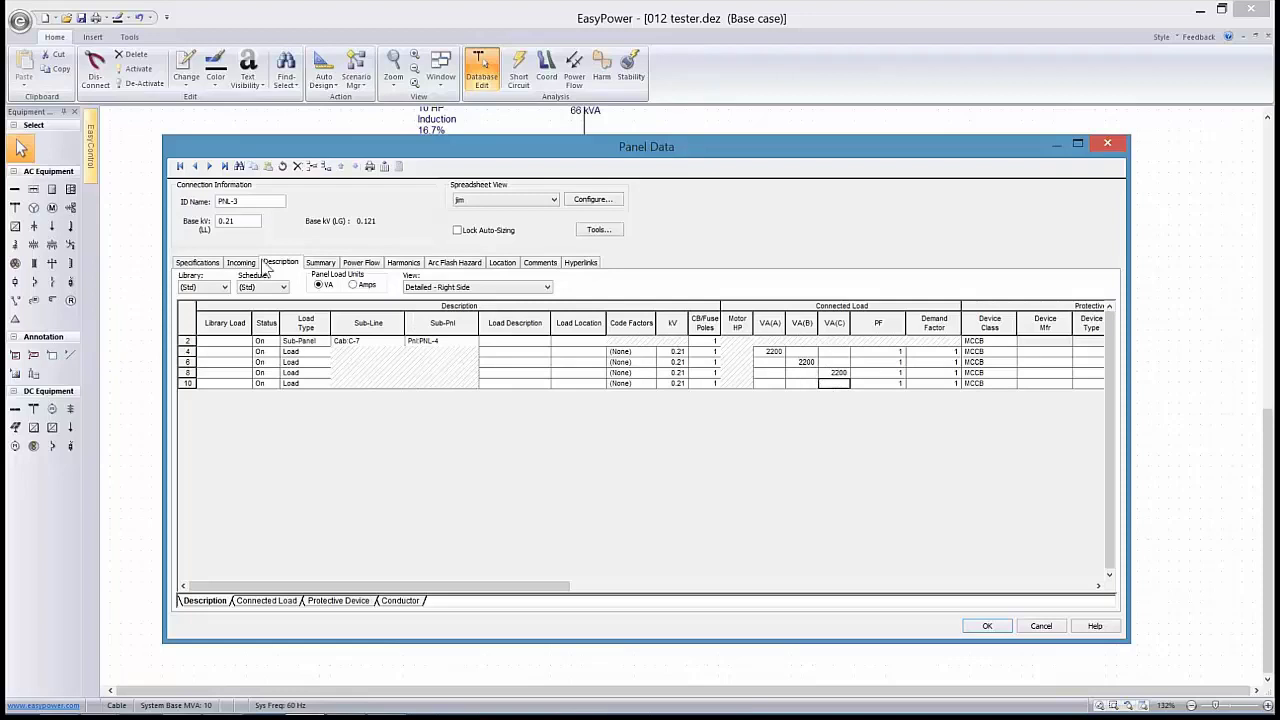
Calculate PNL-3's downstream load including the sub-panel and accept the panel data
{"action": "left_click", "coordinate": [314, 264]}
{"action": "left_click", "coordinate": [562, 283]}
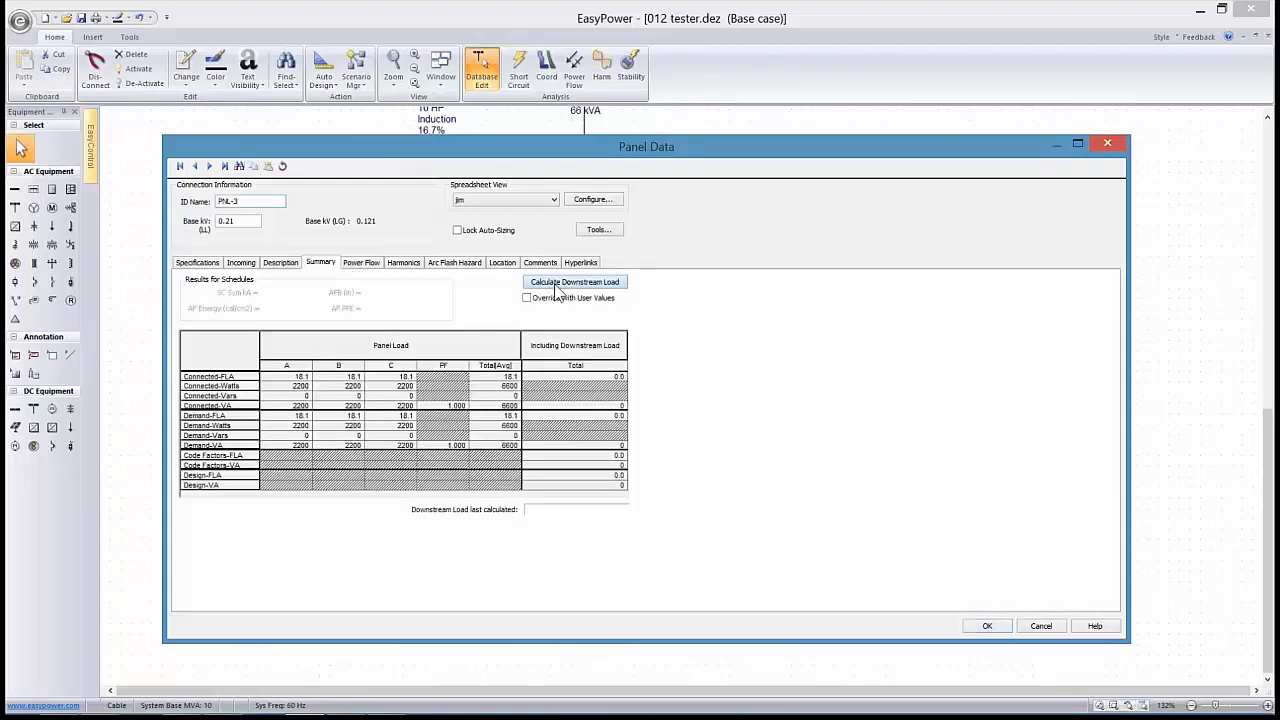
{"action": "left_click", "coordinate": [626, 424]}
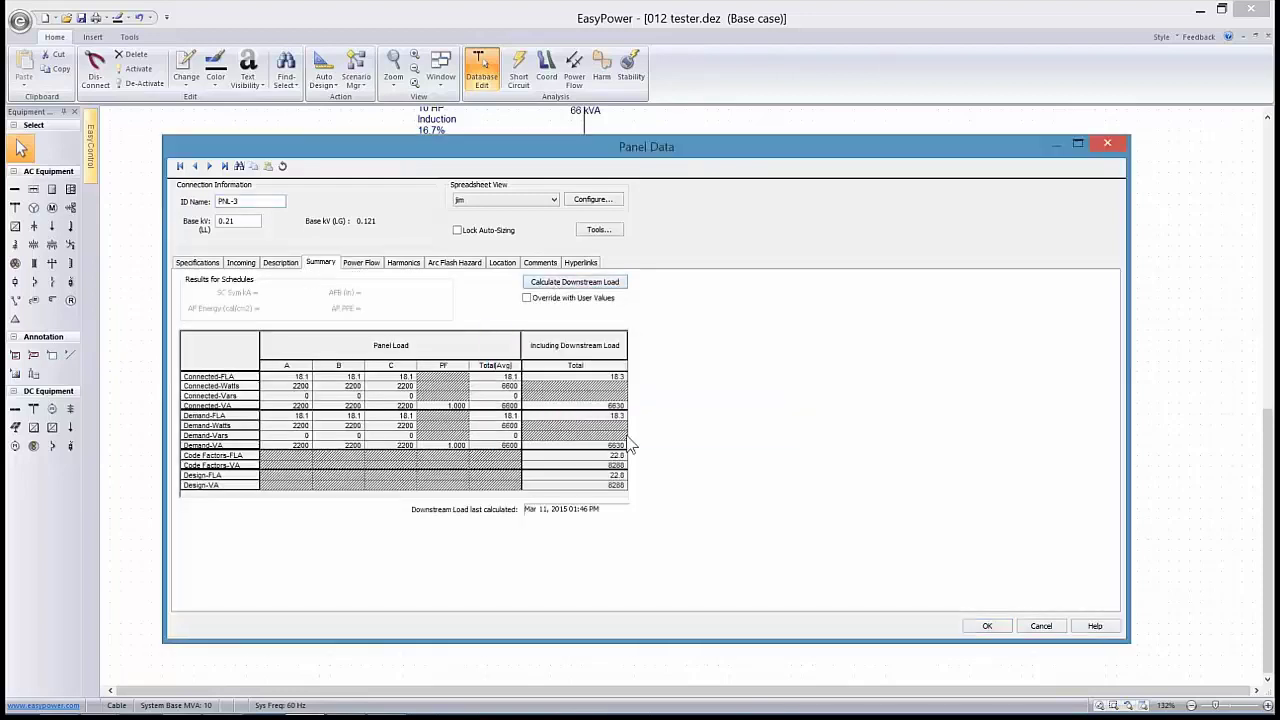
{"action": "left_click", "coordinate": [987, 626]}
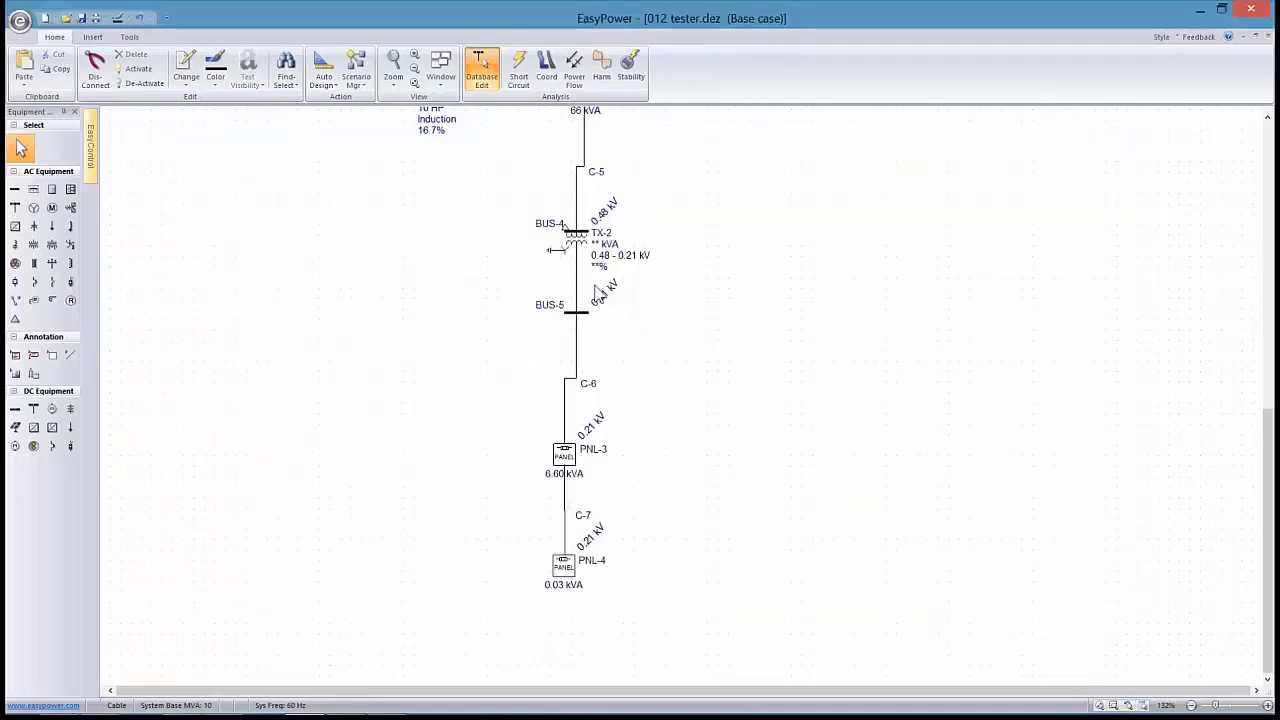
Move transformer TX-2 down the one-line to sit between BUS-4 and BUS-5
{"action": "left_click_drag", "start_coordinate": [580, 252], "coordinate": [579, 301]}
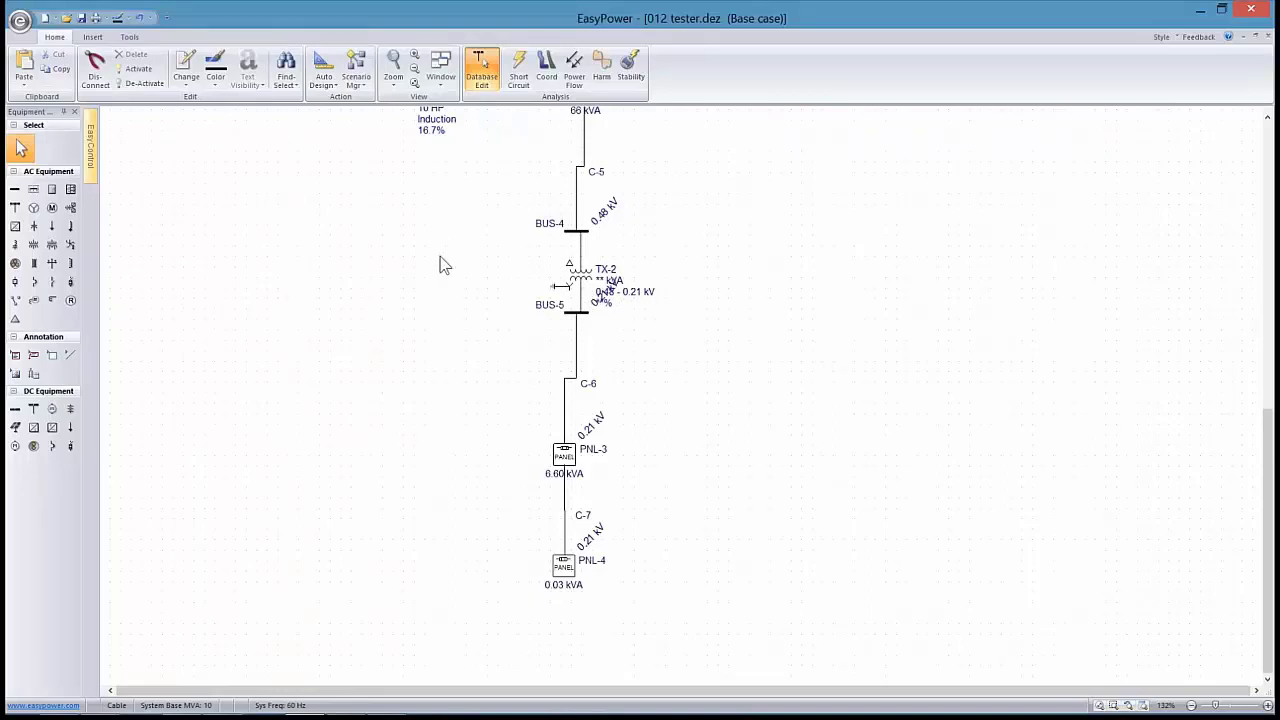
Copy cable C-3's data and paste it onto cables C-5 and C-6
{"action": "left_click_drag", "start_coordinate": [478, 268], "coordinate": [512, 323]}
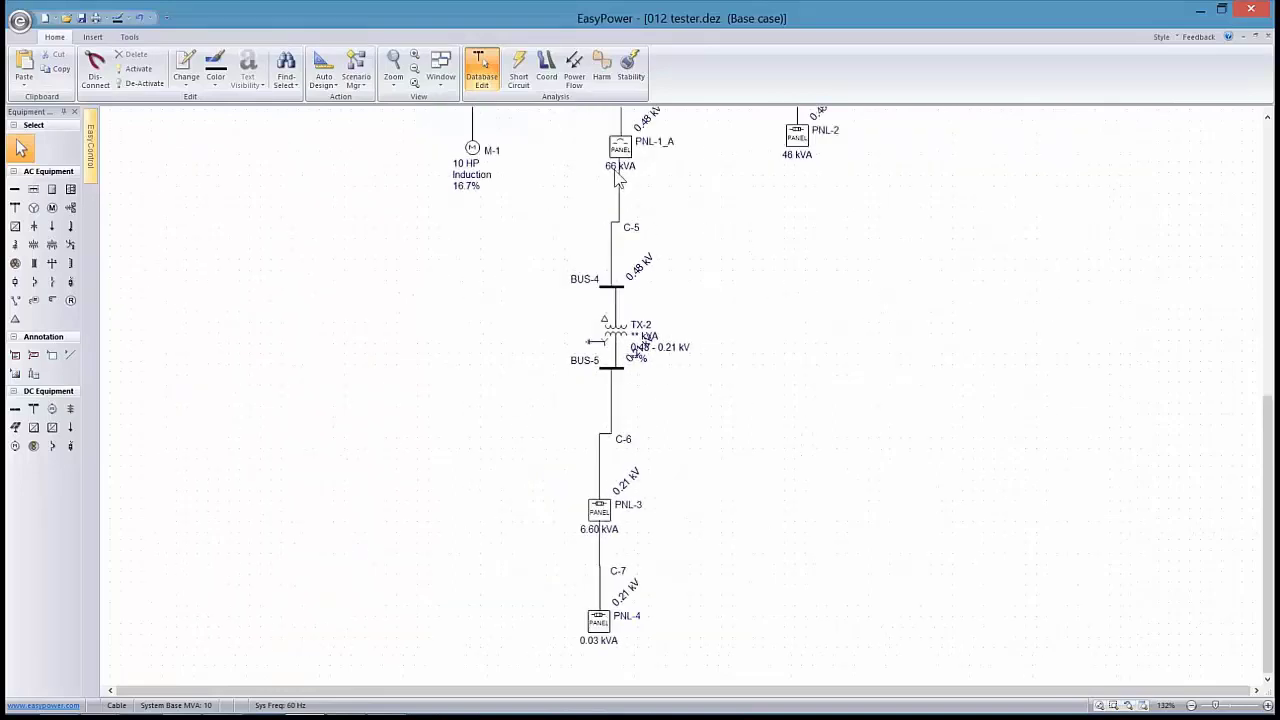
{"action": "left_click_drag", "start_coordinate": [610, 175], "coordinate": [563, 265]}
{"action": "left_click", "coordinate": [577, 210]}
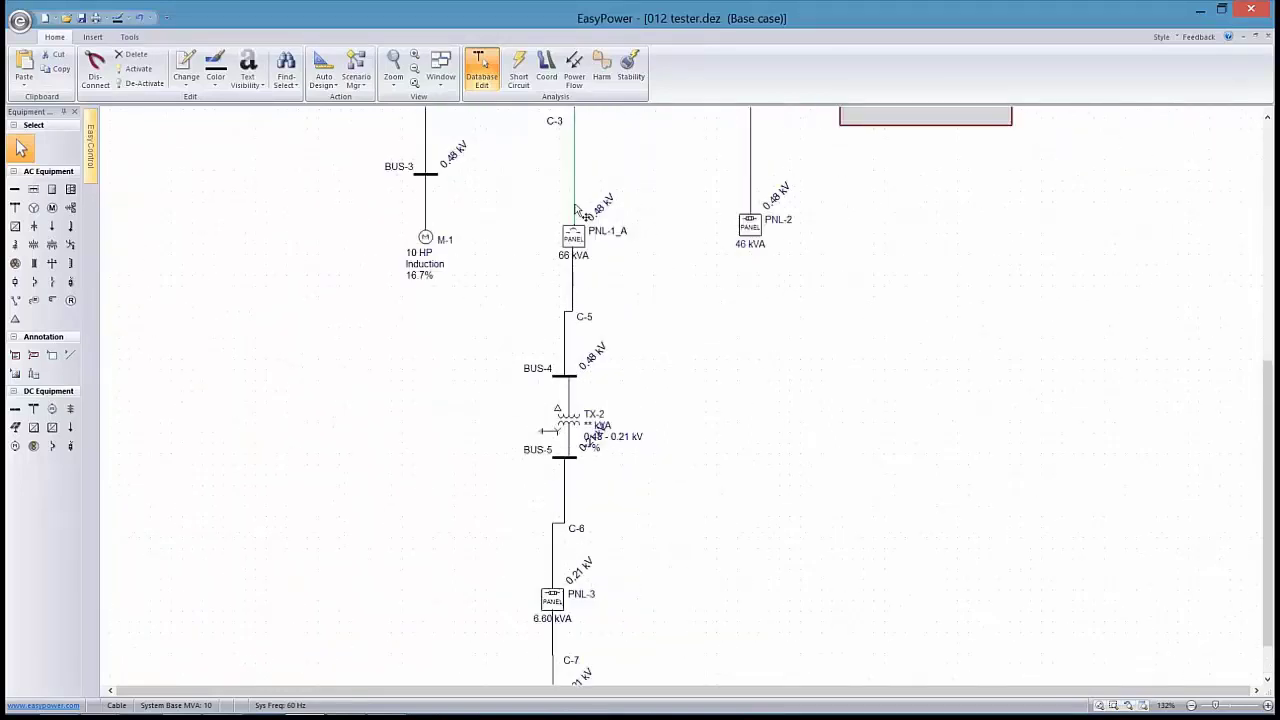
{"action": "right_click", "coordinate": [577, 206]}
{"action": "left_click", "coordinate": [600, 229]}
{"action": "left_click", "coordinate": [572, 303]}
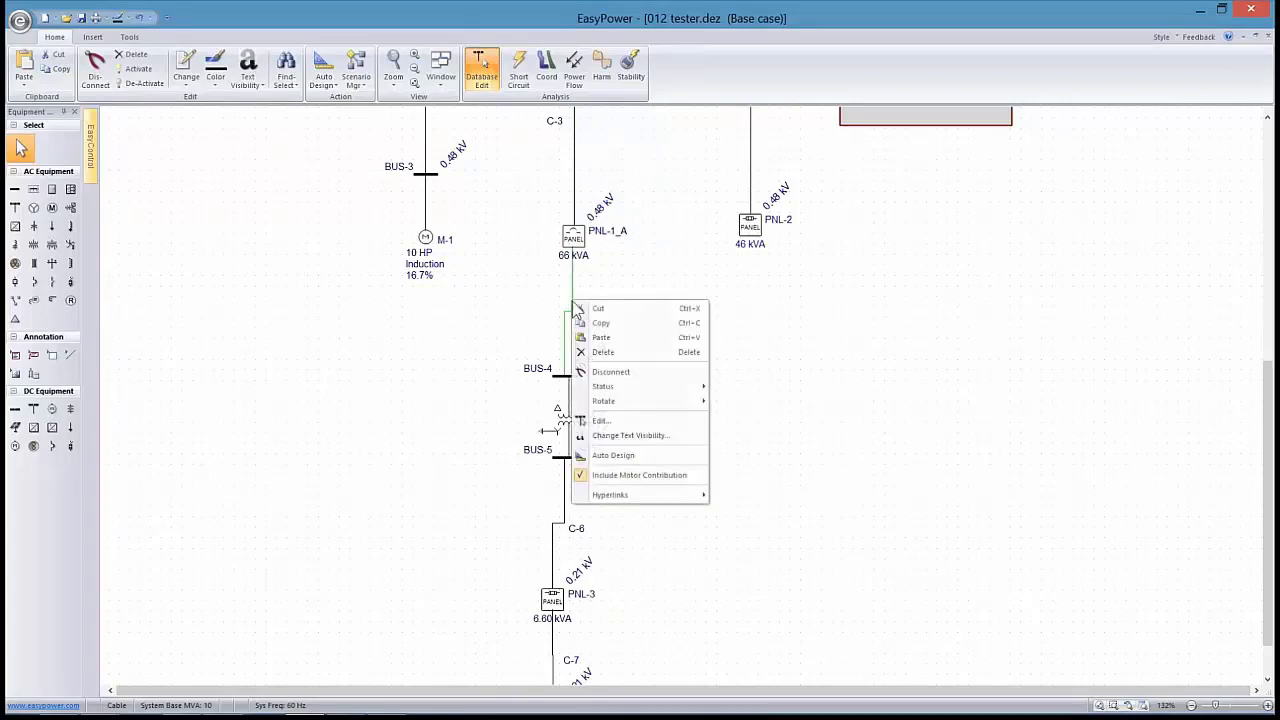
{"action": "right_click", "coordinate": [572, 300]}
{"action": "left_click", "coordinate": [597, 338]}
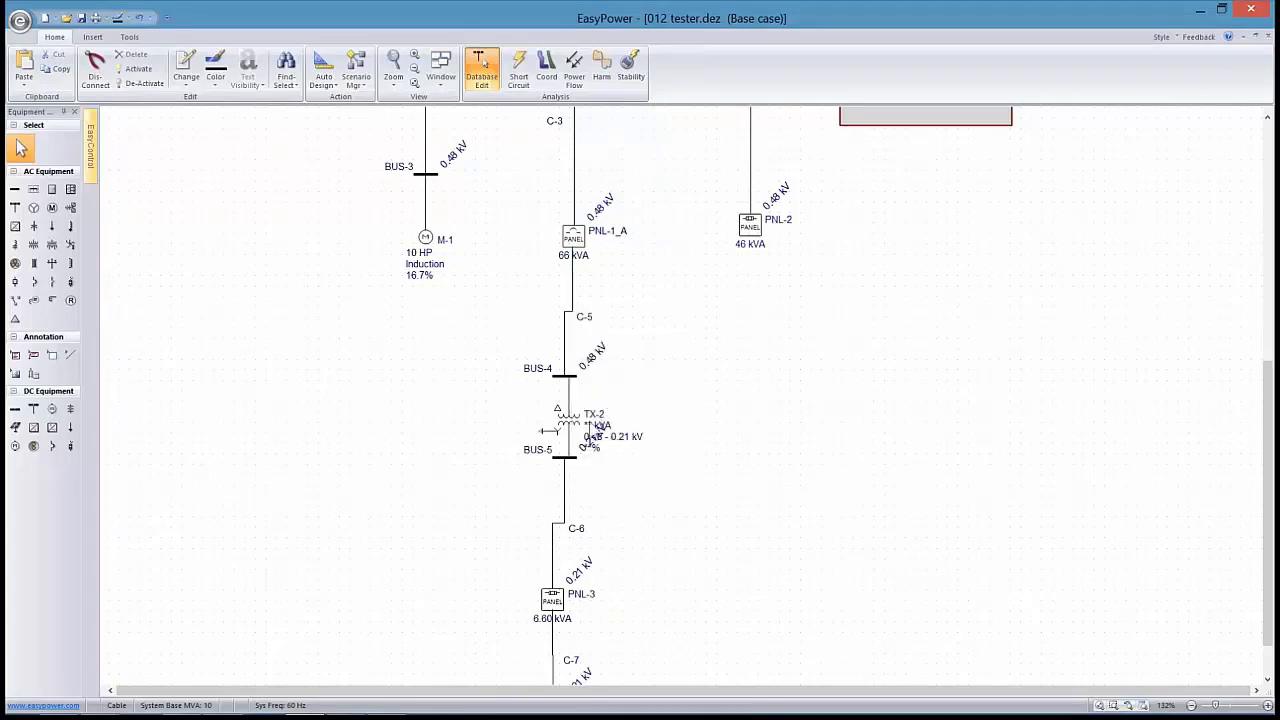
{"action": "right_click", "coordinate": [567, 490]}
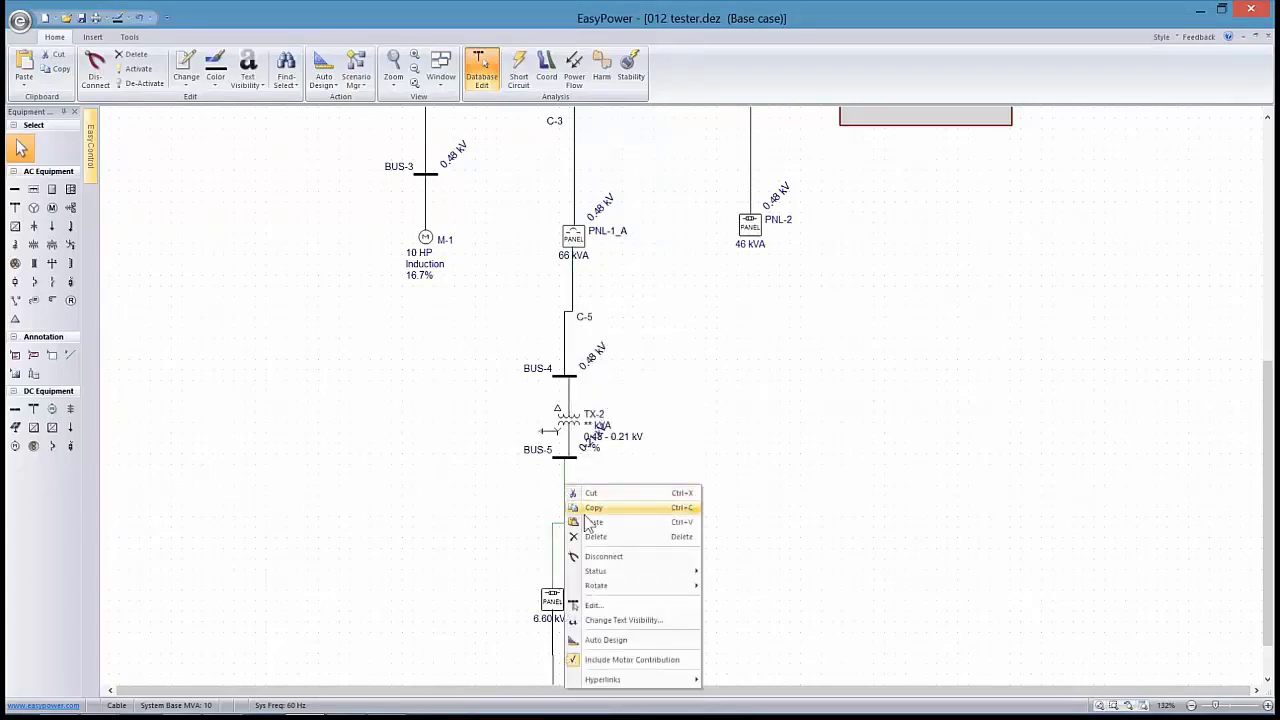
{"action": "left_click", "coordinate": [598, 525]}
{"action": "scroll", "coordinate": [560, 440], "scroll_direction": "down", "scroll_amount": 3}
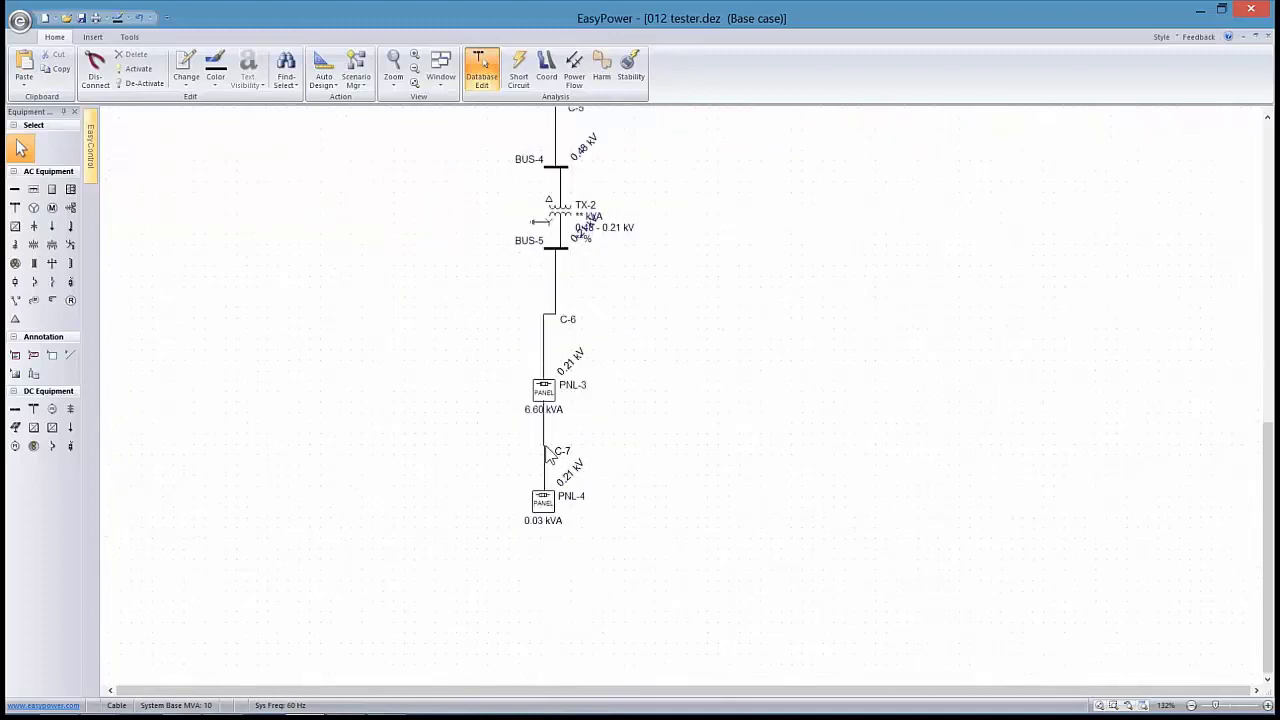
{"action": "right_click", "coordinate": [547, 451]}
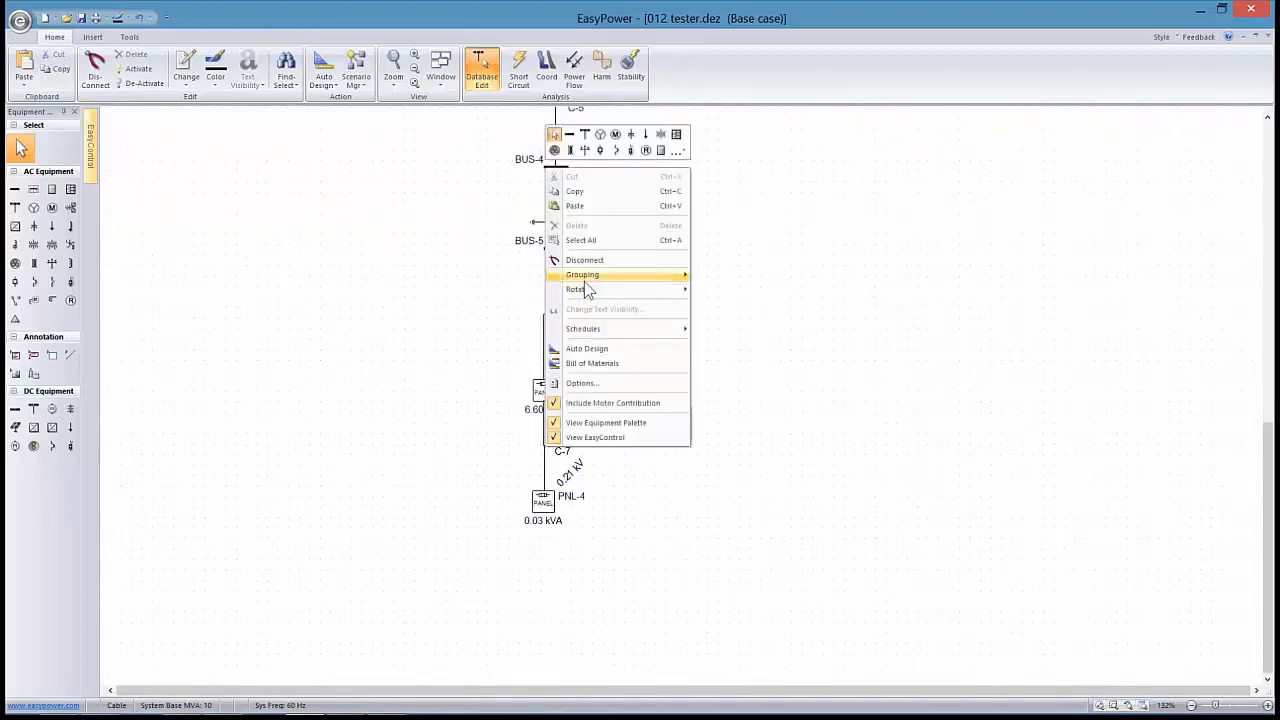
{"action": "left_click", "coordinate": [578, 206]}
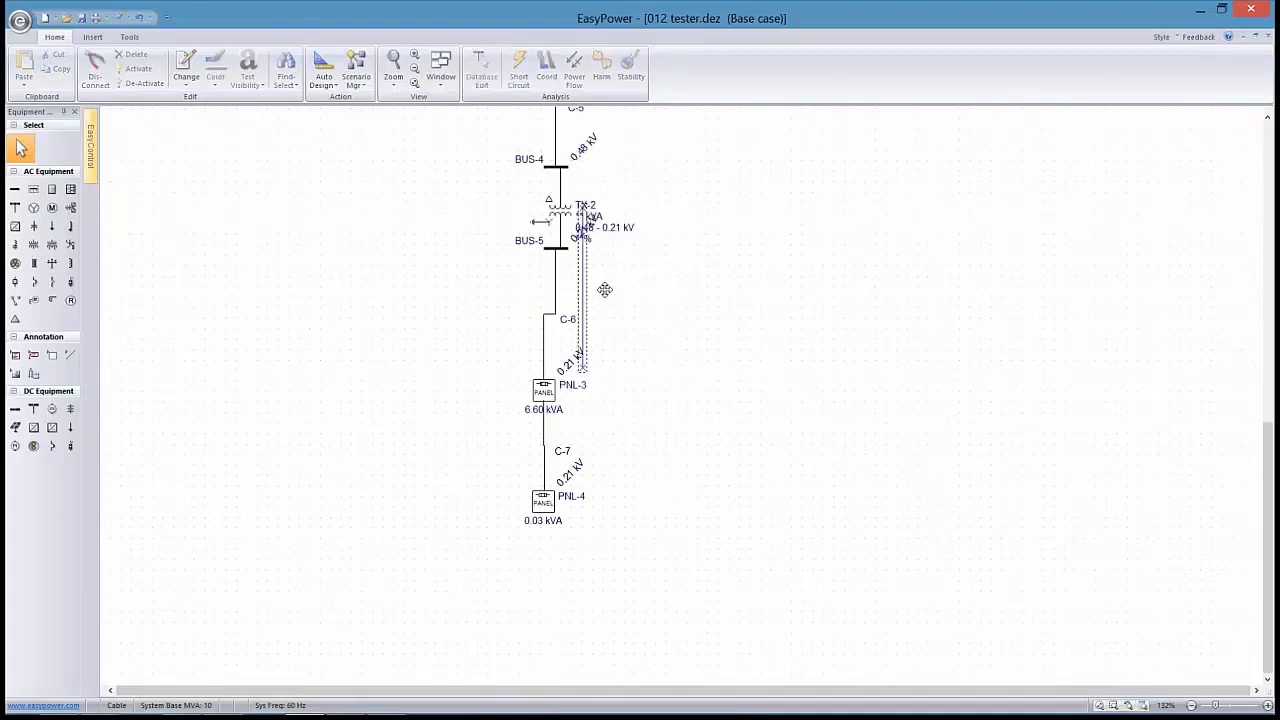
{"action": "key", "text": "Escape"}
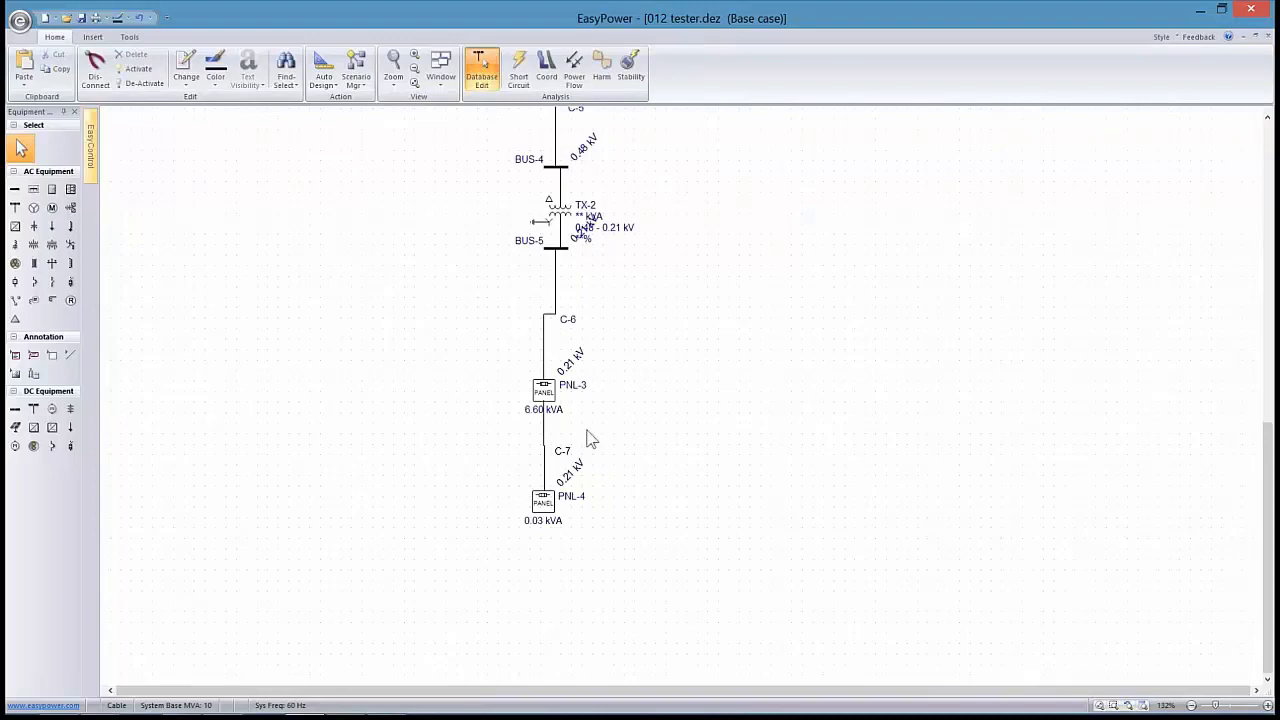
Paste the copied C-3 cable data onto cable C-7
{"action": "right_click", "coordinate": [545, 455]}
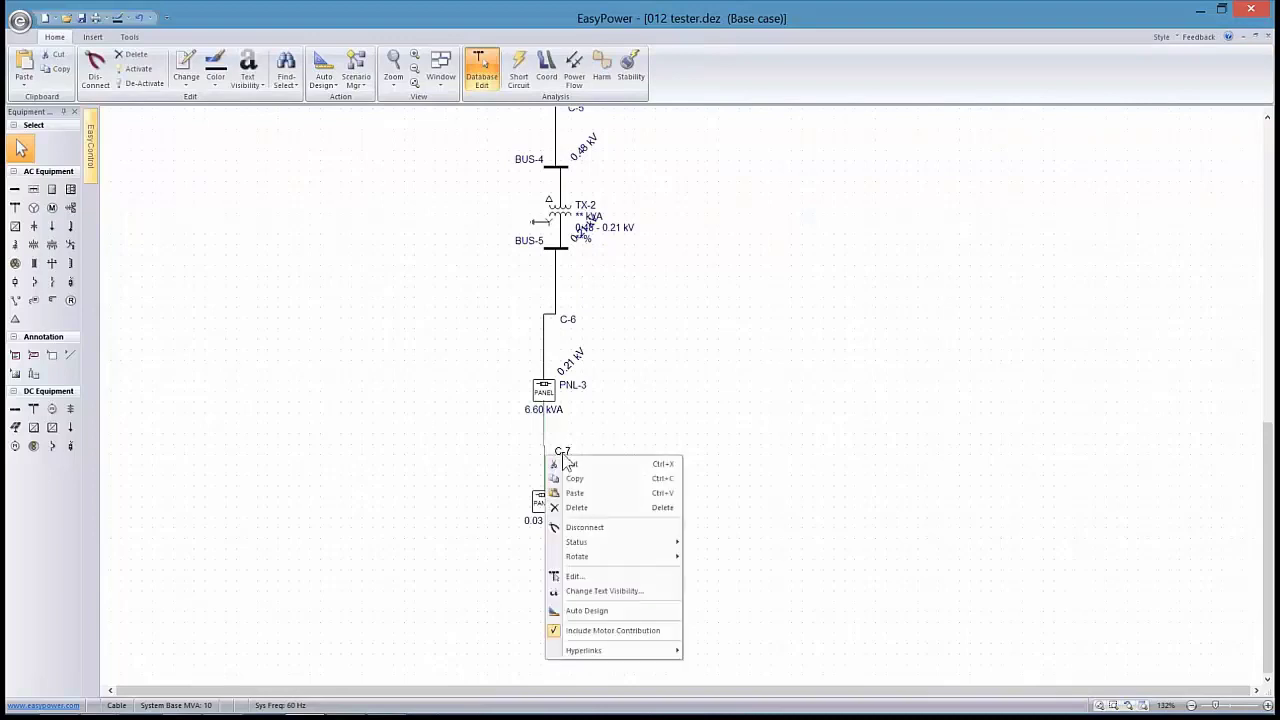
{"action": "left_click", "coordinate": [577, 500]}
Set transformer TX-2's rating to 75 kVA, calculate its impedance values and accept the transformer data
{"action": "left_click_drag", "start_coordinate": [583, 350], "coordinate": [632, 496]}
{"action": "double_click", "coordinate": [615, 365]}
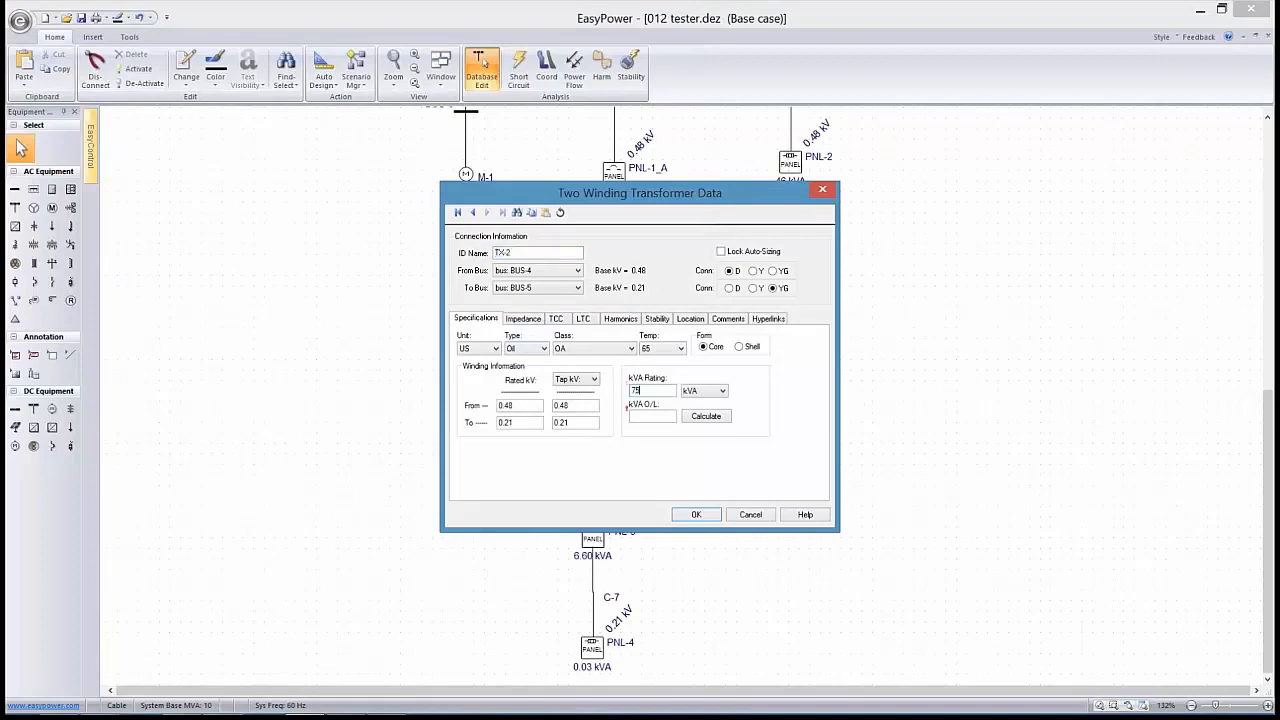
{"action": "left_click", "coordinate": [531, 322]}
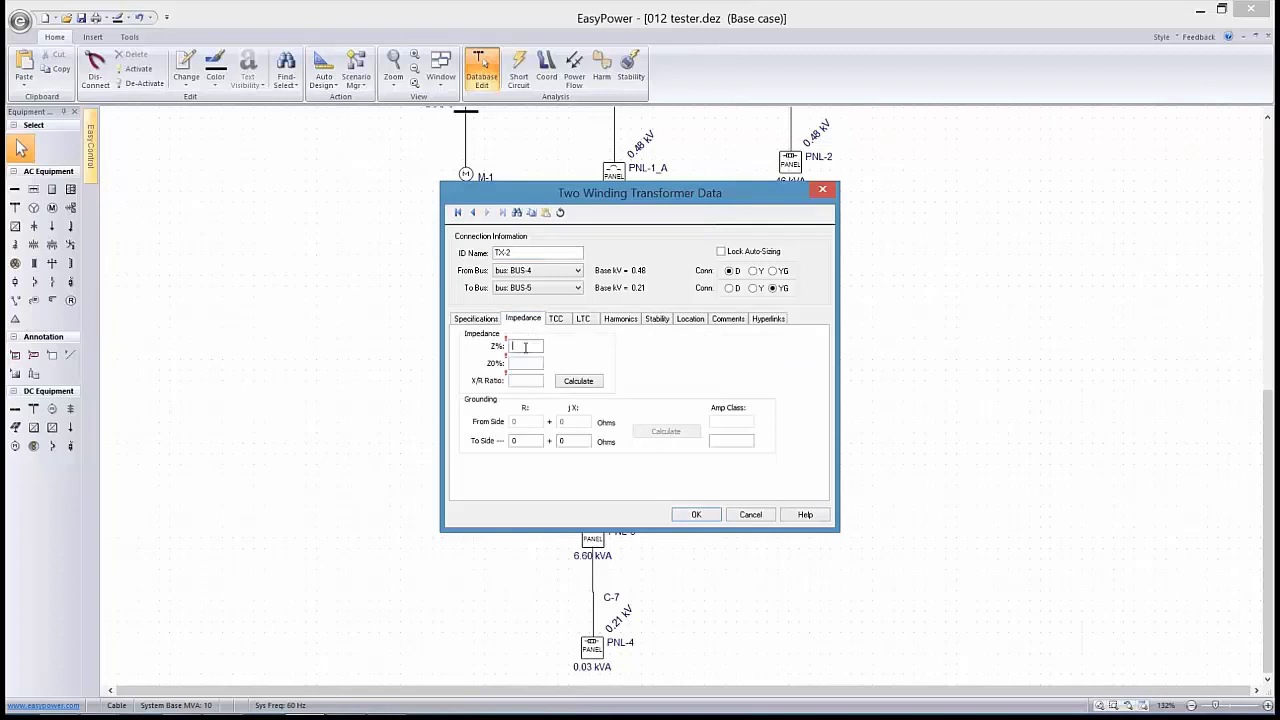
{"action": "left_click", "coordinate": [576, 384]}
{"action": "left_click", "coordinate": [697, 513]}
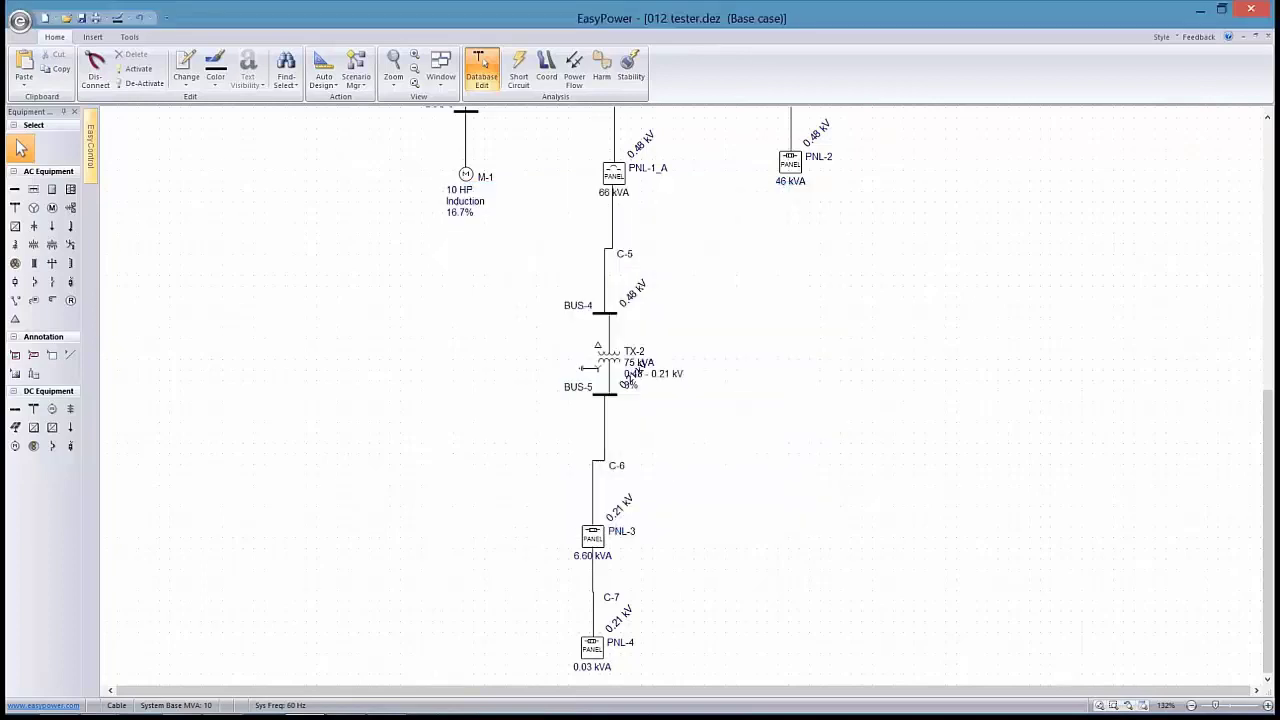
Switch to short circuit analysis and fault the buses to calculate arc flash hazards on the one-line
{"action": "left_click", "coordinate": [519, 75]}
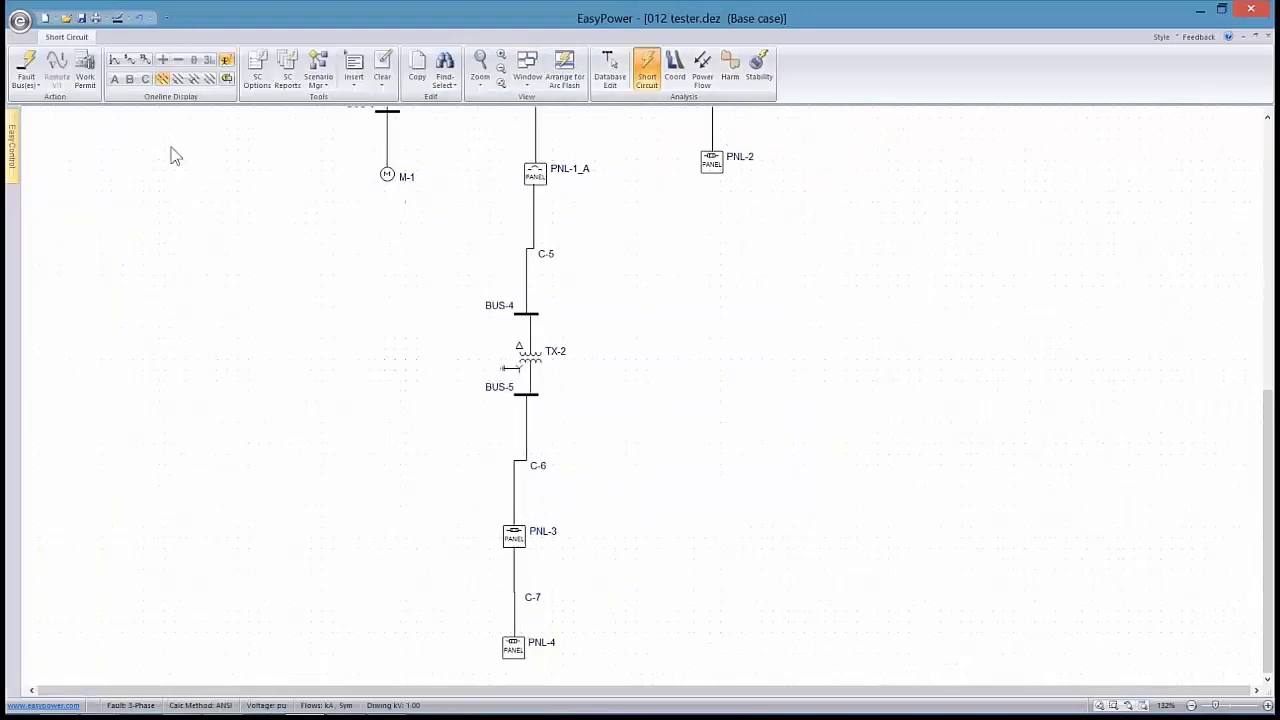
{"action": "left_click", "coordinate": [27, 70]}
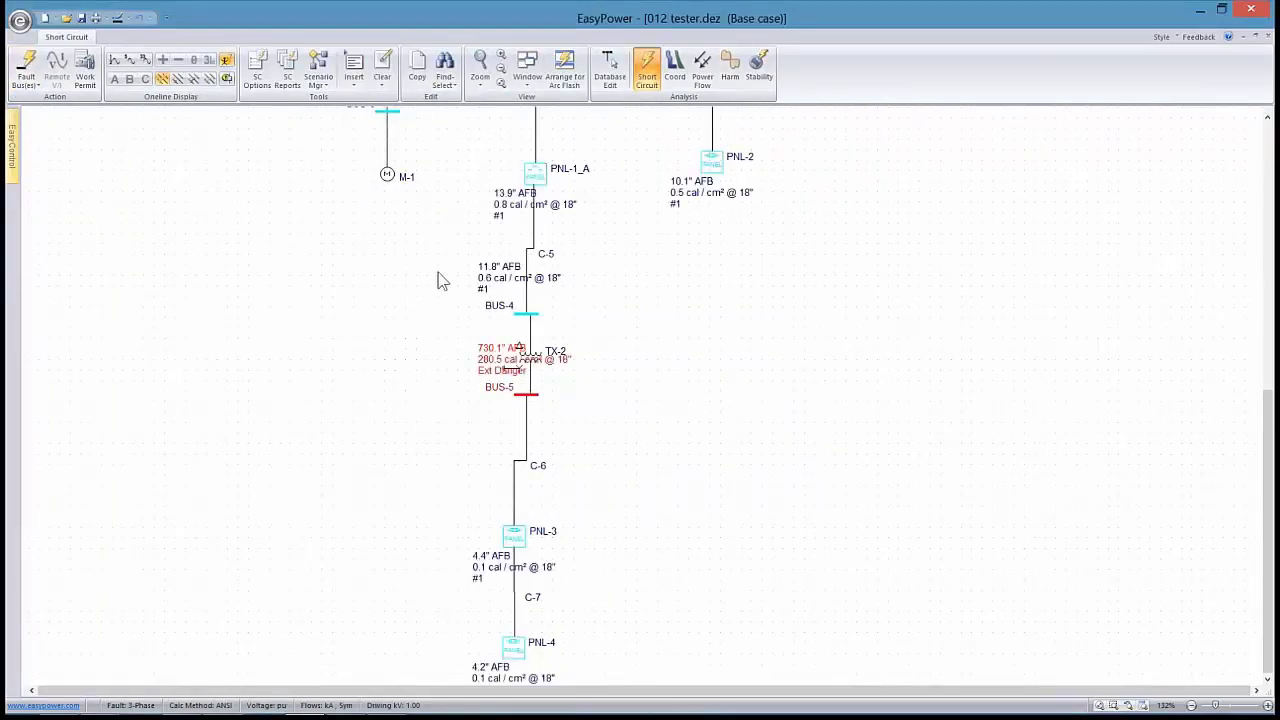
Move BUS-5's arc flash text left of the transformer, lower BUS-5 slightly, and align TX-2 and BUS-5 with the vertical connection
{"action": "left_click_drag", "start_coordinate": [618, 363], "coordinate": [644, 270]}
{"action": "left_click_drag", "start_coordinate": [537, 265], "coordinate": [436, 270]}
{"action": "left_click_drag", "start_coordinate": [565, 313], "coordinate": [560, 333]}
{"action": "left_click_drag", "start_coordinate": [567, 272], "coordinate": [561, 271]}
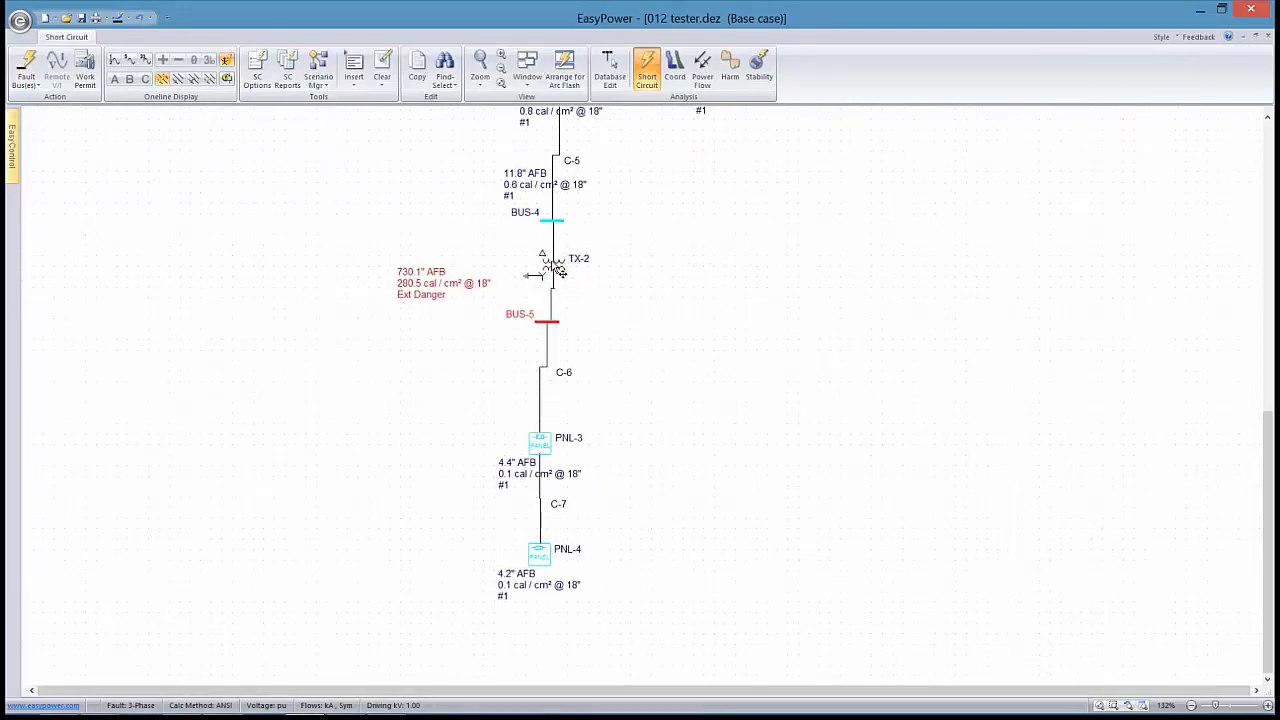
{"action": "left_click_drag", "start_coordinate": [457, 206], "coordinate": [437, 331]}
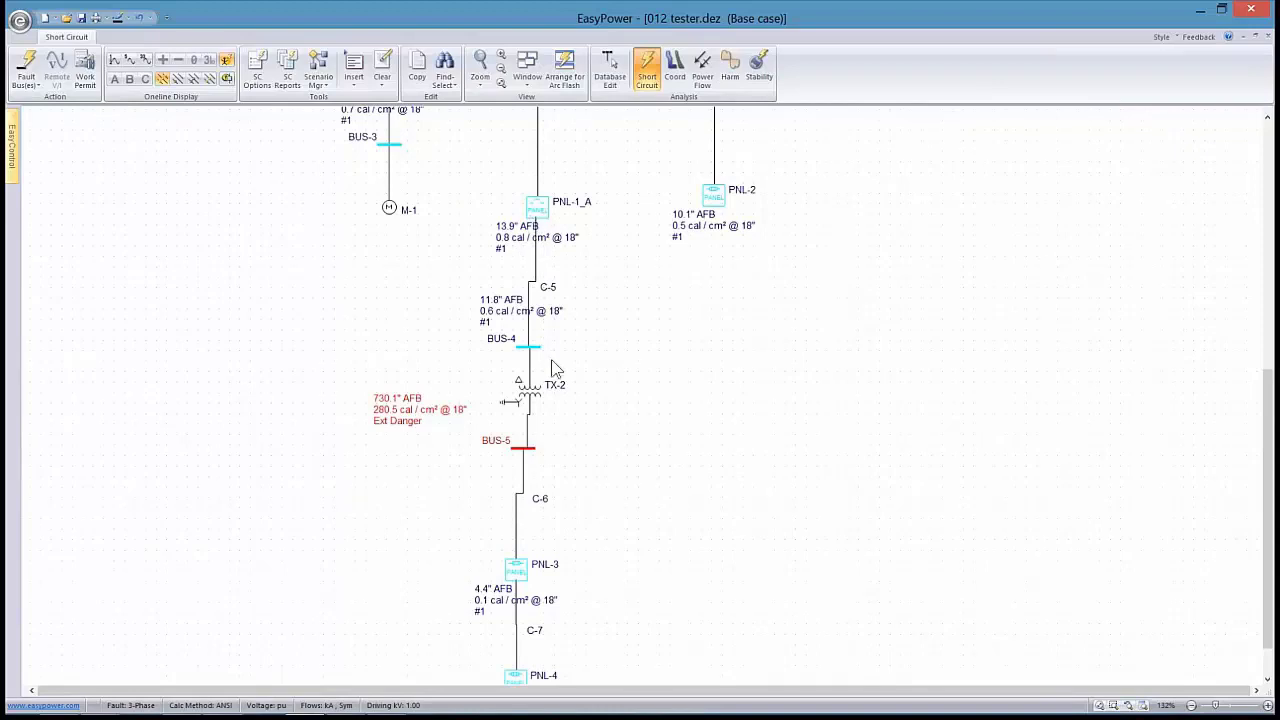
{"action": "scroll", "coordinate": [586, 408], "scroll_direction": "down", "scroll_amount": 3}
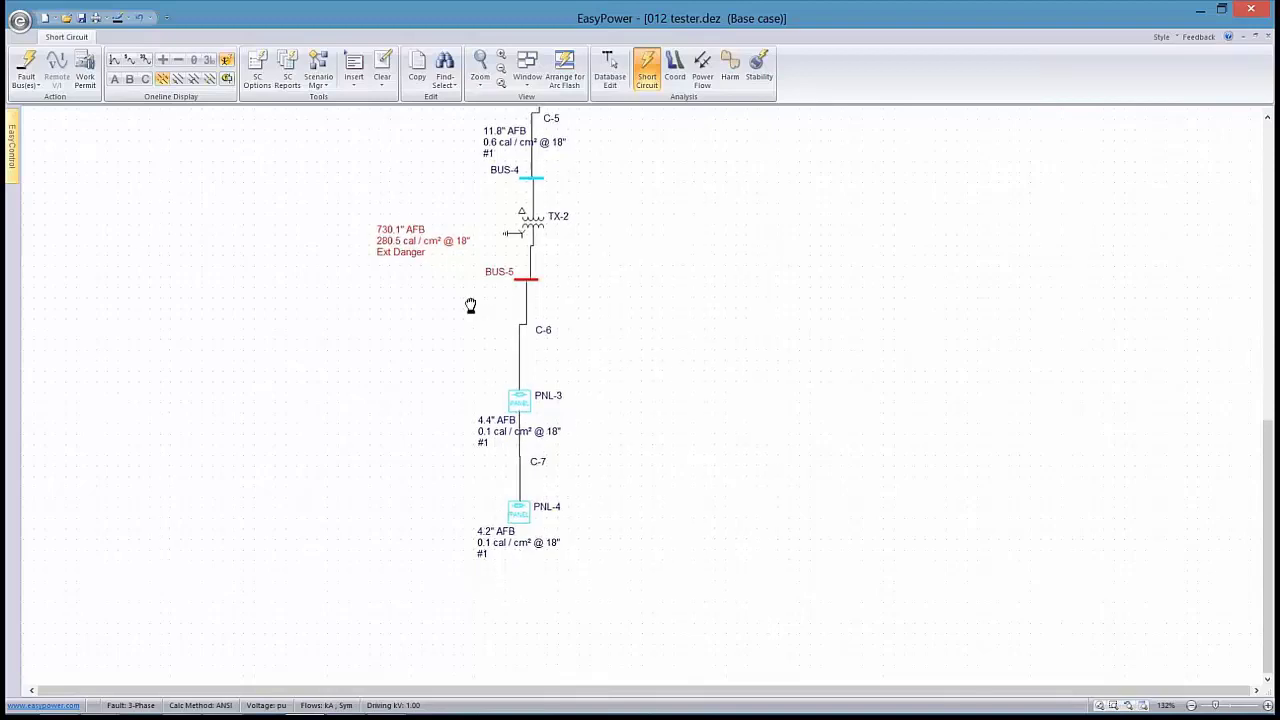
{"action": "scroll", "coordinate": [474, 334], "scroll_direction": "up", "scroll_amount": 3}
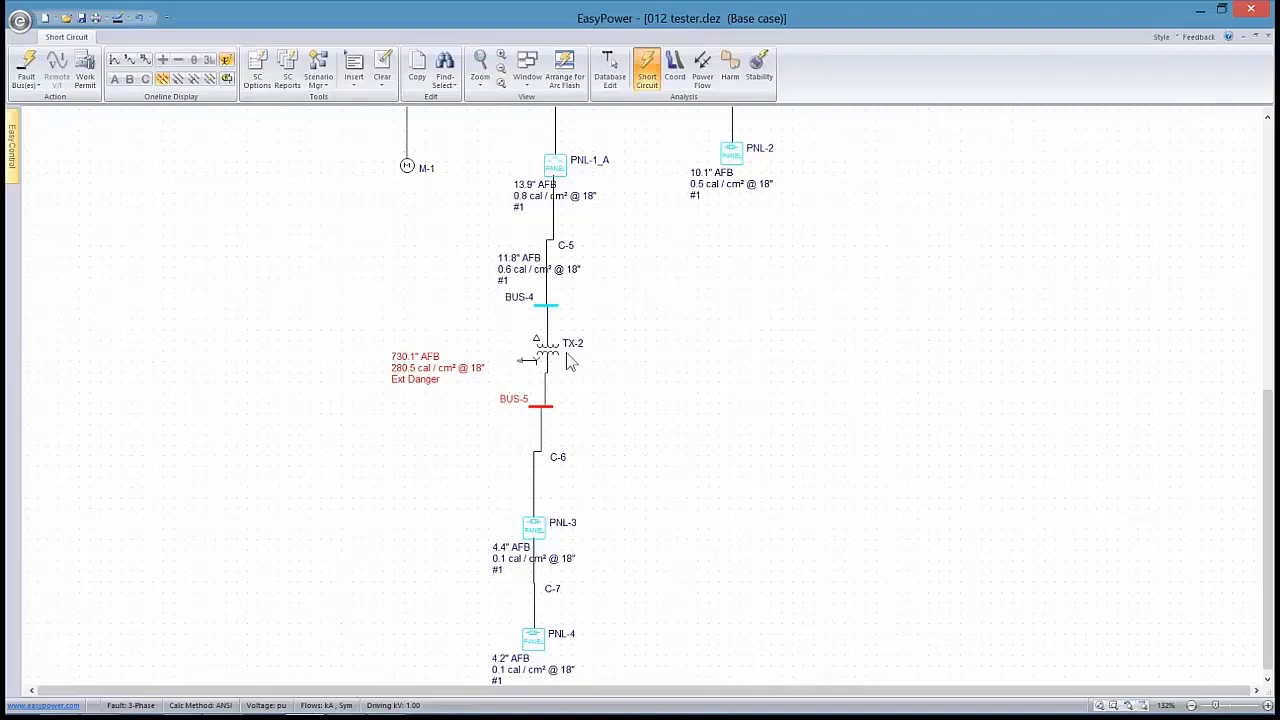
{"action": "left_click_drag", "start_coordinate": [563, 363], "coordinate": [556, 362]}
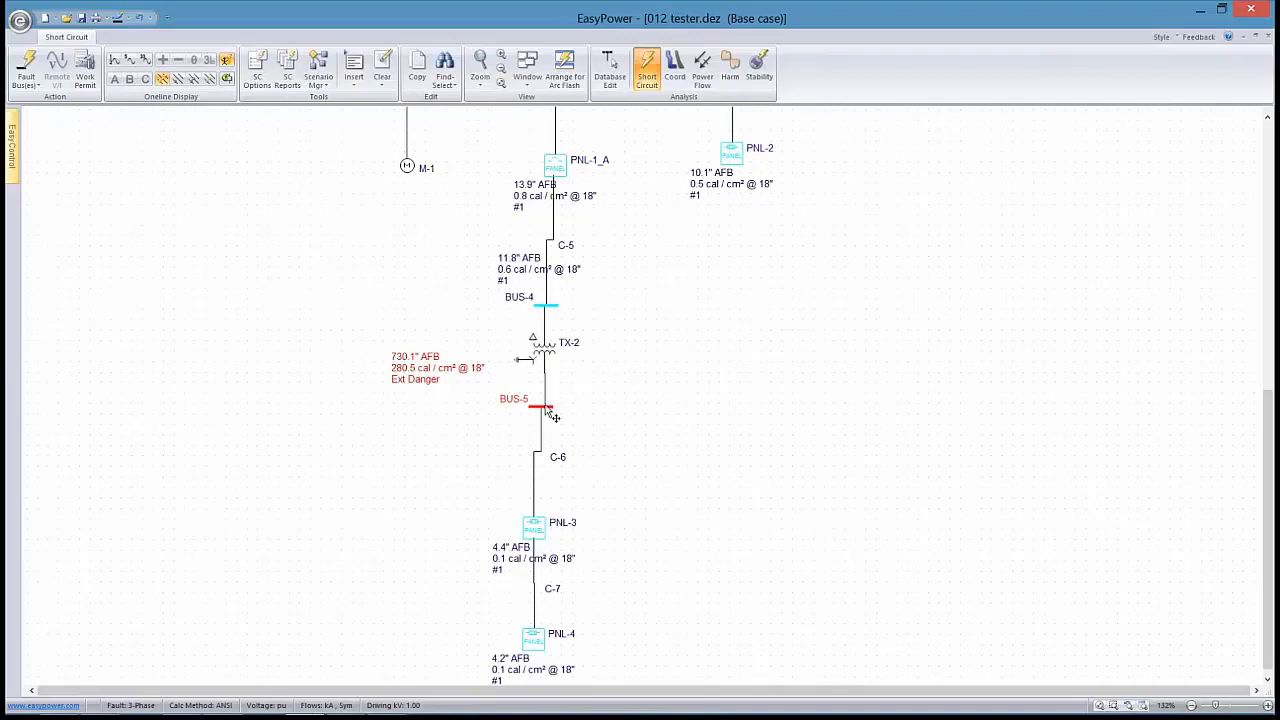
{"action": "left_click_drag", "start_coordinate": [547, 411], "coordinate": [554, 411]}
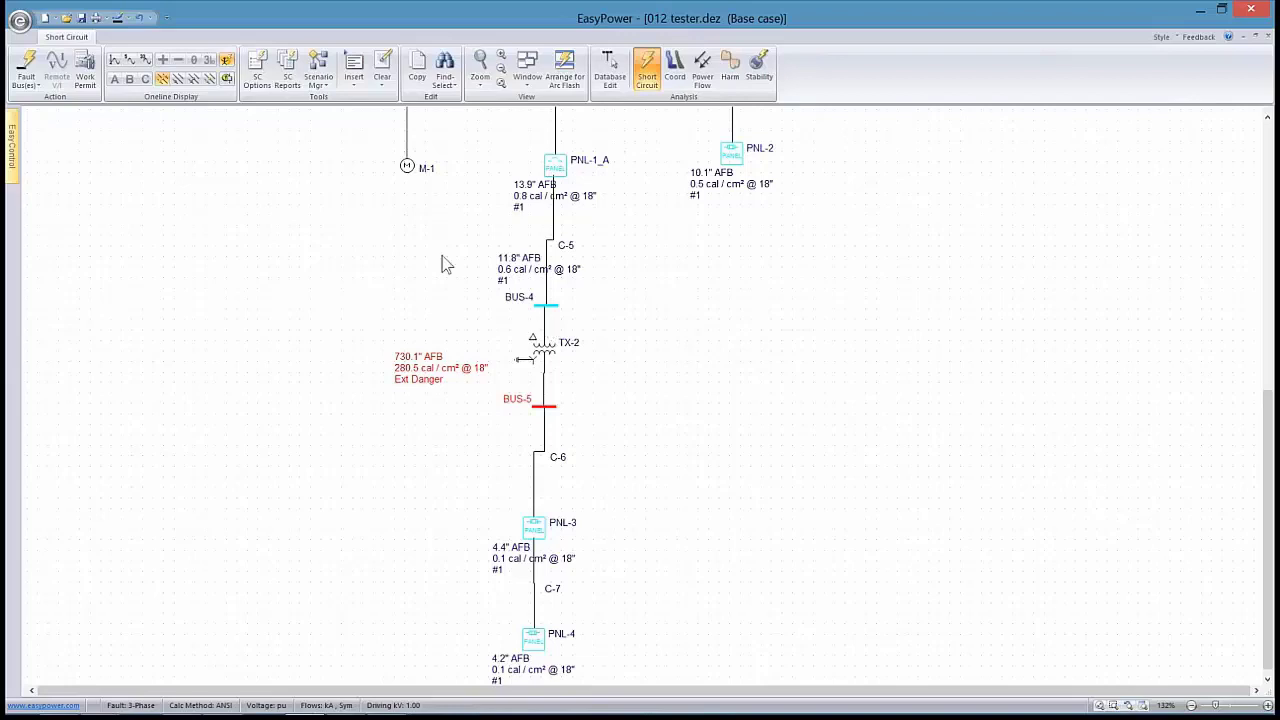
Review the maximum arcing times in the short circuit Arc Flash Hazard options without changing anything
{"action": "left_click", "coordinate": [257, 72]}
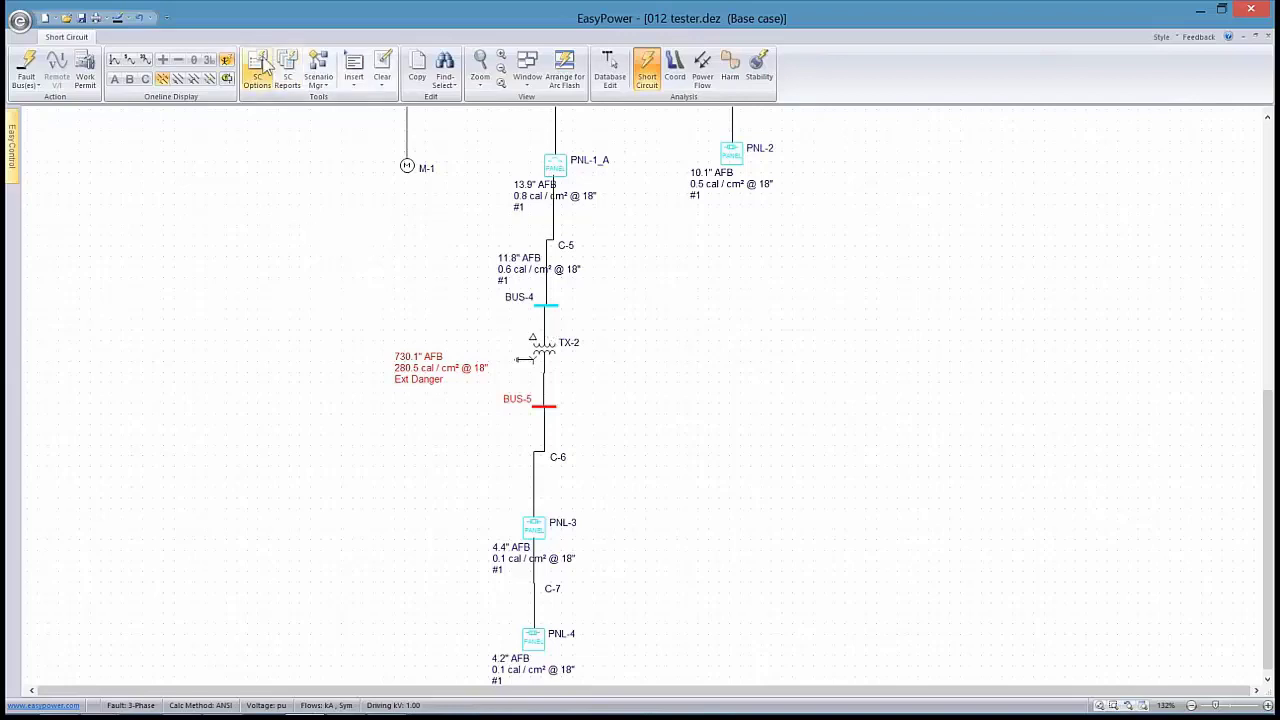
{"action": "left_click_drag", "start_coordinate": [688, 158], "coordinate": [824, 155]}
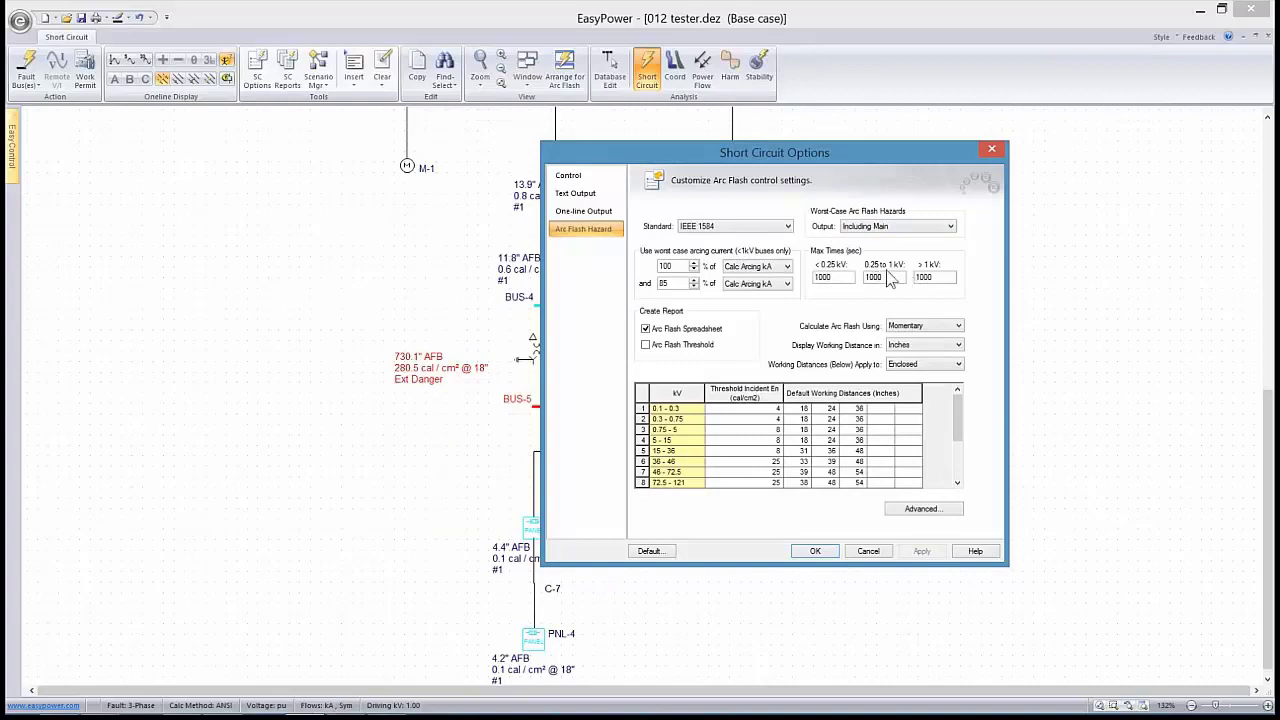
{"action": "left_click", "coordinate": [866, 551]}
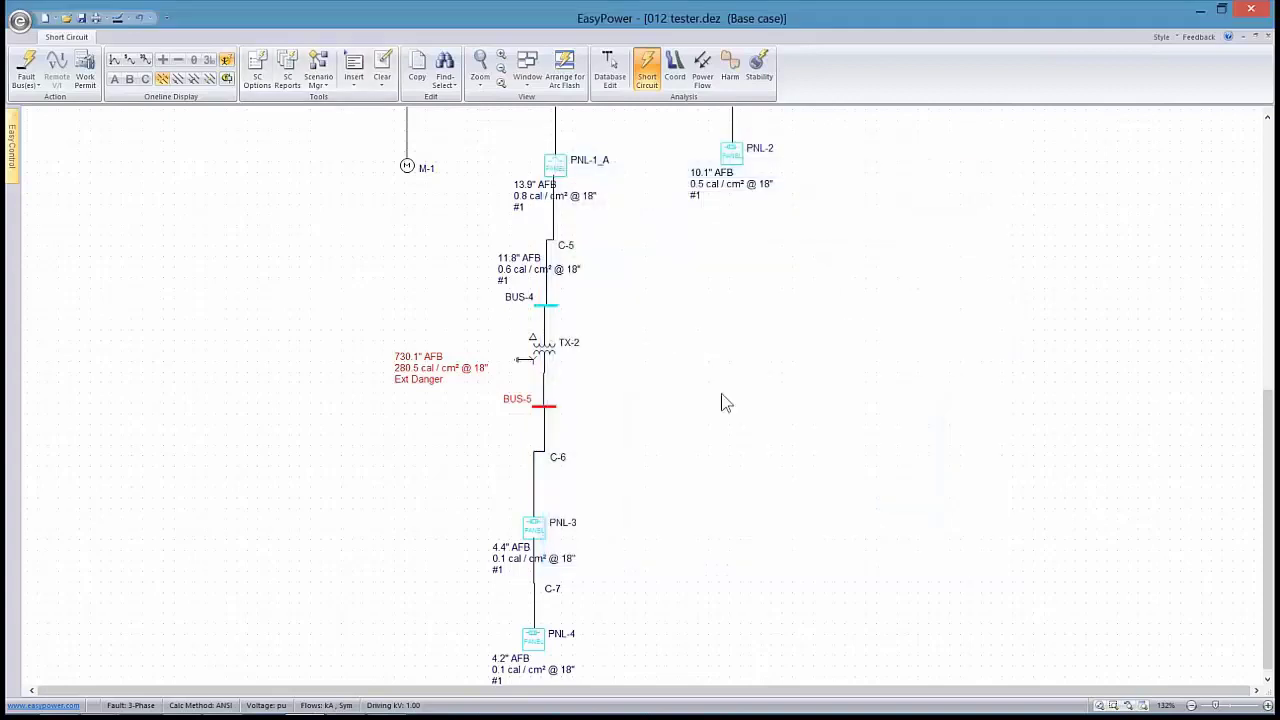
Arrange the windows for arc flash and examine BUS-5's row in the Arc Flash Hazard Report
{"action": "scroll", "coordinate": [625, 370], "scroll_direction": "down", "scroll_amount": 3}
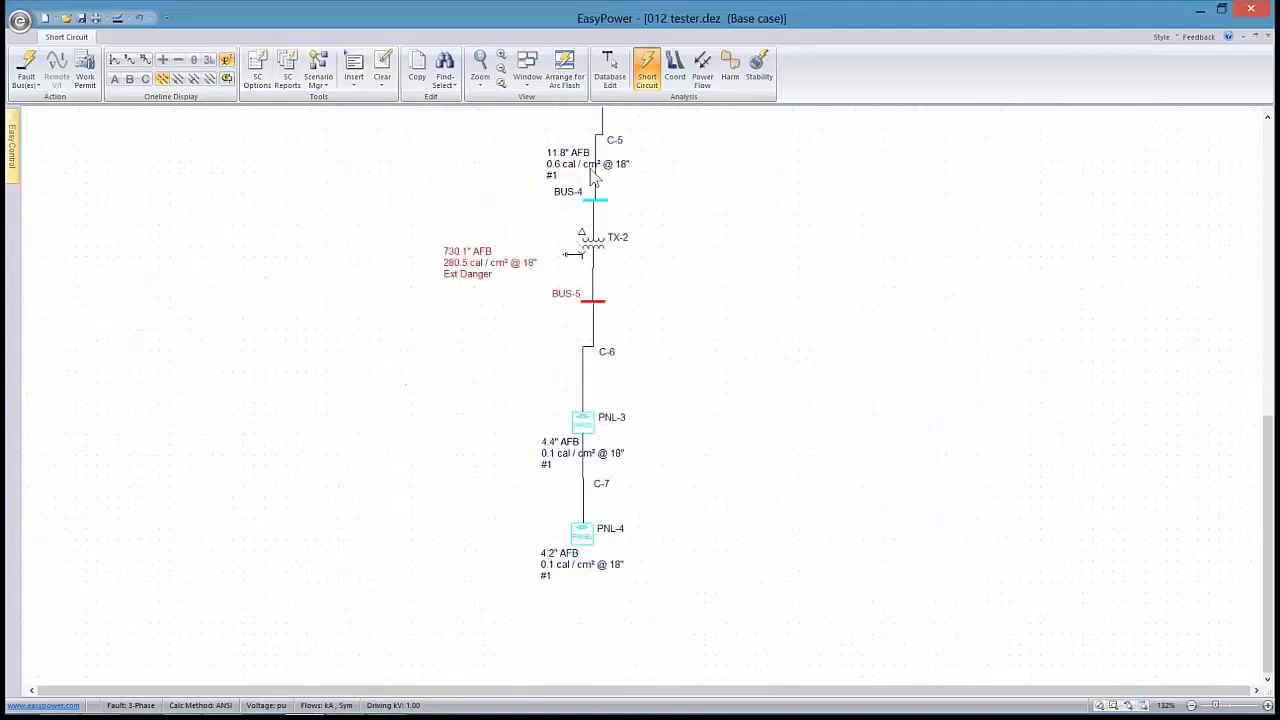
{"action": "left_click", "coordinate": [564, 70]}
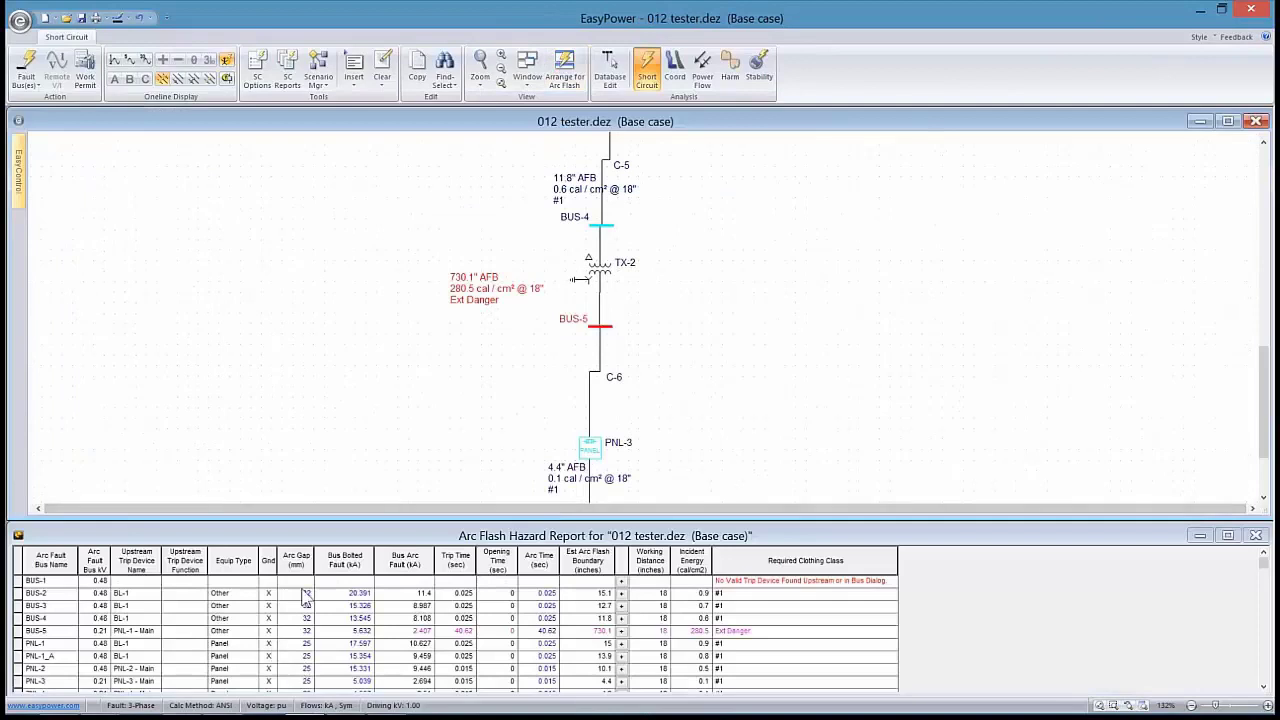
{"action": "left_click", "coordinate": [174, 609]}
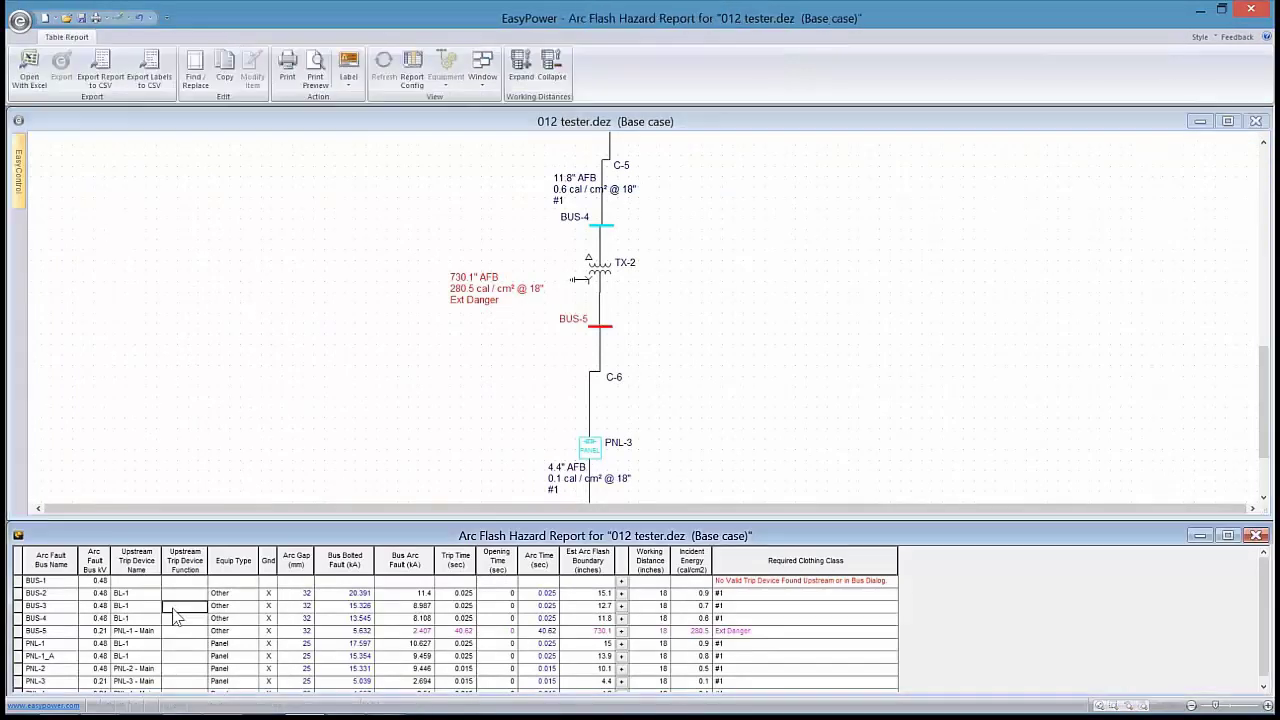
{"action": "scroll", "coordinate": [174, 610], "scroll_direction": "down", "scroll_amount": 1}
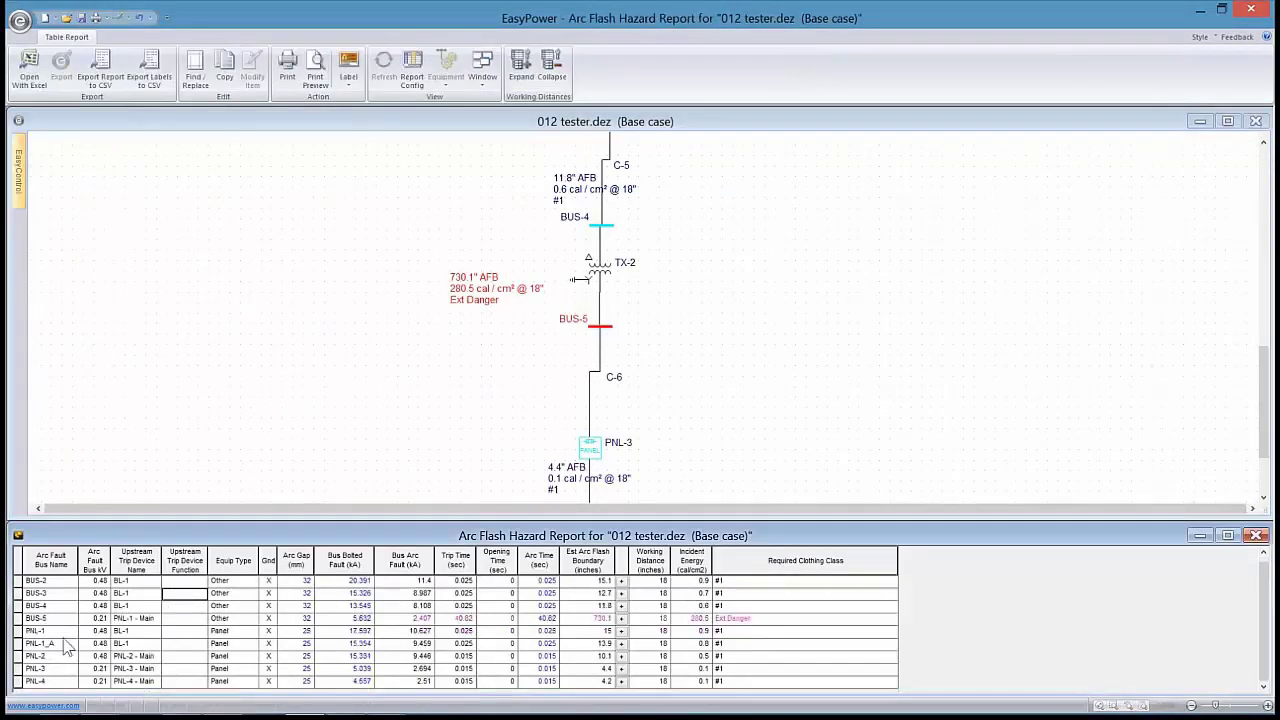
{"action": "left_click", "coordinate": [40, 619]}
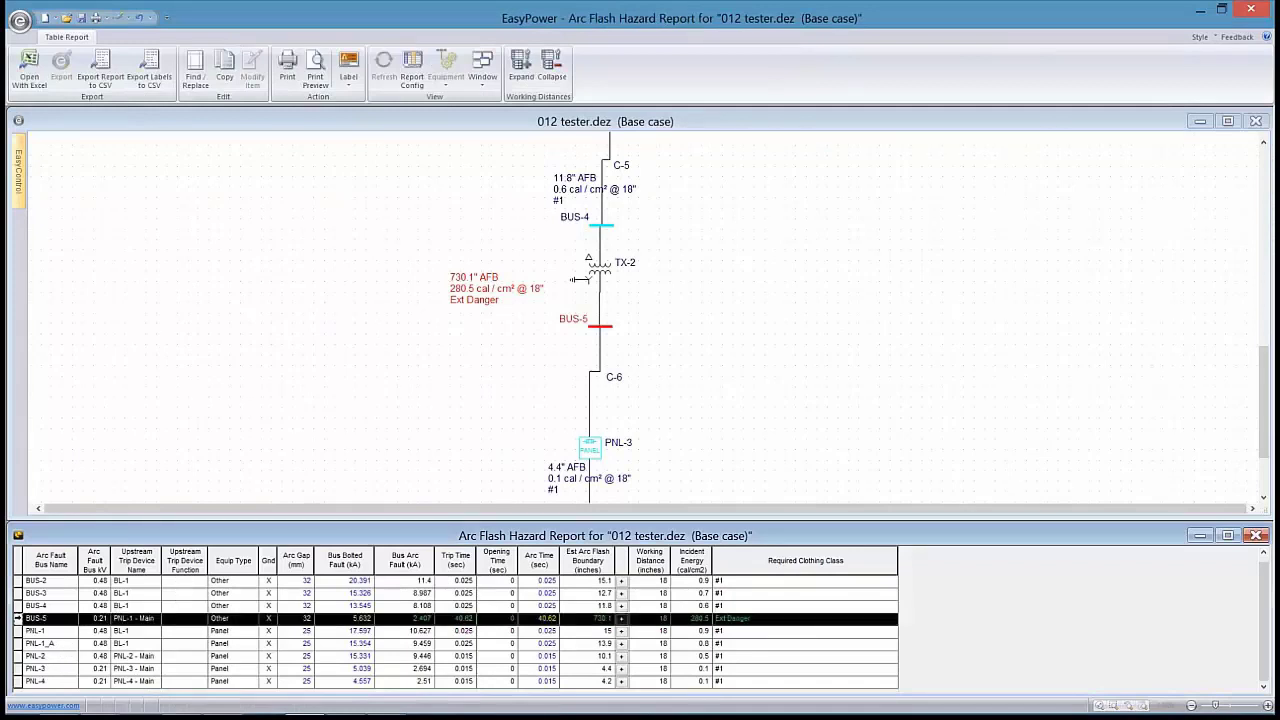
{"action": "left_click", "coordinate": [102, 619]}
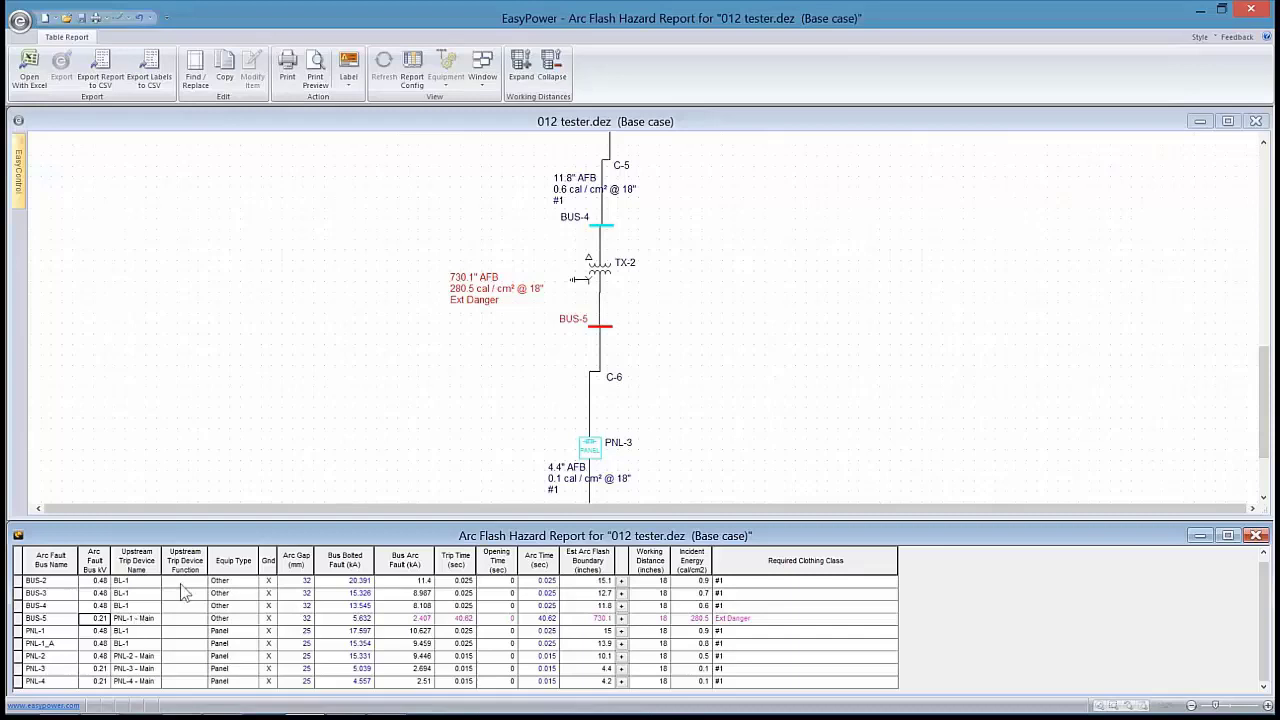
On the one-line, move BUS-4's arc flash text left so it clears cable C-5, keeping the TX-2 area in view
{"action": "left_click", "coordinate": [495, 343]}
{"action": "scroll", "coordinate": [500, 337], "scroll_direction": "up", "scroll_amount": 1}
{"action": "left_click_drag", "start_coordinate": [500, 337], "coordinate": [463, 483]}
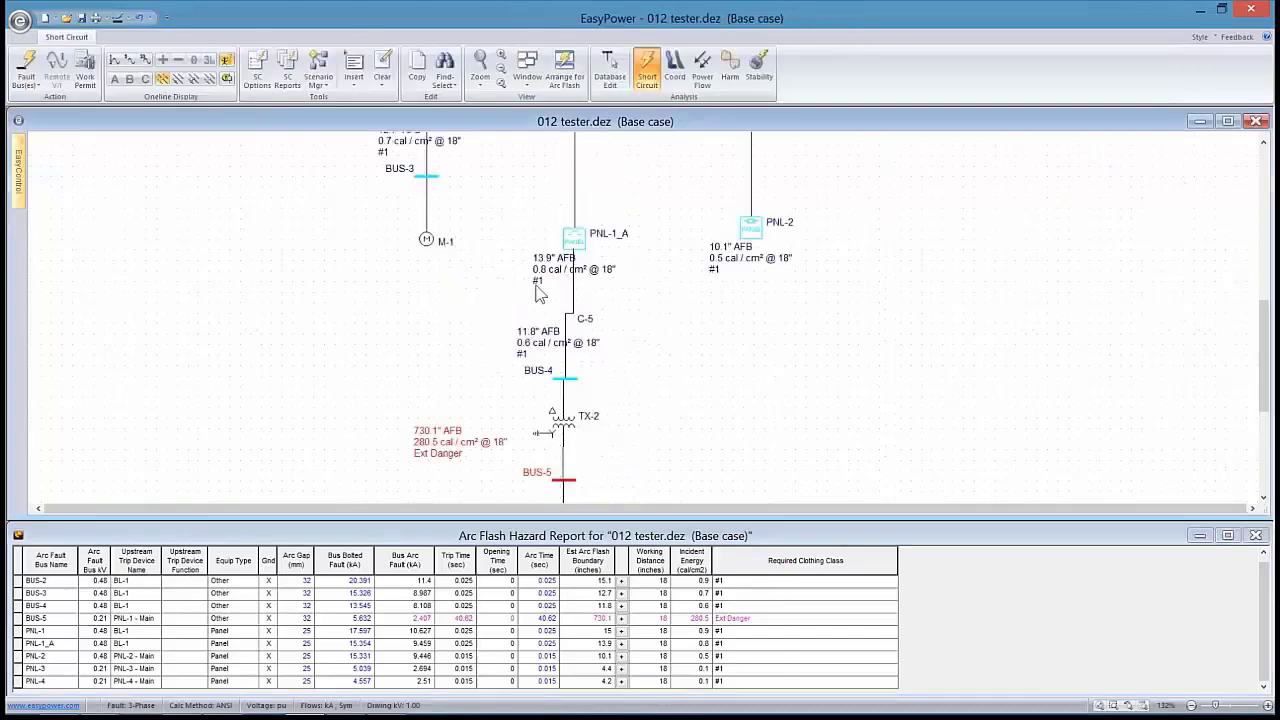
{"action": "left_click_drag", "start_coordinate": [591, 355], "coordinate": [593, 281]}
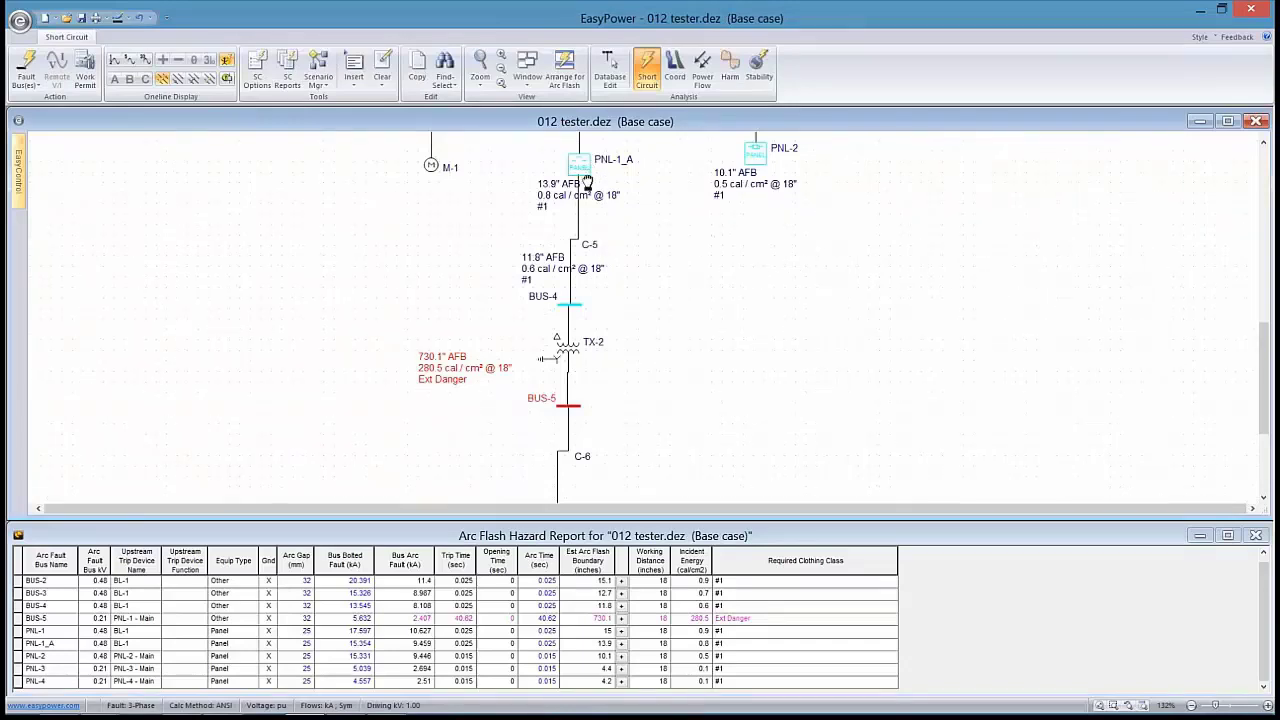
{"action": "left_click_drag", "start_coordinate": [586, 181], "coordinate": [584, 251]}
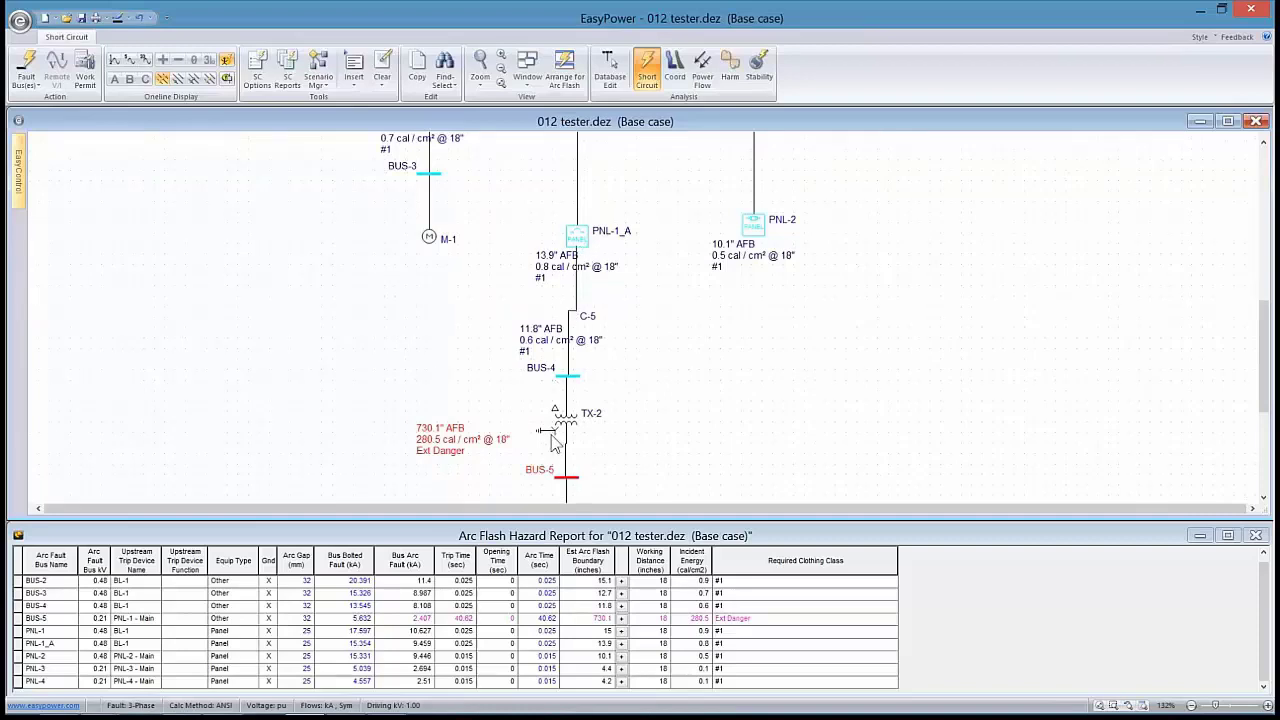
{"action": "left_click_drag", "start_coordinate": [552, 344], "coordinate": [493, 341]}
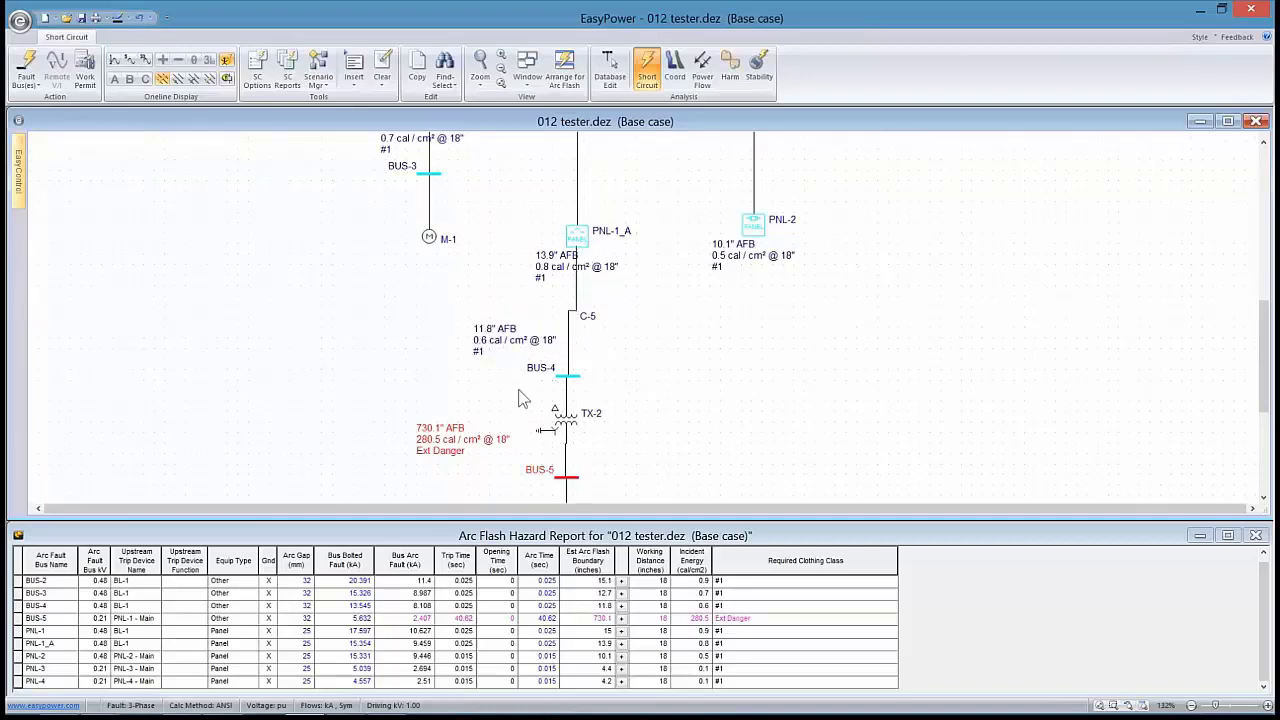
{"action": "left_click_drag", "start_coordinate": [604, 432], "coordinate": [615, 331]}
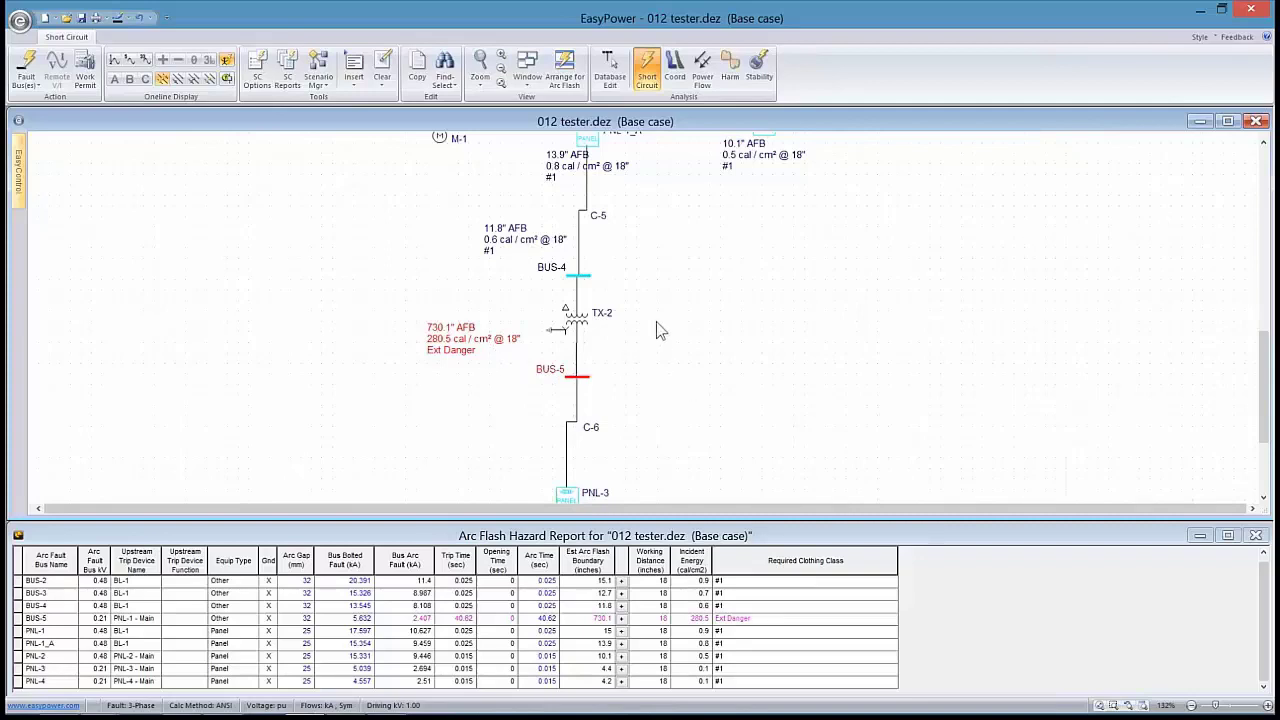
Switch to Database Edit, saving all temporary changes to the database, and show the area from PNL-1_A down to BUS-5
{"action": "left_click", "coordinate": [610, 72]}
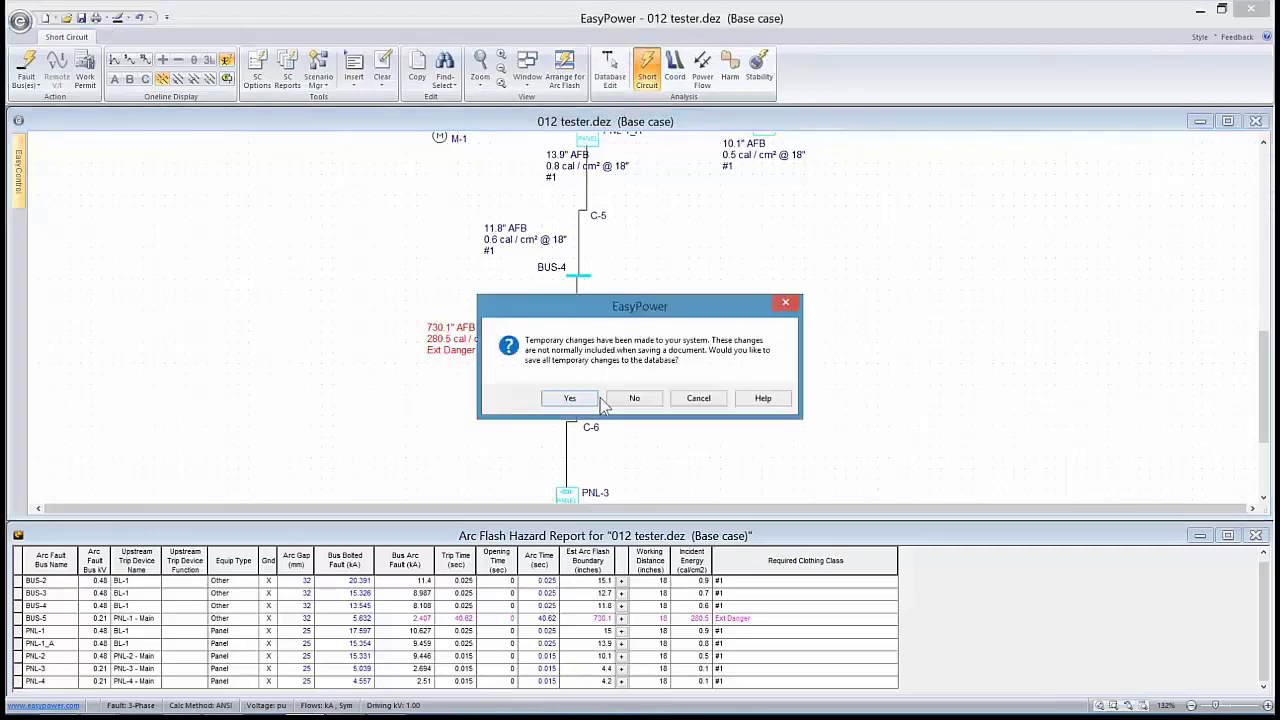
{"action": "left_click", "coordinate": [570, 398]}
{"action": "scroll", "coordinate": [640, 310], "scroll_direction": "up", "scroll_amount": 3}
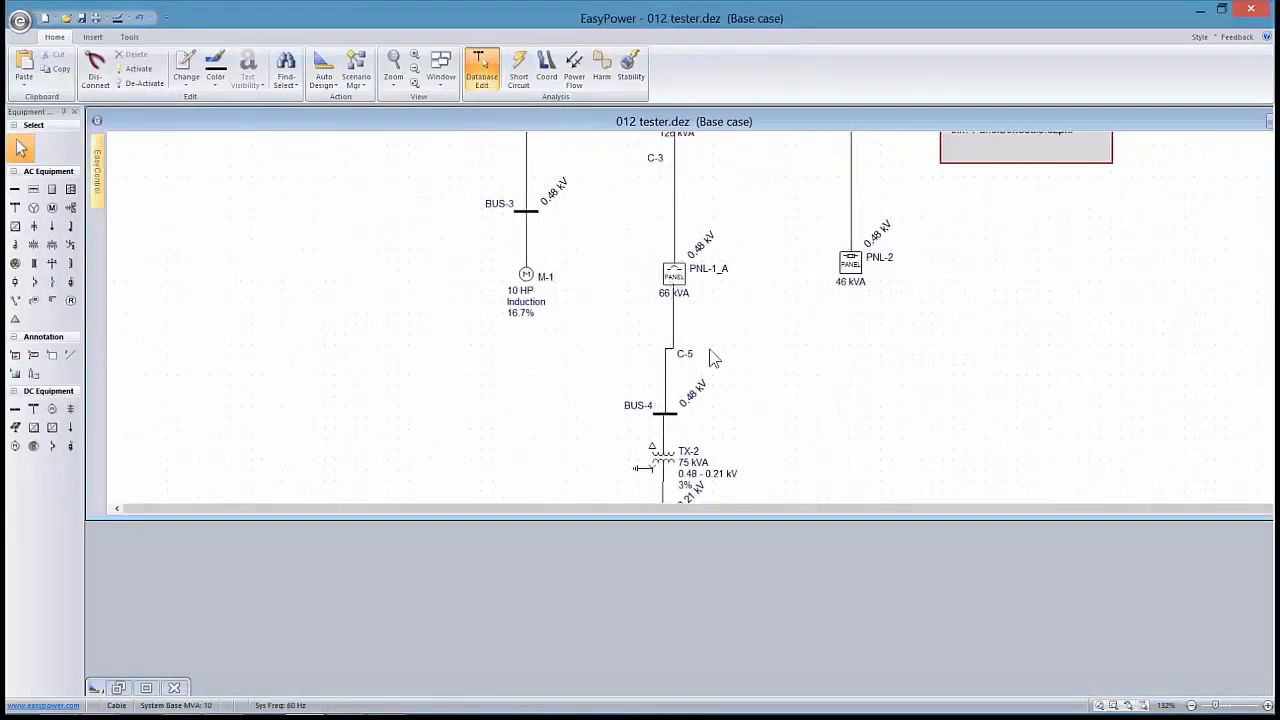
{"action": "scroll", "coordinate": [711, 357], "scroll_direction": "down", "scroll_amount": 2}
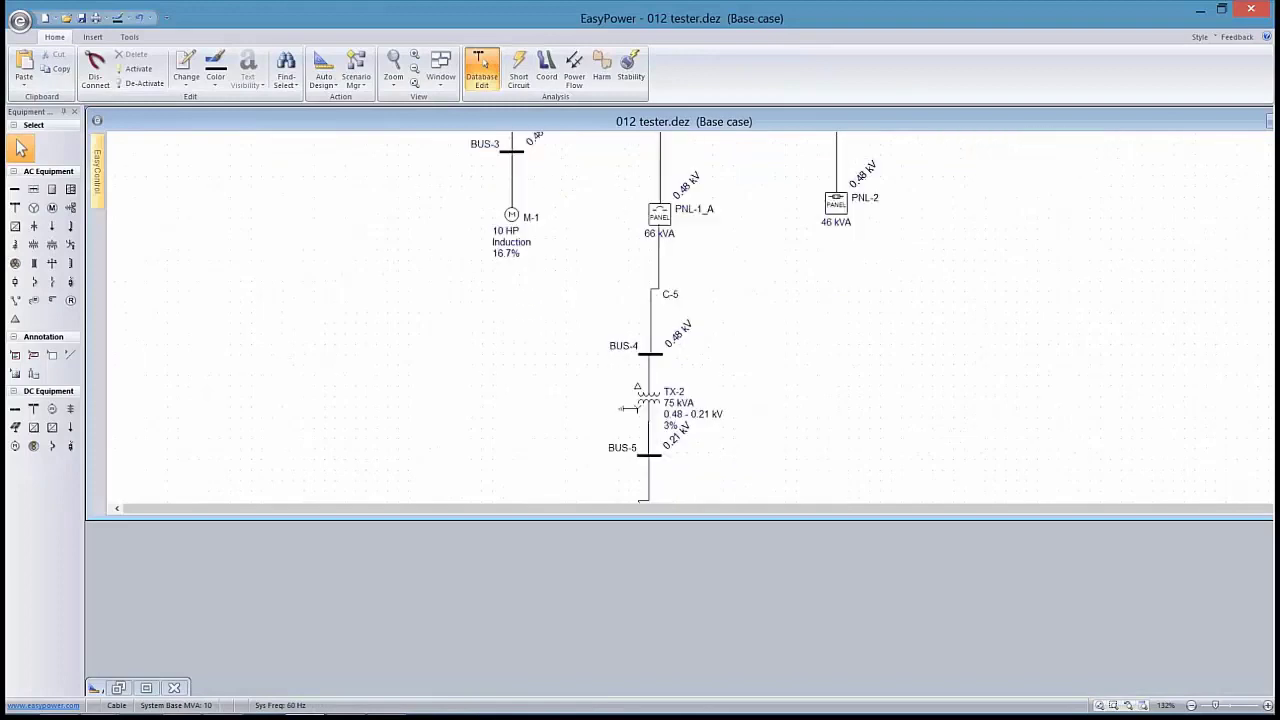
Review PNL-1_A's circuit descriptions in the detailed left-side and right-side views, finishing on the right side
{"action": "double_click", "coordinate": [659, 220]}
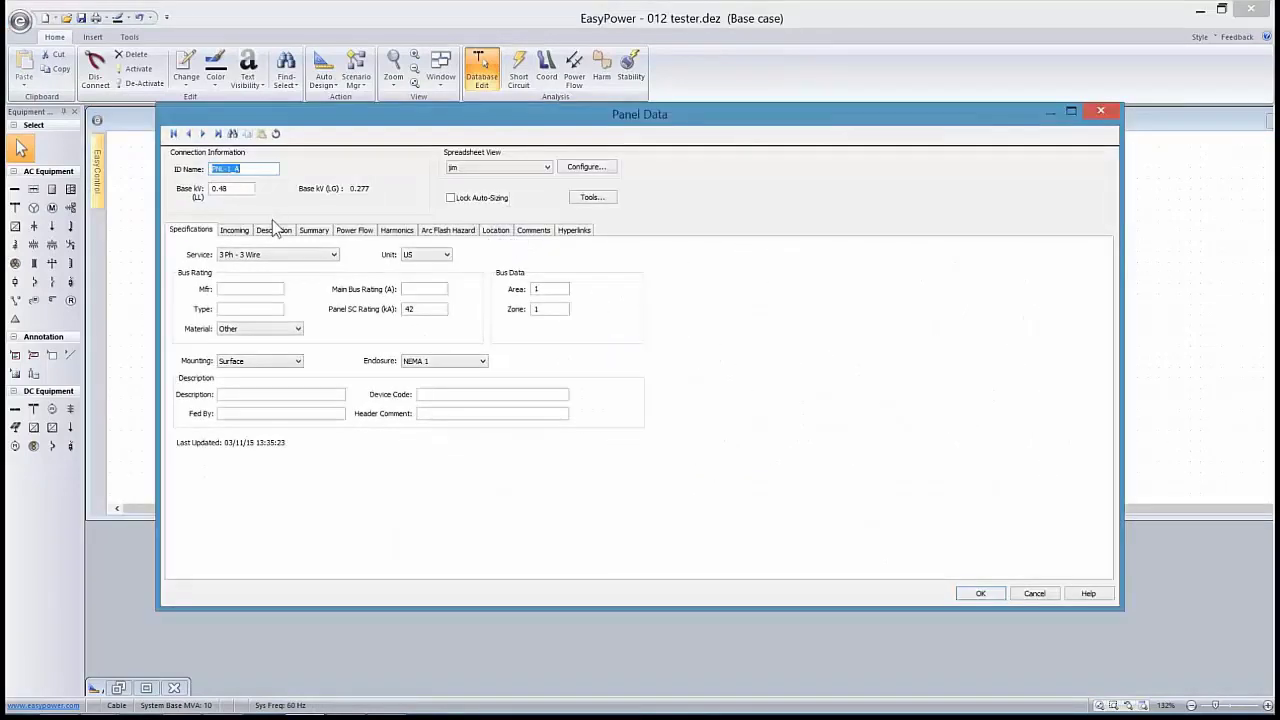
{"action": "left_click", "coordinate": [274, 230]}
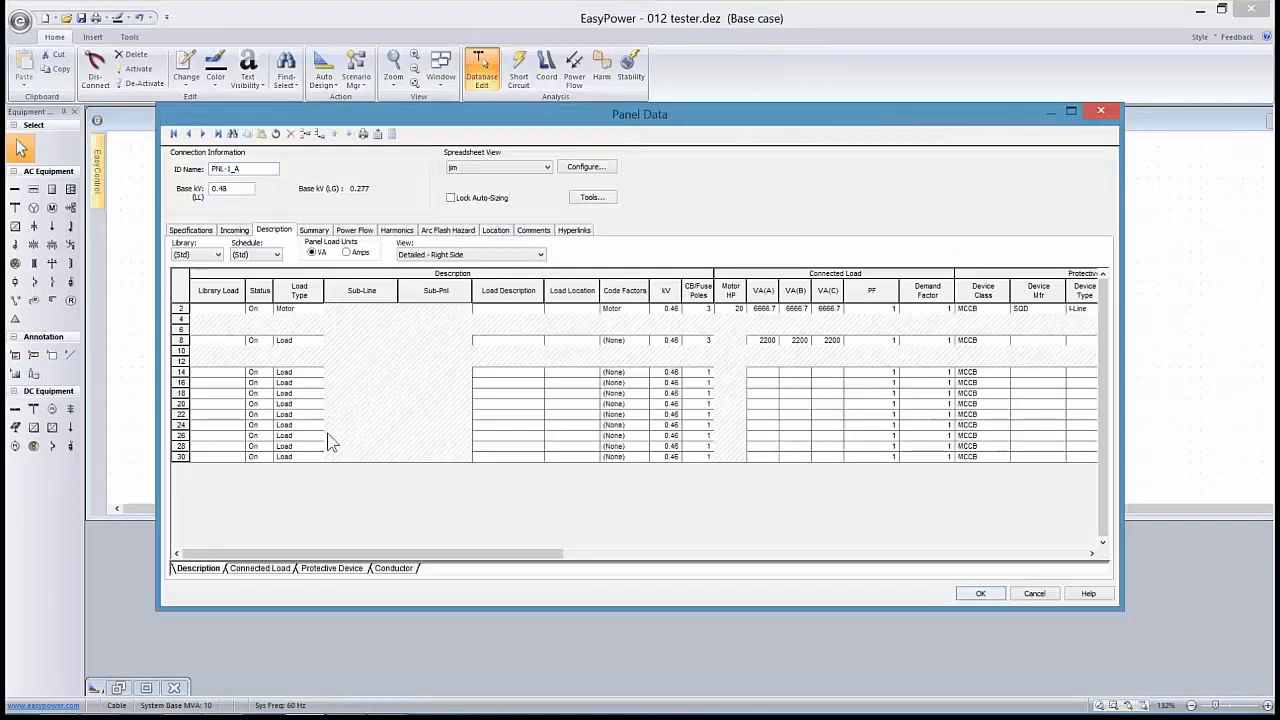
{"action": "left_click", "coordinate": [541, 256]}
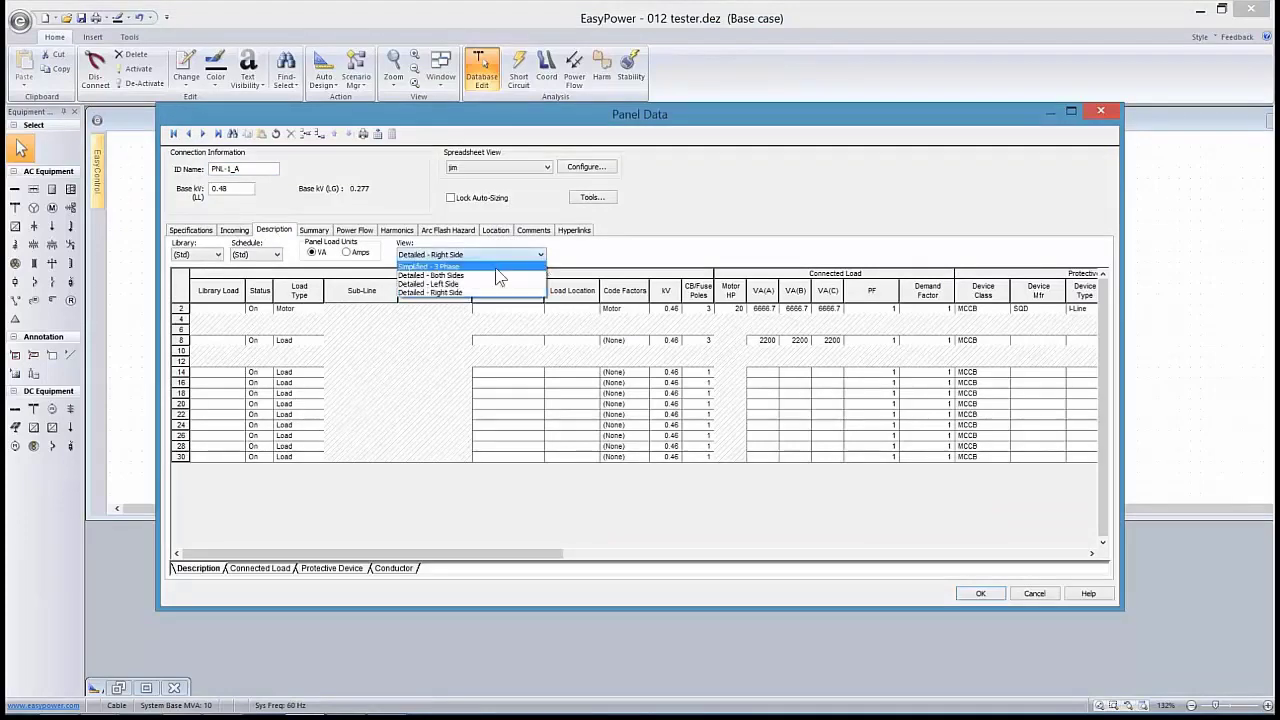
{"action": "left_click", "coordinate": [468, 277]}
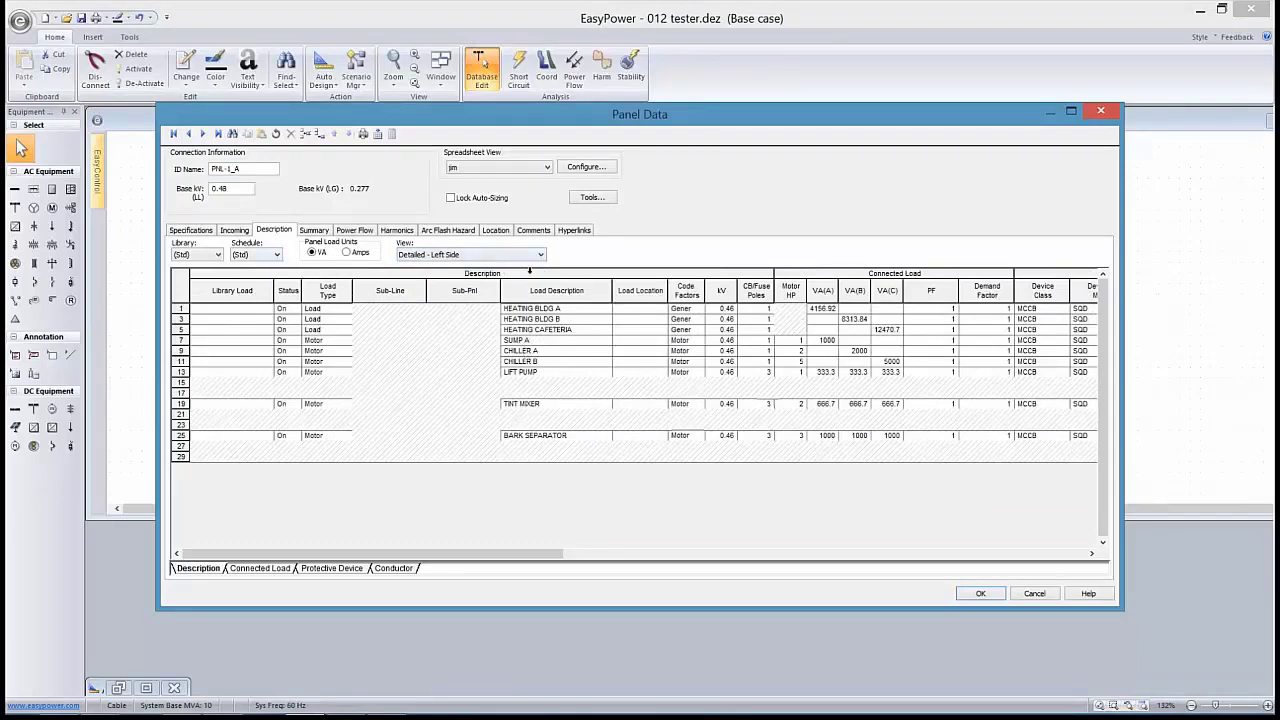
{"action": "left_click", "coordinate": [539, 256]}
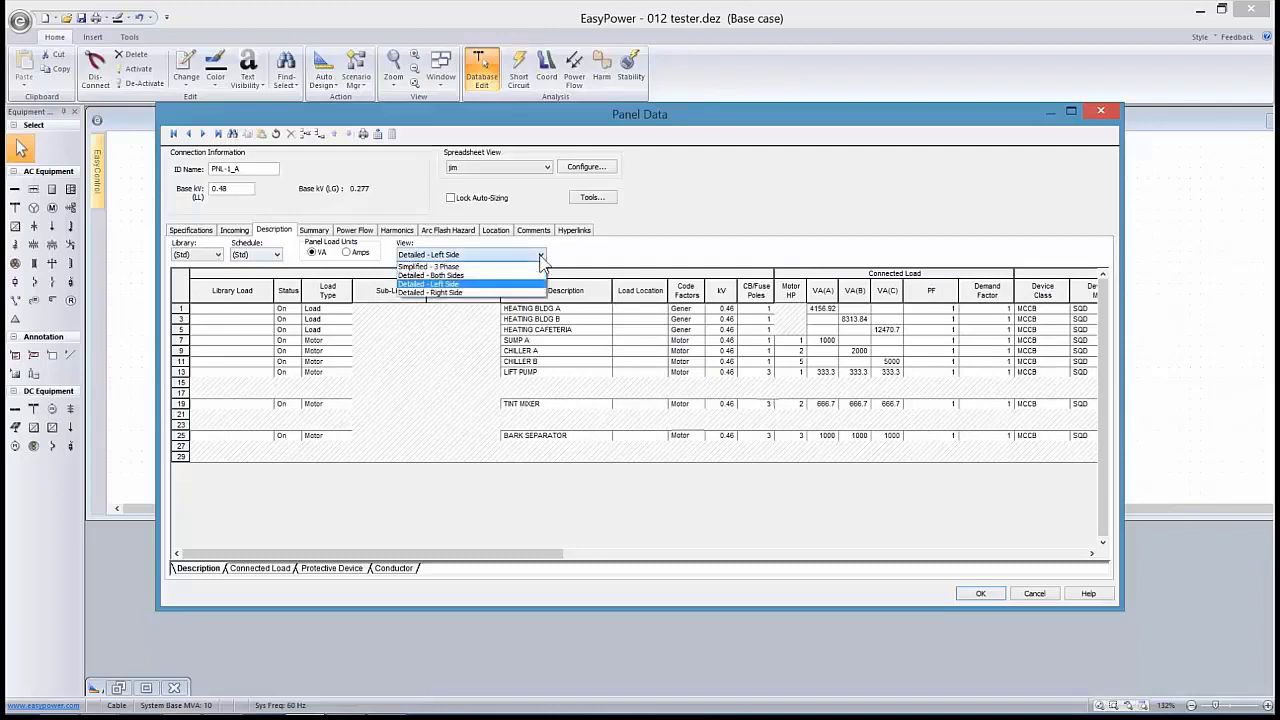
{"action": "left_click", "coordinate": [472, 287]}
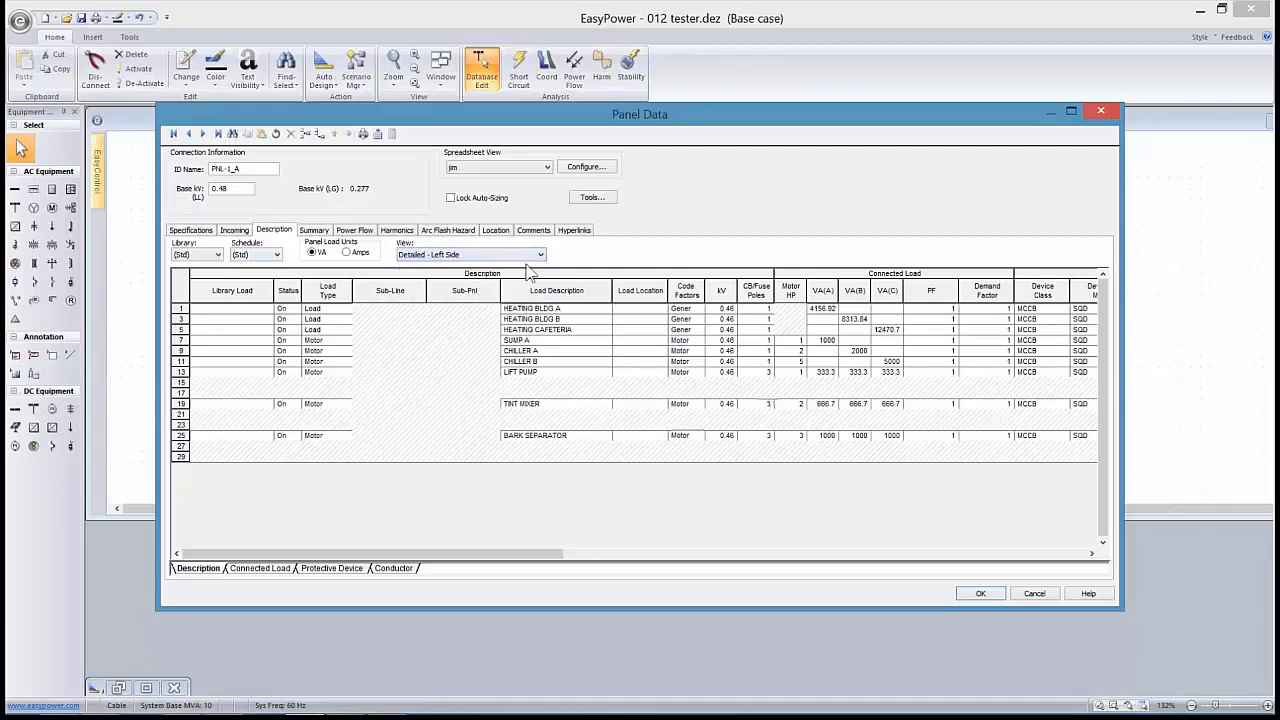
{"action": "left_click", "coordinate": [539, 256]}
{"action": "left_click", "coordinate": [462, 292]}
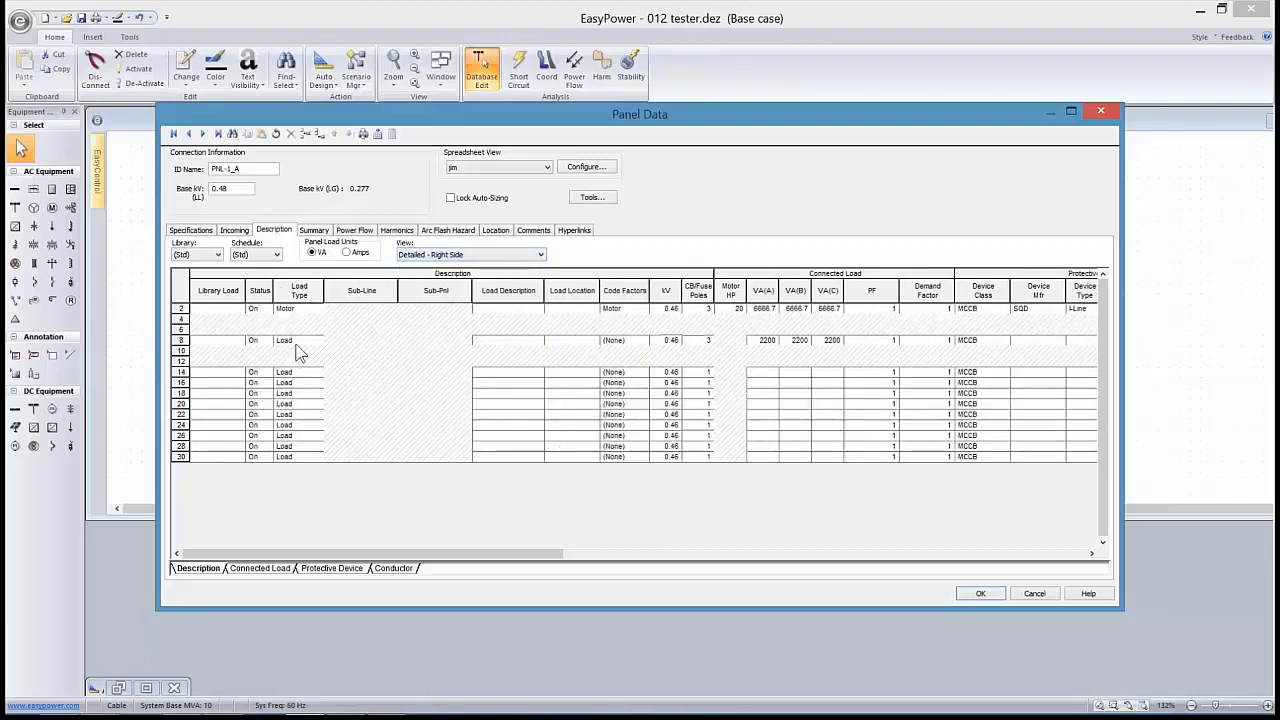
Make circuit 14 of PNL-1_A a Sub-Panel load with cable C-5 as its sub-line
{"action": "mouse_move", "coordinate": [337, 126]}
{"action": "left_mouse_down"}
{"action": "mouse_move", "coordinate": [340, 551]}
{"action": "mouse_move", "coordinate": [345, 413]}
{"action": "mouse_move", "coordinate": [365, 356]}
{"action": "mouse_move", "coordinate": [465, 409]}
{"action": "mouse_move", "coordinate": [463, 437]}
{"action": "mouse_move", "coordinate": [429, 312]}
{"action": "mouse_move", "coordinate": [345, 120]}
{"action": "left_mouse_up"}
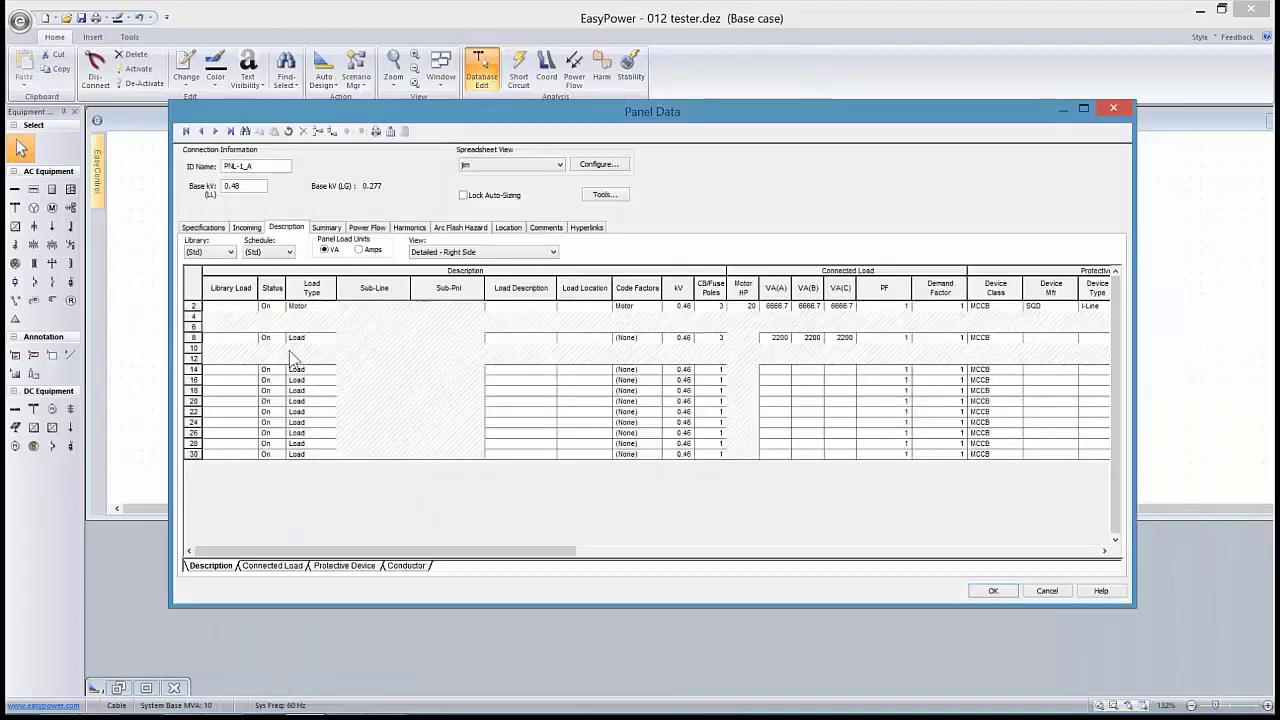
{"action": "left_click", "coordinate": [323, 373]}
{"action": "left_click", "coordinate": [331, 371]}
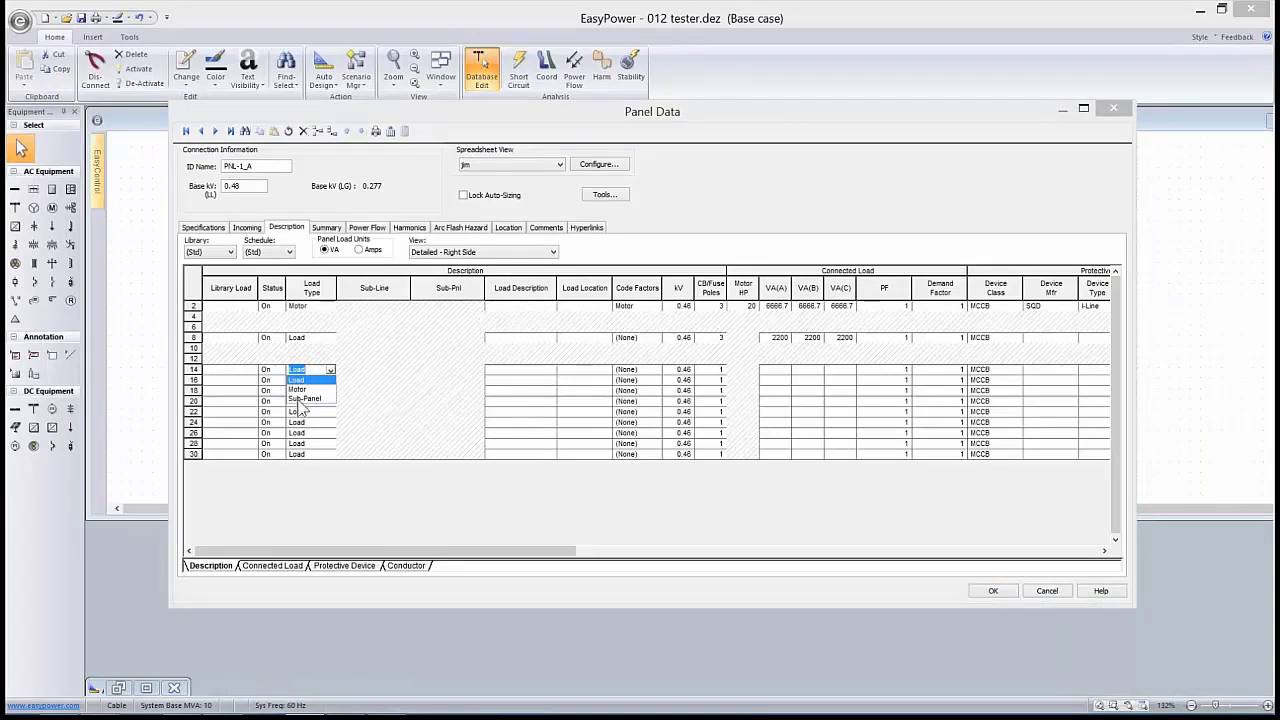
{"action": "left_click", "coordinate": [303, 398]}
{"action": "left_click", "coordinate": [504, 372]}
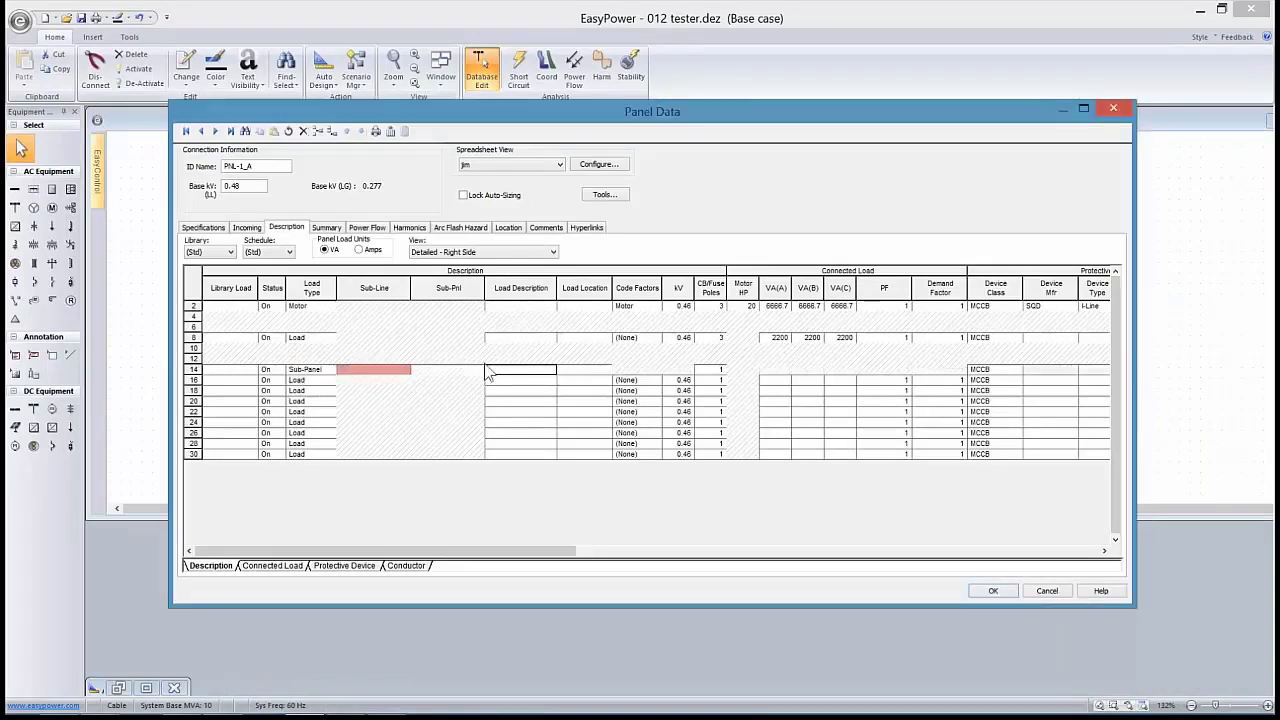
{"action": "left_click", "coordinate": [405, 372]}
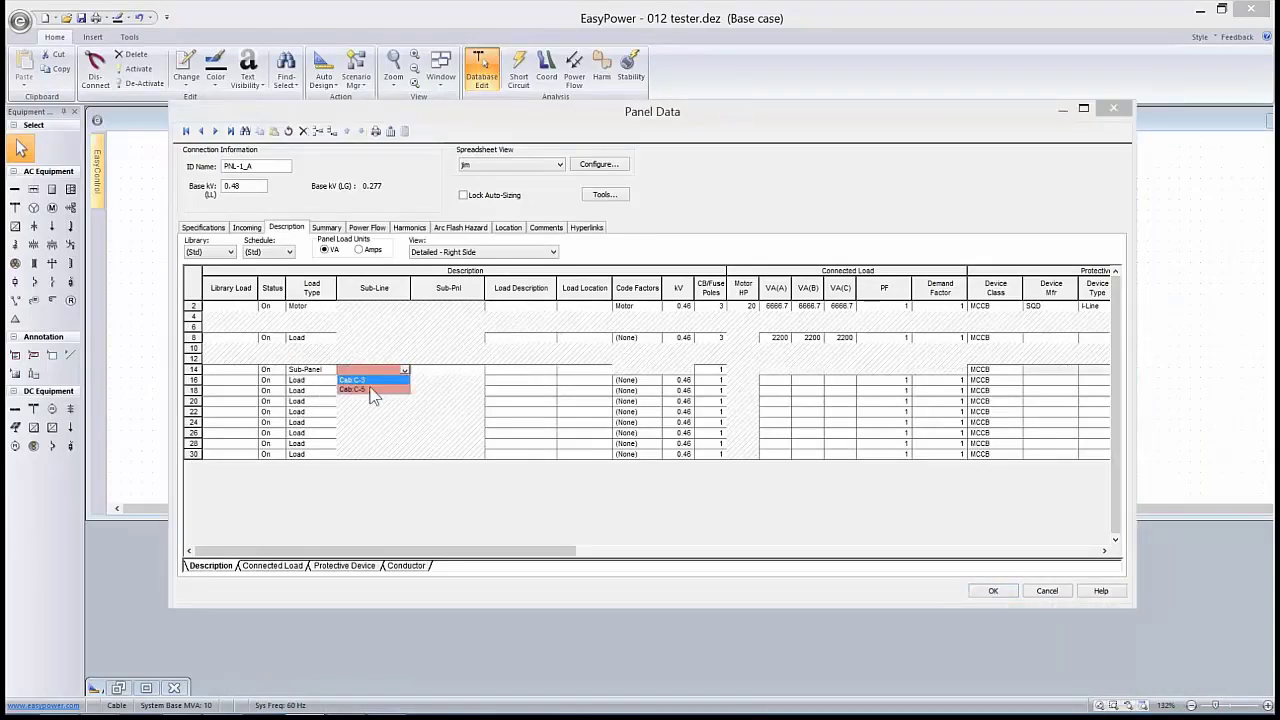
{"action": "left_click", "coordinate": [375, 392]}
Assign PNL-4 as circuit 14's sub-panel, check the one-line behind the dialog, and accept the panel data
{"action": "left_click", "coordinate": [467, 371]}
{"action": "left_click", "coordinate": [478, 371]}
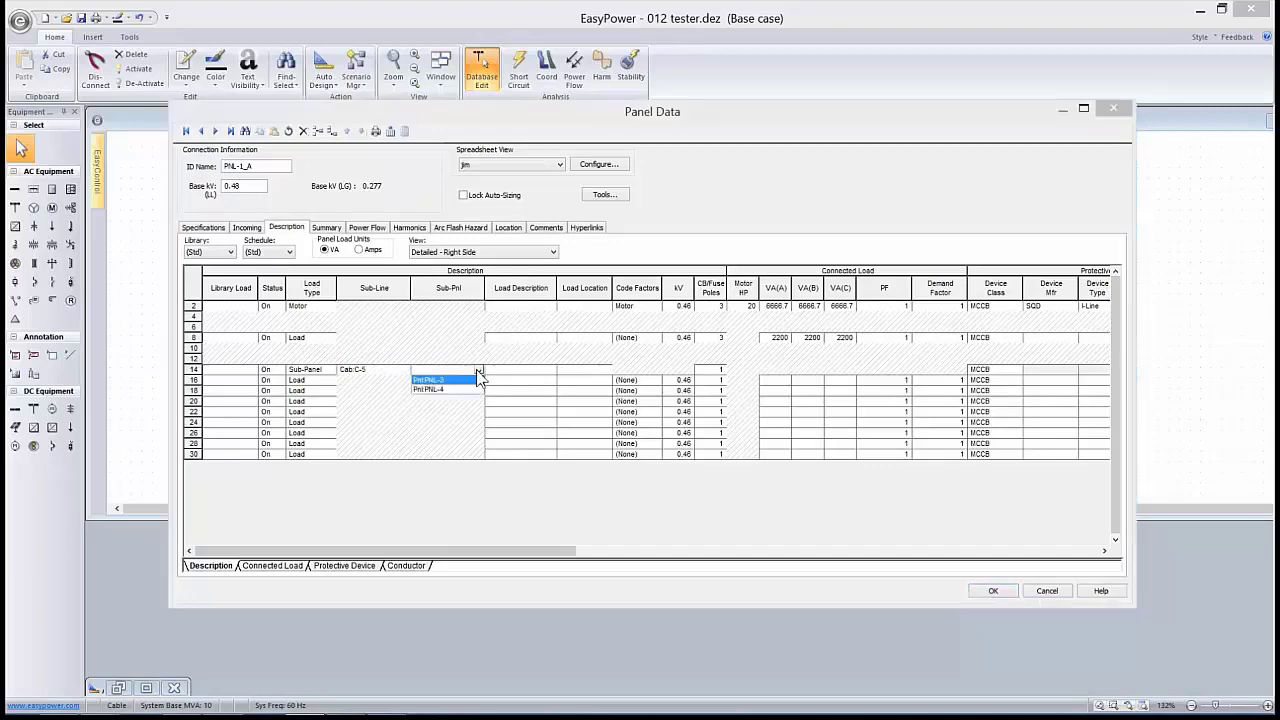
{"action": "left_click", "coordinate": [437, 389]}
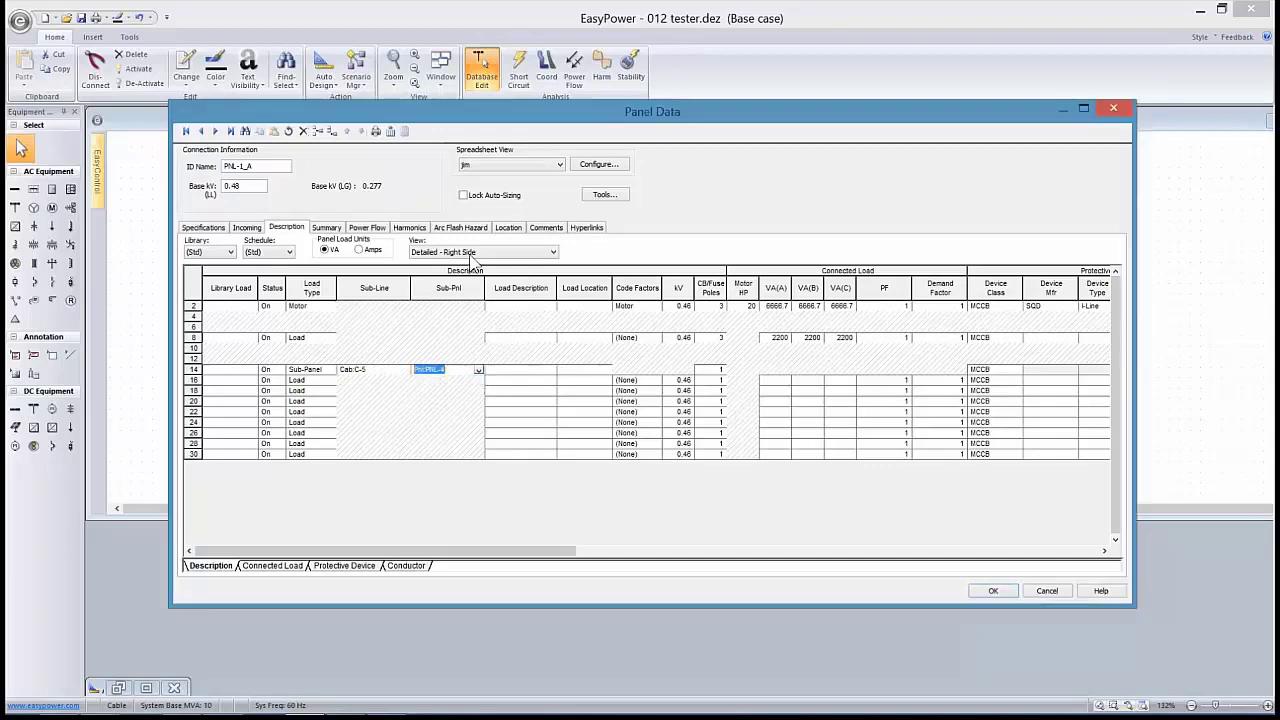
{"action": "left_click_drag", "start_coordinate": [505, 114], "coordinate": [514, 550]}
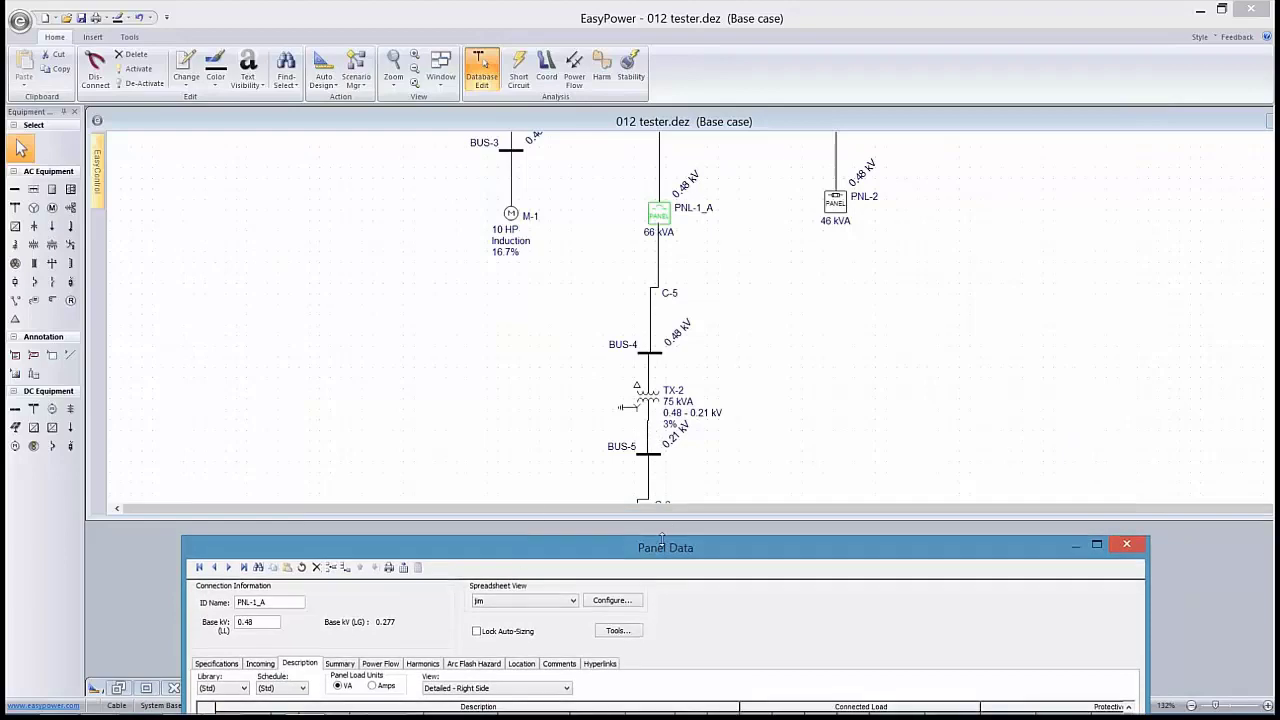
{"action": "left_click_drag", "start_coordinate": [661, 540], "coordinate": [614, 284]}
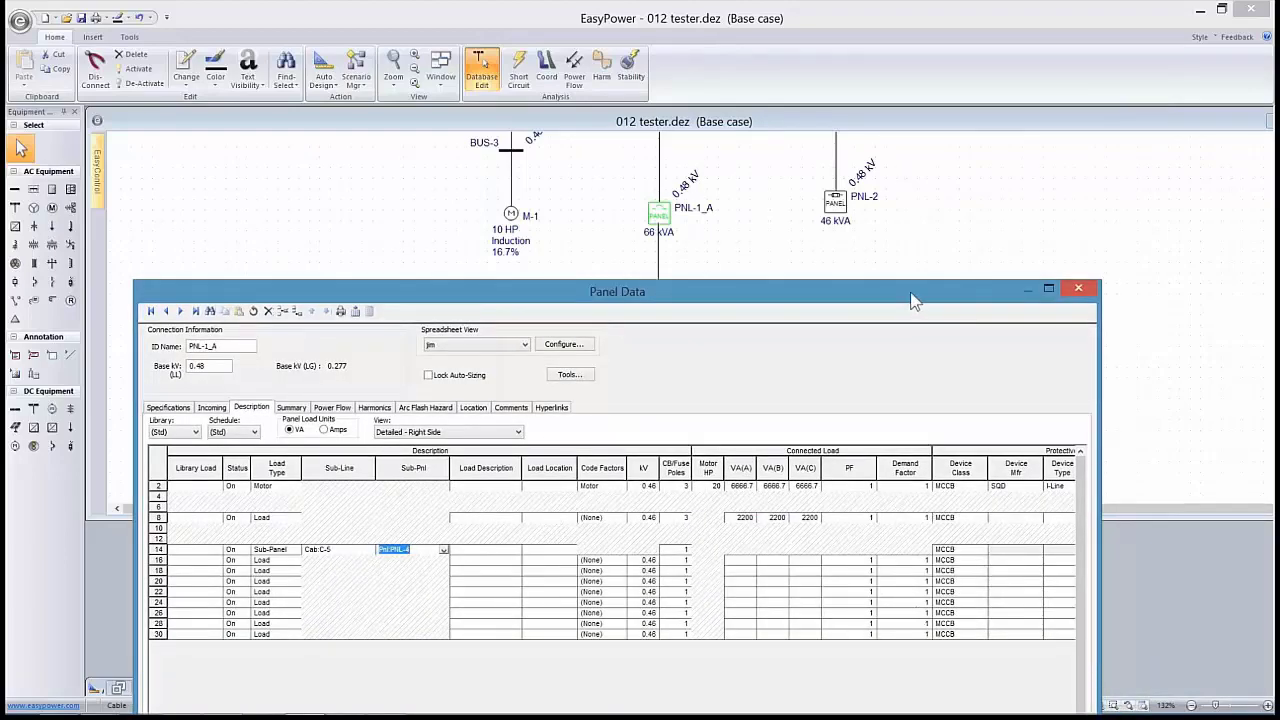
{"action": "left_click_drag", "start_coordinate": [913, 300], "coordinate": [881, 146]}
{"action": "left_click", "coordinate": [928, 616]}
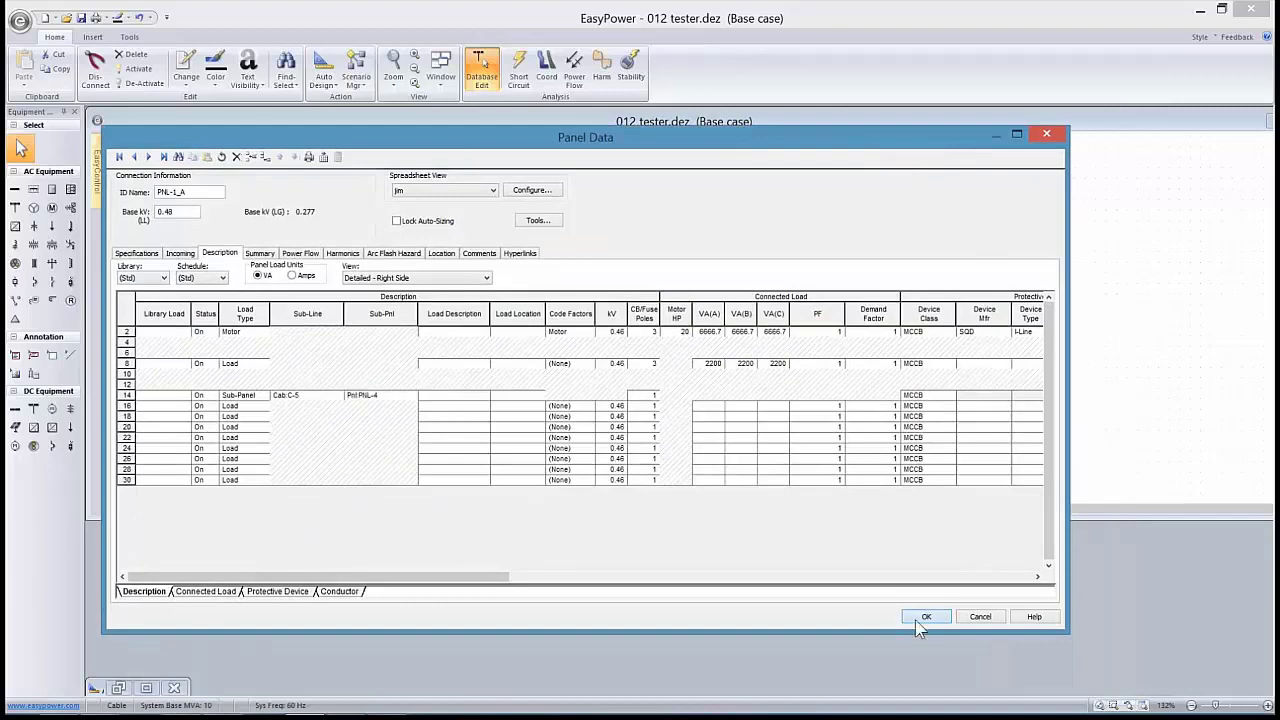
Enlarge the one-line window downward and inspect the chain from PNL-1_A through PNL-3 to PNL-4
{"action": "left_click_drag", "start_coordinate": [803, 449], "coordinate": [794, 323]}
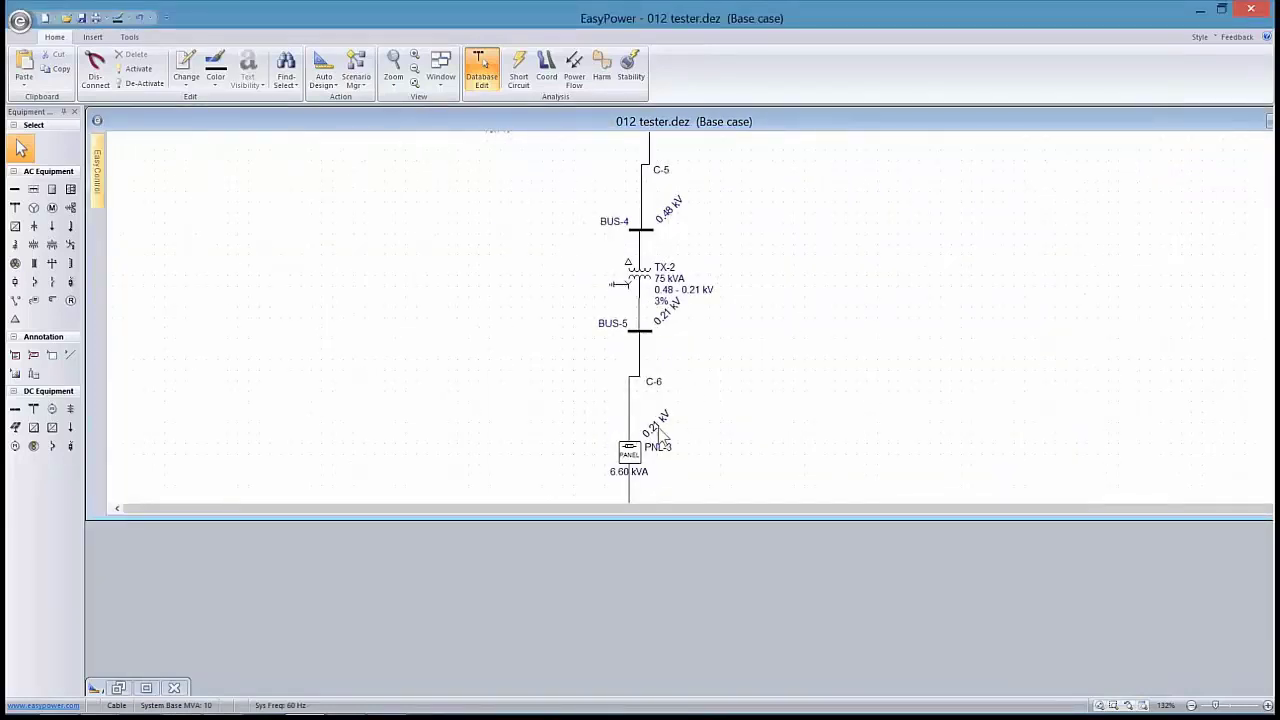
{"action": "left_click_drag", "start_coordinate": [657, 522], "coordinate": [657, 640]}
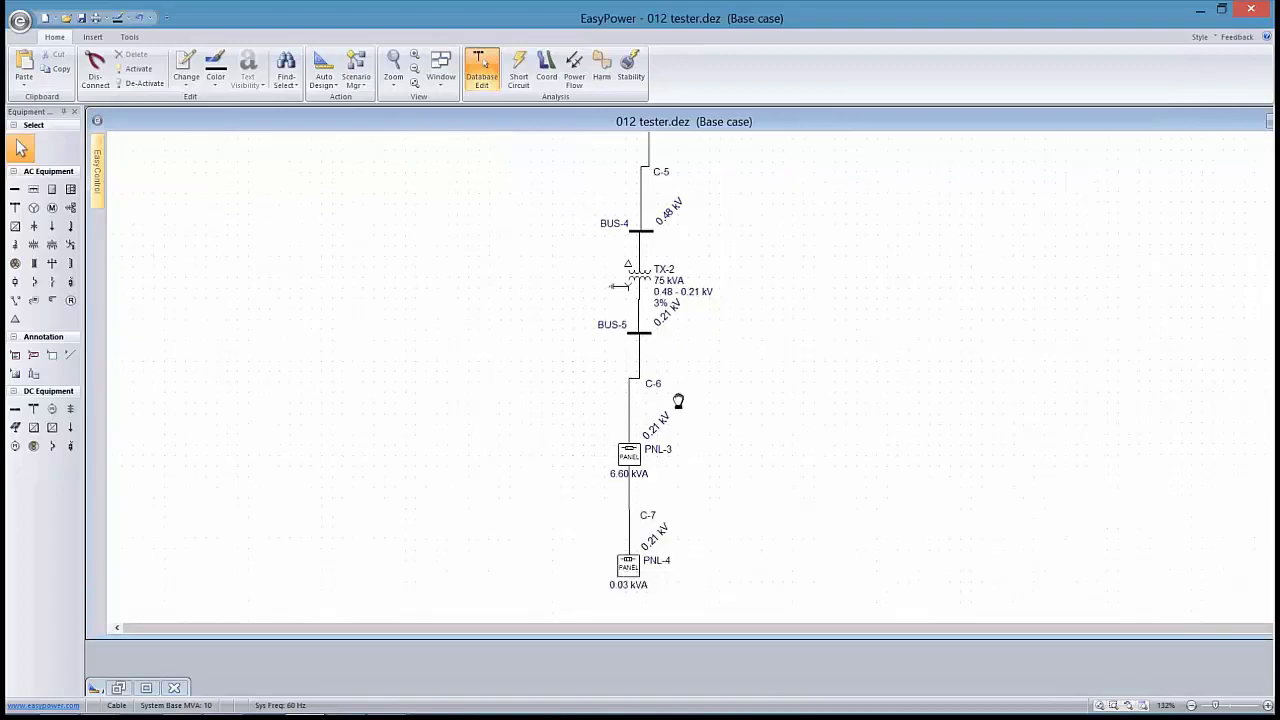
{"action": "scroll", "coordinate": [652, 250], "scroll_direction": "up", "scroll_amount": 3}
Reopen PNL-1_A's circuit descriptions and change circuit 14's sub-panel to PNL-3
{"action": "double_click", "coordinate": [640, 230]}
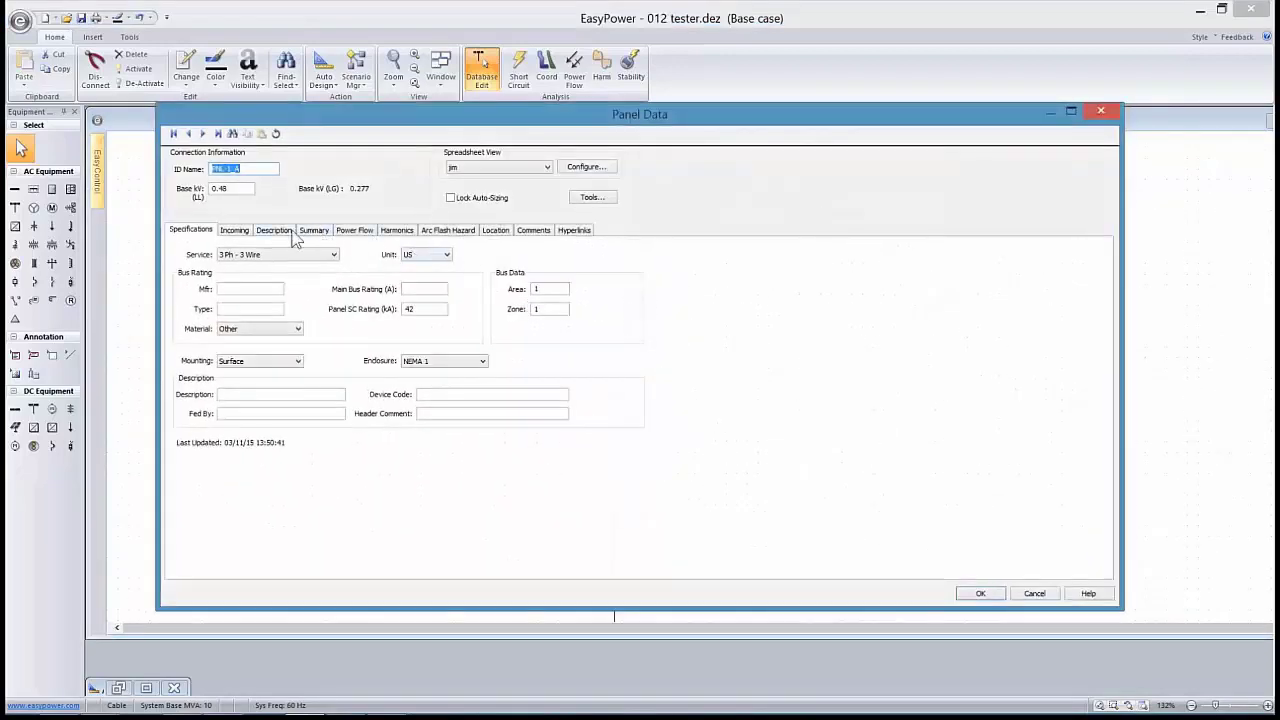
{"action": "left_click", "coordinate": [289, 231]}
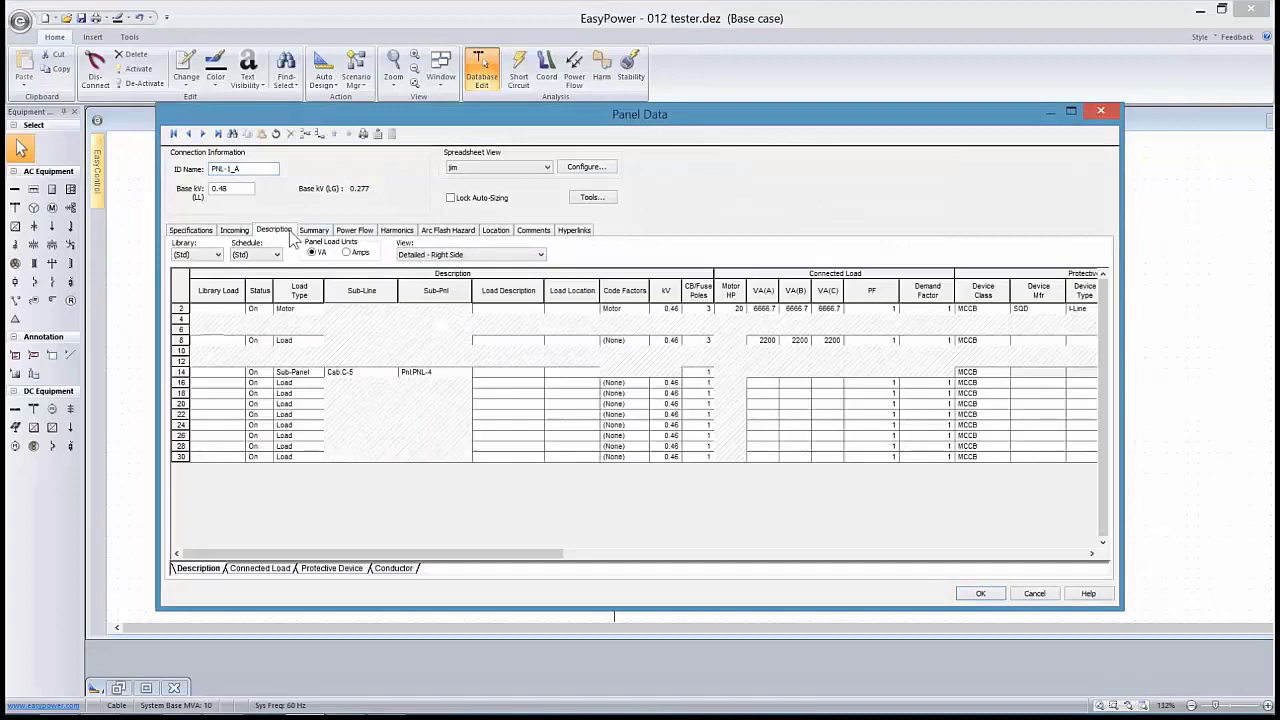
{"action": "left_click", "coordinate": [440, 376]}
{"action": "left_click", "coordinate": [465, 372]}
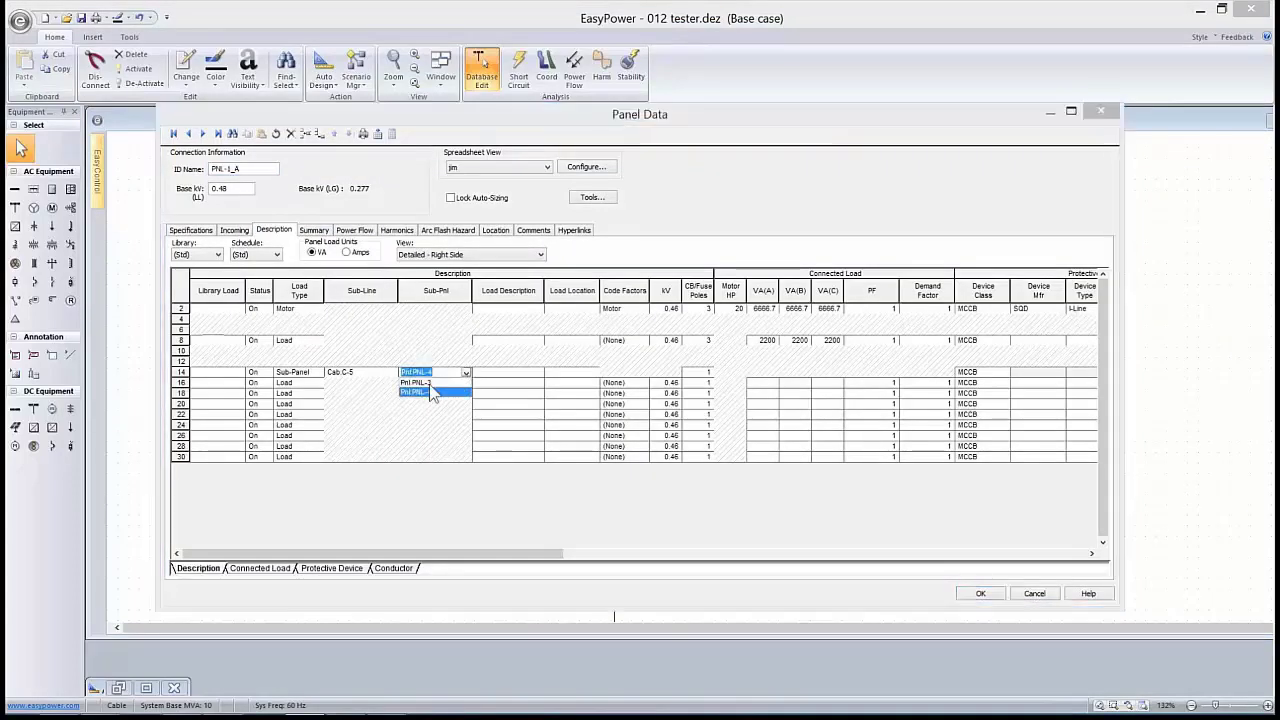
{"action": "left_click", "coordinate": [427, 393]}
{"action": "left_click", "coordinate": [502, 374]}
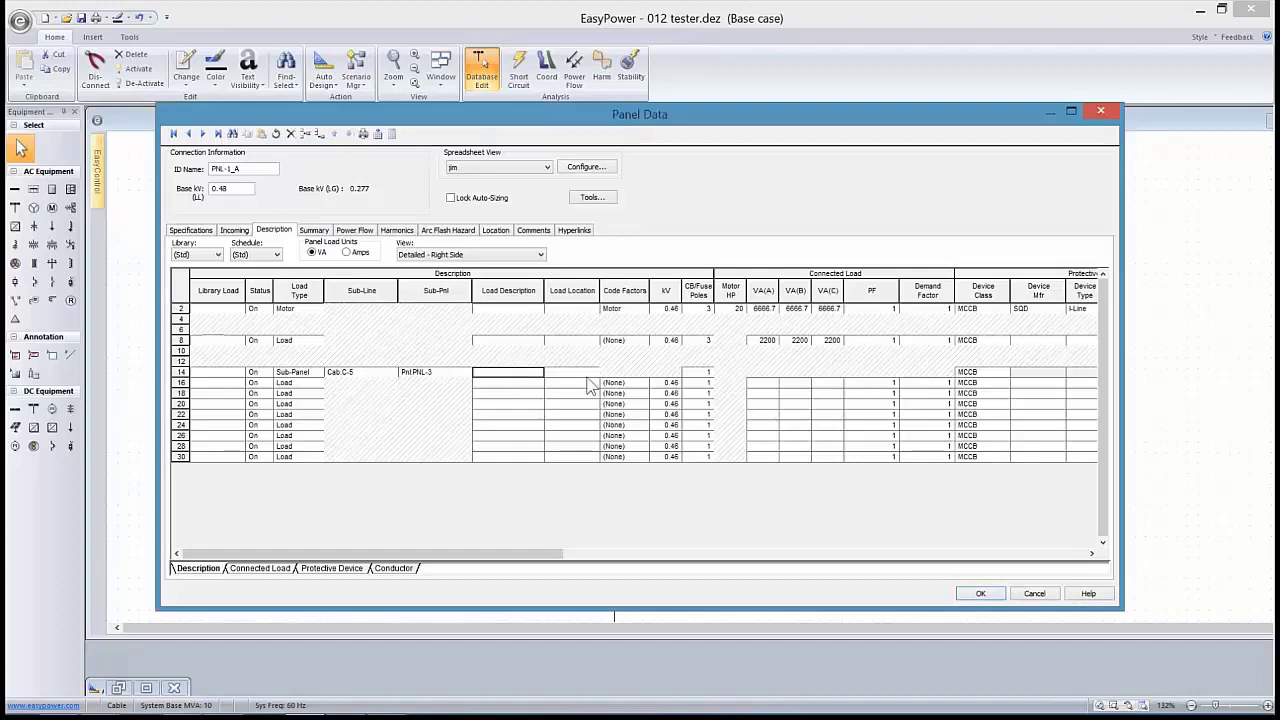
{"action": "left_click", "coordinate": [967, 374]}
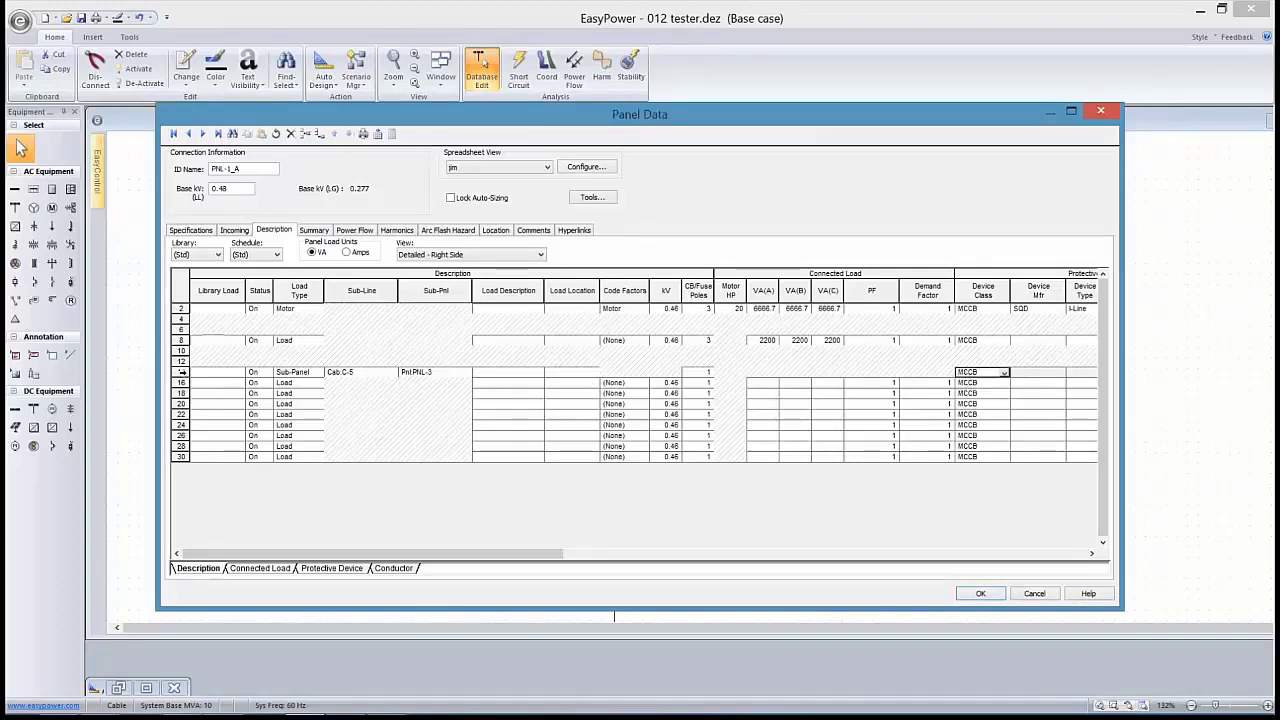
Recalculate PNL-1_A's downstream load, updating its code design kVAs, and accept the panel data
{"action": "left_click", "coordinate": [314, 231]}
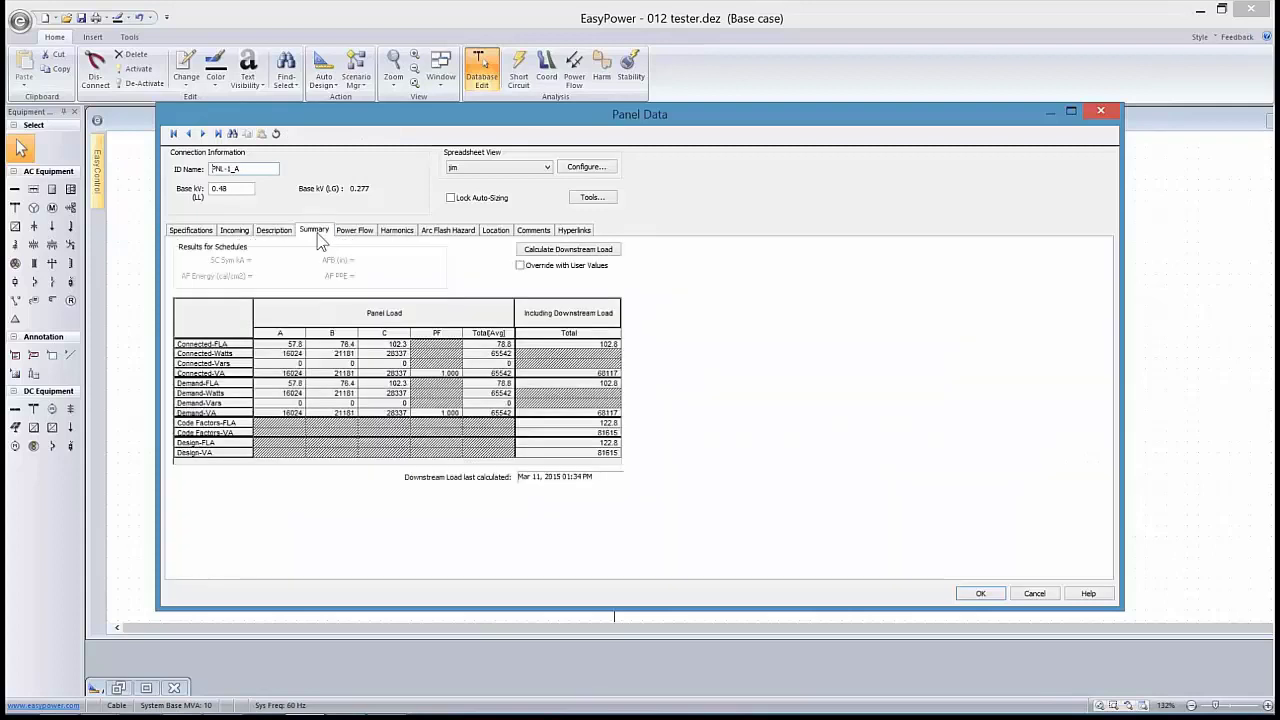
{"action": "left_click", "coordinate": [532, 250]}
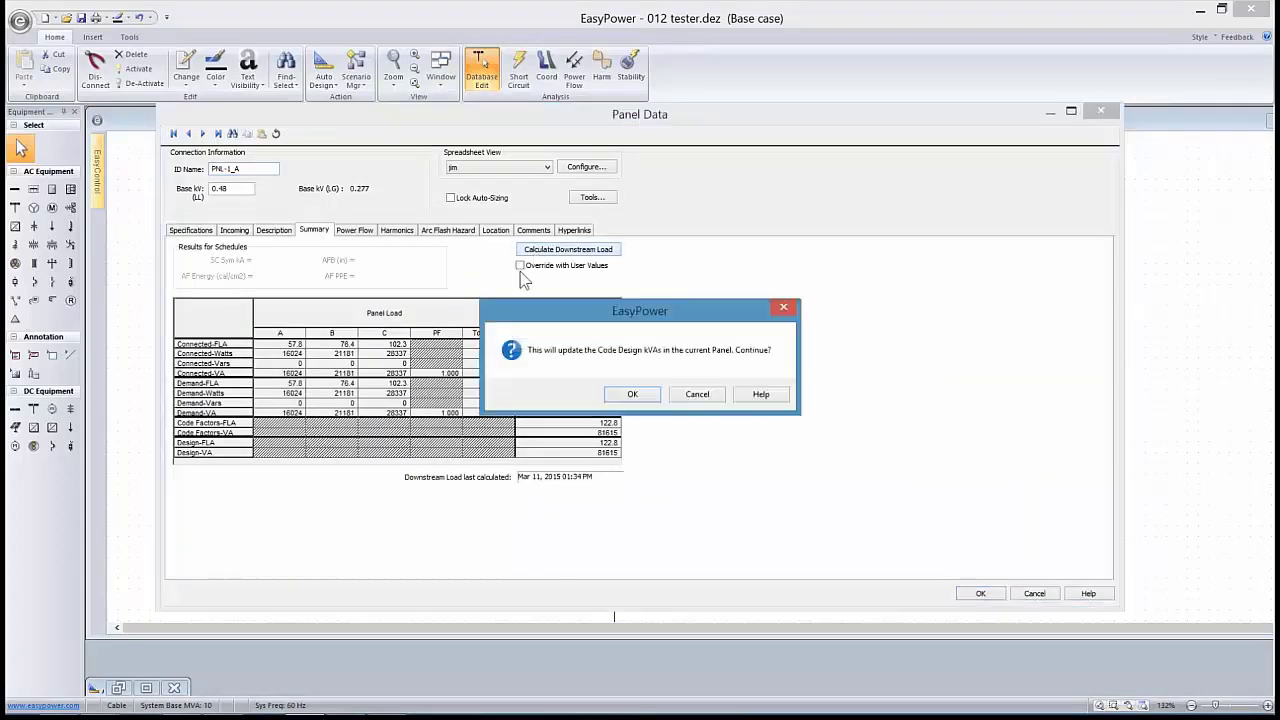
{"action": "left_click", "coordinate": [630, 395]}
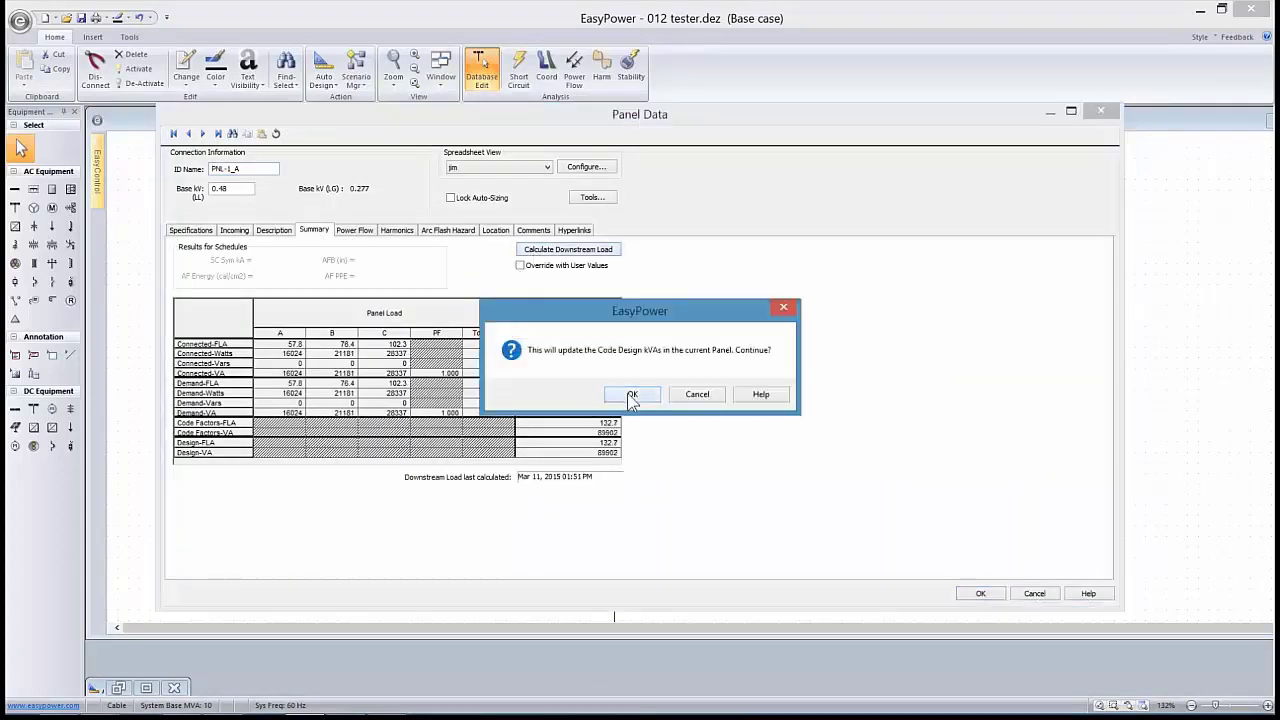
{"action": "left_click", "coordinate": [981, 594]}
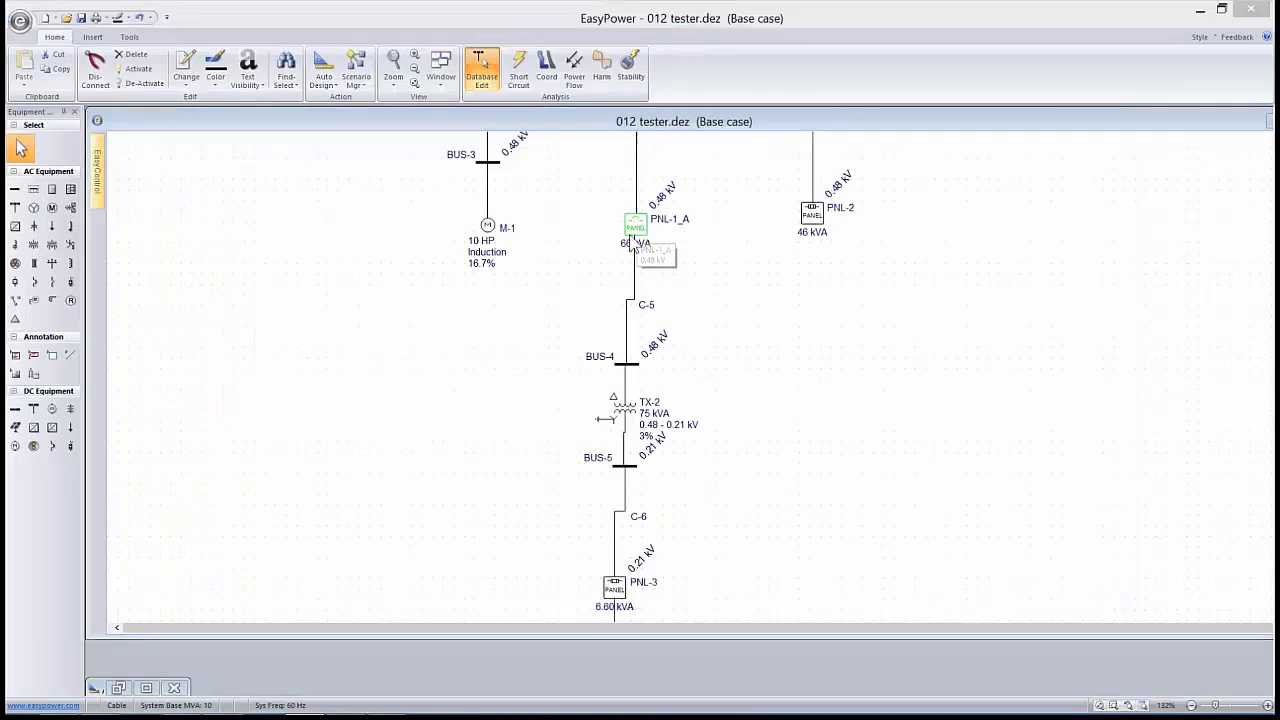
Define the feeder breaker of PNL-1_A's circuit 14 as manufacturer SQD, type E Frame, style EGB
{"action": "double_click", "coordinate": [630, 241]}
{"action": "left_click", "coordinate": [277, 232]}
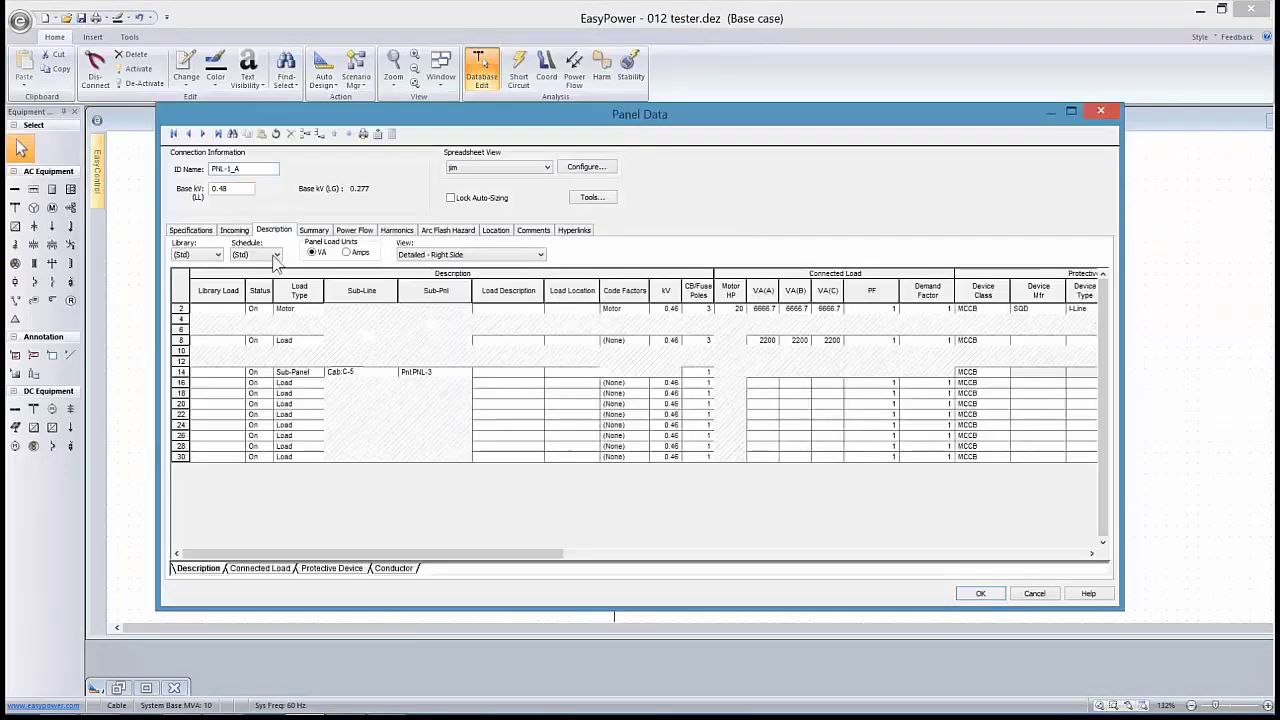
{"action": "left_click", "coordinate": [966, 373]}
{"action": "left_click_drag", "start_coordinate": [537, 556], "coordinate": [703, 558]}
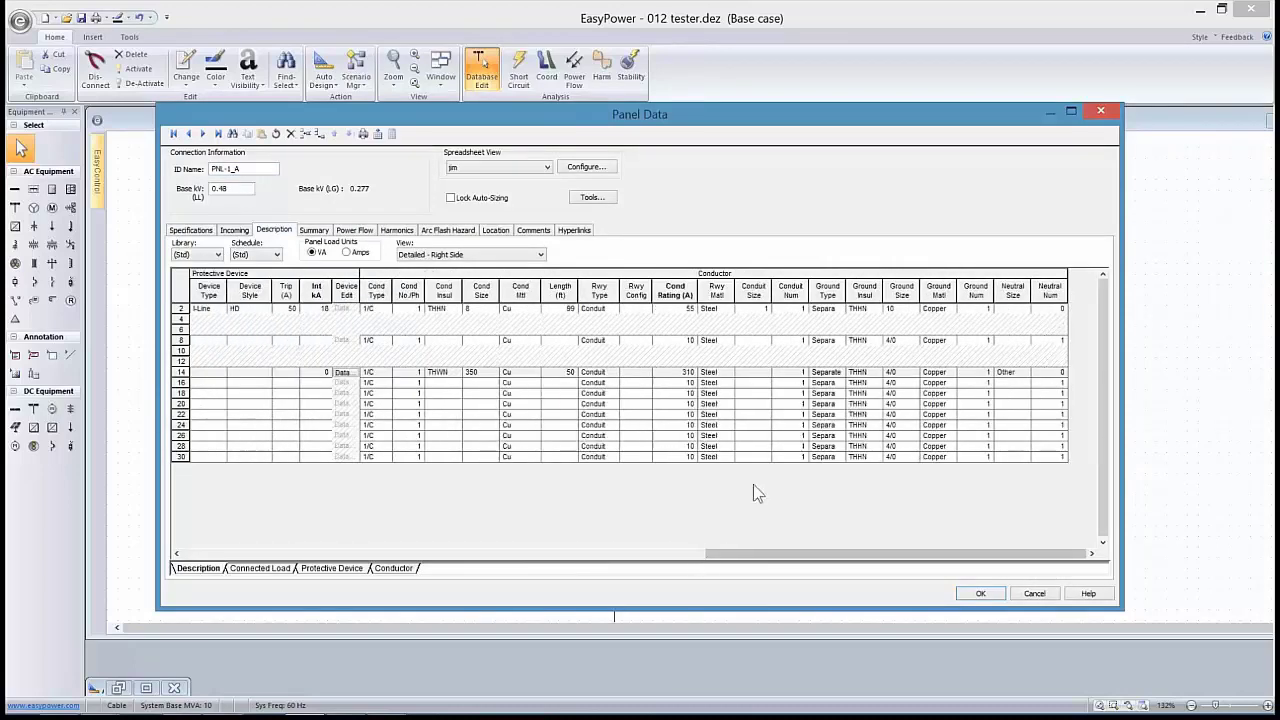
{"action": "left_click", "coordinate": [342, 372]}
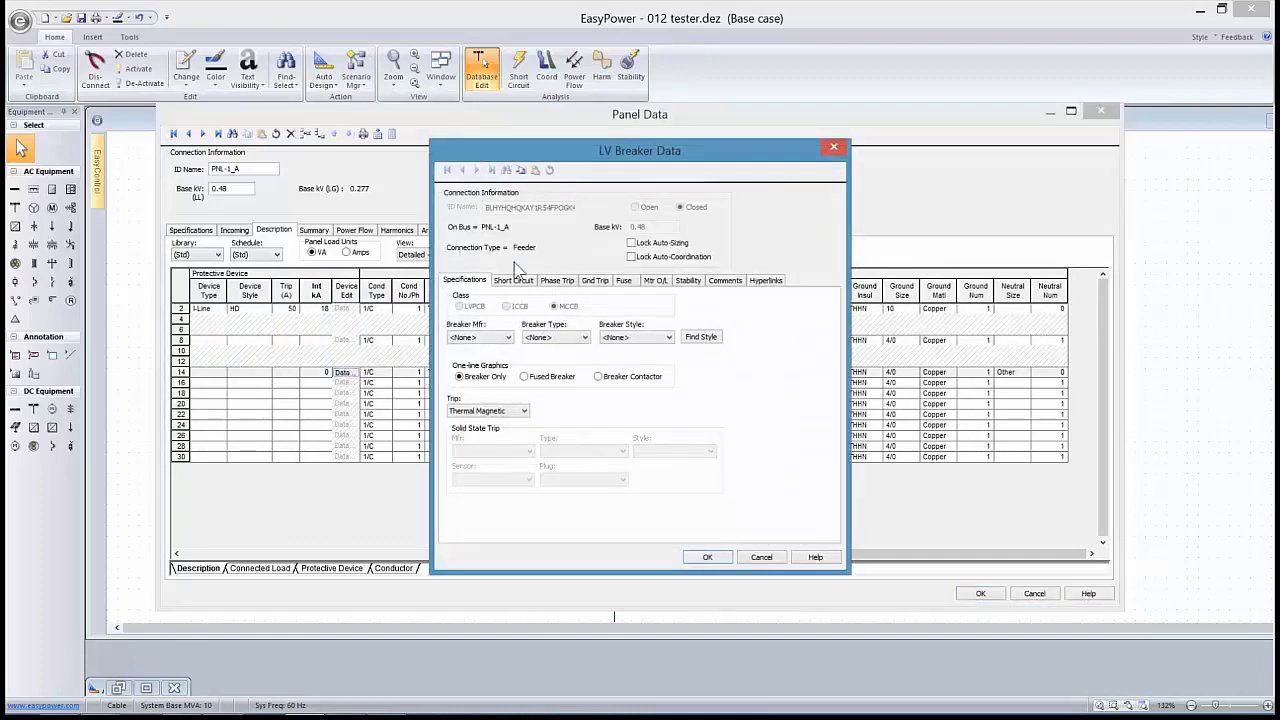
{"action": "left_click", "coordinate": [508, 340]}
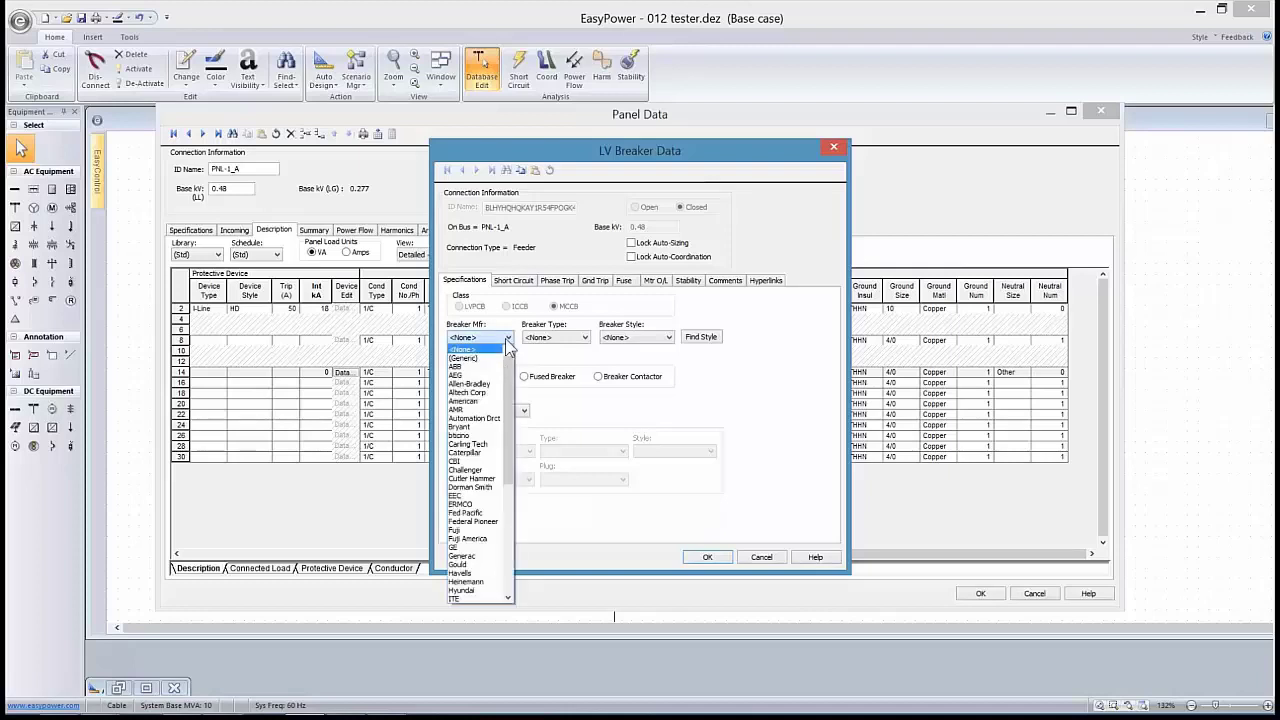
{"action": "scroll", "coordinate": [508, 555], "scroll_direction": "down", "scroll_amount": 5}
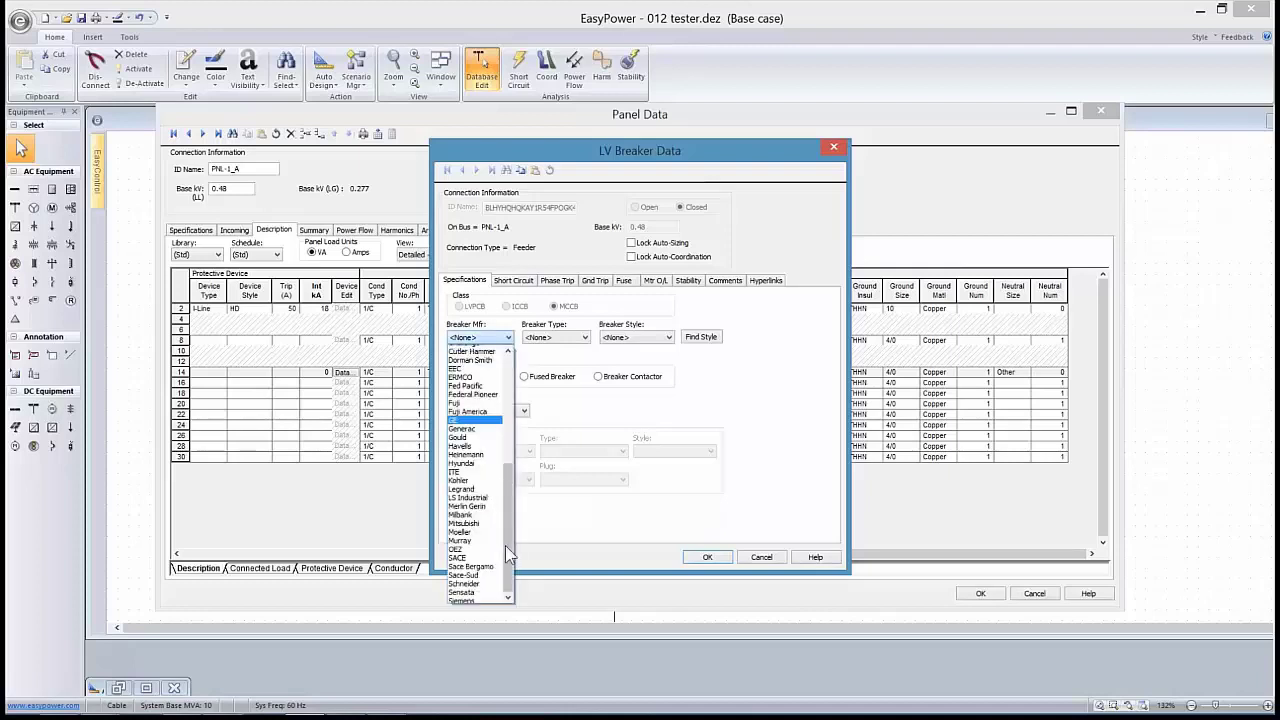
{"action": "left_click", "coordinate": [480, 530]}
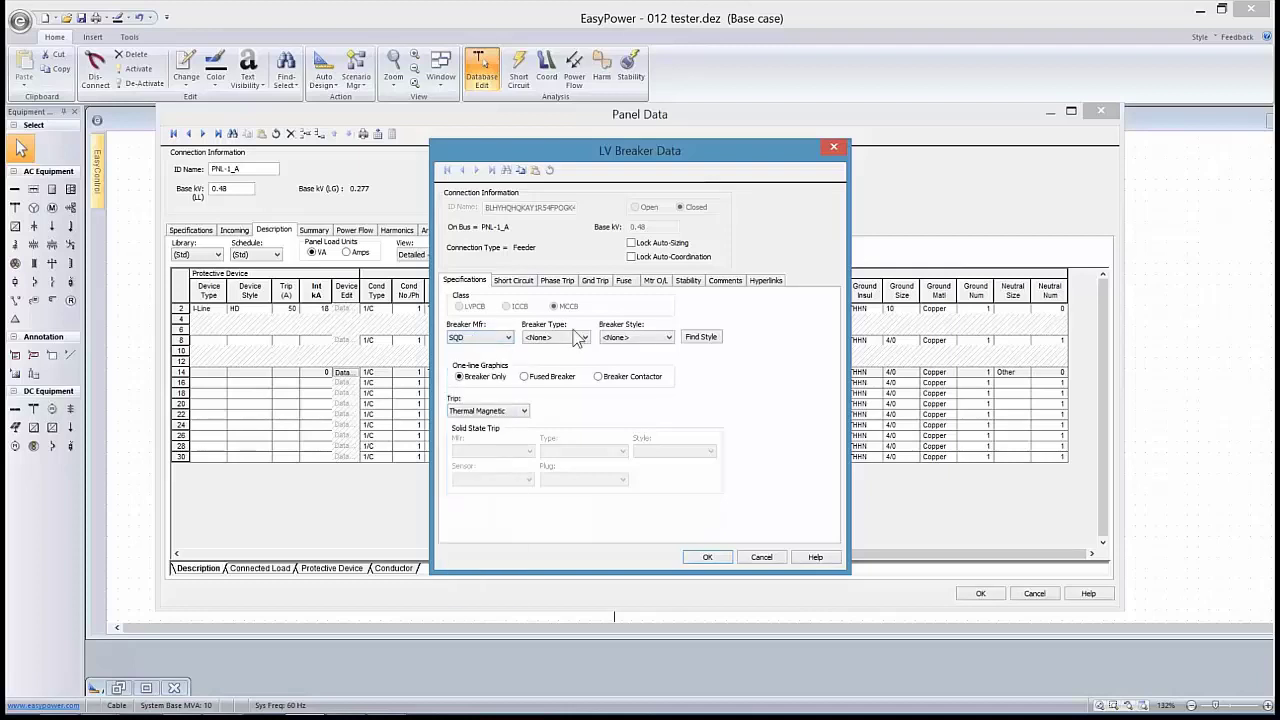
{"action": "left_click", "coordinate": [585, 338]}
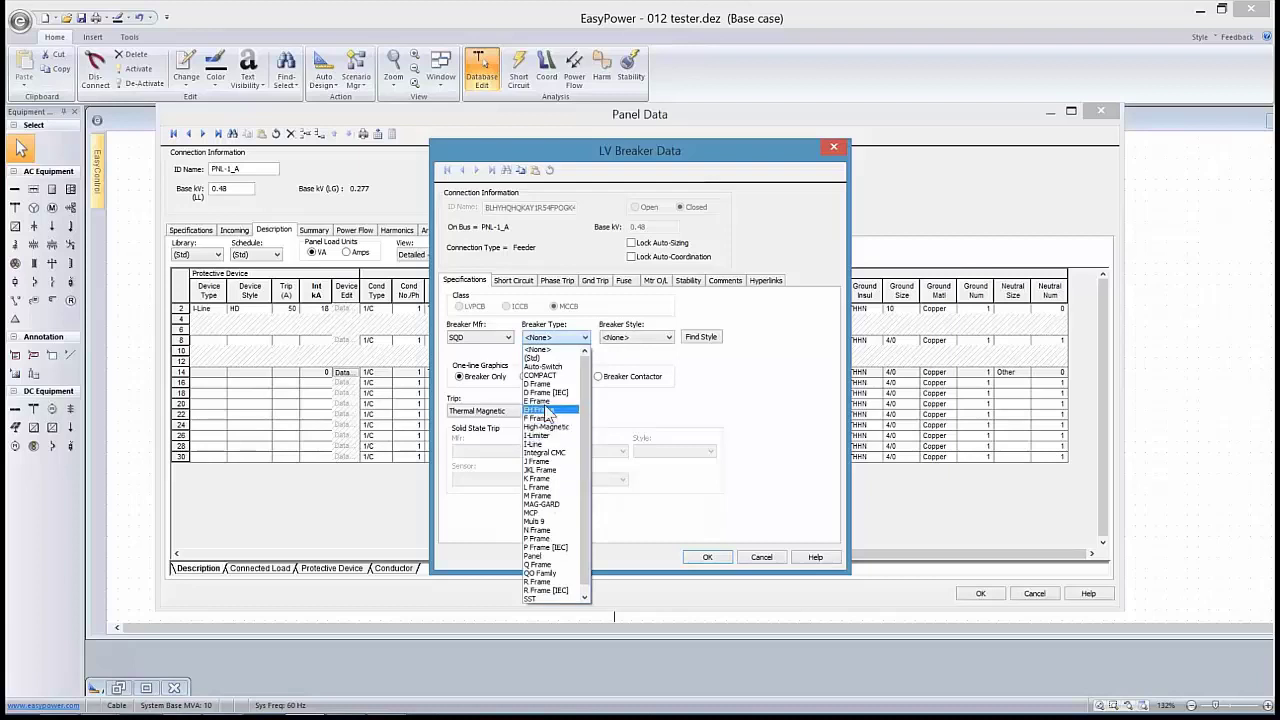
{"action": "left_click", "coordinate": [546, 403]}
{"action": "left_click", "coordinate": [654, 340]}
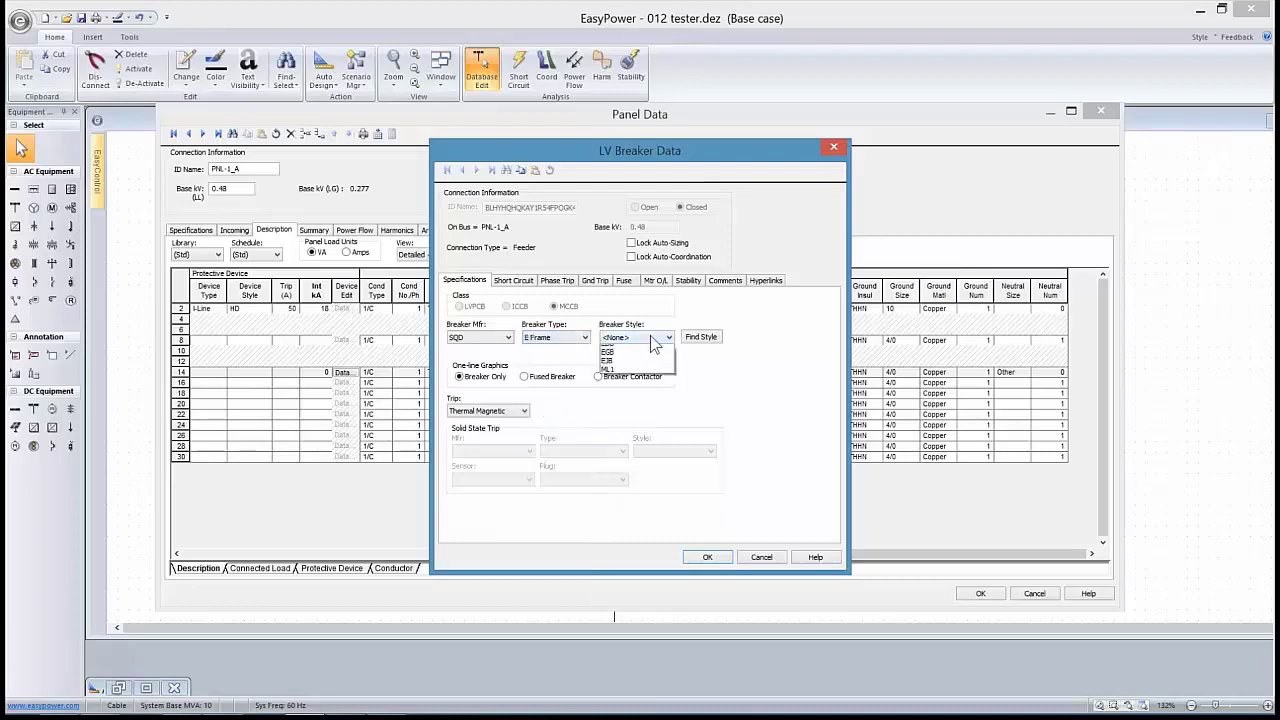
{"action": "left_click", "coordinate": [614, 362]}
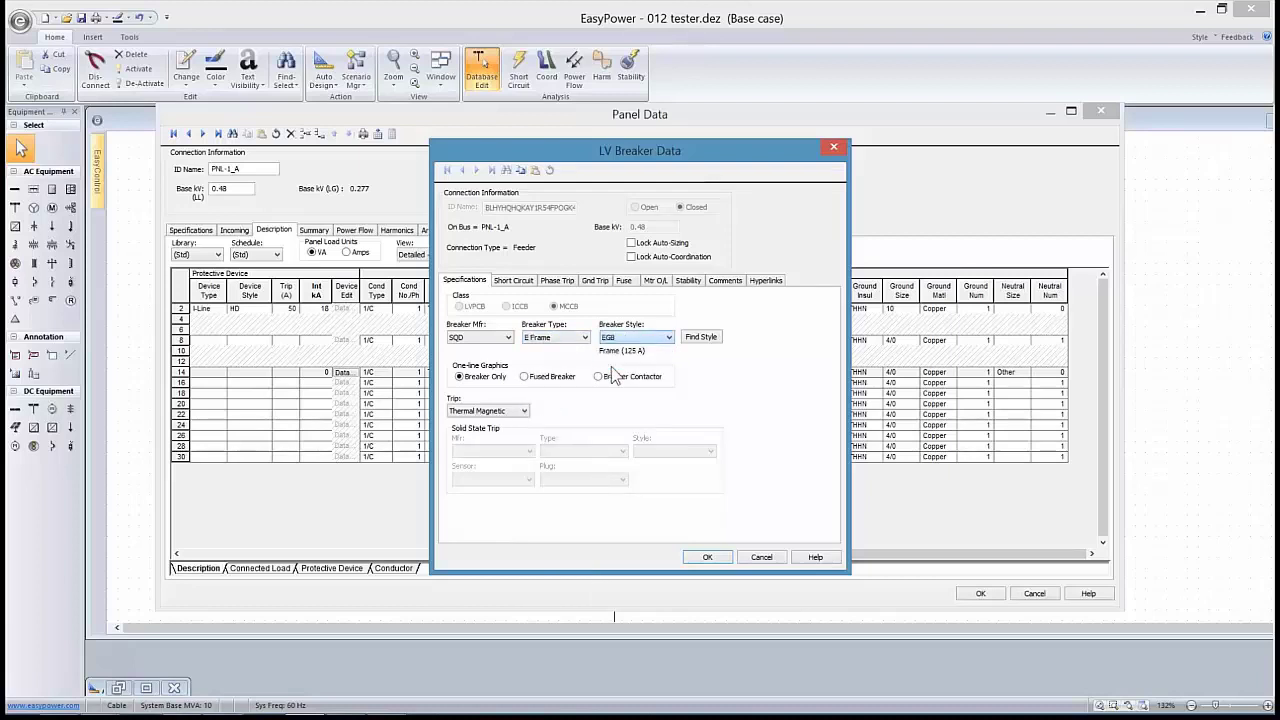
Calculate the EGB breaker's interrupting rating, set its phase trip frame to 125A(40AT), and accept the breaker data
{"action": "left_click", "coordinate": [518, 283]}
{"action": "left_click", "coordinate": [679, 329]}
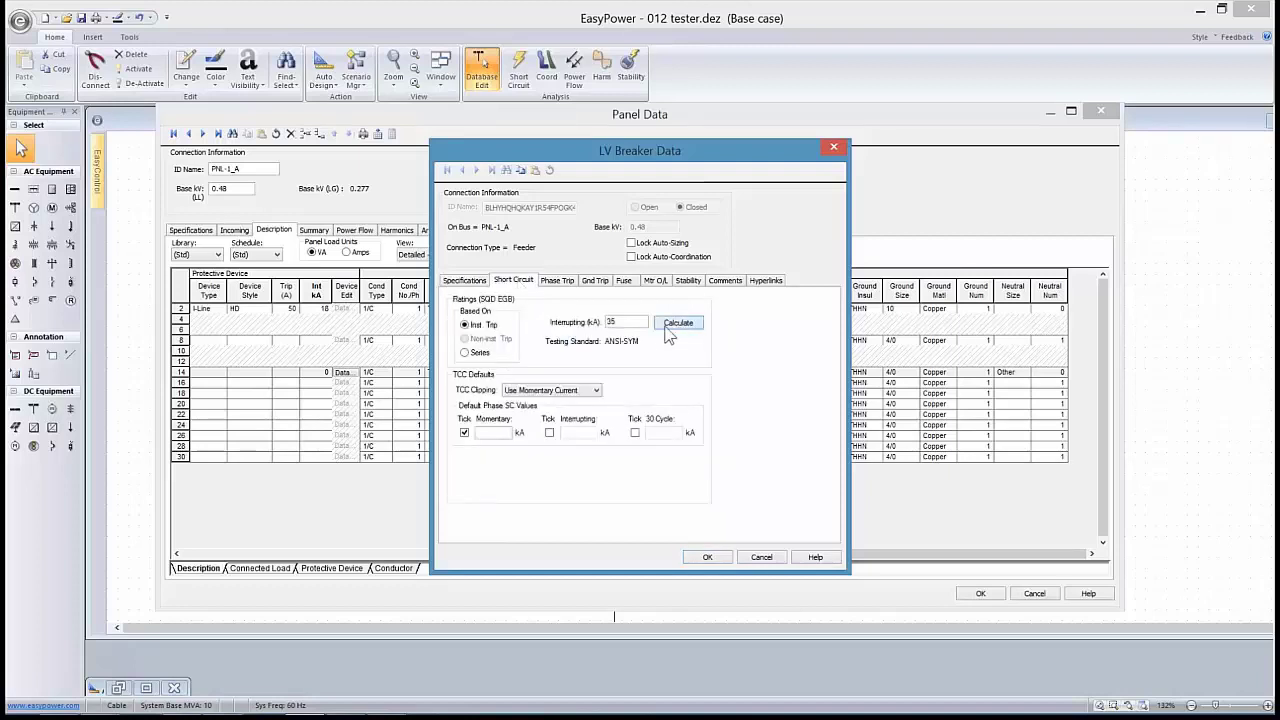
{"action": "left_click", "coordinate": [560, 281]}
{"action": "left_click", "coordinate": [517, 377]}
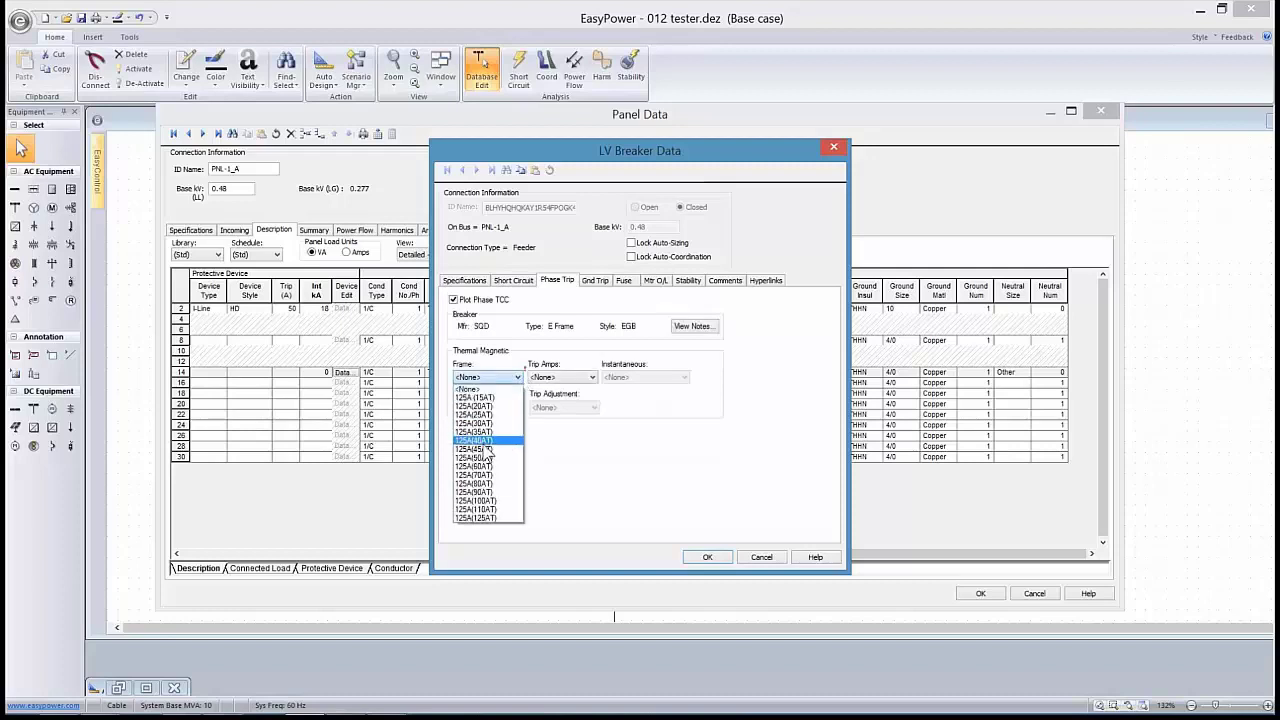
{"action": "left_click", "coordinate": [486, 441]}
{"action": "left_click", "coordinate": [707, 557]}
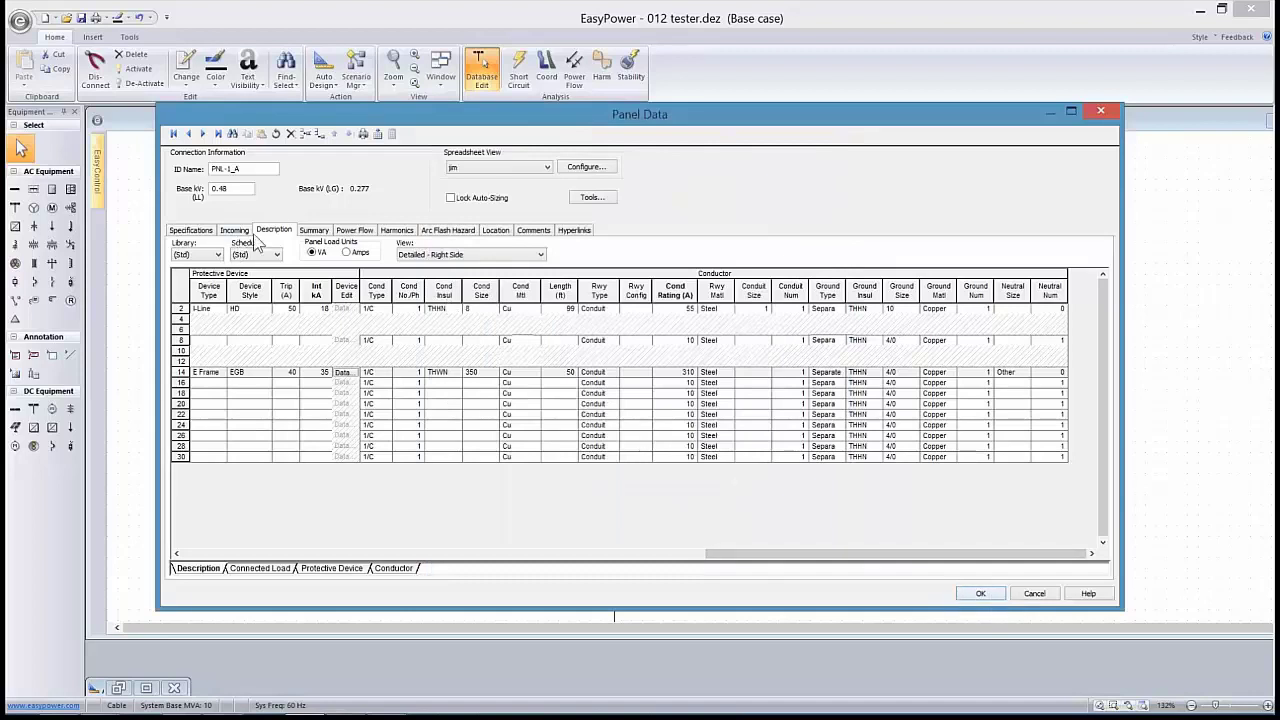
Recalculate PNL-1_A's downstream load from its summary and accept the panel data
{"action": "left_click", "coordinate": [308, 232]}
{"action": "left_click", "coordinate": [544, 252]}
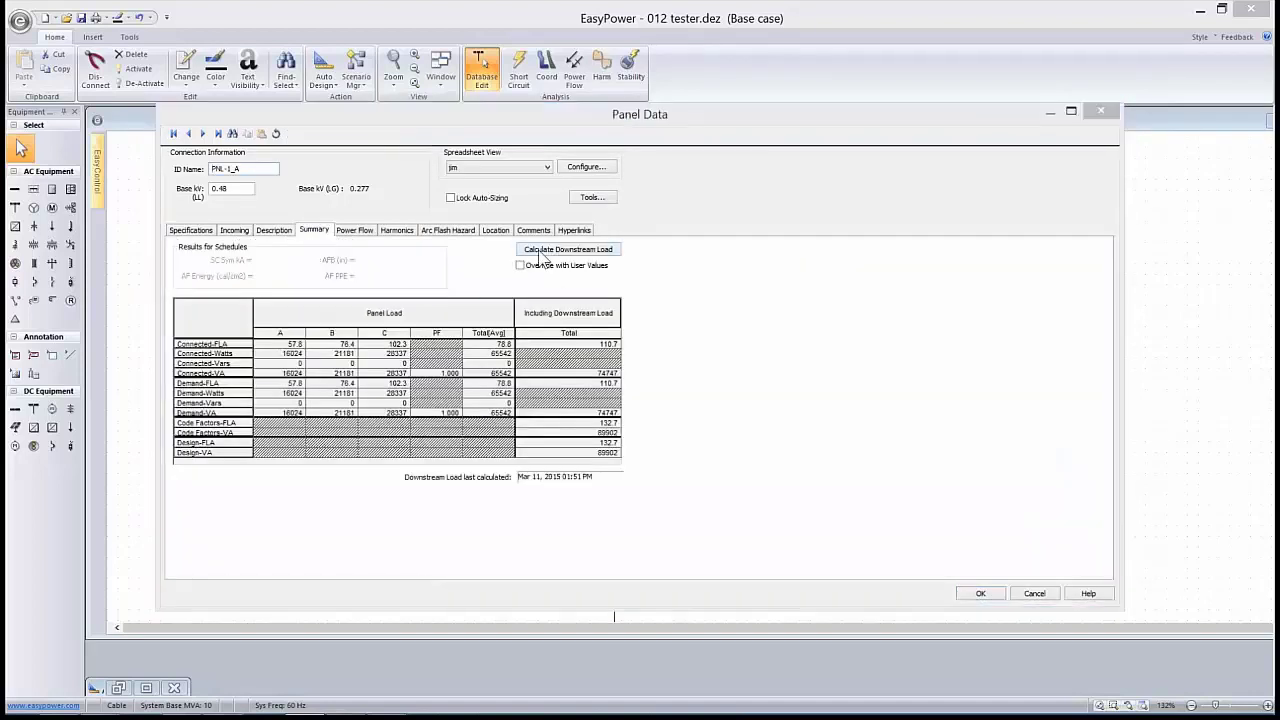
{"action": "left_click", "coordinate": [637, 396]}
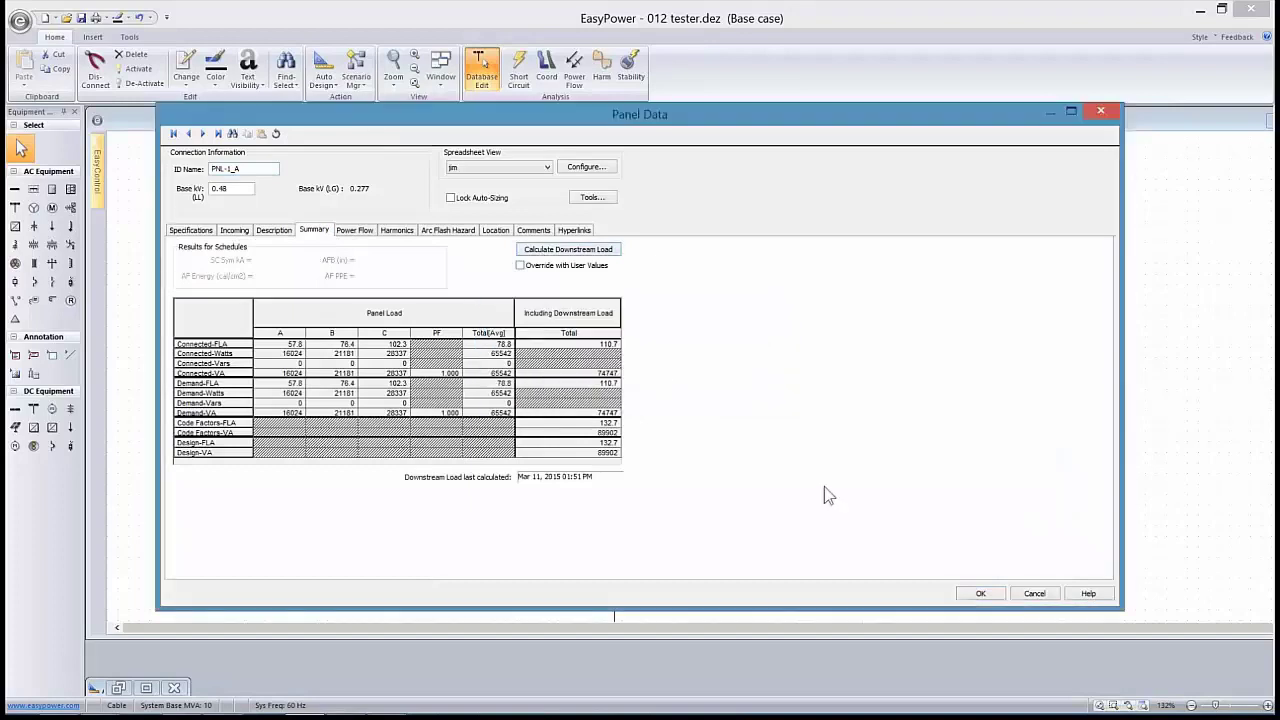
{"action": "left_click", "coordinate": [976, 593]}
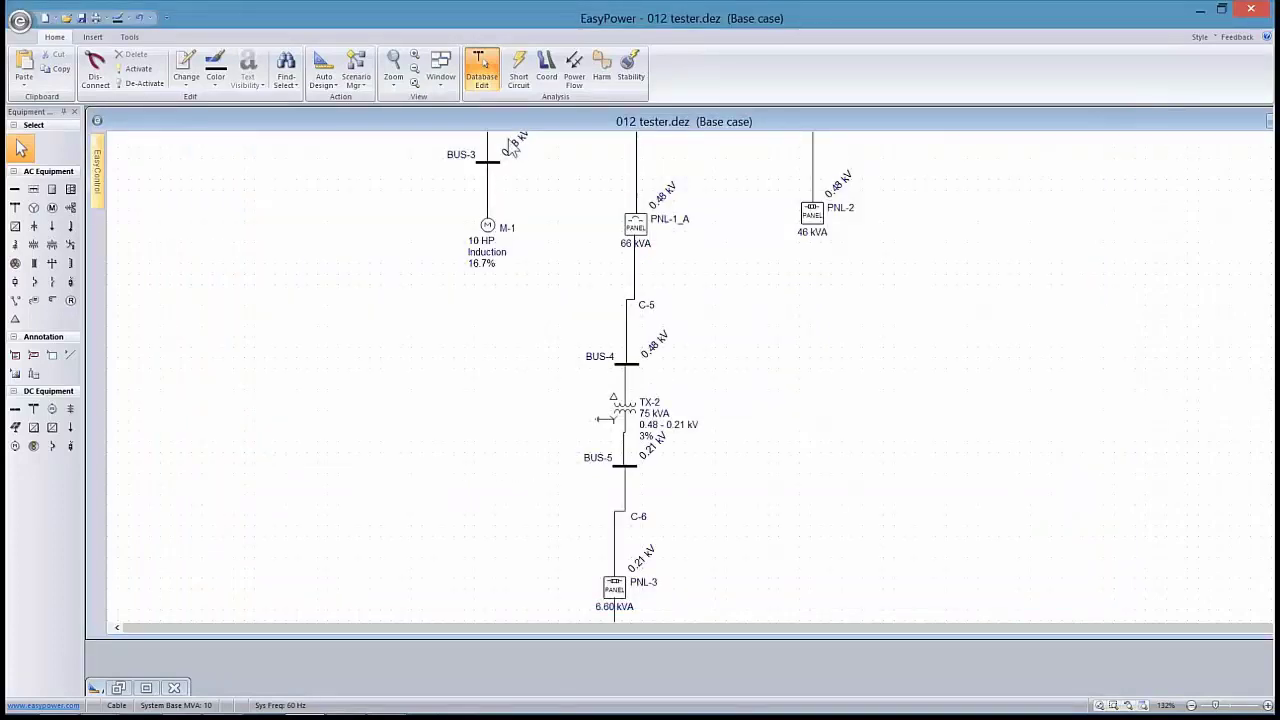
Run the short-circuit analysis on the buses for arc flash and arrange the one-line together with the Arc Flash Hazard Report
{"action": "left_click", "coordinate": [518, 70]}
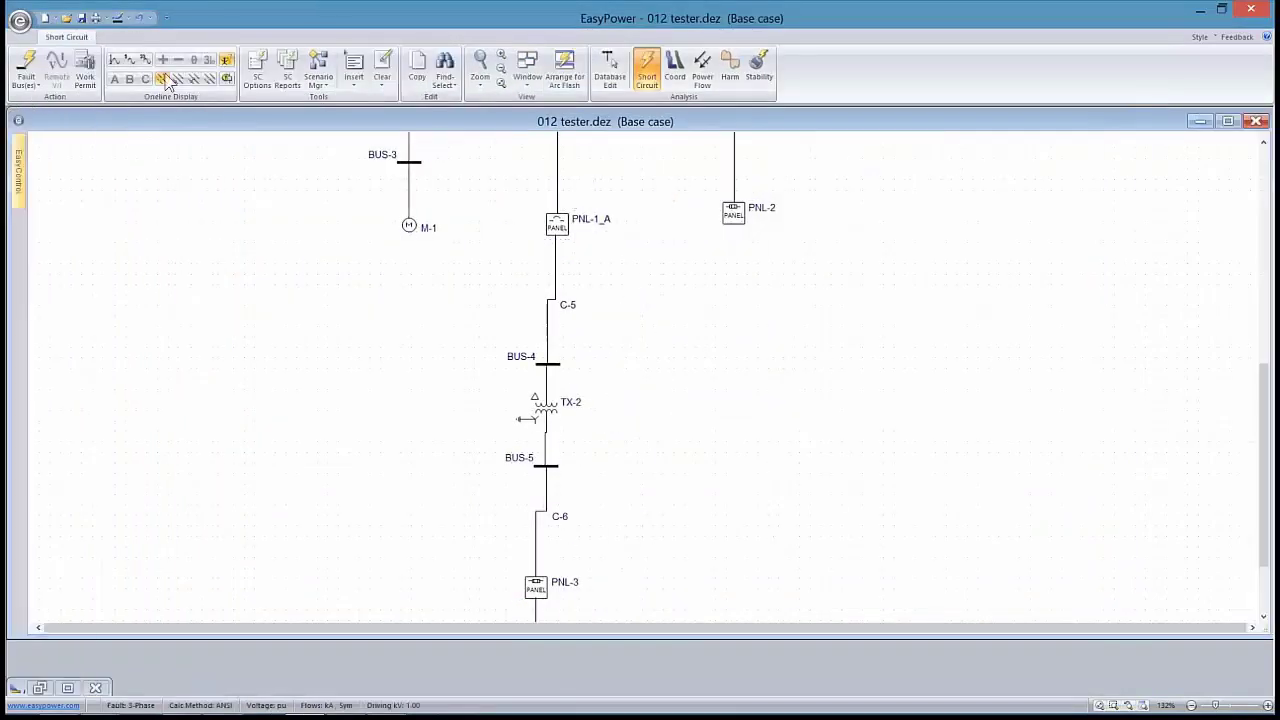
{"action": "left_click", "coordinate": [27, 66]}
{"action": "scroll", "coordinate": [572, 405], "scroll_direction": "down", "scroll_amount": 3}
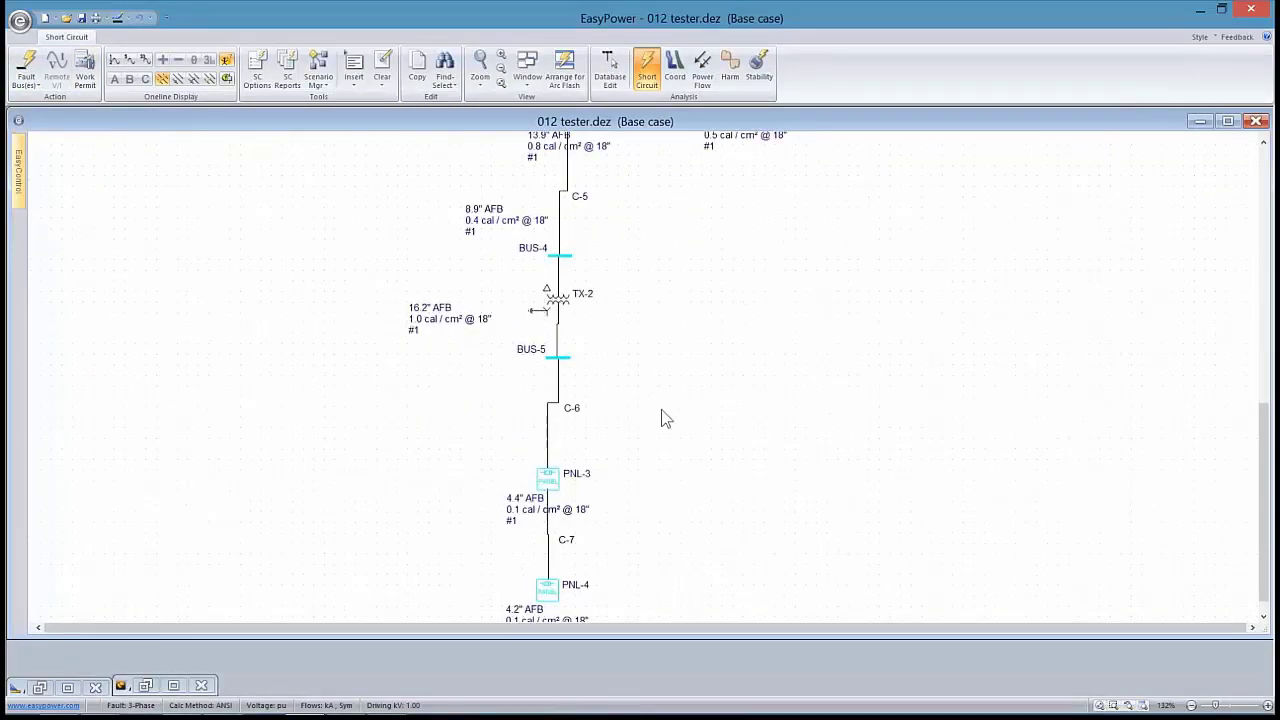
{"action": "scroll", "coordinate": [661, 417], "scroll_direction": "down", "scroll_amount": 3}
{"action": "left_click", "coordinate": [565, 90]}
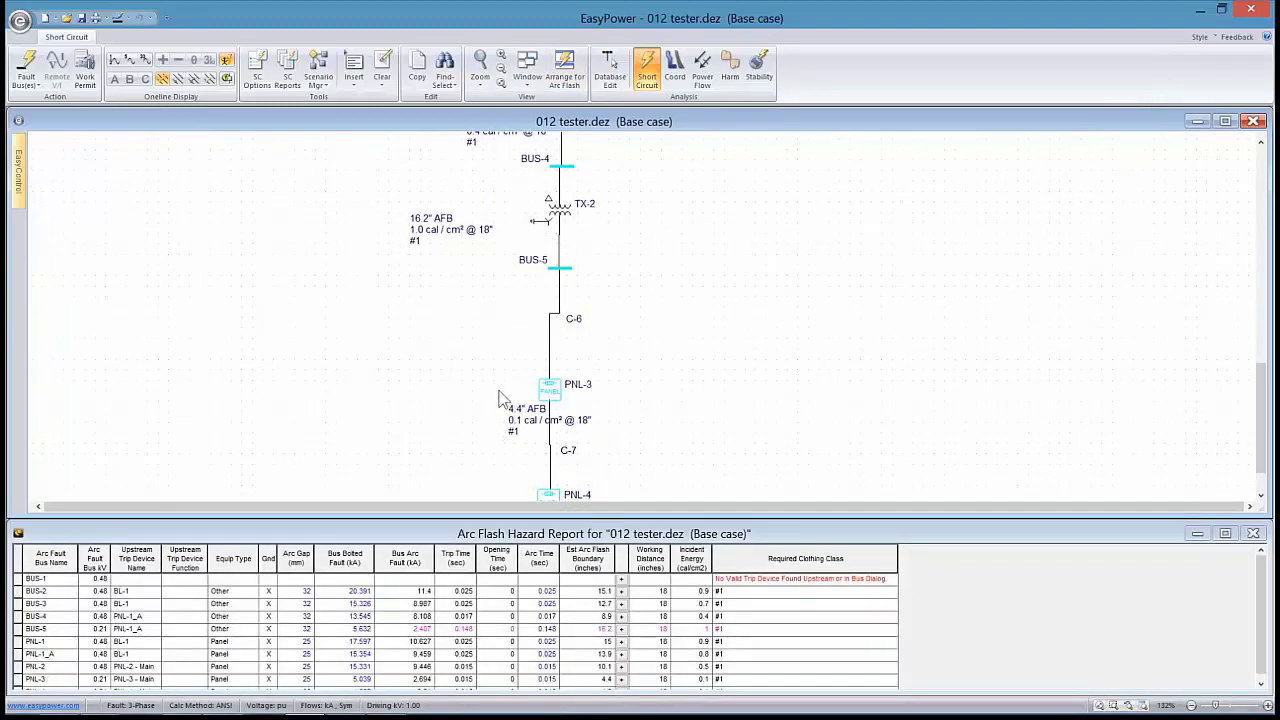
Examine BUS-5's upstream trip device and trip time in the hazard report, and compare with the PNL-3 and PNL-4 results on the one-line
{"action": "left_click", "coordinate": [20, 628]}
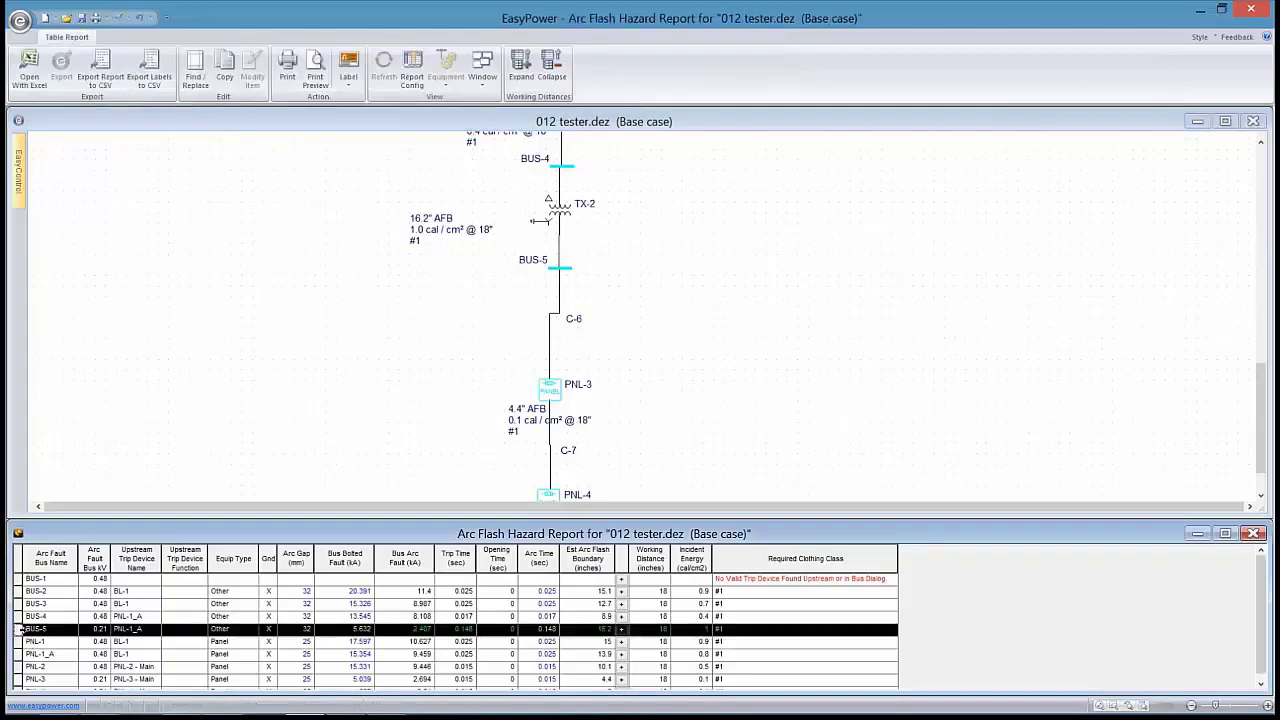
{"action": "left_click", "coordinate": [134, 629]}
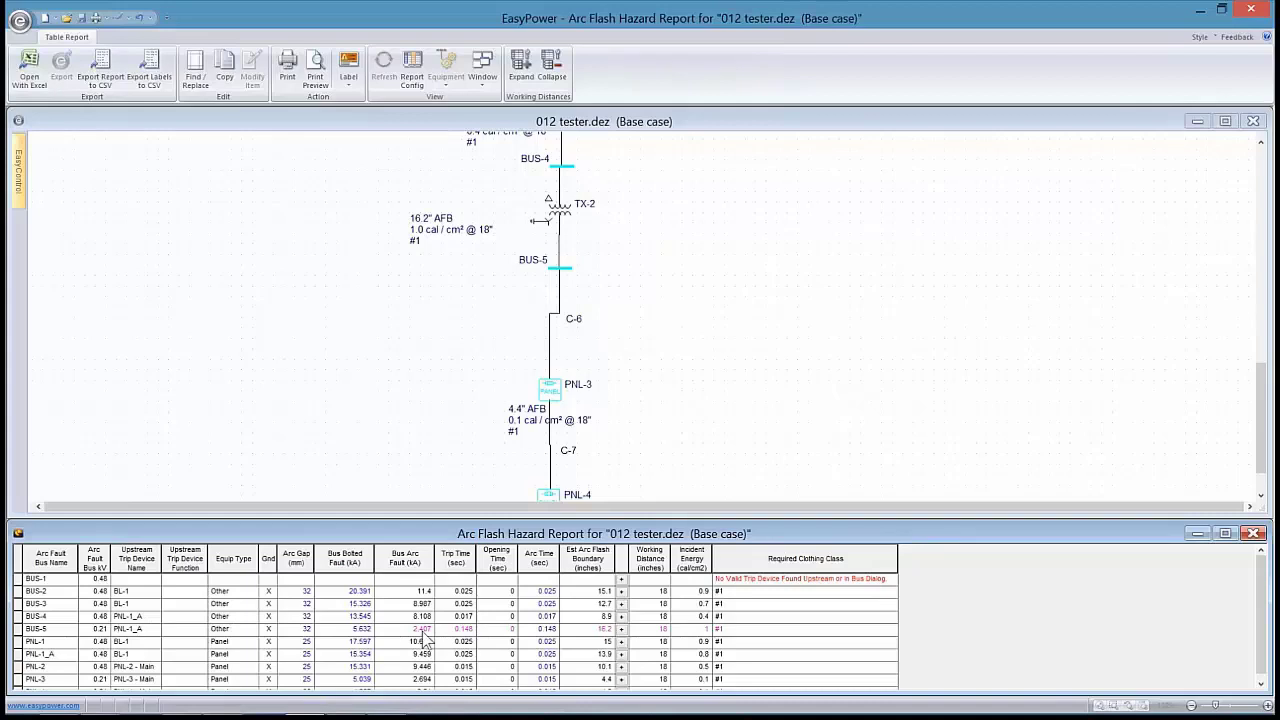
{"action": "left_click", "coordinate": [365, 437]}
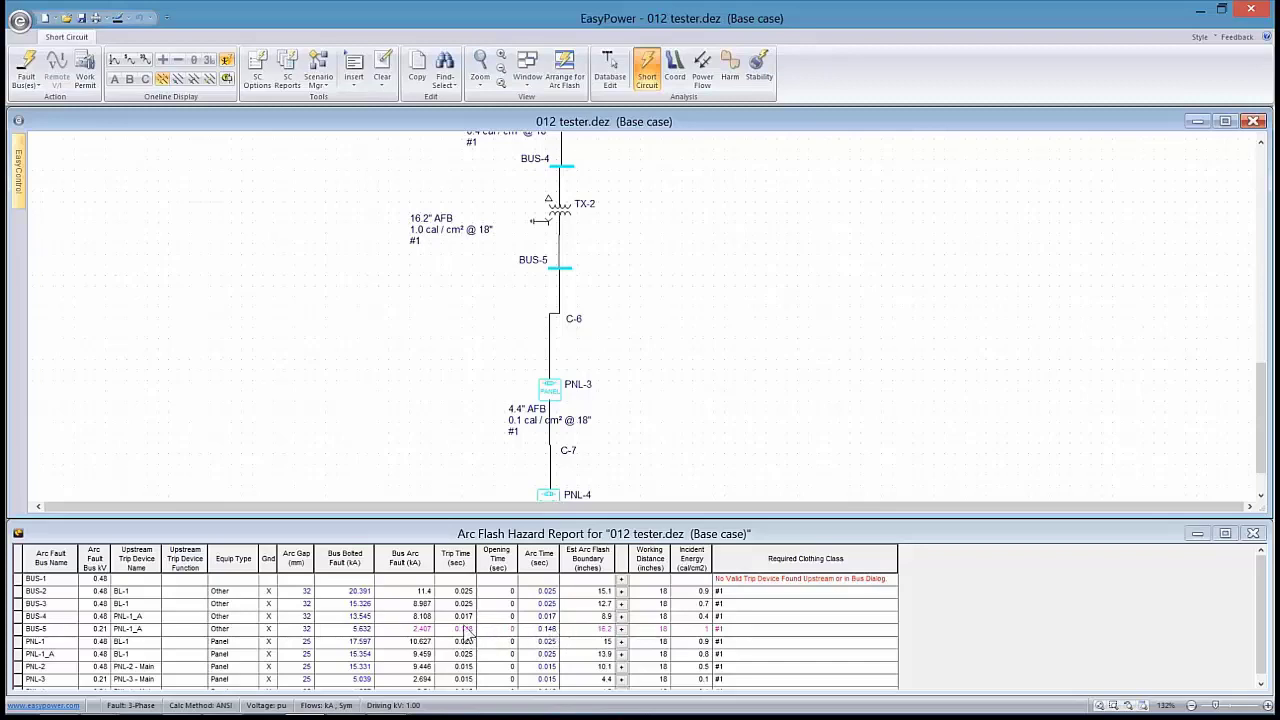
{"action": "left_click_drag", "start_coordinate": [398, 331], "coordinate": [414, 286]}
{"action": "scroll", "coordinate": [440, 280], "scroll_direction": "down", "scroll_amount": 1}
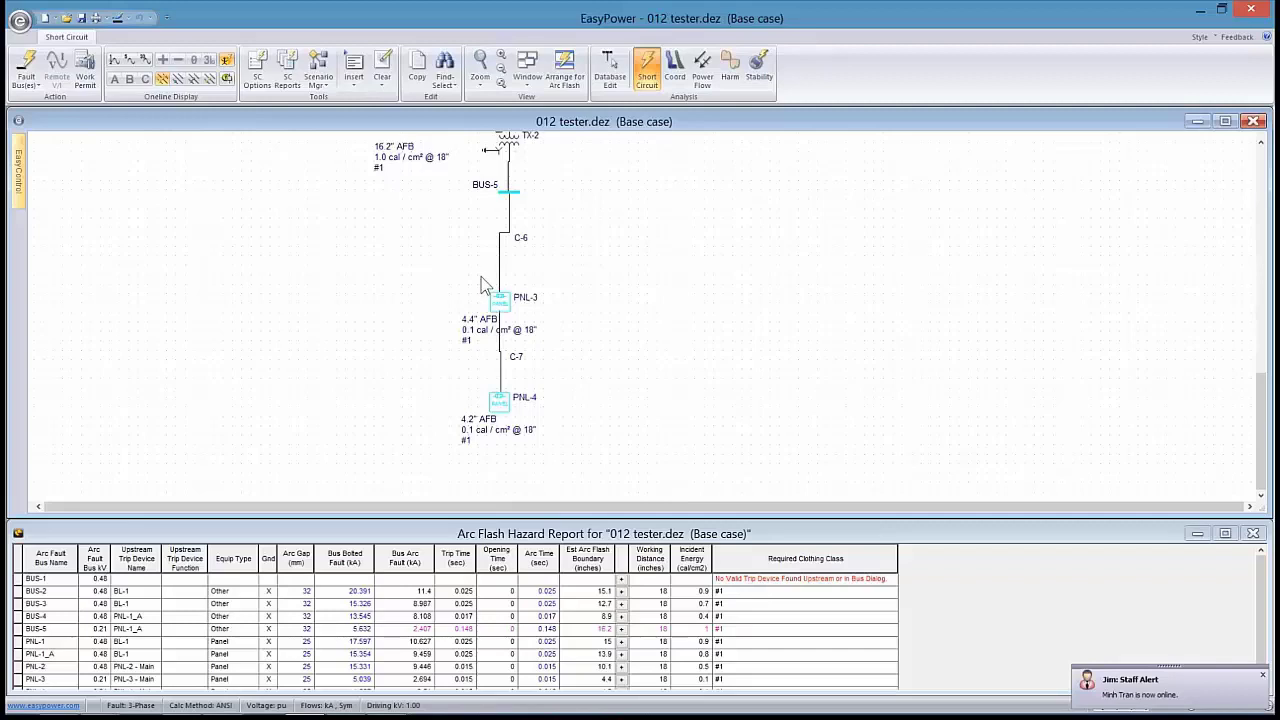
Maximize the one-line and inspect the arc flash results along the chain from PNL-1 through TX-2 to PNL-4
{"action": "left_click", "coordinate": [1225, 121]}
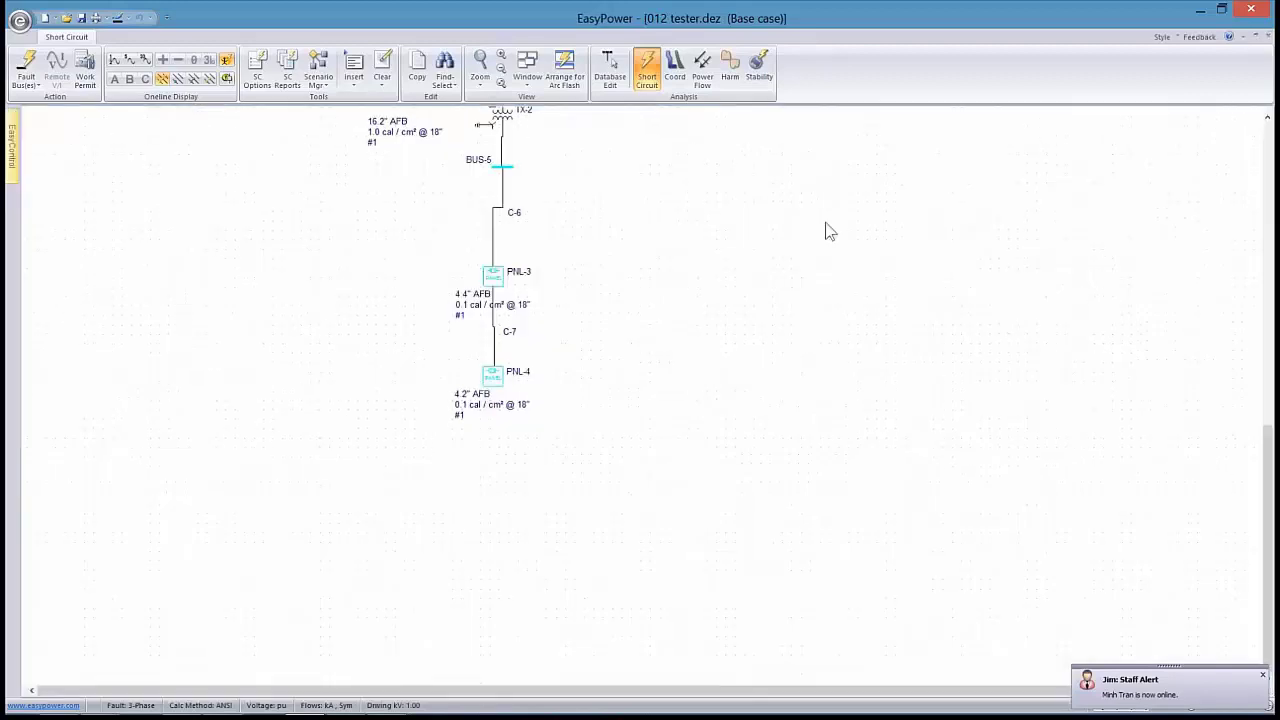
{"action": "mouse_move", "coordinate": [760, 250]}
{"action": "left_mouse_down"}
{"action": "mouse_move", "coordinate": [717, 280]}
{"action": "mouse_move", "coordinate": [749, 499]}
{"action": "left_mouse_up"}
{"action": "mouse_move", "coordinate": [703, 303]}
{"action": "left_mouse_down"}
{"action": "mouse_move", "coordinate": [734, 480]}
{"action": "mouse_move", "coordinate": [762, 484]}
{"action": "left_mouse_up"}
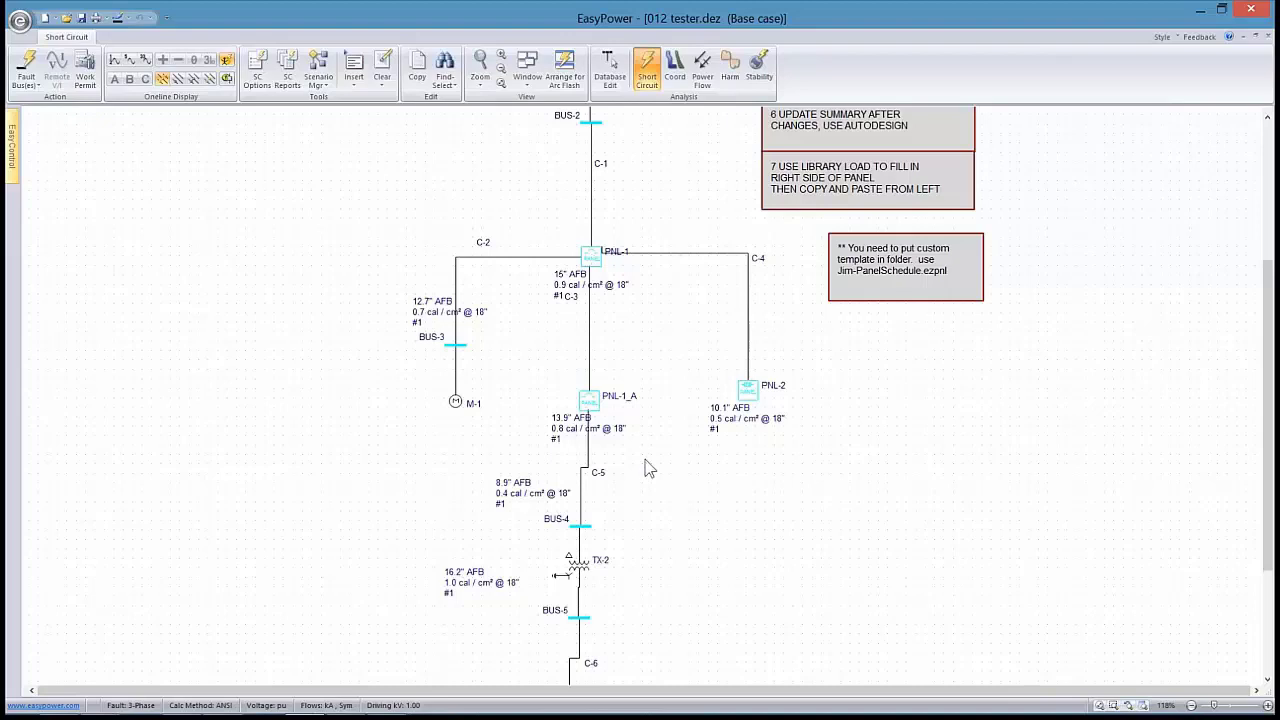
{"action": "scroll", "coordinate": [646, 463], "scroll_direction": "down", "scroll_amount": 3}
{"action": "scroll", "coordinate": [585, 440], "scroll_direction": "down", "scroll_amount": 4}
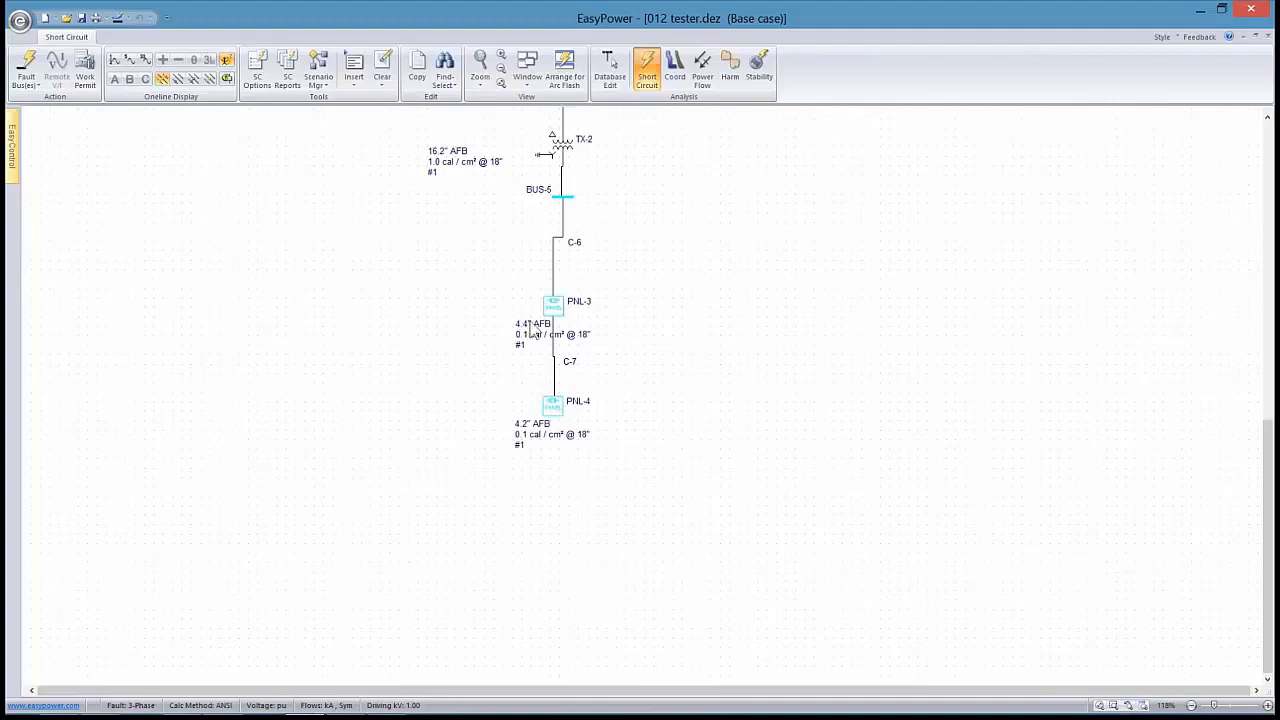
{"action": "scroll", "coordinate": [600, 294], "scroll_direction": "up", "scroll_amount": 3}
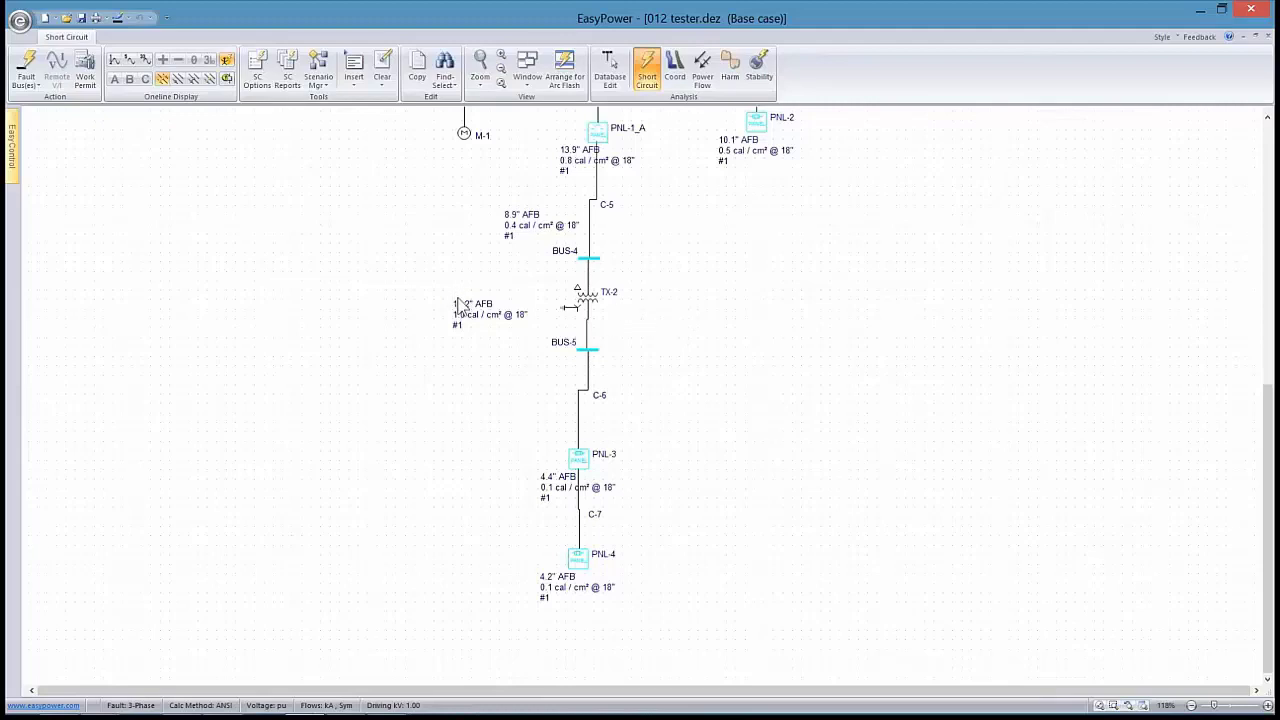
{"action": "scroll", "coordinate": [603, 334], "scroll_direction": "down", "scroll_amount": 3}
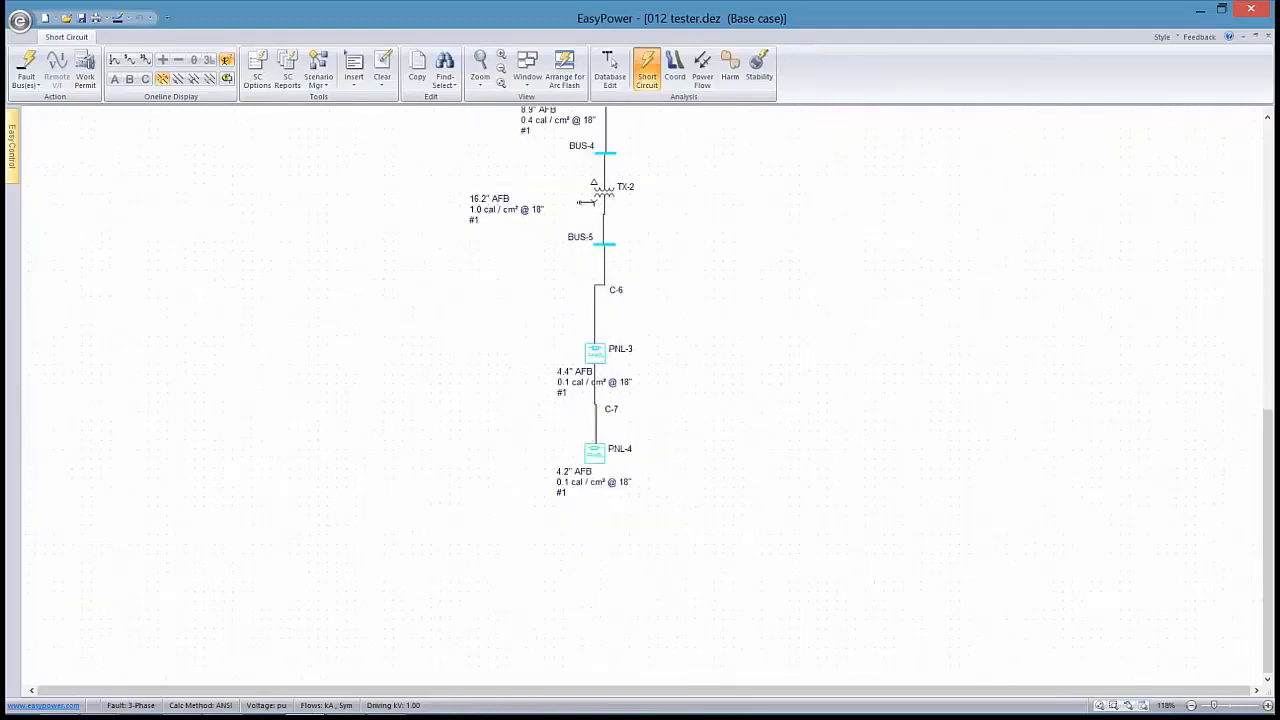
{"action": "scroll", "coordinate": [645, 446], "scroll_direction": "down", "scroll_amount": 3}
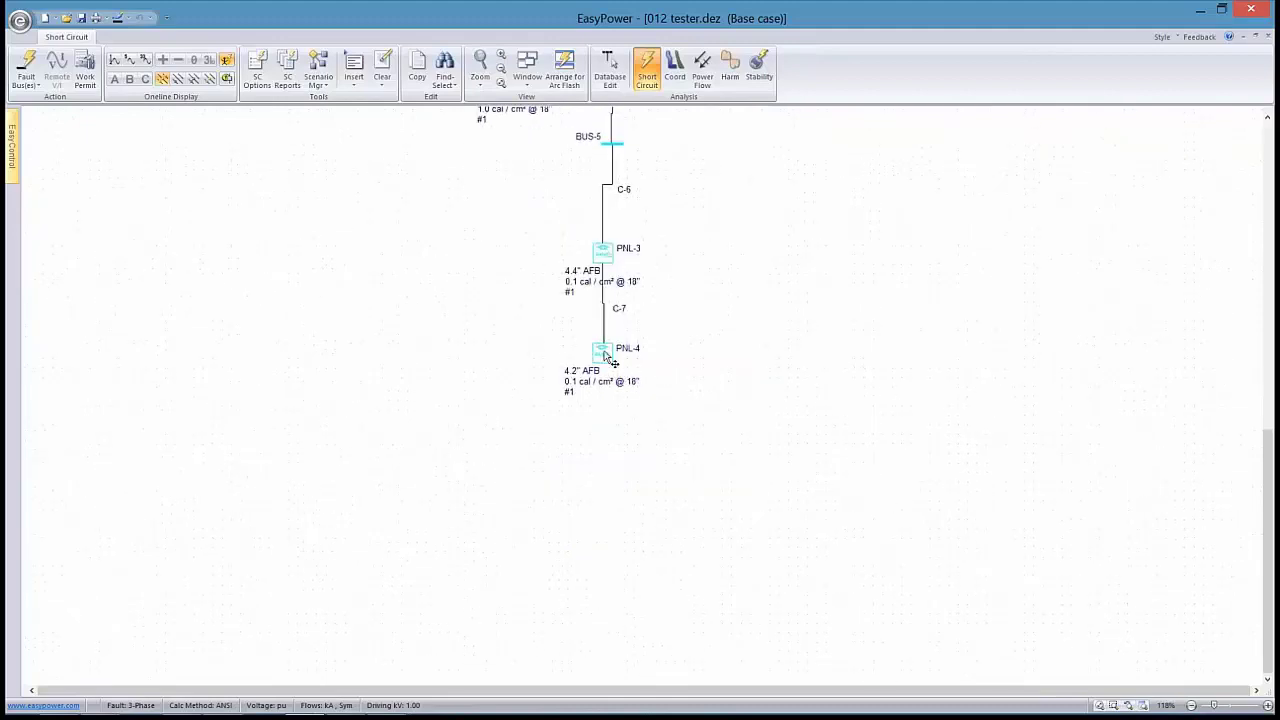
Return to database editing and insert a panel schedule for PNL-4 below the panel on the one-line
{"action": "left_click", "coordinate": [609, 70]}
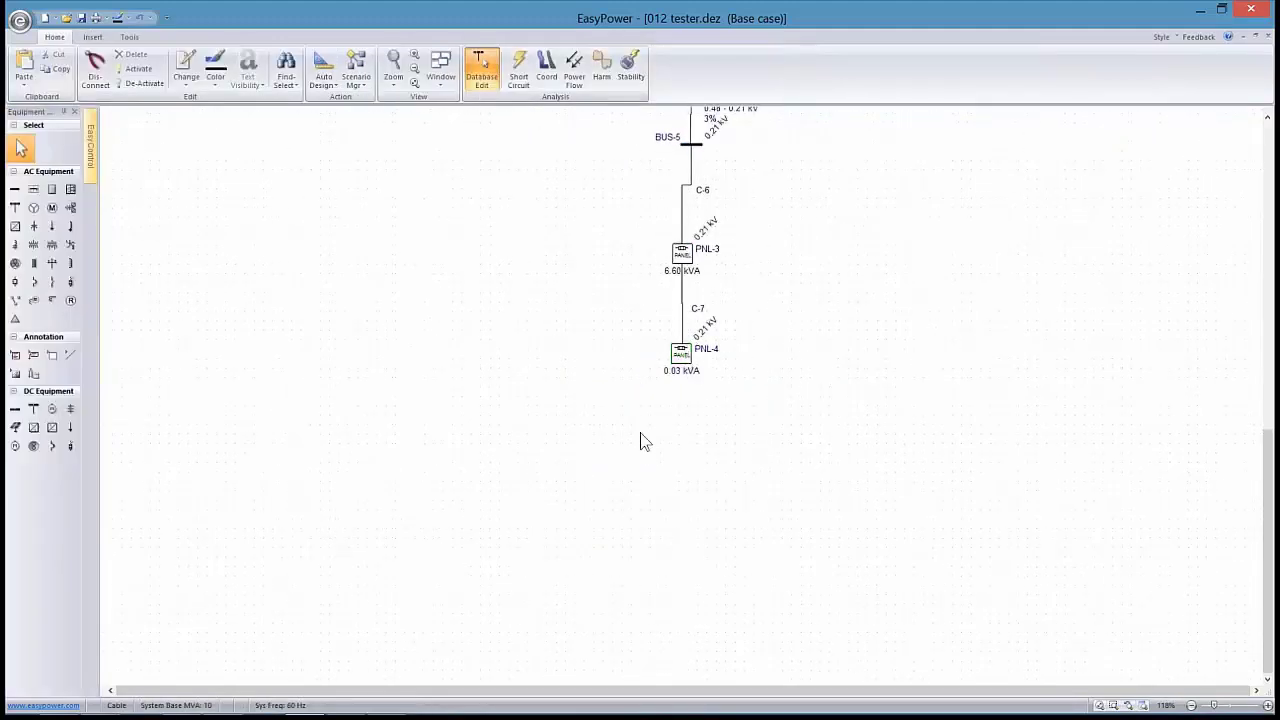
{"action": "left_click", "coordinate": [693, 365]}
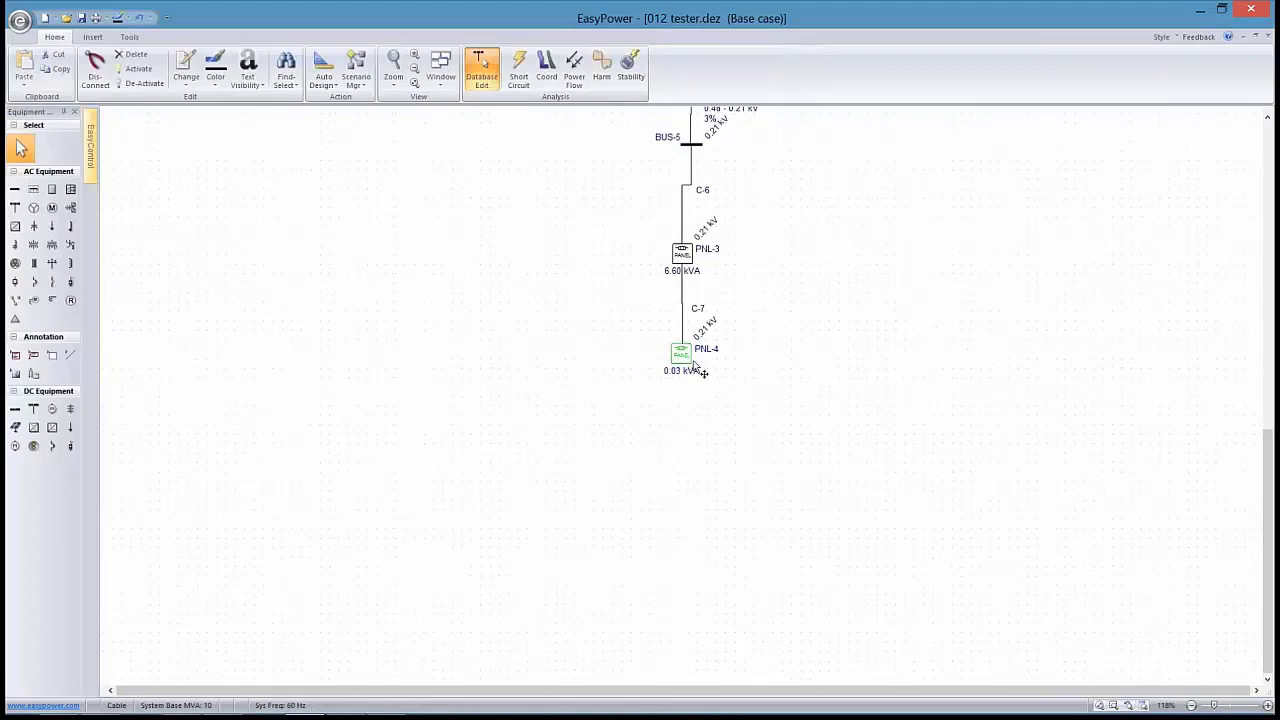
{"action": "right_click", "coordinate": [658, 501]}
{"action": "mouse_move", "coordinate": [744, 382]}
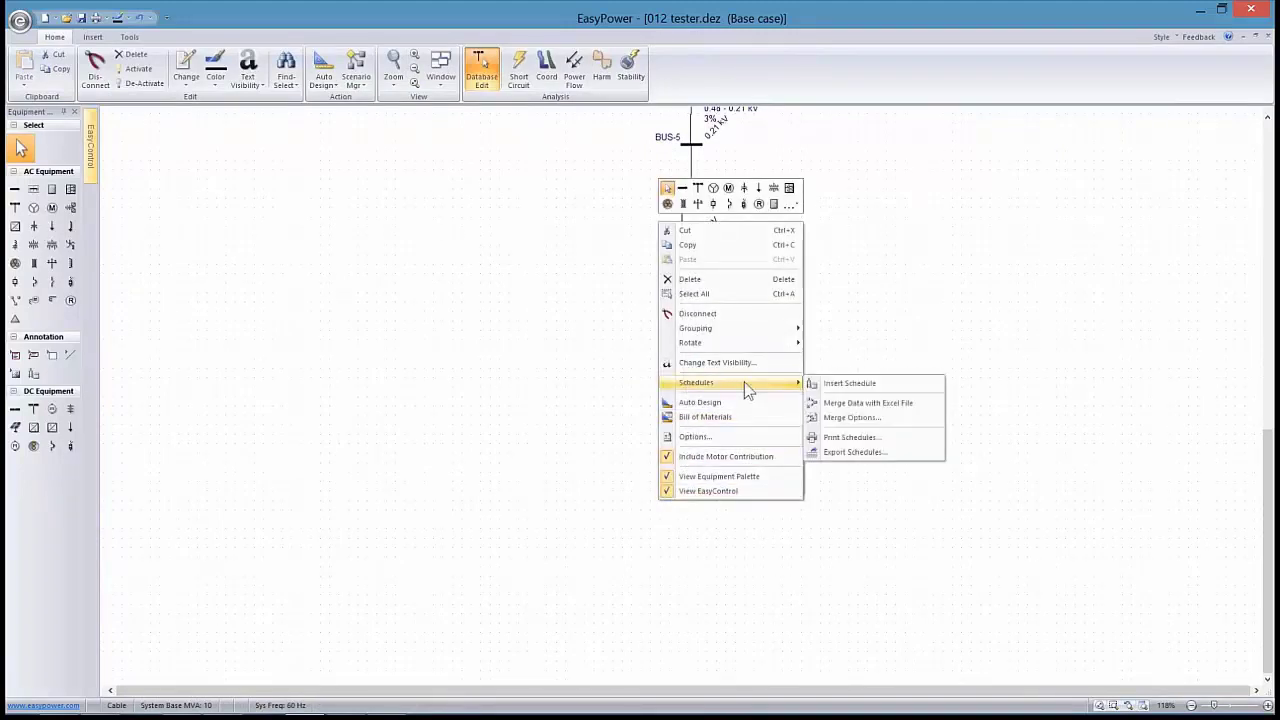
{"action": "left_click", "coordinate": [849, 383]}
{"action": "left_click_drag", "start_coordinate": [737, 500], "coordinate": [745, 404]}
{"action": "left_click_drag", "start_coordinate": [909, 424], "coordinate": [921, 295]}
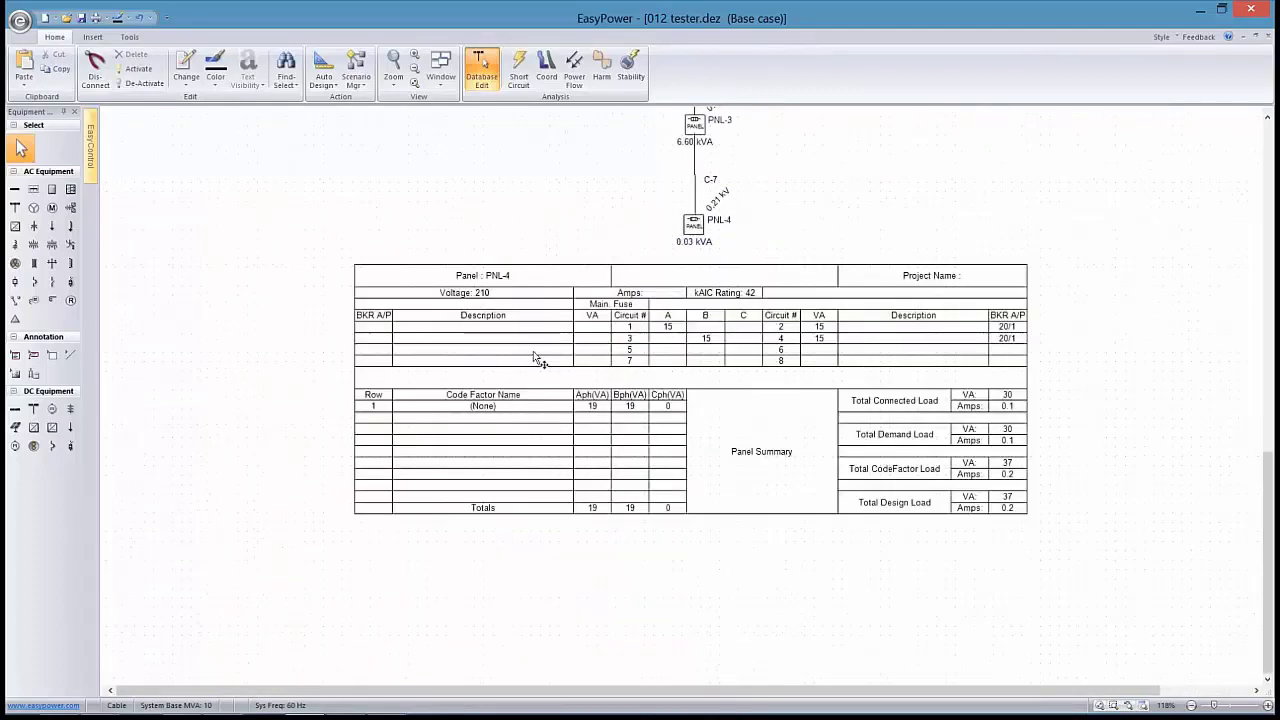
Specify the name-prefixed PanelSchedule.ezpnl file without the -vars suffix as the database's panel schedule template in the file properties
{"action": "left_click", "coordinate": [20, 20]}
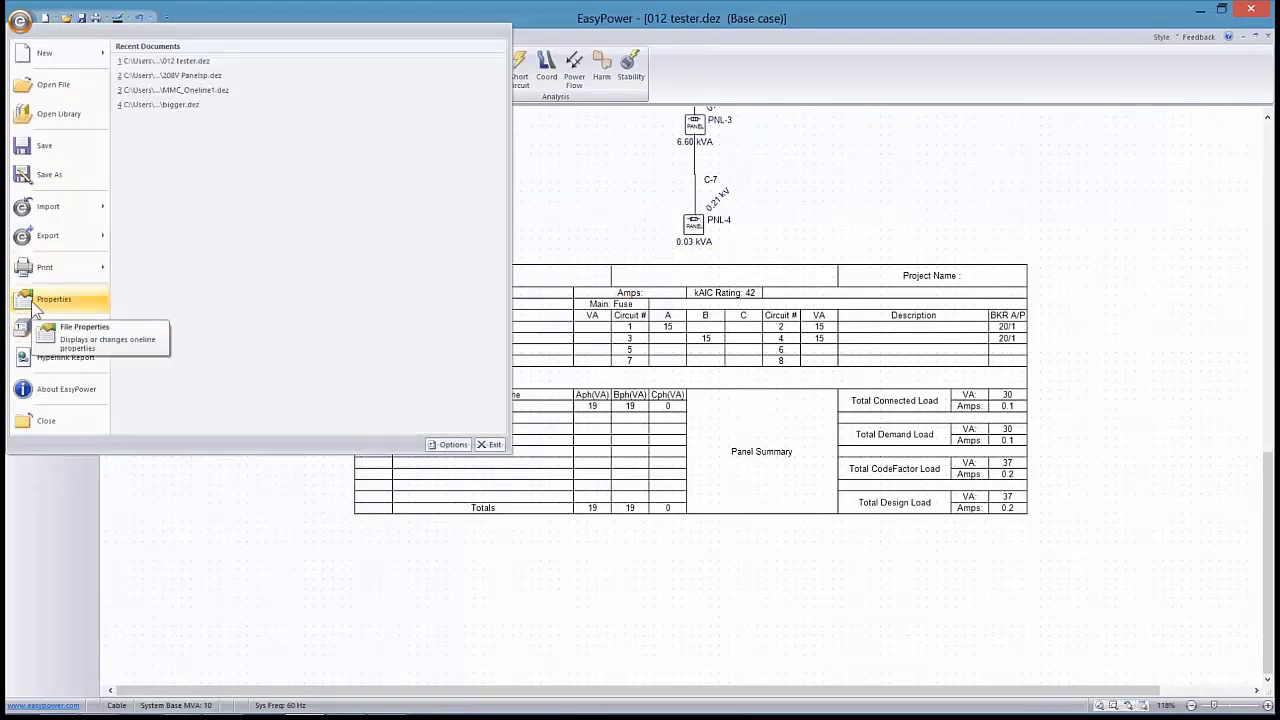
{"action": "left_click", "coordinate": [40, 302]}
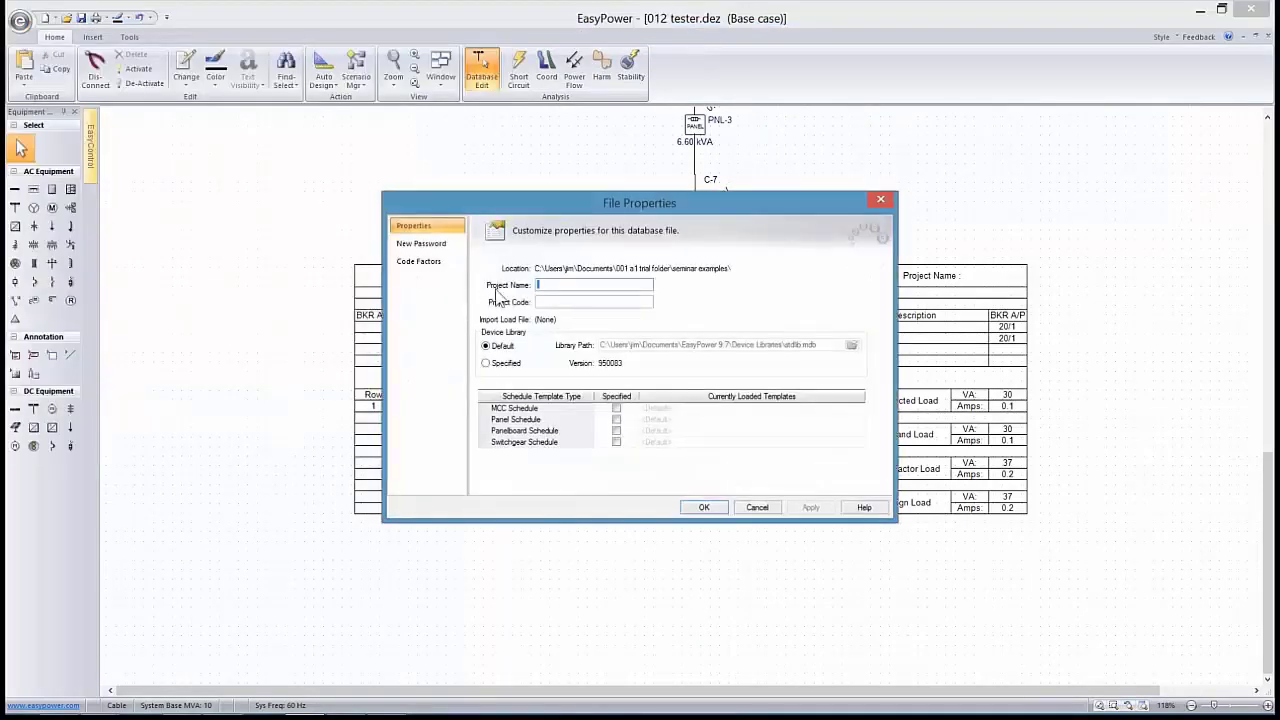
{"action": "left_click", "coordinate": [614, 420]}
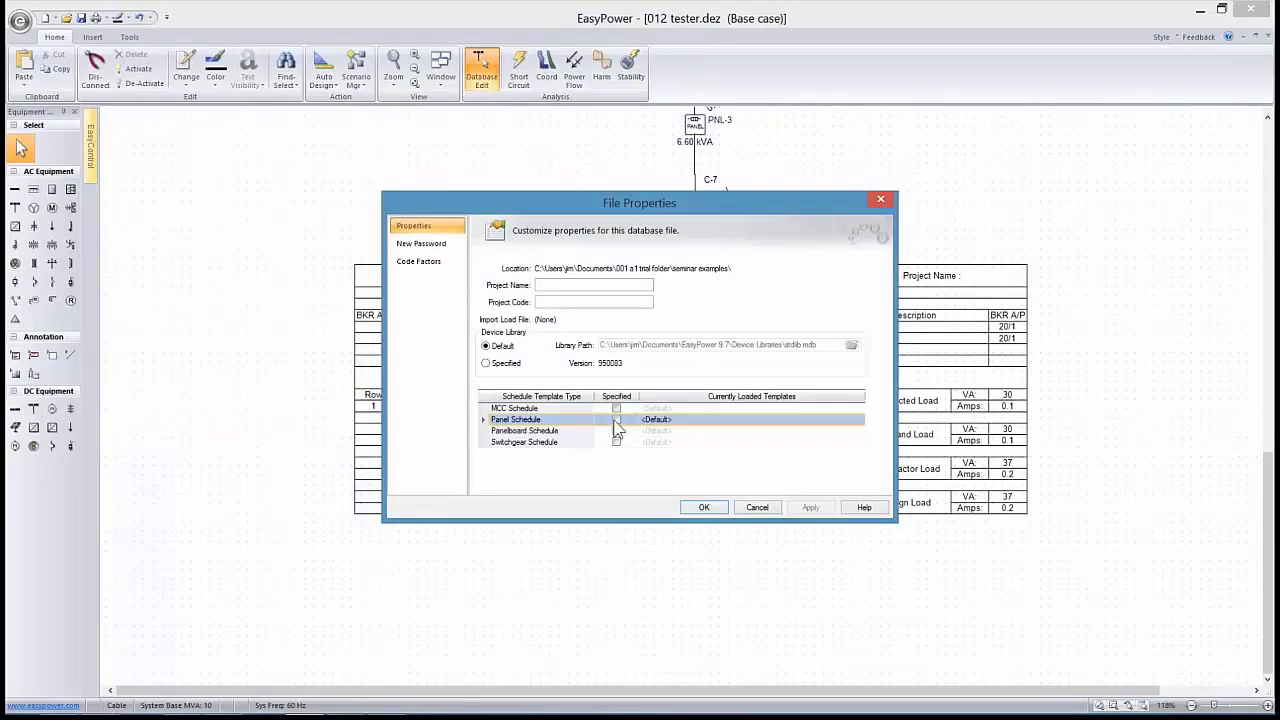
{"action": "left_click", "coordinate": [616, 420]}
{"action": "left_click", "coordinate": [834, 420]}
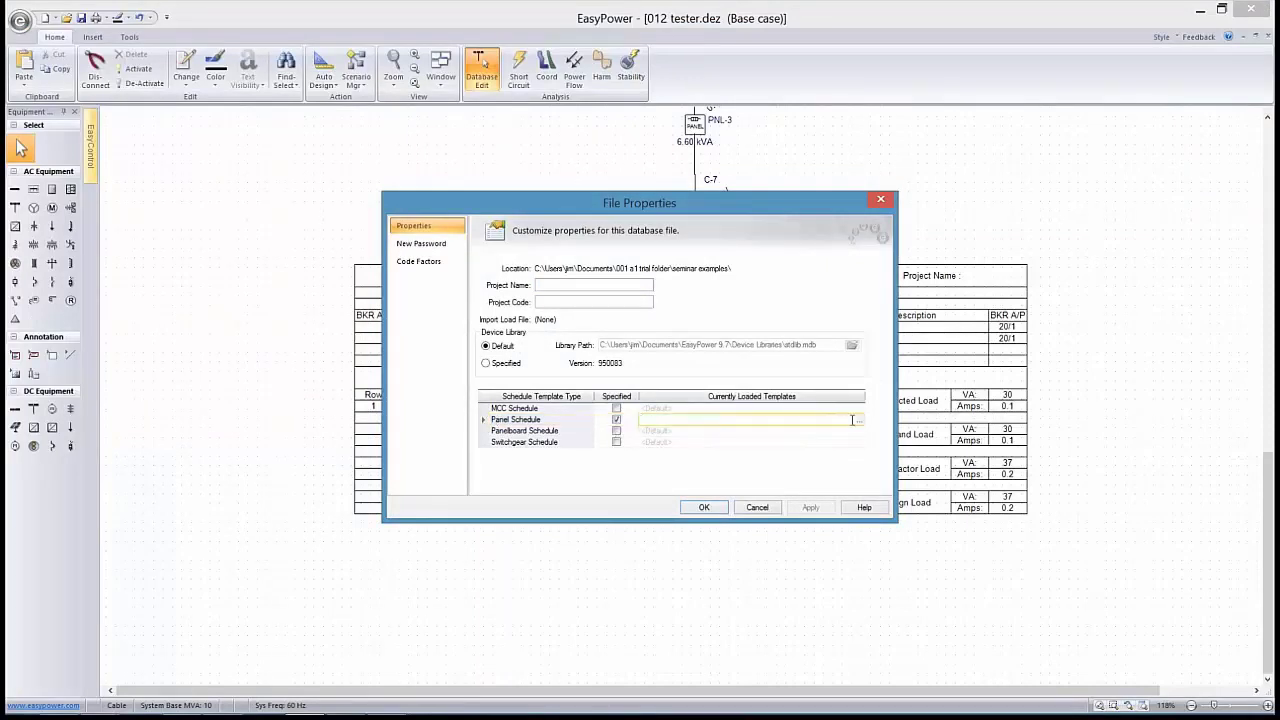
{"action": "left_click", "coordinate": [858, 428]}
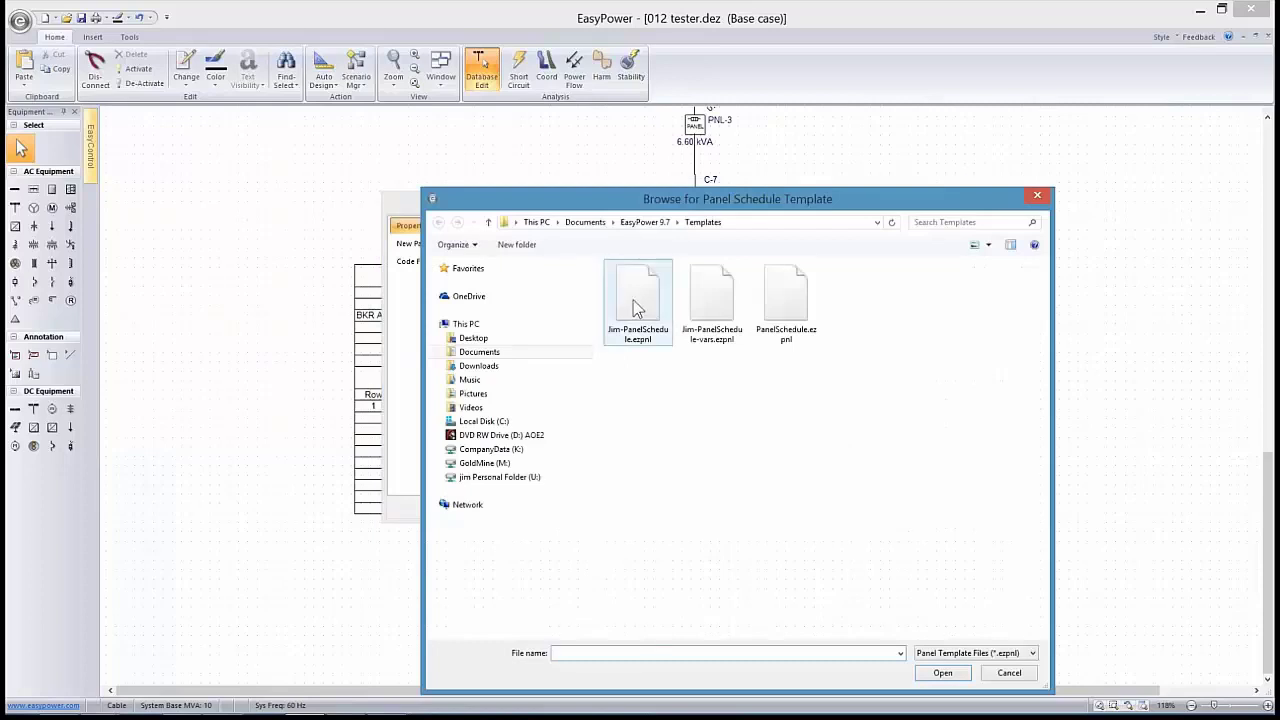
{"action": "left_click", "coordinate": [638, 305]}
{"action": "left_click", "coordinate": [942, 673]}
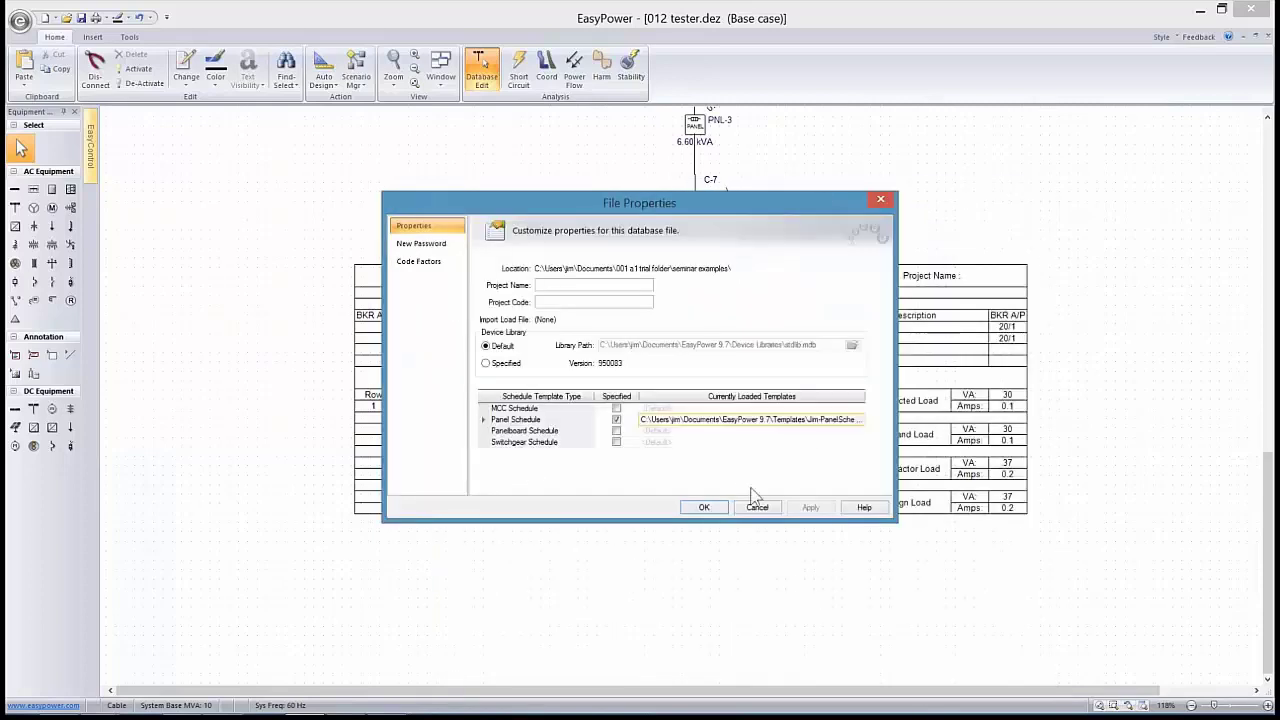
{"action": "left_click", "coordinate": [703, 507]}
{"action": "left_click", "coordinate": [552, 391]}
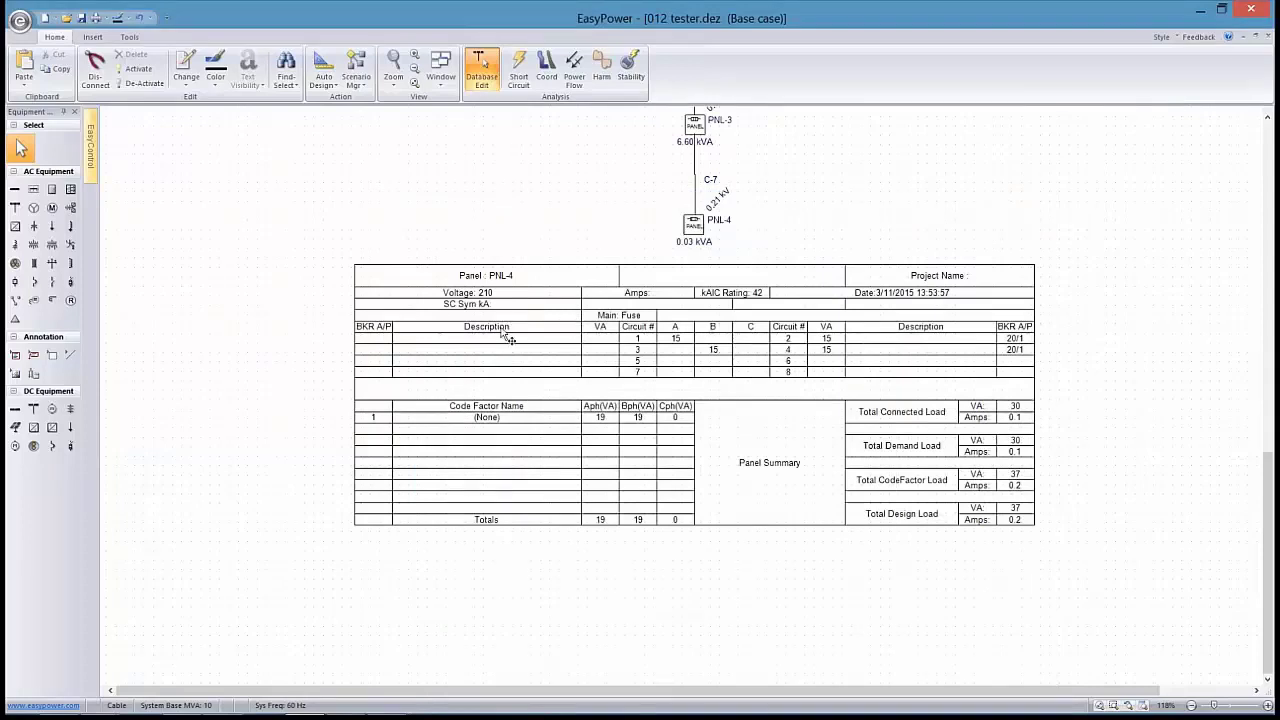
Switch to short-circuit analysis and run an advanced bus fault to fill in the symmetrical short-circuit current in PNL-4's schedule
{"action": "scroll", "coordinate": [487, 247], "scroll_direction": "up", "scroll_amount": 1}
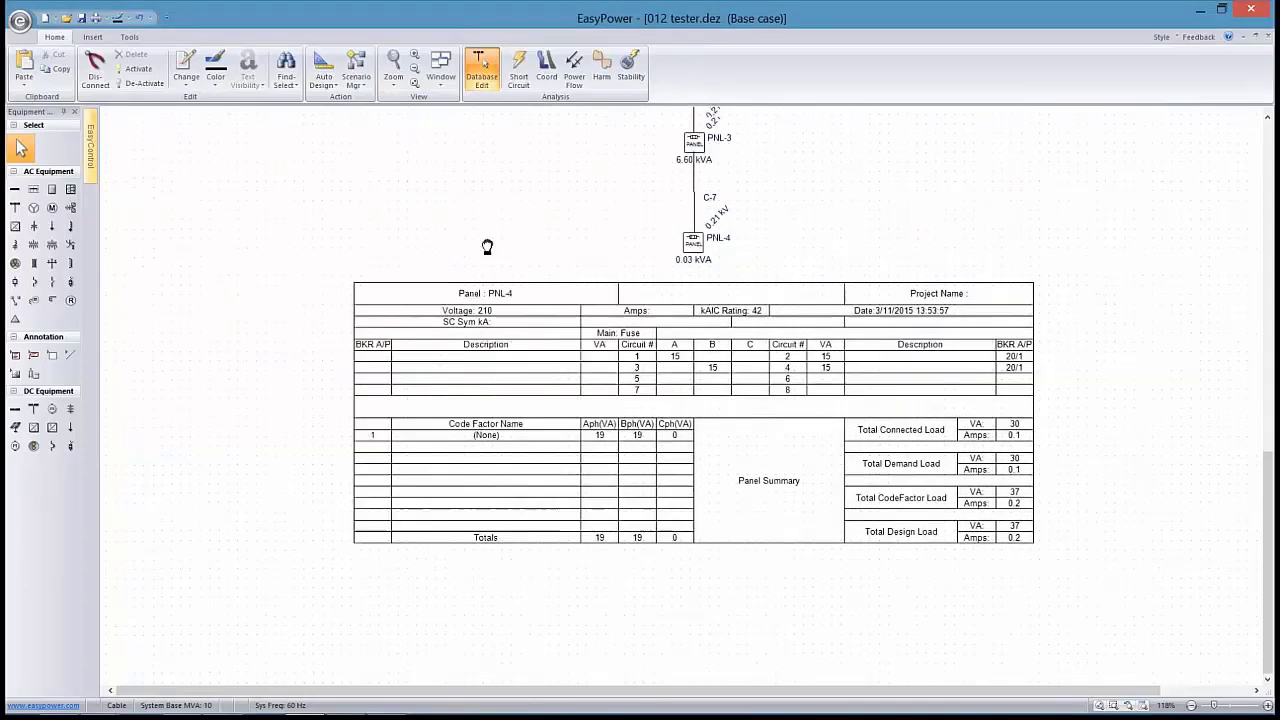
{"action": "scroll", "coordinate": [487, 247], "scroll_direction": "up", "scroll_amount": 3}
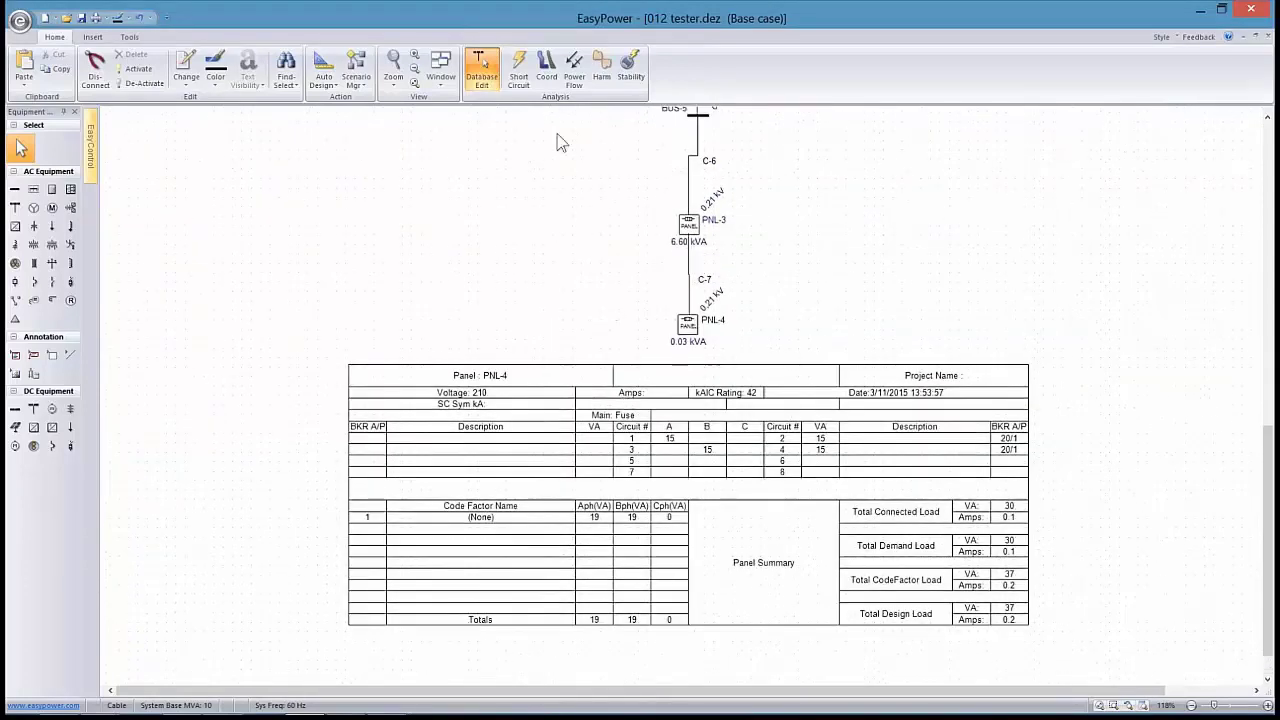
{"action": "left_click", "coordinate": [518, 72]}
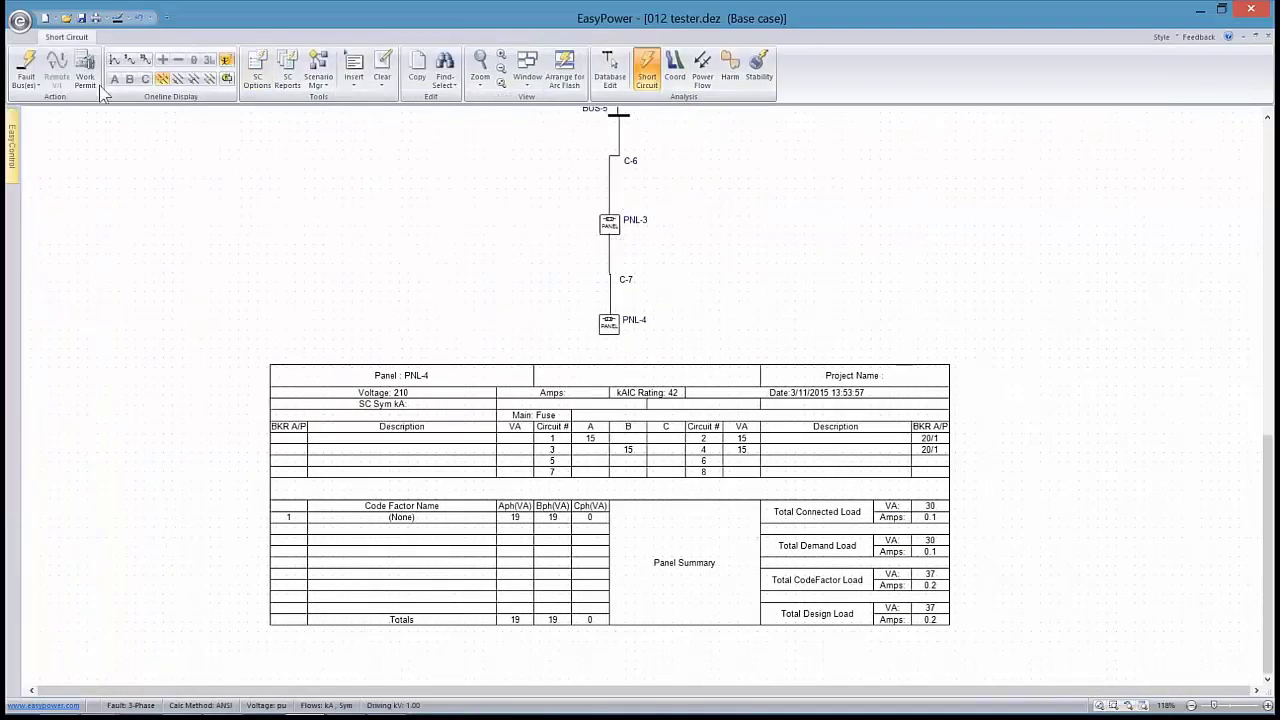
{"action": "left_click", "coordinate": [36, 86]}
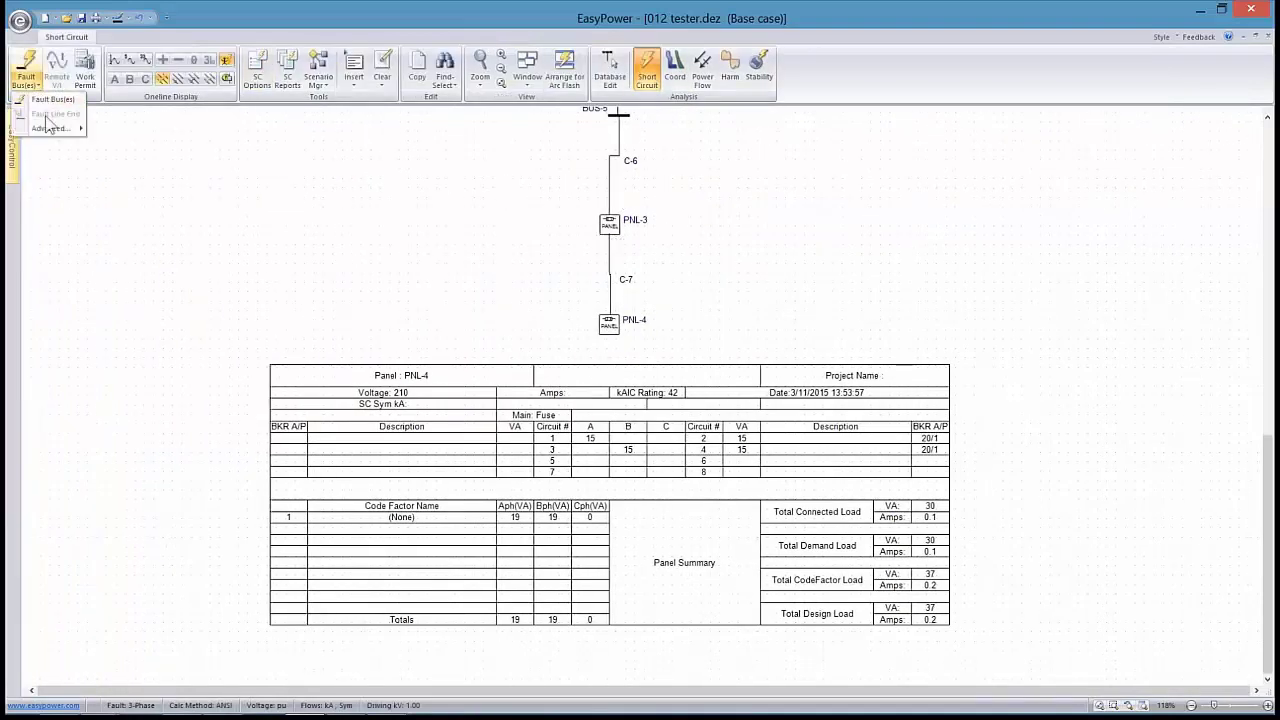
{"action": "mouse_move", "coordinate": [54, 131]}
{"action": "left_click", "coordinate": [148, 140]}
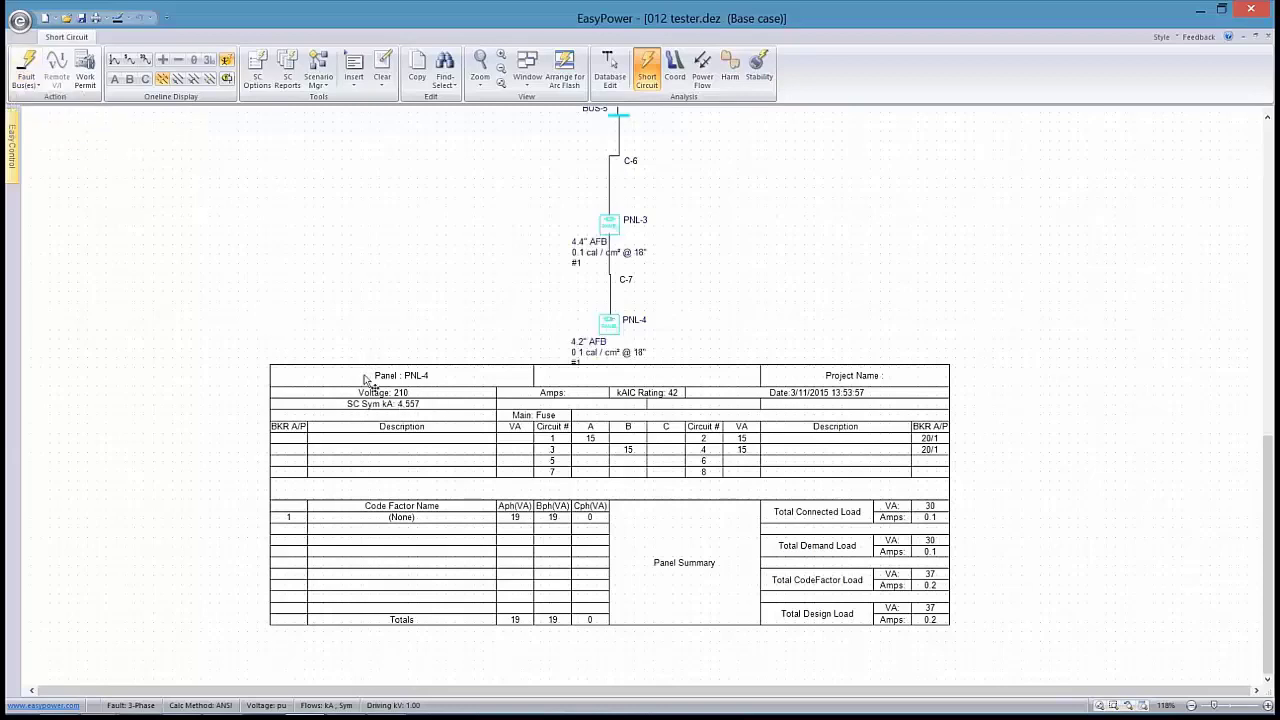
Run another advanced bus fault to fill PNL-4's schedule with arc flash boundary, PPE and incident energy, and review the upstream one-line results
{"action": "left_click", "coordinate": [36, 86]}
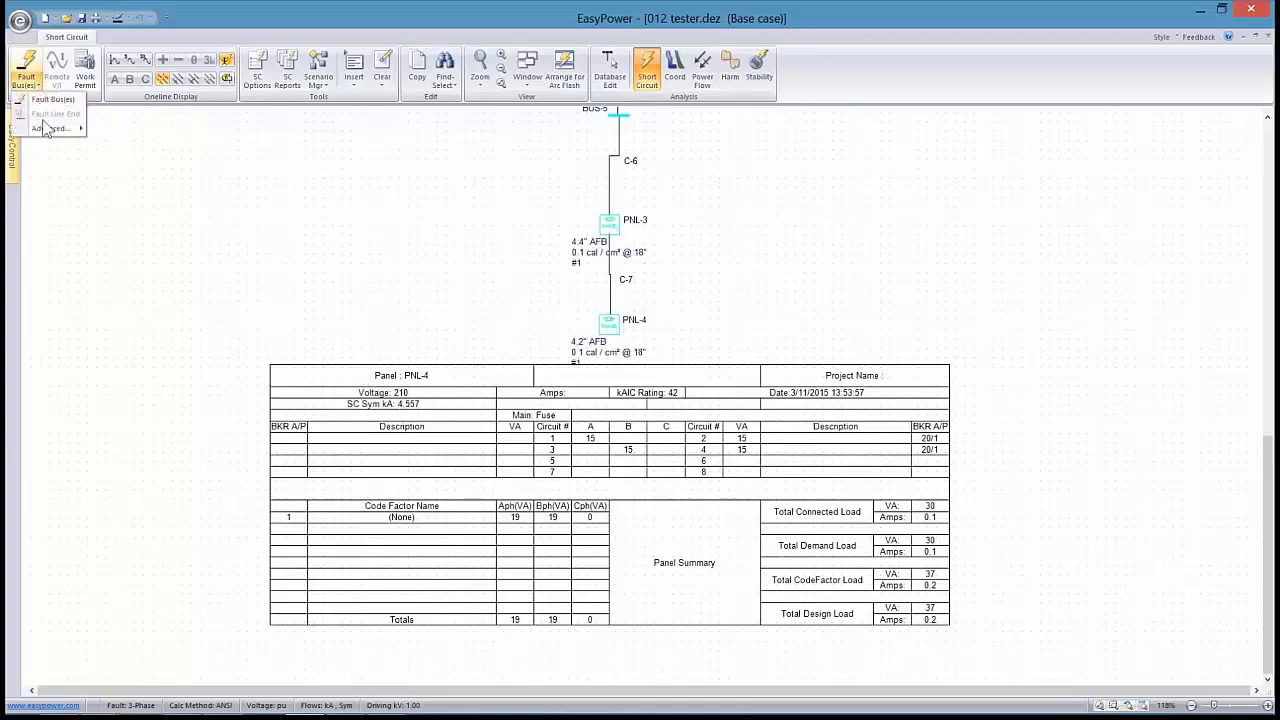
{"action": "mouse_move", "coordinate": [50, 130]}
{"action": "left_click", "coordinate": [161, 147]}
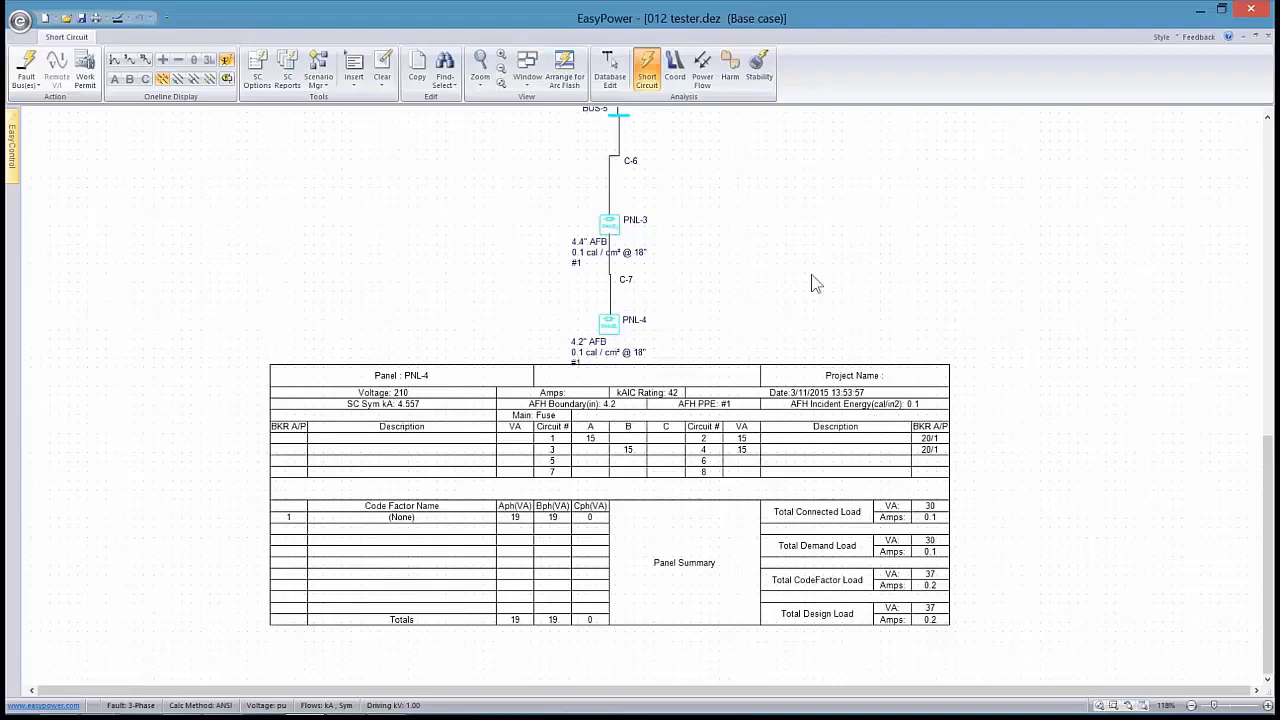
{"action": "scroll", "coordinate": [790, 265], "scroll_direction": "up", "scroll_amount": 2}
{"action": "scroll", "coordinate": [700, 505], "scroll_direction": "up", "scroll_amount": 1}
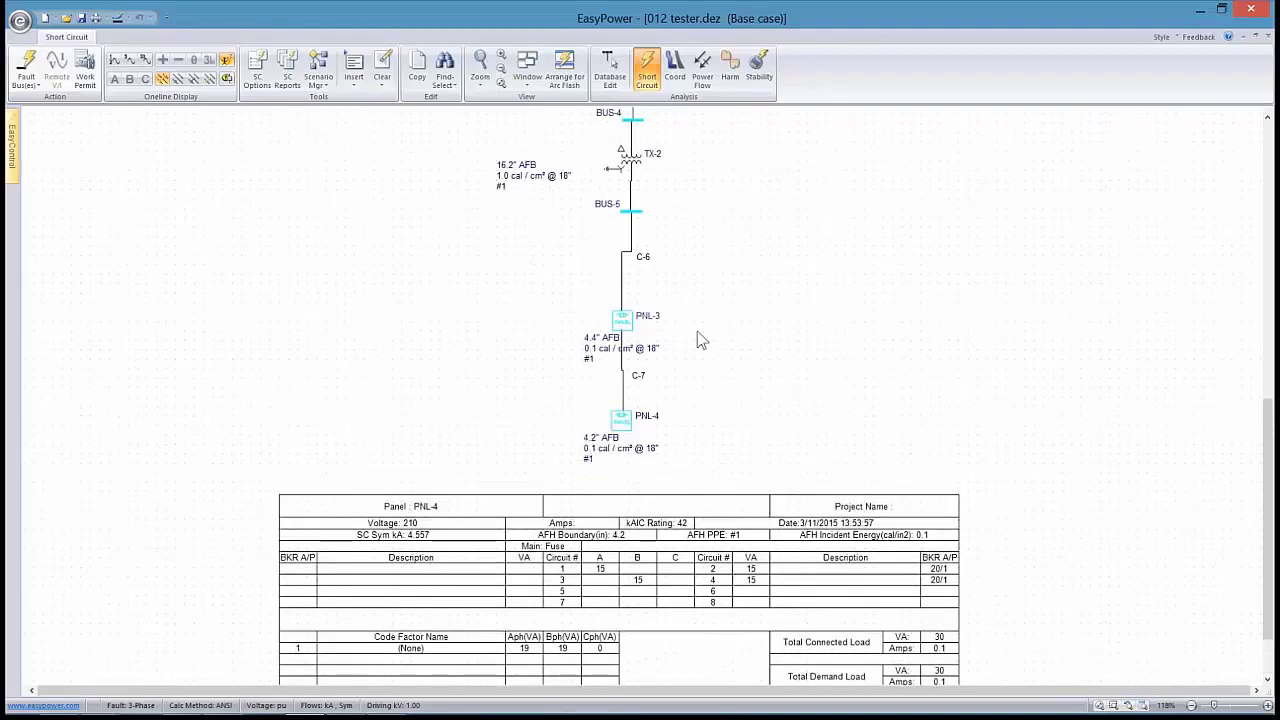
{"action": "scroll", "coordinate": [697, 340], "scroll_direction": "up", "scroll_amount": 3}
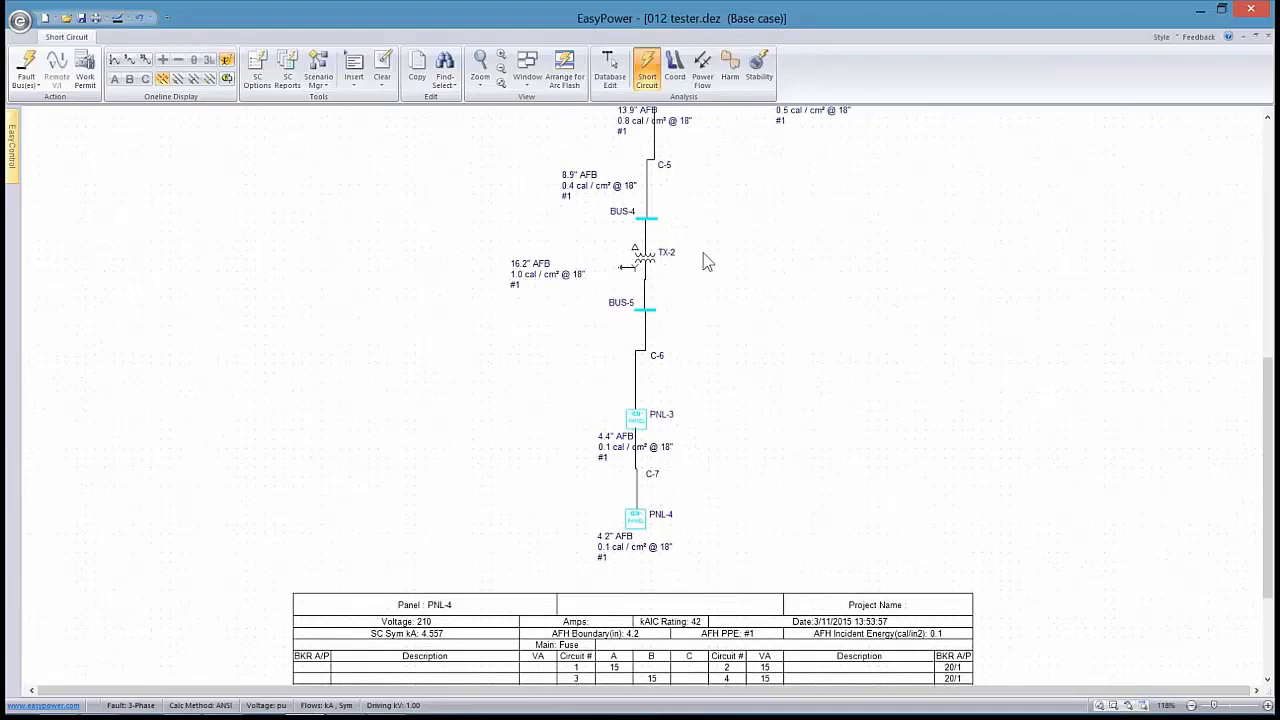